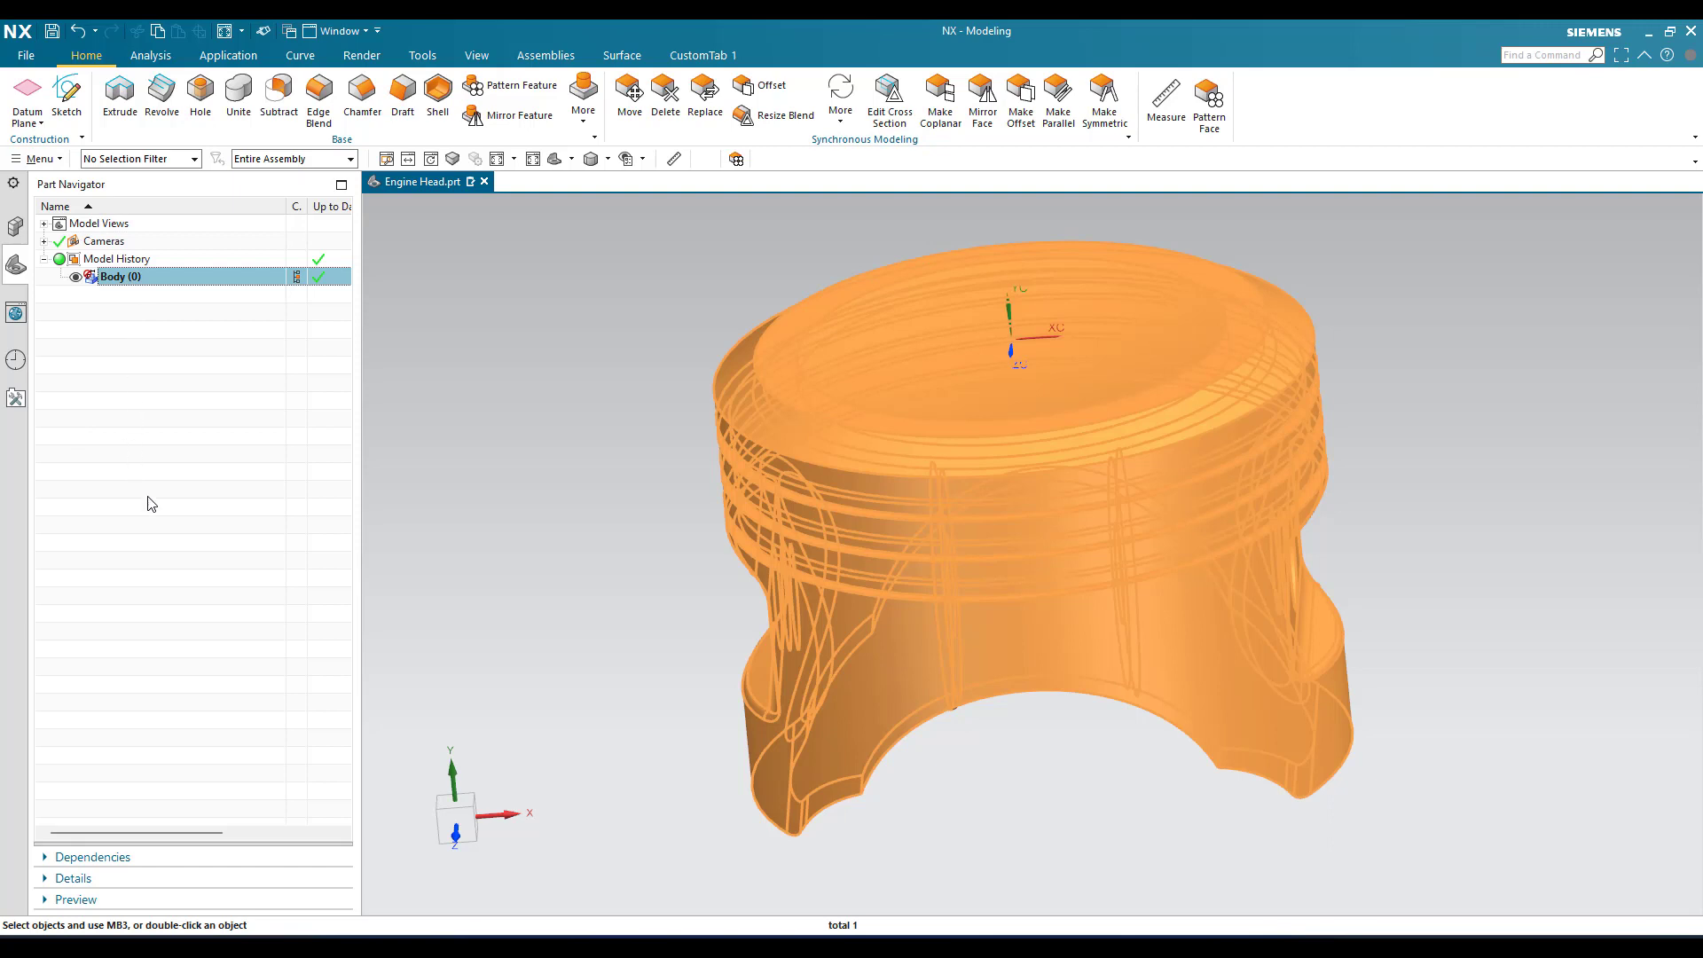
# - Clear the Body selection so the imported piston shows as a plain shaded cyan solid
pyautogui.press('Escape')
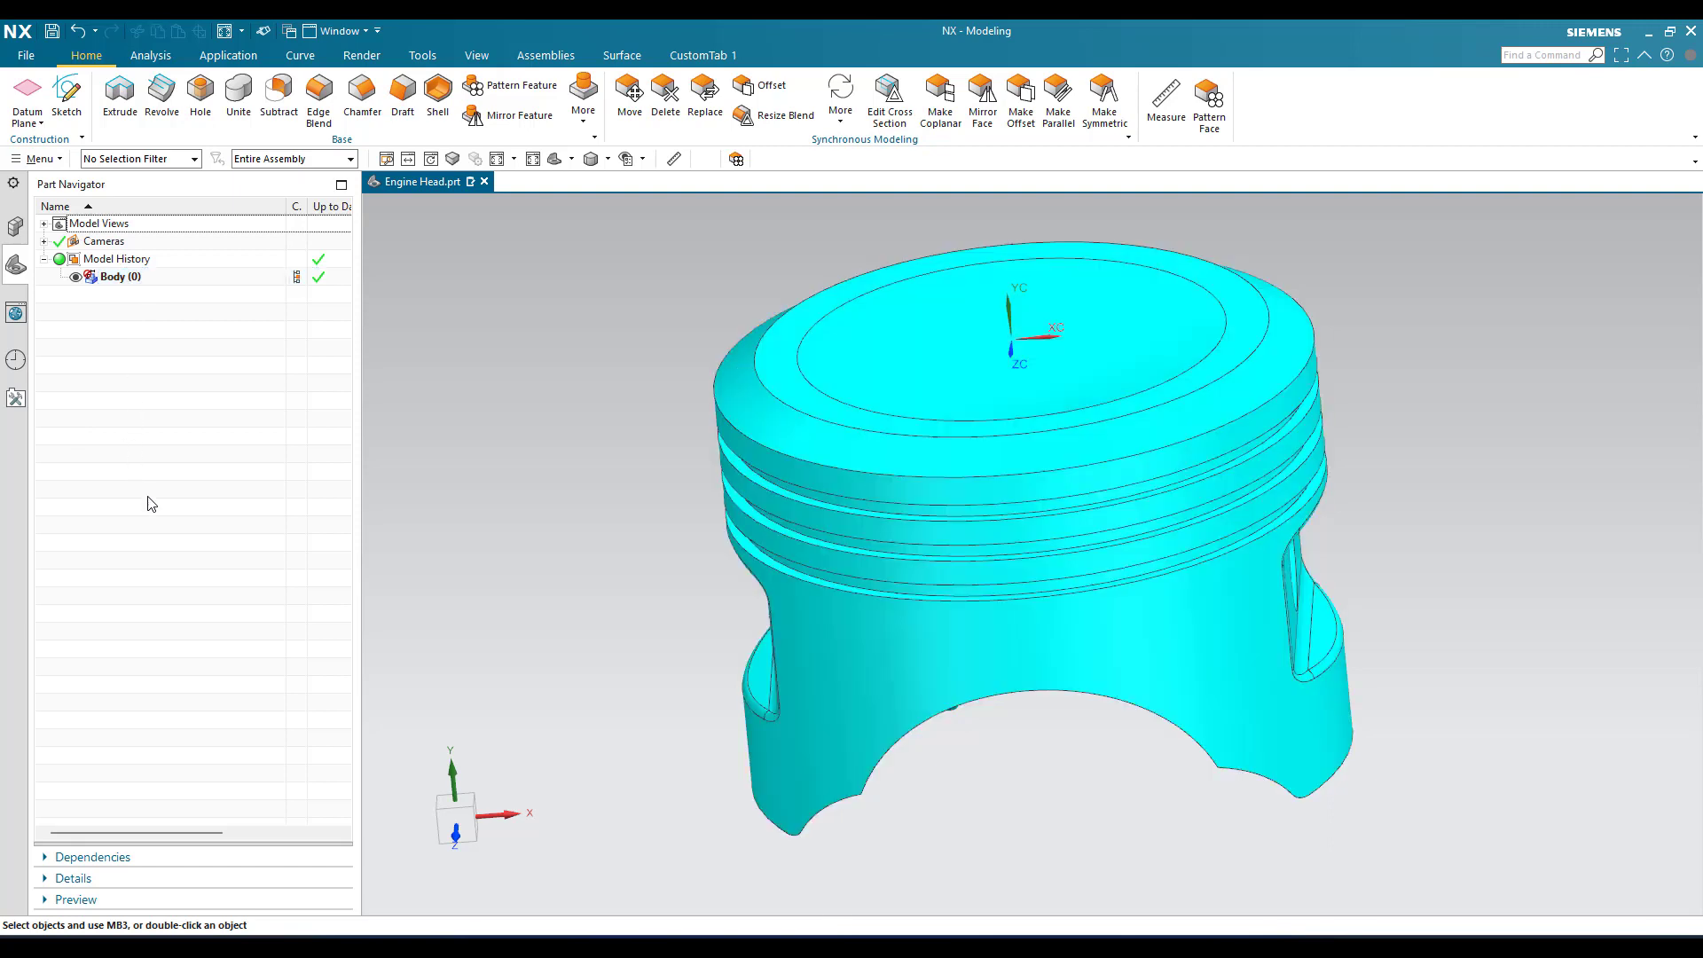
pyautogui.click(515, 495)
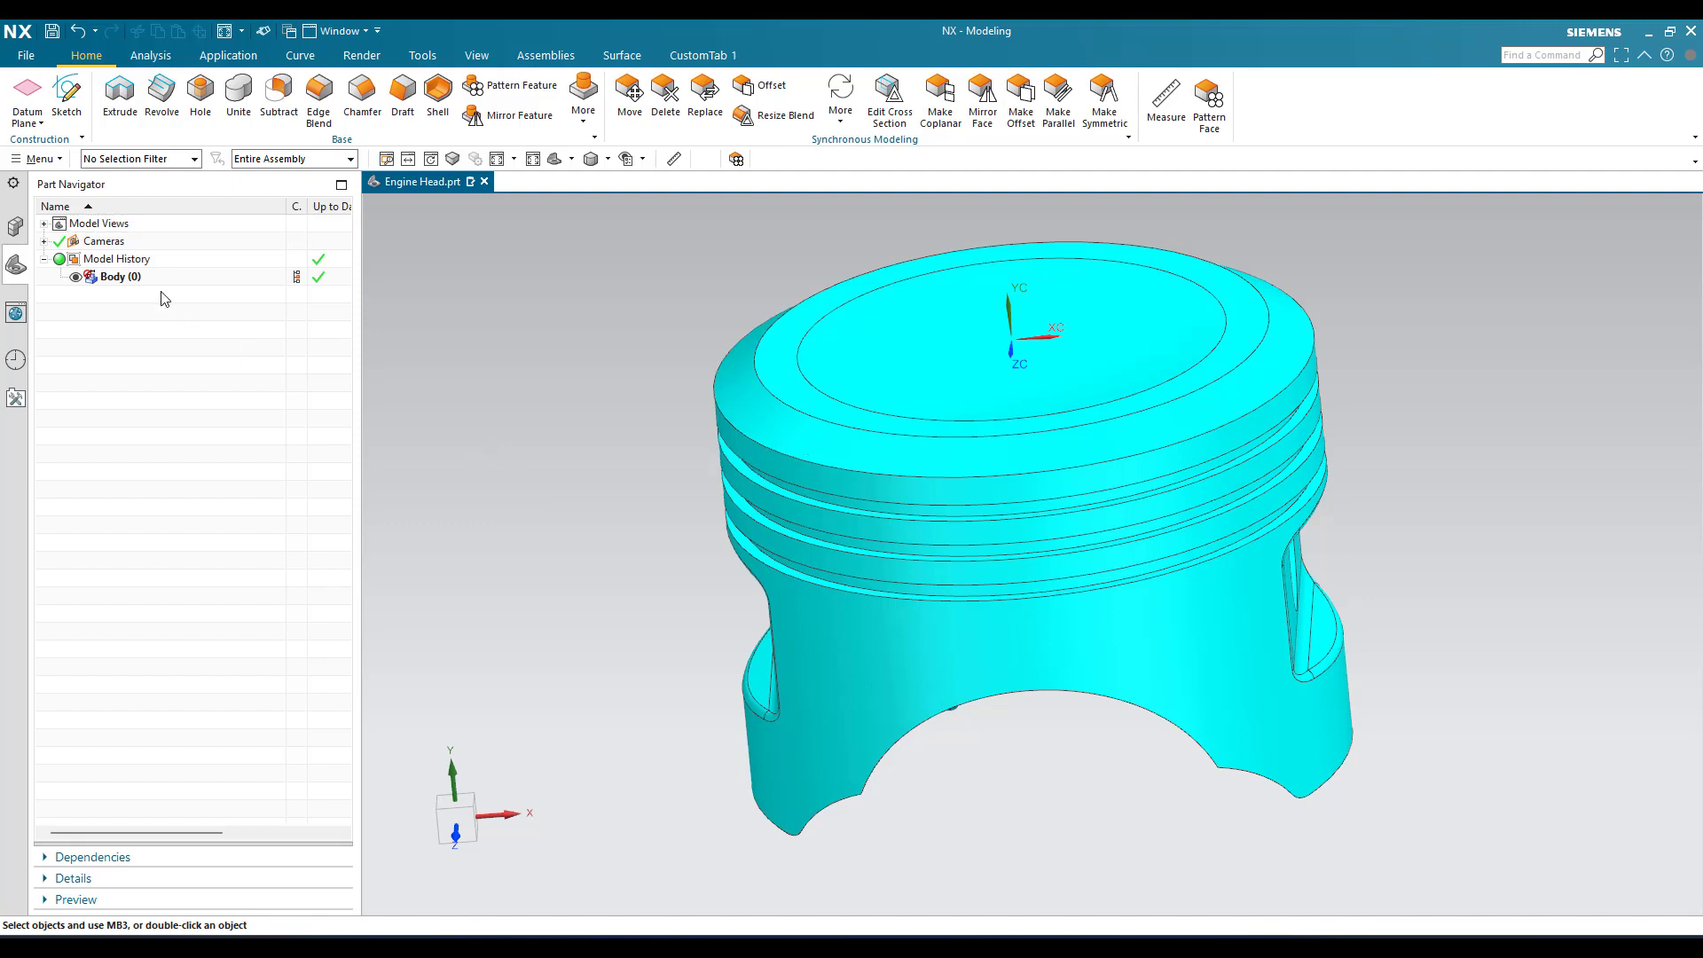
# - Create a Datum CSYS with its origin snapped to the arc centre of the piston's top edge
pyautogui.click(40, 123)
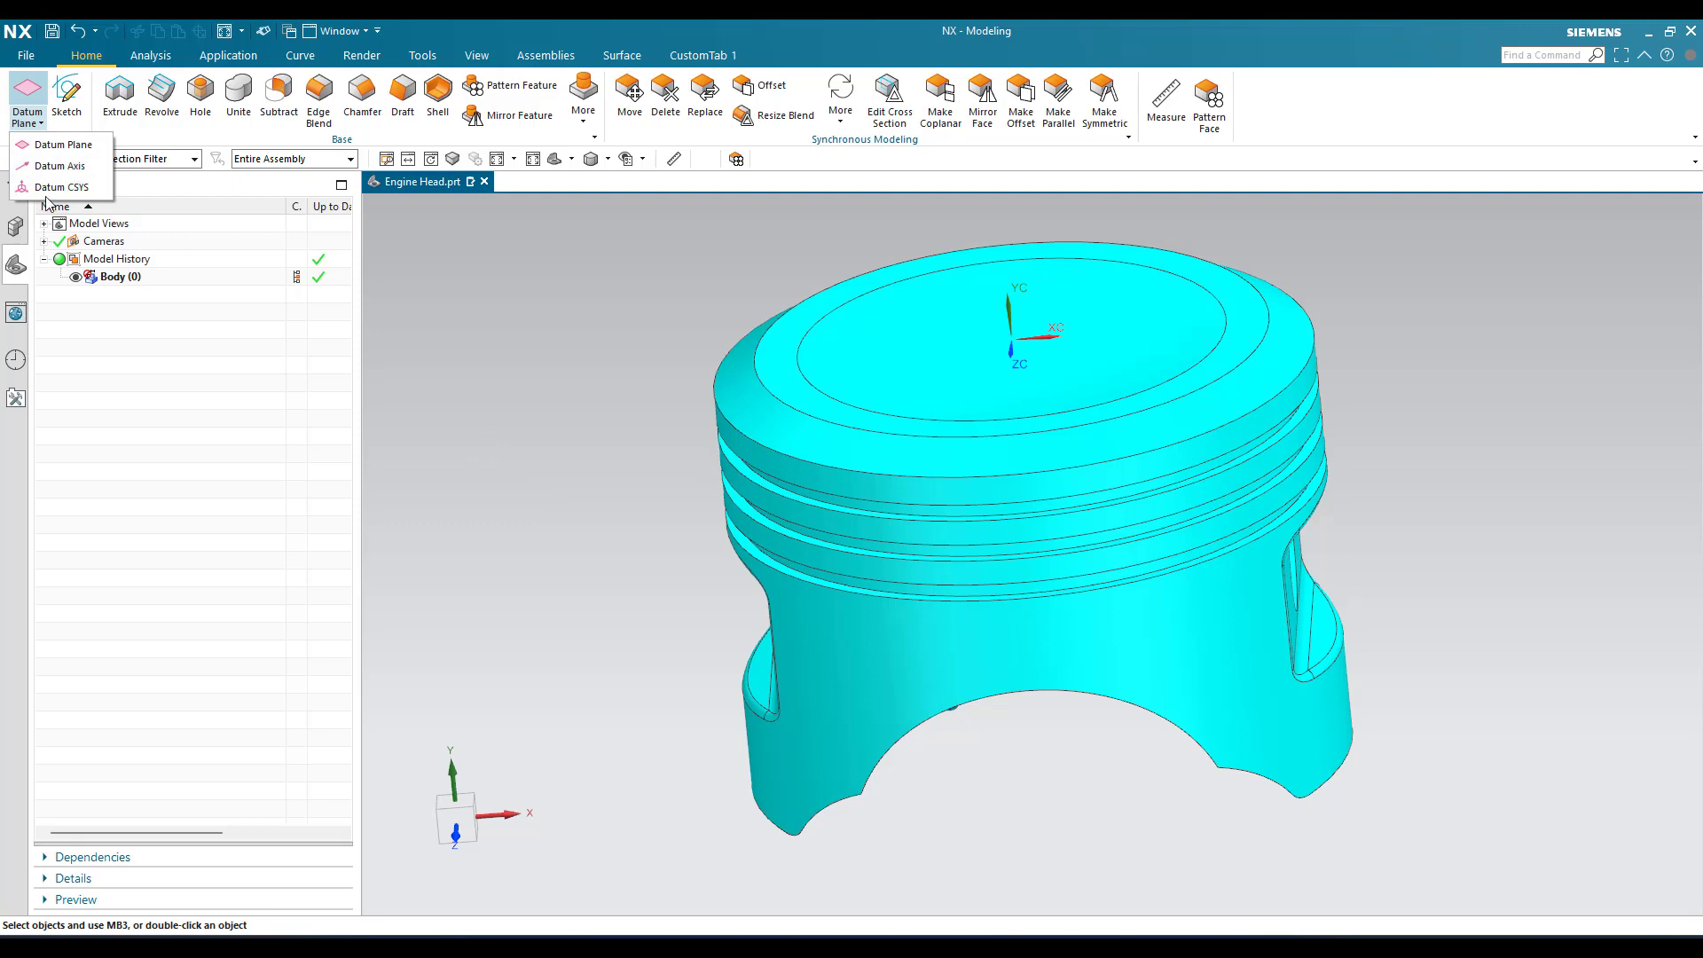
pyautogui.click(53, 187)
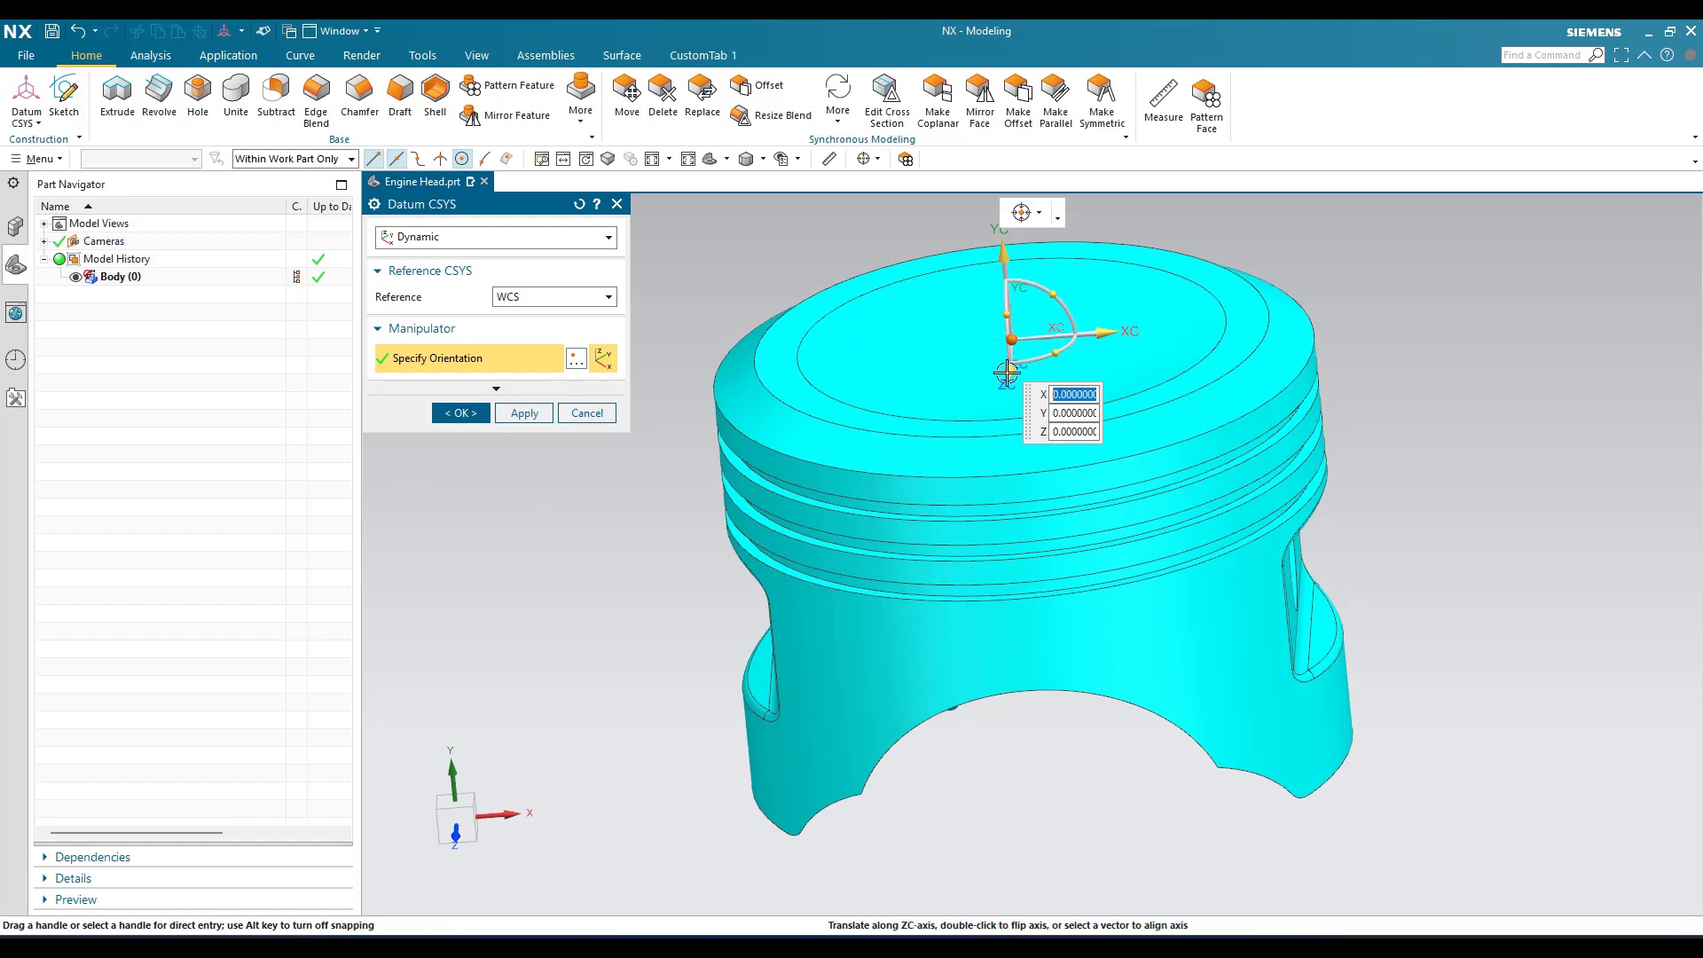
pyautogui.moveTo(1006, 381); pyautogui.dragTo(982, 714)
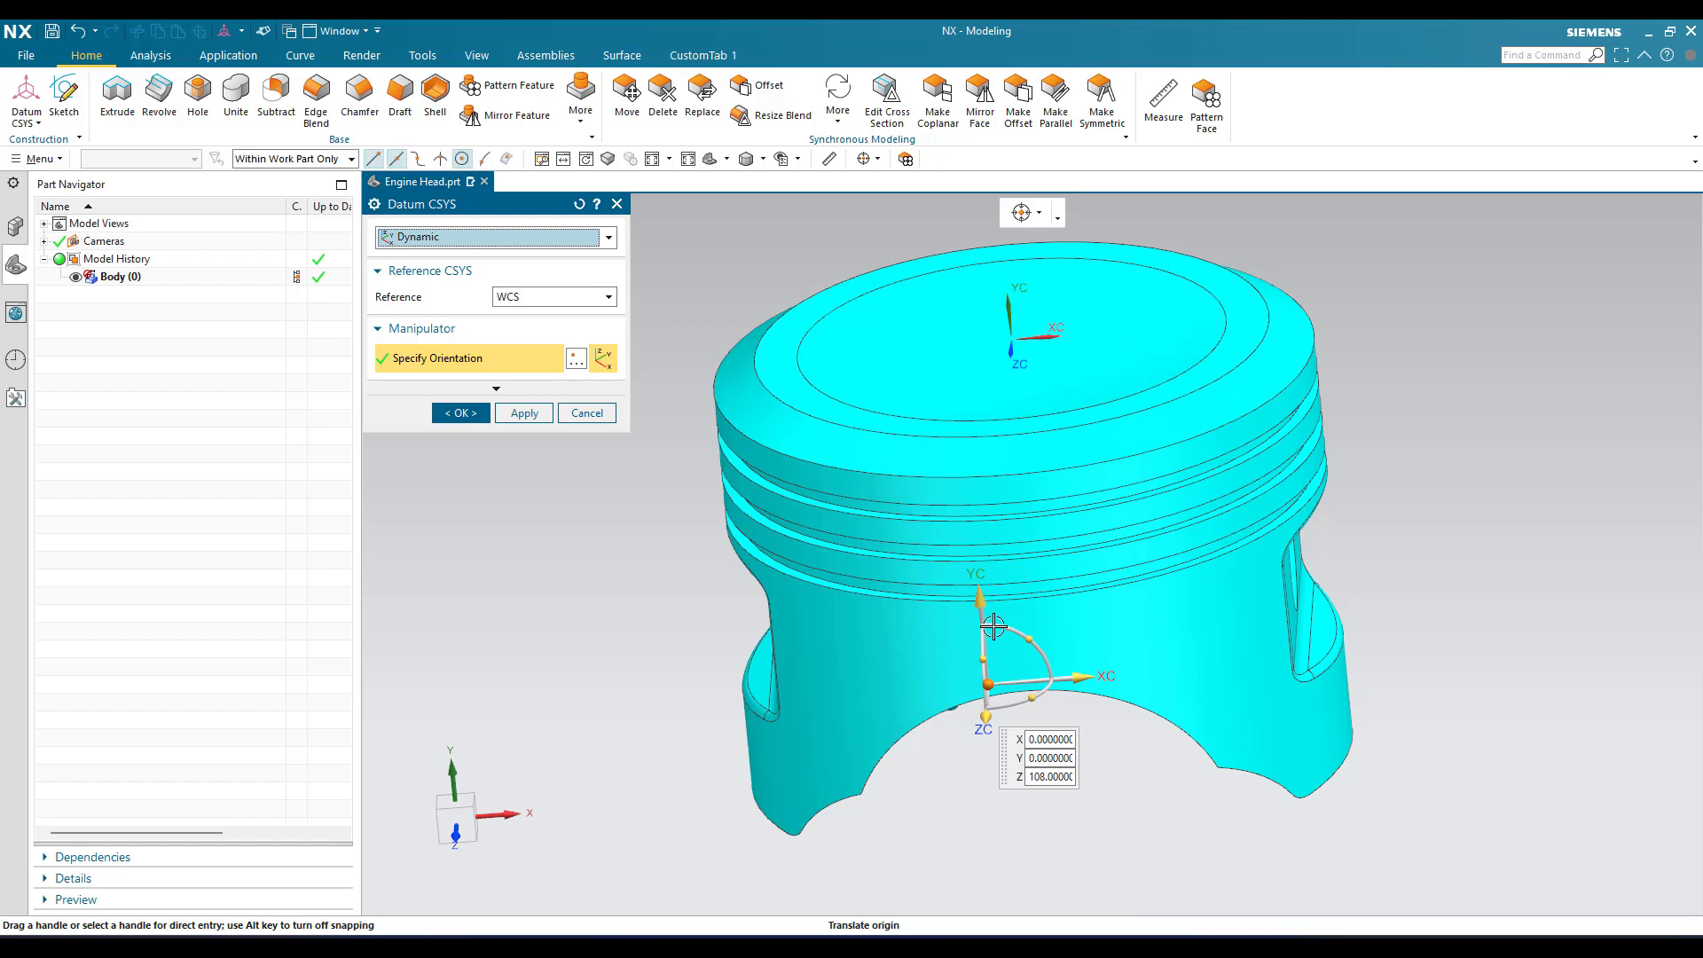
pyautogui.click(1040, 213)
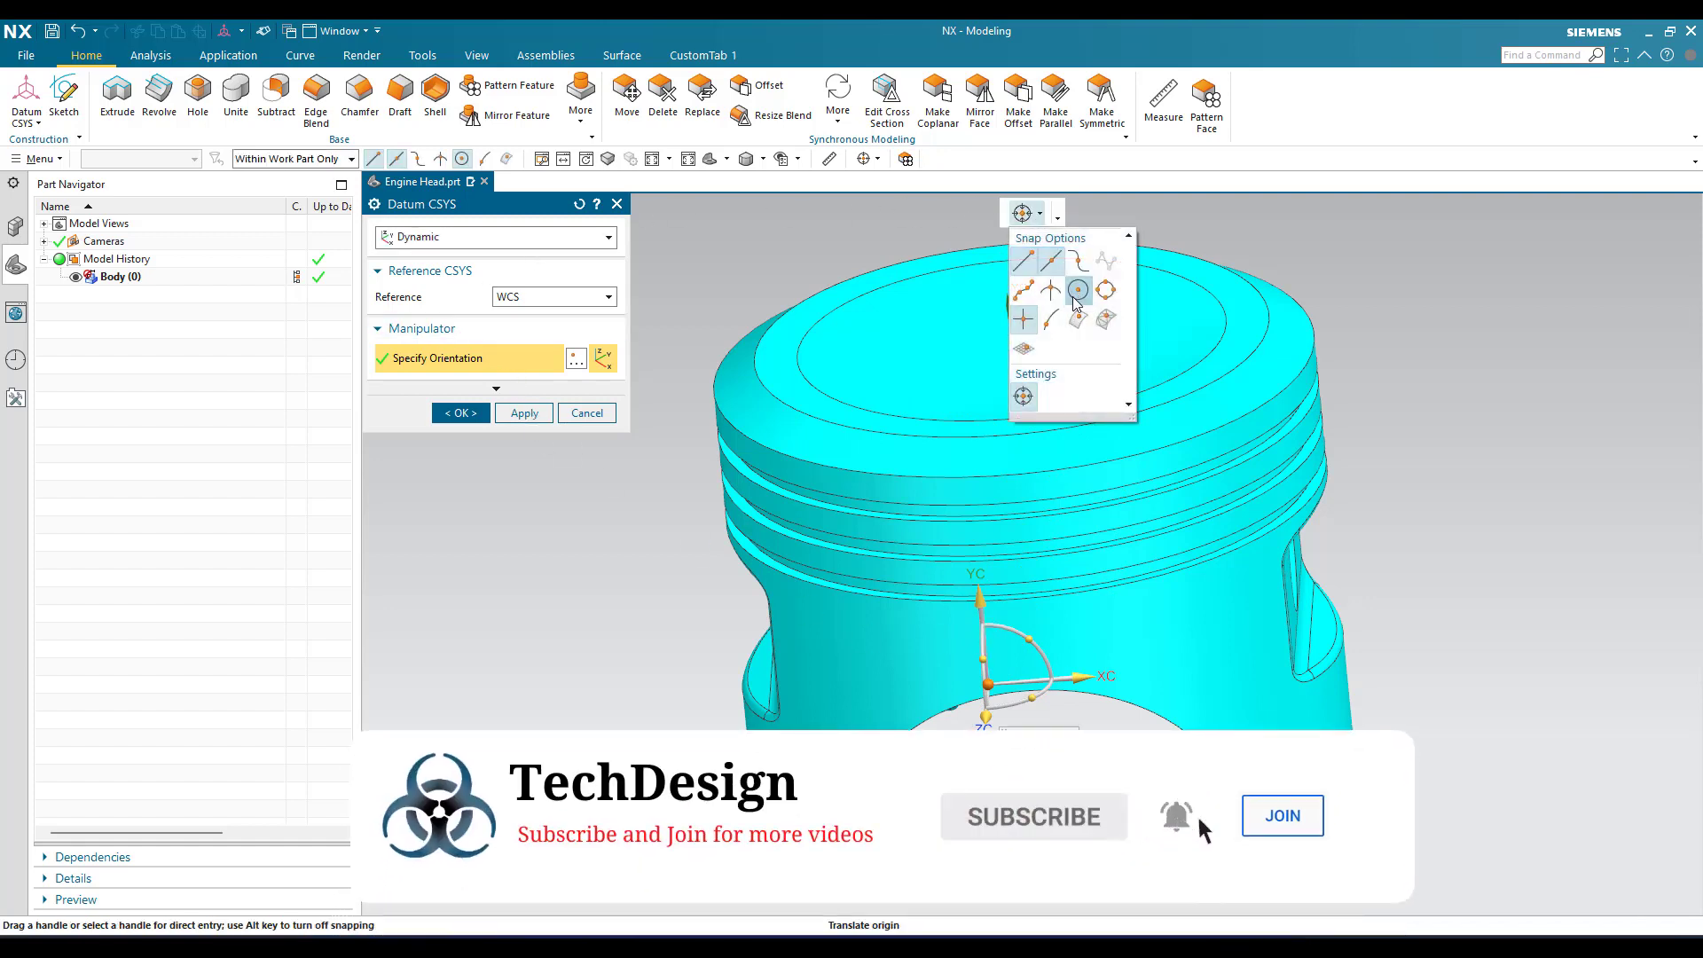
pyautogui.click(820, 317)
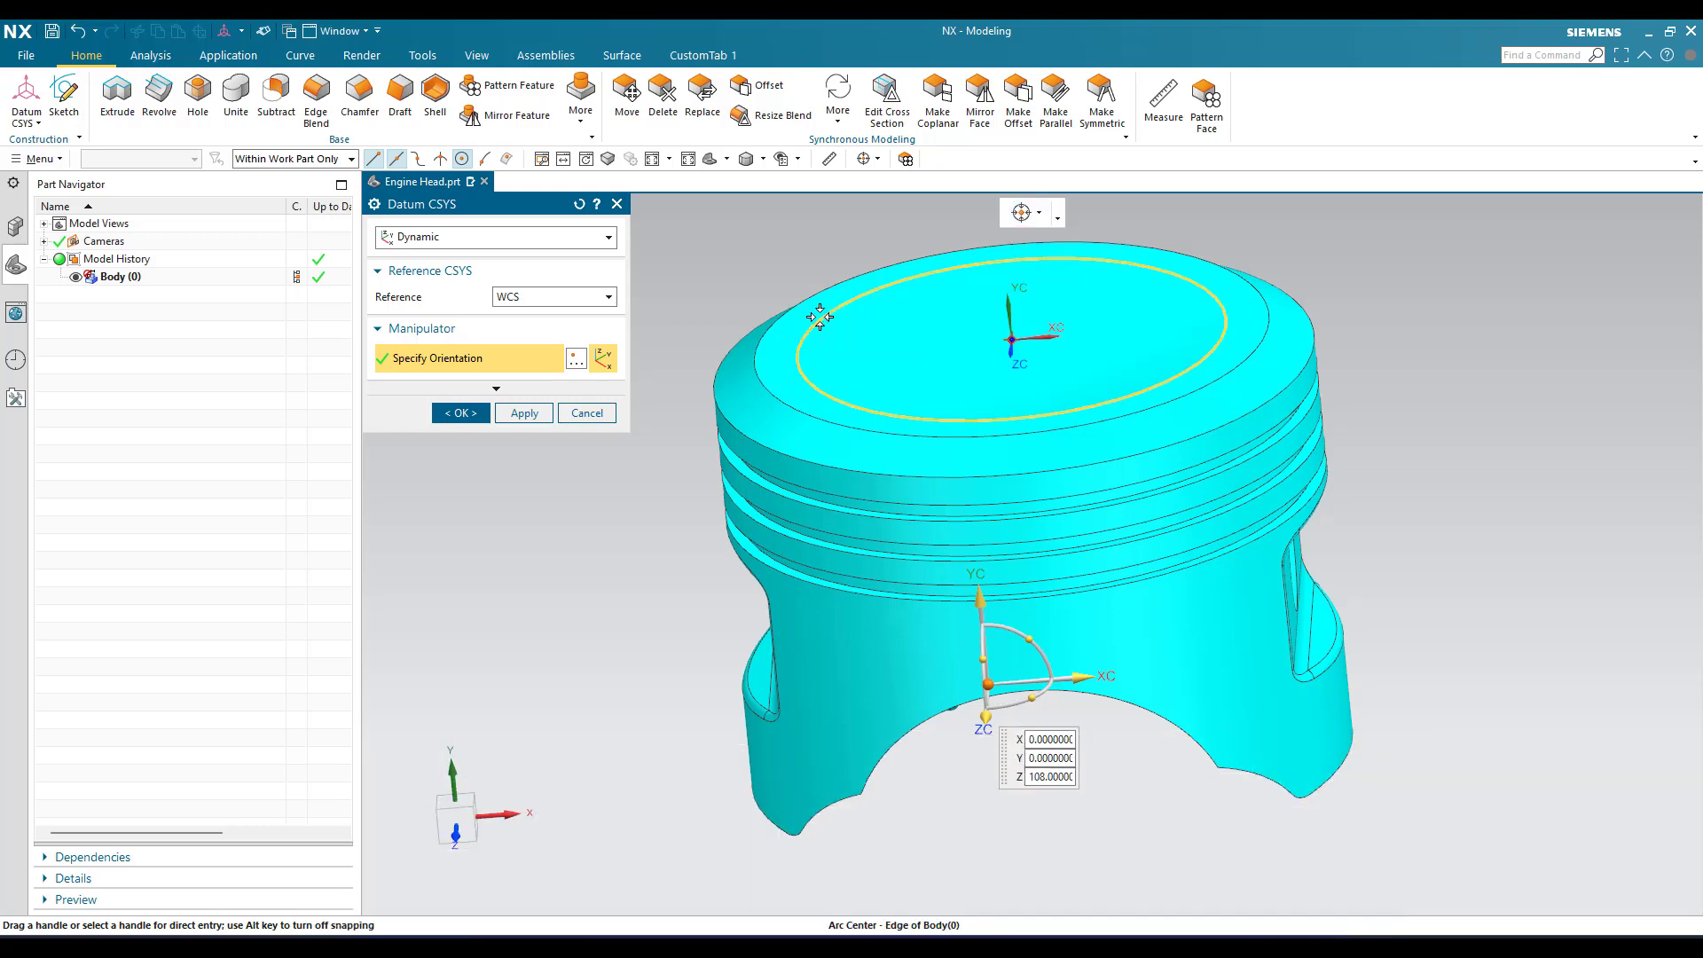
pyautogui.click(819, 316)
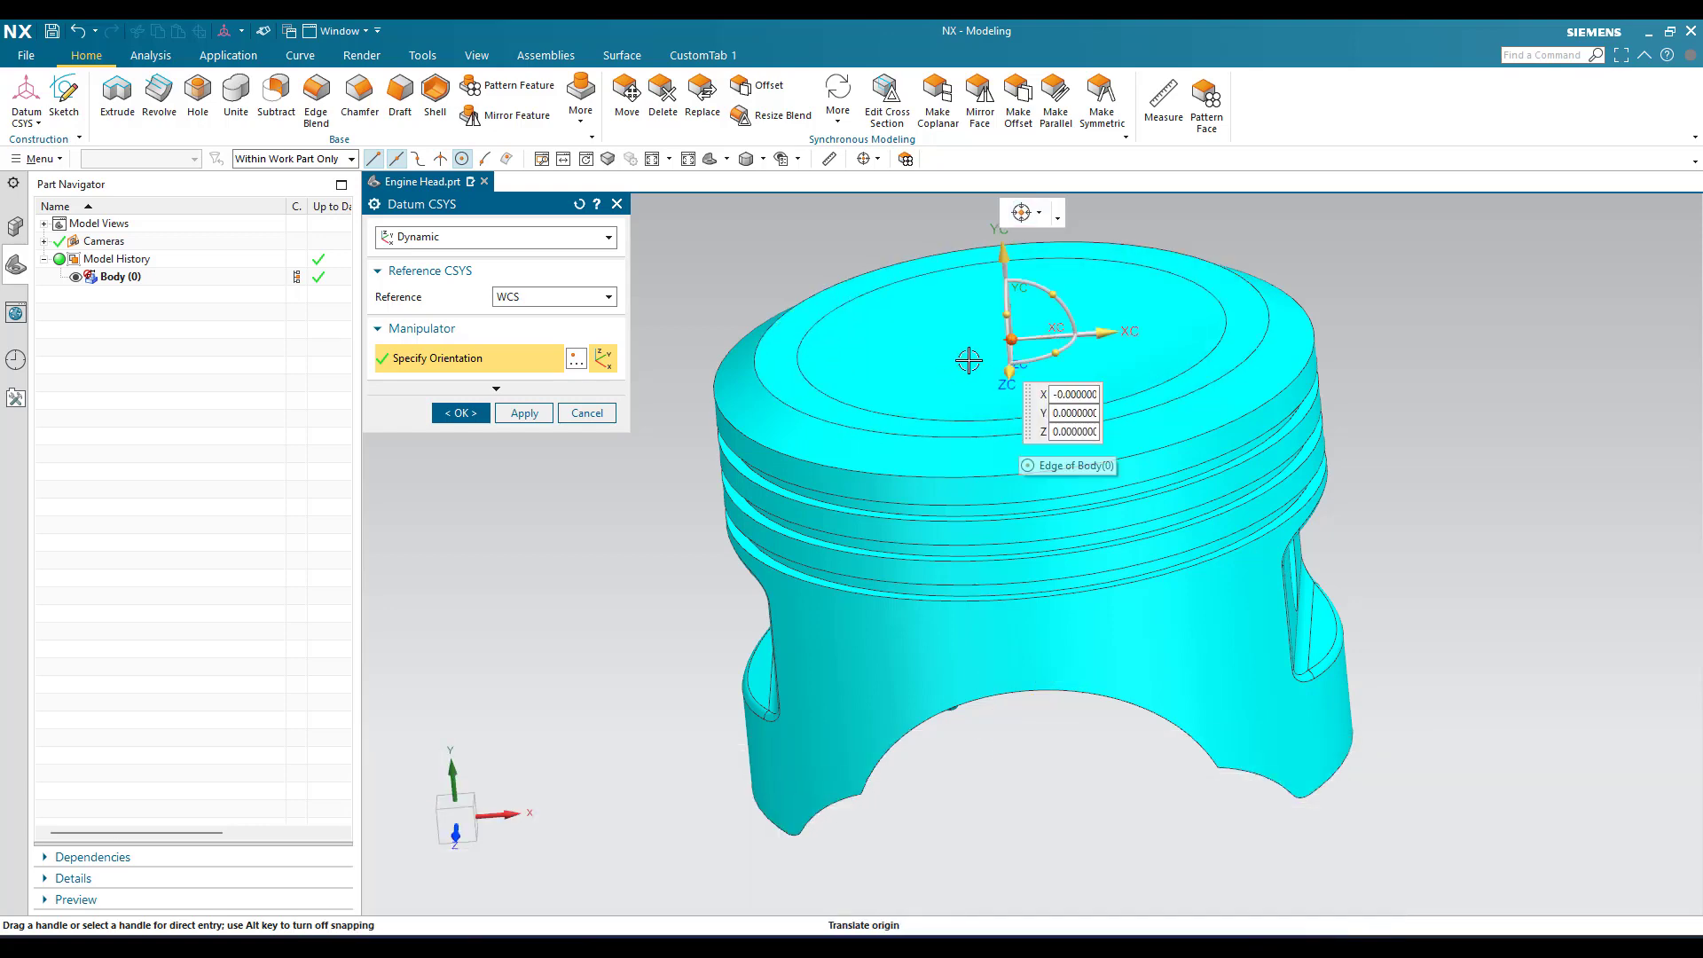
pyautogui.moveTo(980, 362); pyautogui.dragTo(994, 414, button='middle')
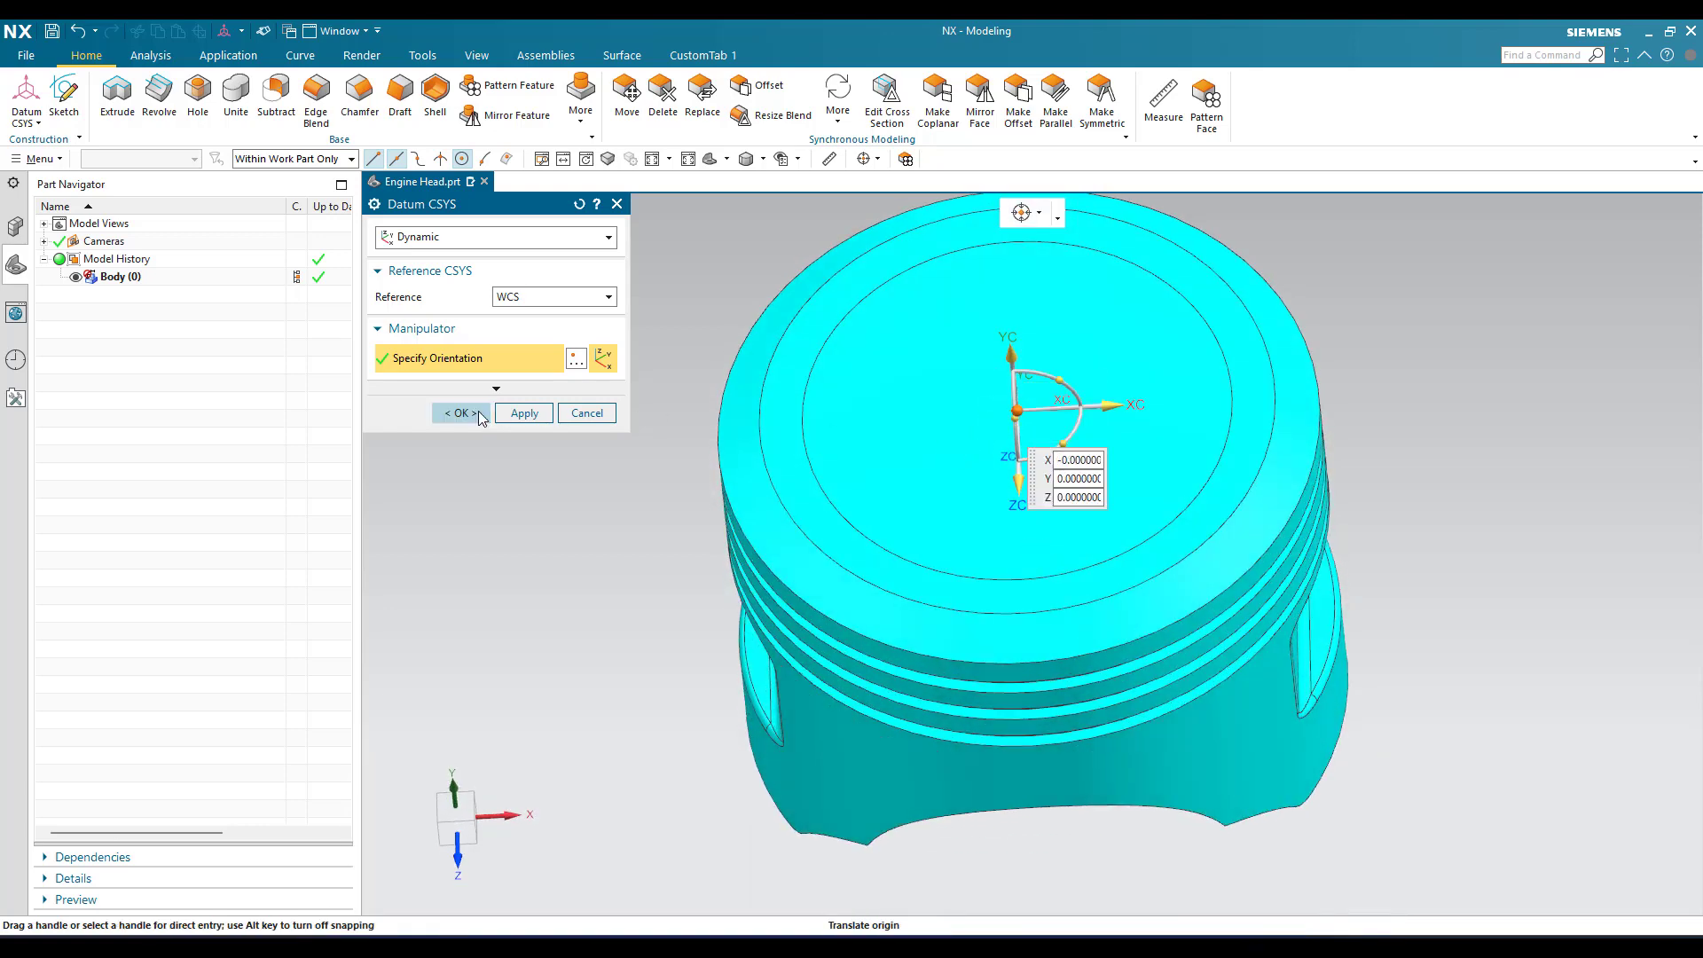
pyautogui.click(461, 414)
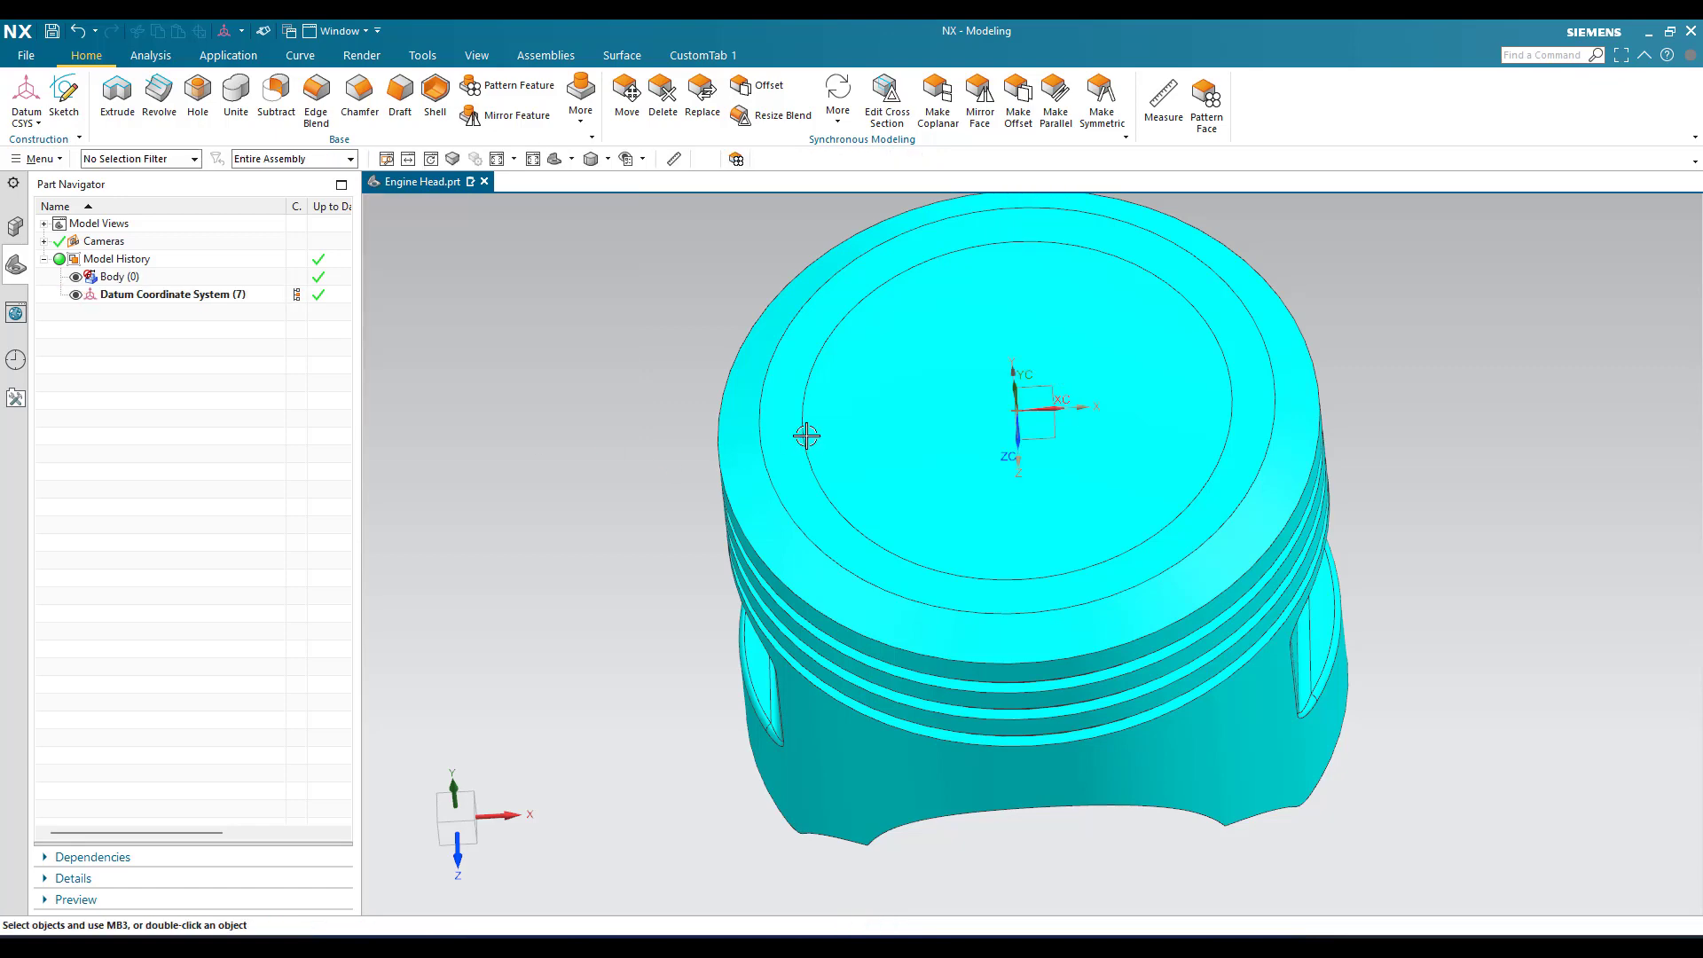
# - Create SKETCH_000 on the datum CSYS plane at the piston crown, exiting the Profile tool
pyautogui.moveTo(806, 435); pyautogui.dragTo(770, 405, button='middle')
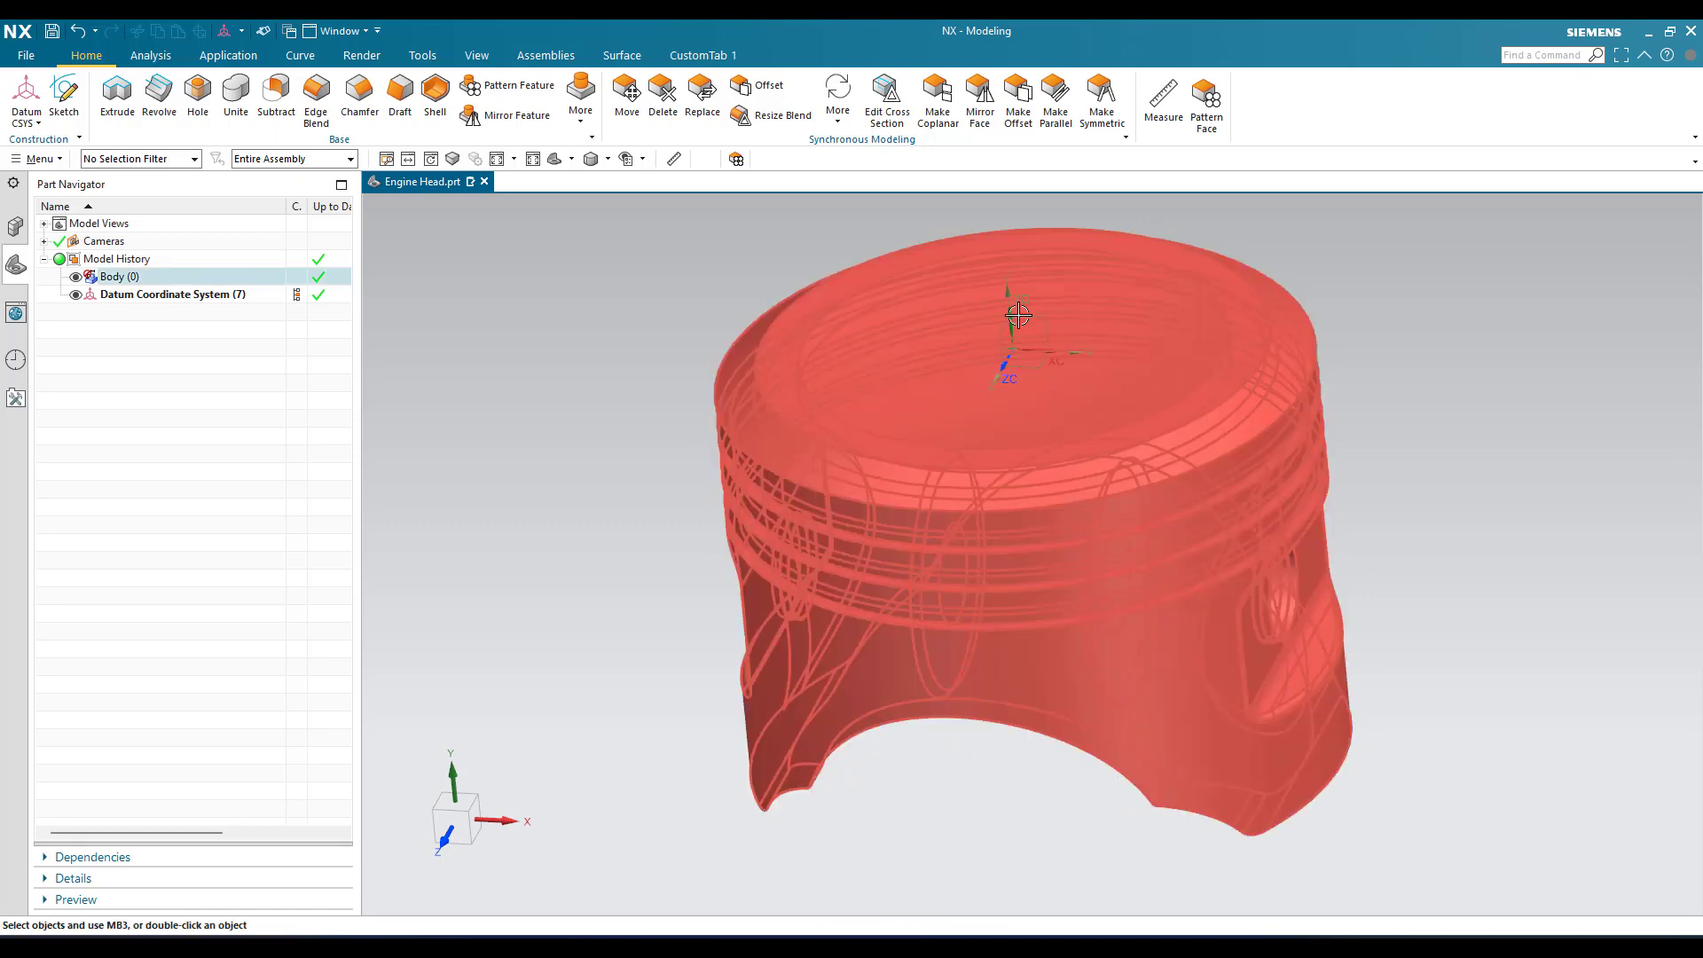
pyautogui.scroll(3, 1015, 315)
pyautogui.scroll(-2, 1018, 330)
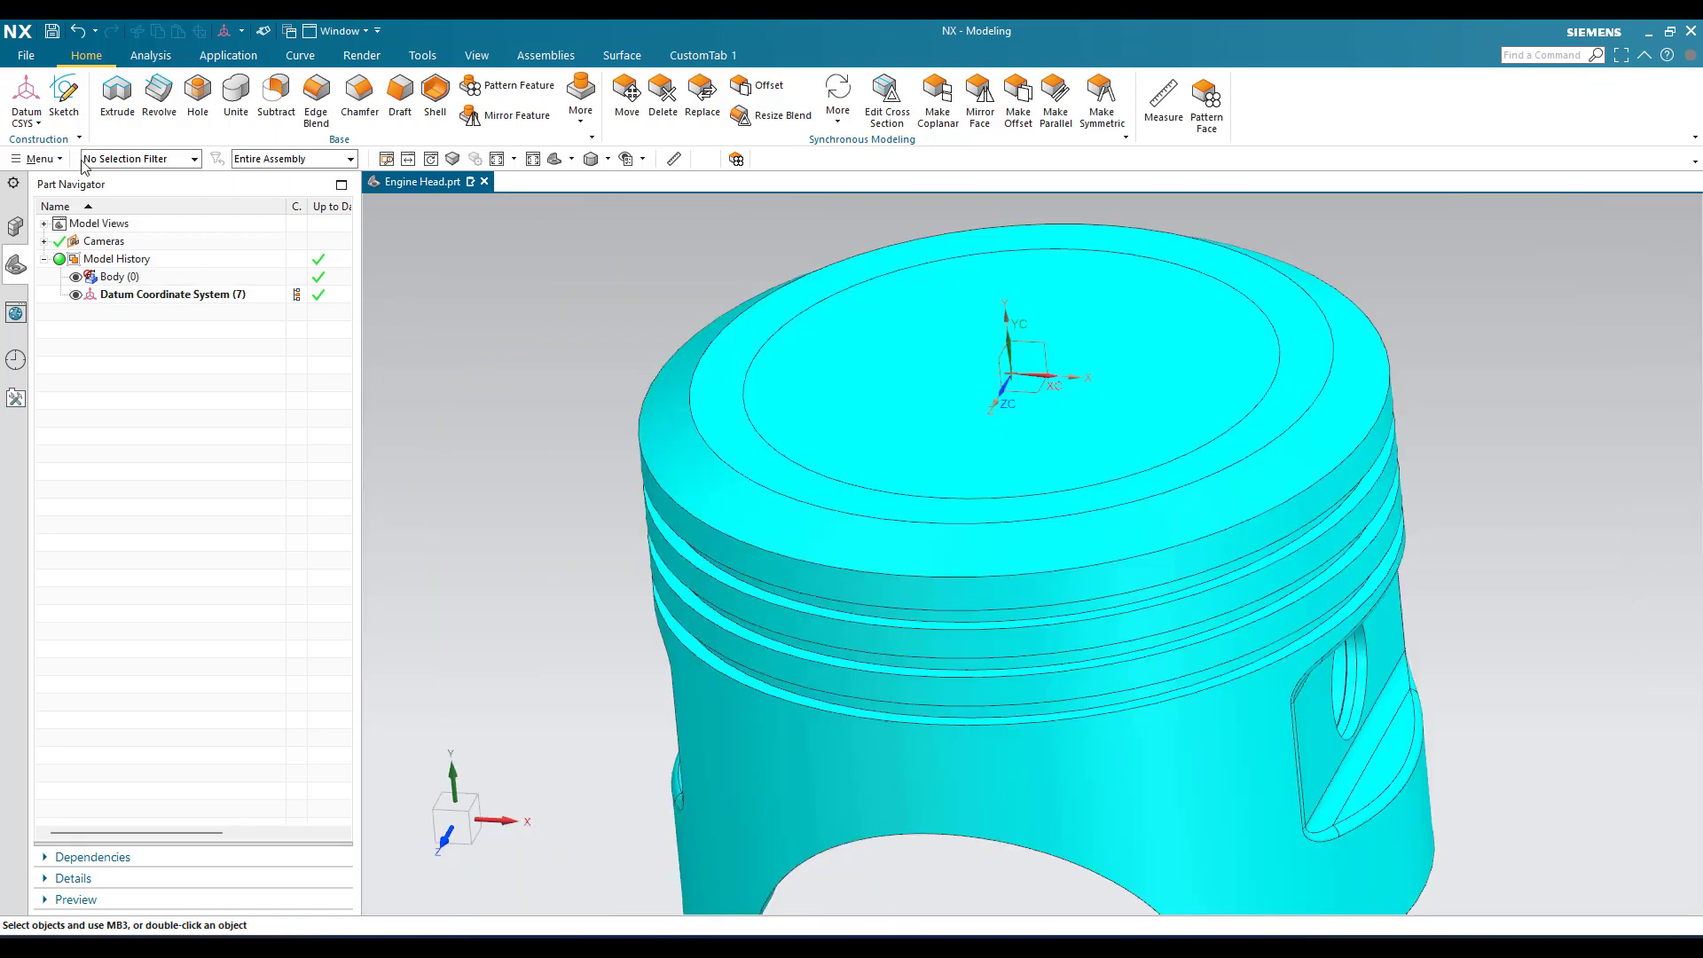
pyautogui.click(64, 93)
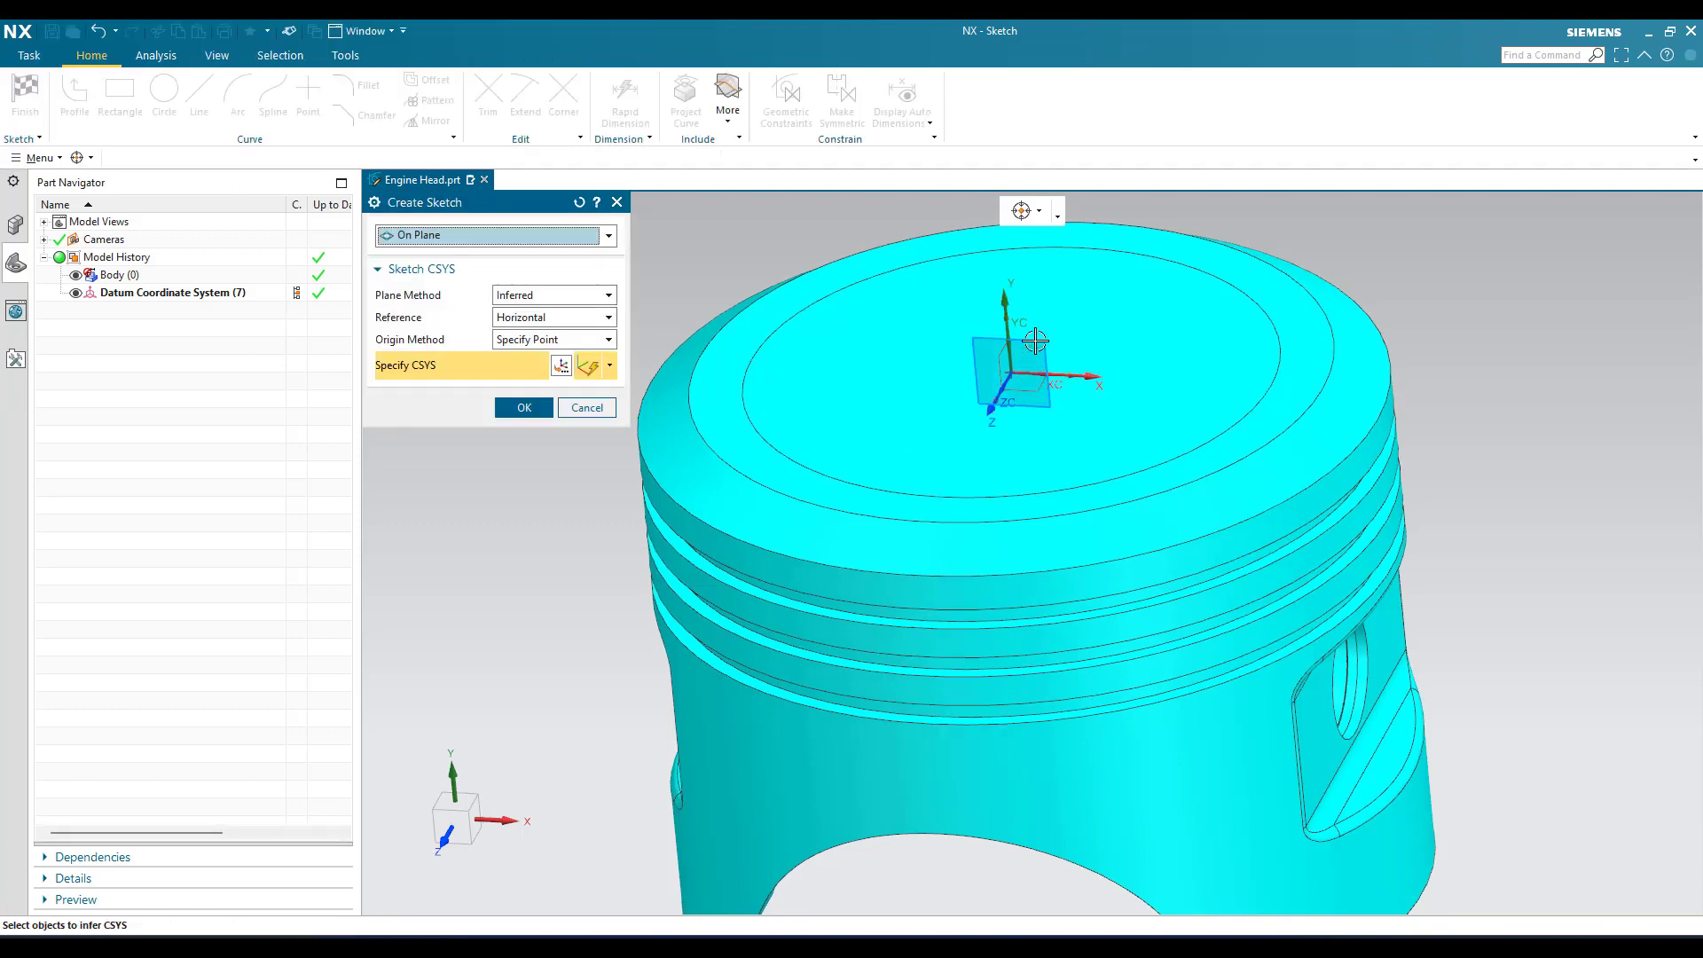
pyautogui.click(529, 407)
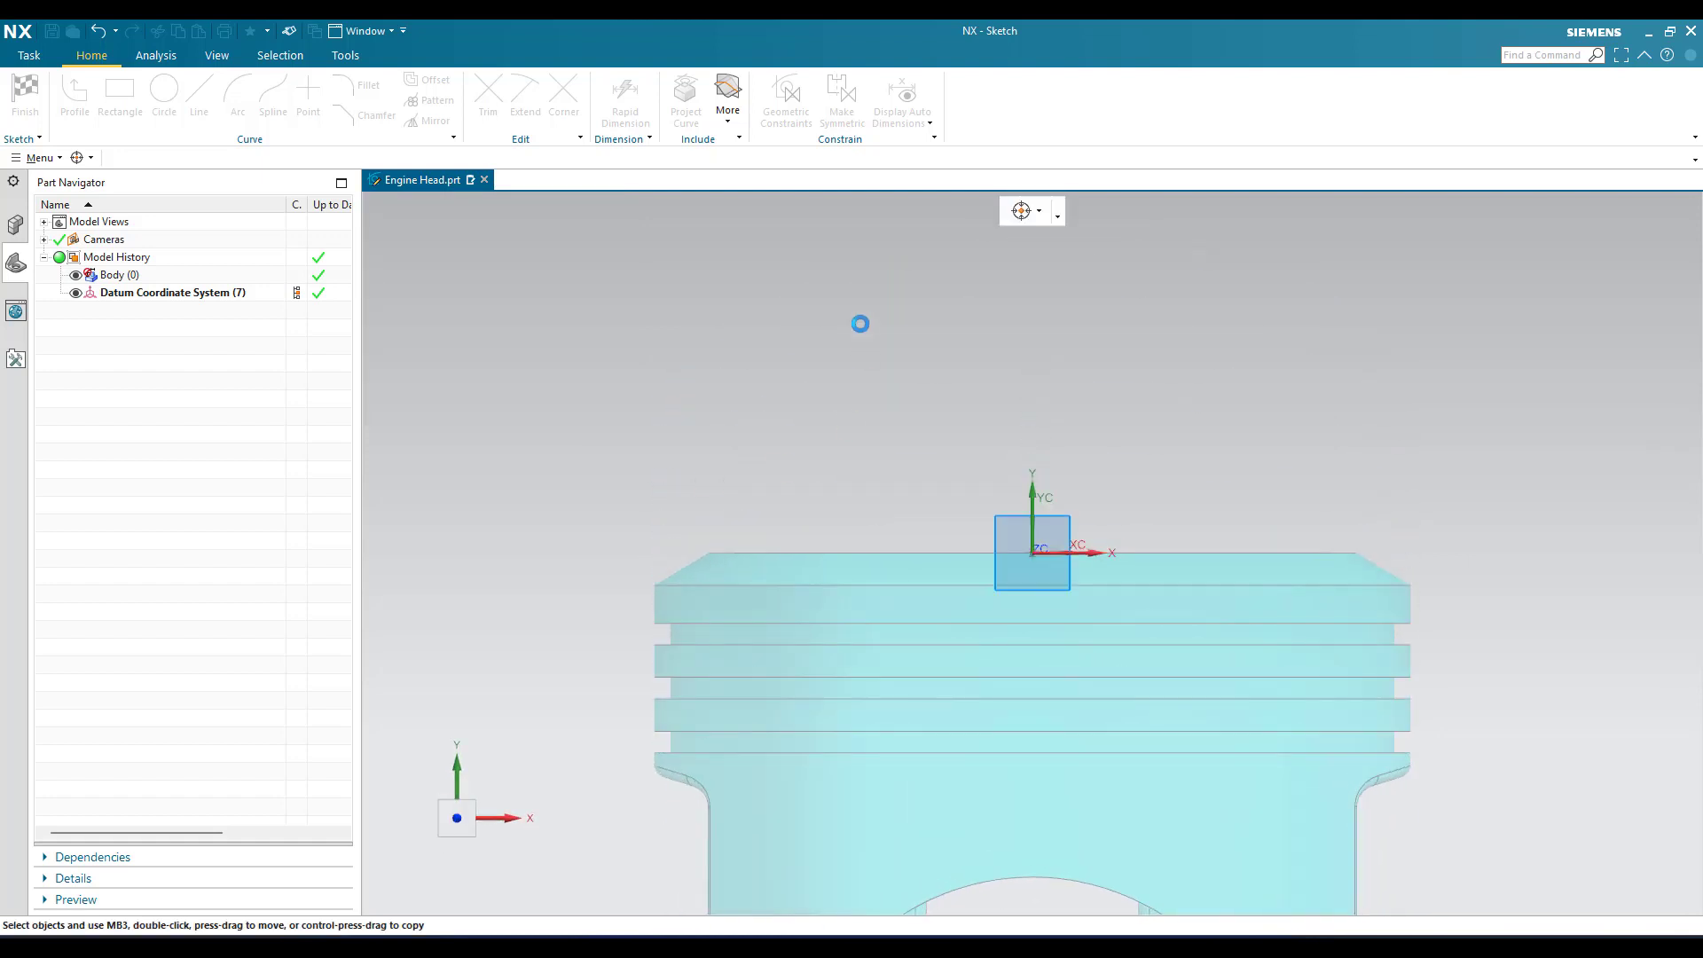
pyautogui.scroll(-2, 860, 323)
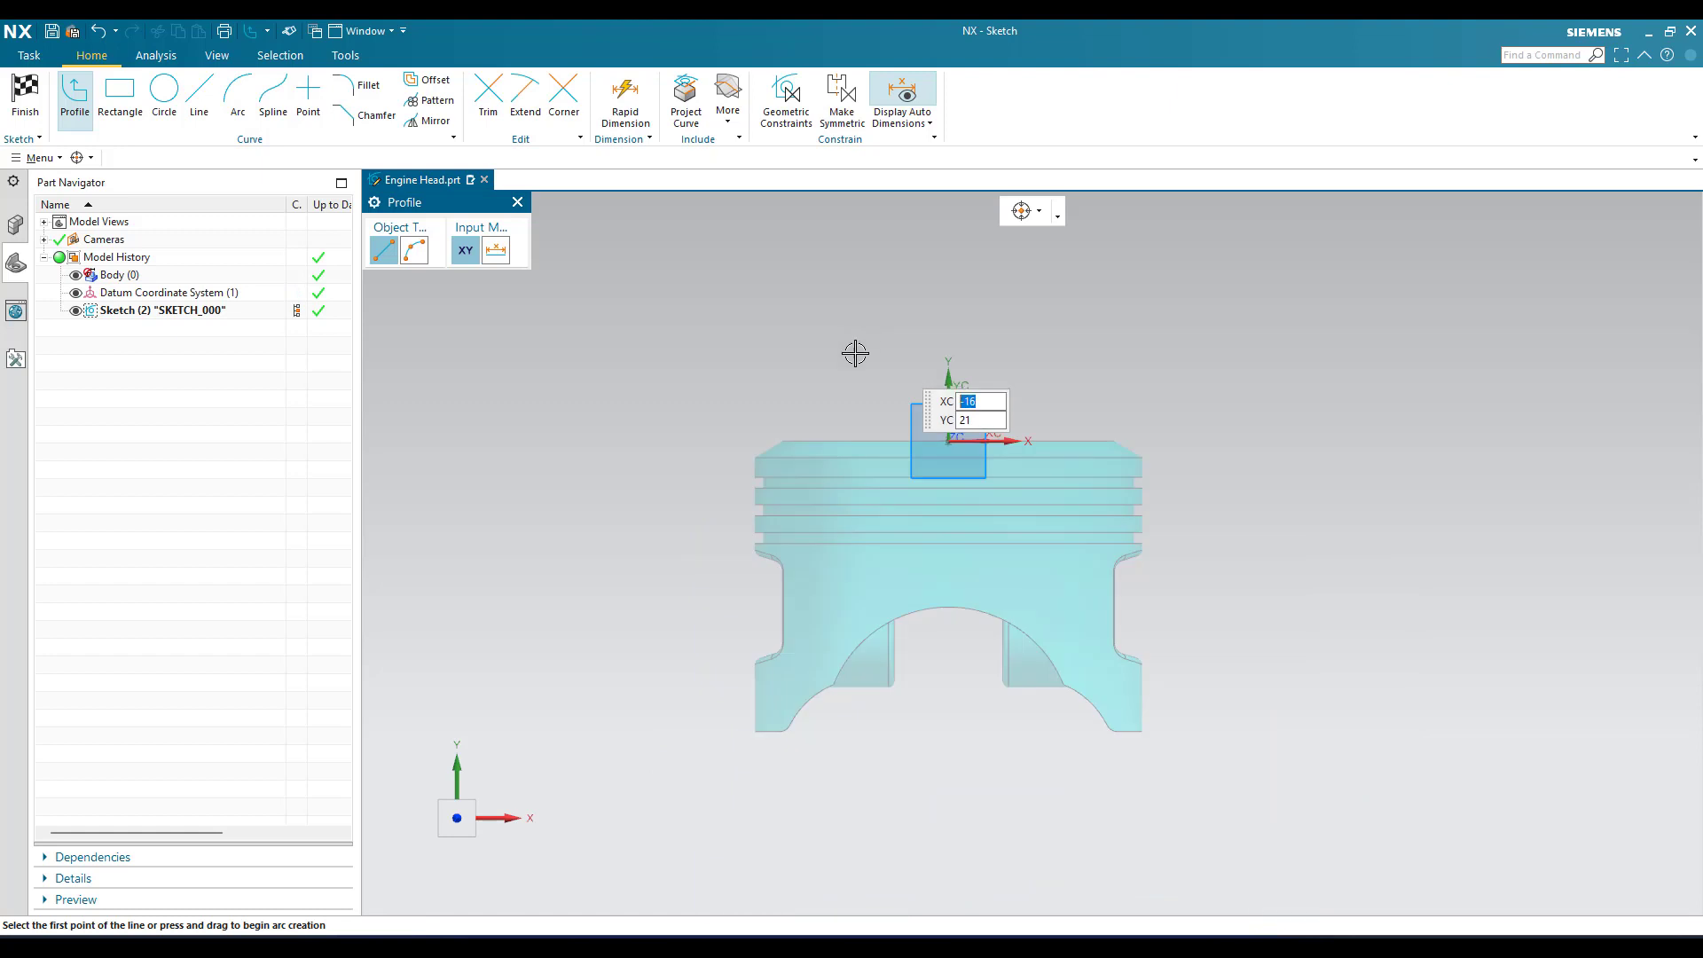
pyautogui.moveTo(855, 353); pyautogui.dragTo(829, 388, button='middle')
pyautogui.scroll(3, 966, 493)
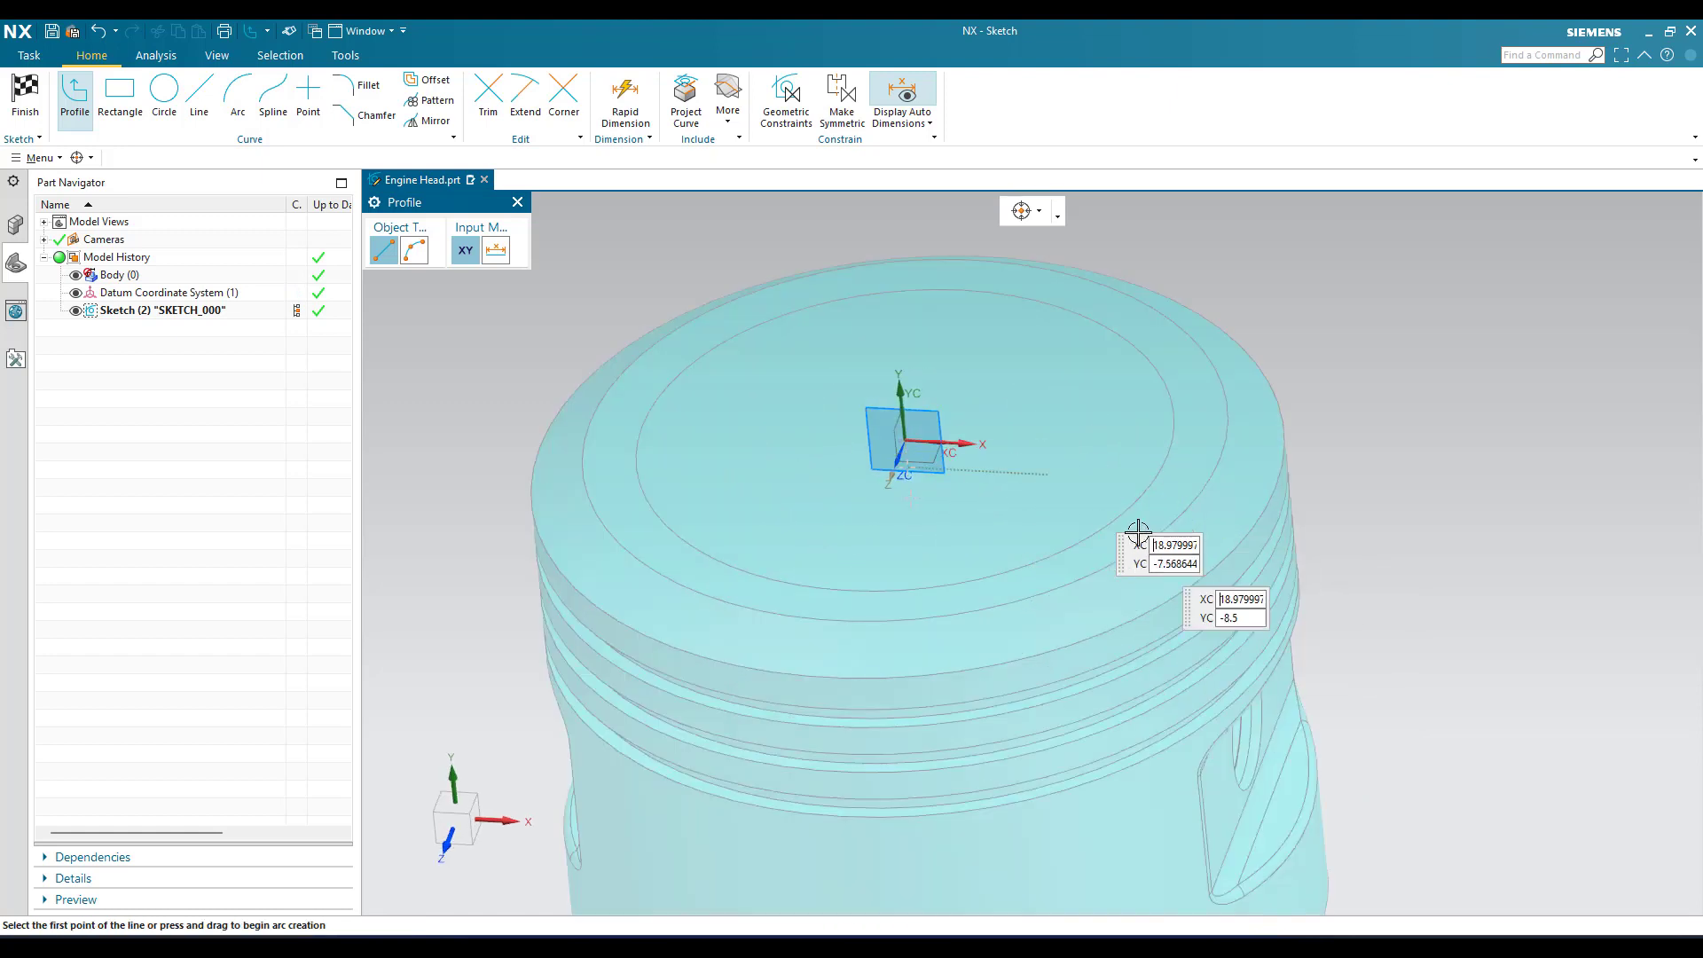
pyautogui.press('Escape')
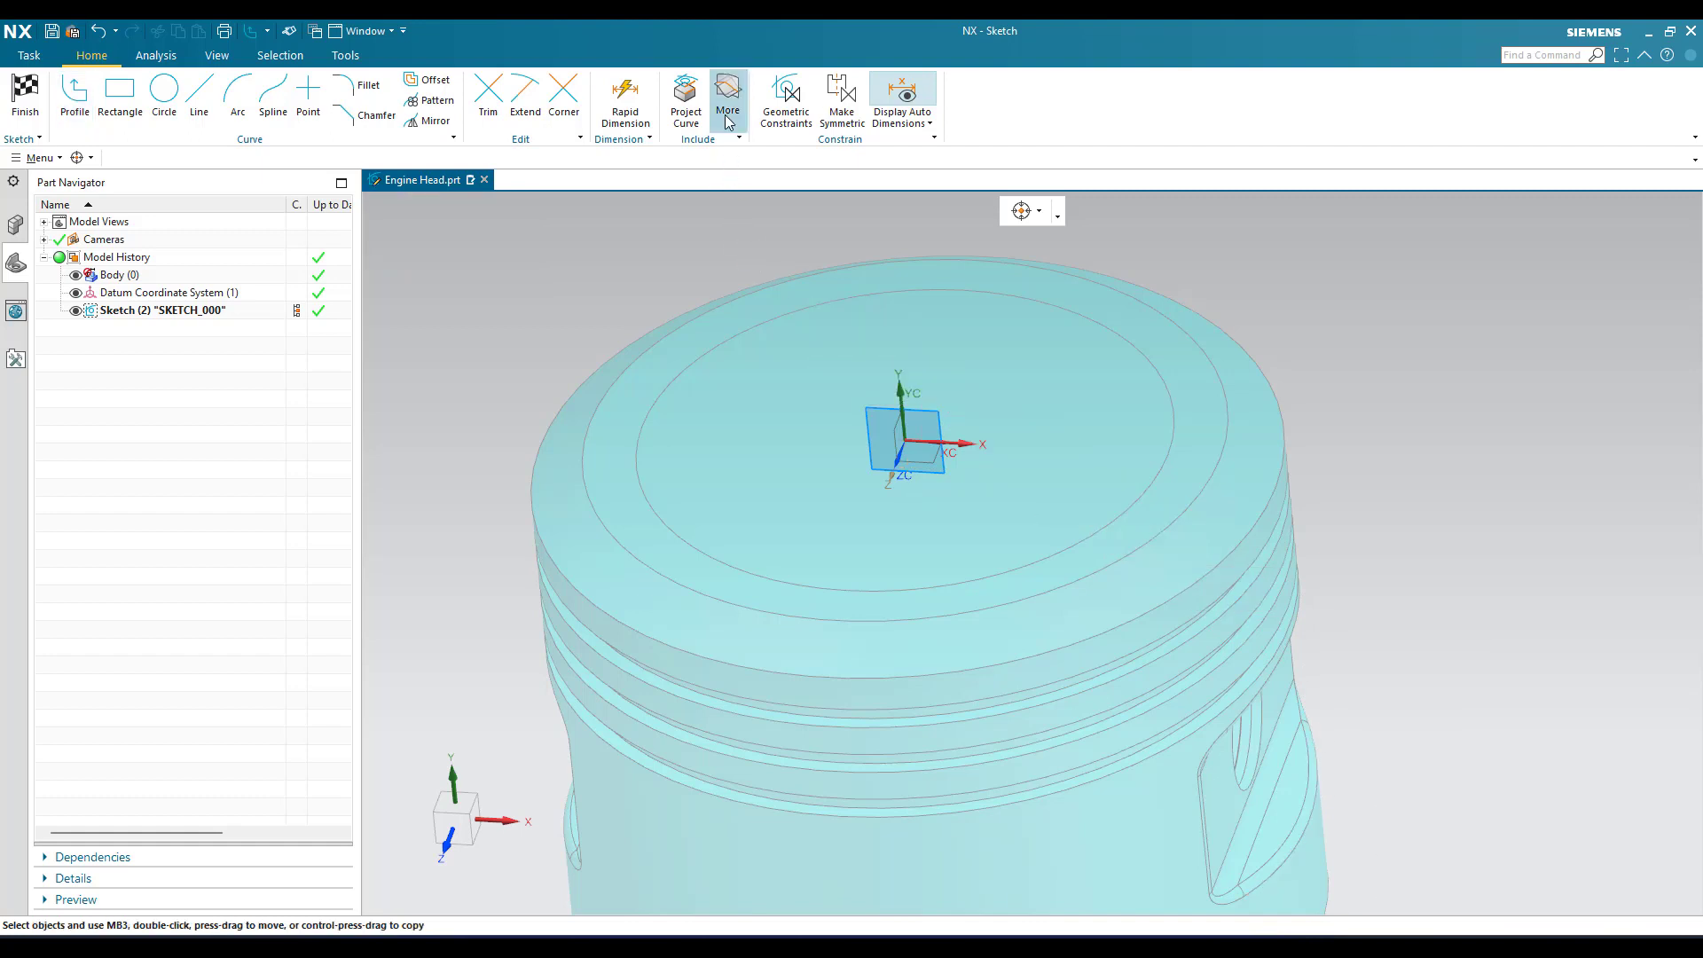
pyautogui.click(727, 122)
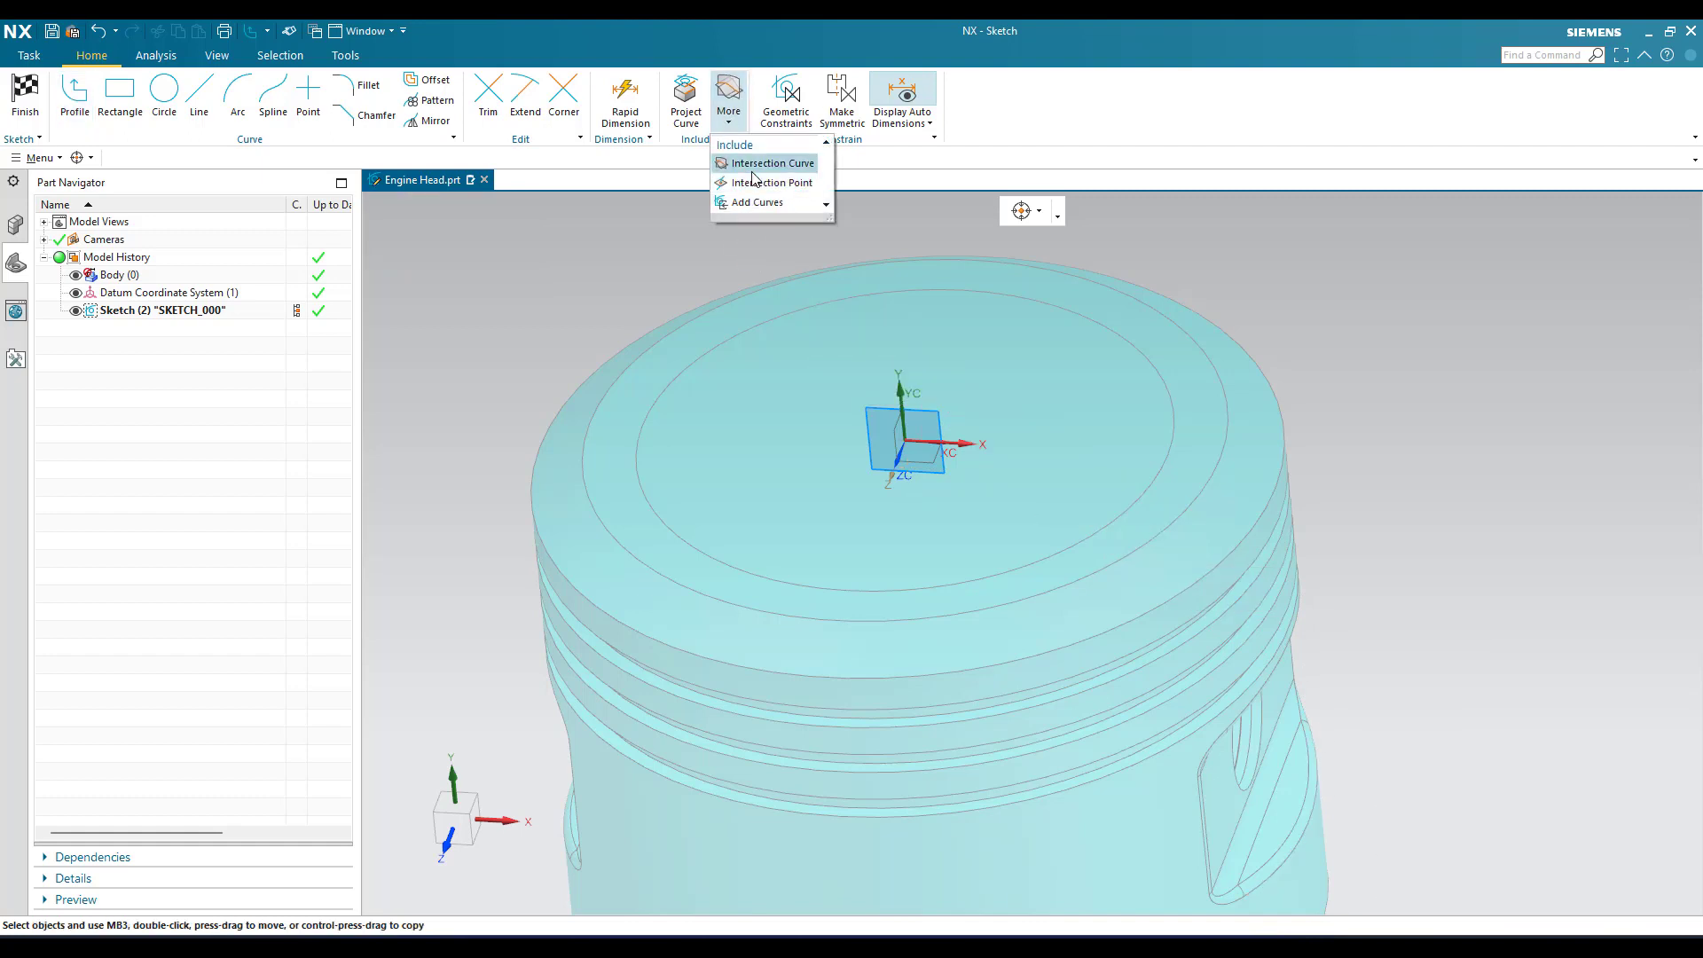
# - Start an Intersection Curve and select the piston's top face and outer rim faces
pyautogui.click(752, 169)
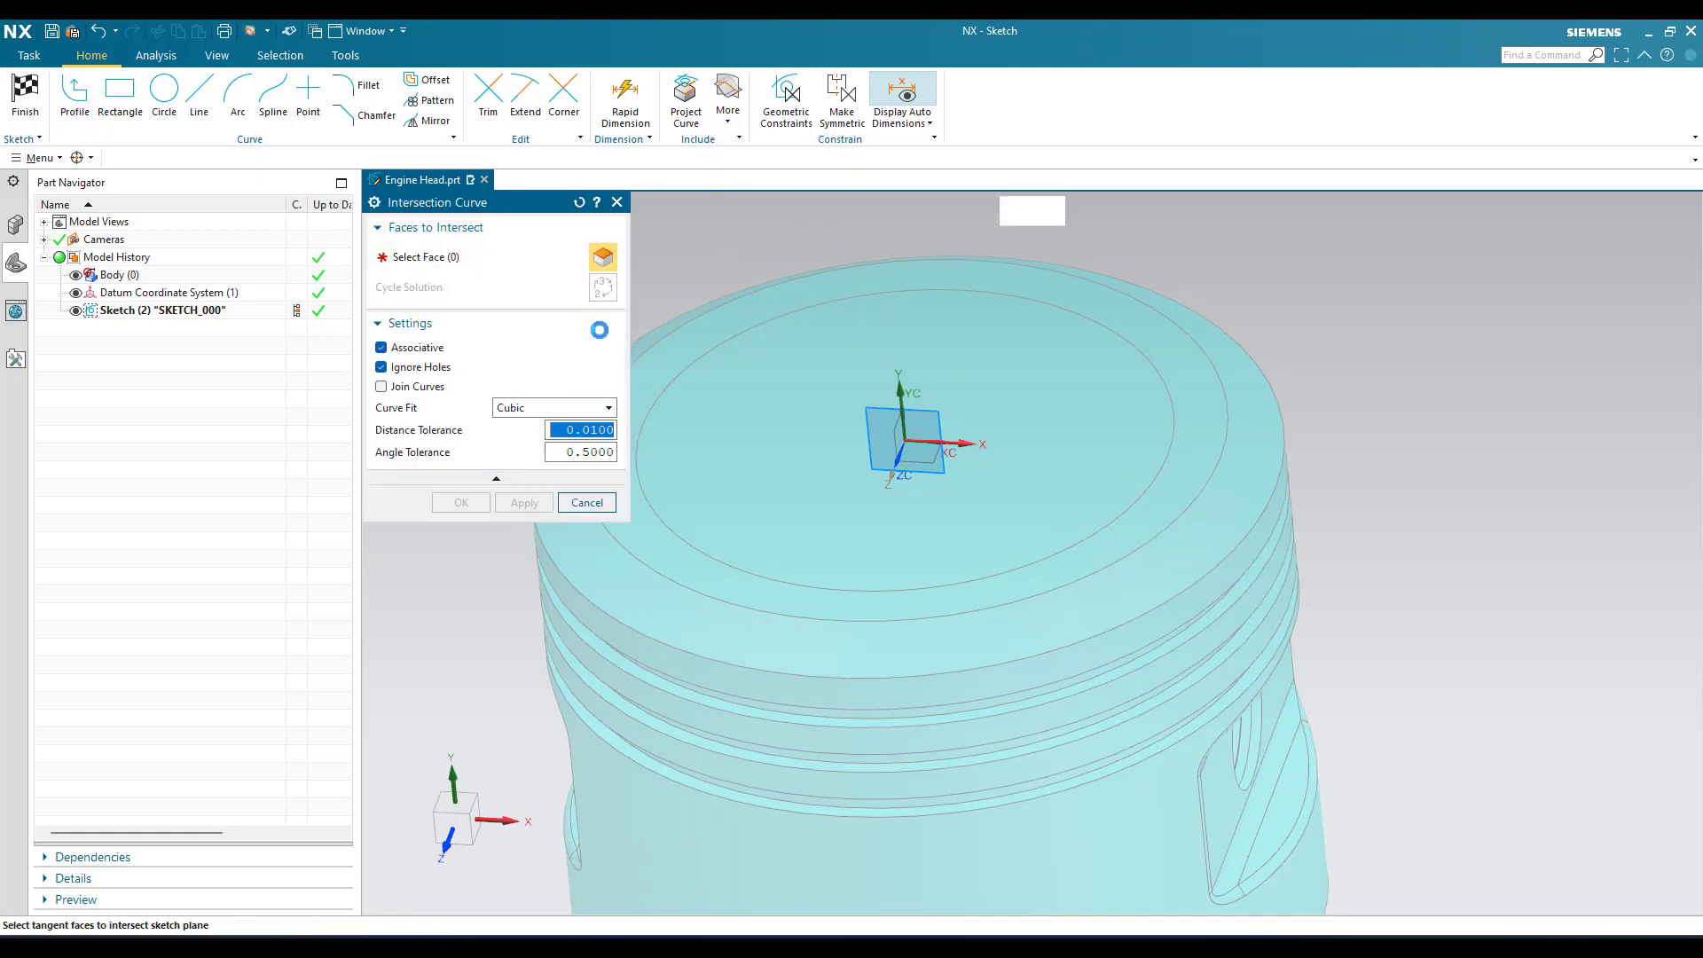
pyautogui.click(890, 479)
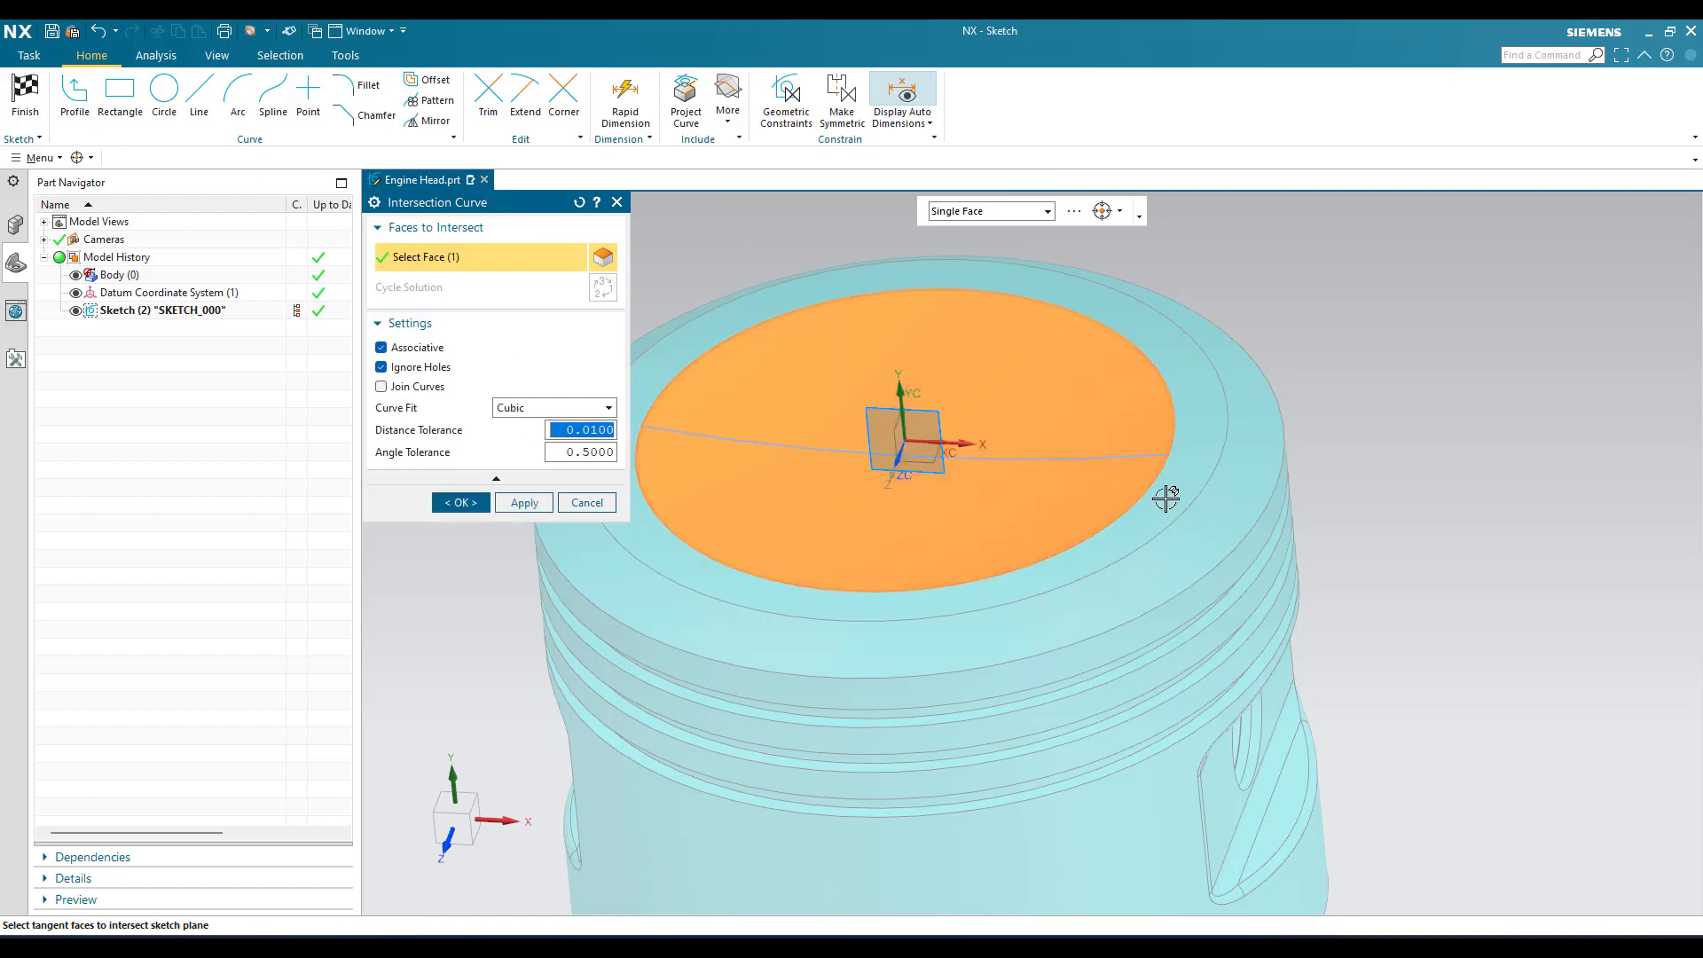
pyautogui.scroll(2, 1193, 463)
pyautogui.click(1194, 464)
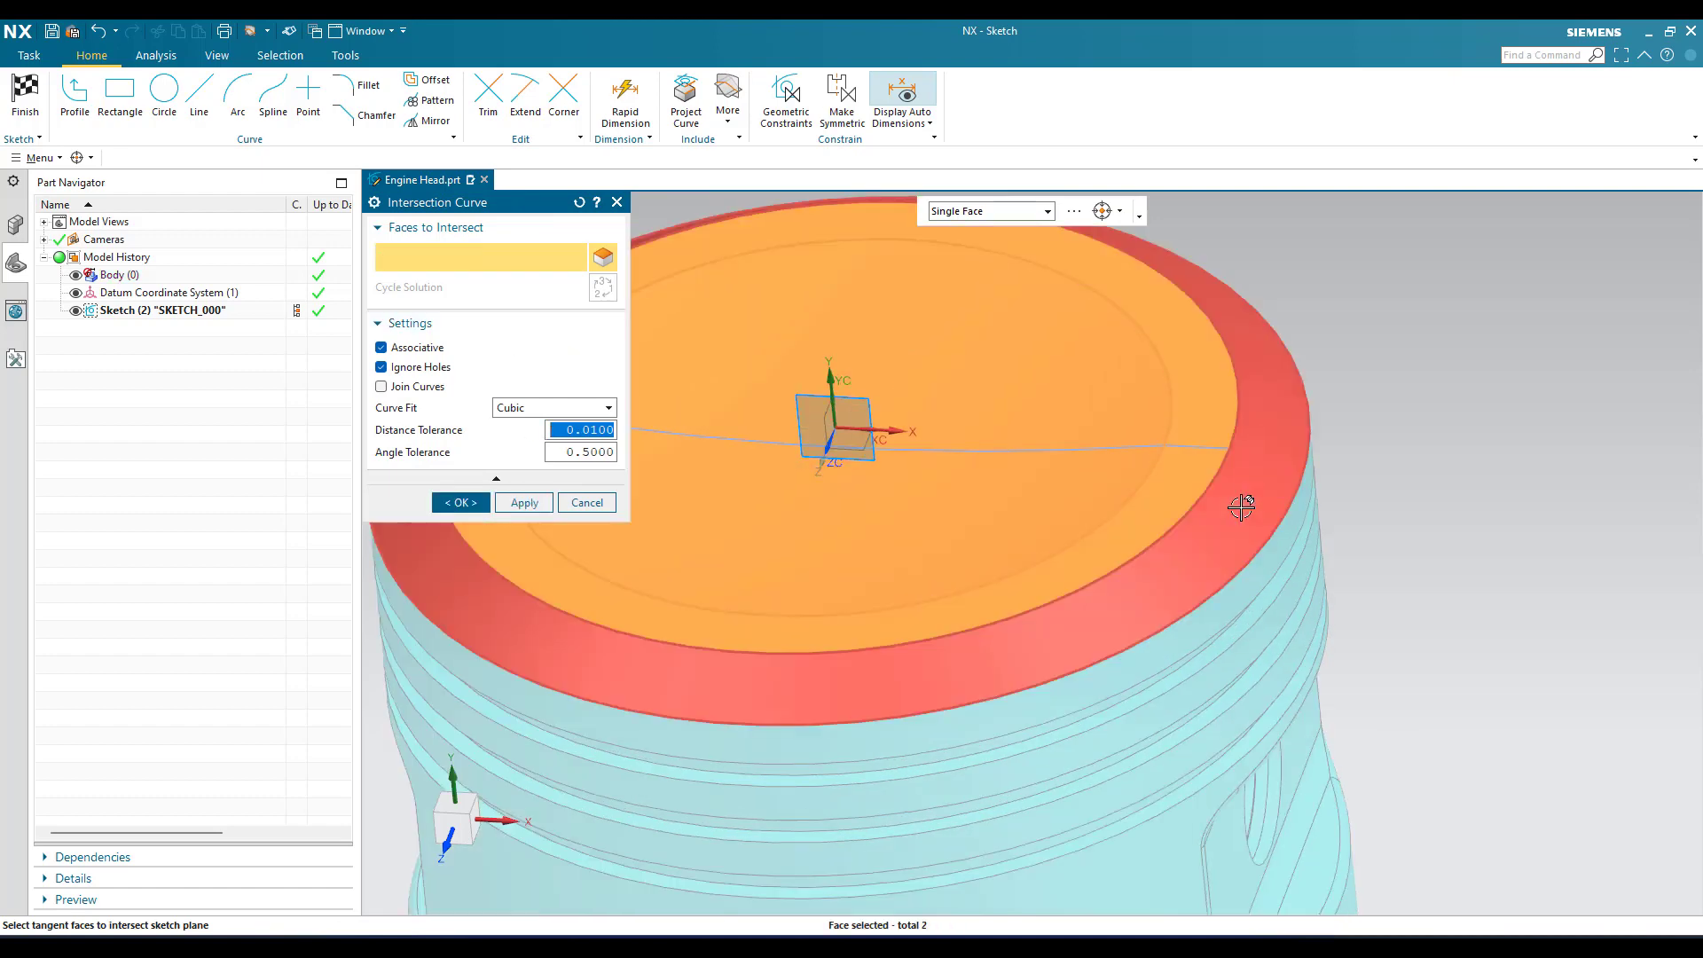
pyautogui.click(1243, 458)
pyautogui.scroll(3, 1219, 471)
pyautogui.scroll(-4, 1219, 471)
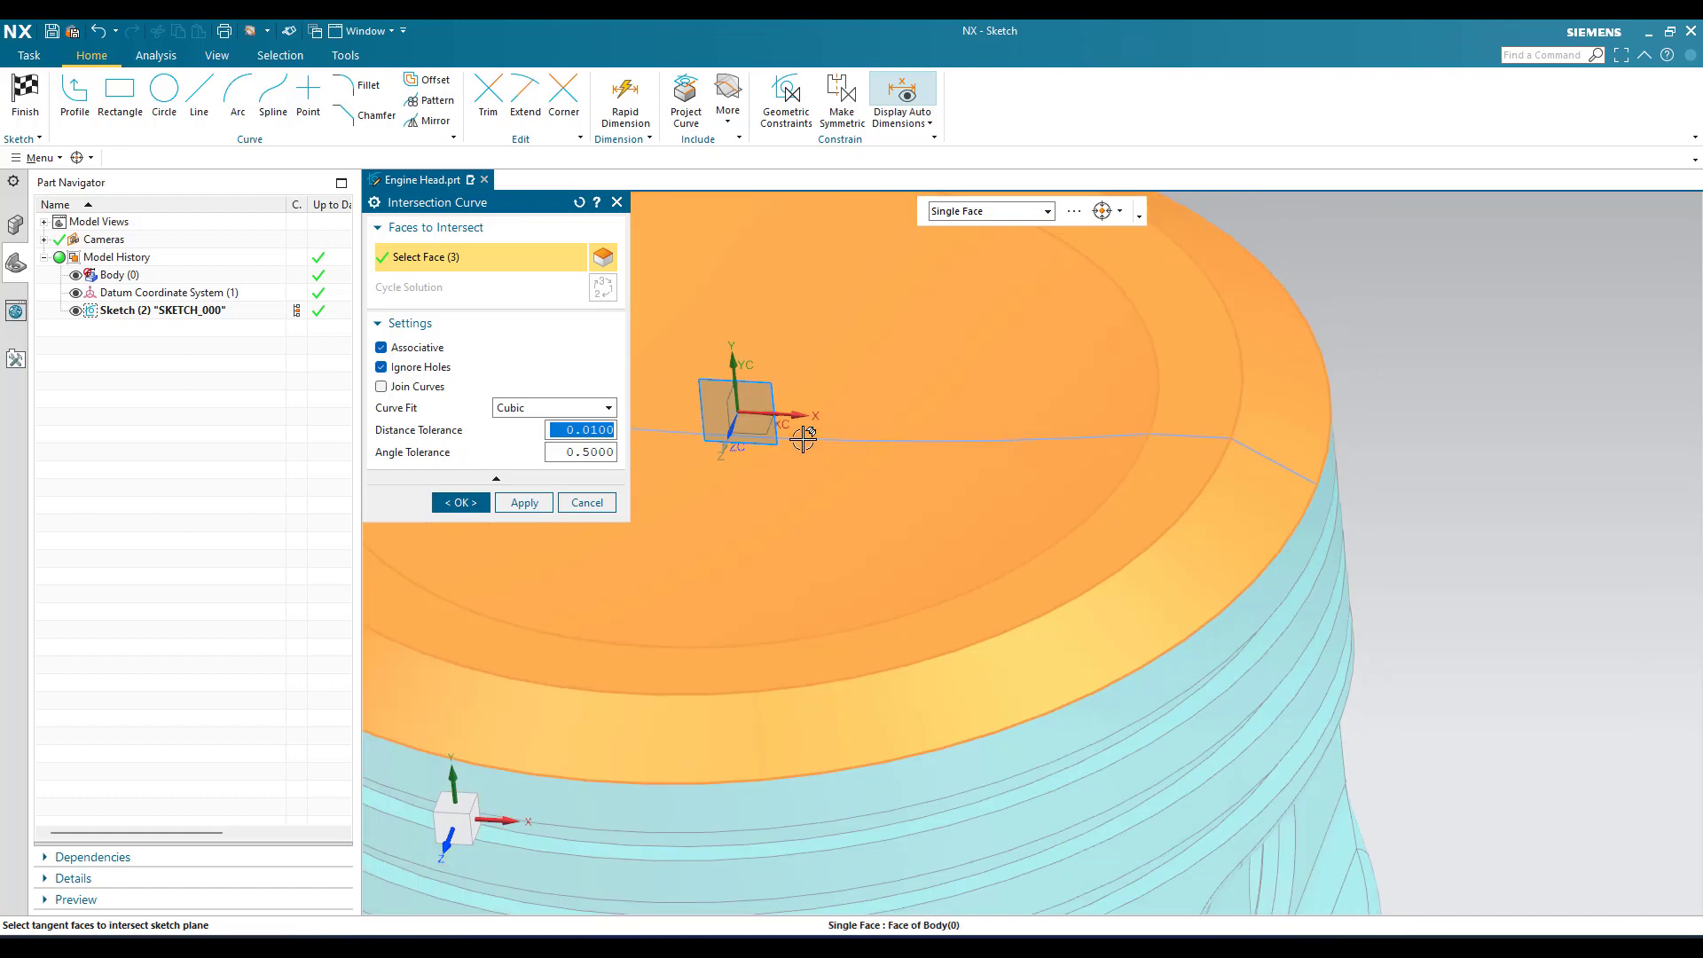
pyautogui.moveTo(1269, 476)
pyautogui.mouseDown(button='middle')
pyautogui.moveTo(1259, 514)
pyautogui.moveTo(1199, 354)
pyautogui.moveTo(1300, 464)
pyautogui.mouseUp(button='middle')
pyautogui.scroll(3, 1221, 384)
# - Add the ring groove, ring band and further rim faces to the selection
pyautogui.click(1251, 354)
pyautogui.click(1190, 489)
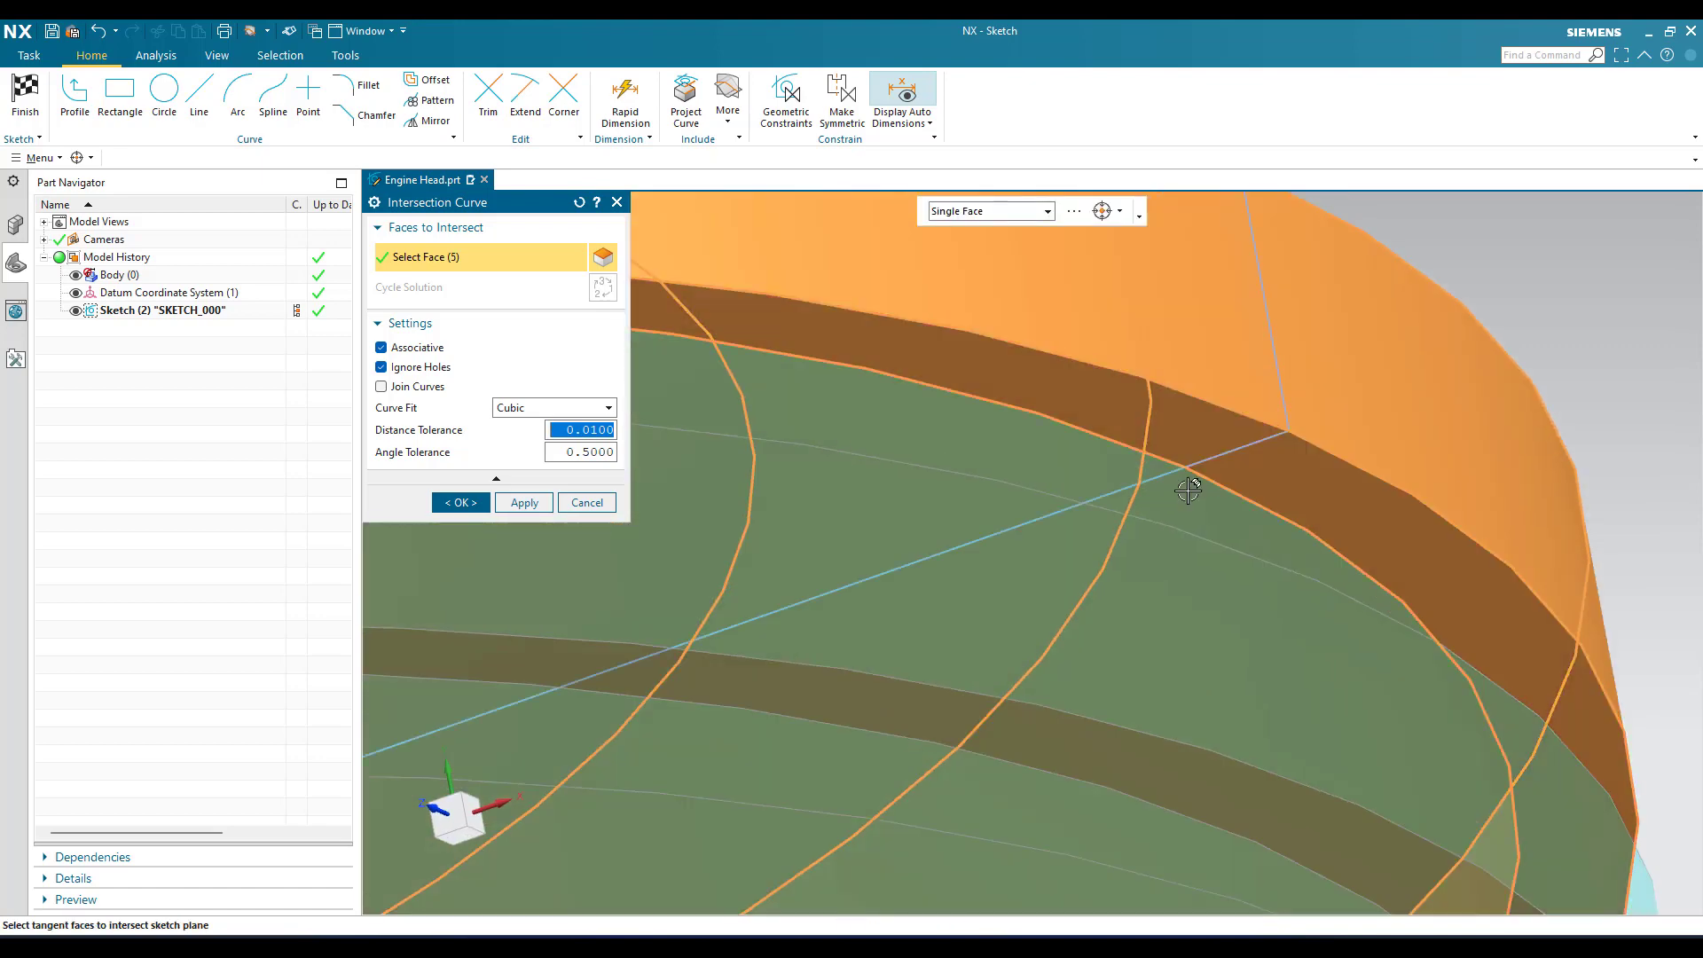
pyautogui.click(1188, 487)
pyautogui.scroll(-2, 1123, 405)
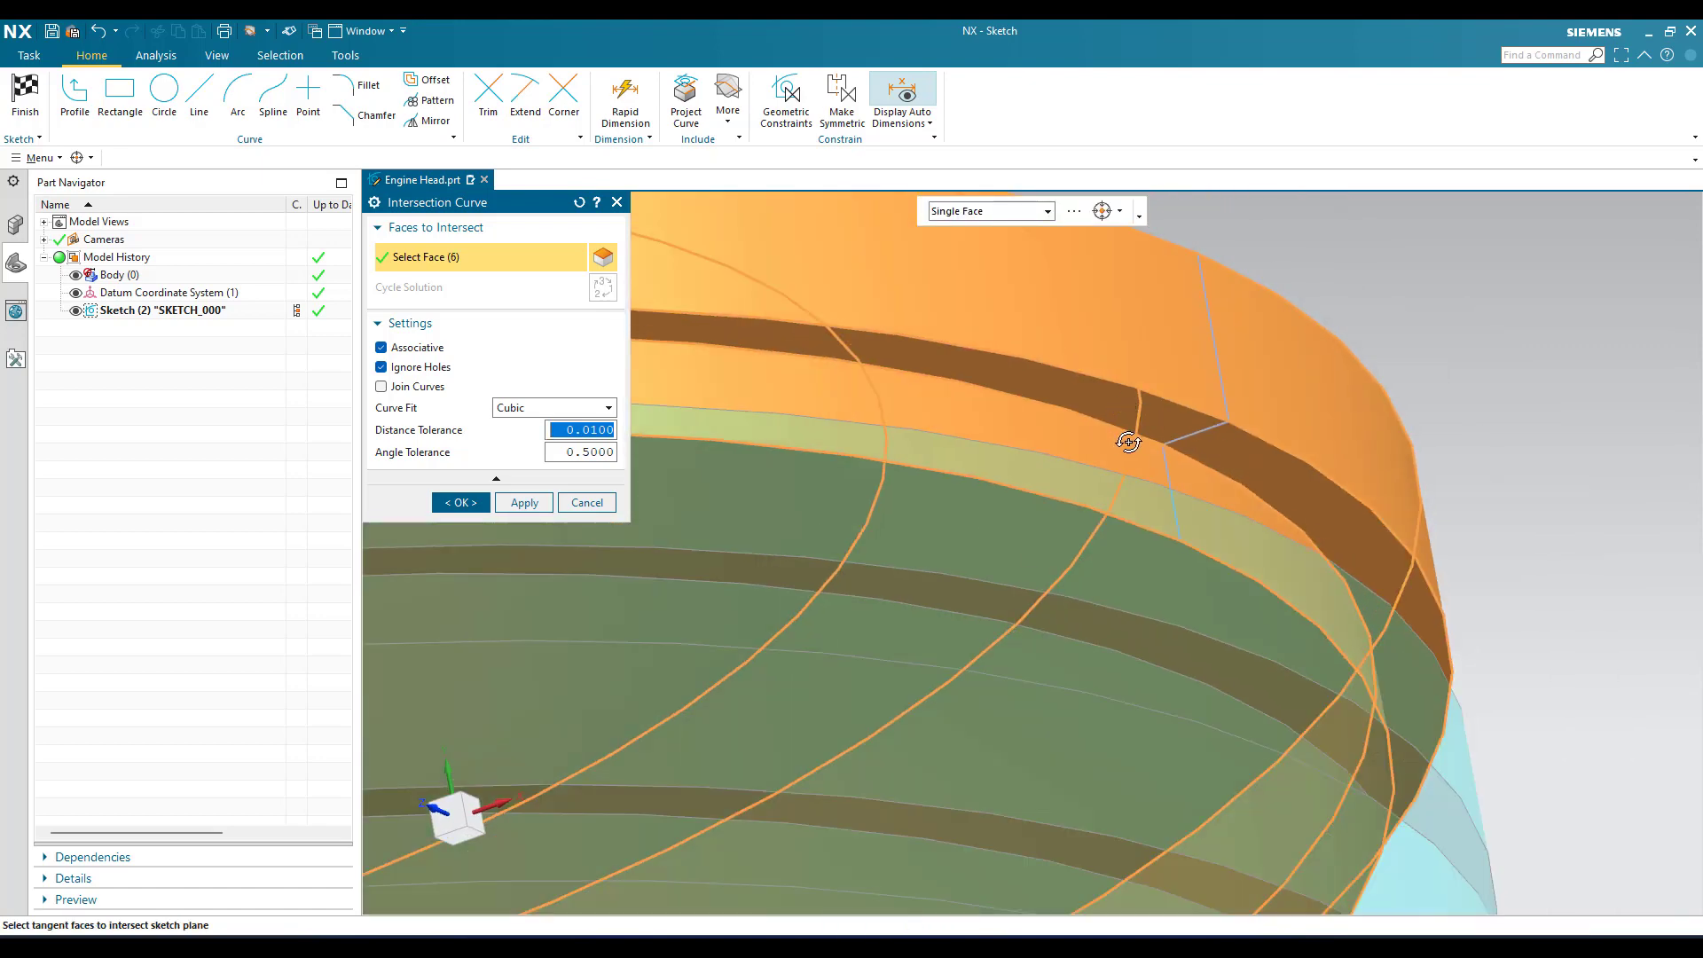
pyautogui.moveTo(1129, 442); pyautogui.dragTo(1133, 468, button='middle')
pyautogui.click(1189, 596)
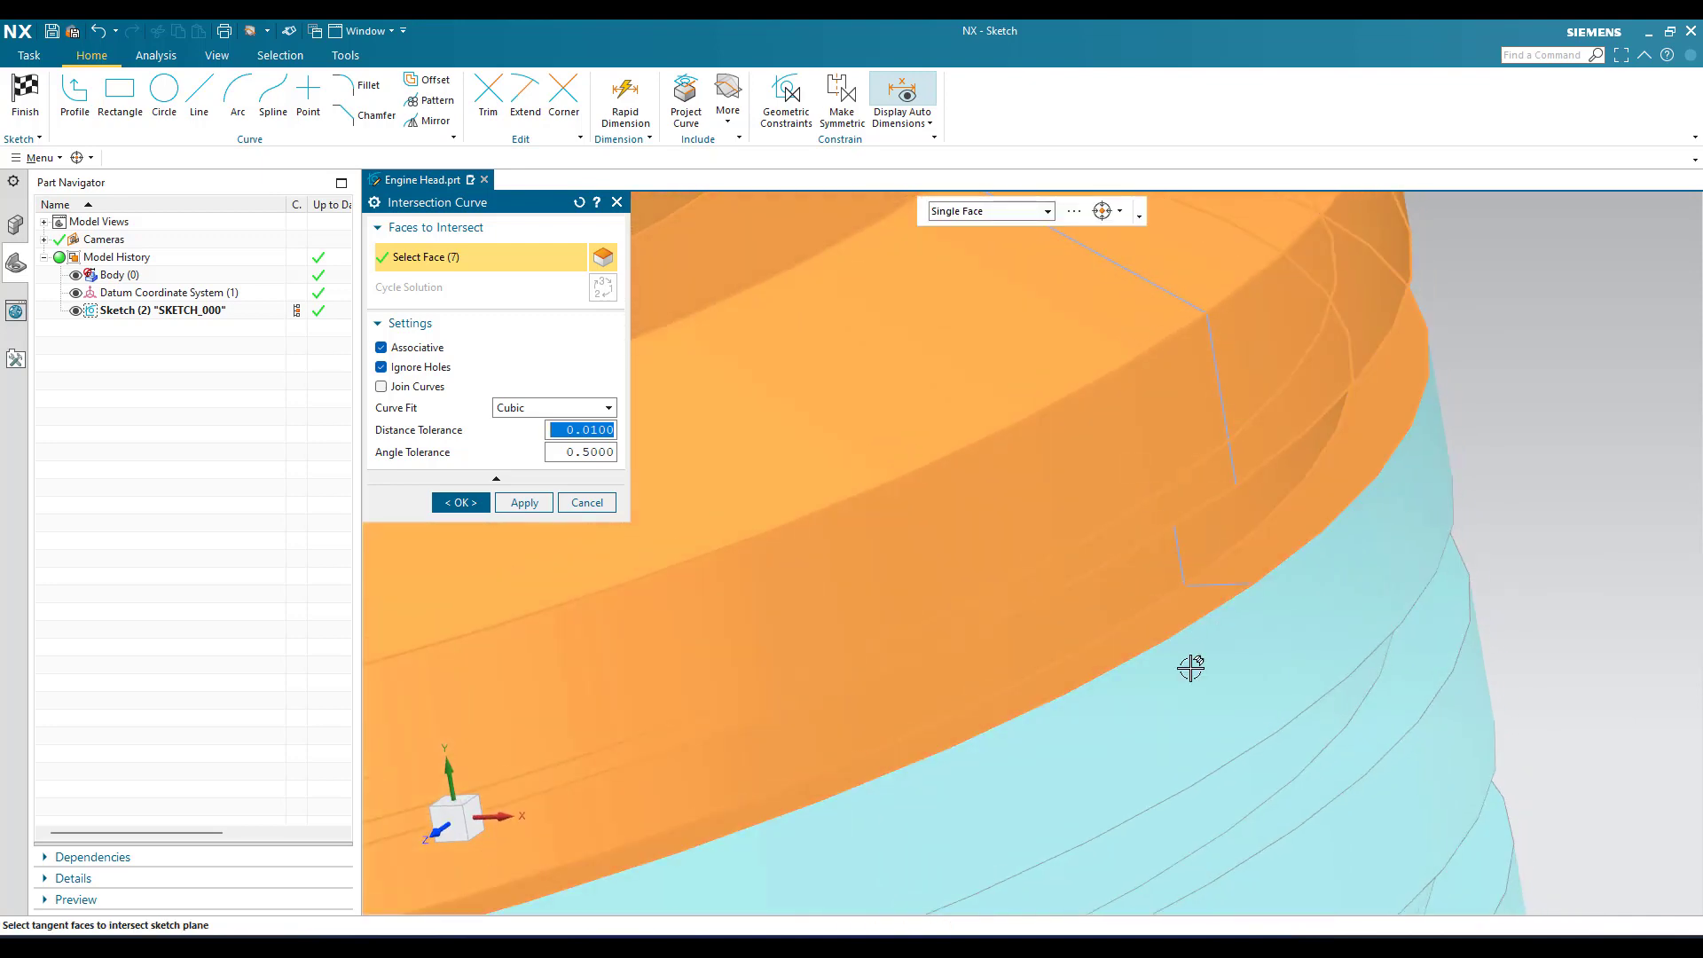
pyautogui.moveTo(1191, 667); pyautogui.dragTo(1172, 559, button='middle')
pyautogui.click(1171, 494)
pyautogui.click(1180, 446)
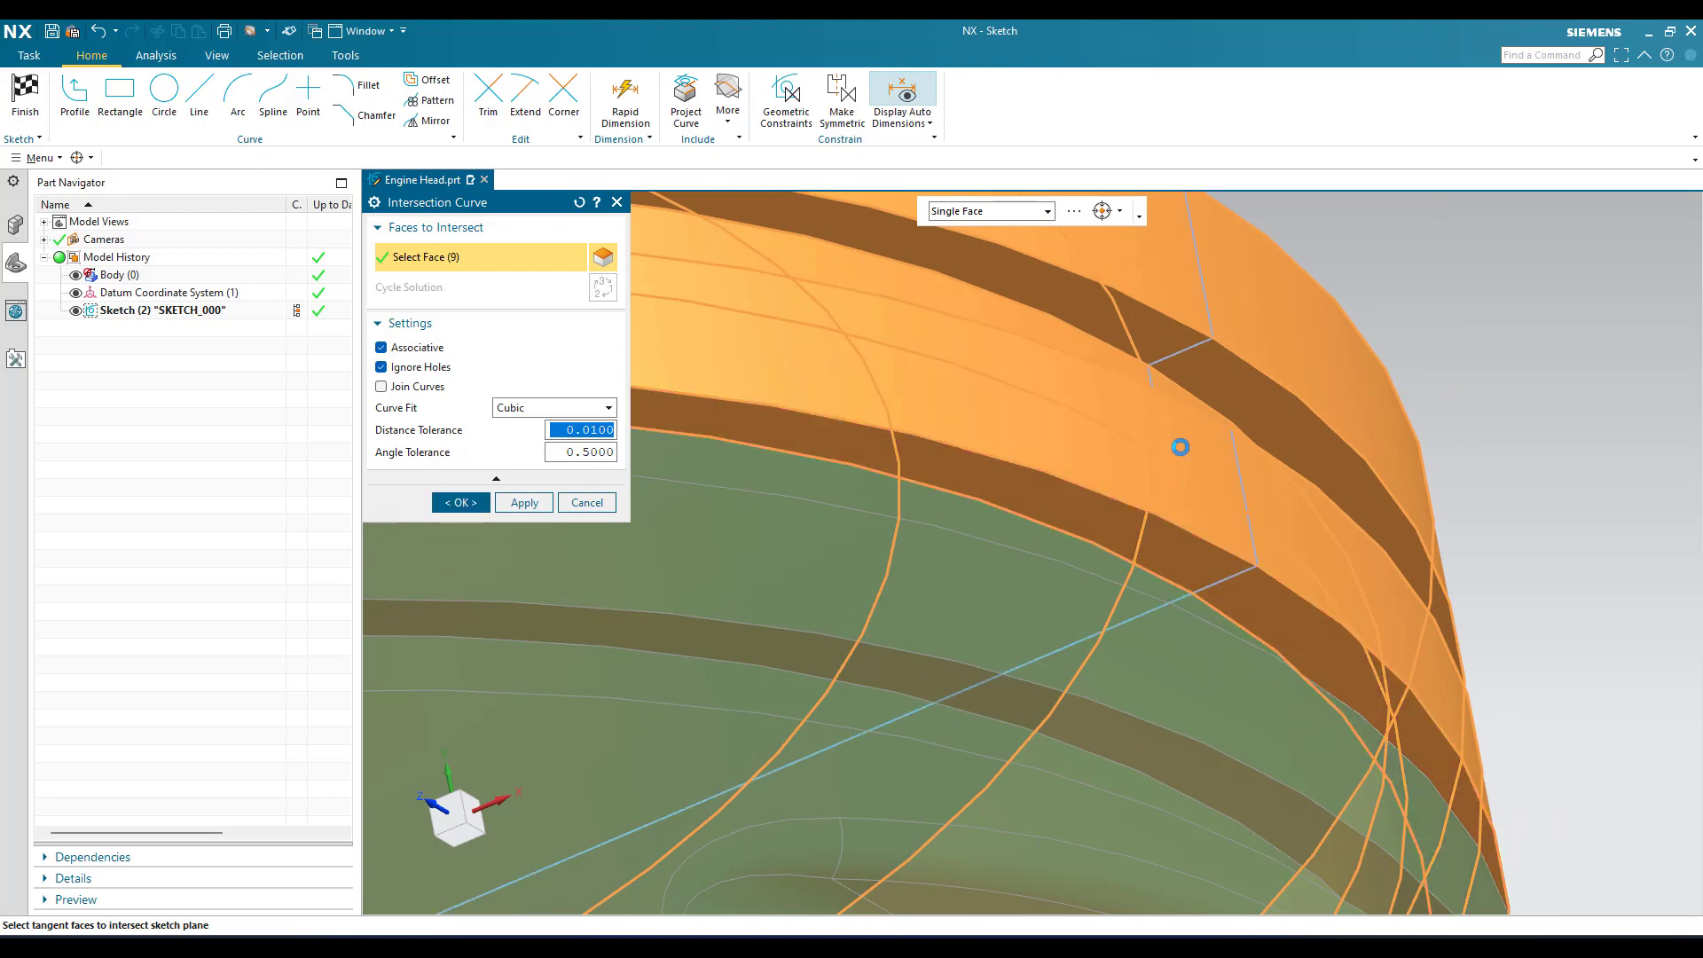
pyautogui.moveTo(1180, 447); pyautogui.dragTo(1205, 627, button='middle')
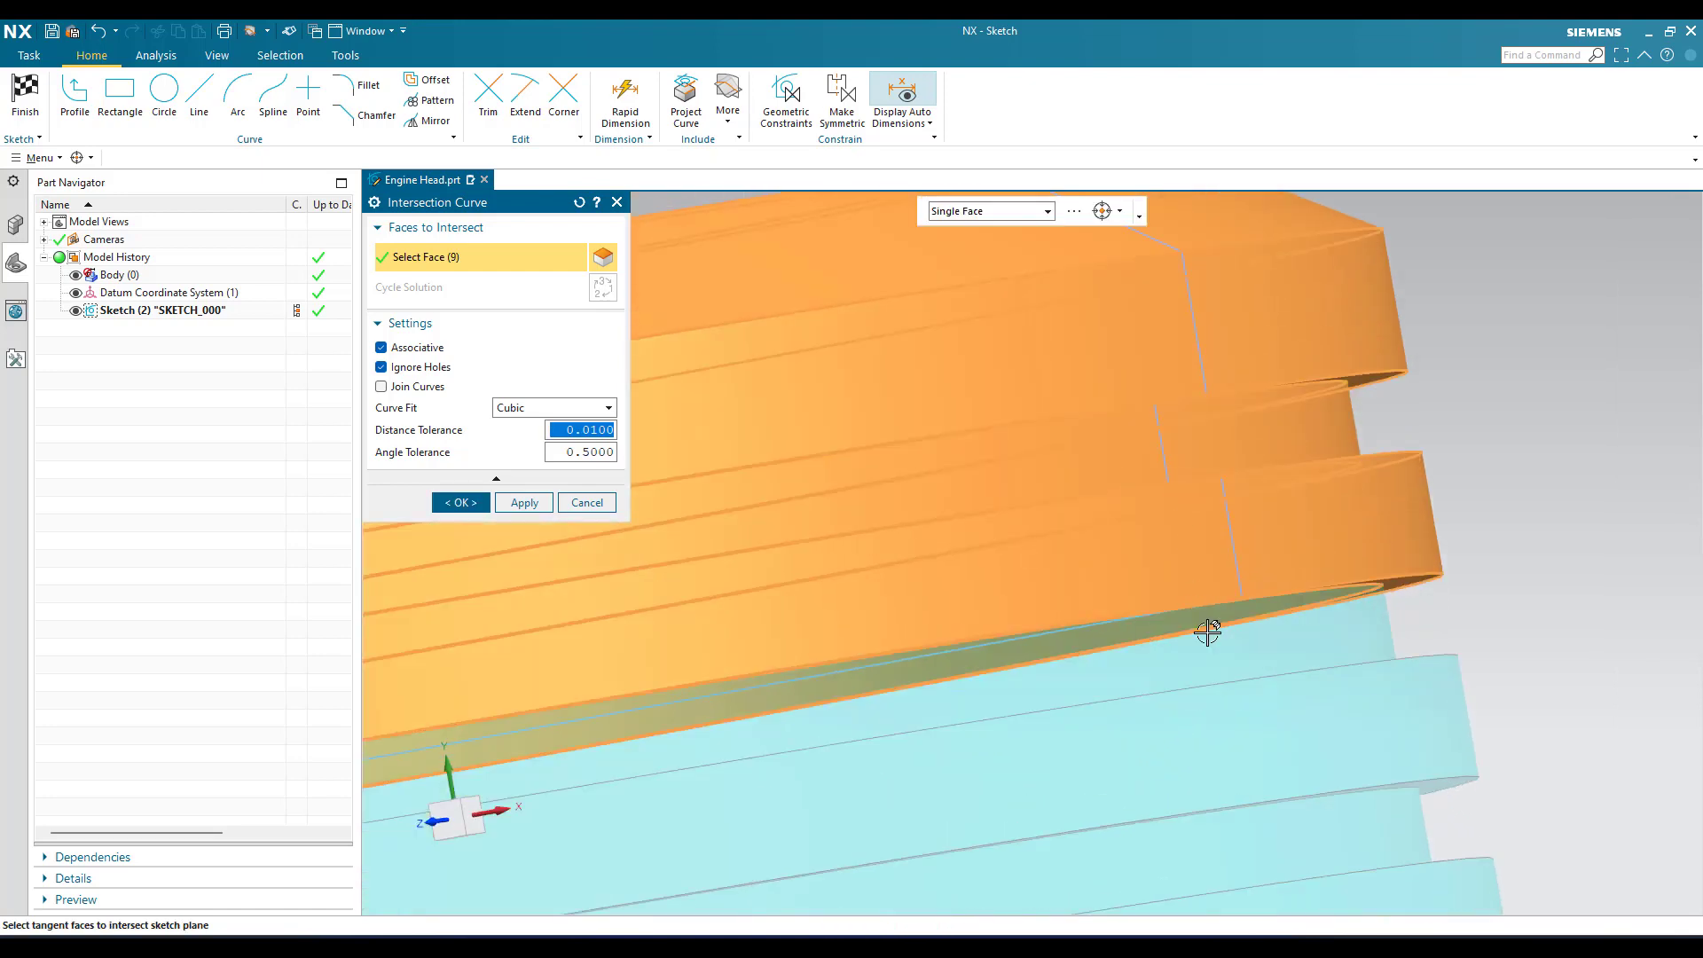
pyautogui.click(1206, 627)
# - Add the lower rim and skirt faces, 16 in total, and create the intersection curves
pyautogui.scroll(-2, 1140, 407)
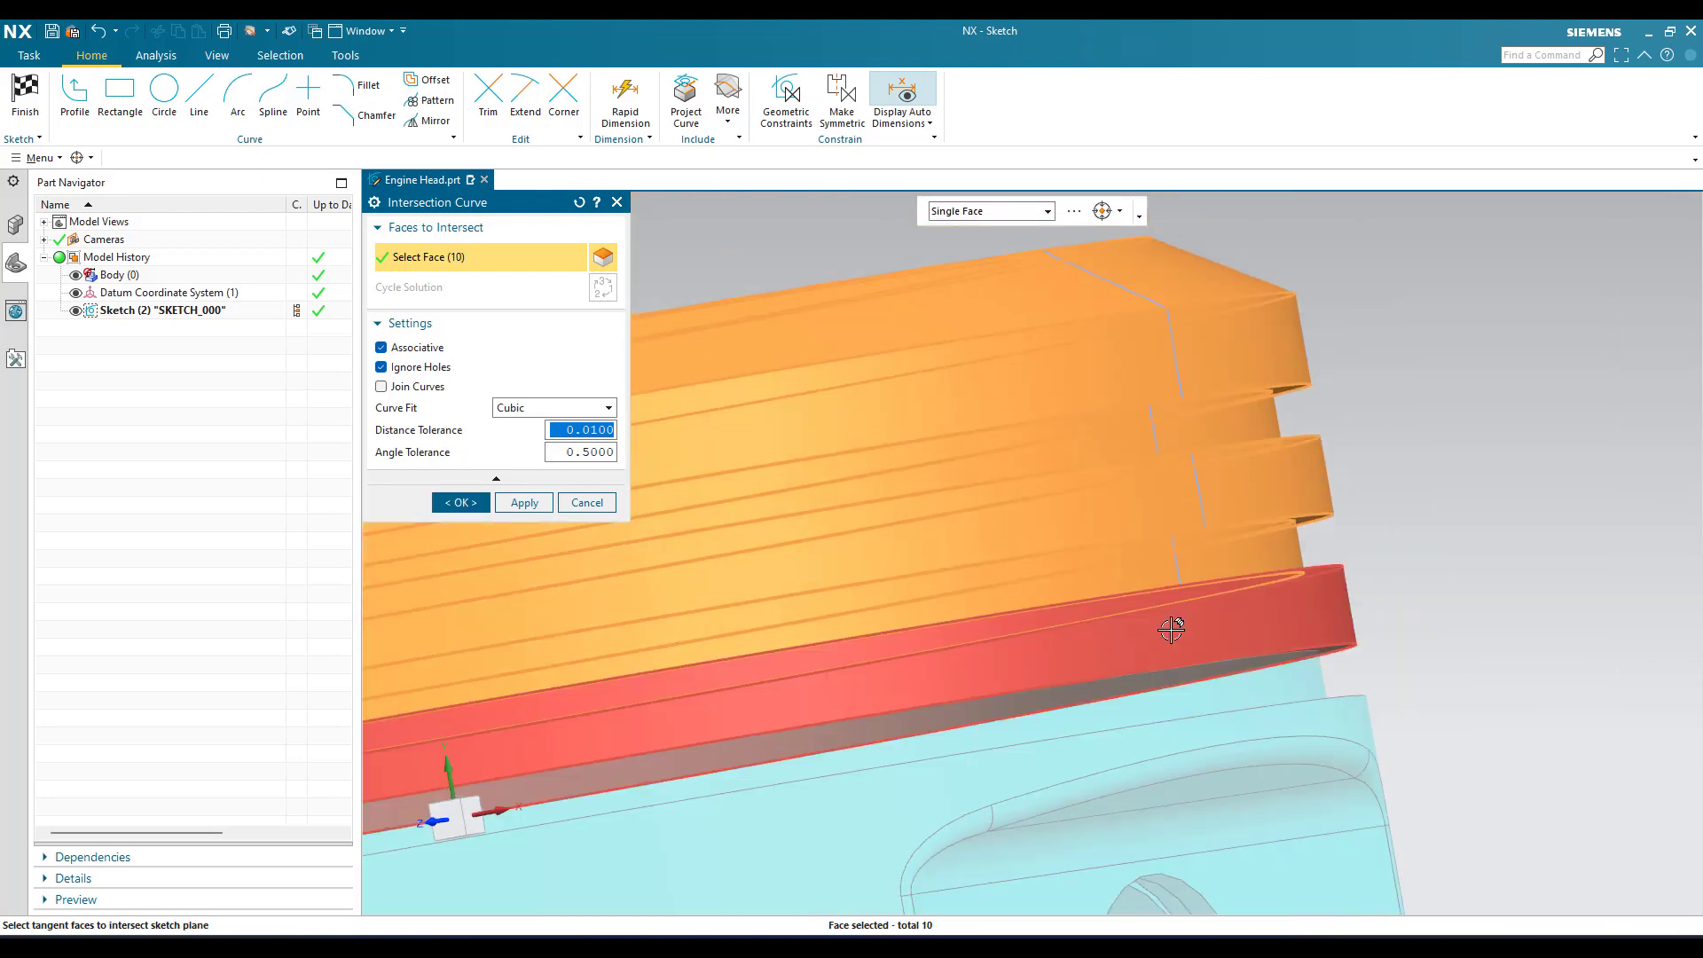
pyautogui.moveTo(1140, 572); pyautogui.dragTo(1153, 597, button='middle')
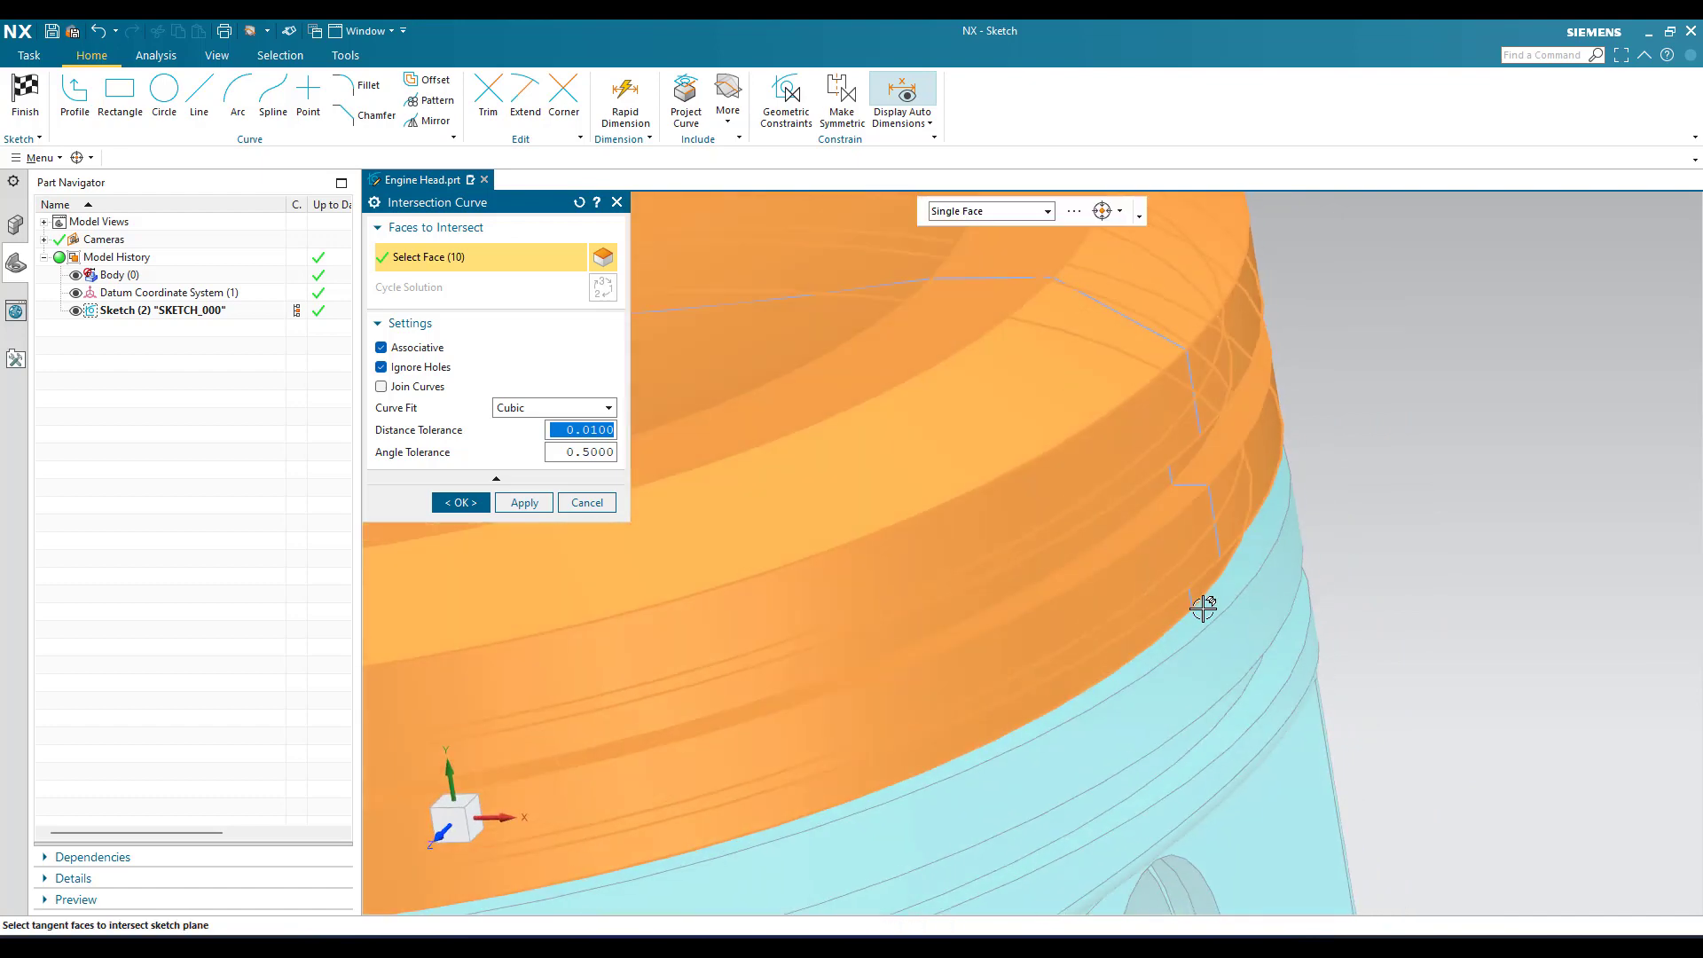
pyautogui.click(1209, 649)
pyautogui.click(1160, 554)
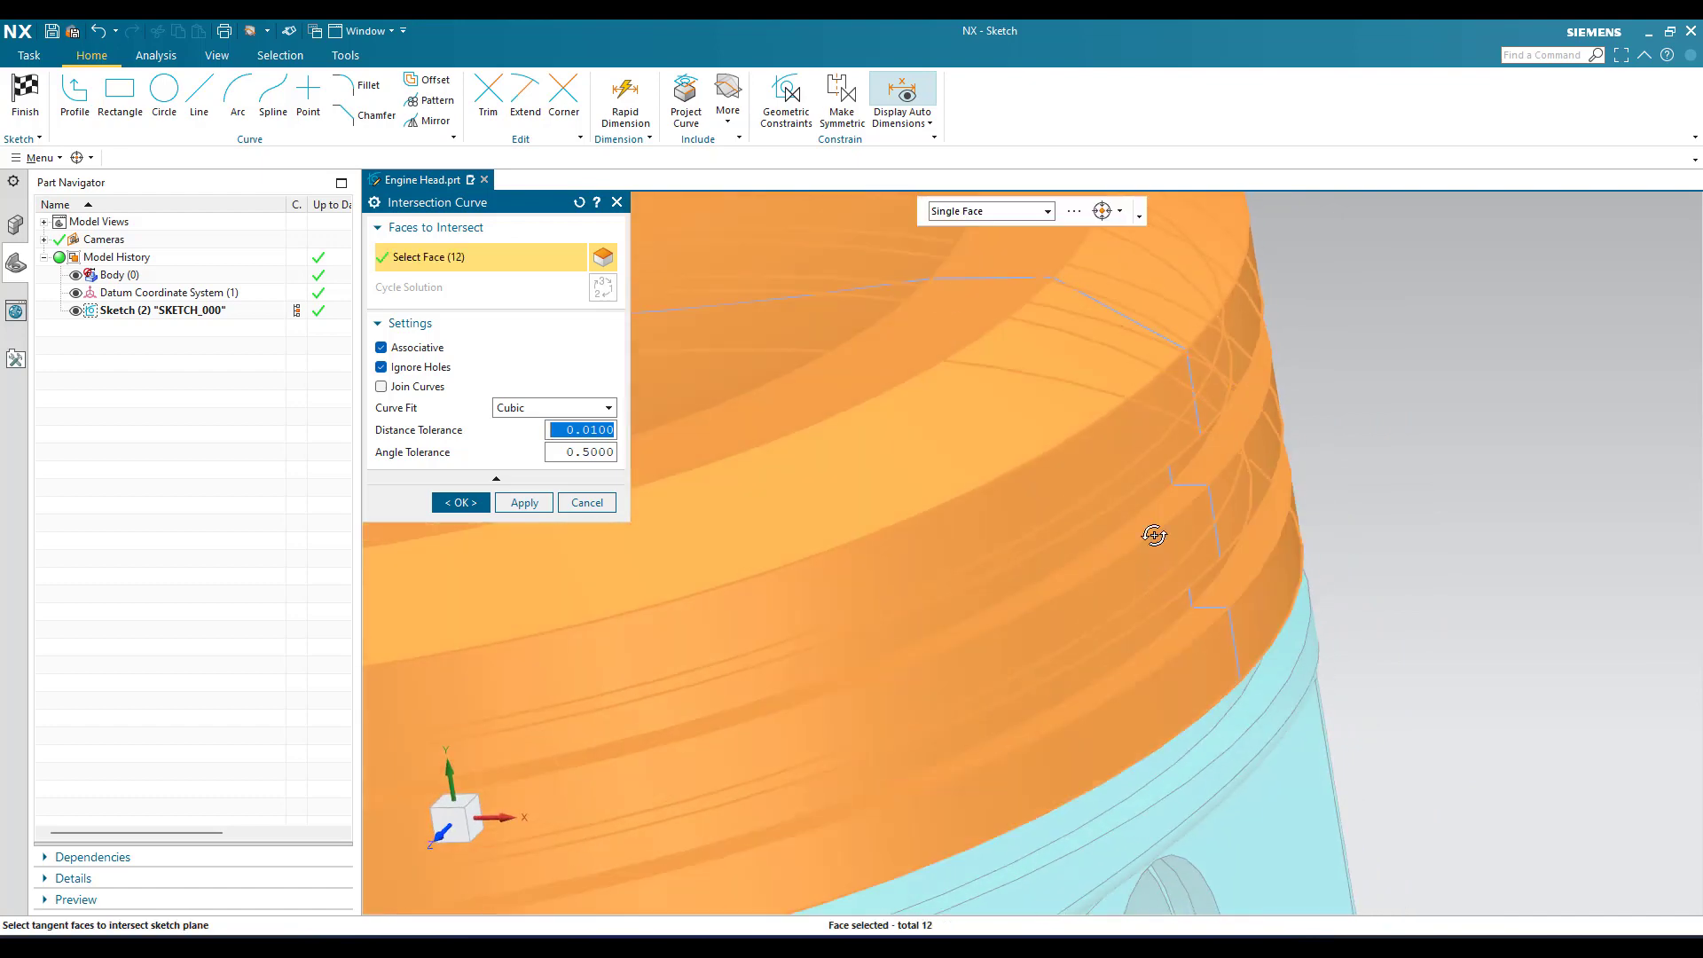
pyautogui.moveTo(1152, 533); pyautogui.dragTo(1217, 707, button='middle')
pyautogui.click(1209, 656)
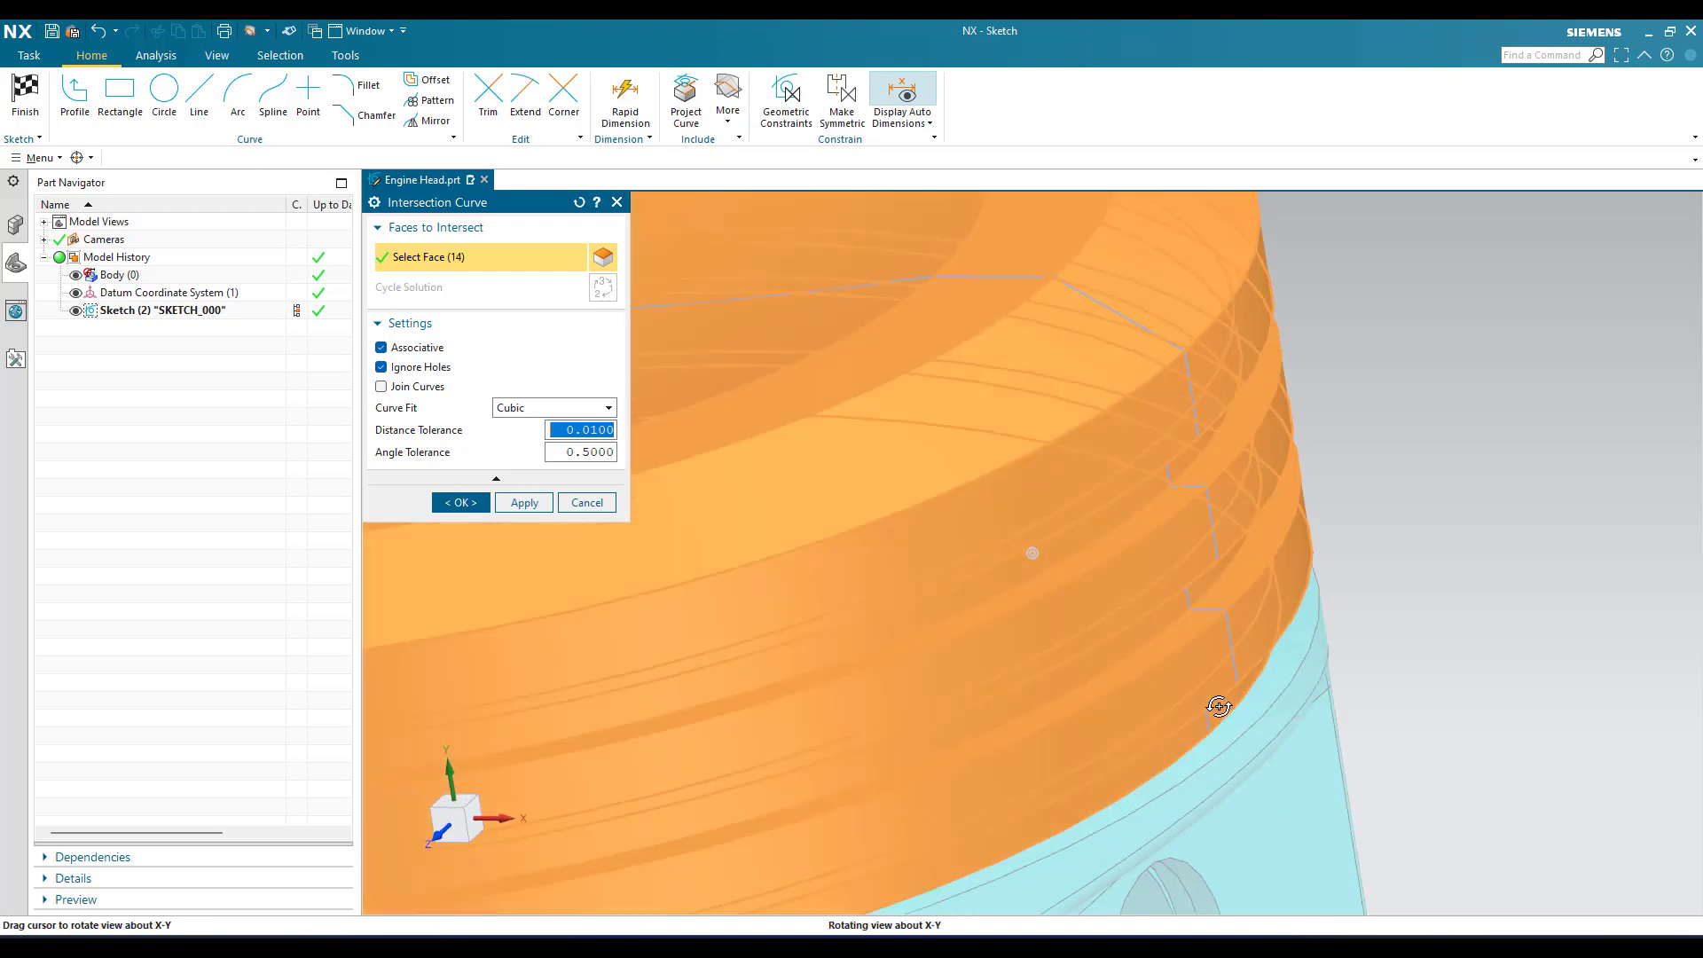
pyautogui.click(1242, 707)
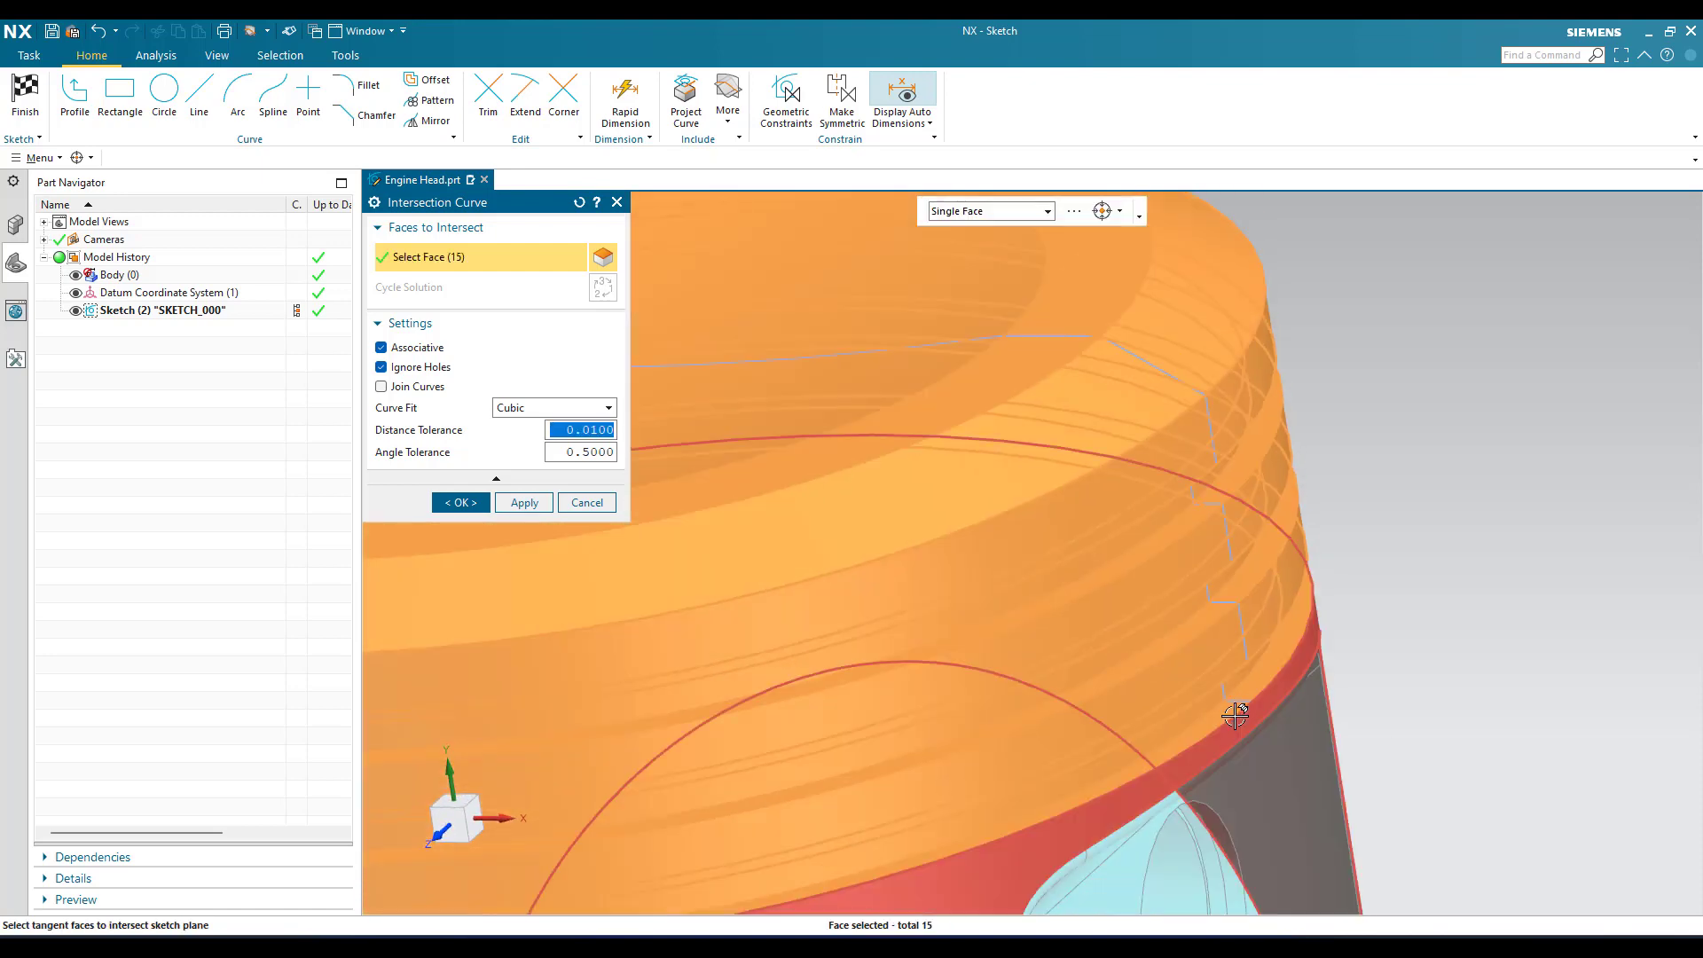
pyautogui.click(1236, 715)
pyautogui.scroll(-8, 1274, 578)
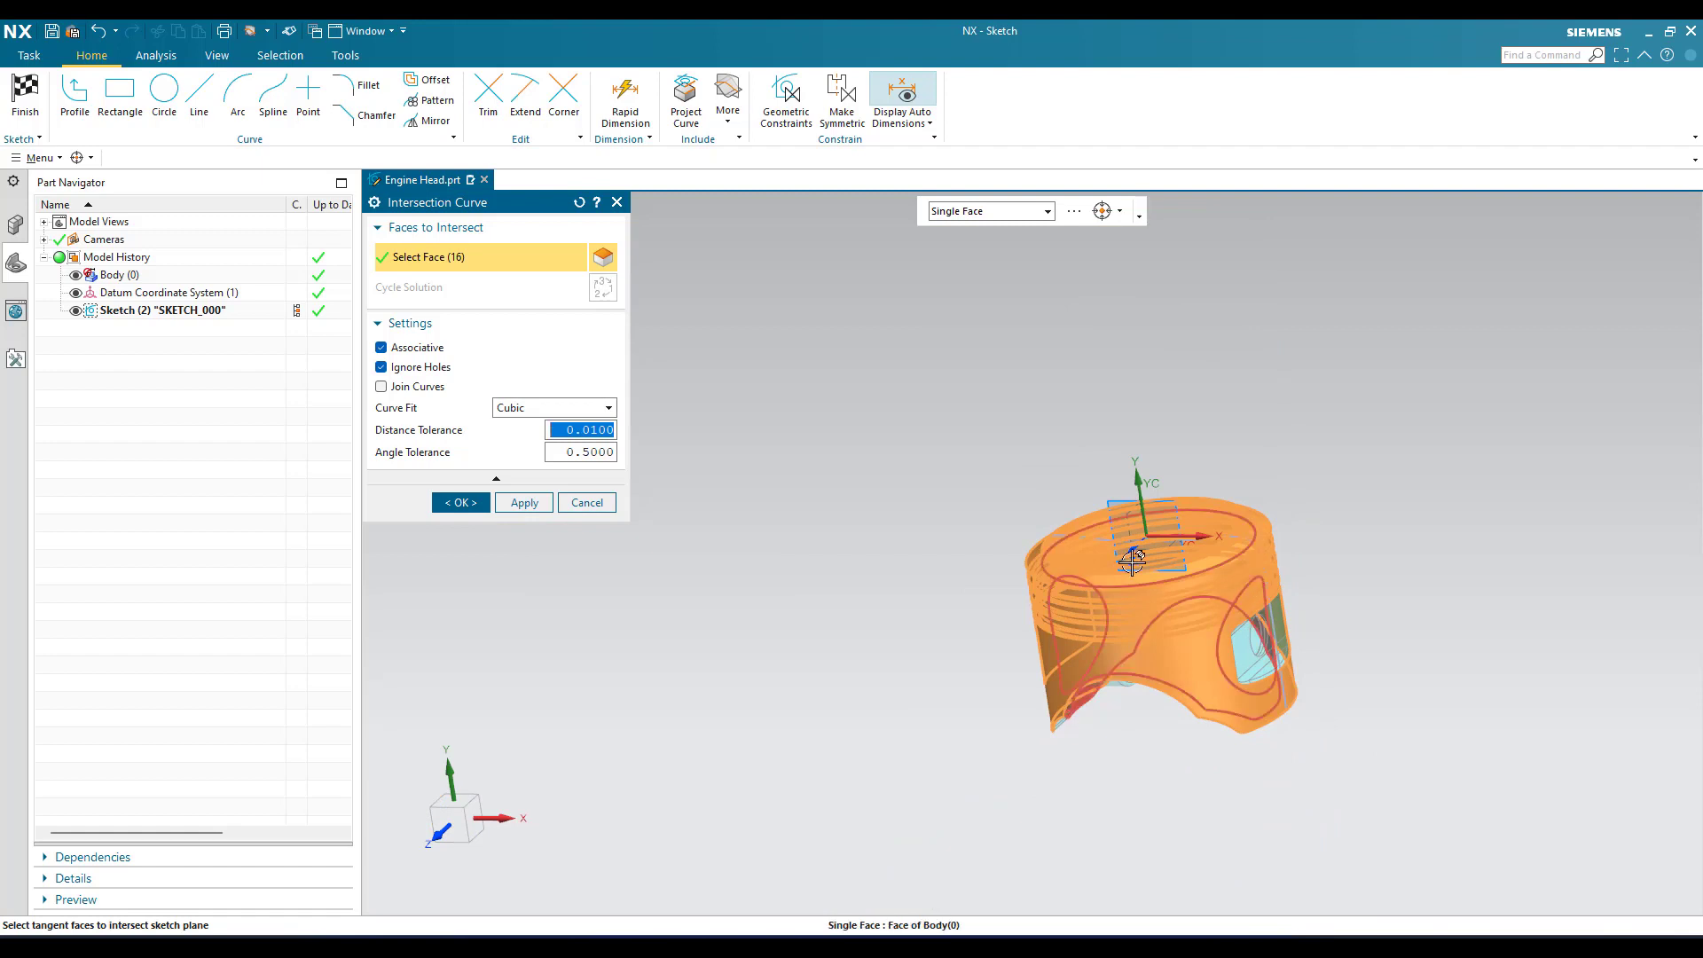
pyautogui.middleClick(1225, 623)
pyautogui.scroll(5, 1220, 593)
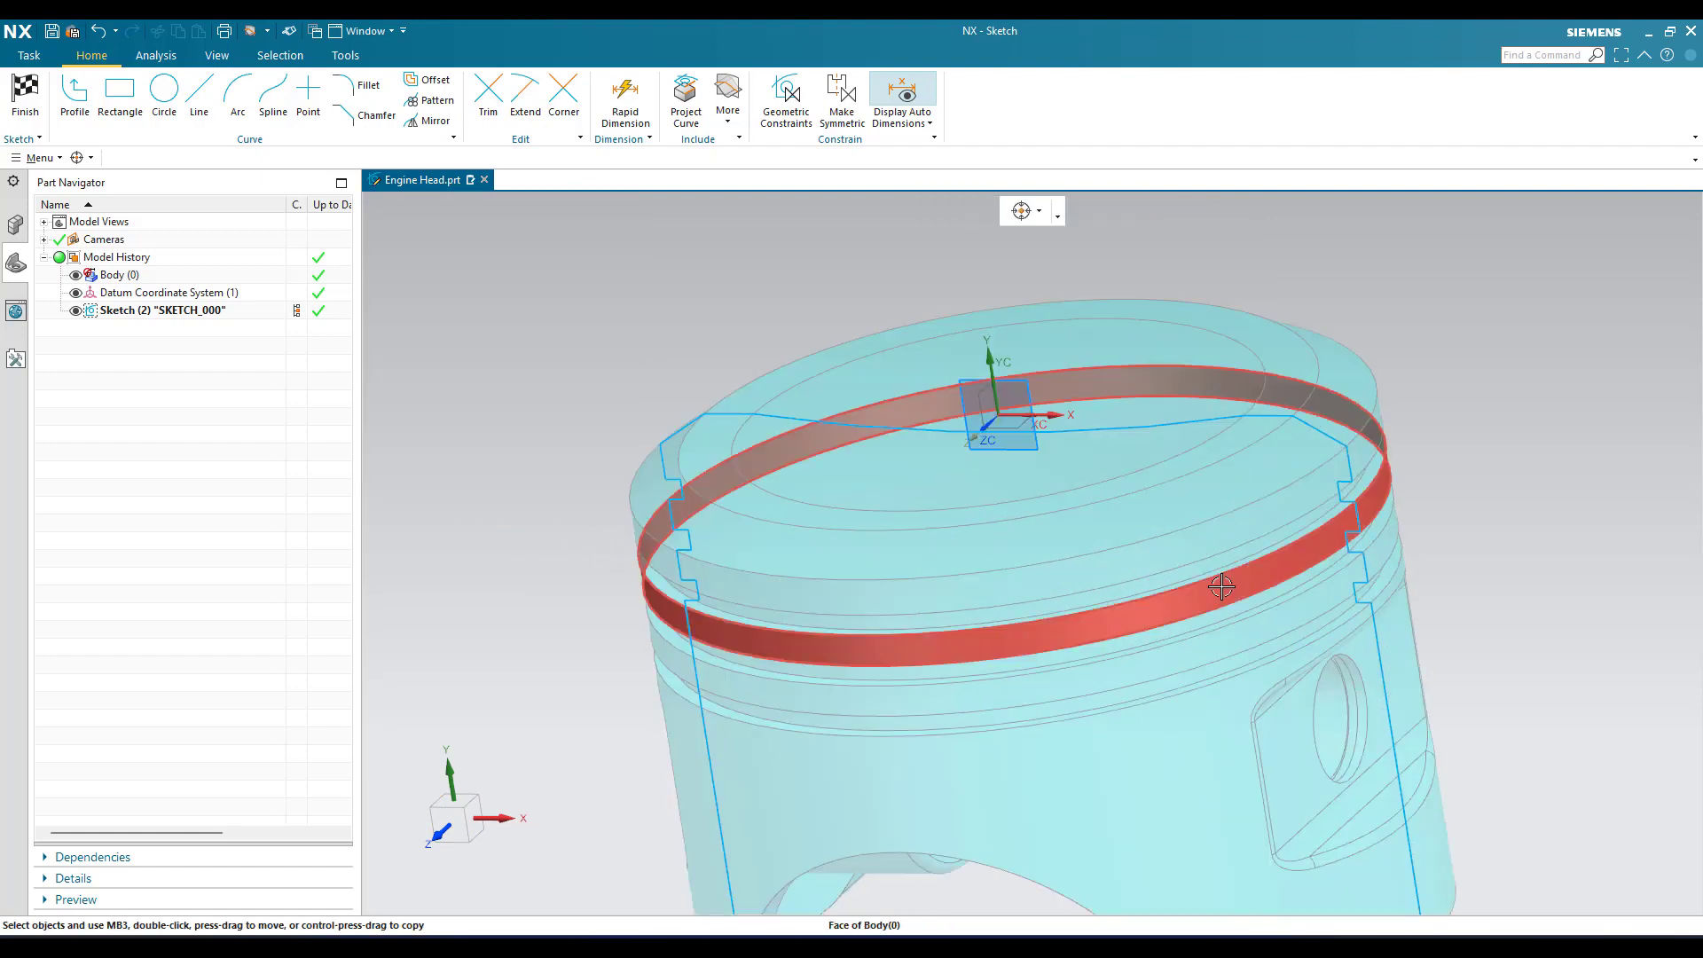
pyautogui.moveTo(1221, 589); pyautogui.dragTo(1267, 564, button='middle')
# - View the sketch plane normal with F8 and cancel the Intersection Curve command
pyautogui.click(1268, 565)
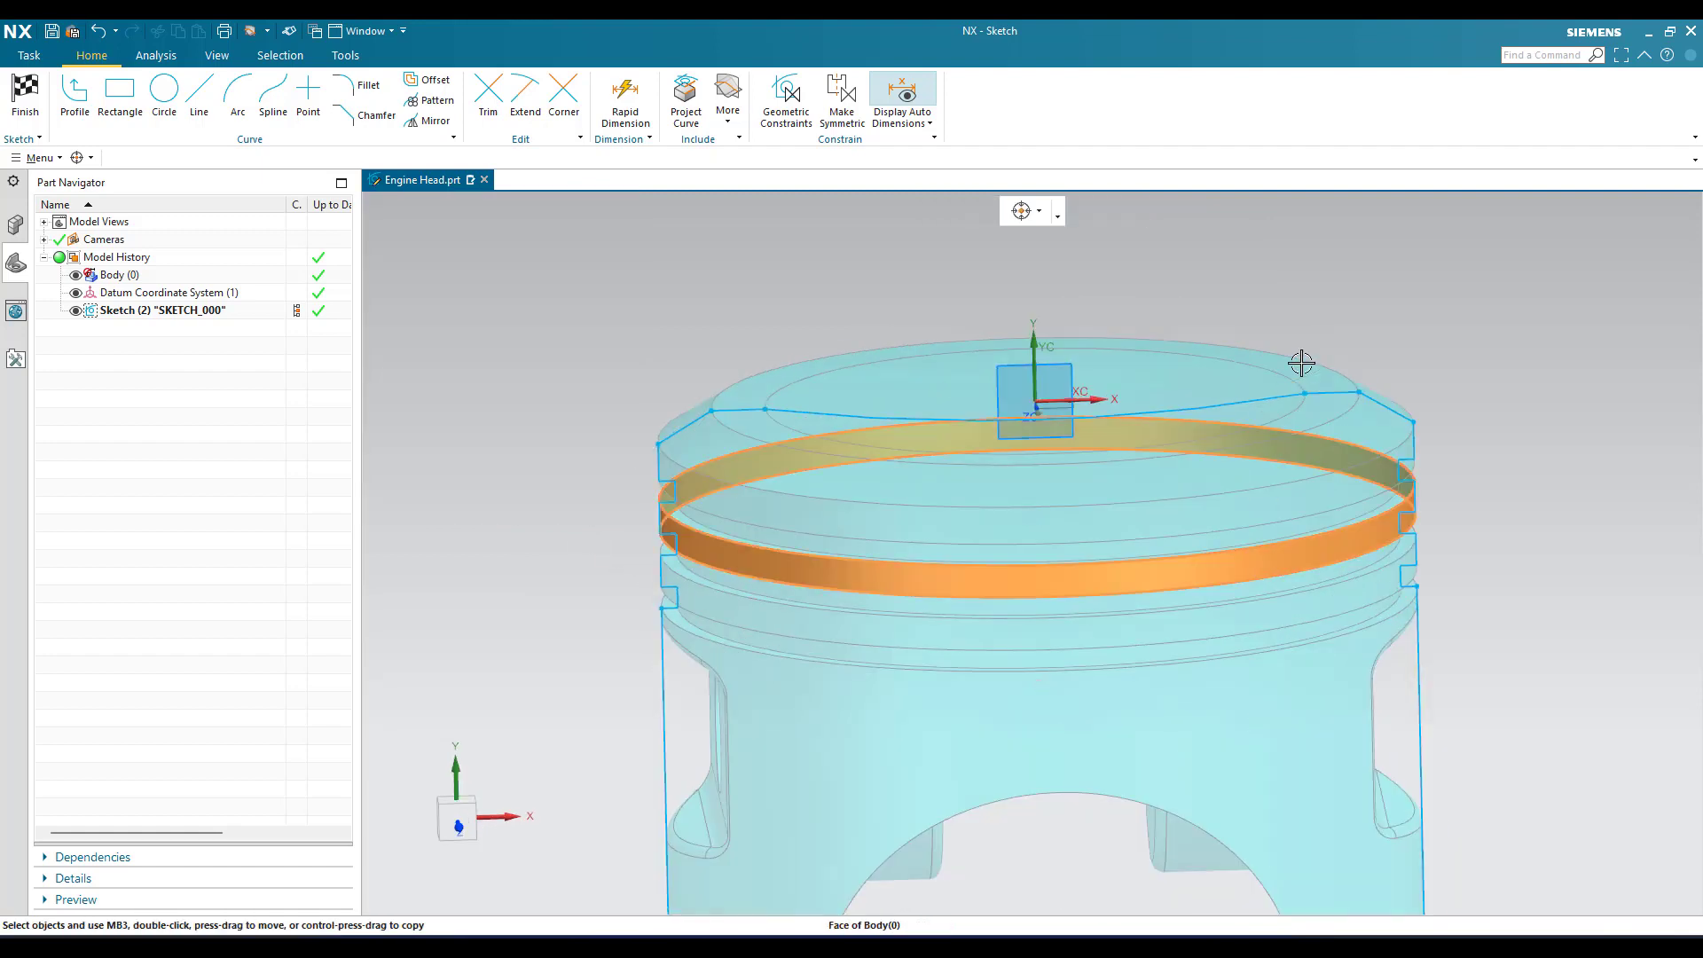
pyautogui.press('Escape')
pyautogui.press('Escape')
pyautogui.press('F8')
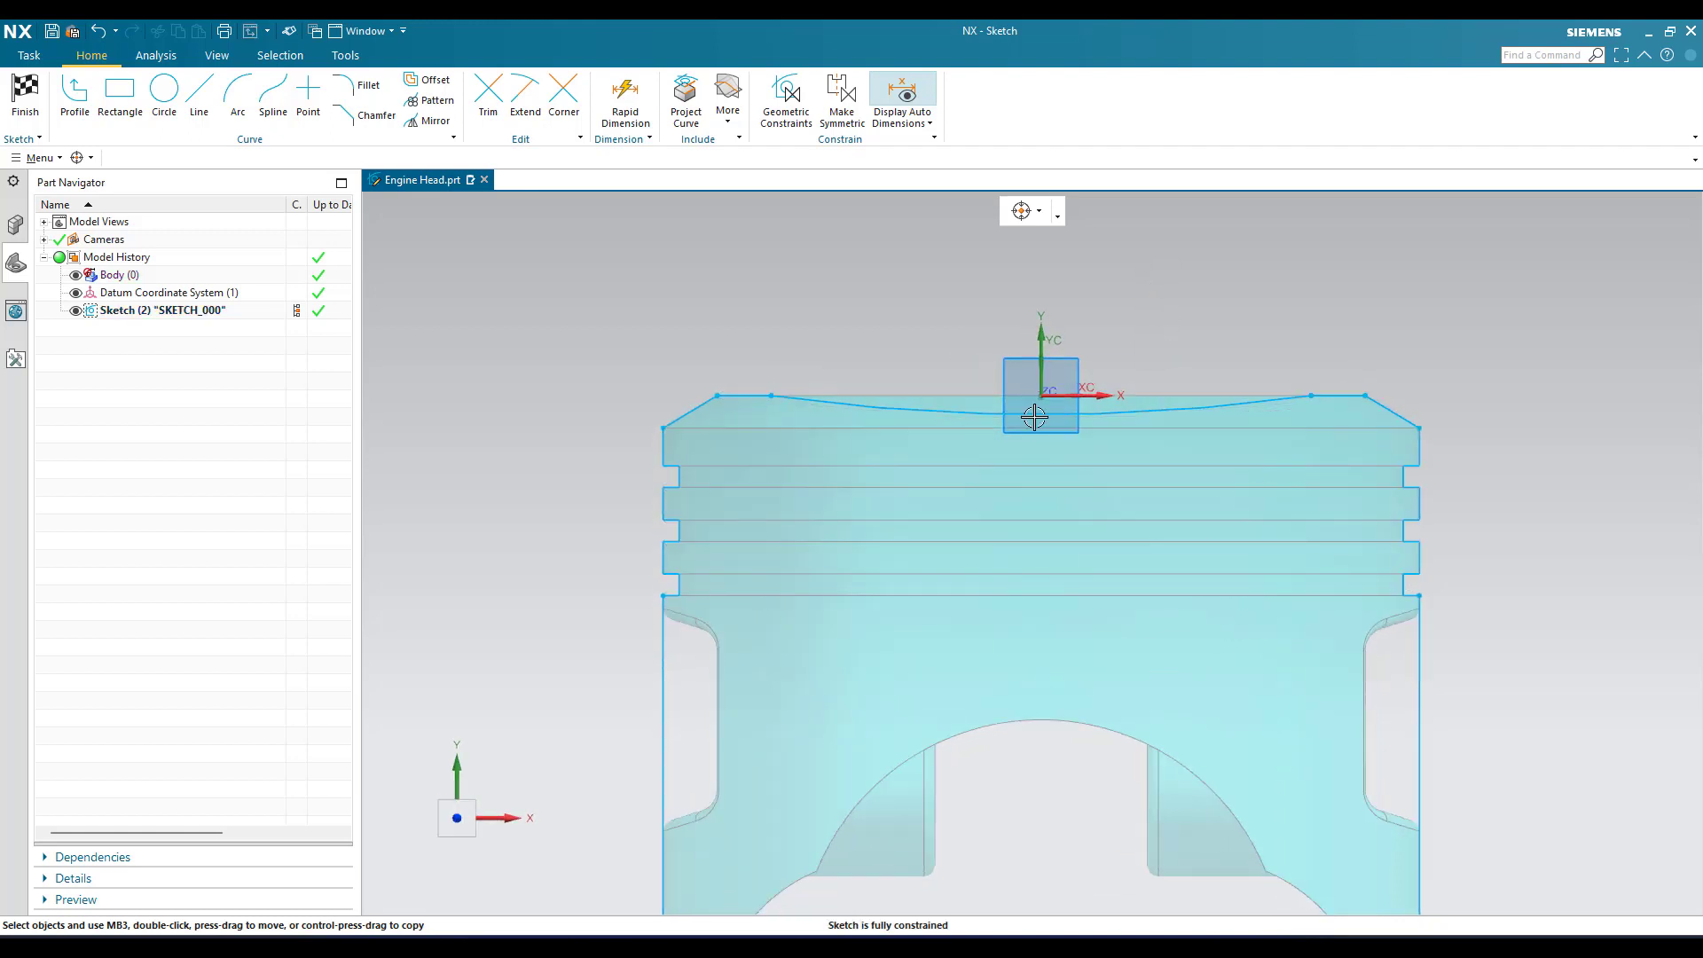
pyautogui.scroll(-1, 1001, 428)
pyautogui.scroll(1, 1239, 479)
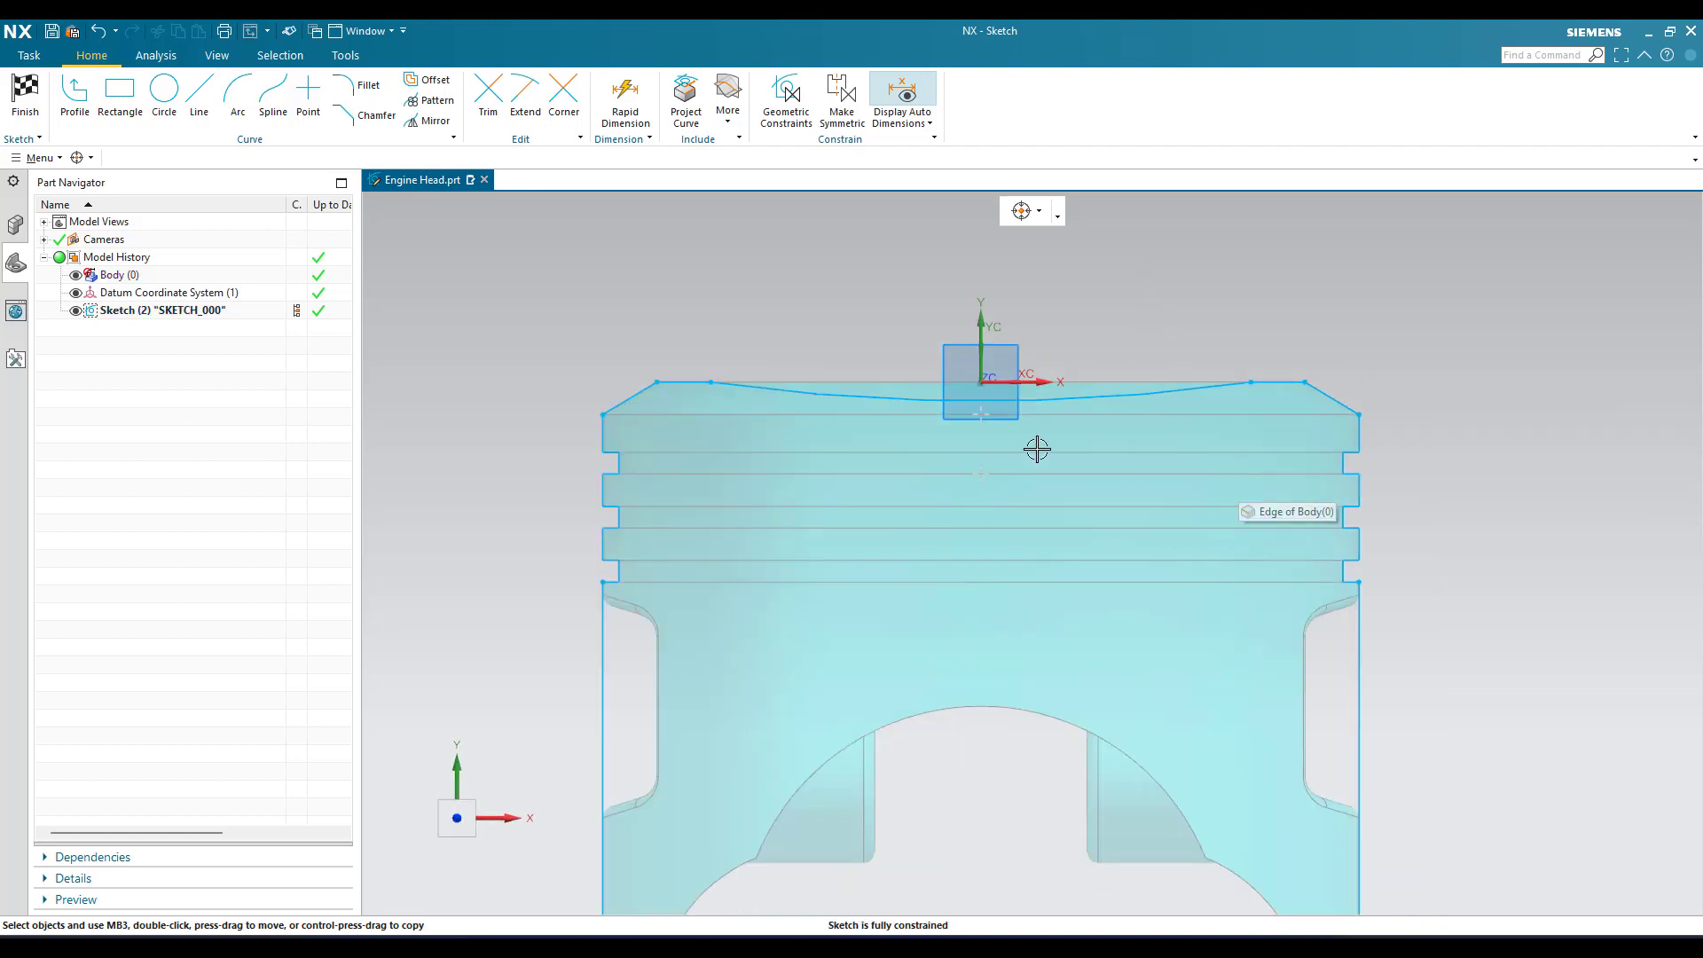
pyautogui.click(739, 139)
pyautogui.click(736, 163)
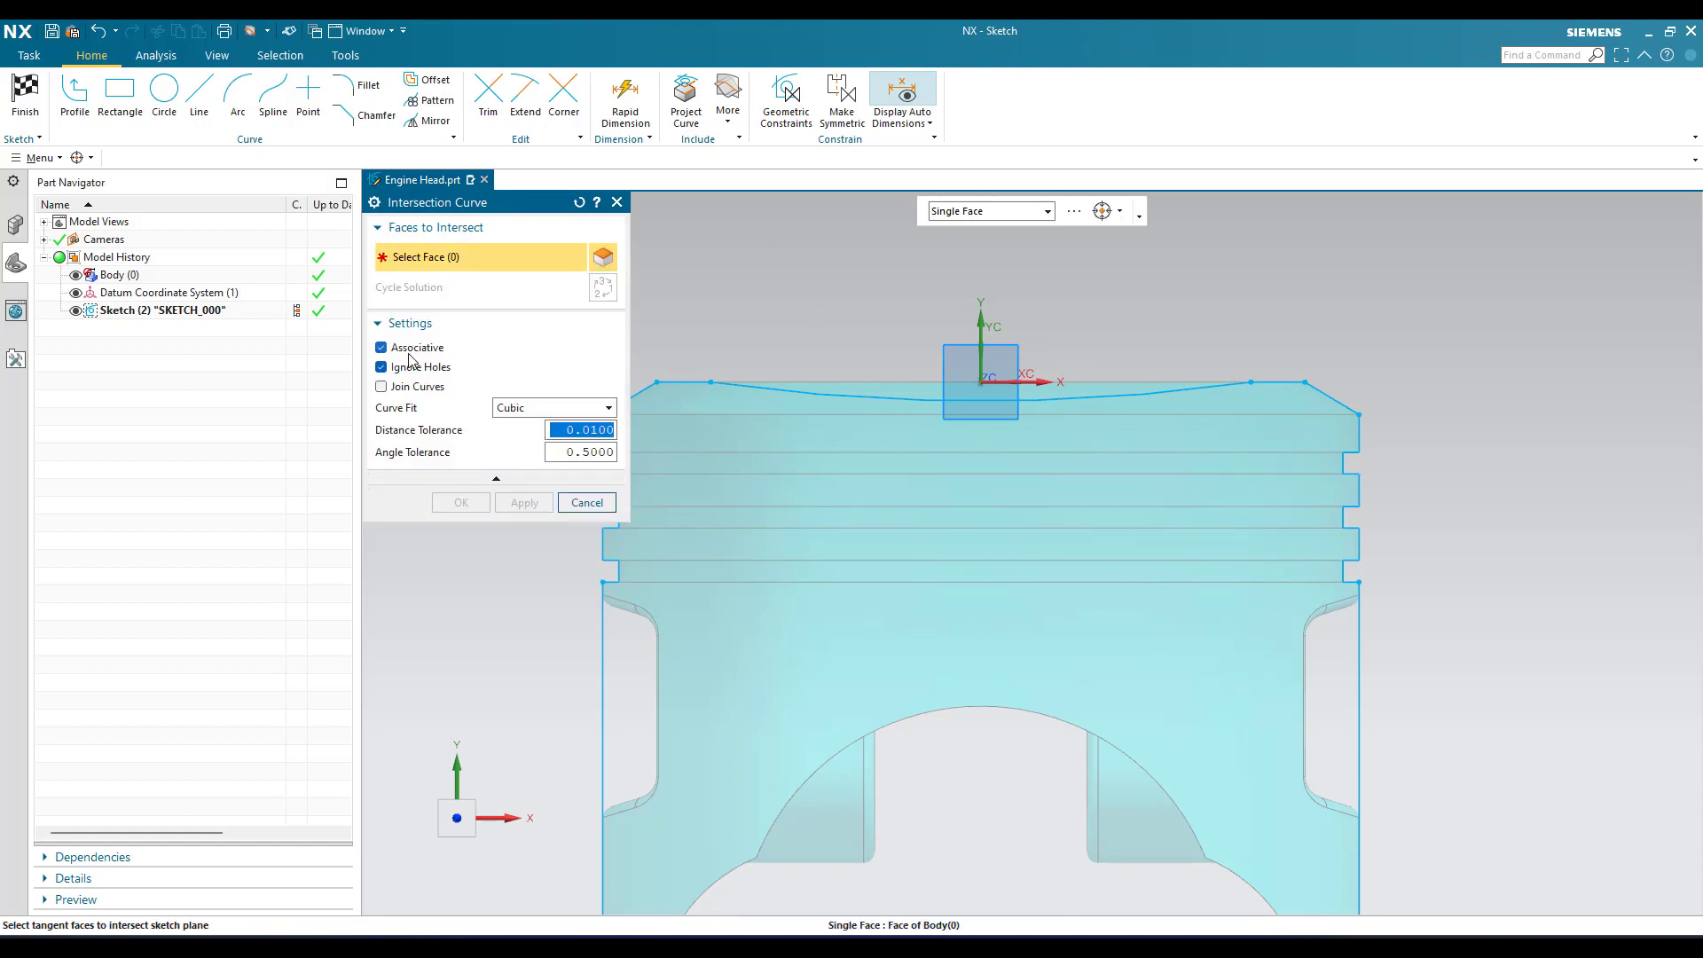
pyautogui.click(587, 502)
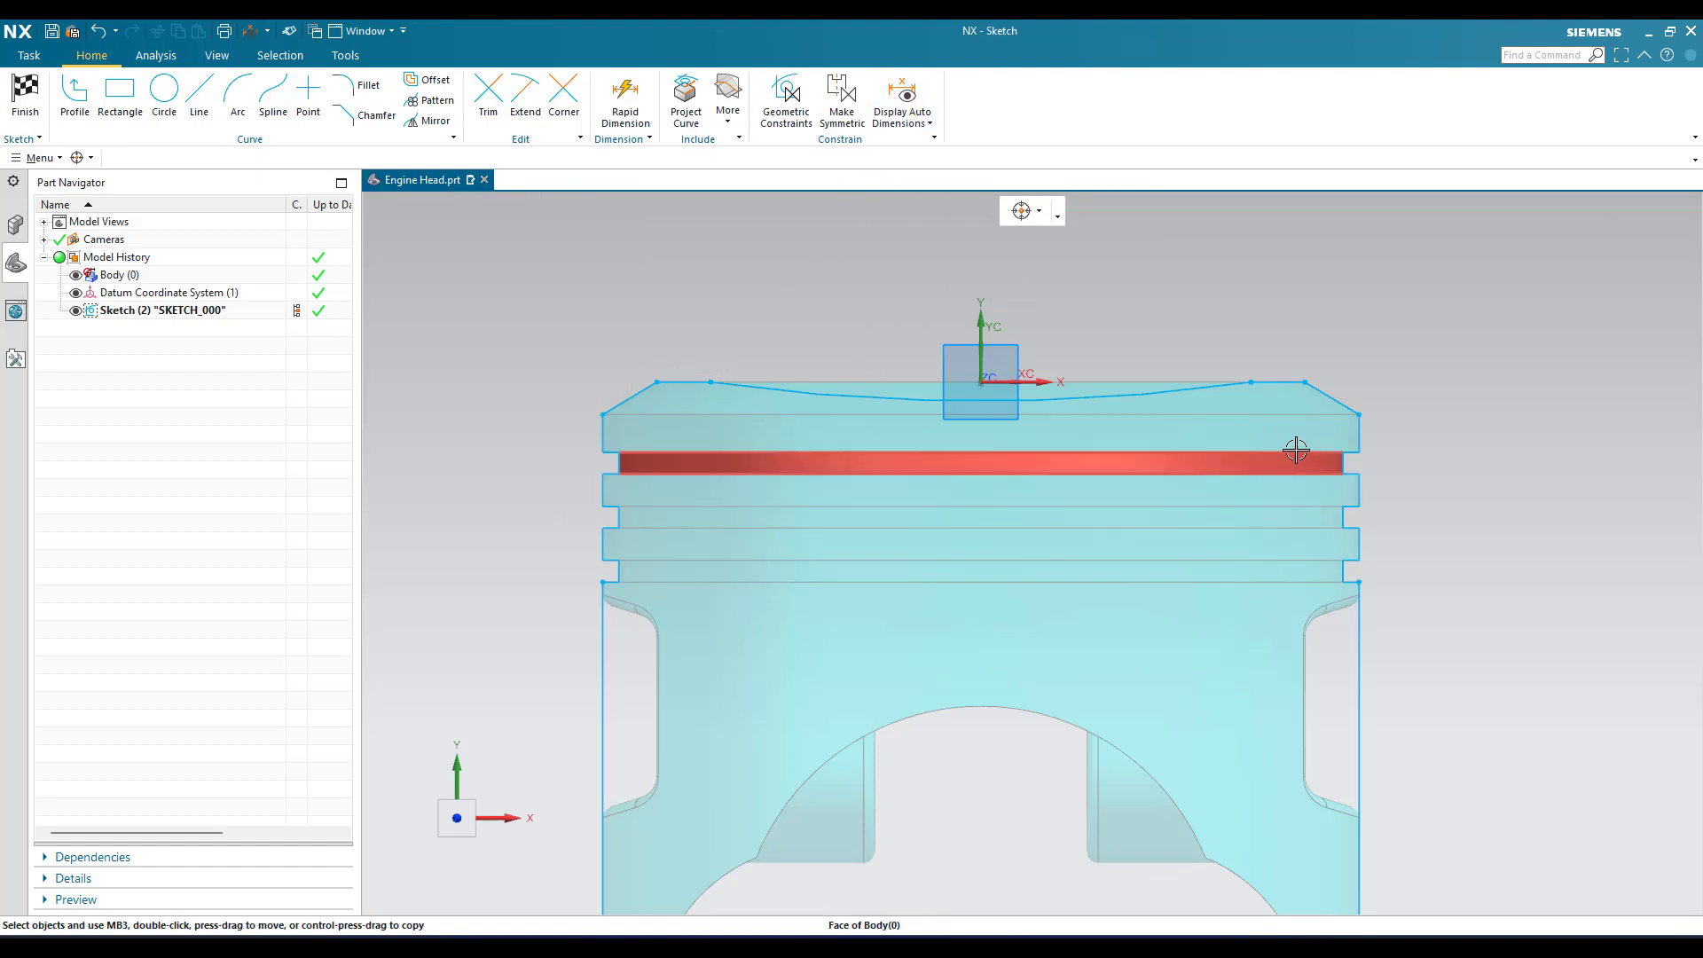
# - Orbit to an isometric view and reopen Intersection Curve from Include > More
pyautogui.scroll(-3, 1145, 369)
pyautogui.moveTo(1145, 369); pyautogui.dragTo(1119, 417, button='middle')
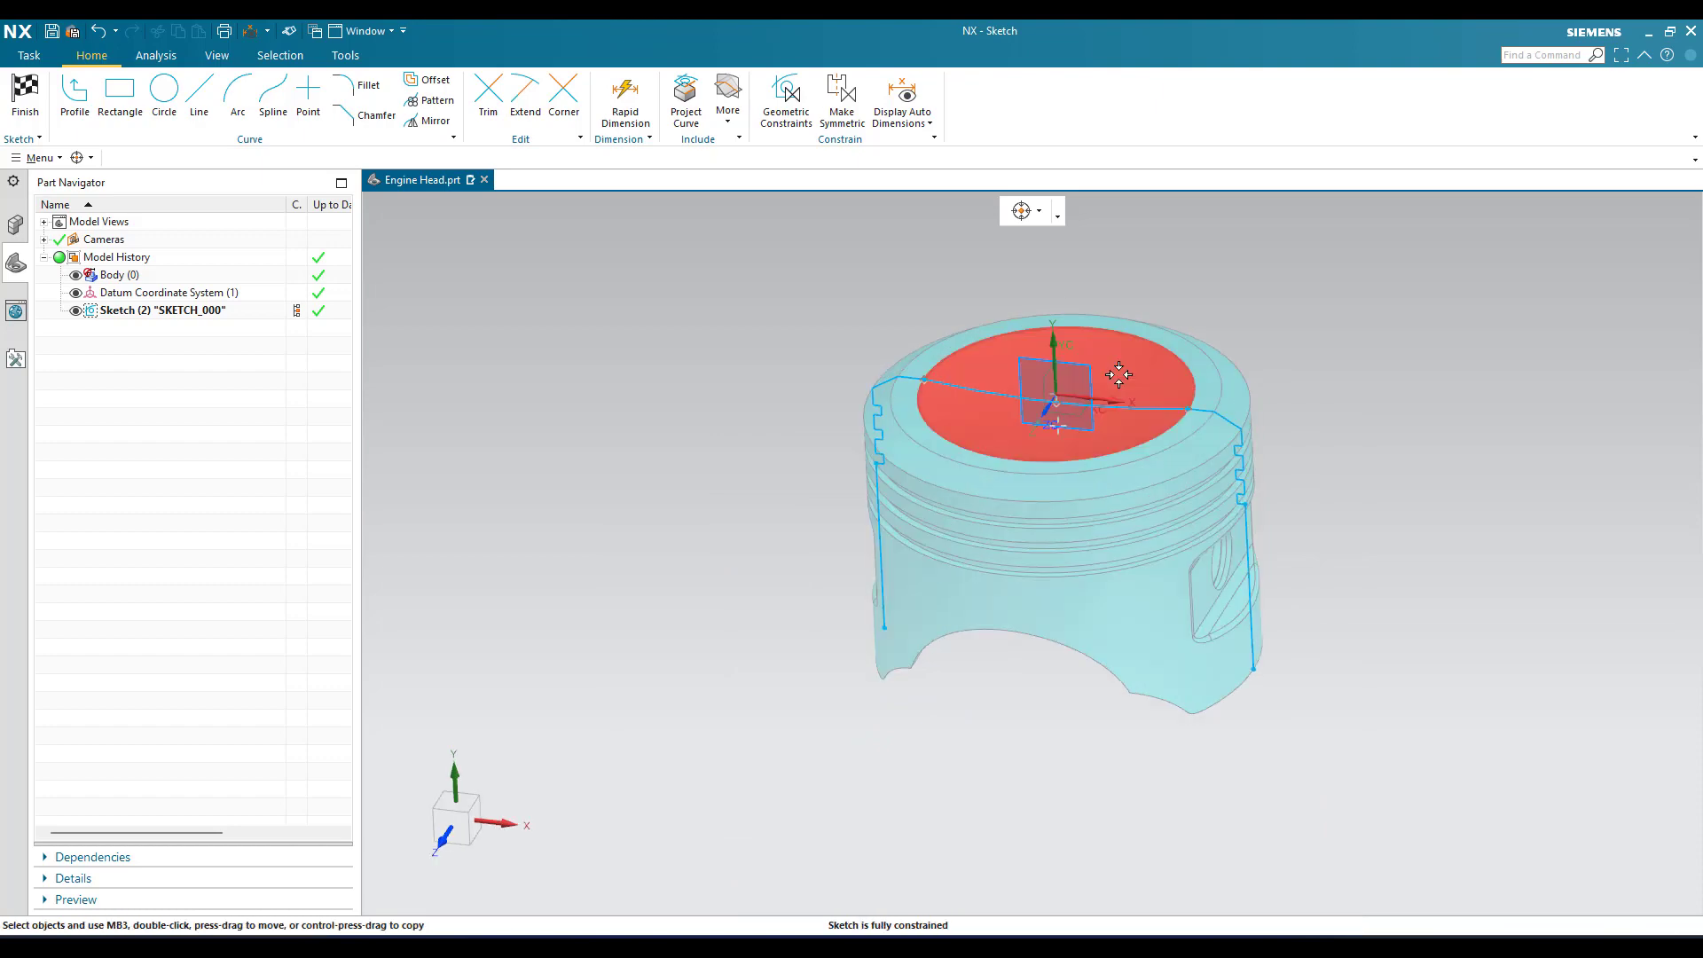
pyautogui.scroll(4, 1119, 375)
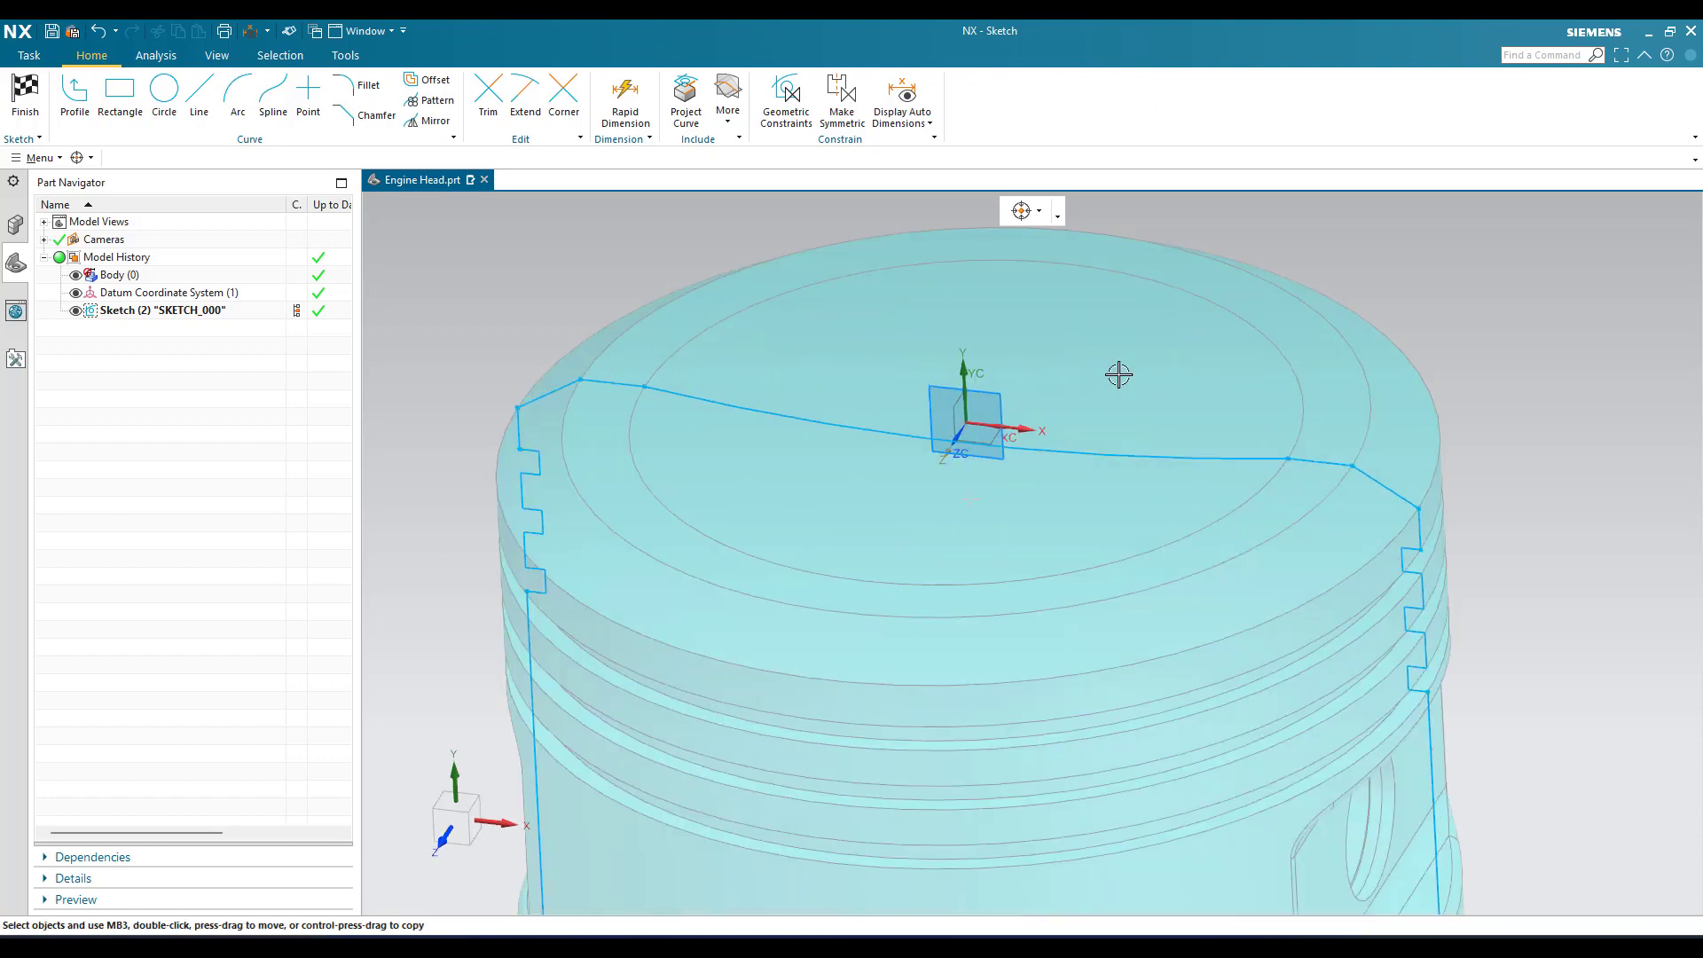
pyautogui.scroll(-2, 1119, 375)
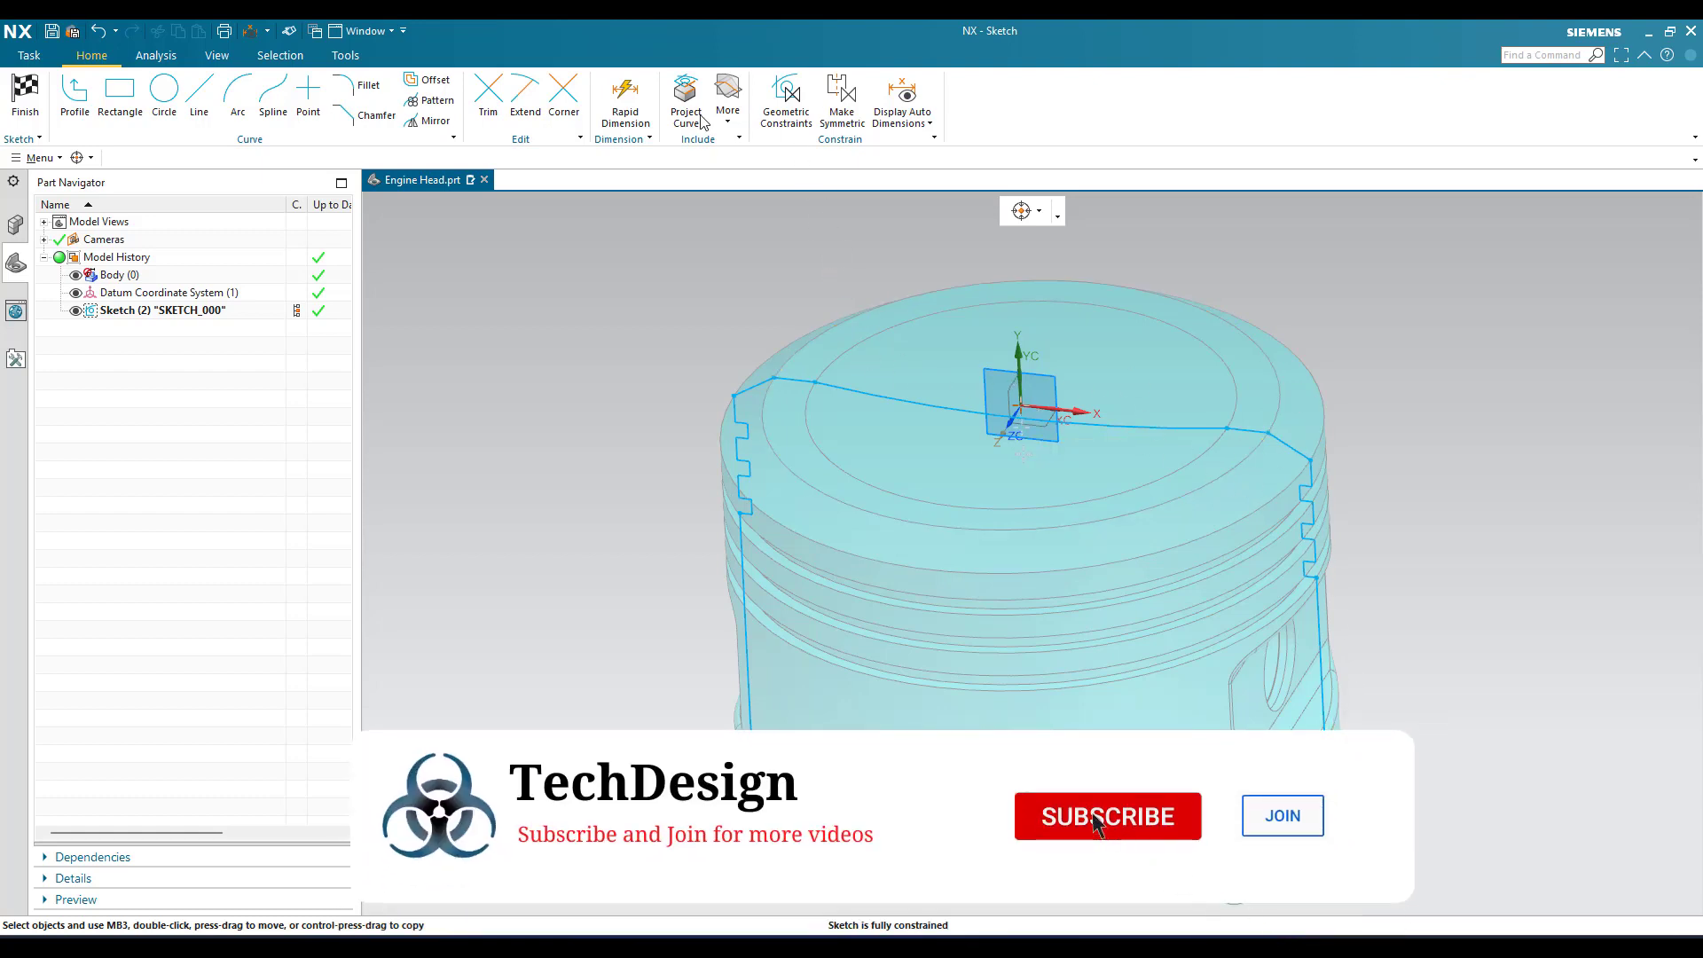
pyautogui.click(727, 102)
pyautogui.click(699, 201)
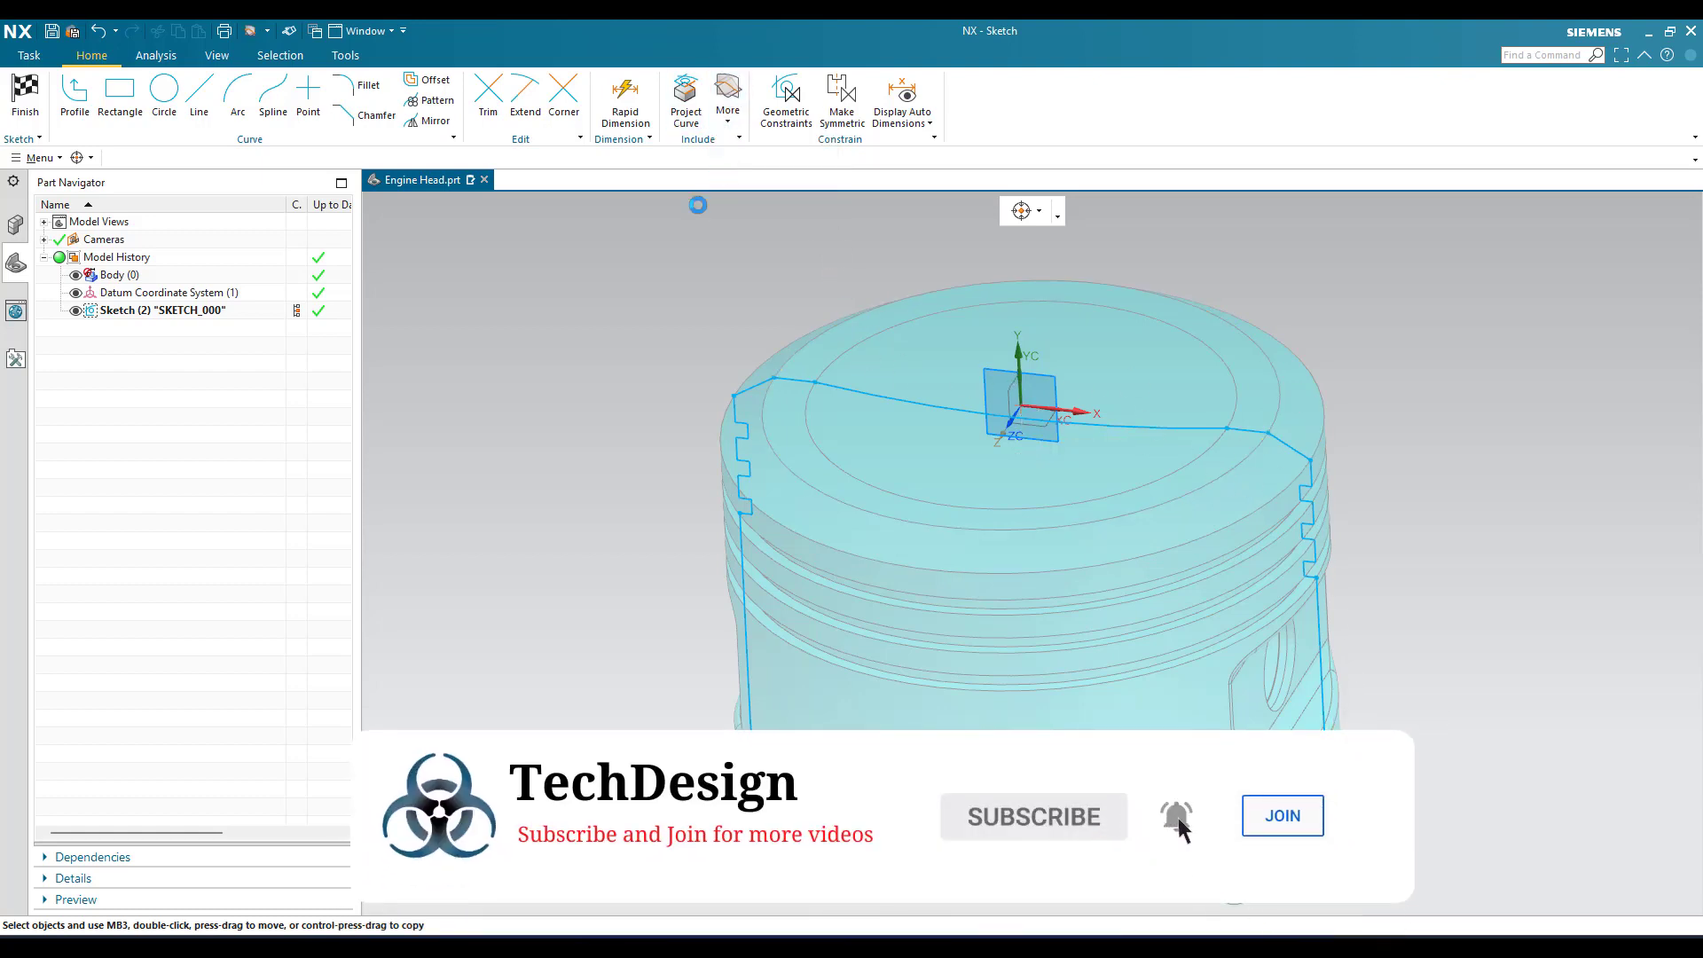
pyautogui.moveTo(751, 285); pyautogui.dragTo(783, 227, button='middle')
# - Intersect the sketch with the four piston underside faces, then view the sketch normal
pyautogui.scroll(-3, 1008, 514)
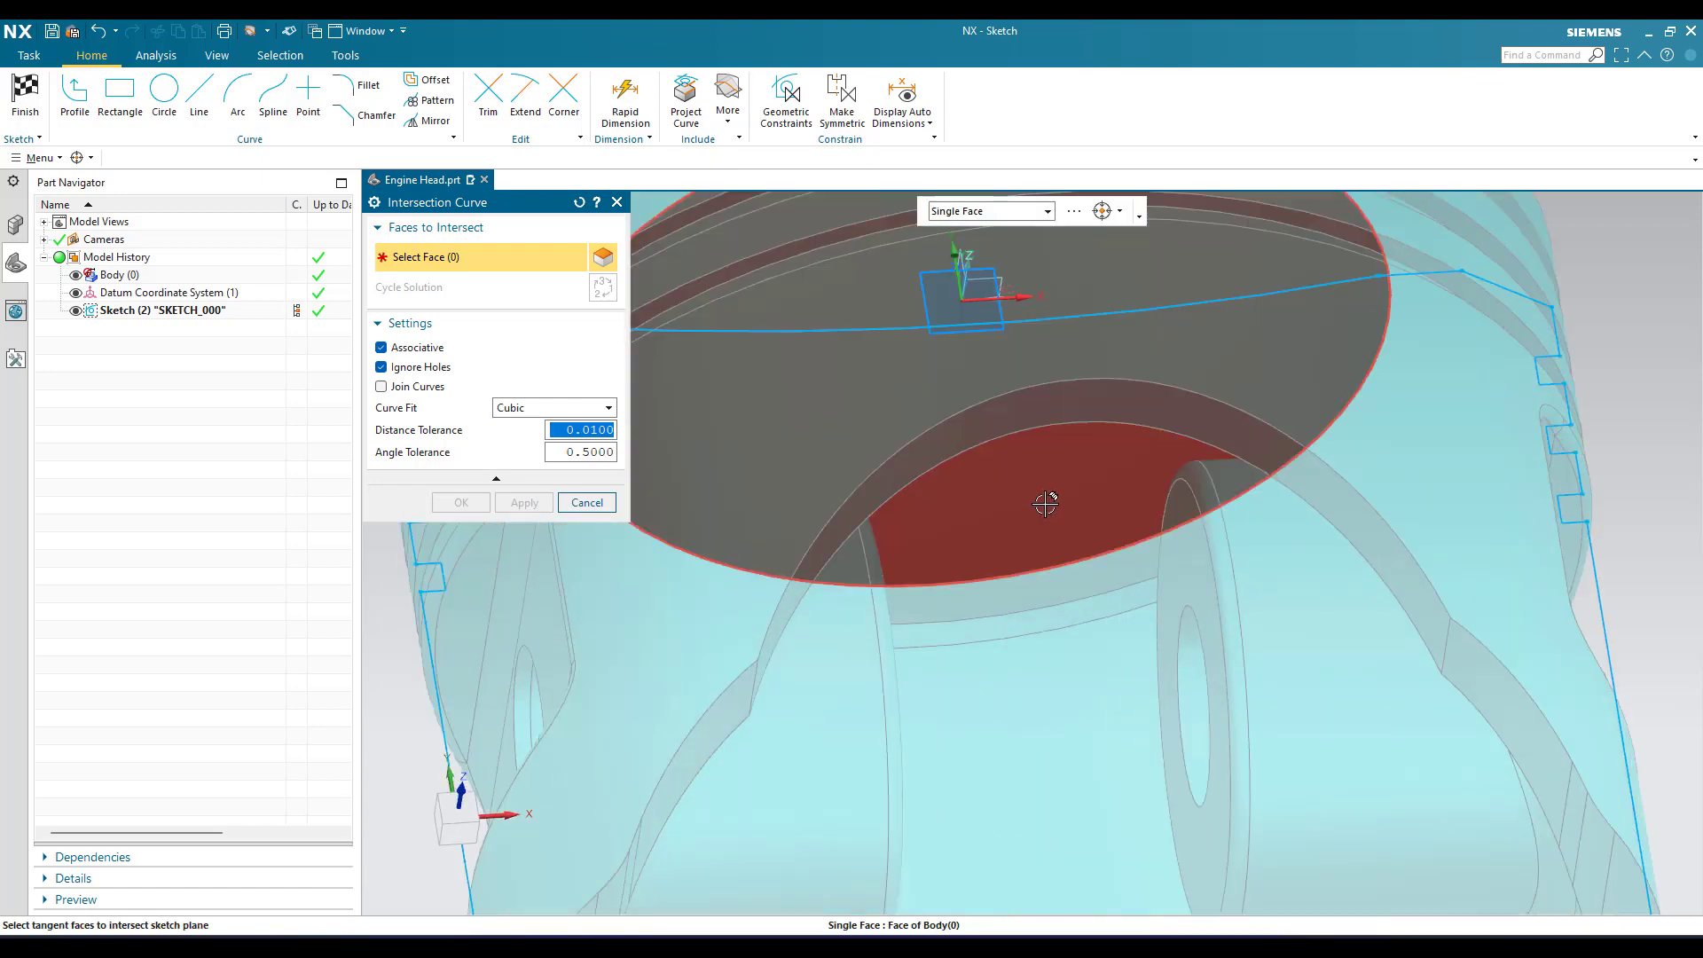
pyautogui.click(1046, 503)
pyautogui.click(1045, 610)
pyautogui.click(1051, 645)
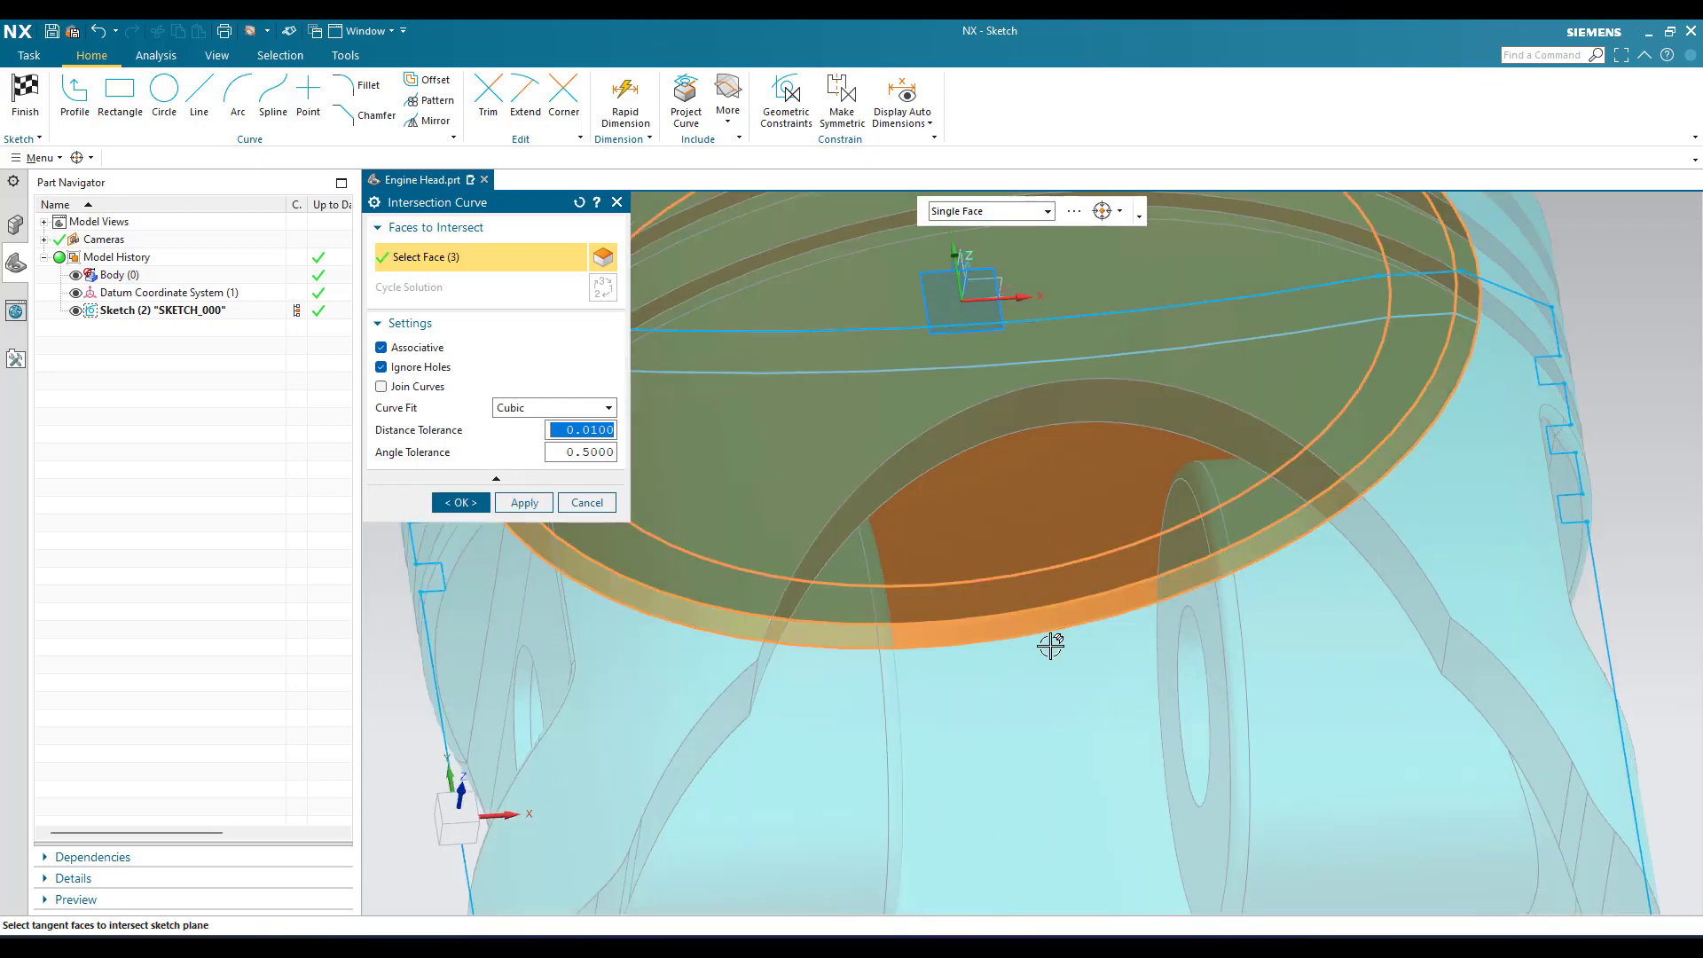
pyautogui.scroll(5, 1068, 553)
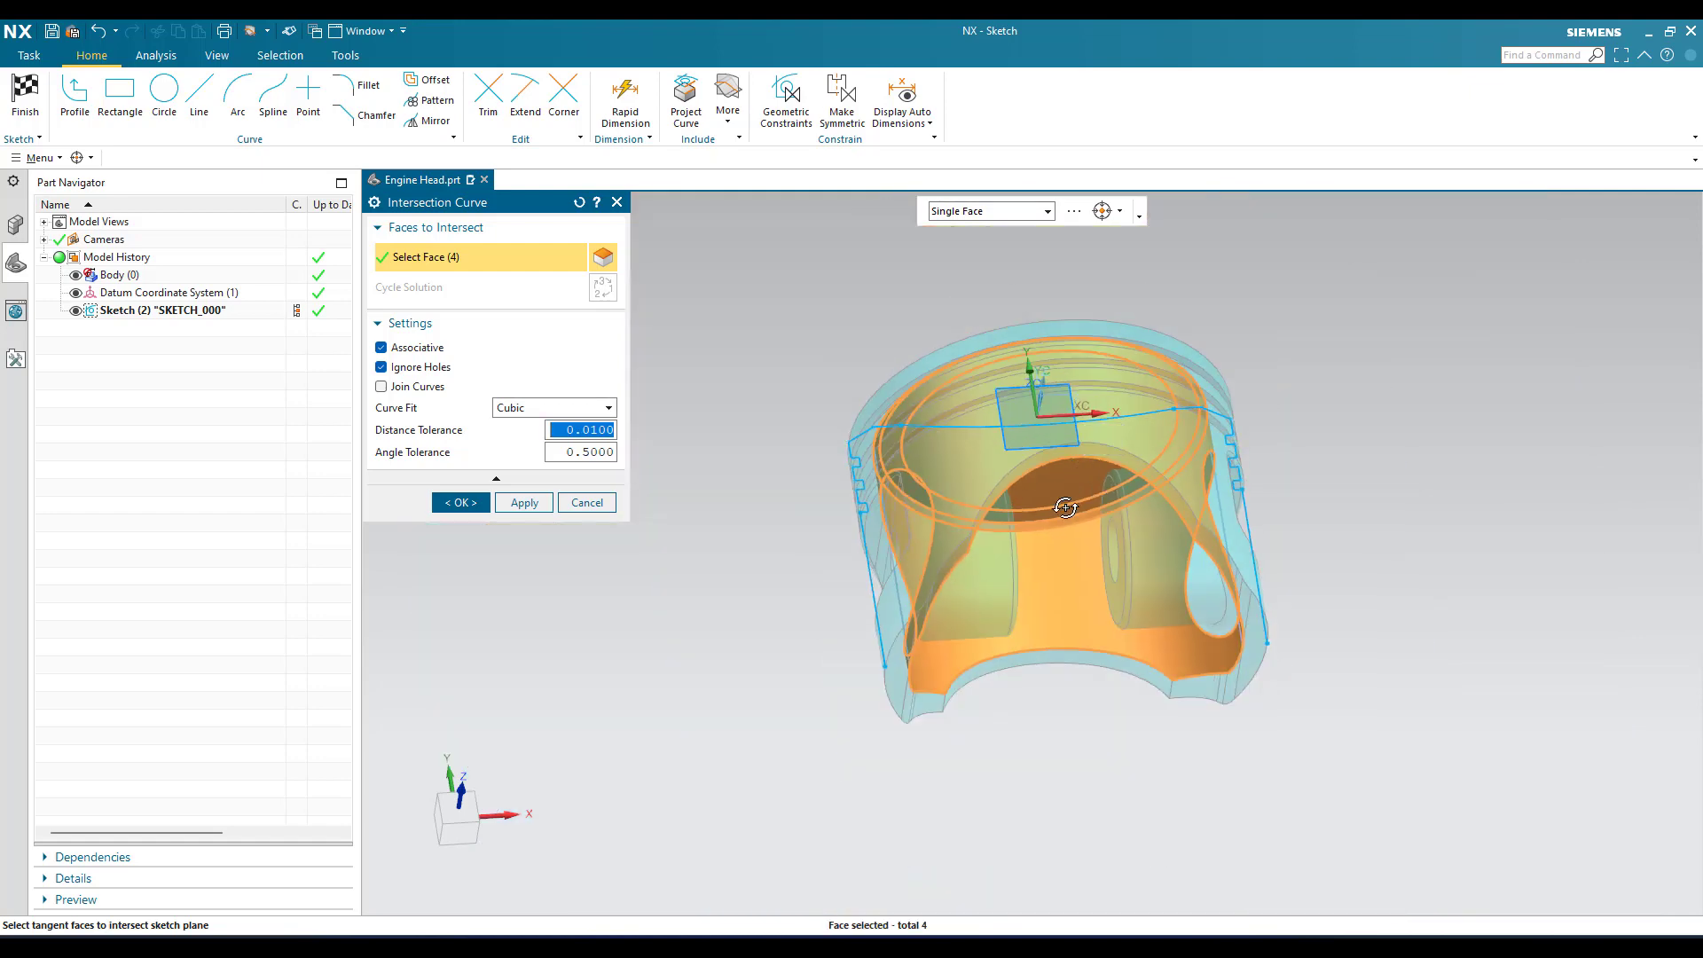
pyautogui.moveTo(1065, 509); pyautogui.dragTo(1049, 558, button='middle')
pyautogui.click(484, 504)
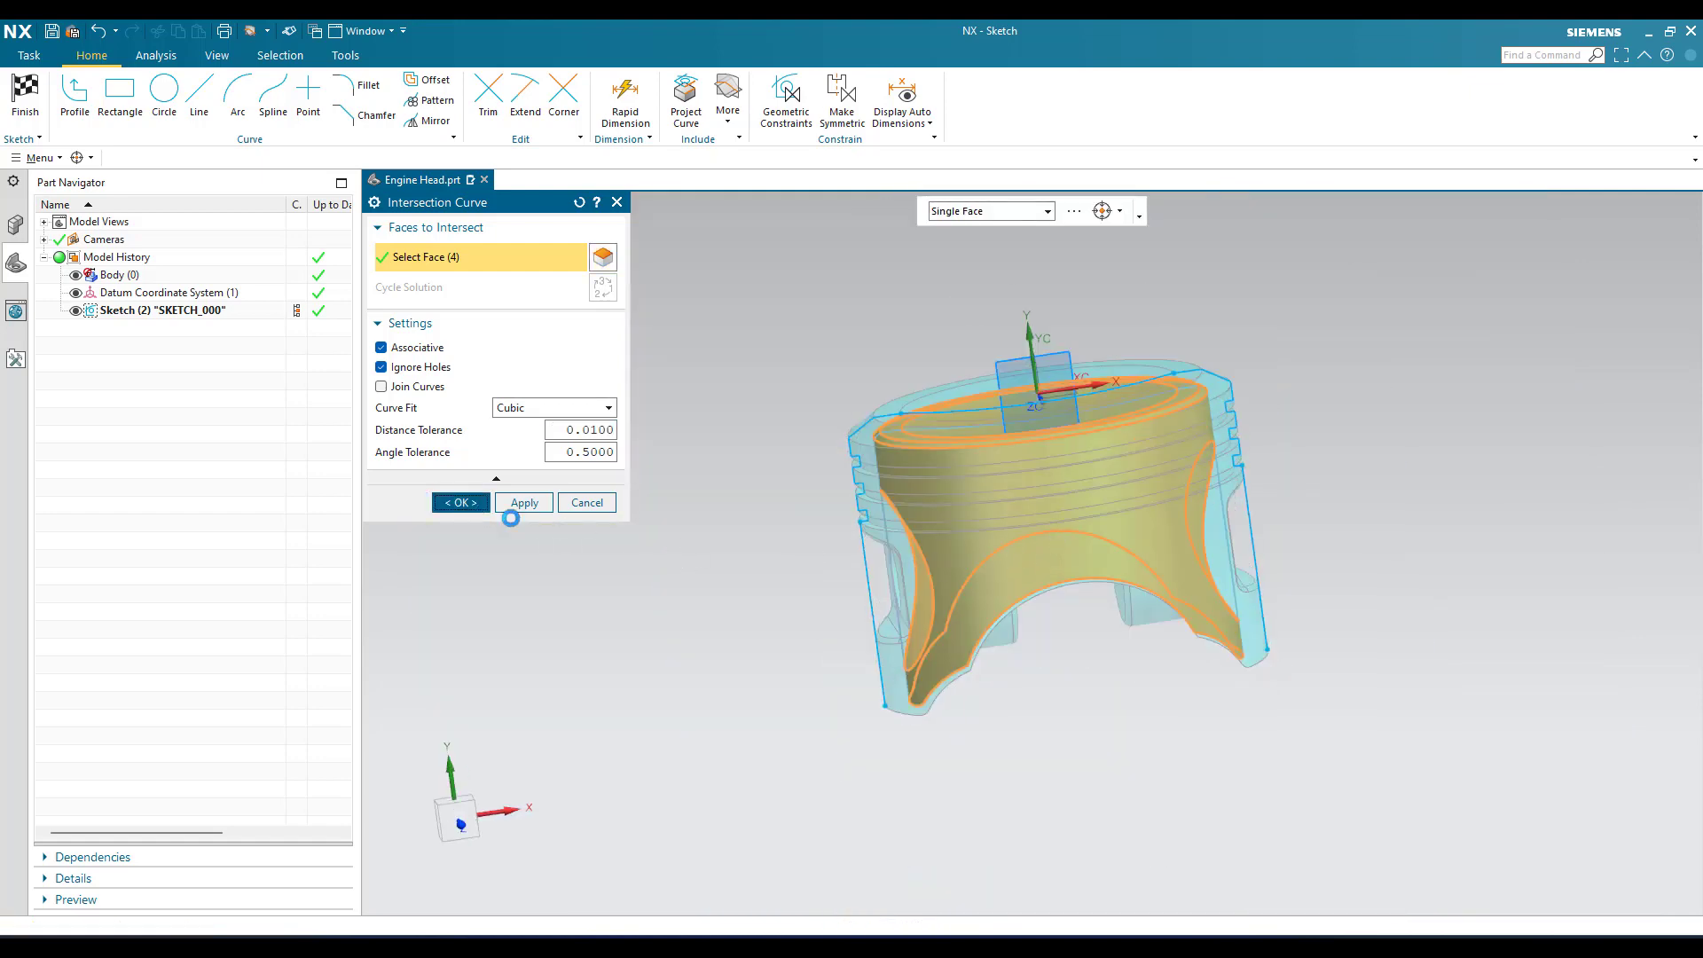
pyautogui.scroll(-3, 1233, 382)
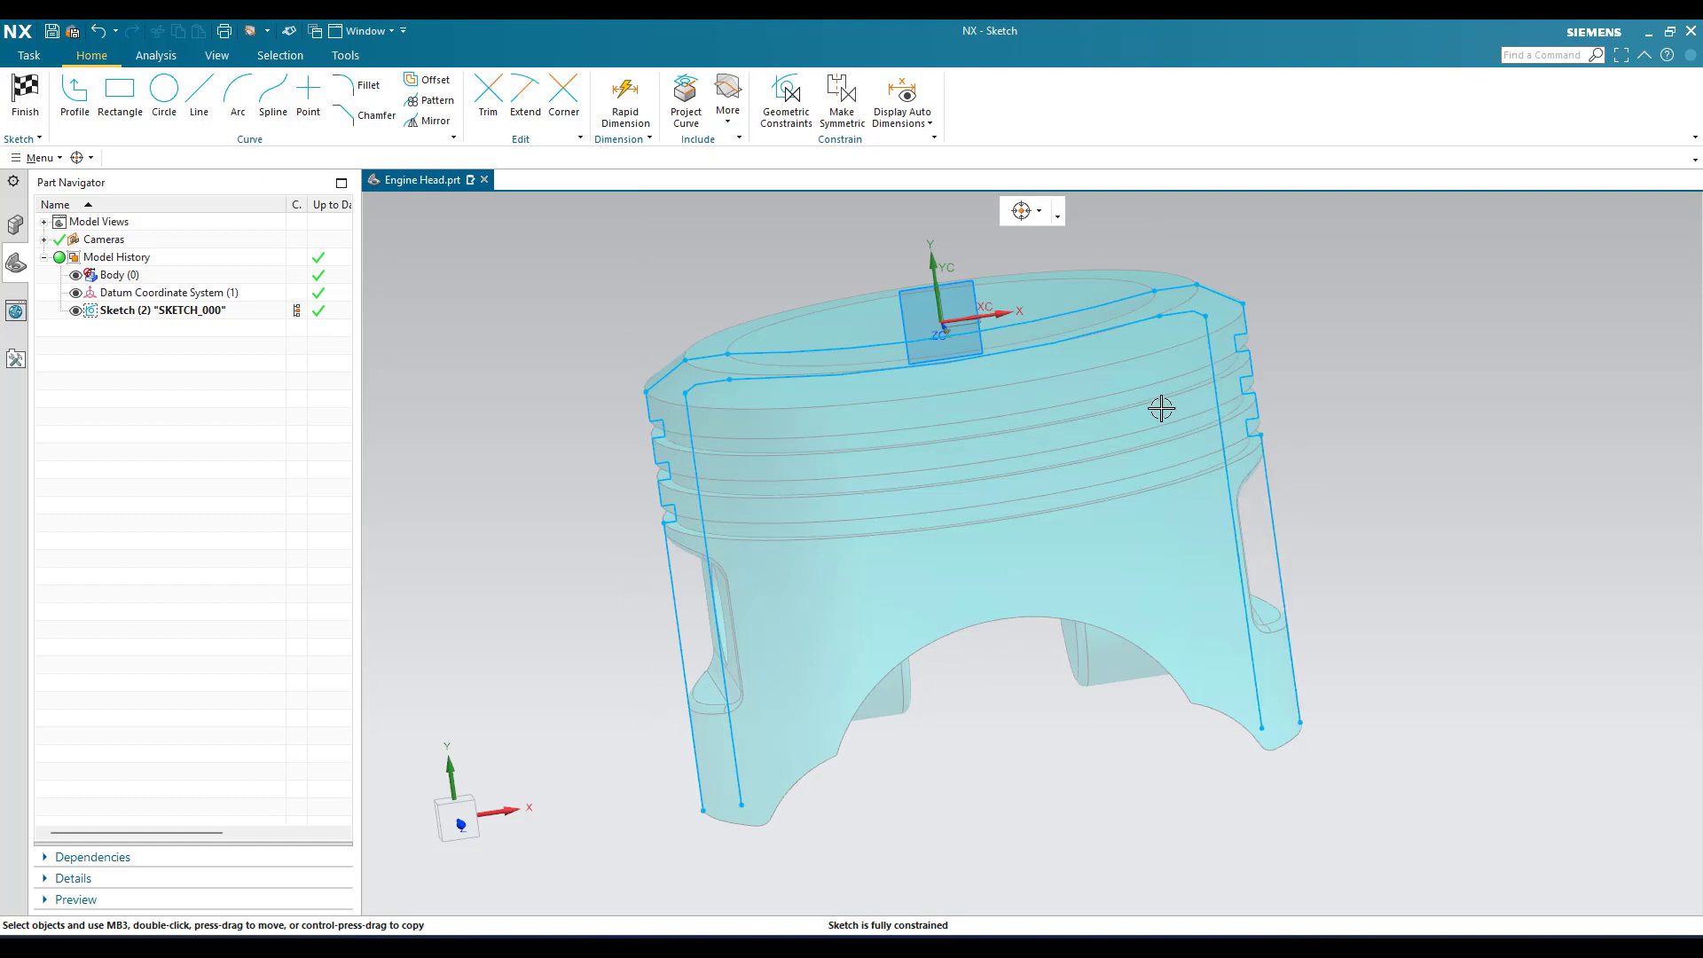
pyautogui.hotkey('shift', 'F8')
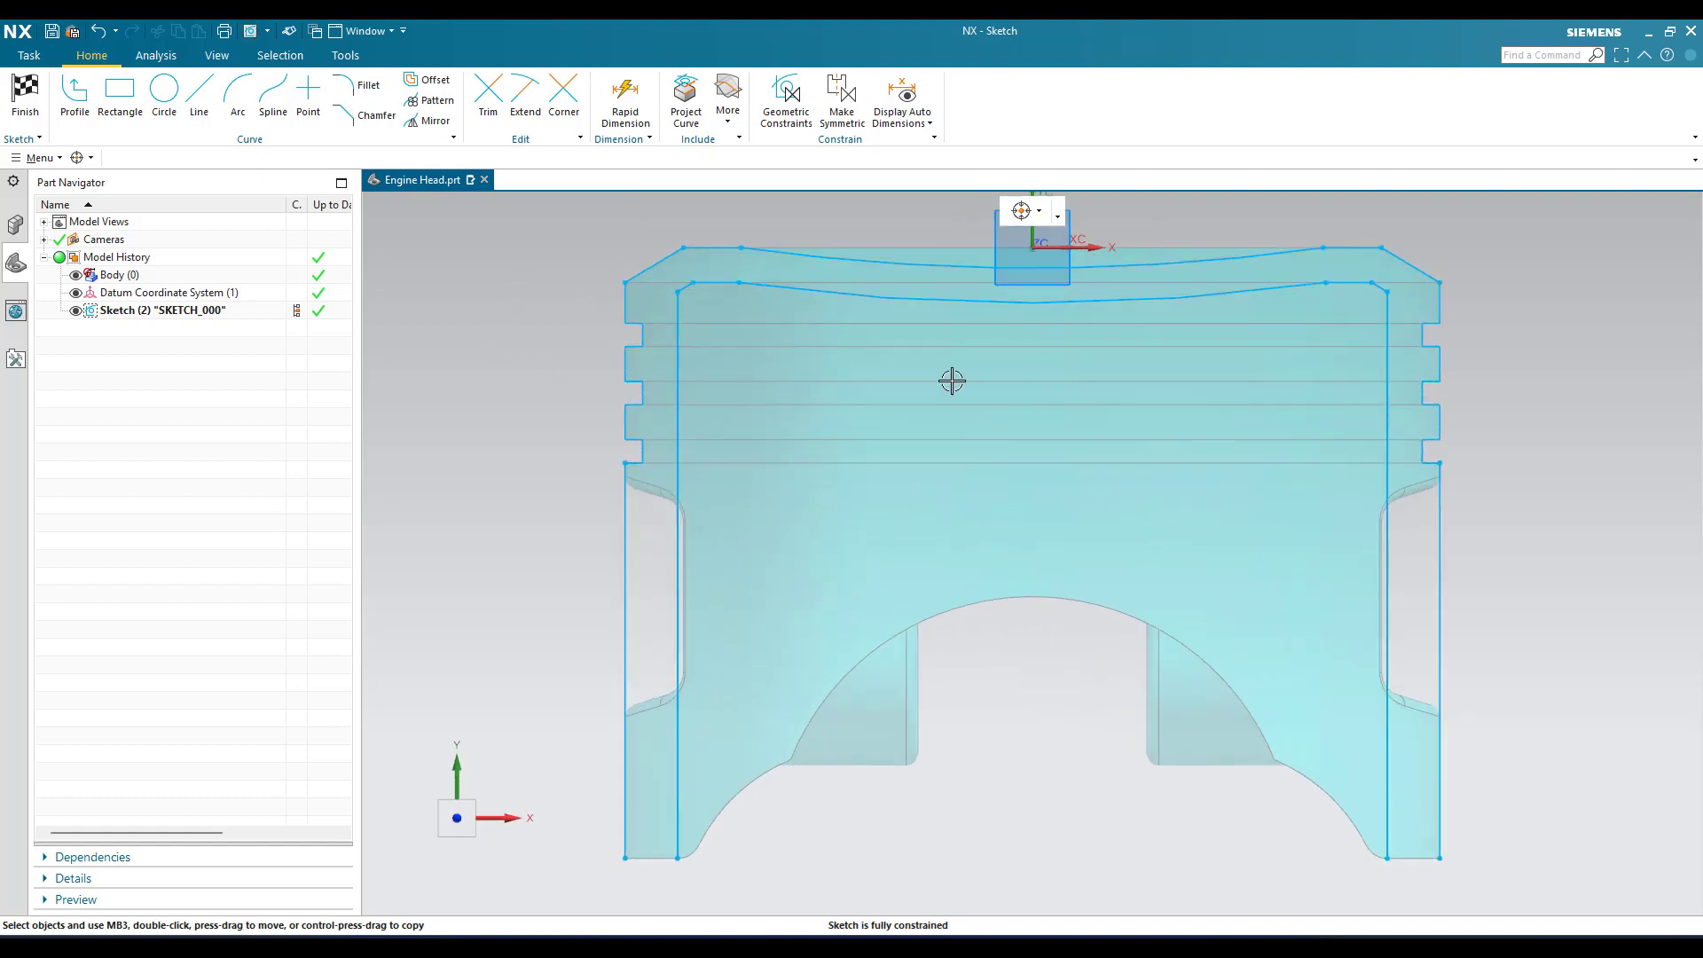
pyautogui.click(199, 93)
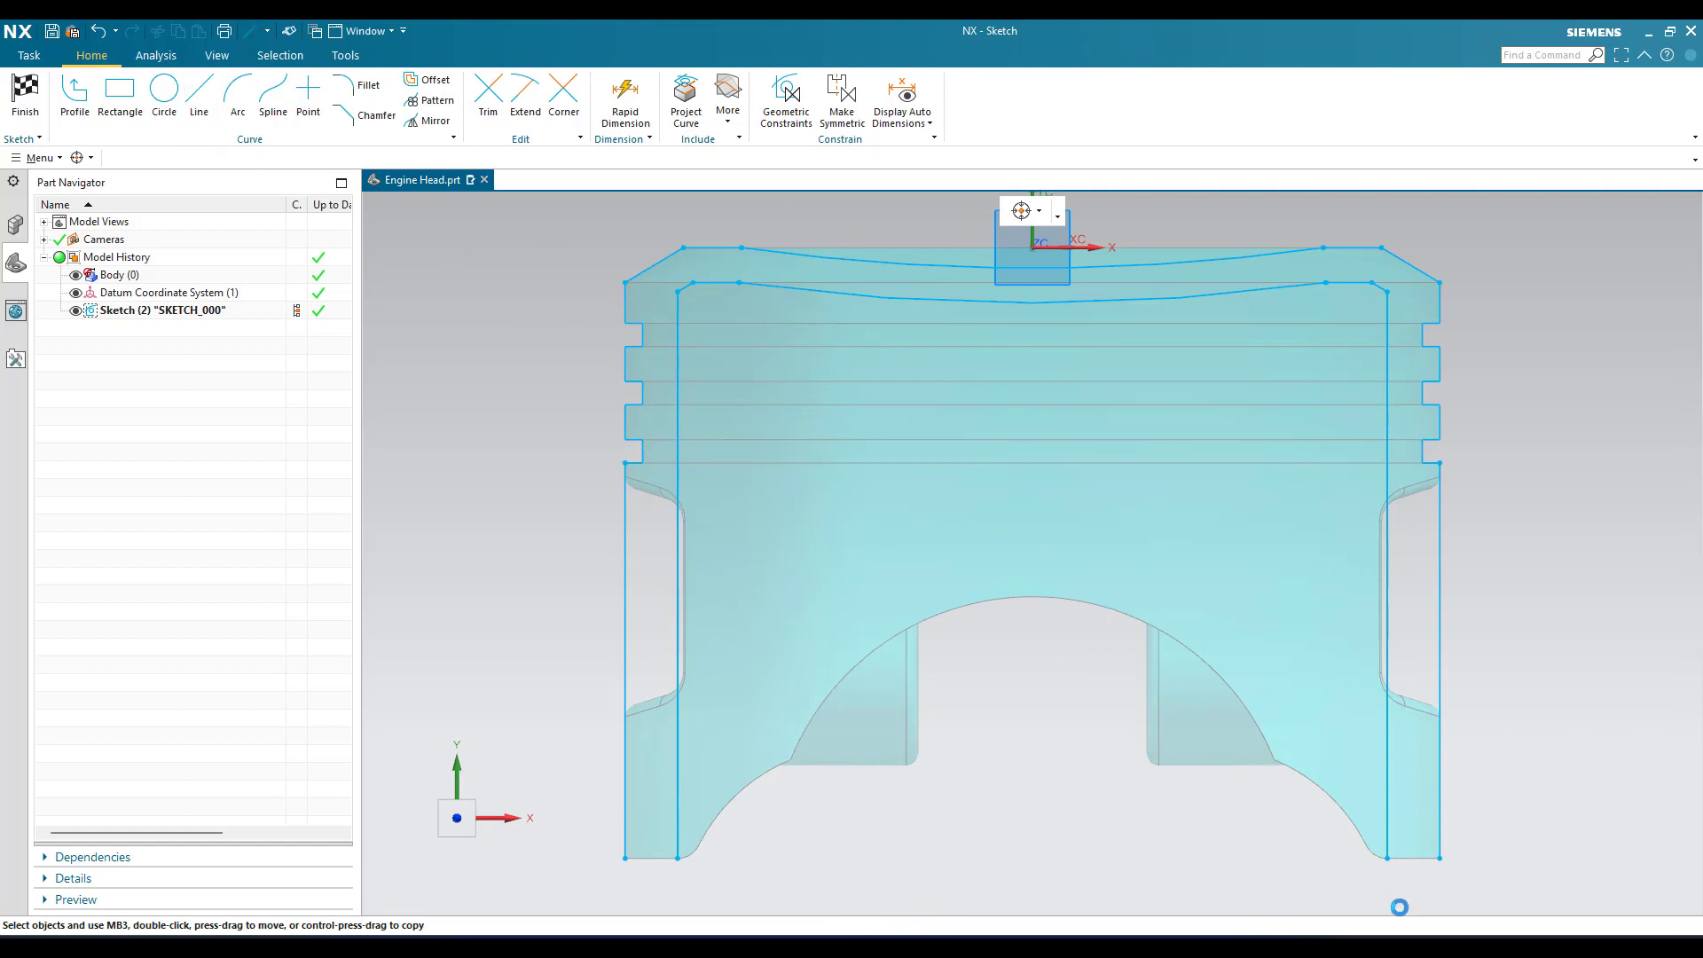
pyautogui.scroll(-4, 1439, 865)
pyautogui.scroll(-4, 1443, 861)
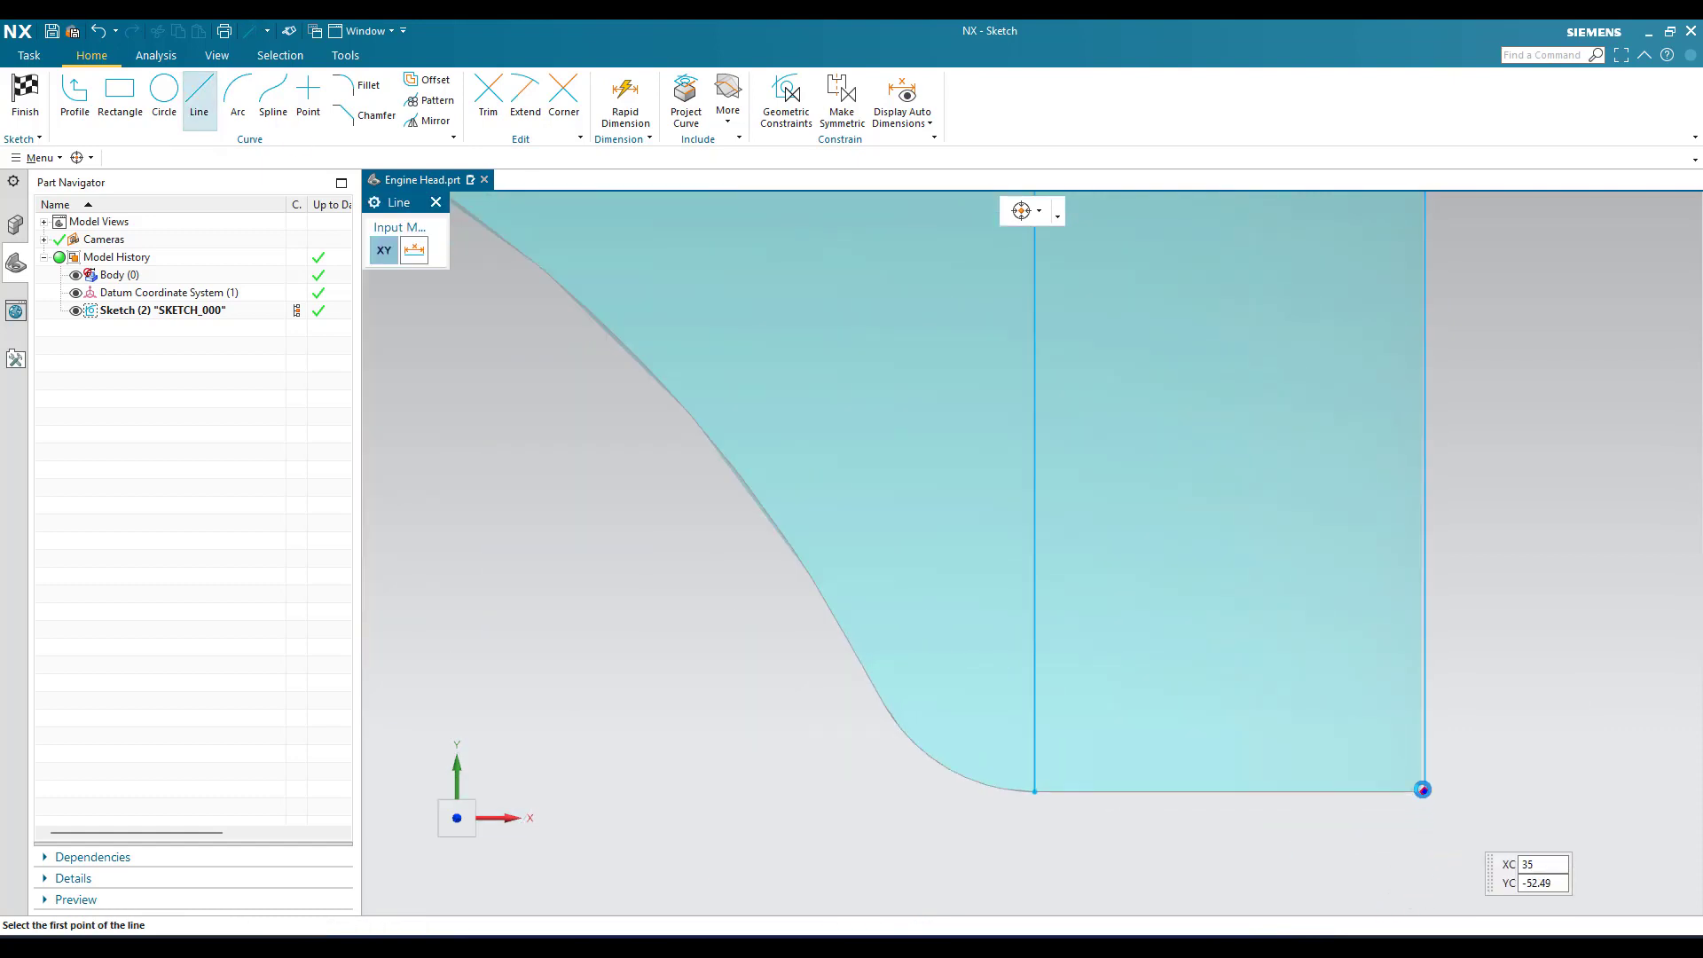
pyautogui.click(1349, 792)
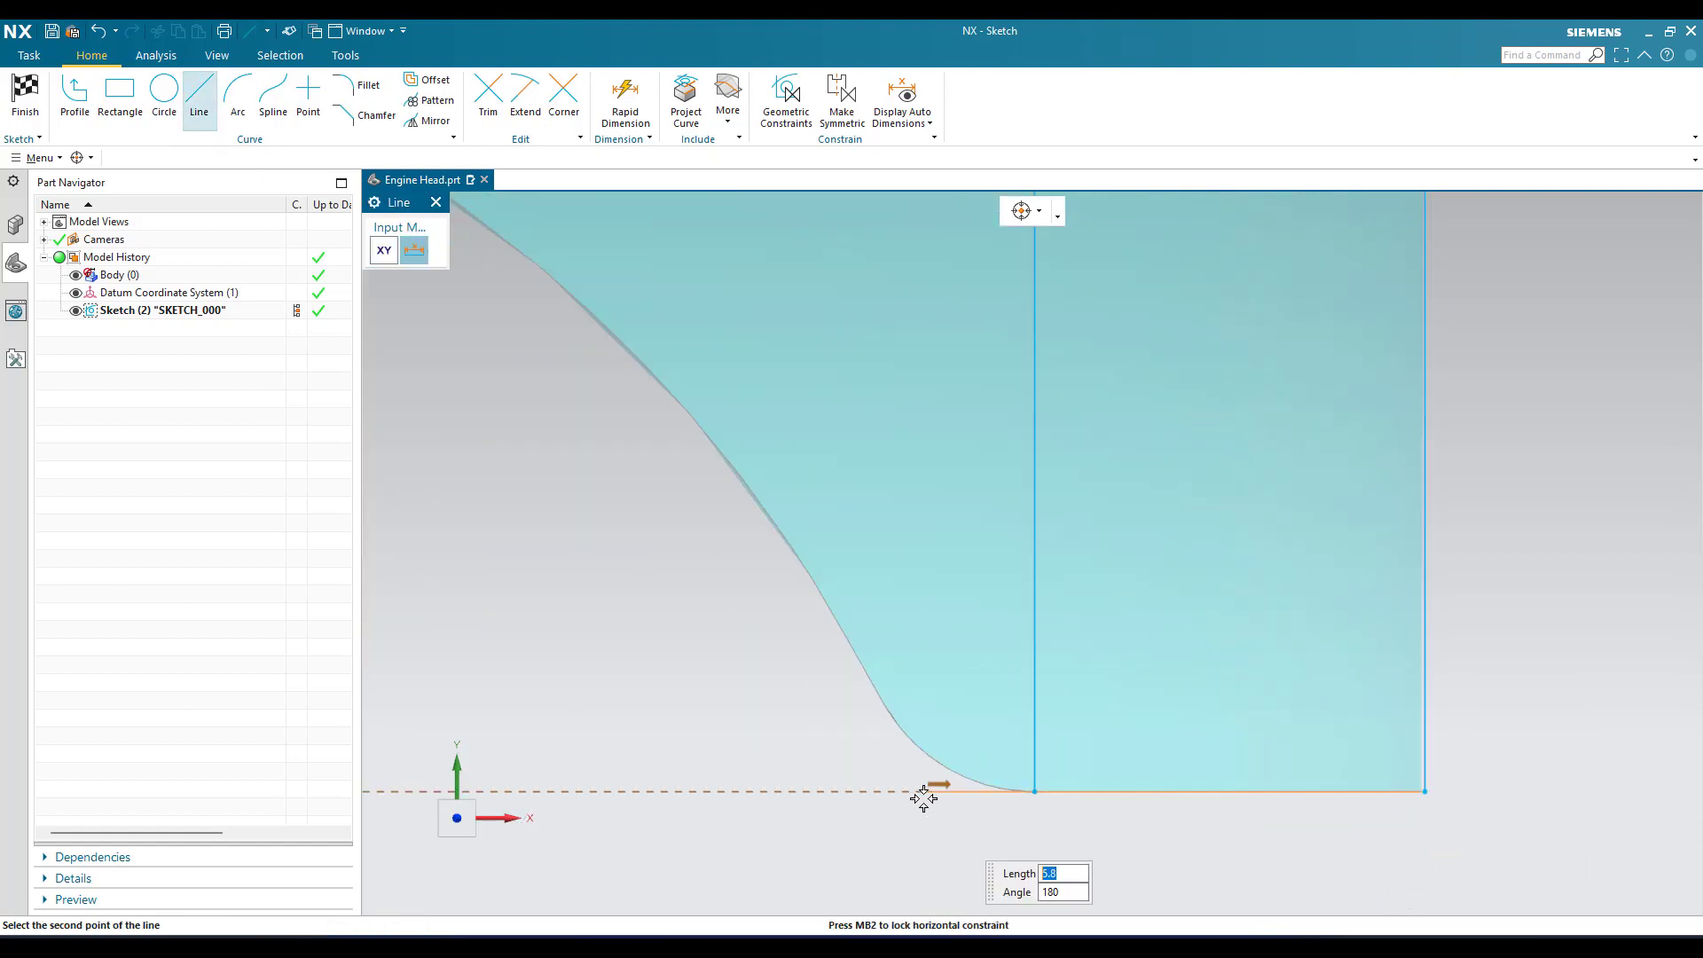
pyautogui.press('Escape')
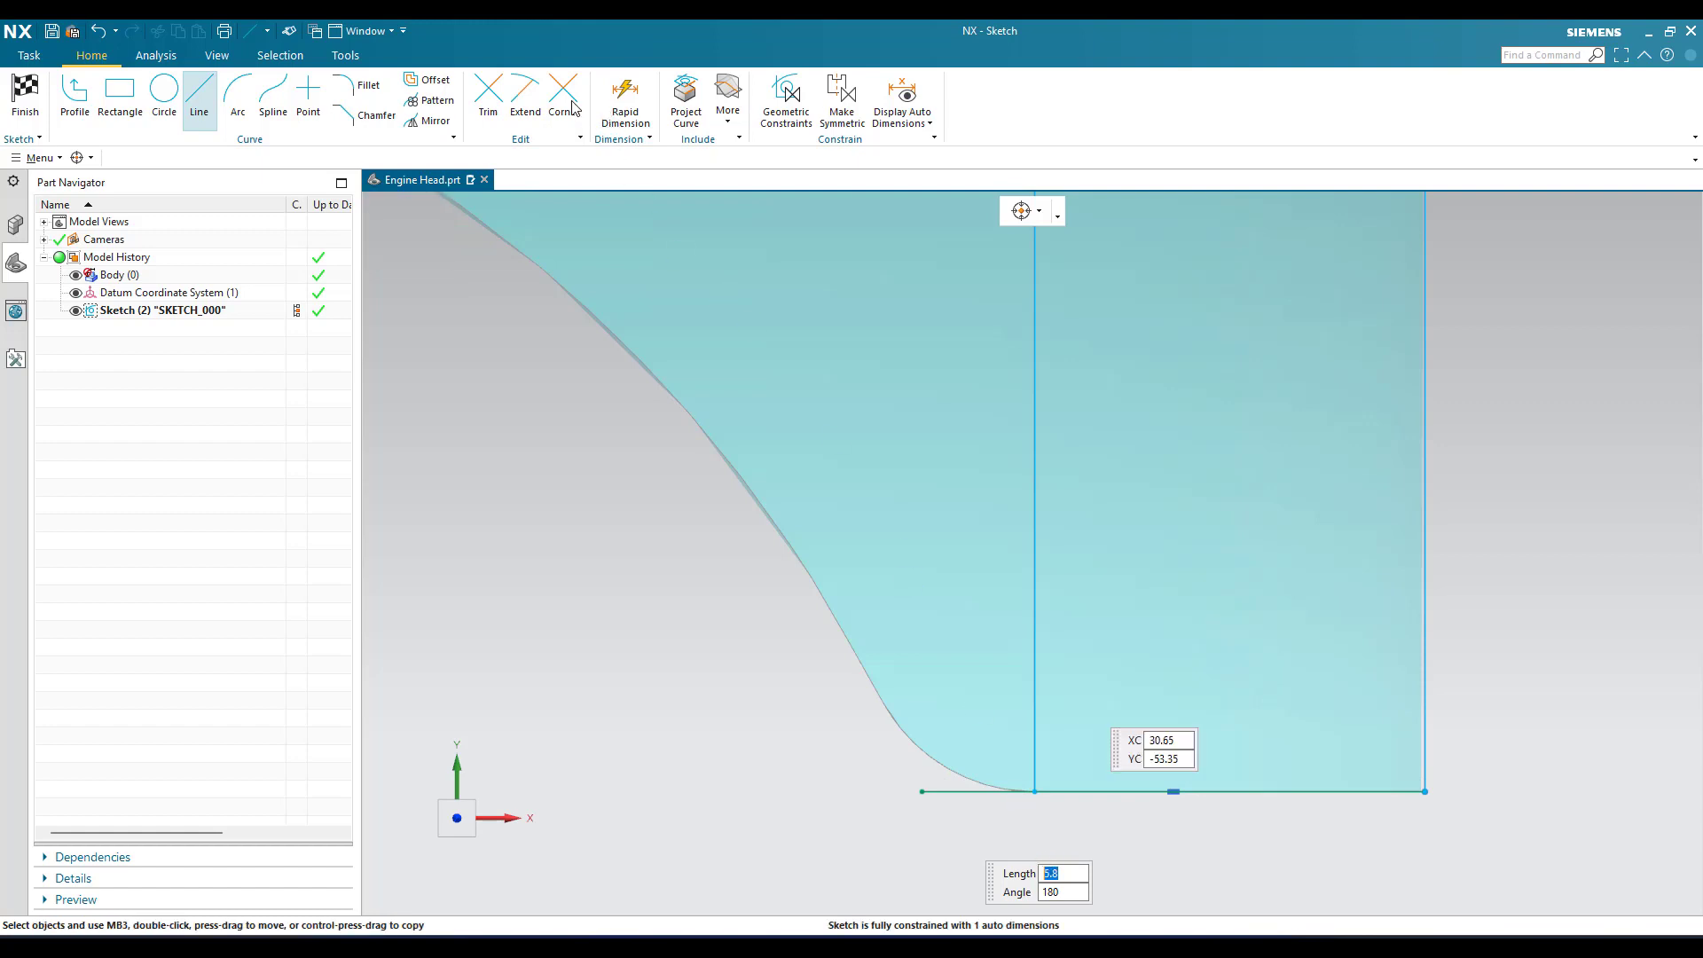
pyautogui.click(572, 106)
pyautogui.click(1095, 791)
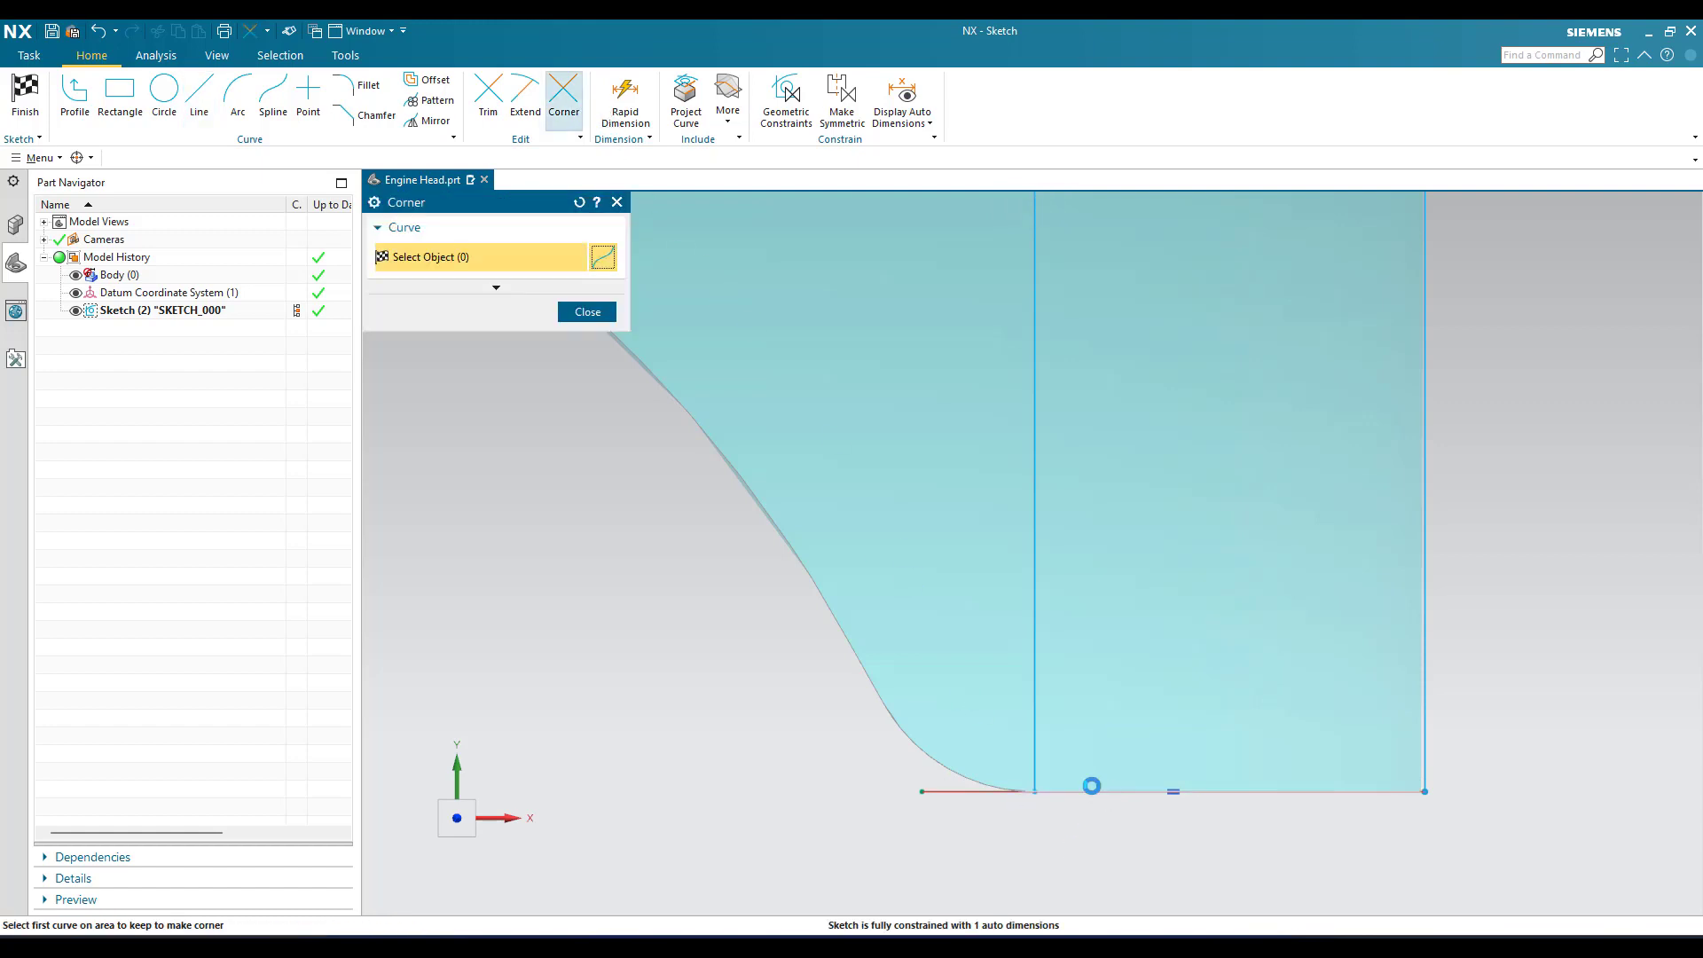
pyautogui.click(1037, 731)
pyautogui.press('Escape')
pyautogui.scroll(5, 1058, 789)
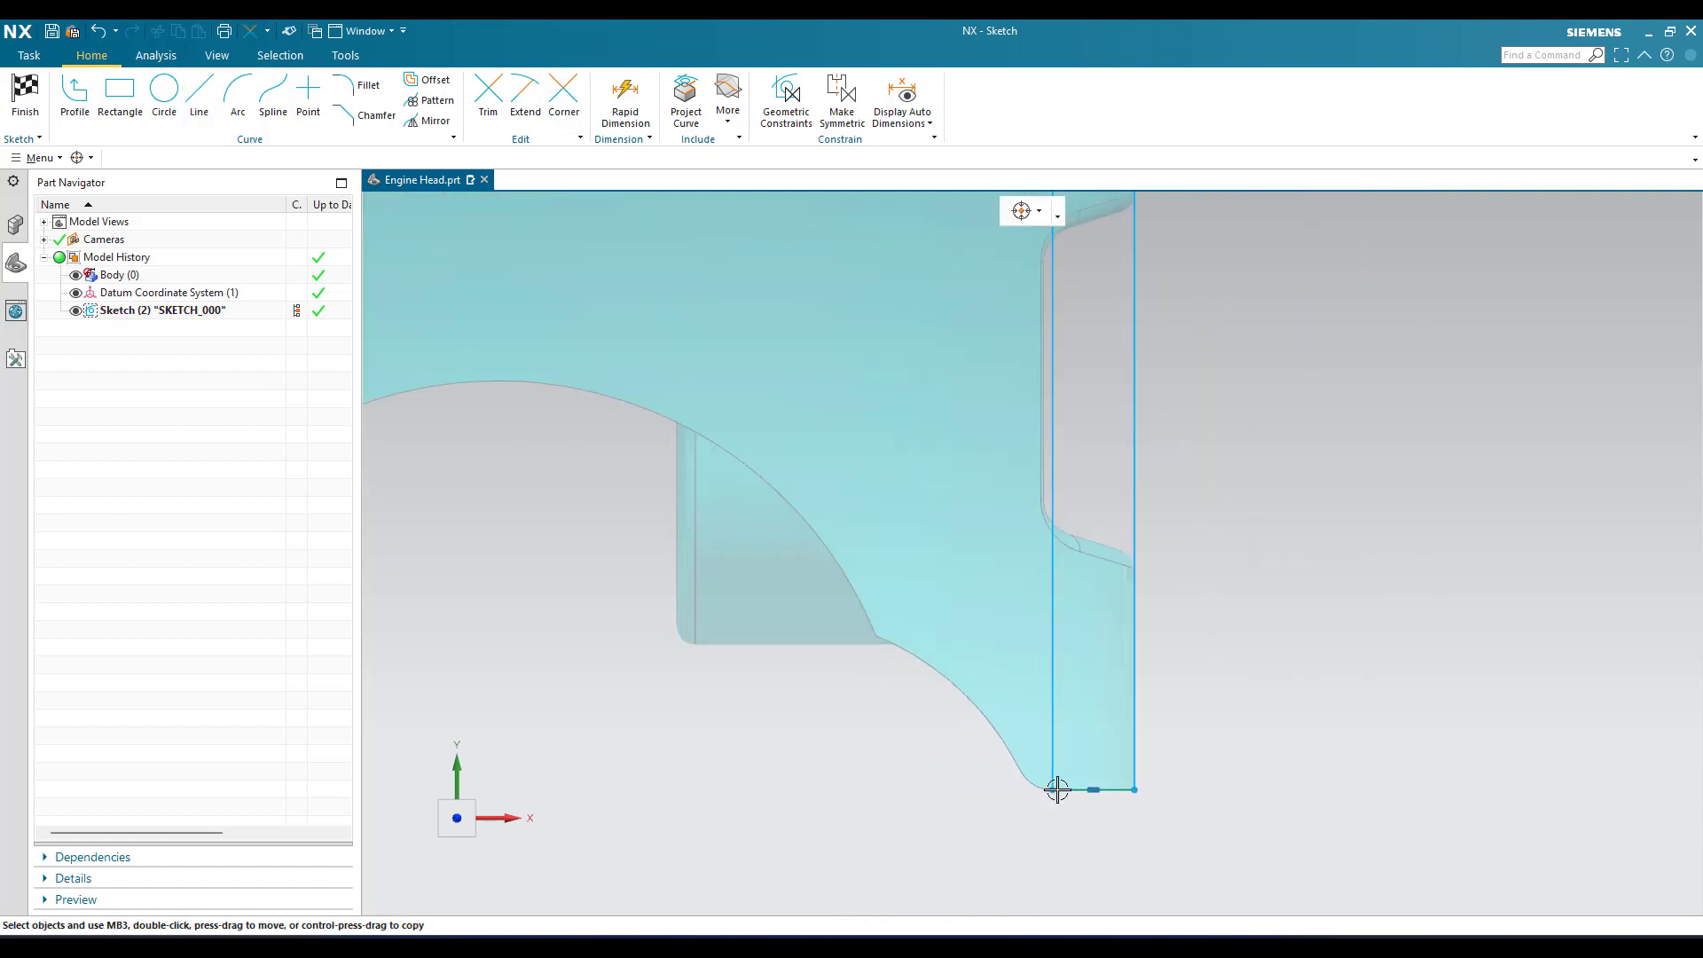
pyautogui.scroll(3, 1058, 788)
pyautogui.scroll(2, 931, 719)
pyautogui.scroll(-3, 920, 677)
pyautogui.scroll(3, 908, 473)
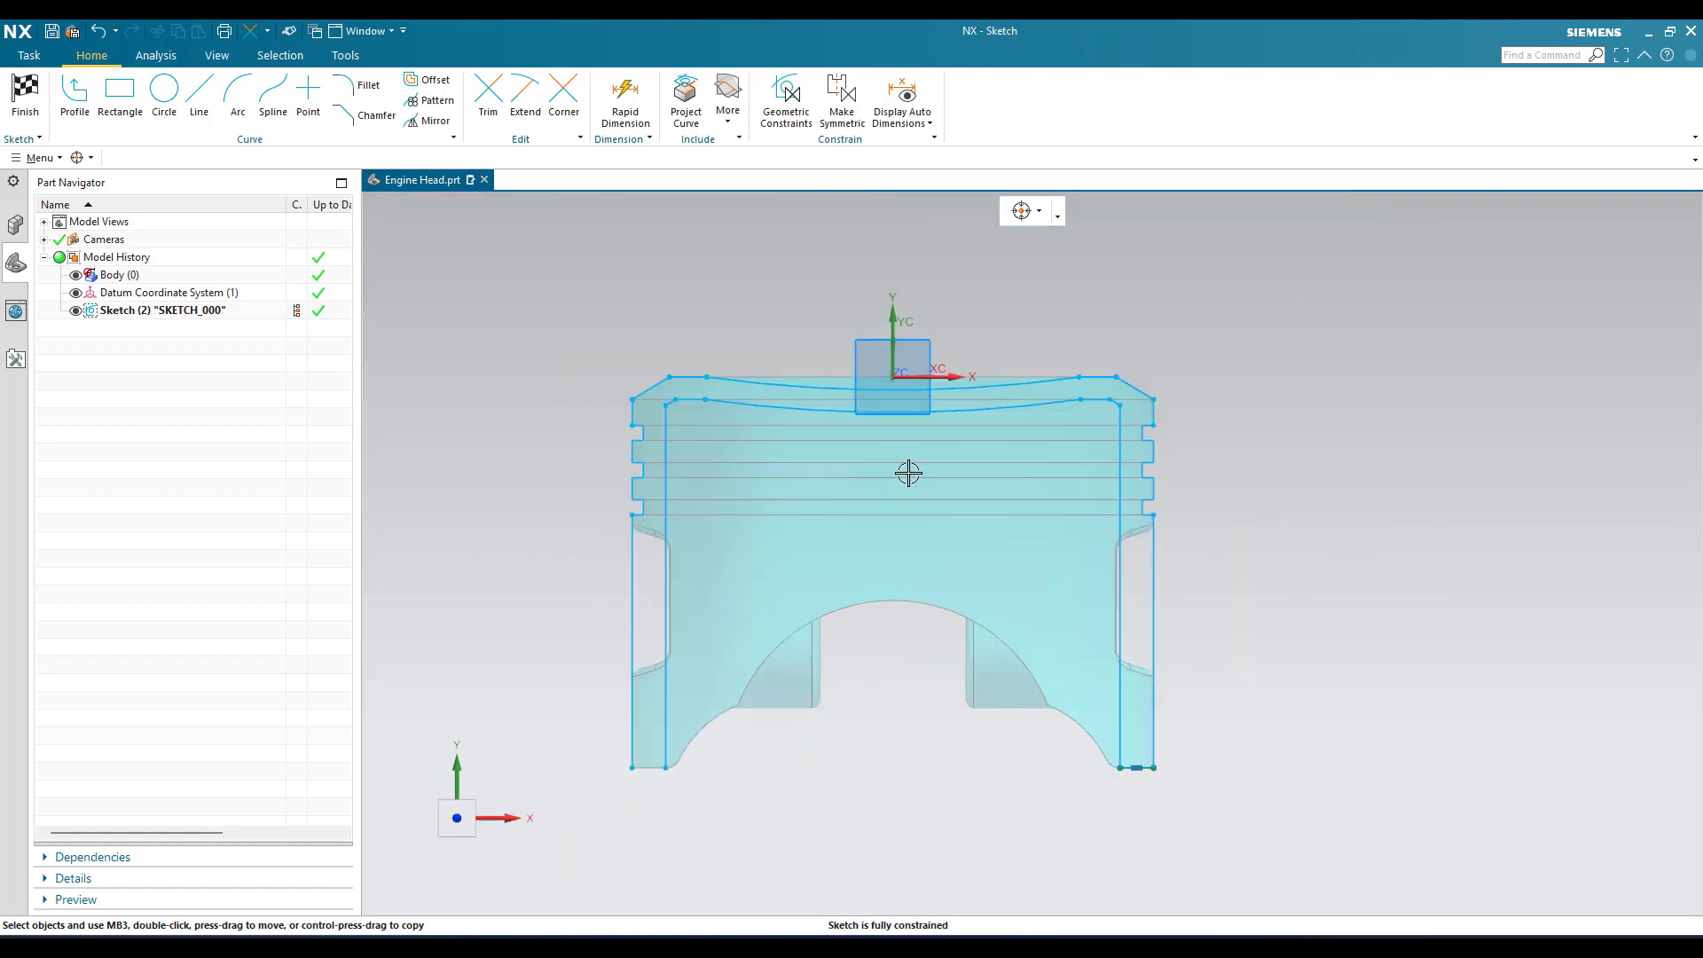
pyautogui.scroll(-5, 909, 473)
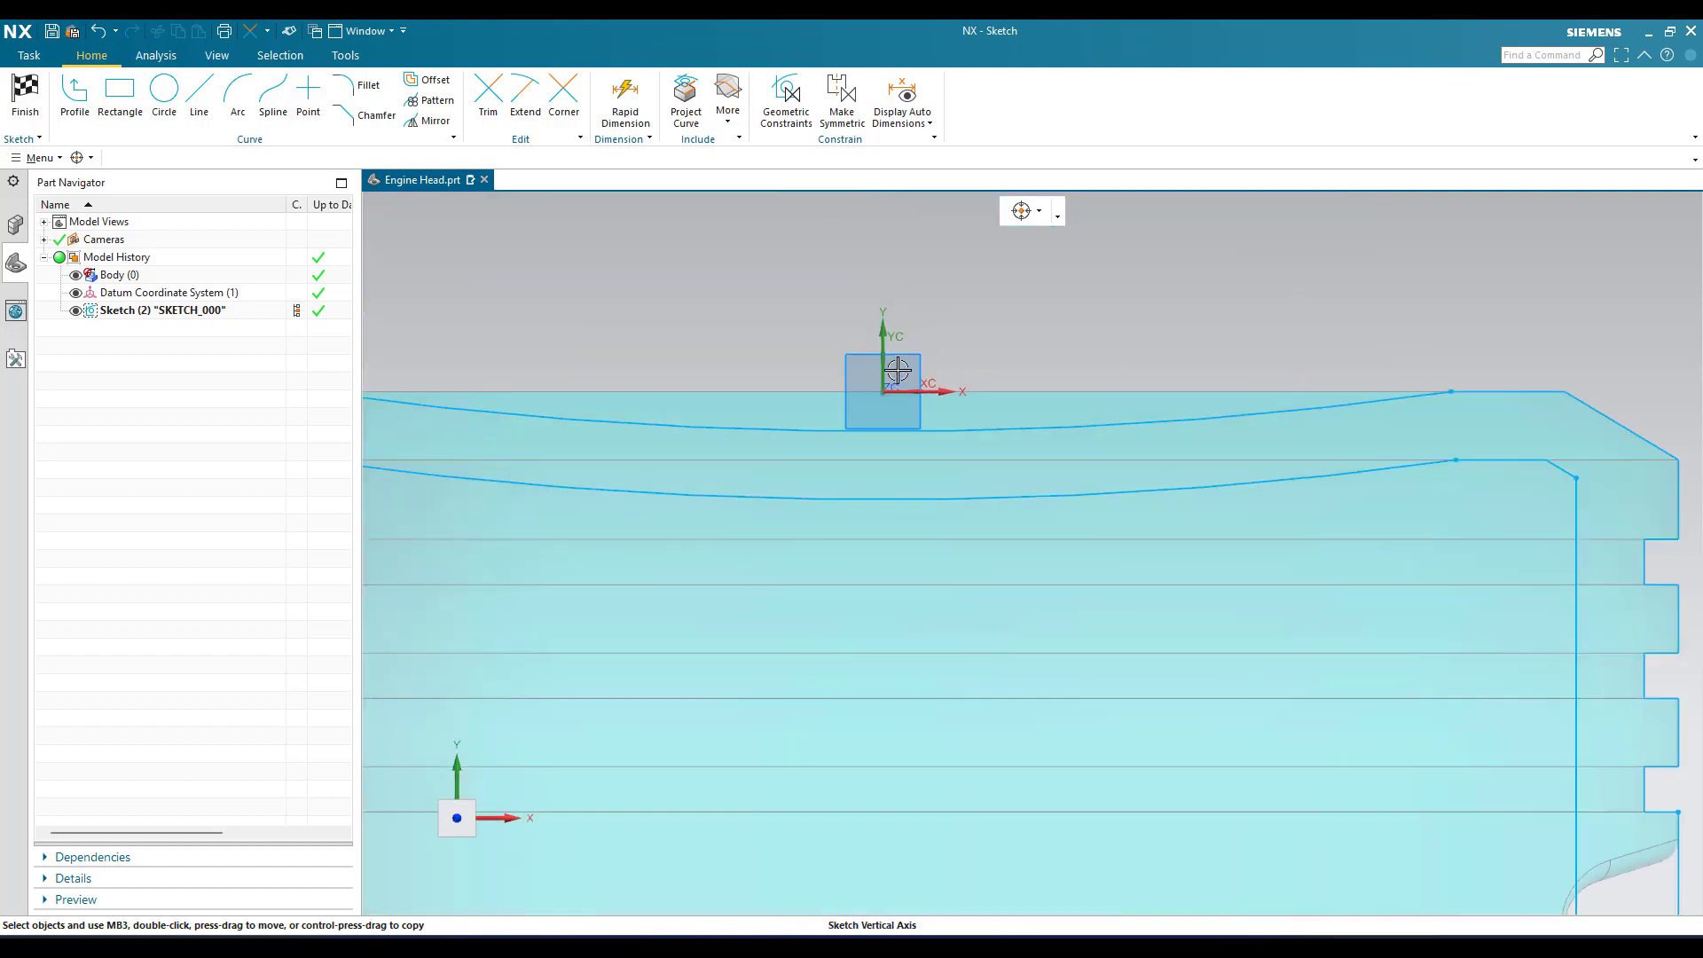
# - Draw a vertical line down from the sketch origin between the two crown curves
pyautogui.click(198, 93)
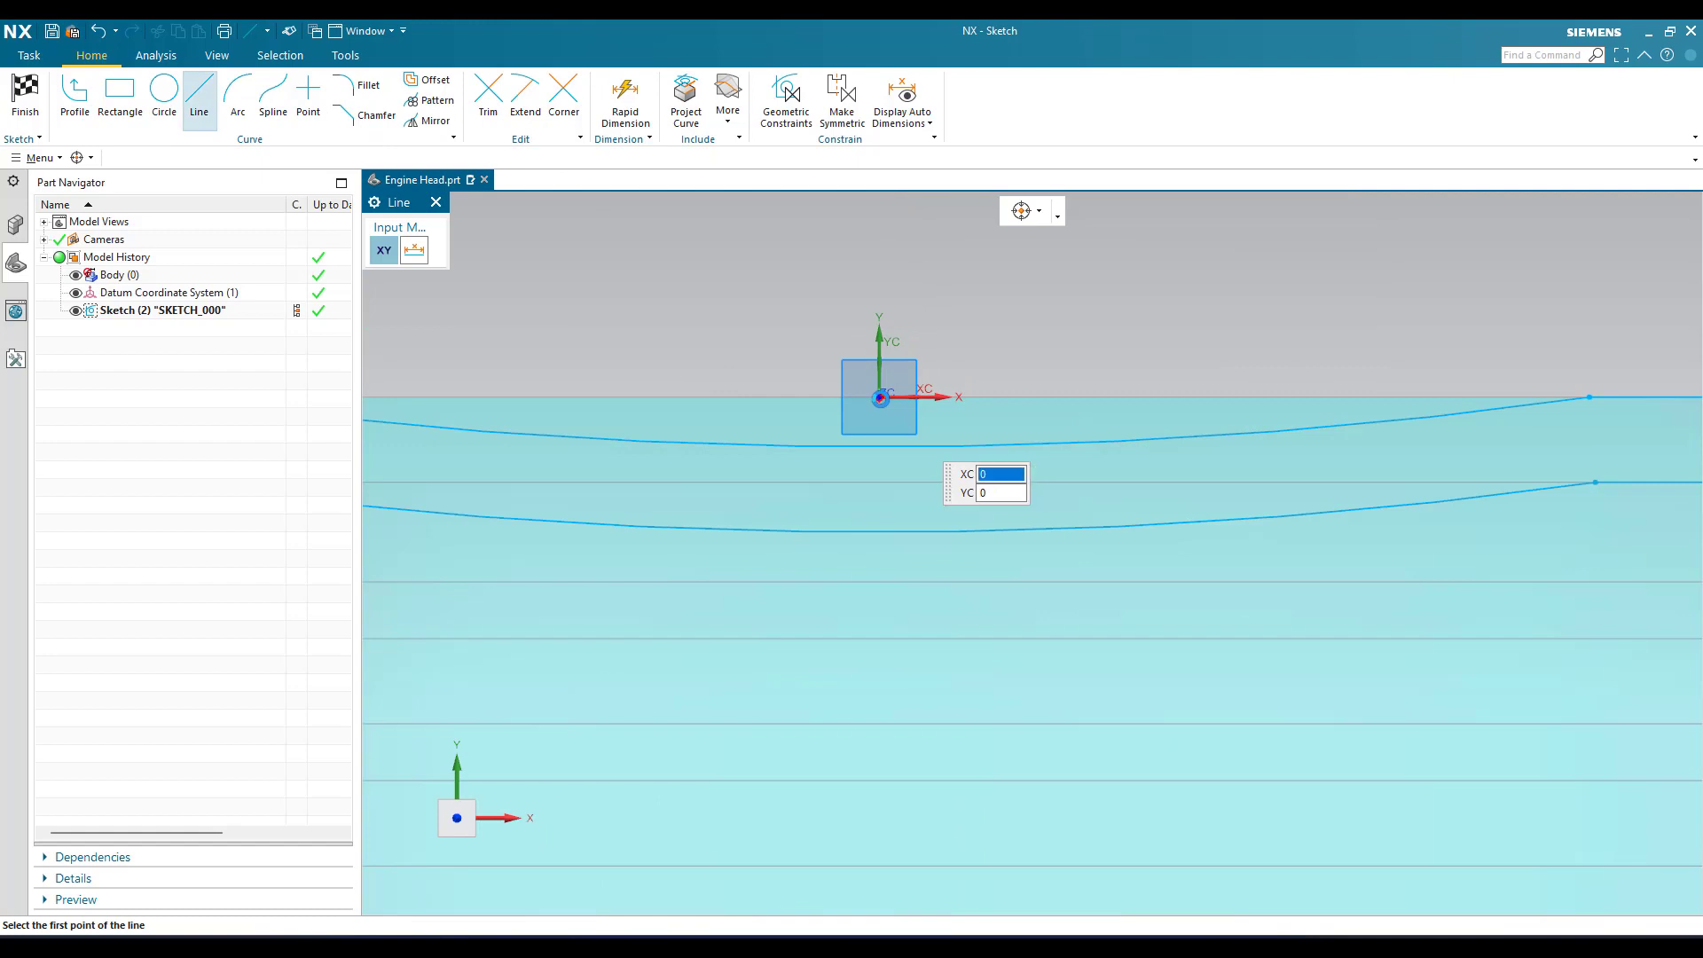
pyautogui.click(880, 398)
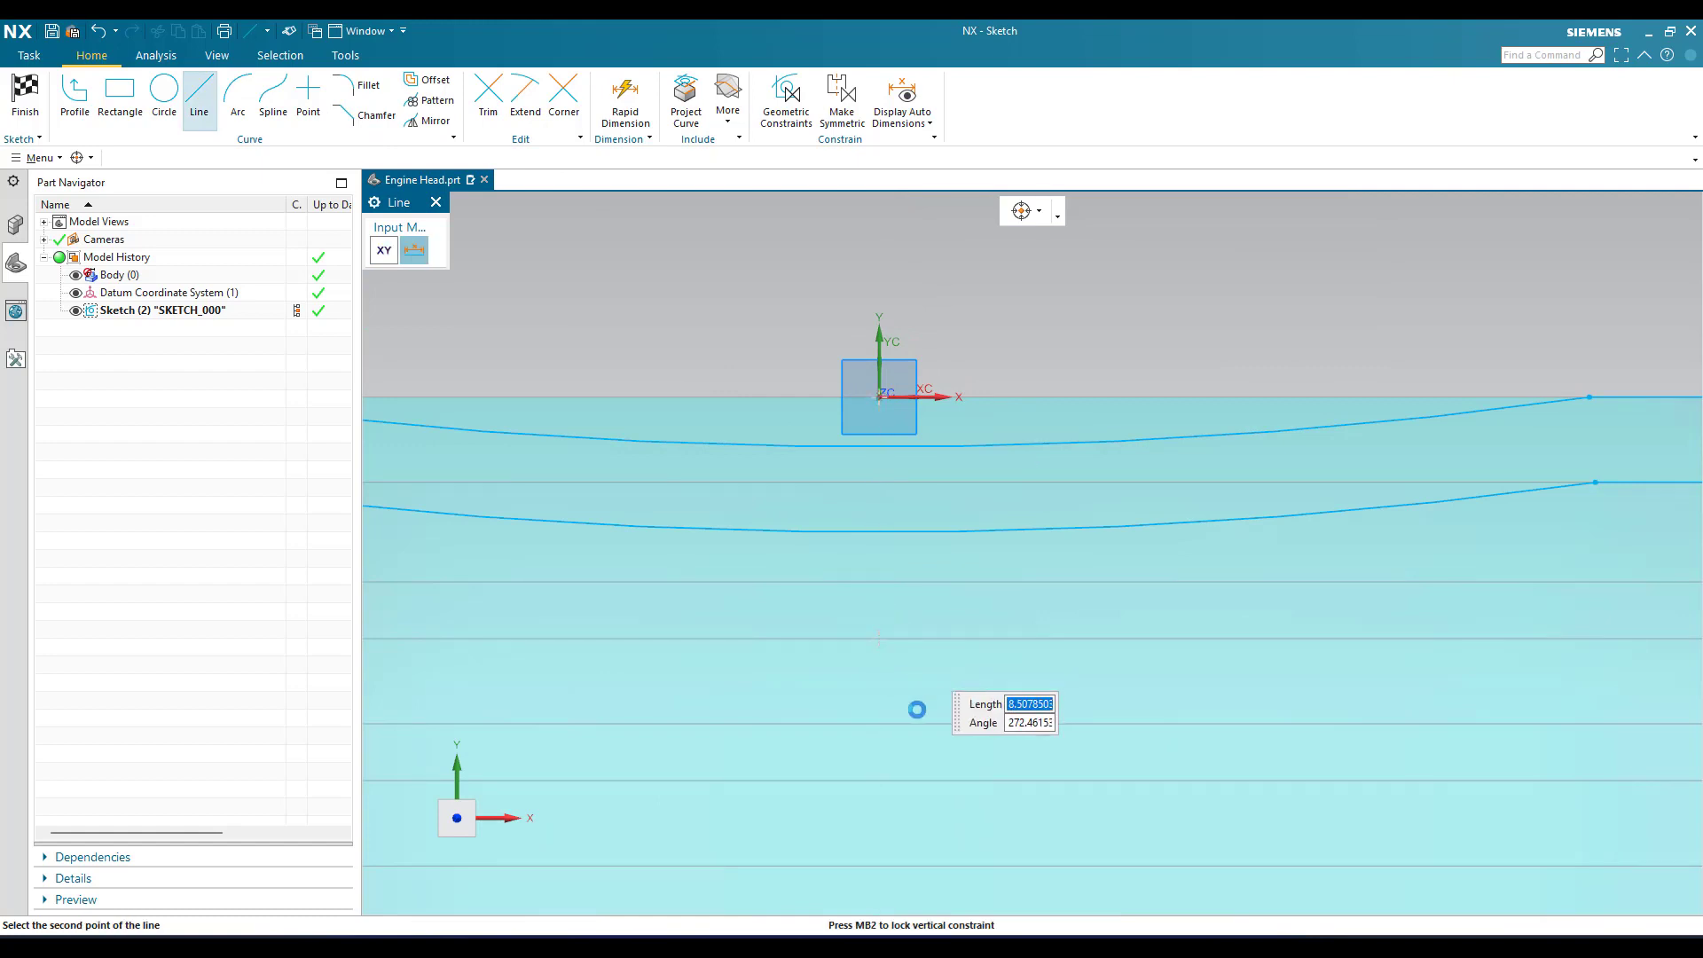
pyautogui.click(917, 710)
pyautogui.rightClick(888, 498)
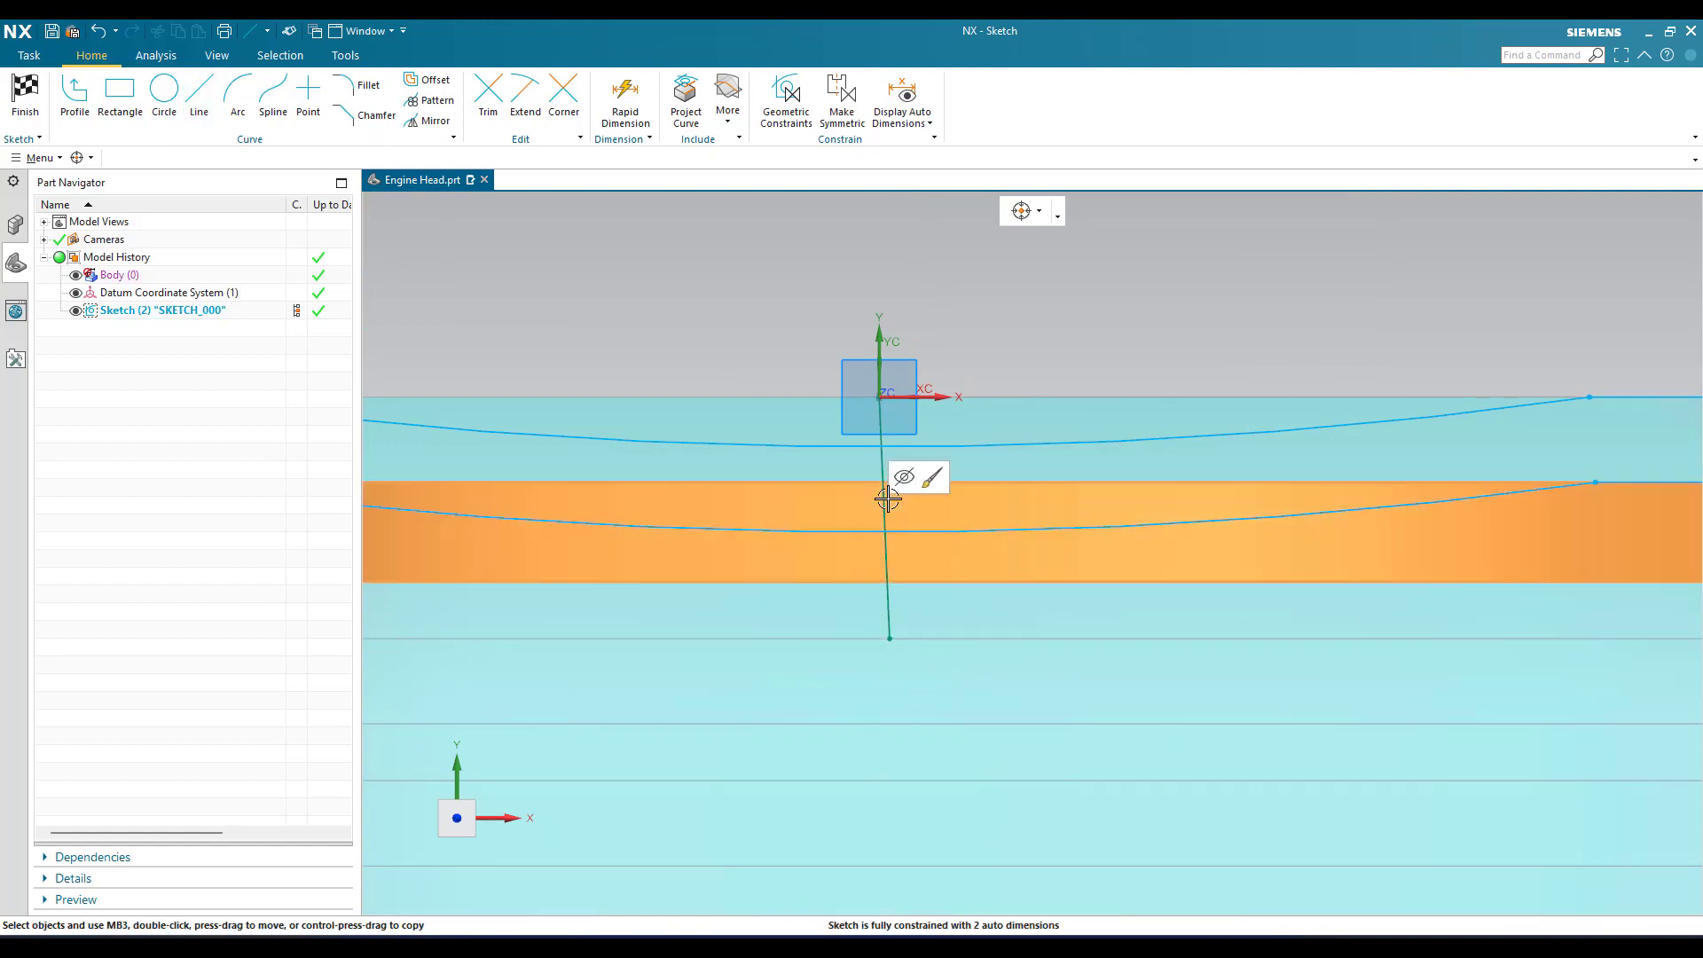
pyautogui.click(883, 502)
pyautogui.rightClick(881, 502)
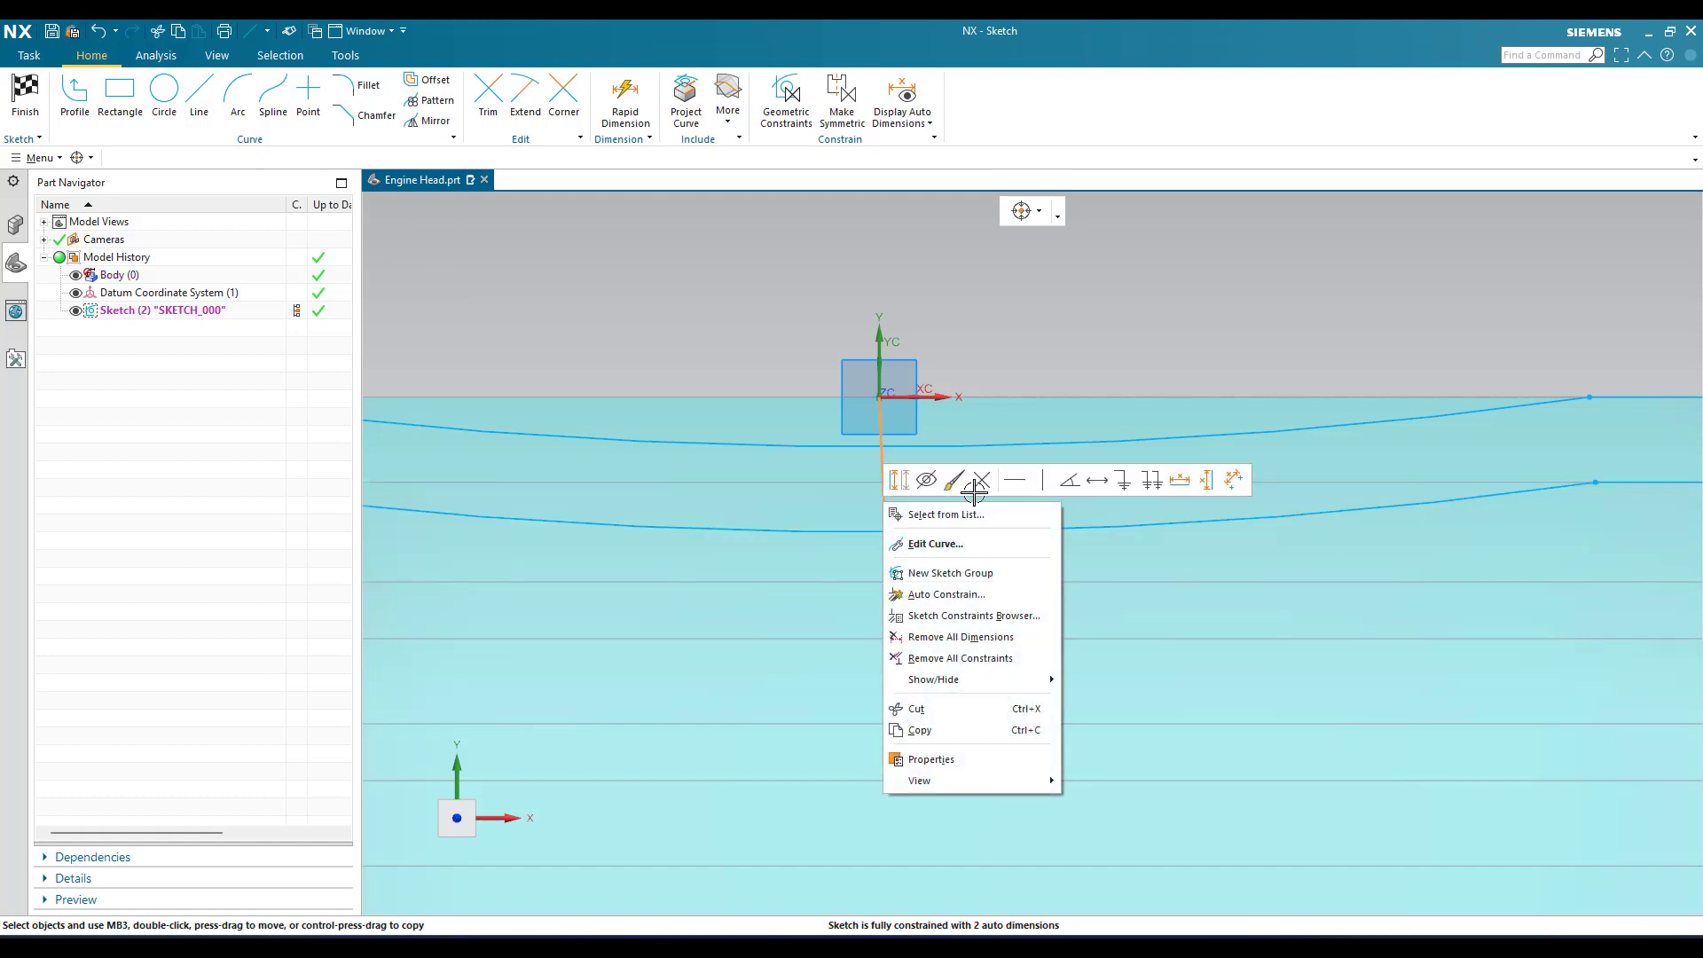
pyautogui.click(1044, 480)
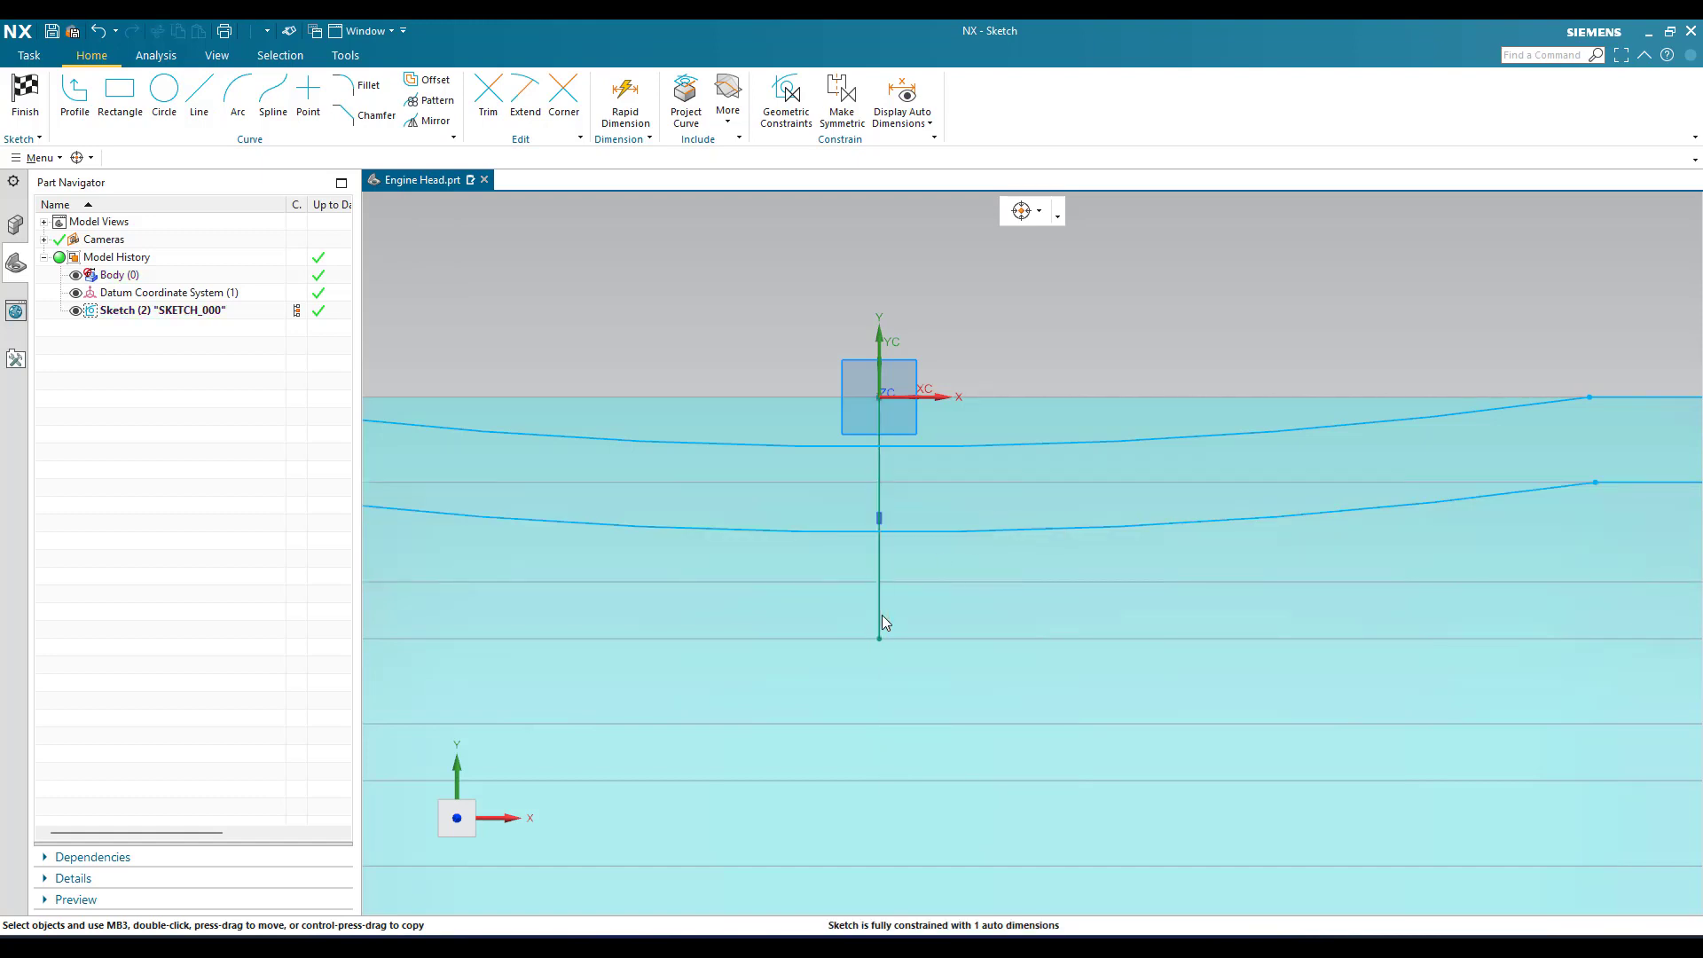
# - Trim the line's ends and the left halves of both crown curves
pyautogui.press('t')
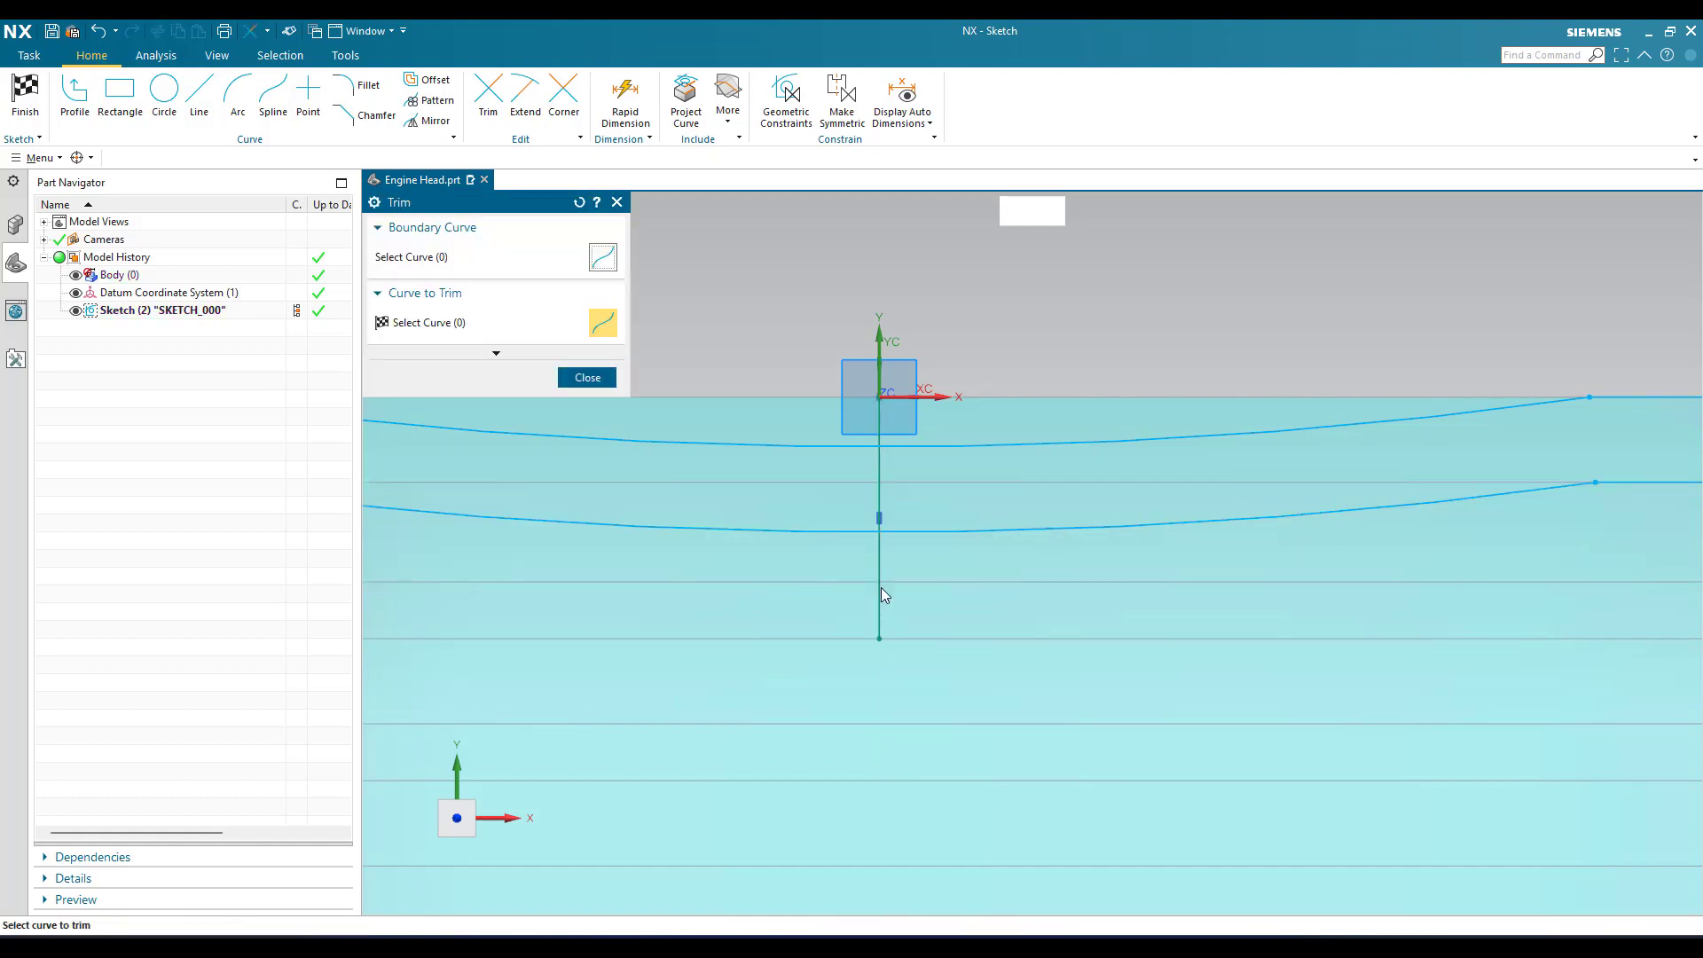
pyautogui.click(879, 422)
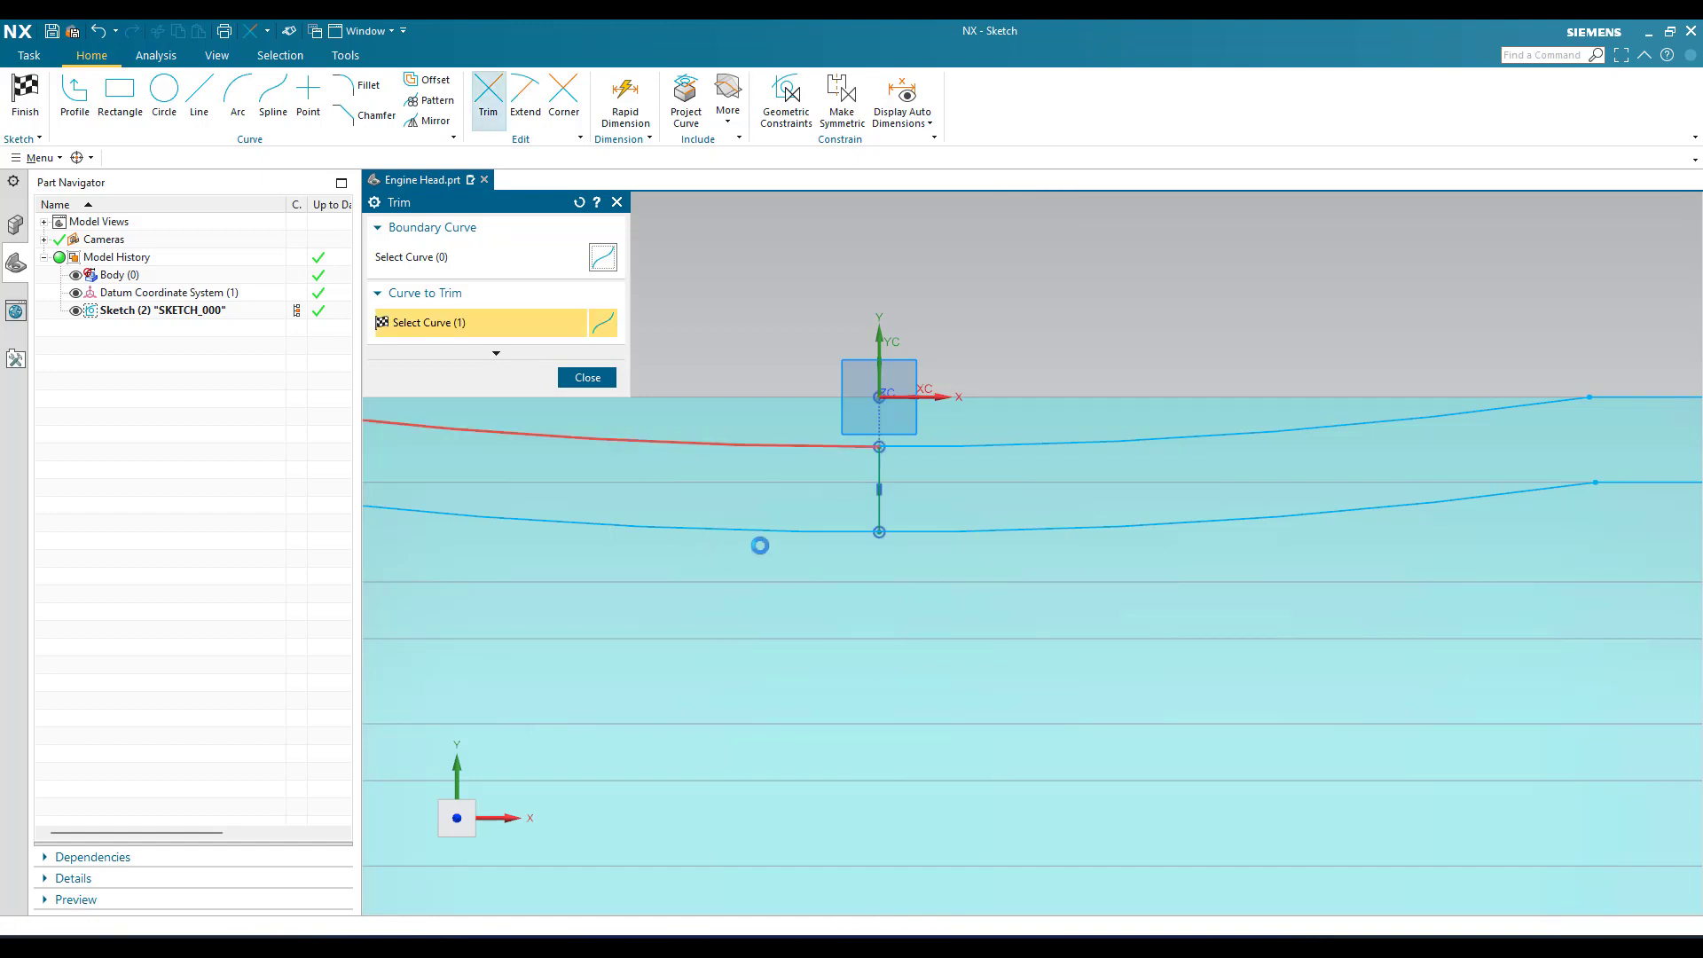
pyautogui.click(772, 530)
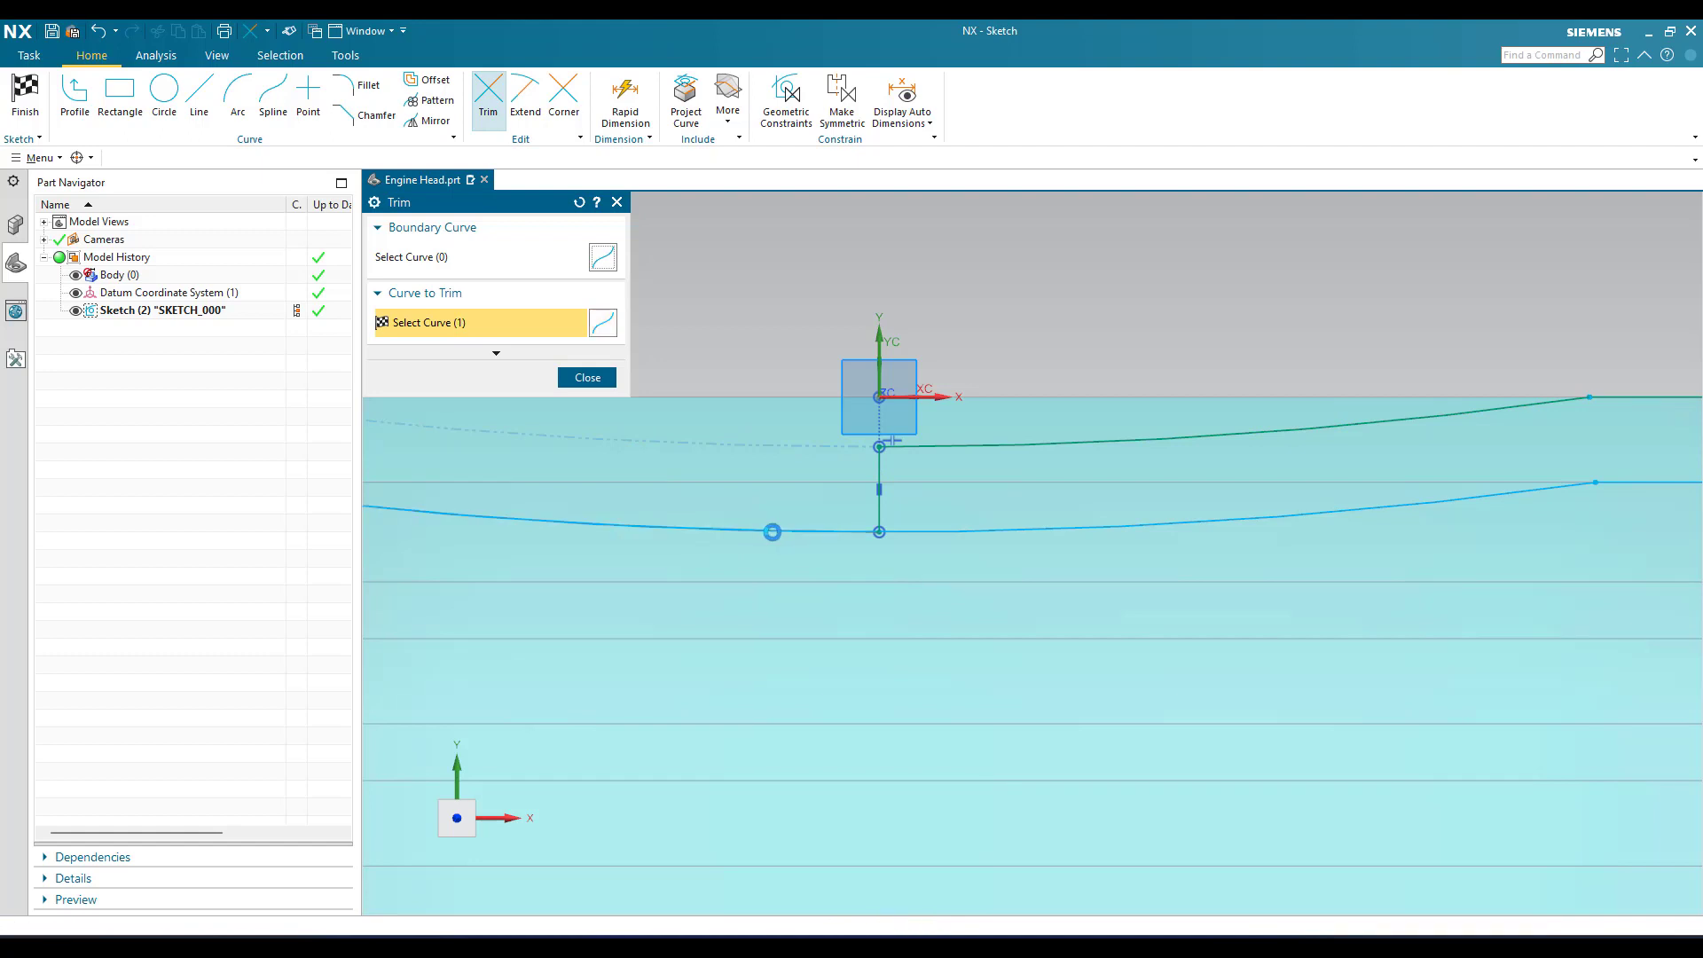
pyautogui.click(608, 380)
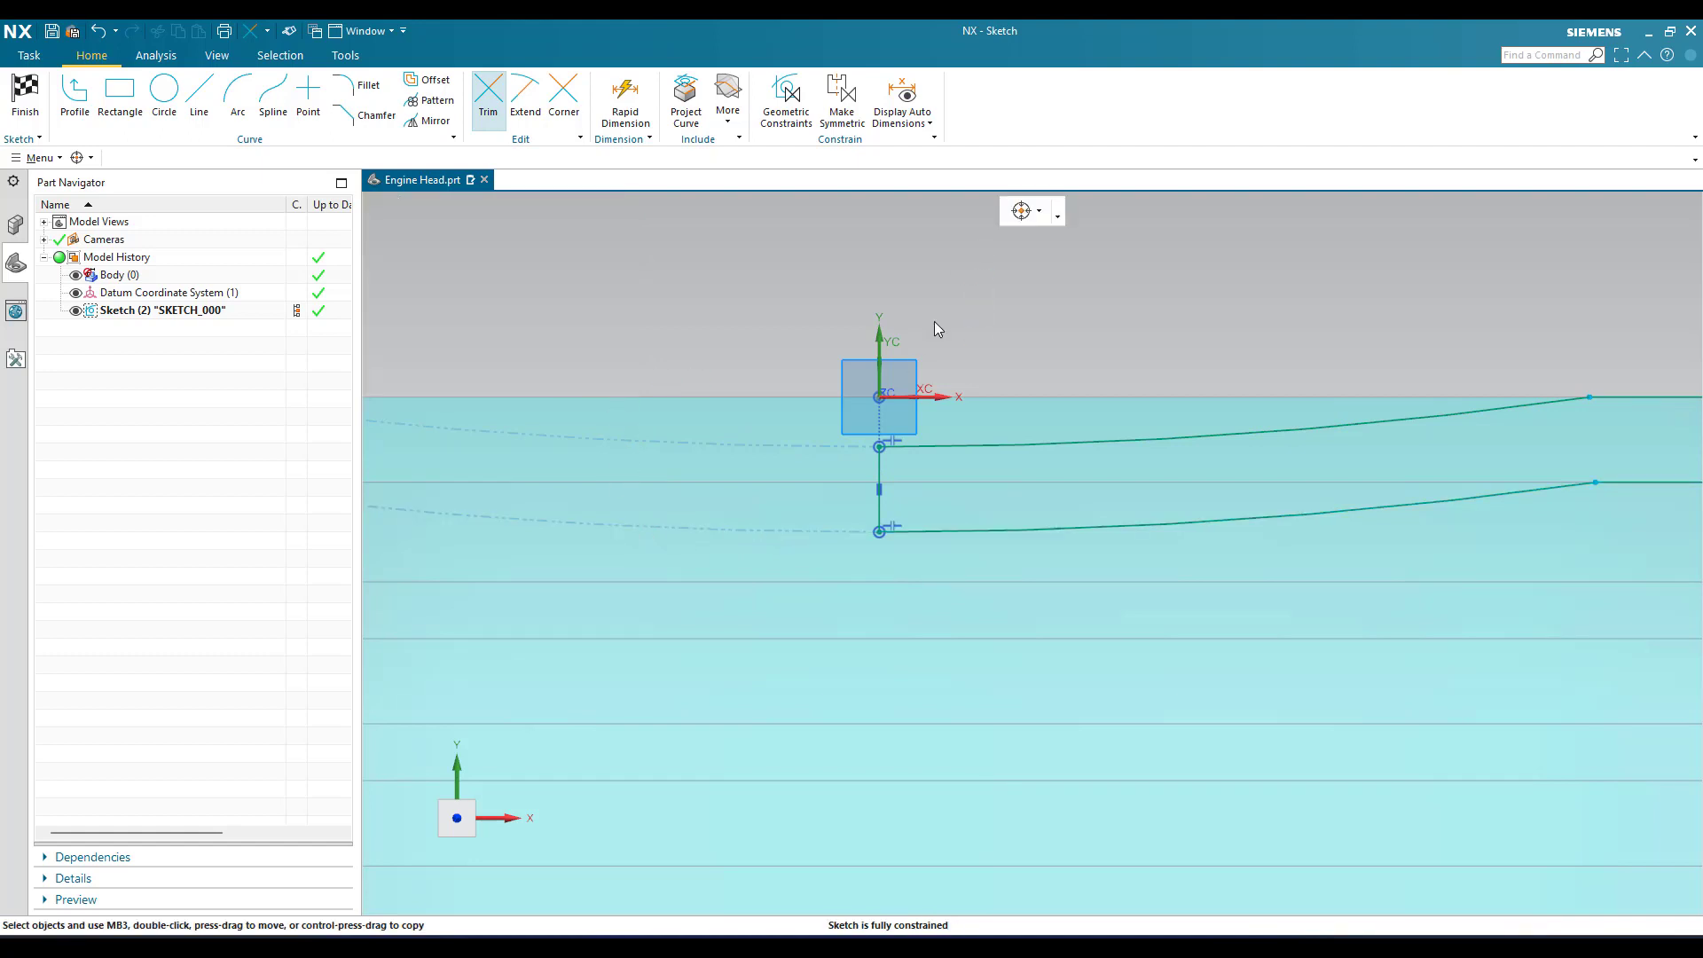
pyautogui.hotkey('ctrl', 'f')
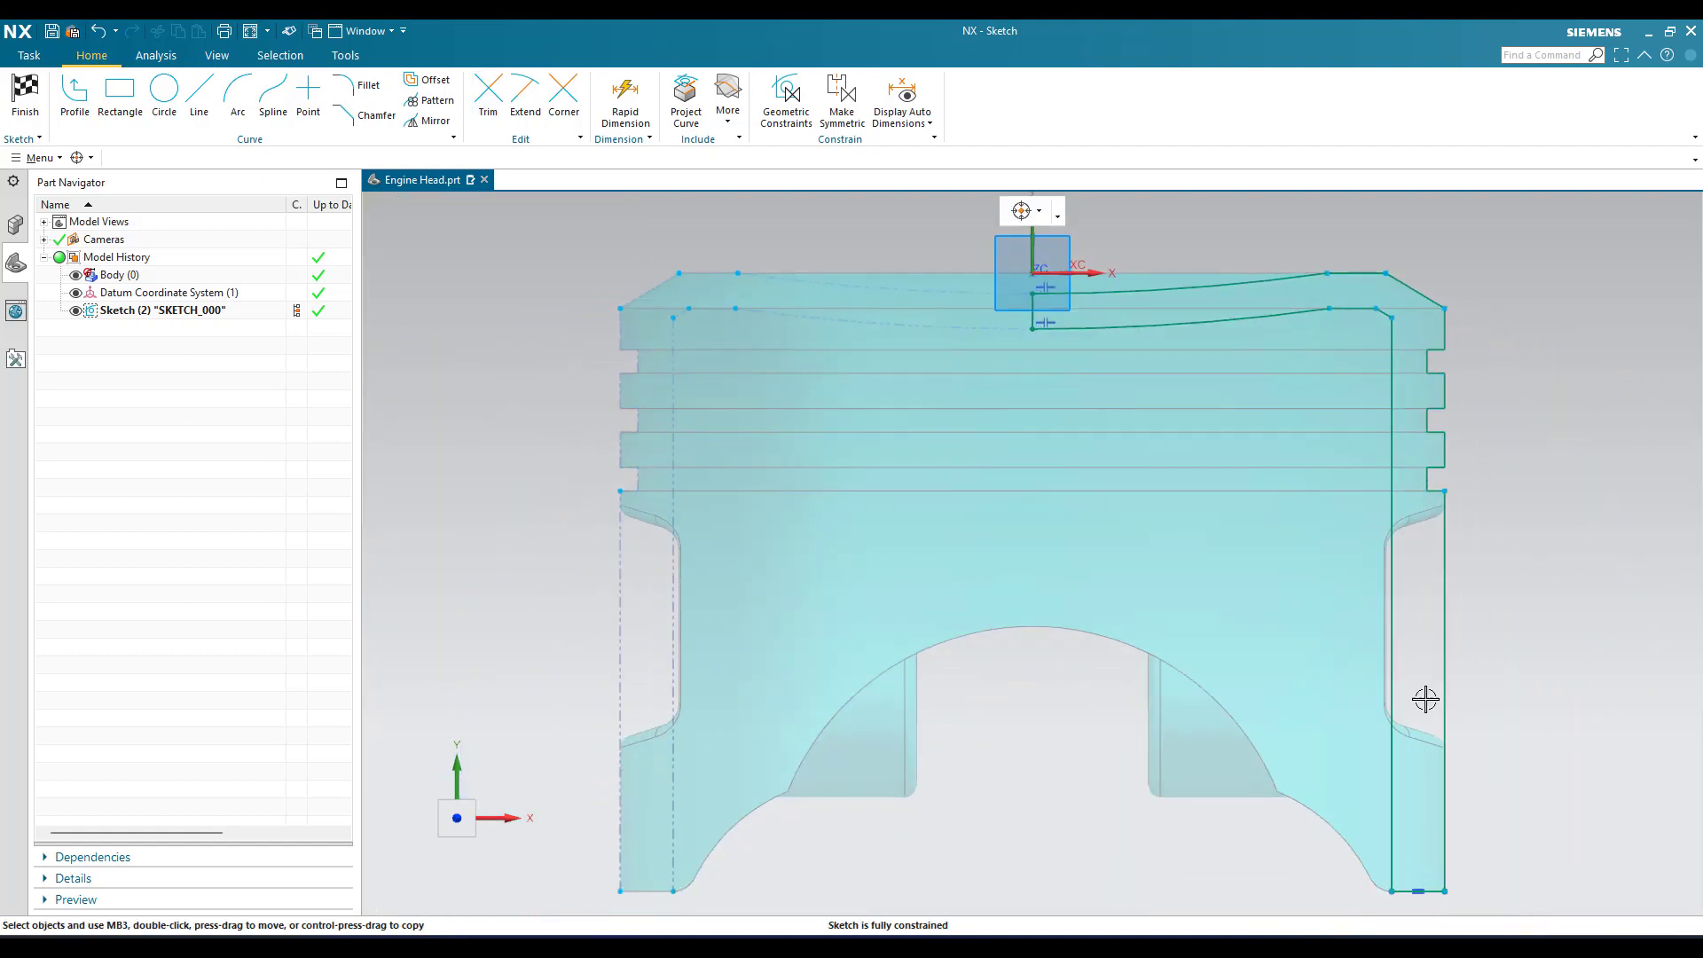
# - Finish the sketch and revolve the half-profile 360° about the vertical axis at the origin
pyautogui.click(19, 89)
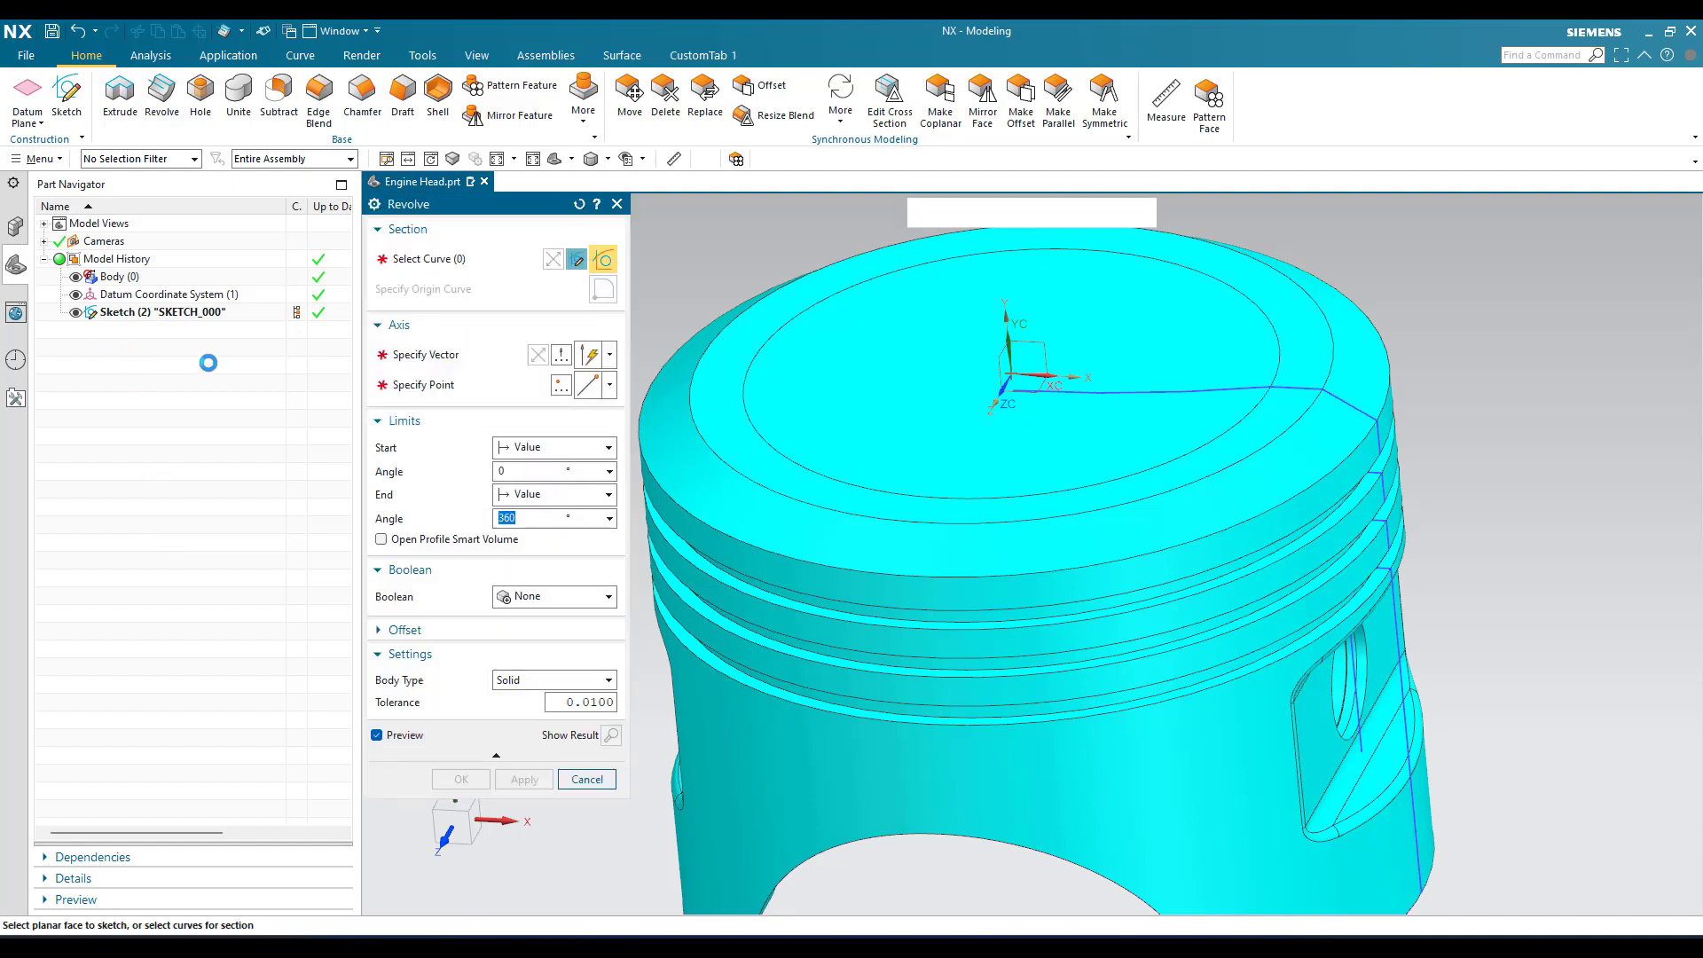
pyautogui.click(441, 357)
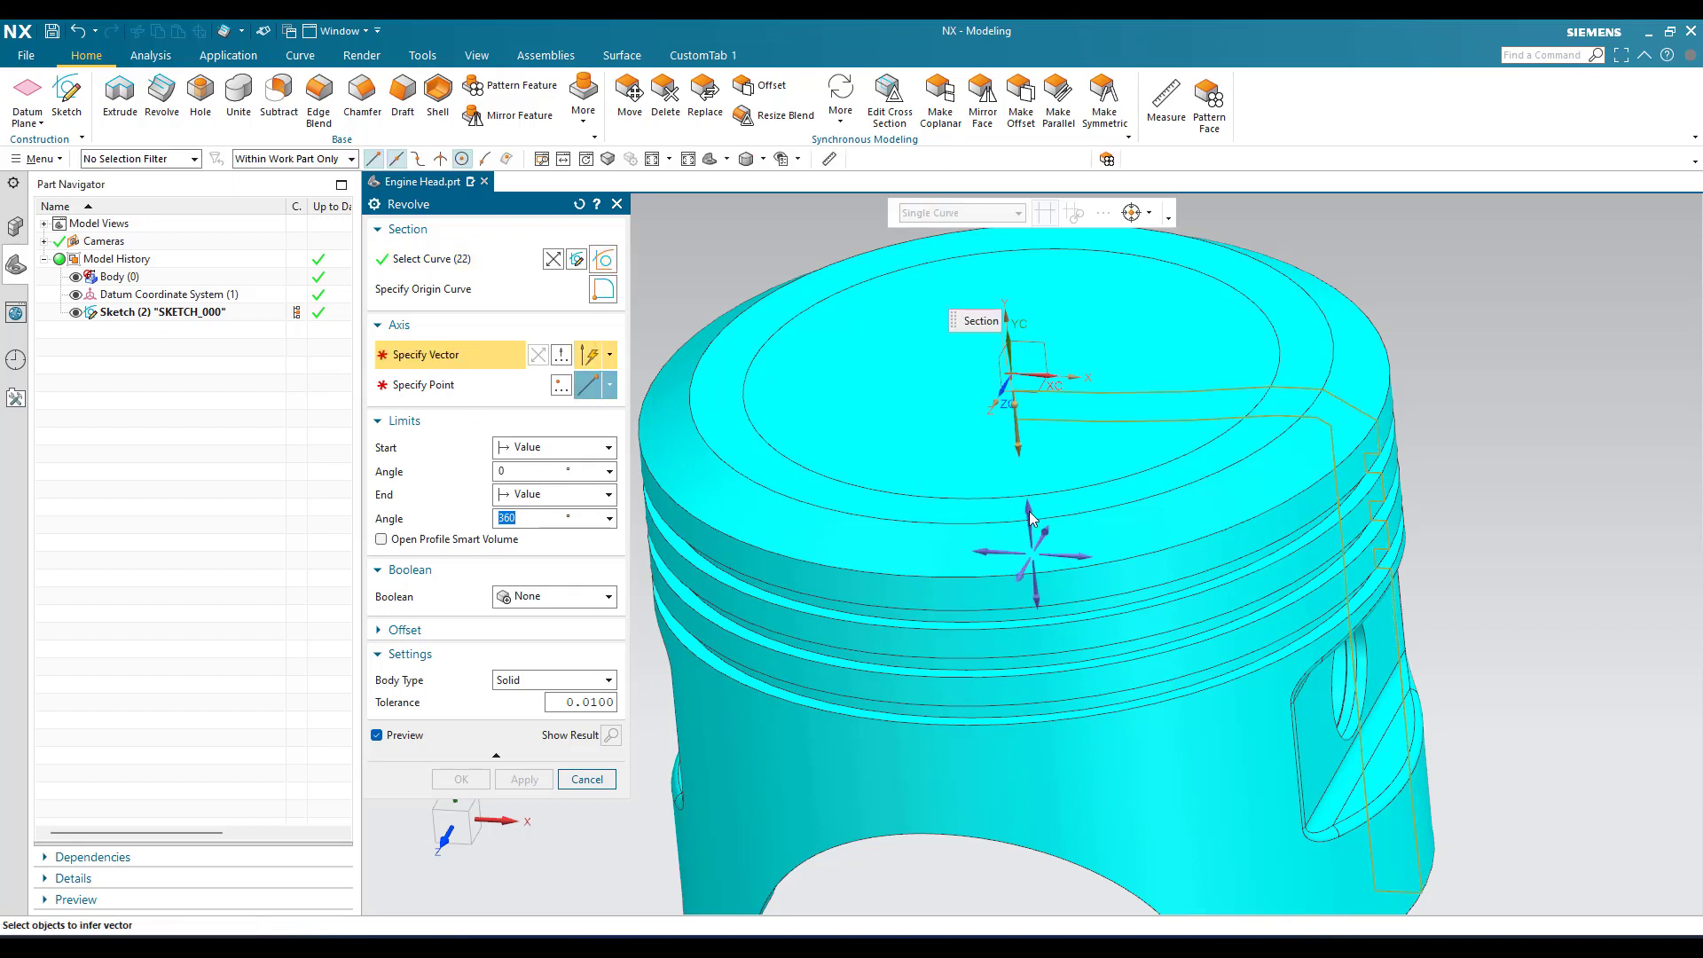
pyautogui.click(1032, 519)
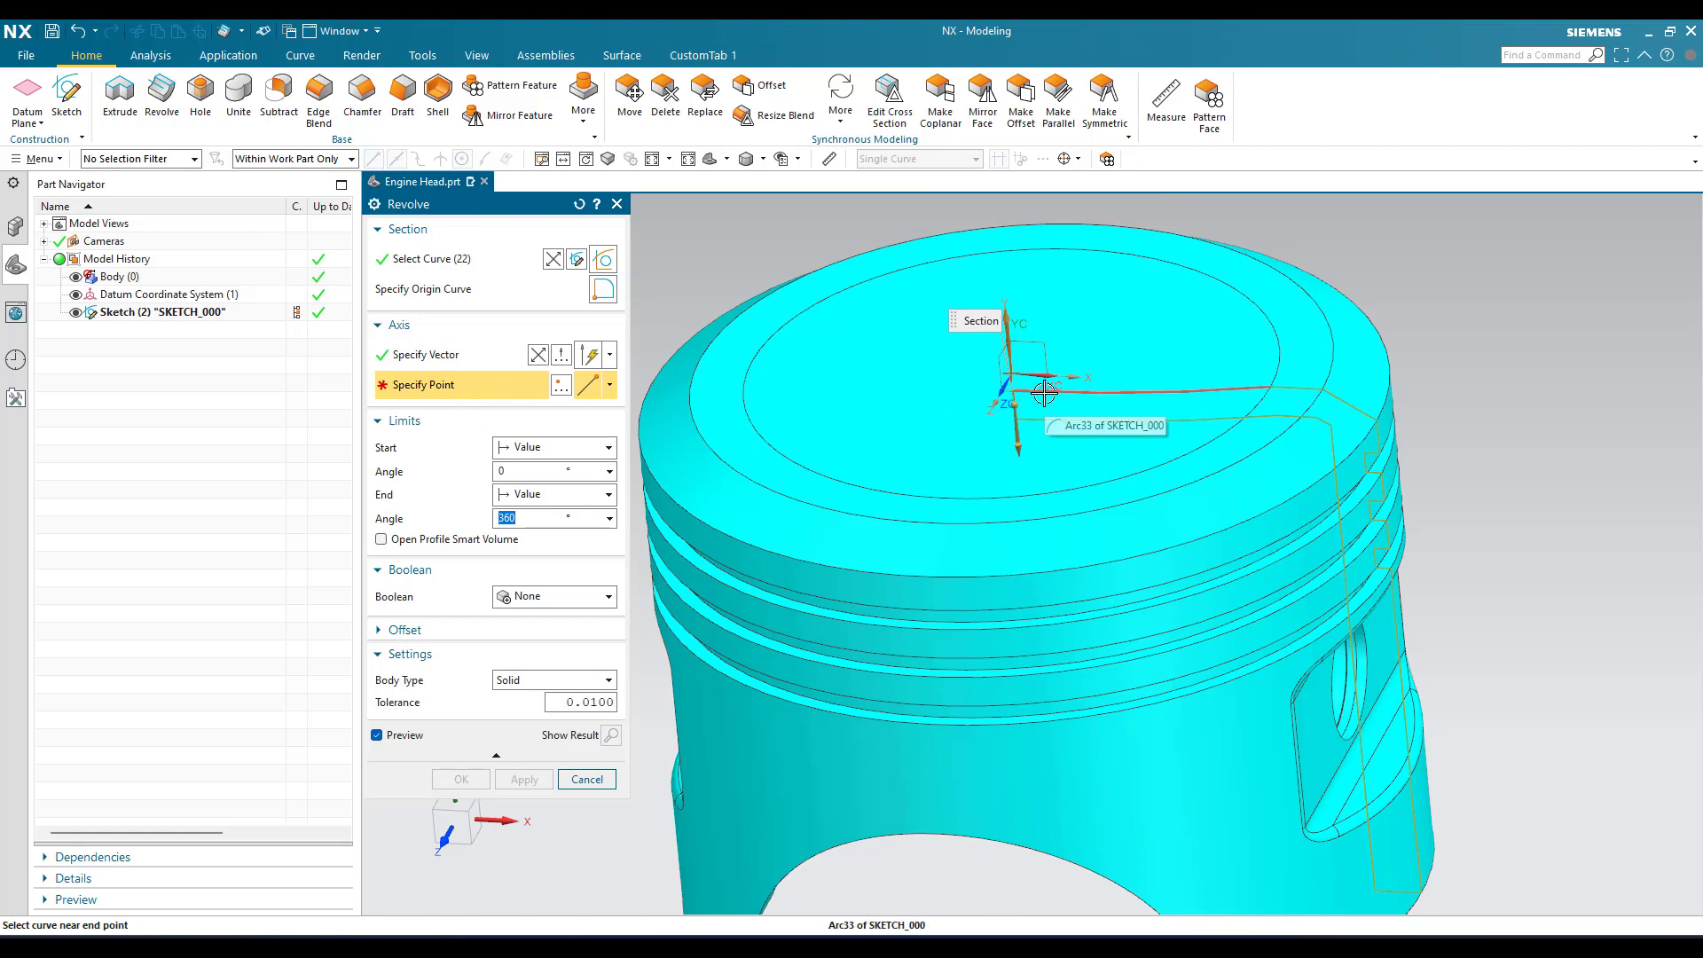
pyautogui.click(1016, 405)
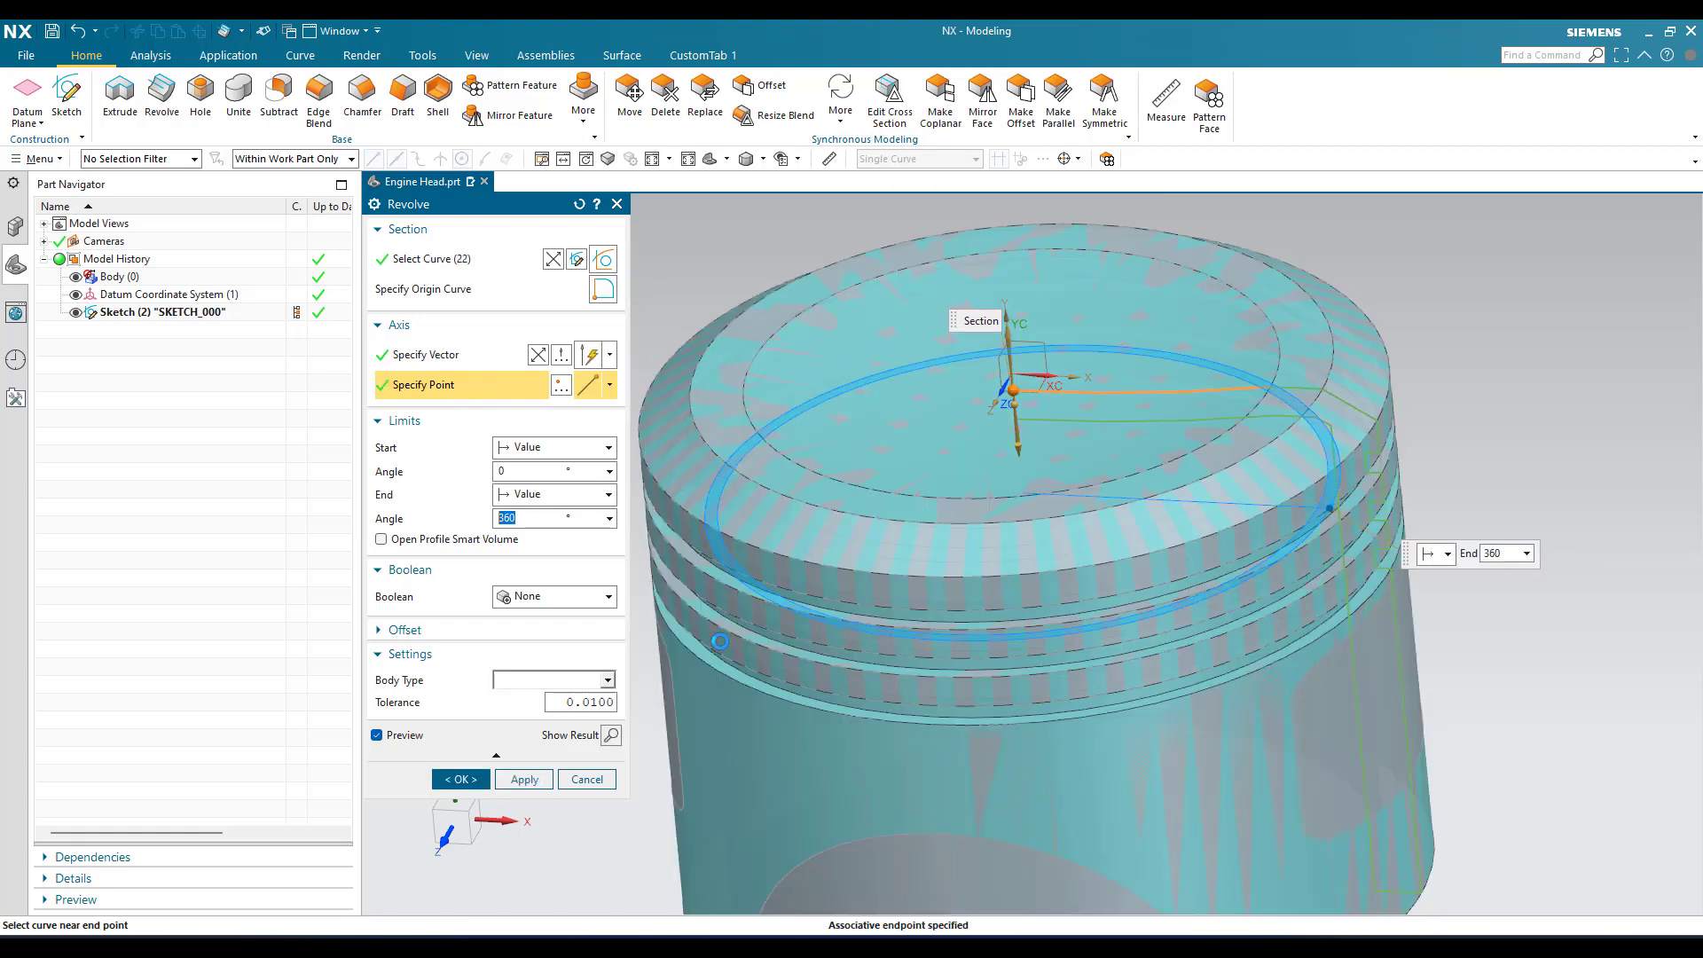
pyautogui.scroll(-3, 1029, 416)
pyautogui.click(462, 781)
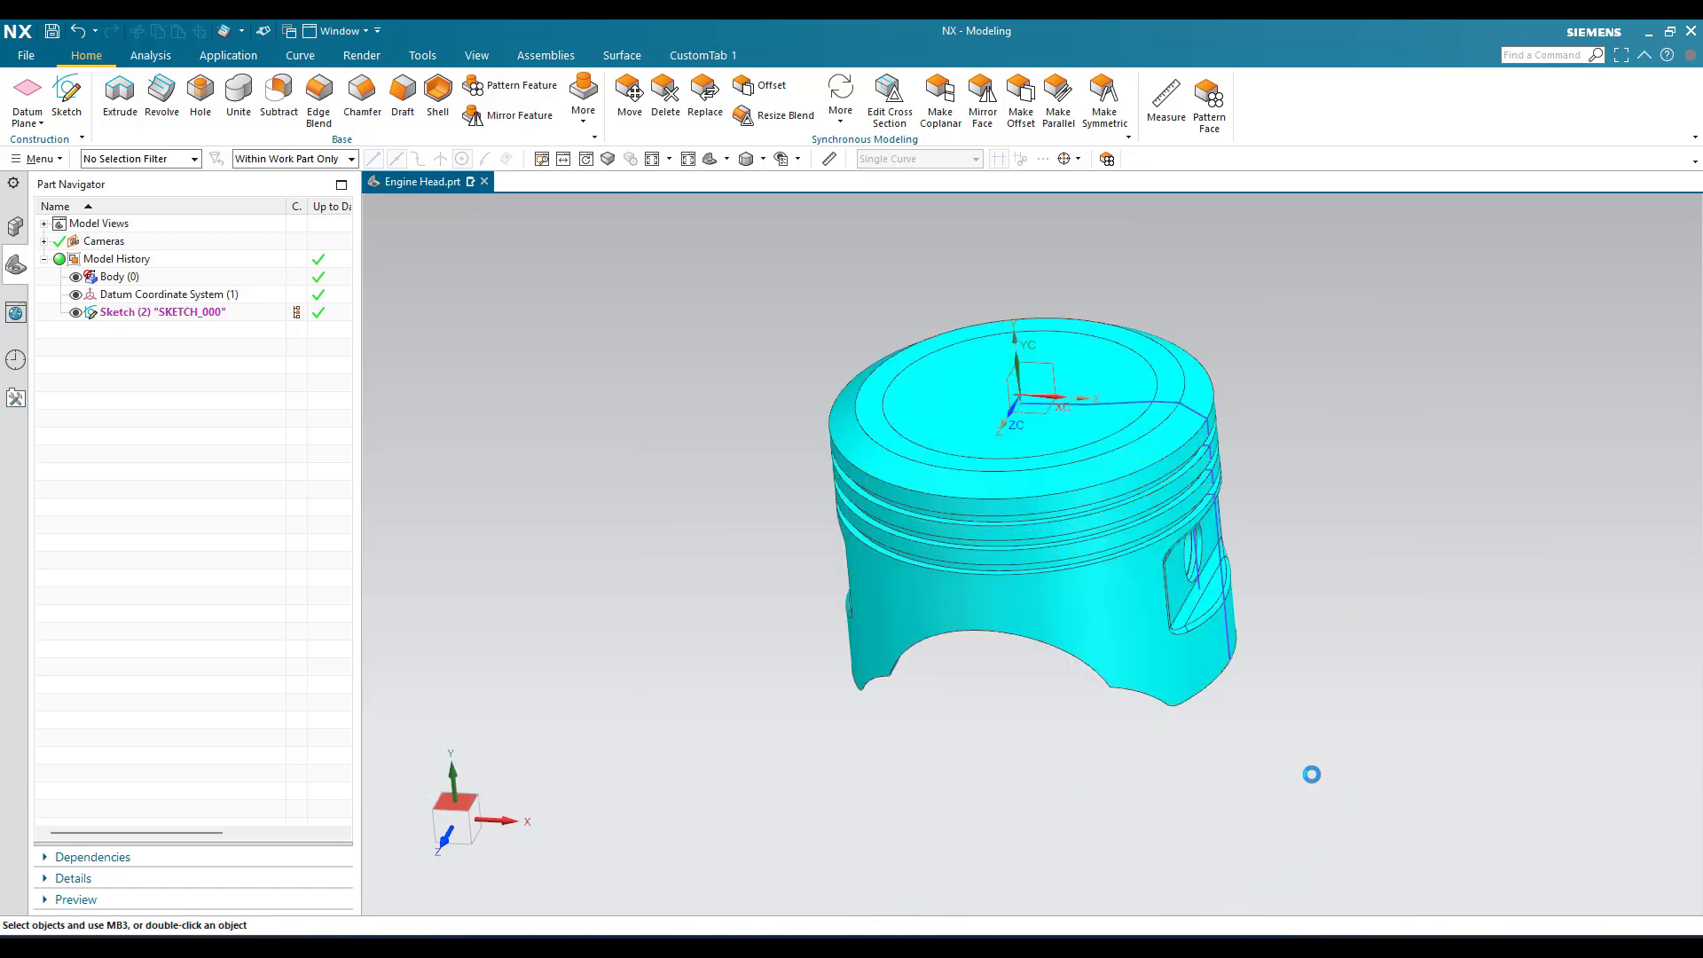
# - Hide the Revolve (3) body and start a new sketch
pyautogui.moveTo(1148, 723); pyautogui.dragTo(1084, 589, button='middle')
pyautogui.click(1067, 675)
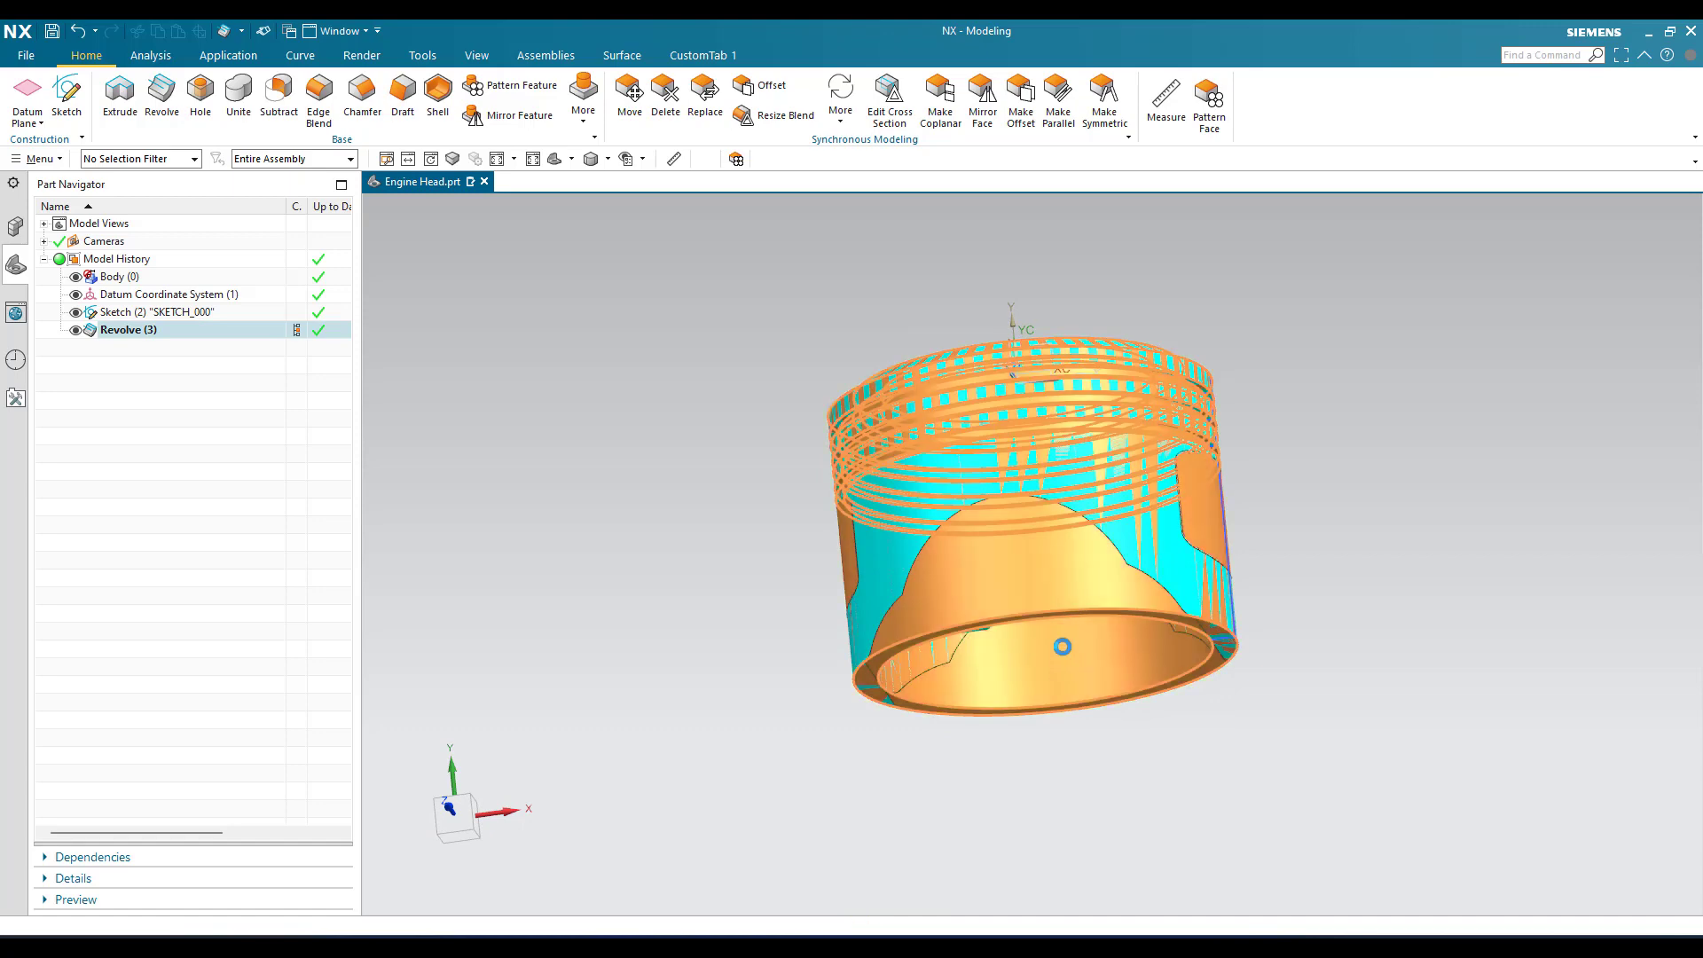
pyautogui.hotkey('ctrl', 'b')
pyautogui.scroll(3, 1059, 641)
pyautogui.scroll(-2, 1042, 623)
pyautogui.moveTo(1029, 649)
pyautogui.mouseDown(button='middle')
pyautogui.moveTo(969, 618)
pyautogui.moveTo(1002, 612)
pyautogui.mouseUp(button='middle')
pyautogui.scroll(4, 949, 578)
pyautogui.scroll(-4, 970, 604)
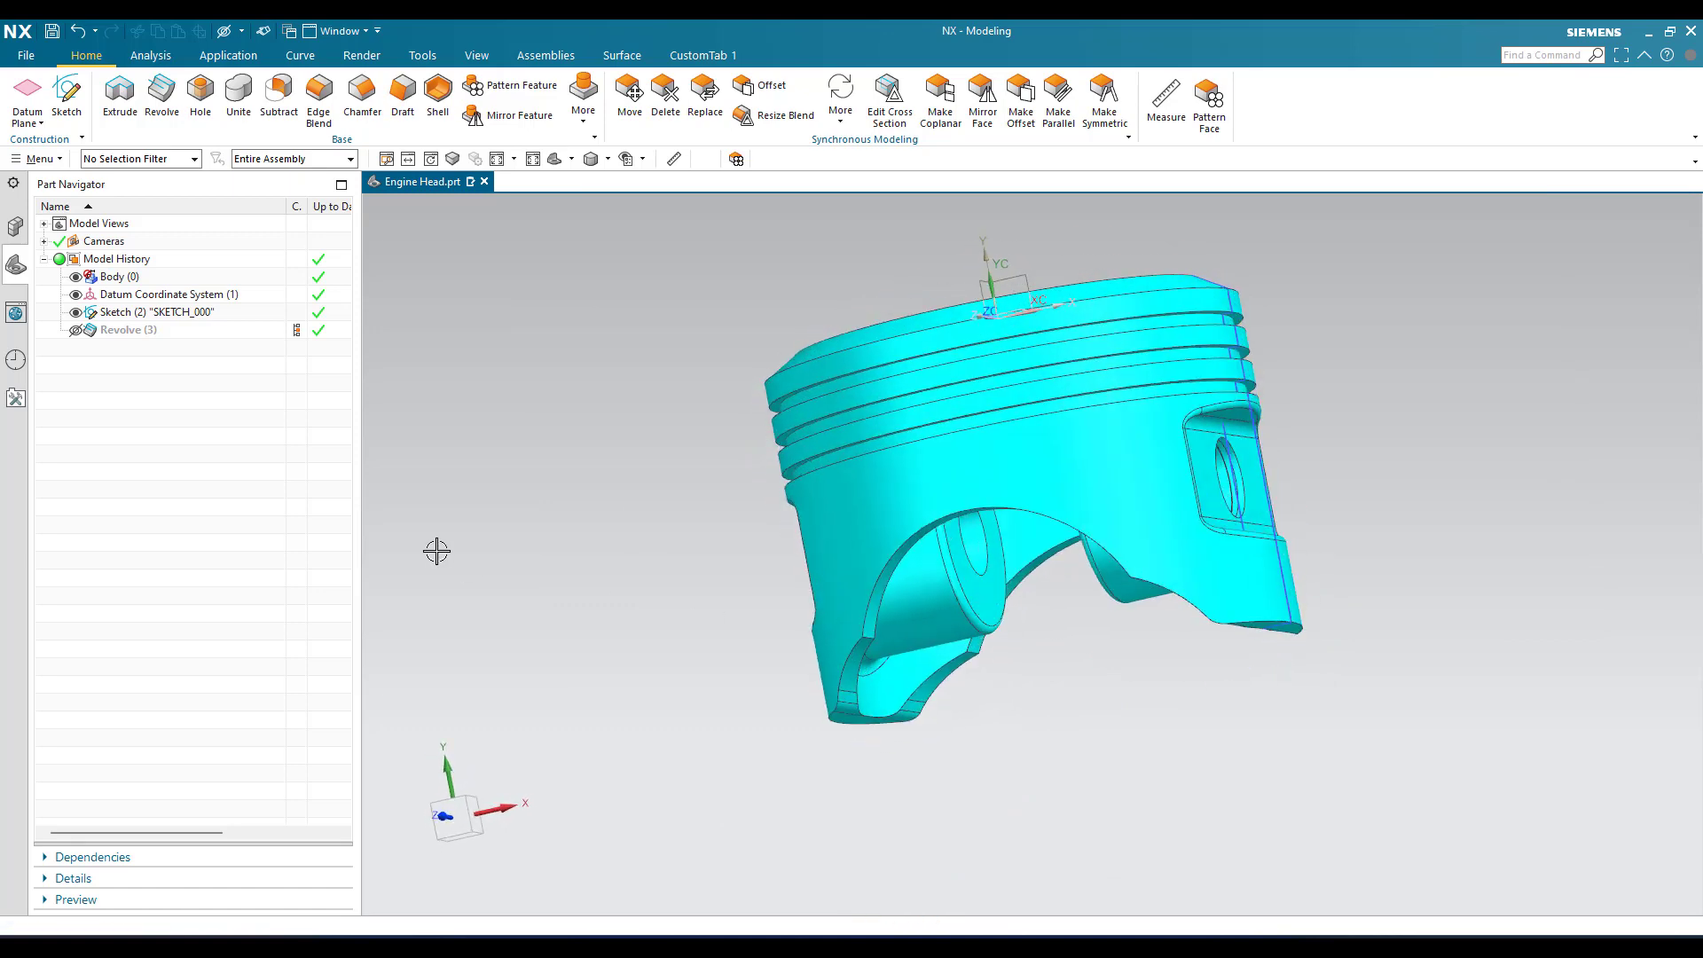
pyautogui.click(78, 97)
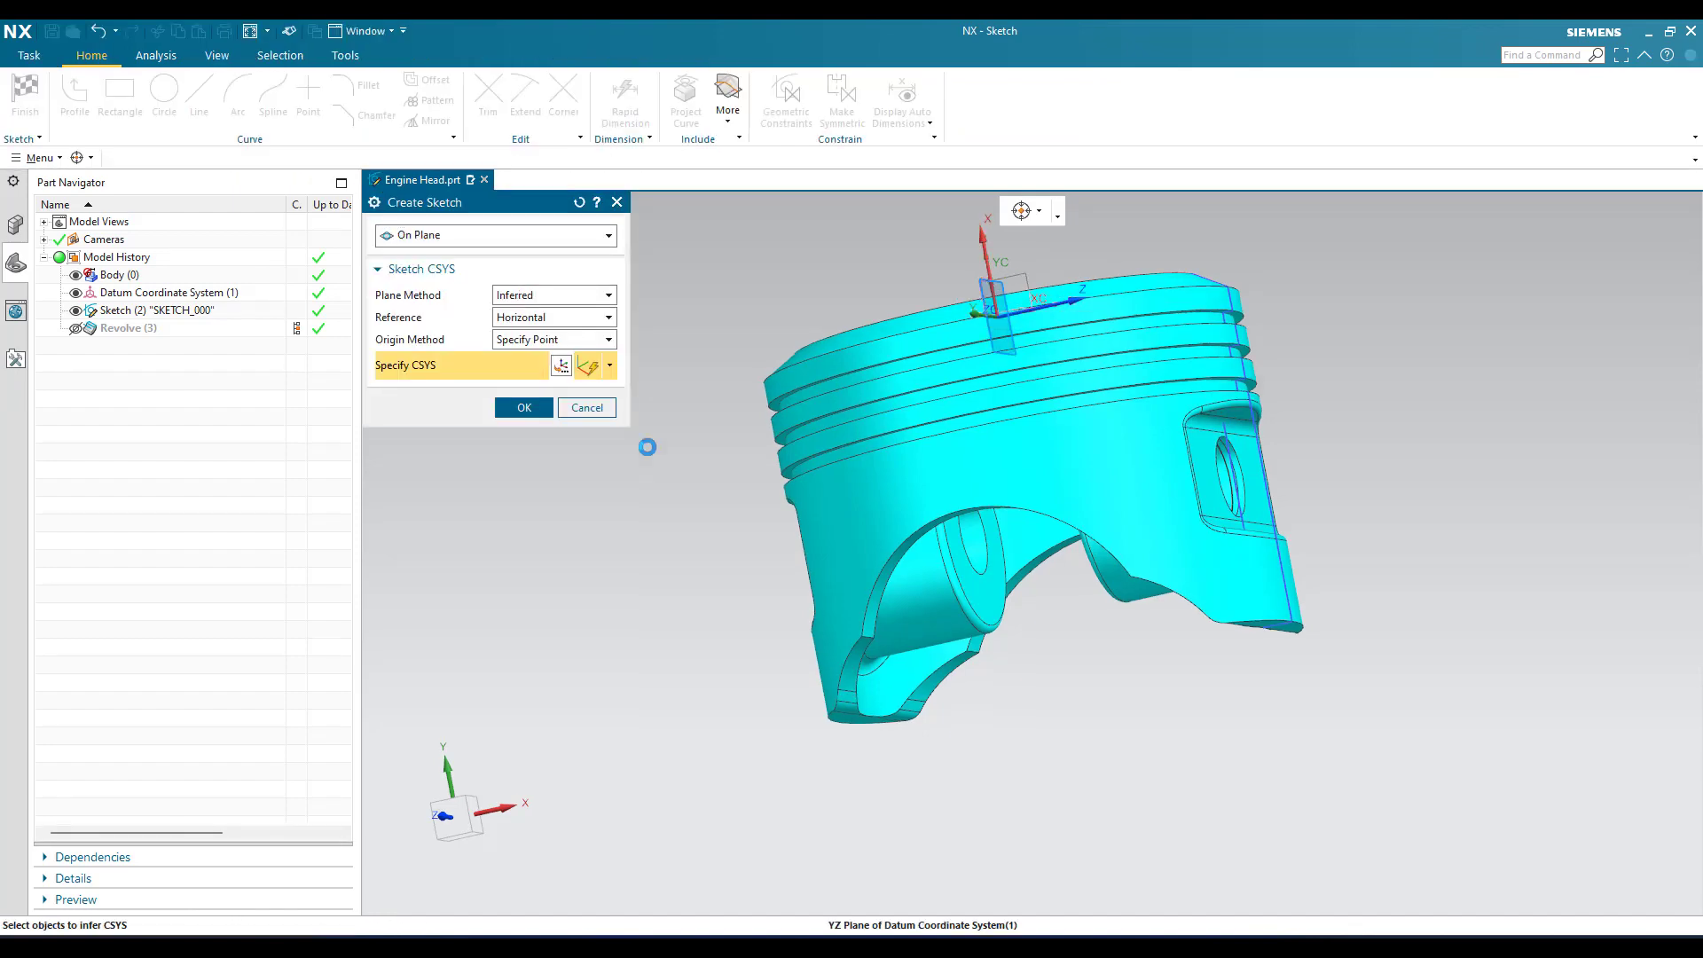
# - Place SKETCH_001 on the YZ plane and project the piston's circular edge into it
pyautogui.click(522, 408)
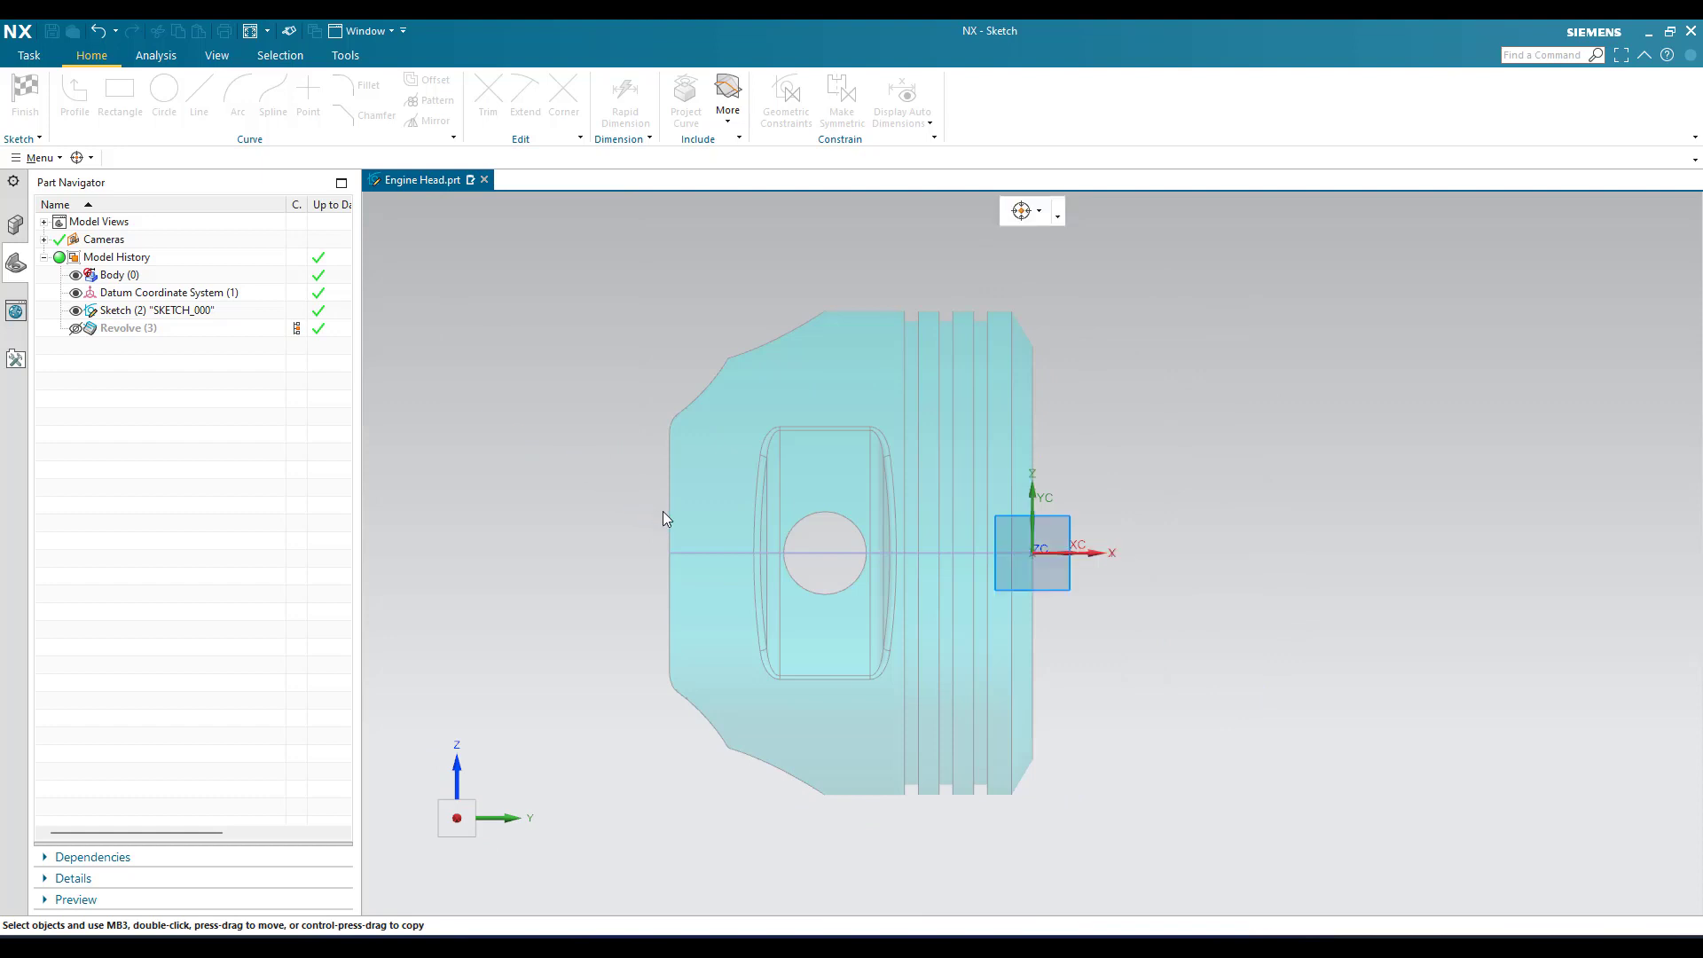
pyautogui.press('Escape')
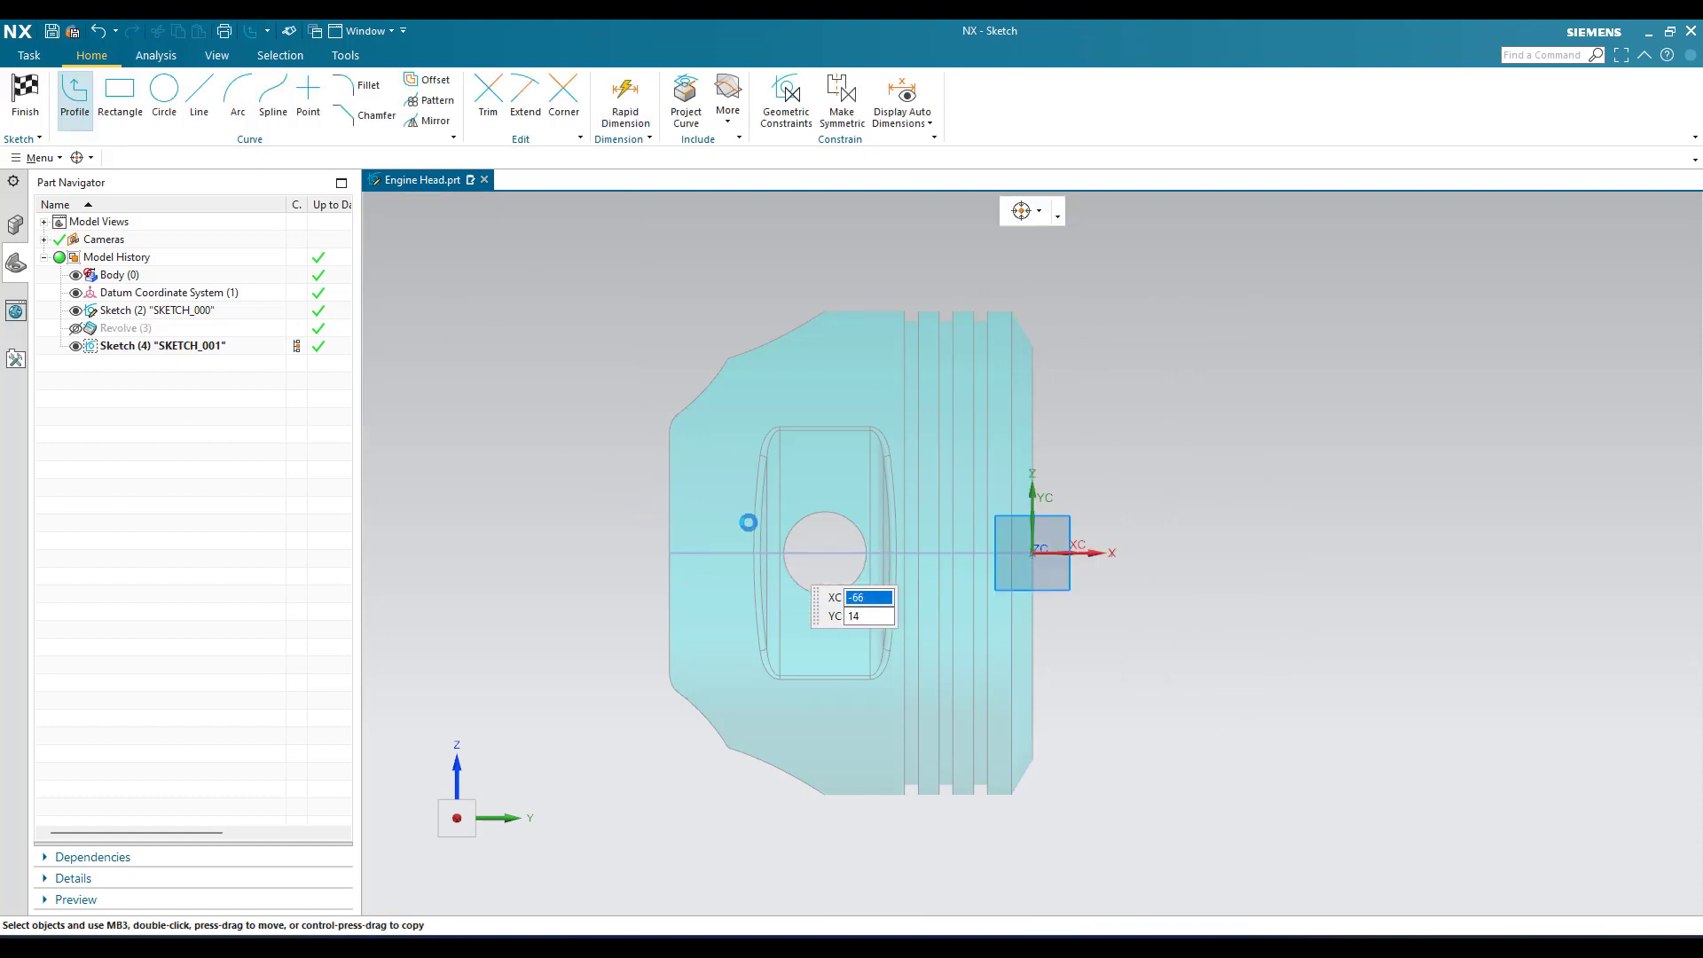
pyautogui.scroll(-2, 749, 521)
pyautogui.moveTo(667, 431); pyautogui.dragTo(946, 559, button='middle')
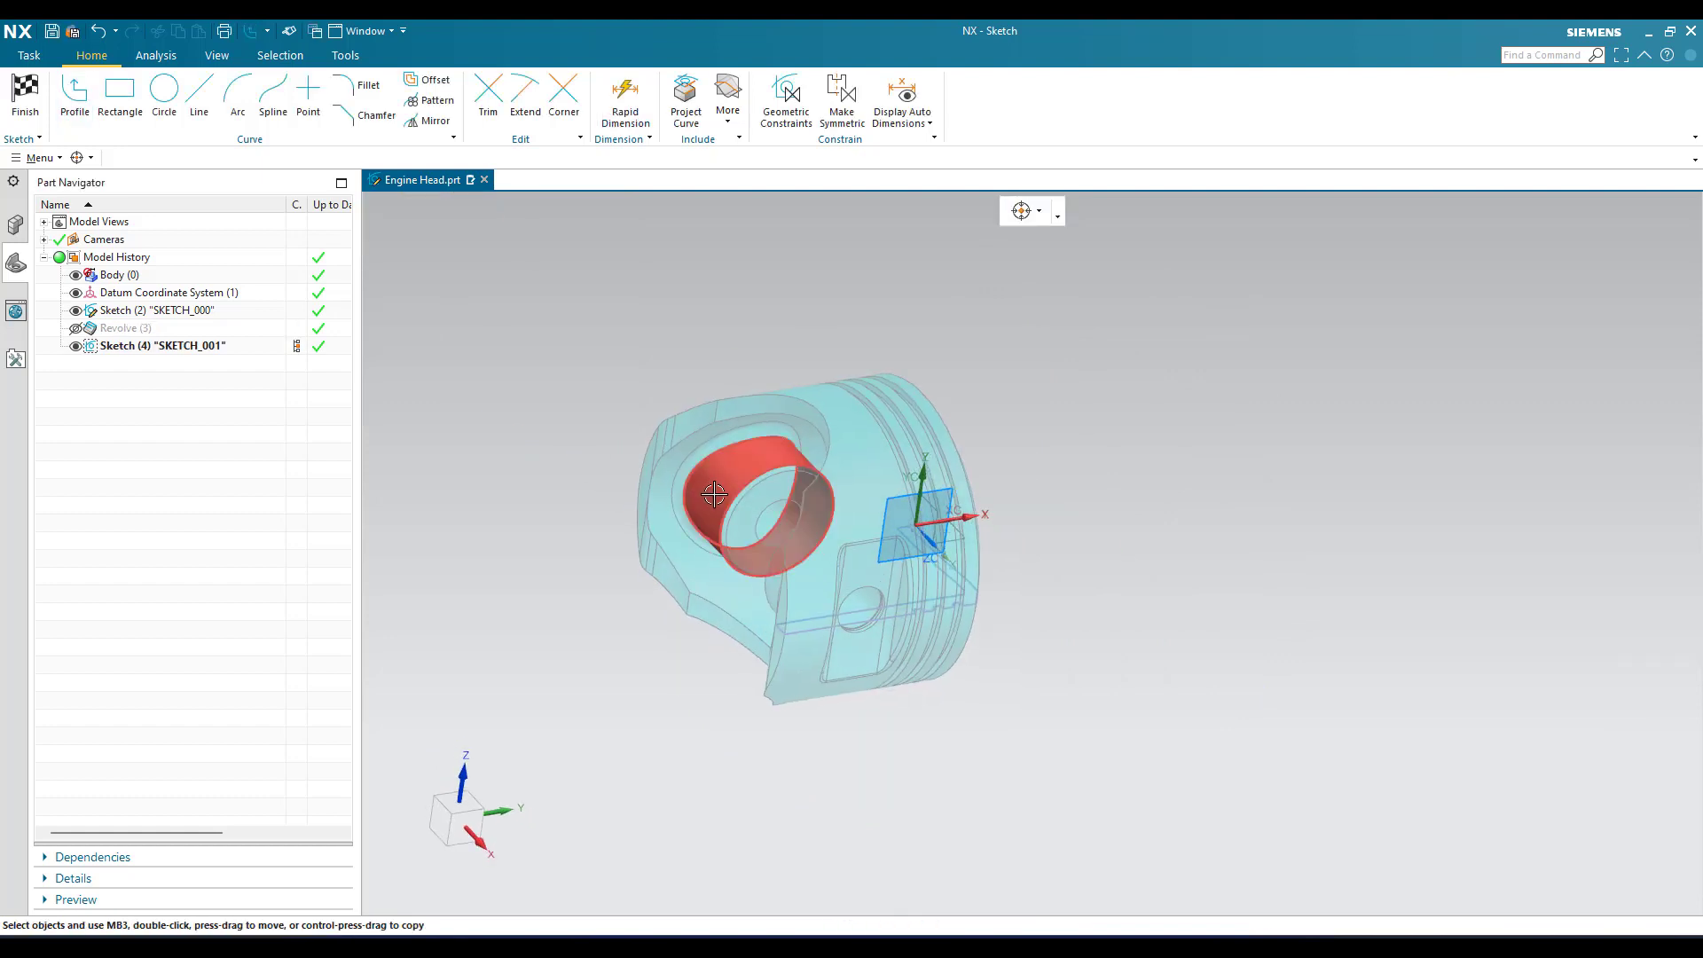
pyautogui.scroll(3, 946, 559)
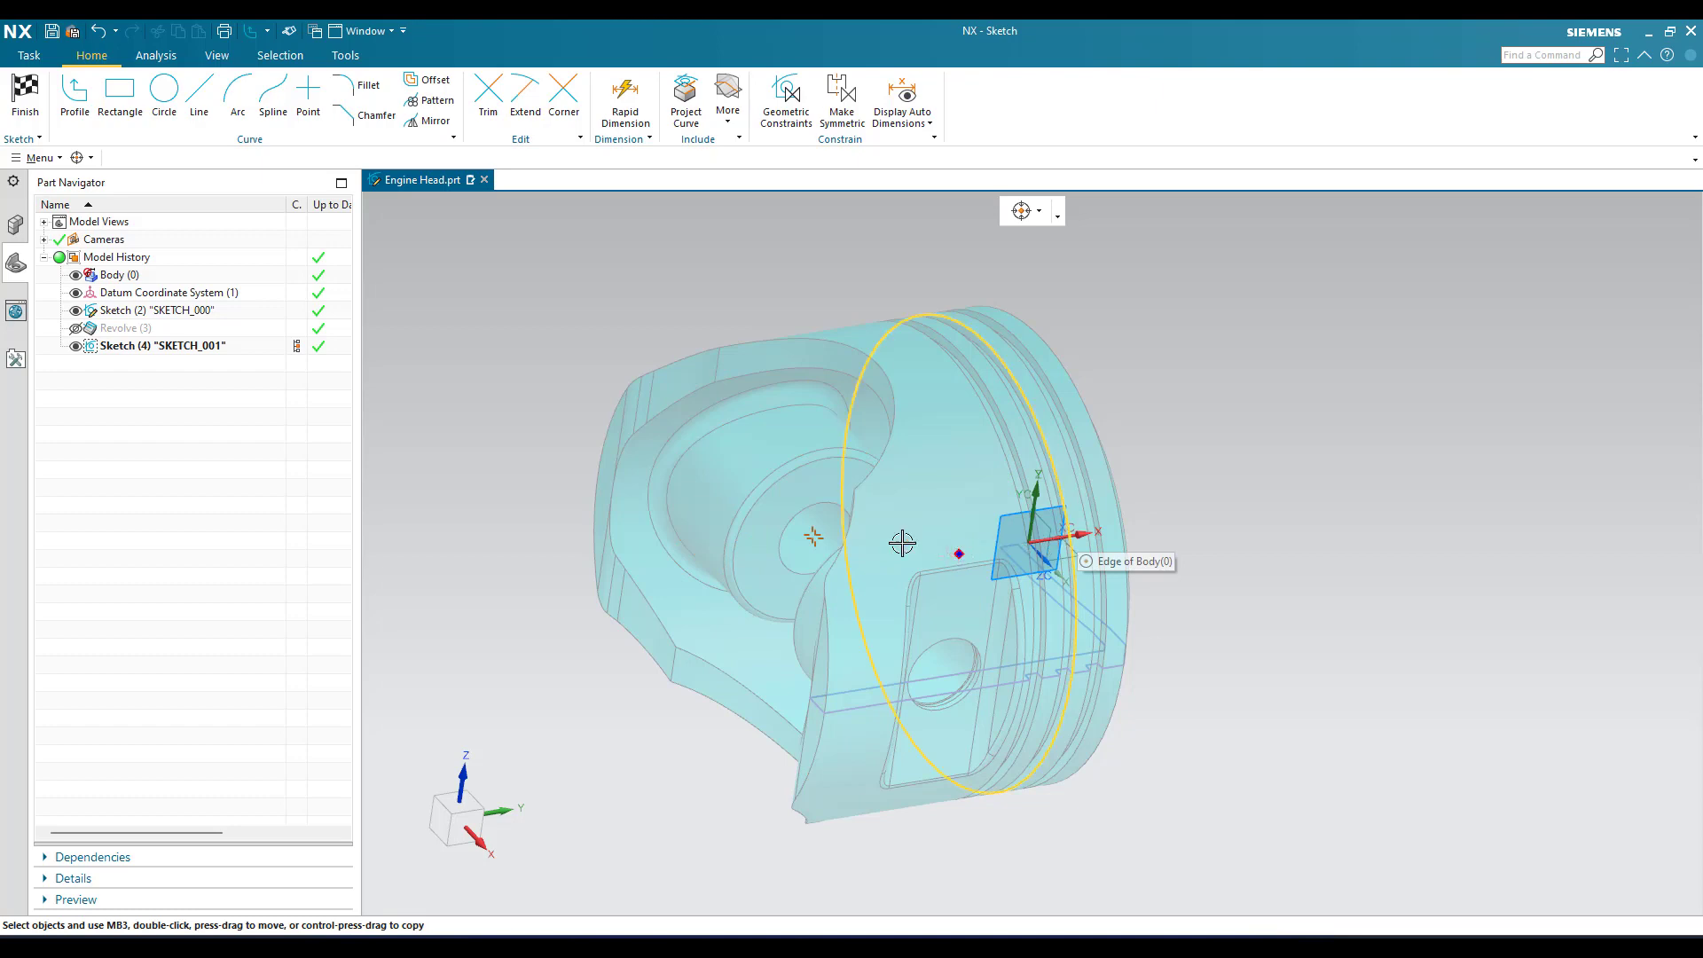
pyautogui.click(687, 103)
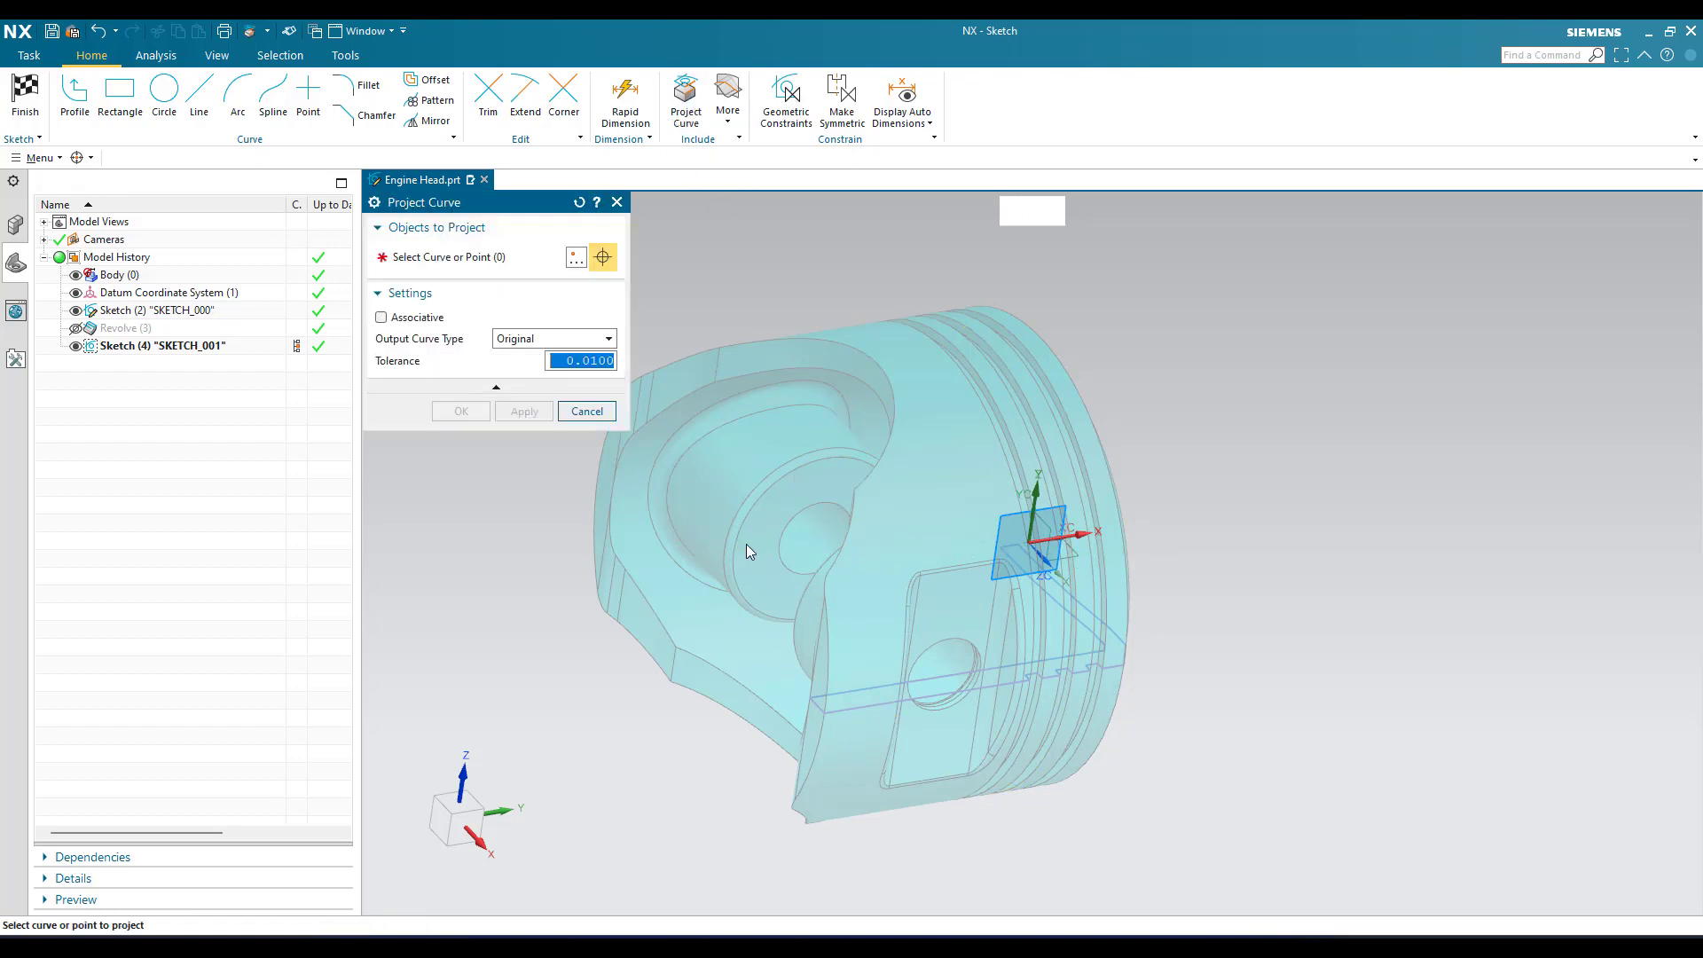
pyautogui.scroll(5, 746, 544)
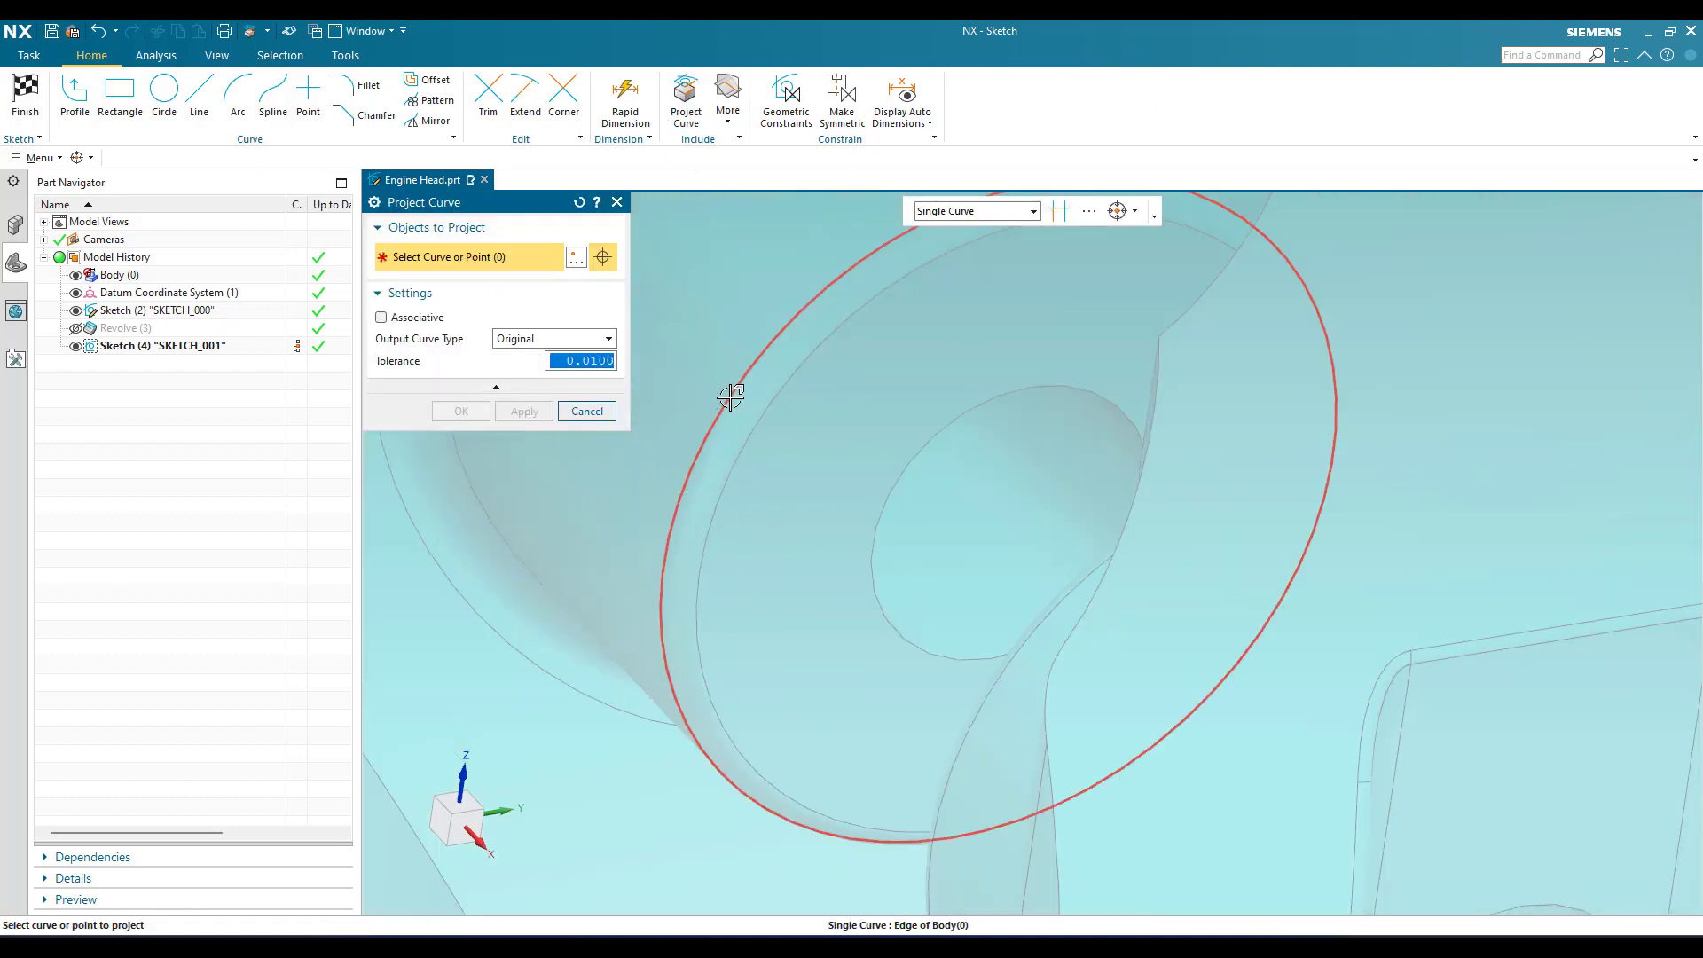
pyautogui.click(835, 510)
pyautogui.scroll(-2, 836, 509)
pyautogui.click(458, 411)
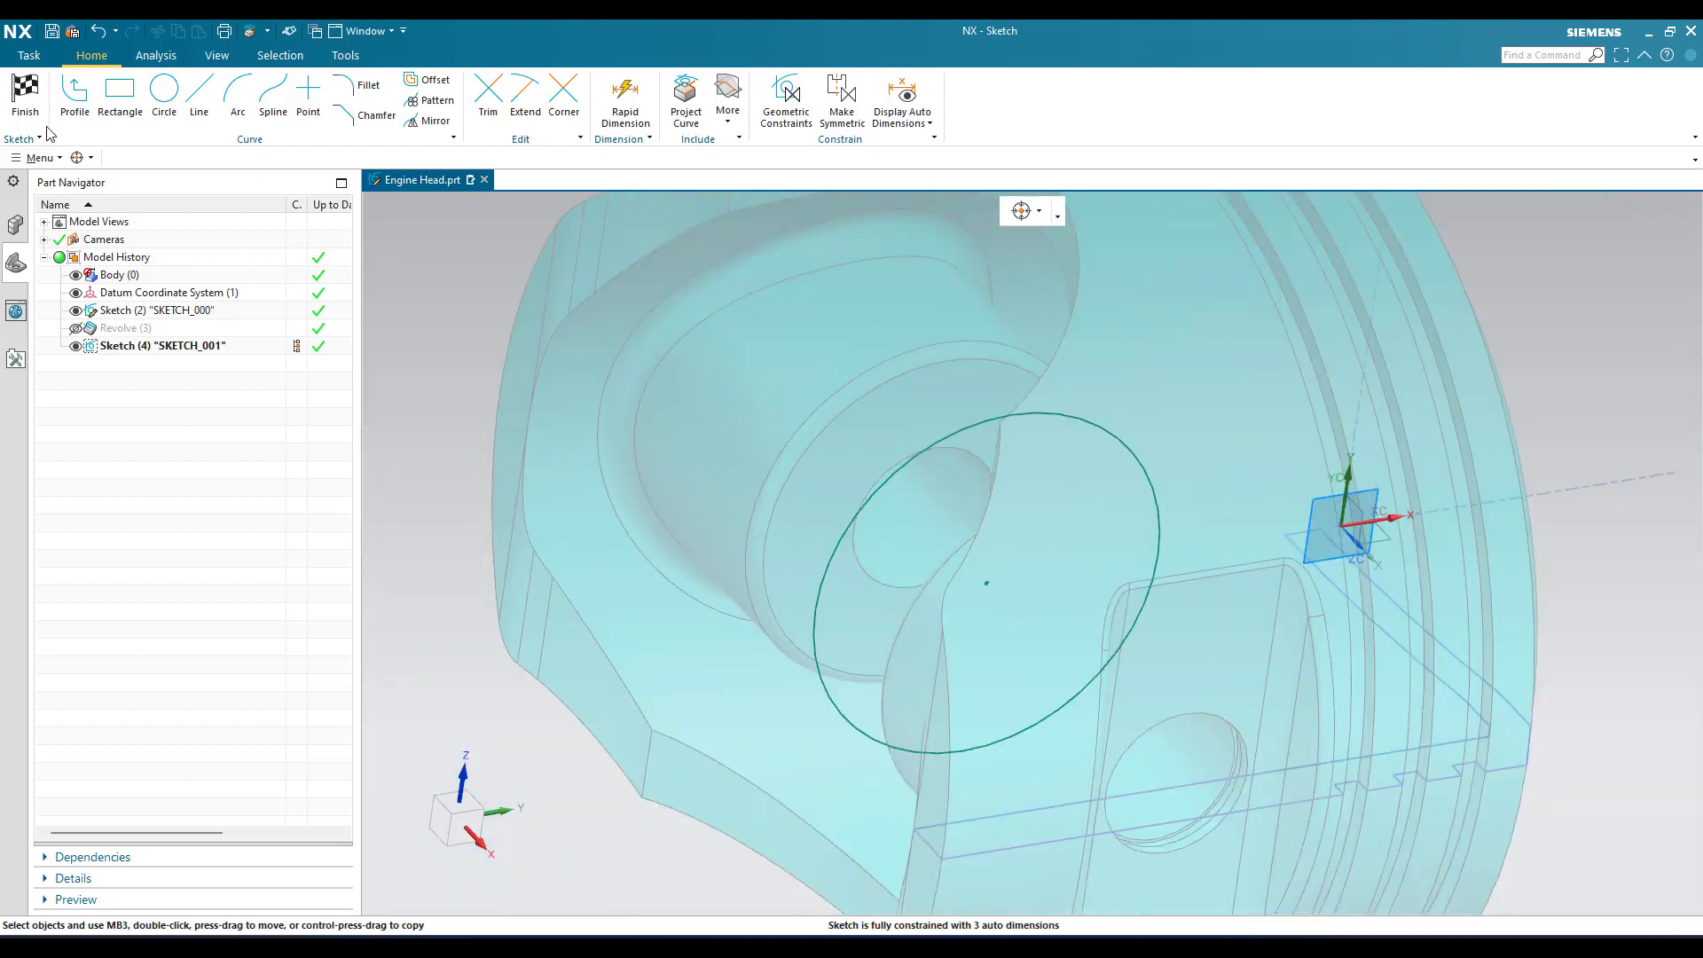
# - Finish SKETCH_001 and zoom out to see the whole piston
pyautogui.hotkey('ctrl', 'q')
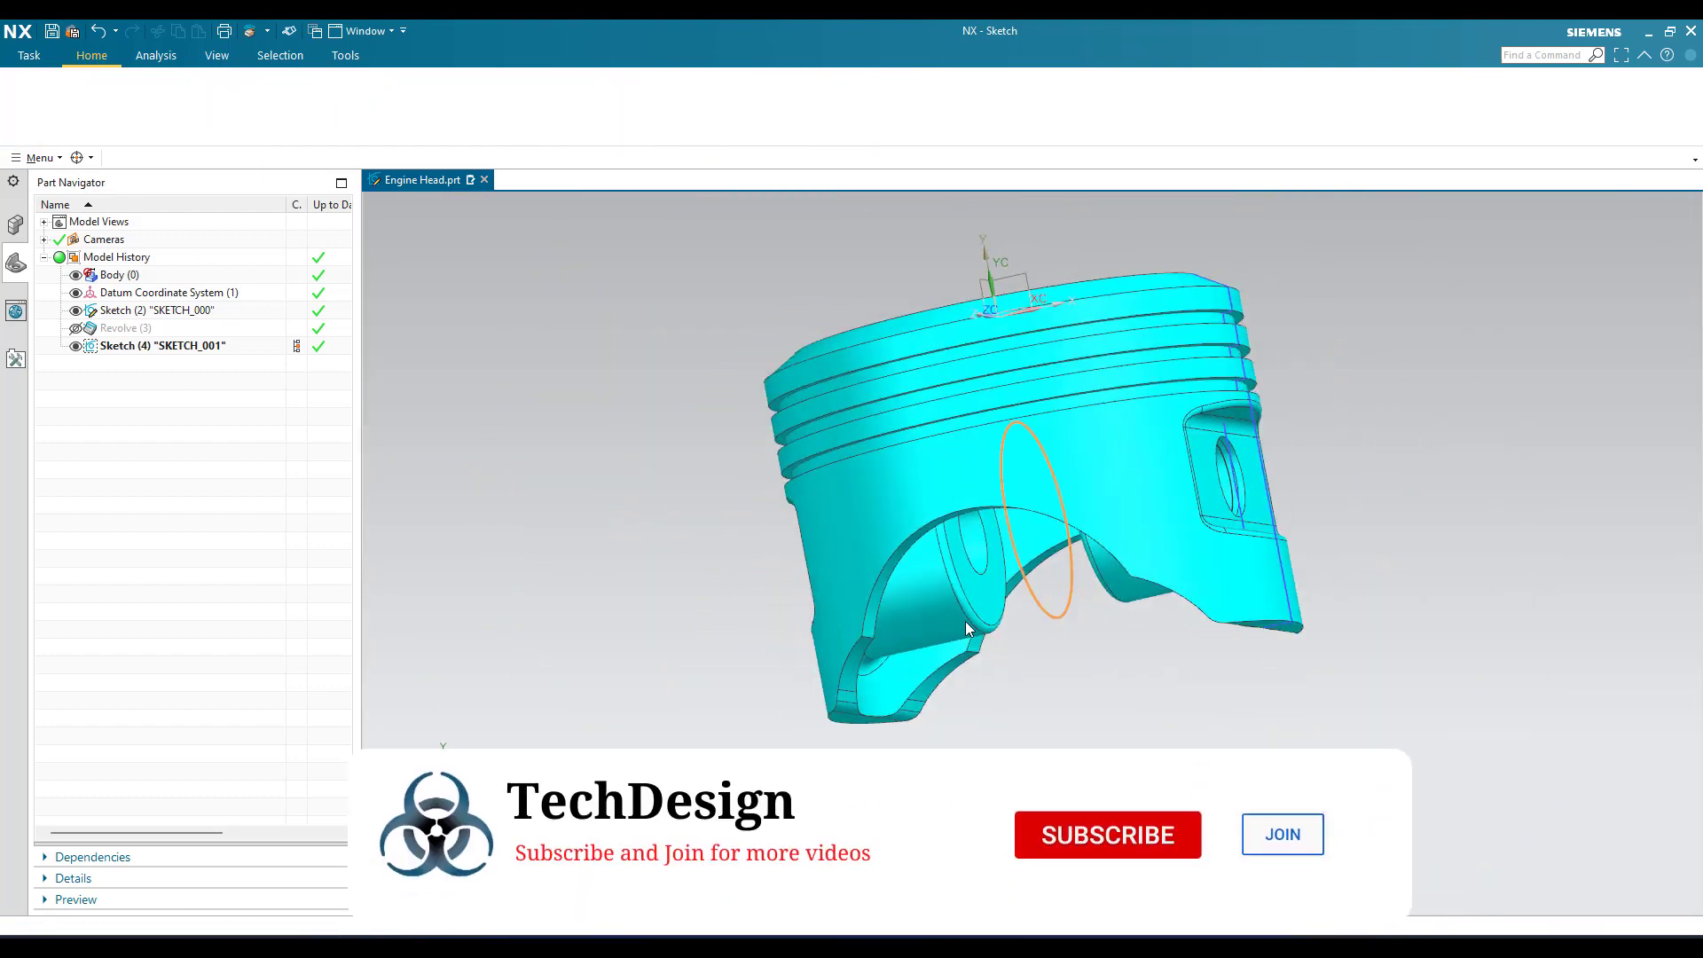
pyautogui.moveTo(983, 621); pyautogui.dragTo(1022, 607, button='middle')
pyautogui.scroll(5, 1019, 607)
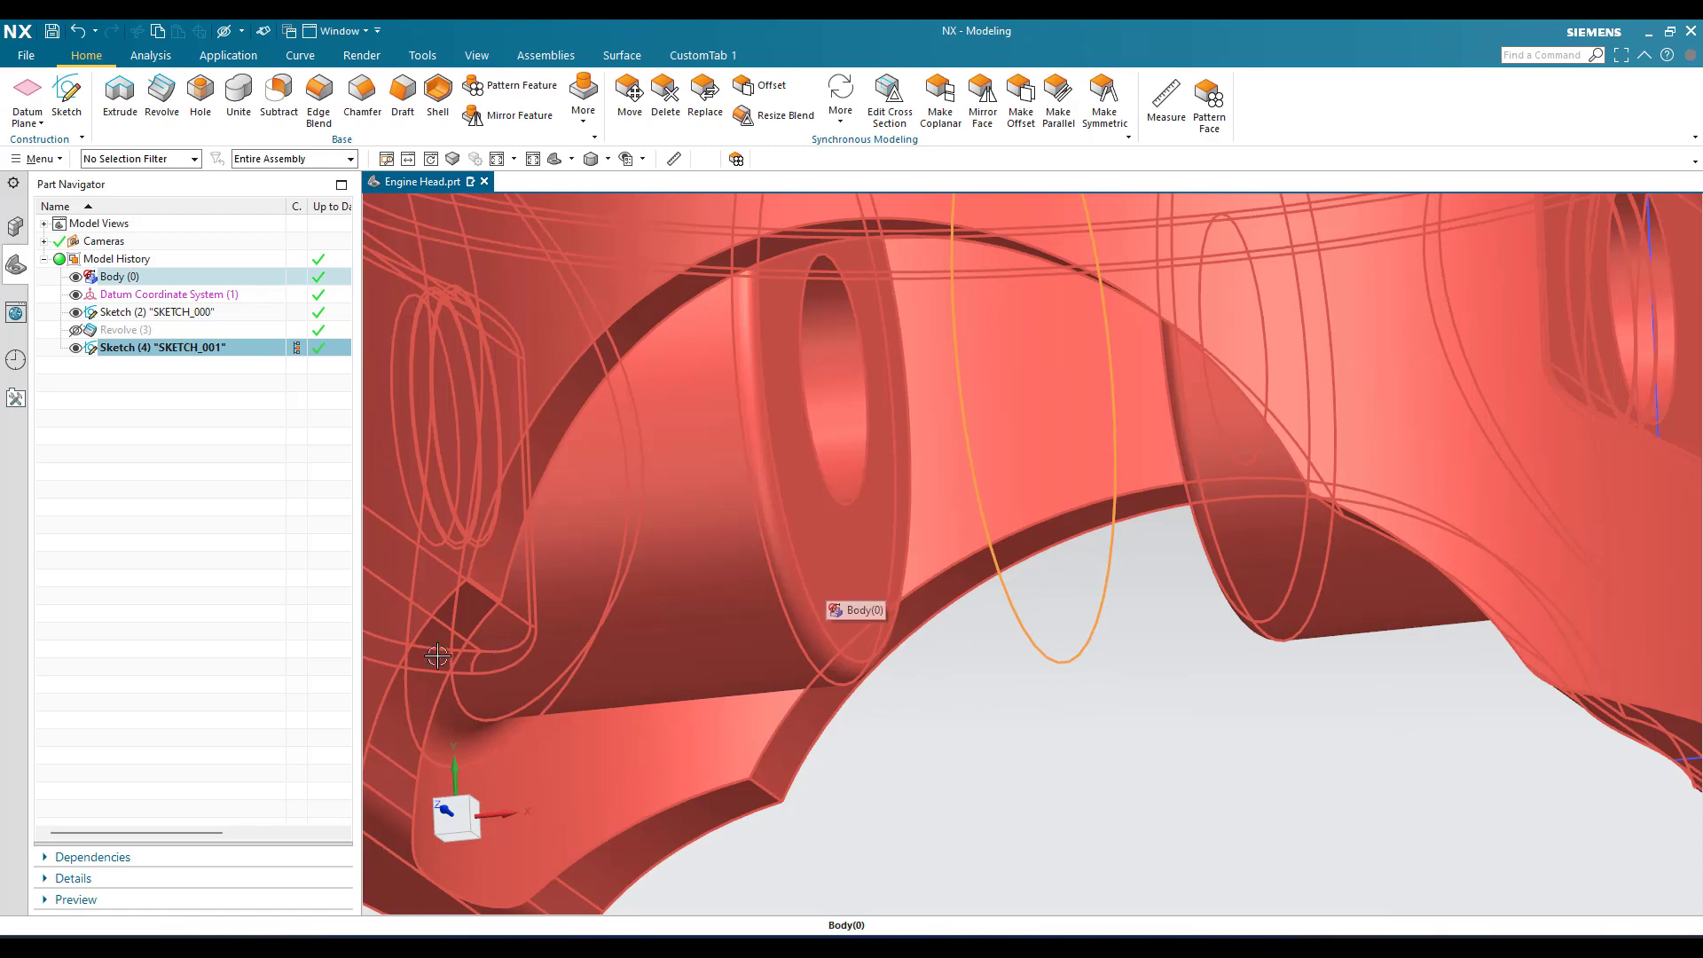
pyautogui.scroll(-5, 642, 635)
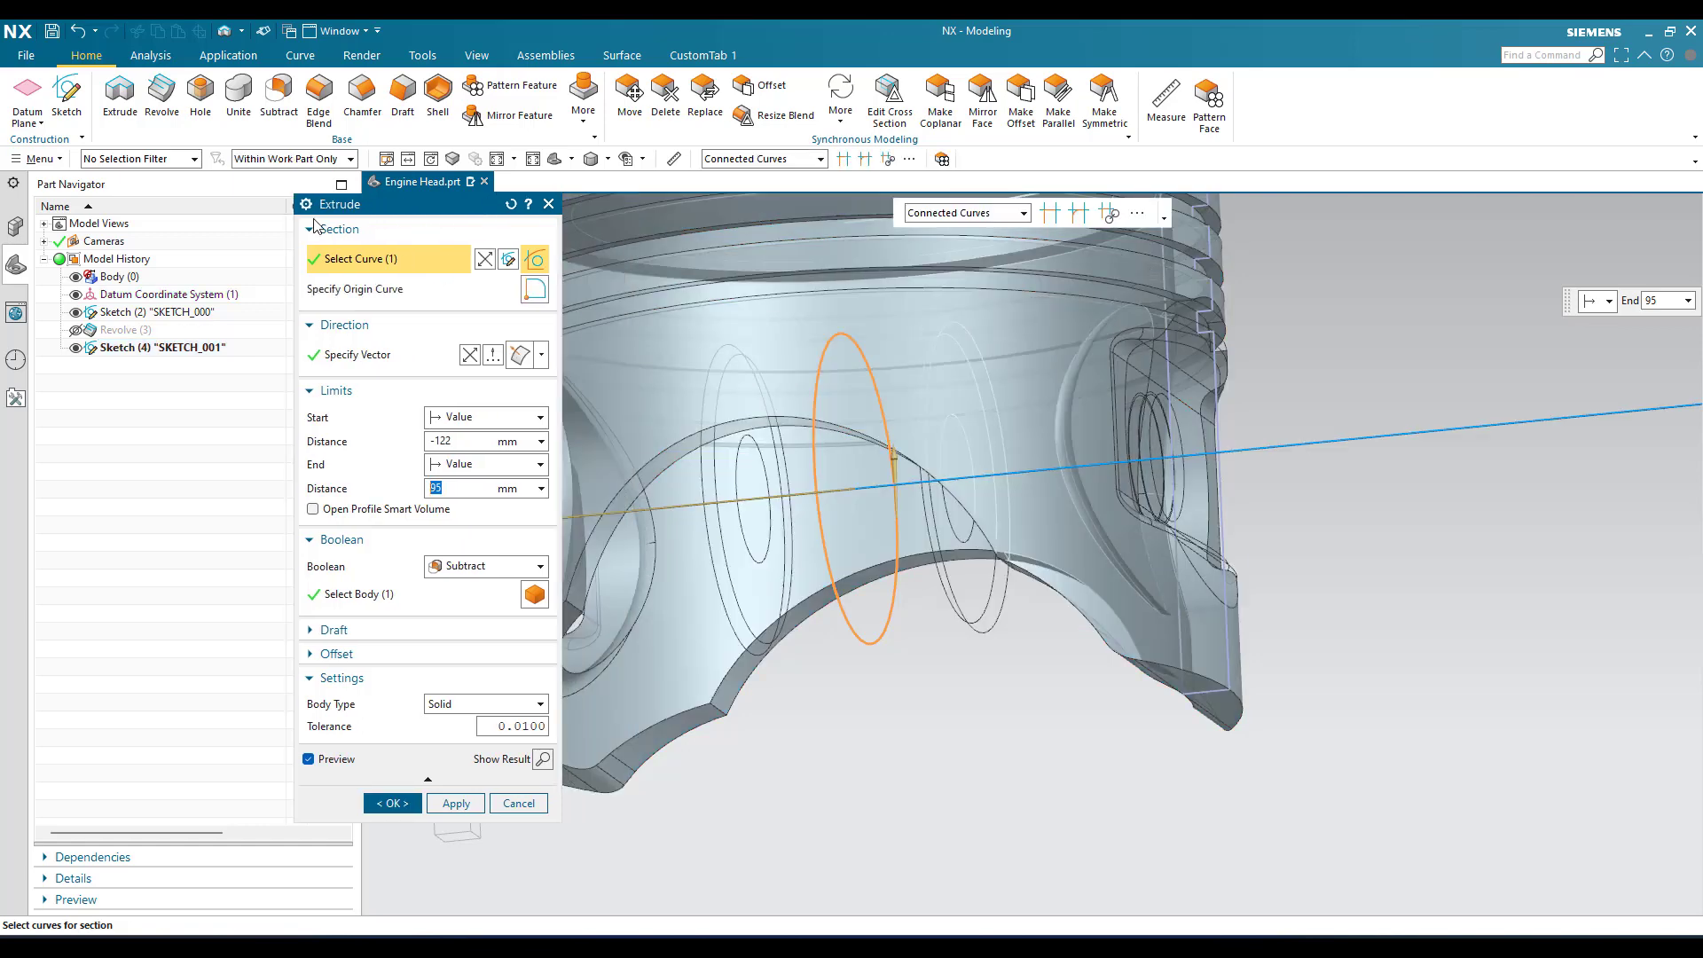
# - Set the Extrude to Boolean None with start and end distances 0, then start Measure for the Start distance
pyautogui.moveTo(315, 205); pyautogui.dragTo(137, 205)
pyautogui.click(302, 566)
pyautogui.click(284, 589)
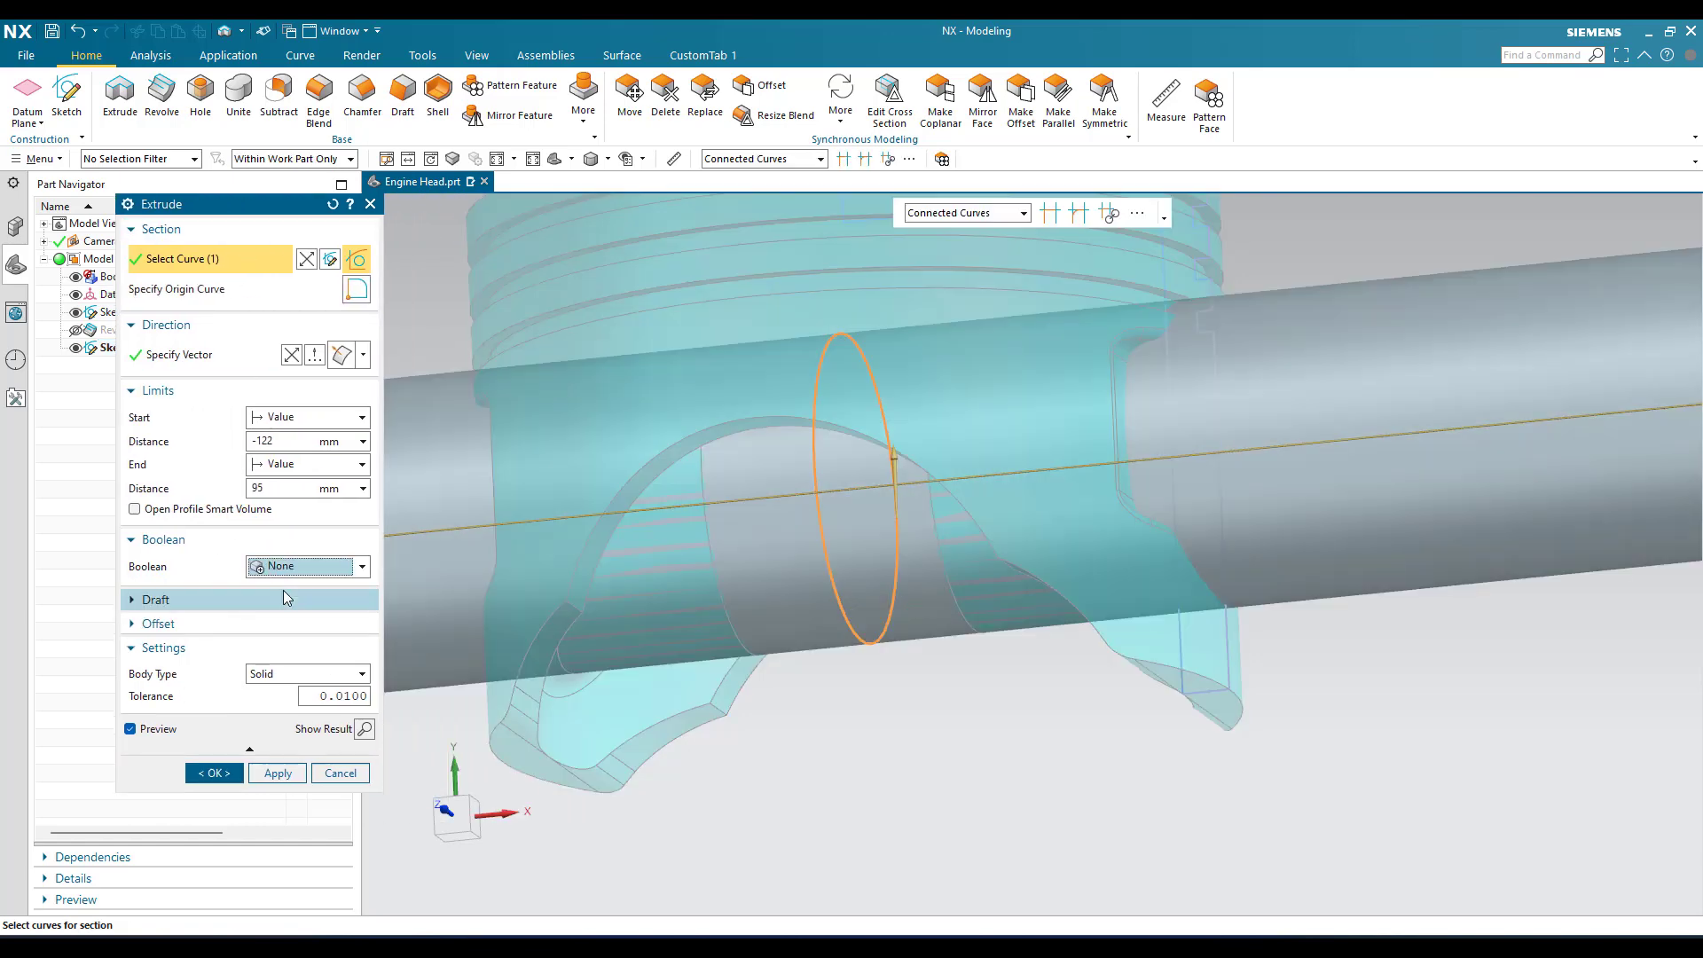
pyautogui.click(292, 441)
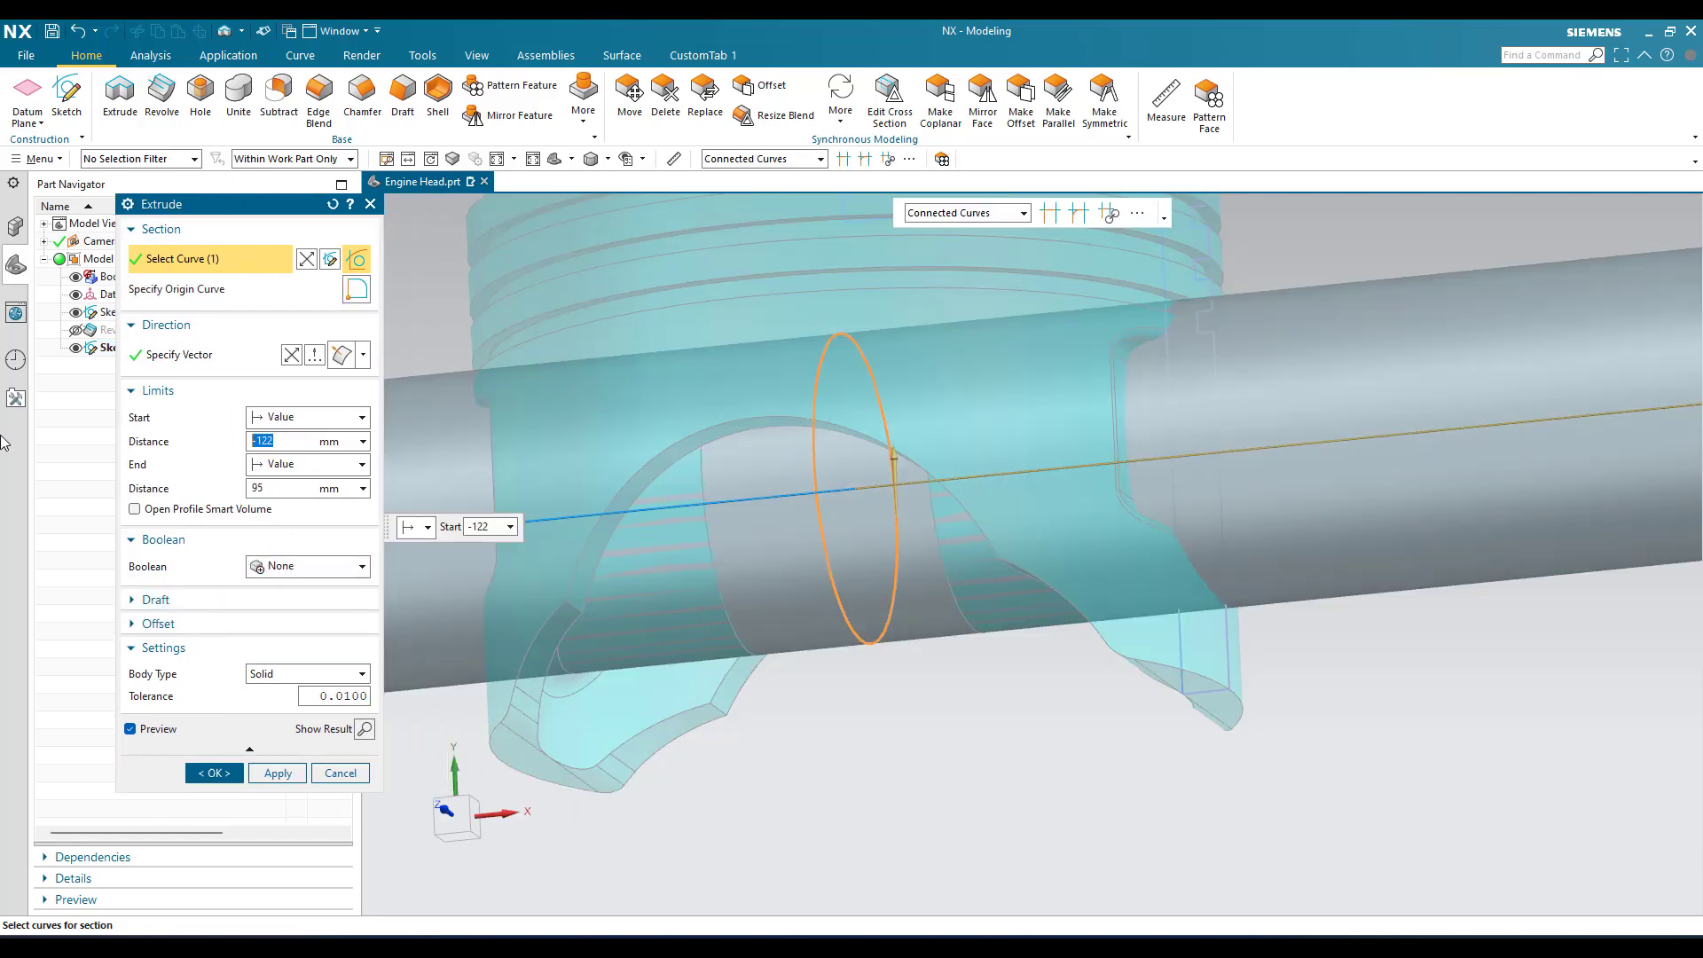
pyautogui.write('0')
pyautogui.press('Return')
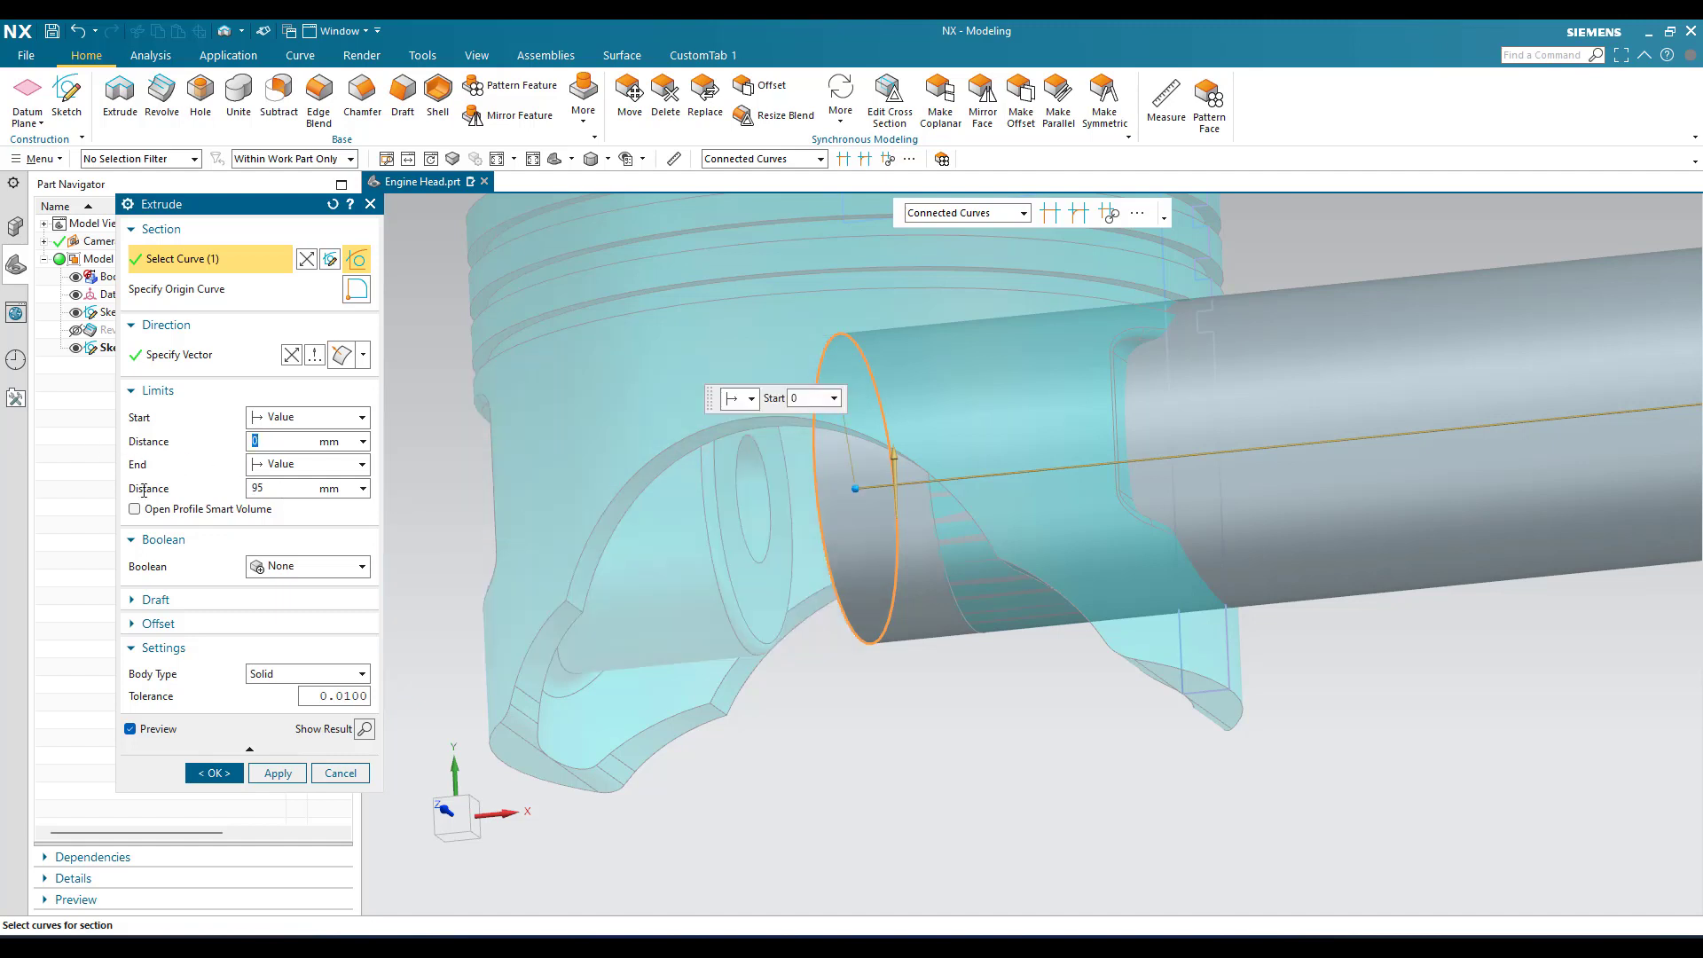
pyautogui.press('Tab')
pyautogui.write('0')
pyautogui.press('Return')
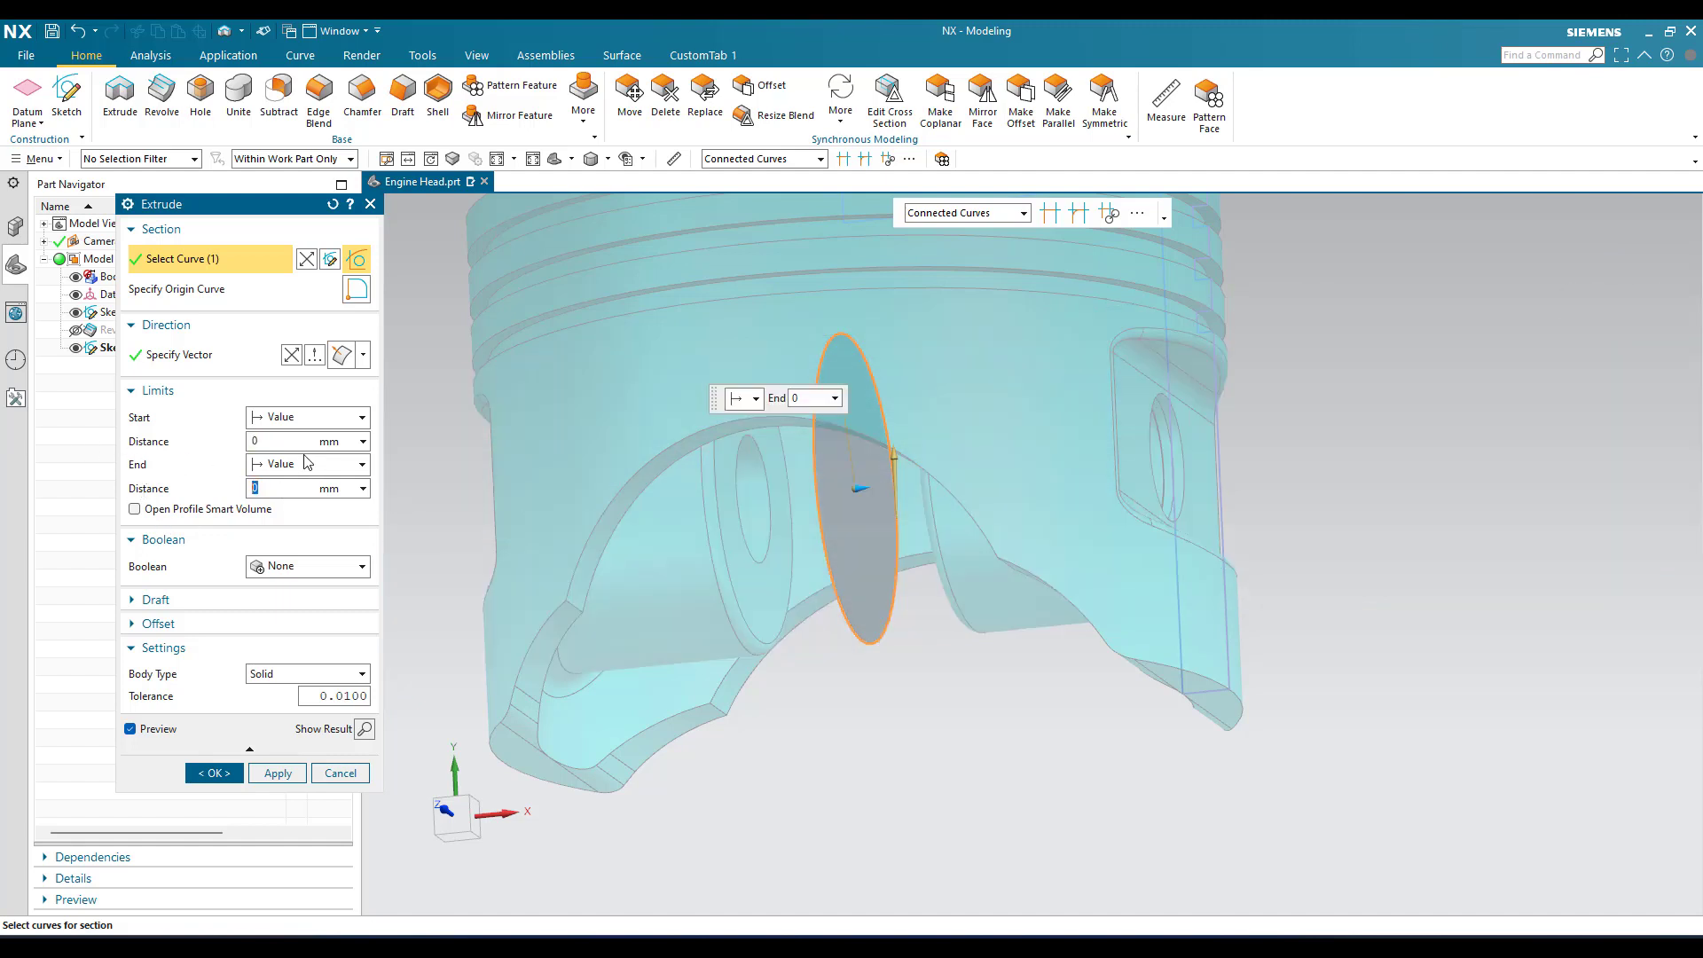
pyautogui.scroll(1, 849, 509)
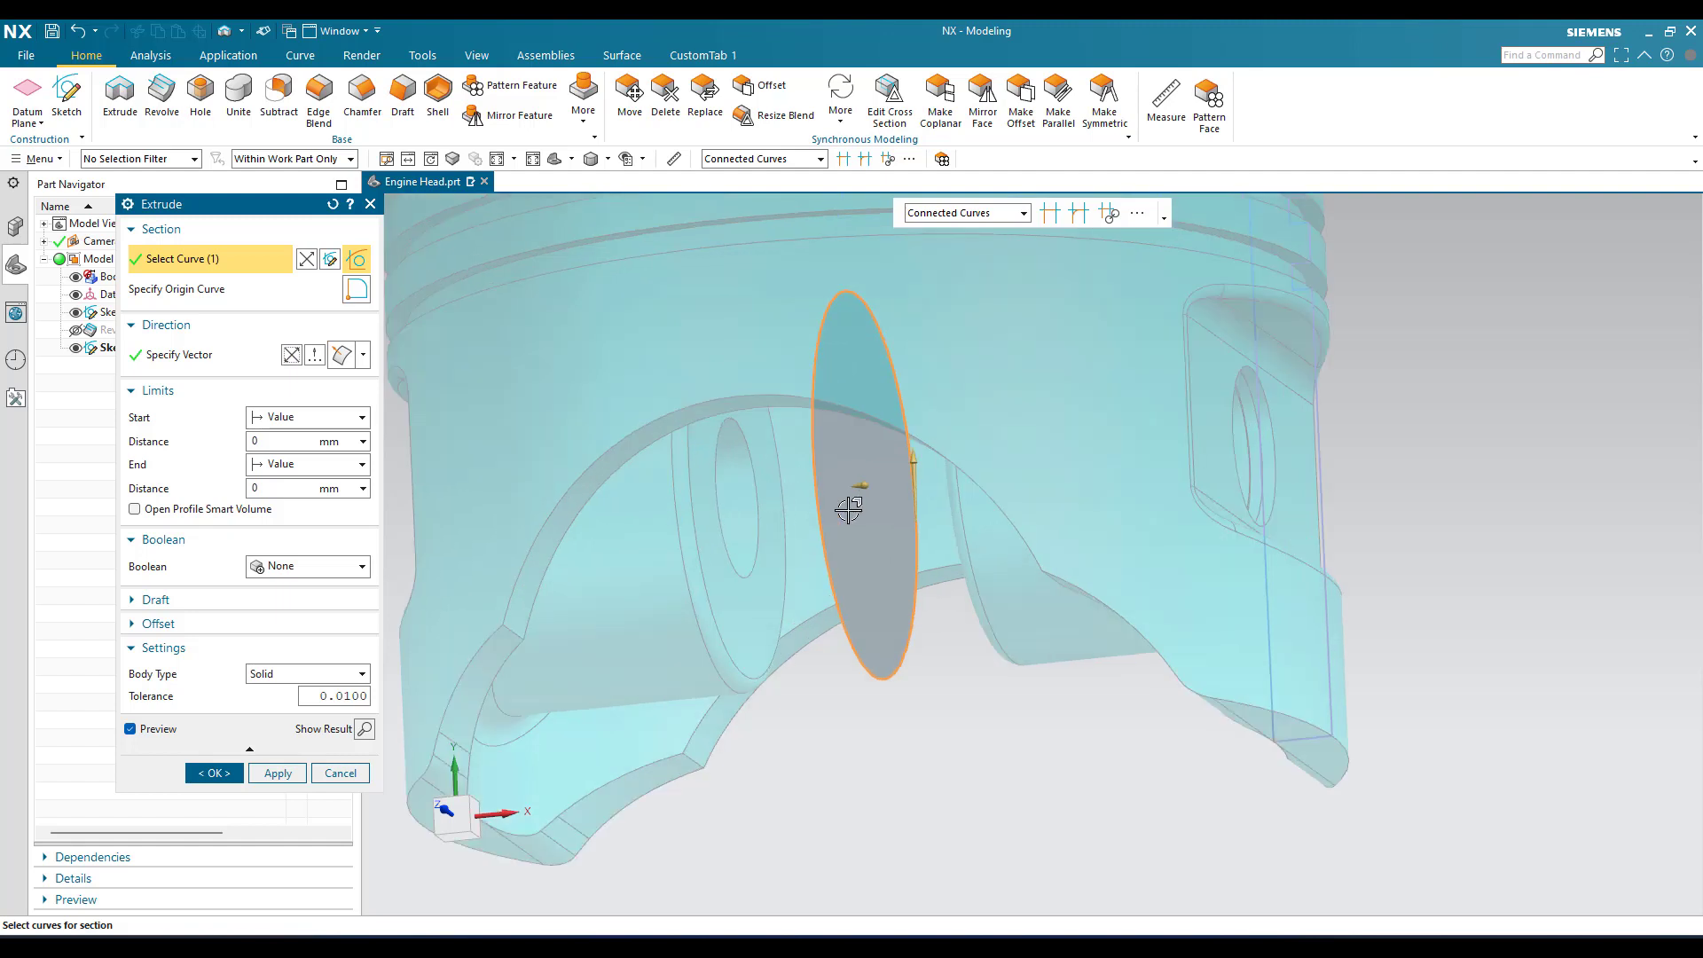
pyautogui.scroll(-1, 849, 509)
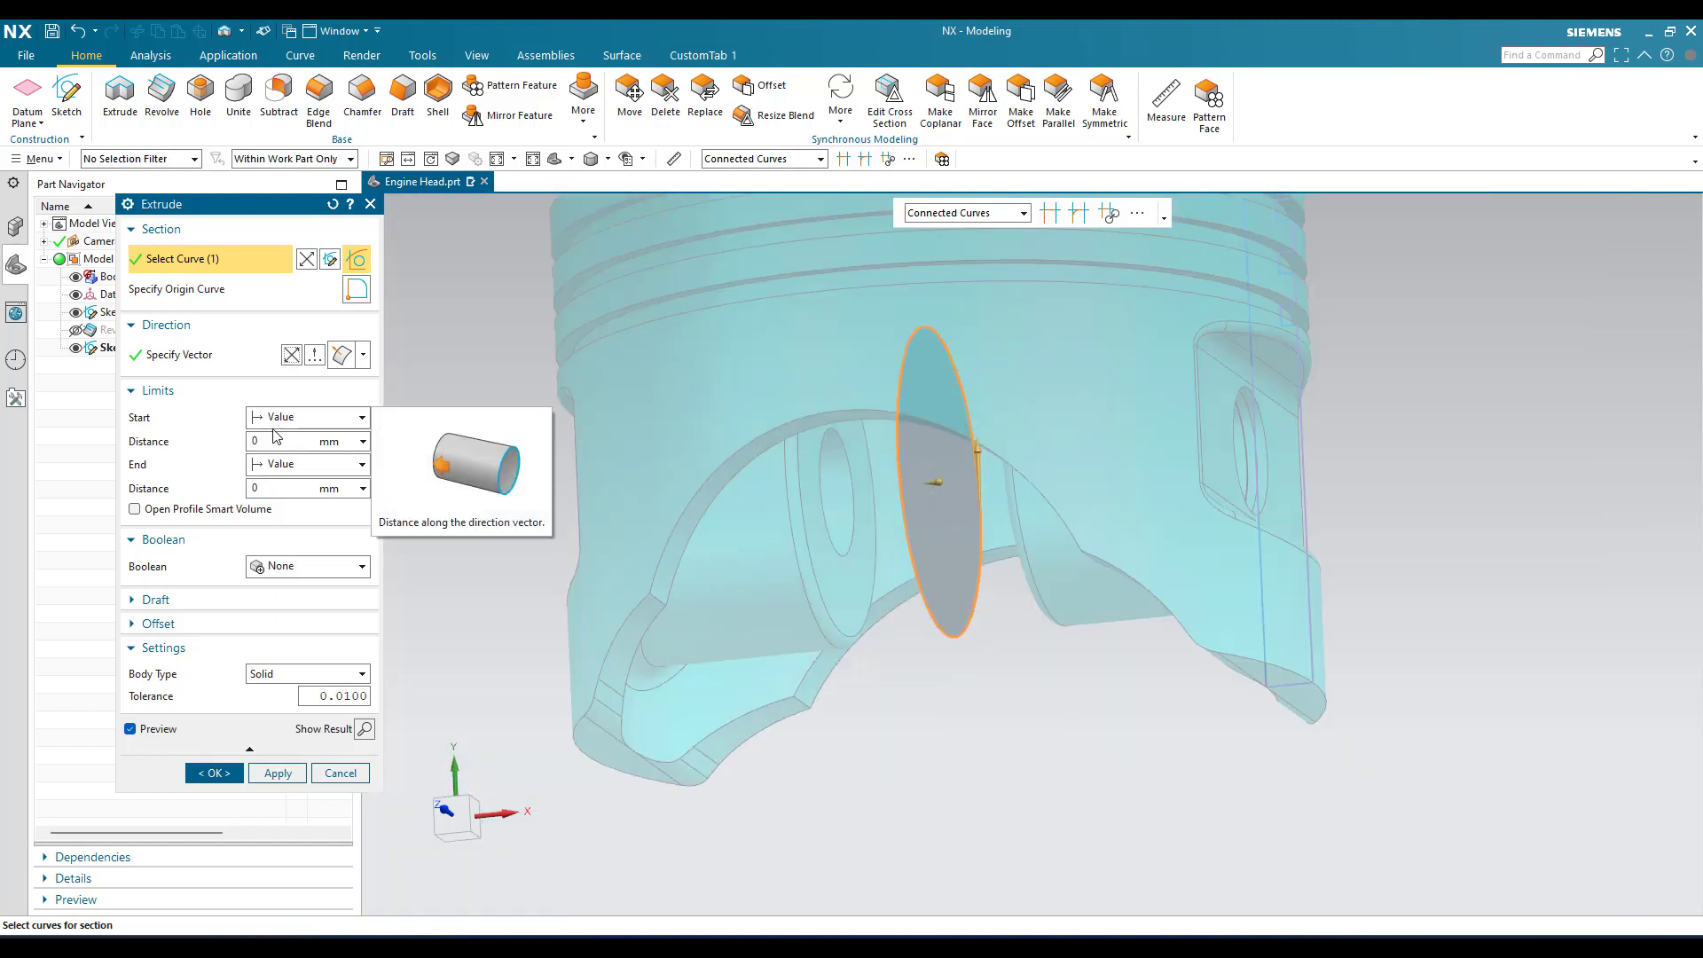
pyautogui.click(364, 442)
pyautogui.click(391, 460)
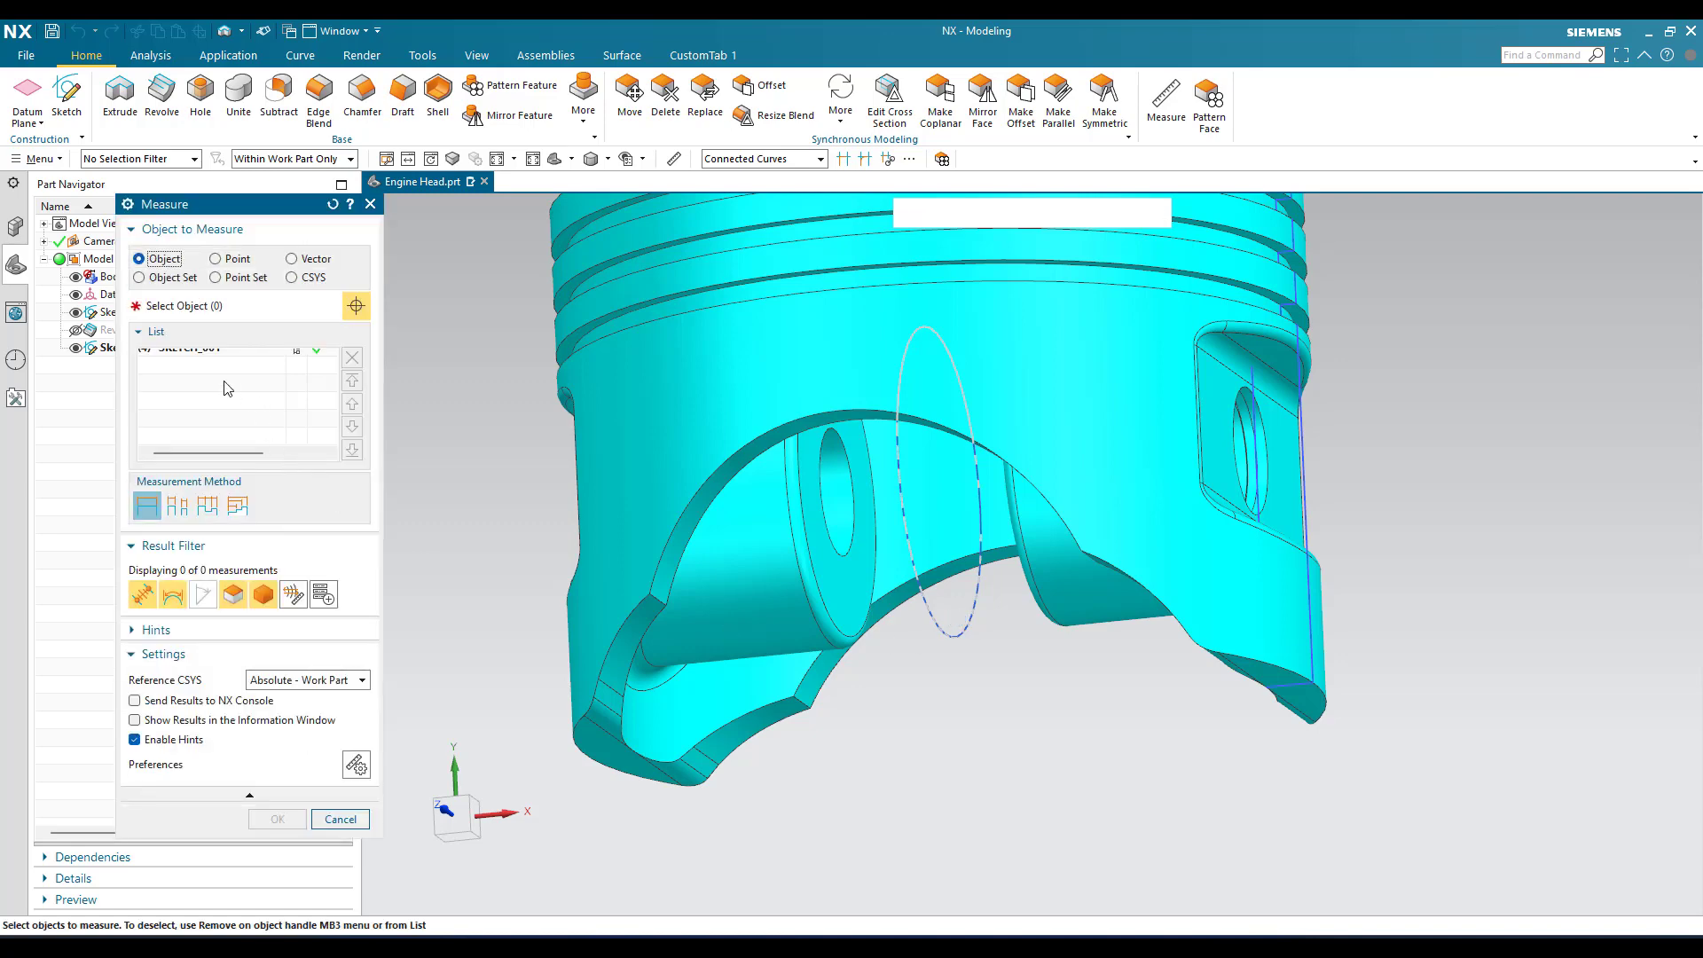
# - Measure the distance from the pin-hole face to the SKETCH_001 arc and accept it
pyautogui.scroll(5, 851, 587)
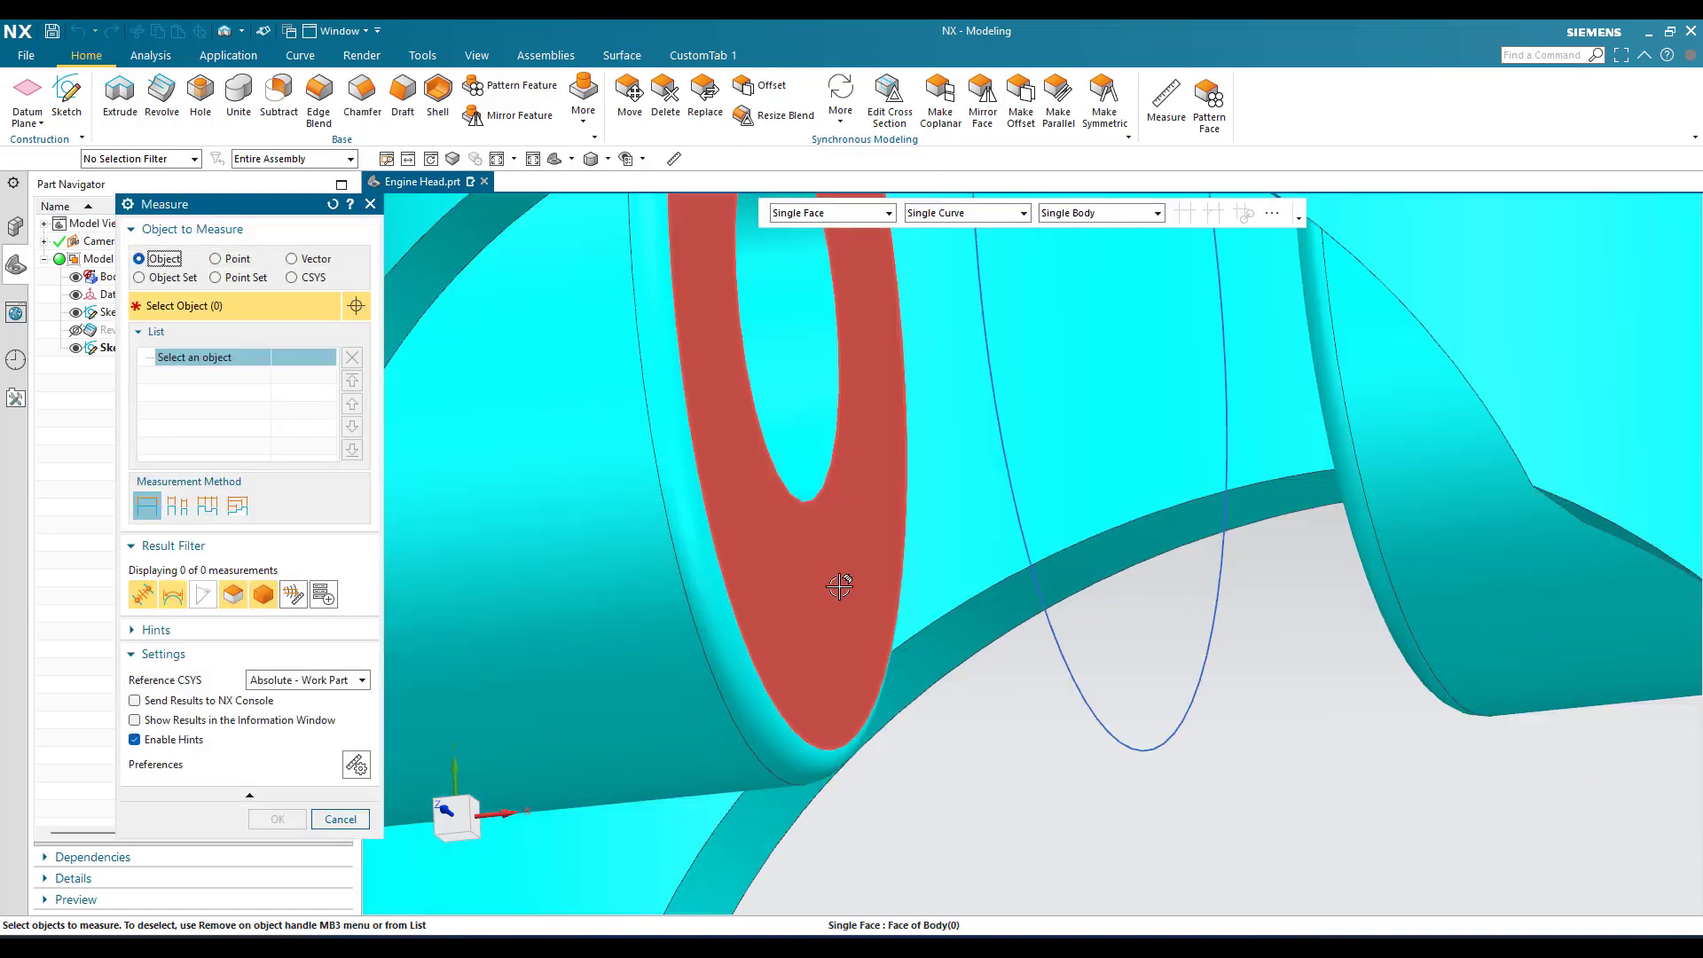
pyautogui.click(1110, 734)
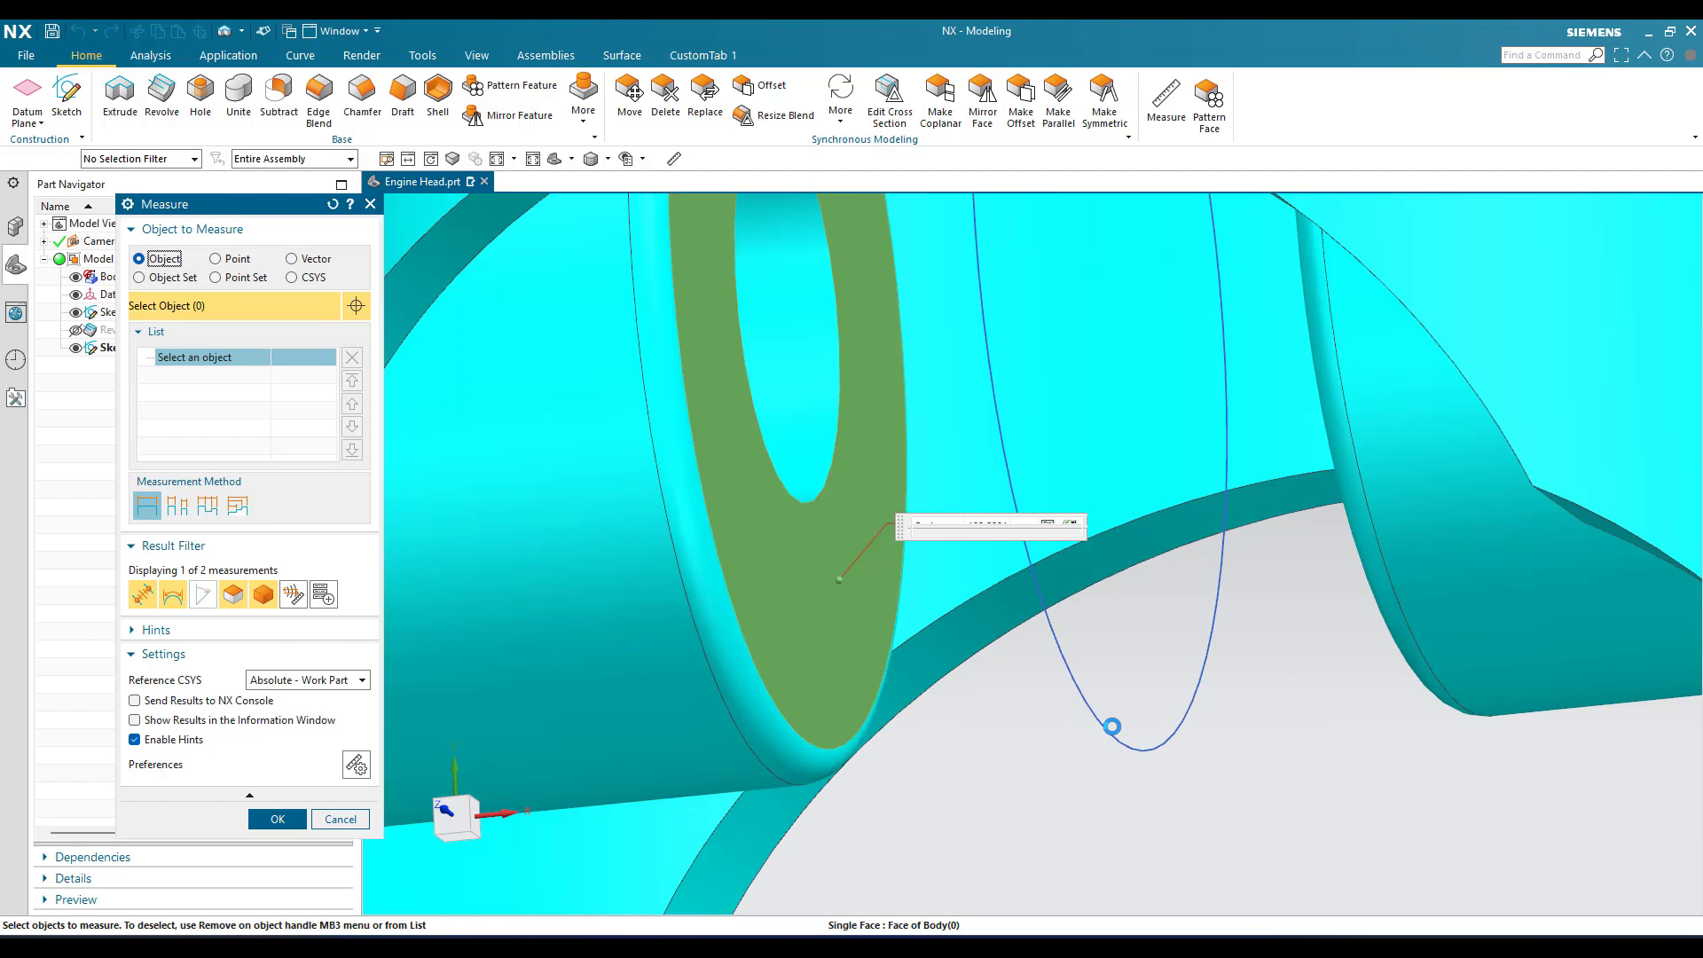
pyautogui.click(1109, 730)
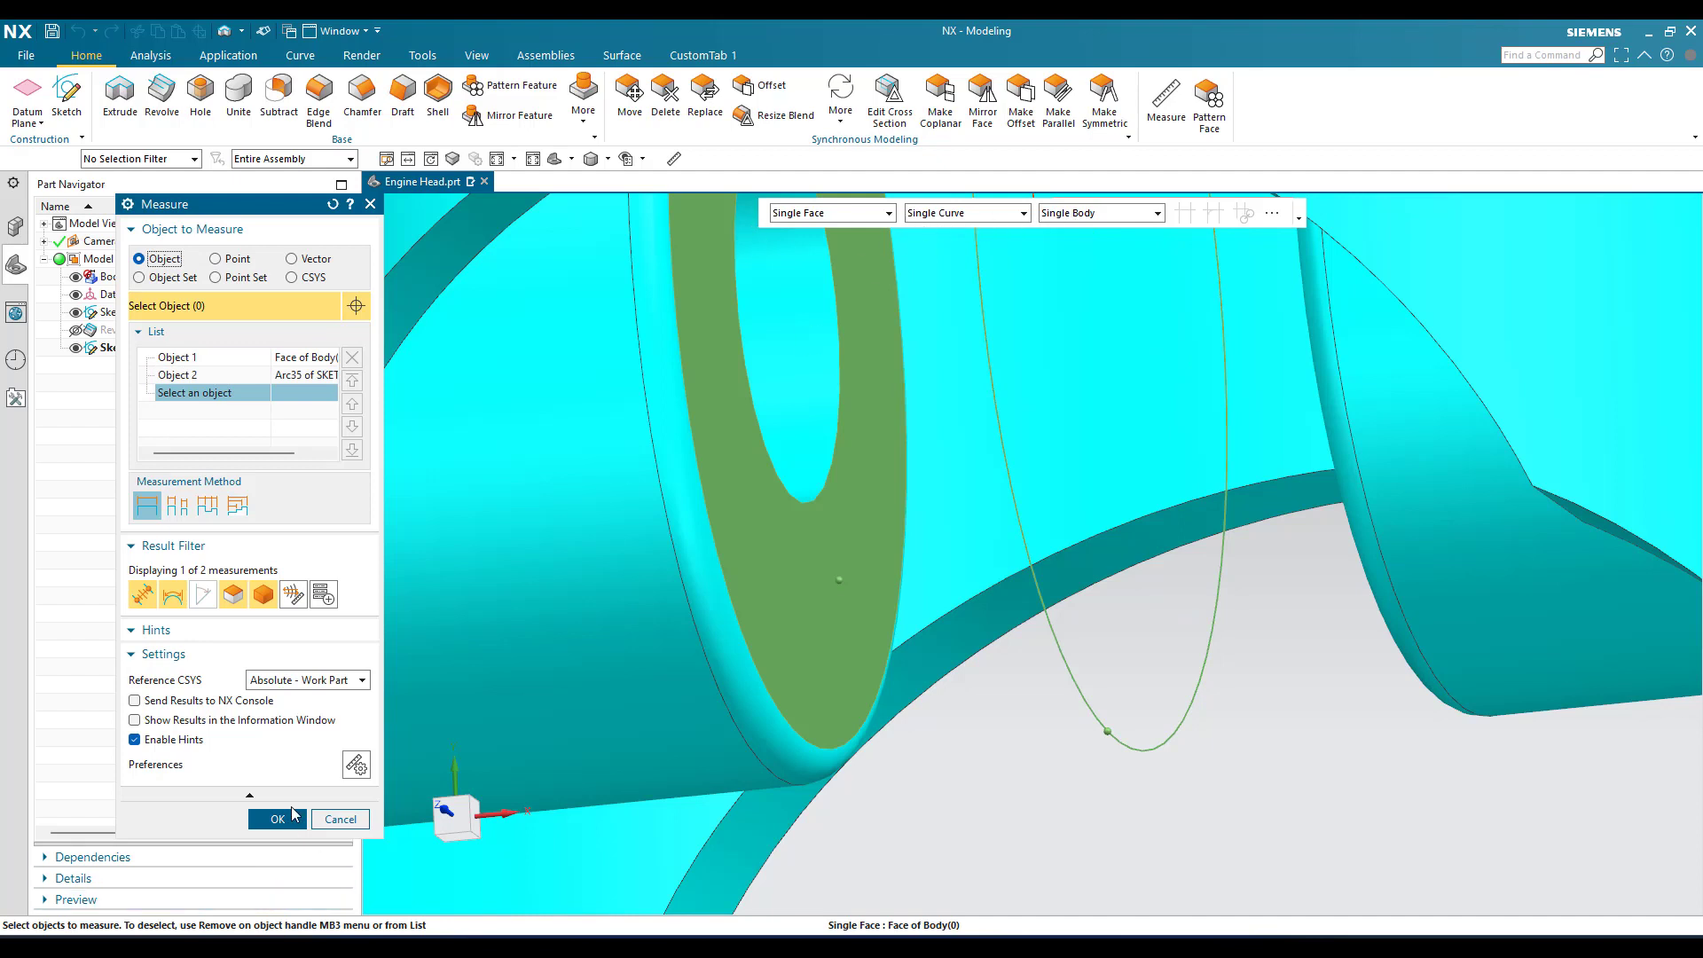
pyautogui.click(276, 819)
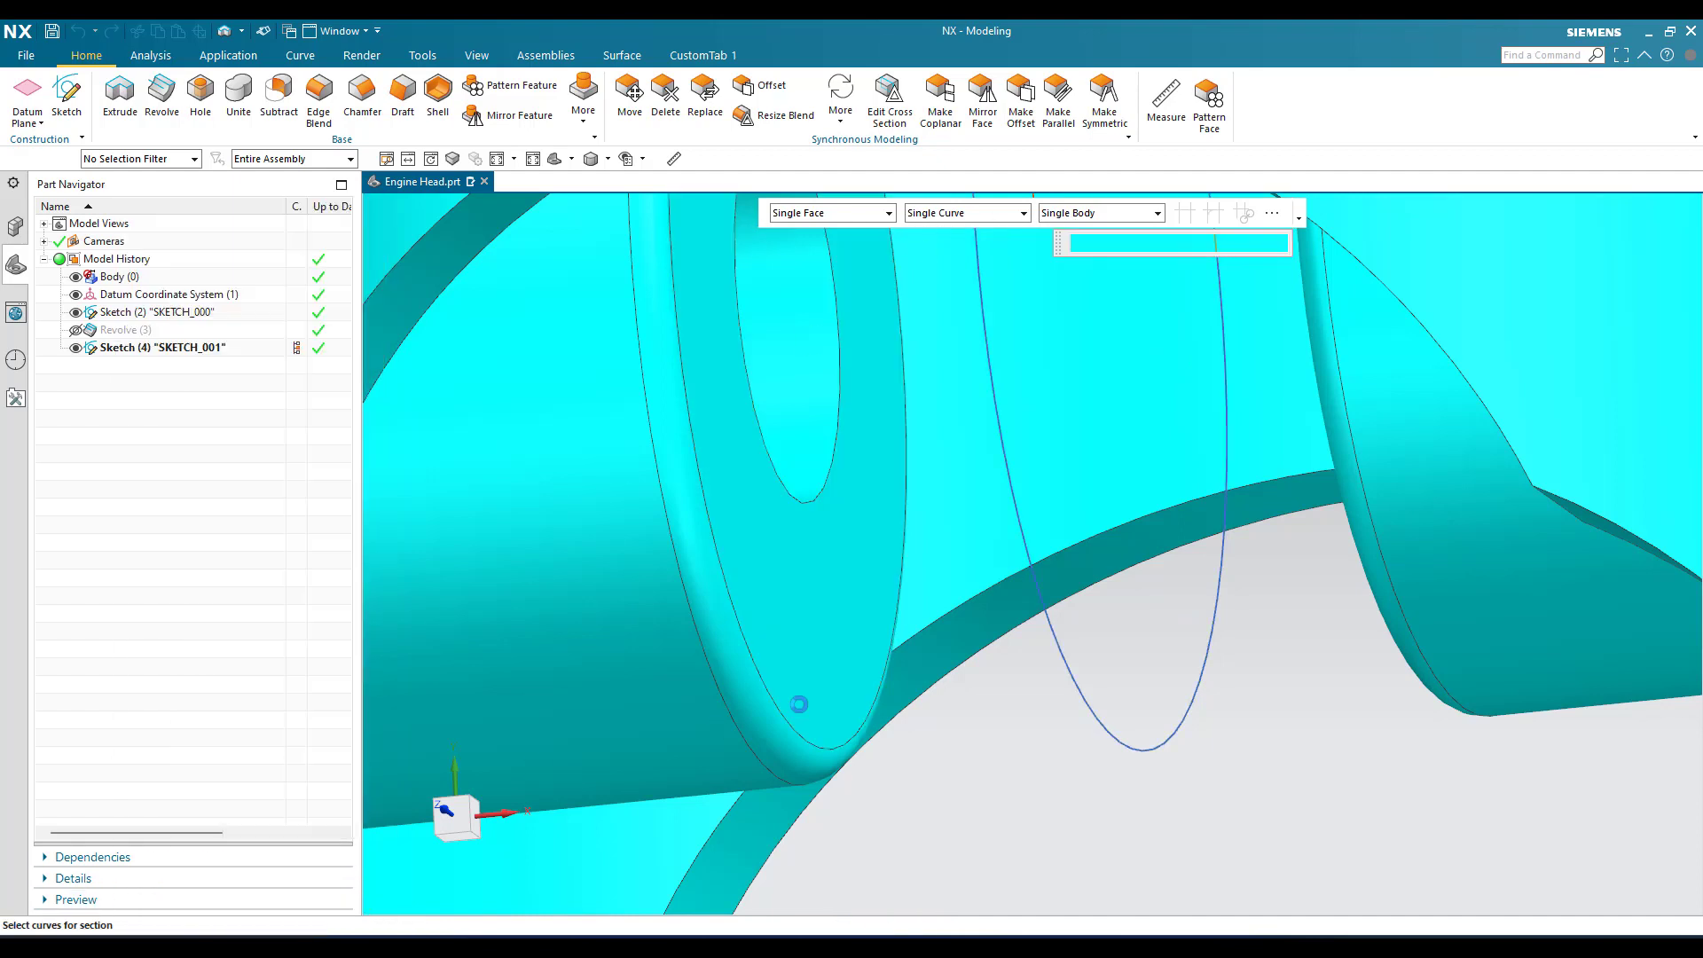
# - Return to Extrude with the measured 9.8957 mm start and try an Until Next end limit
pyautogui.press('x')
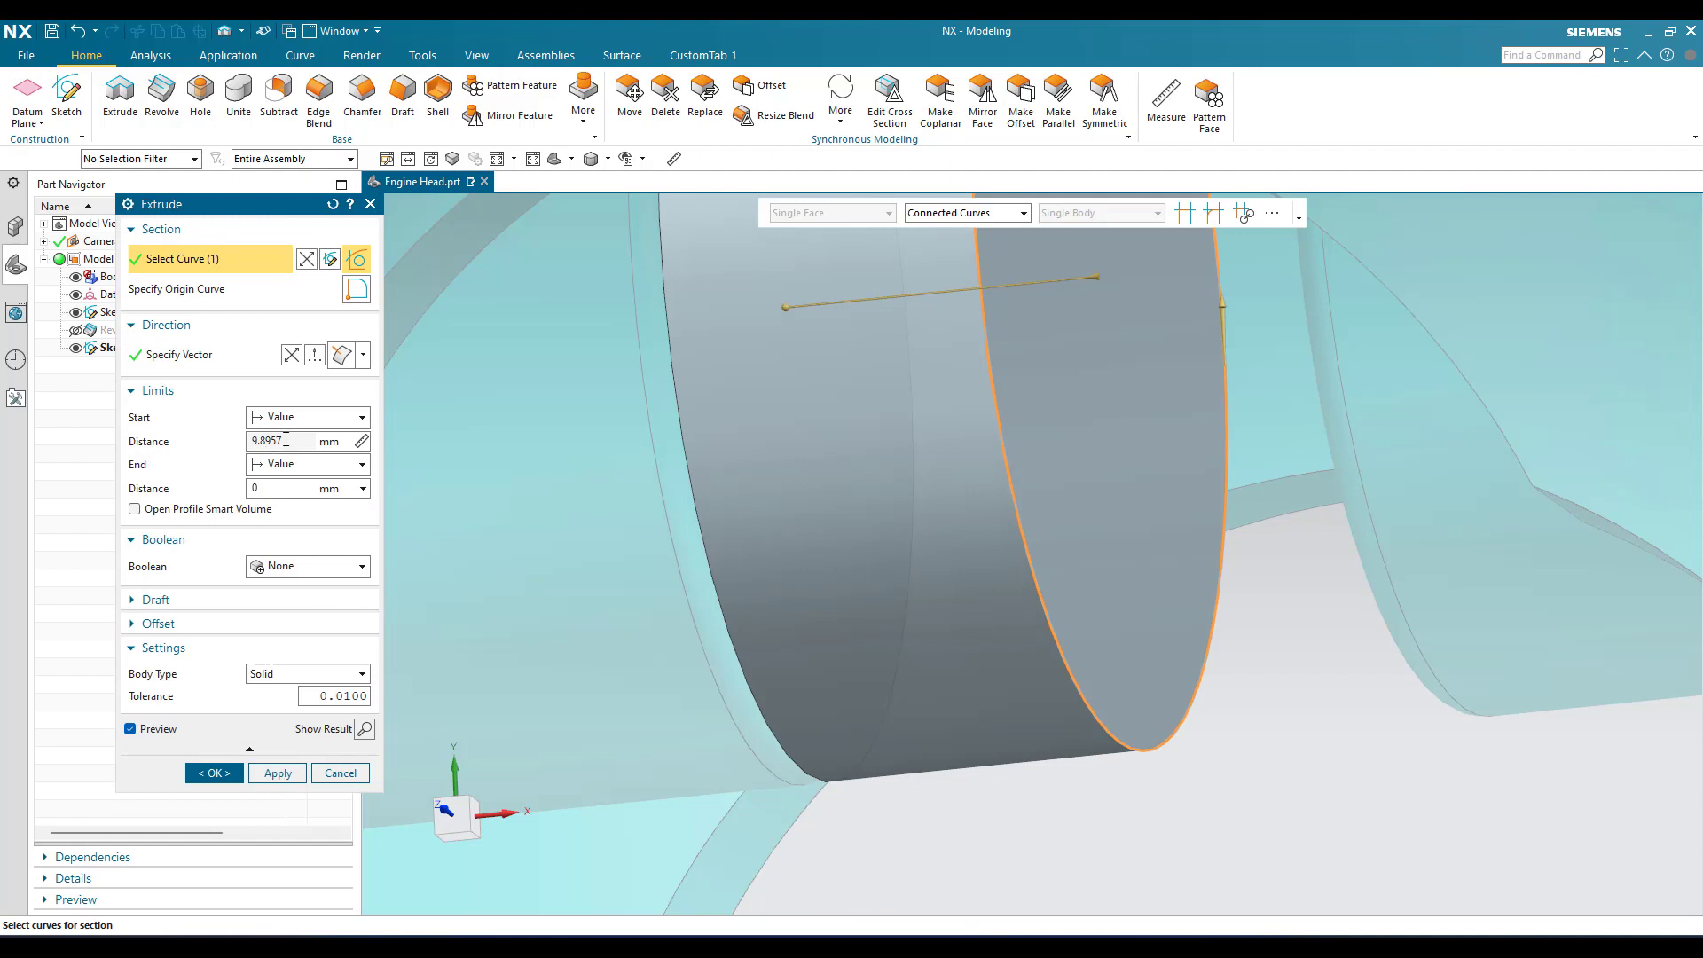
pyautogui.hotkey('ctrl', 'f')
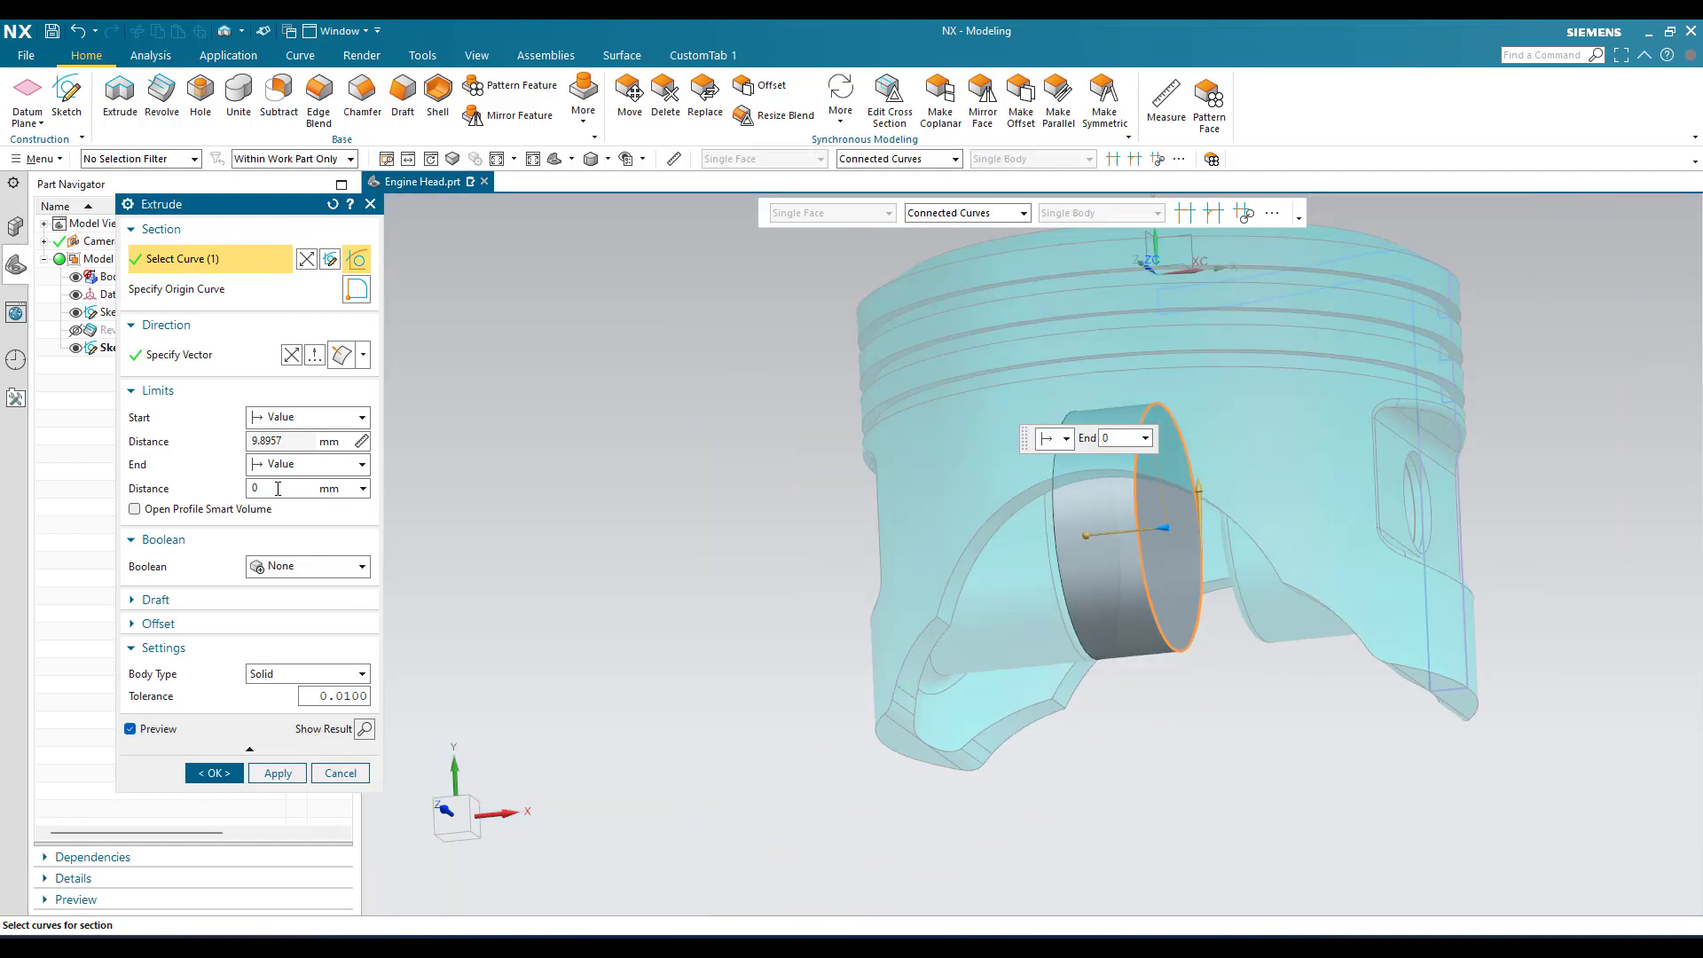
pyautogui.click(277, 473)
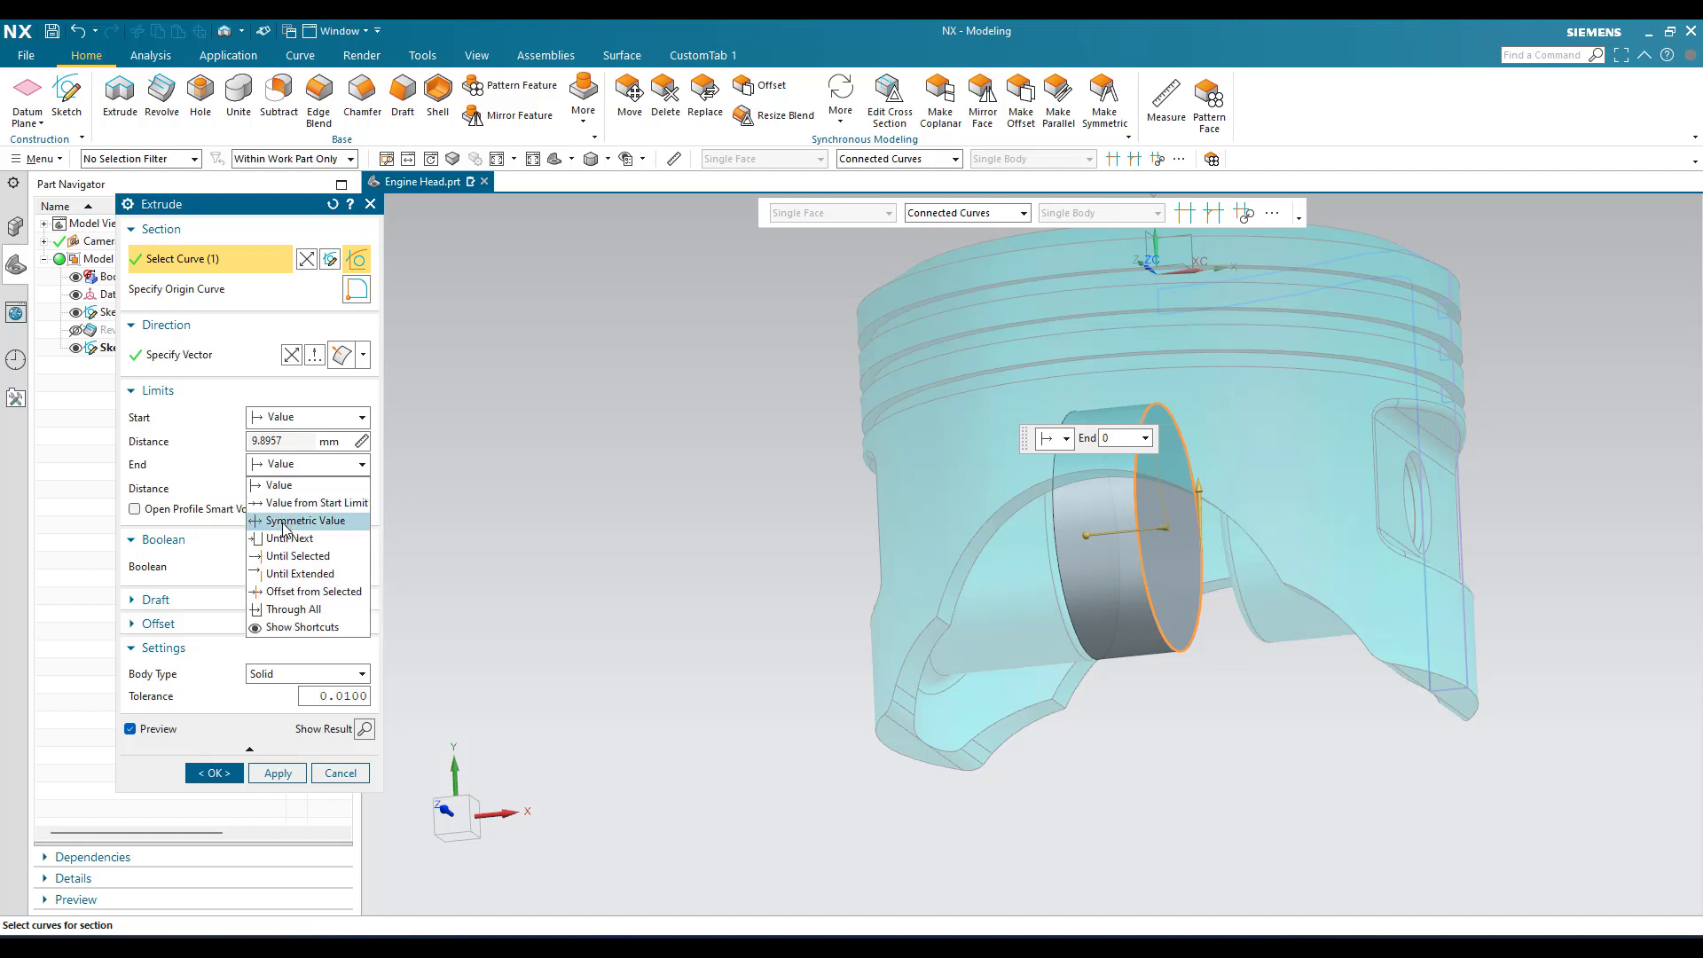
pyautogui.click(286, 543)
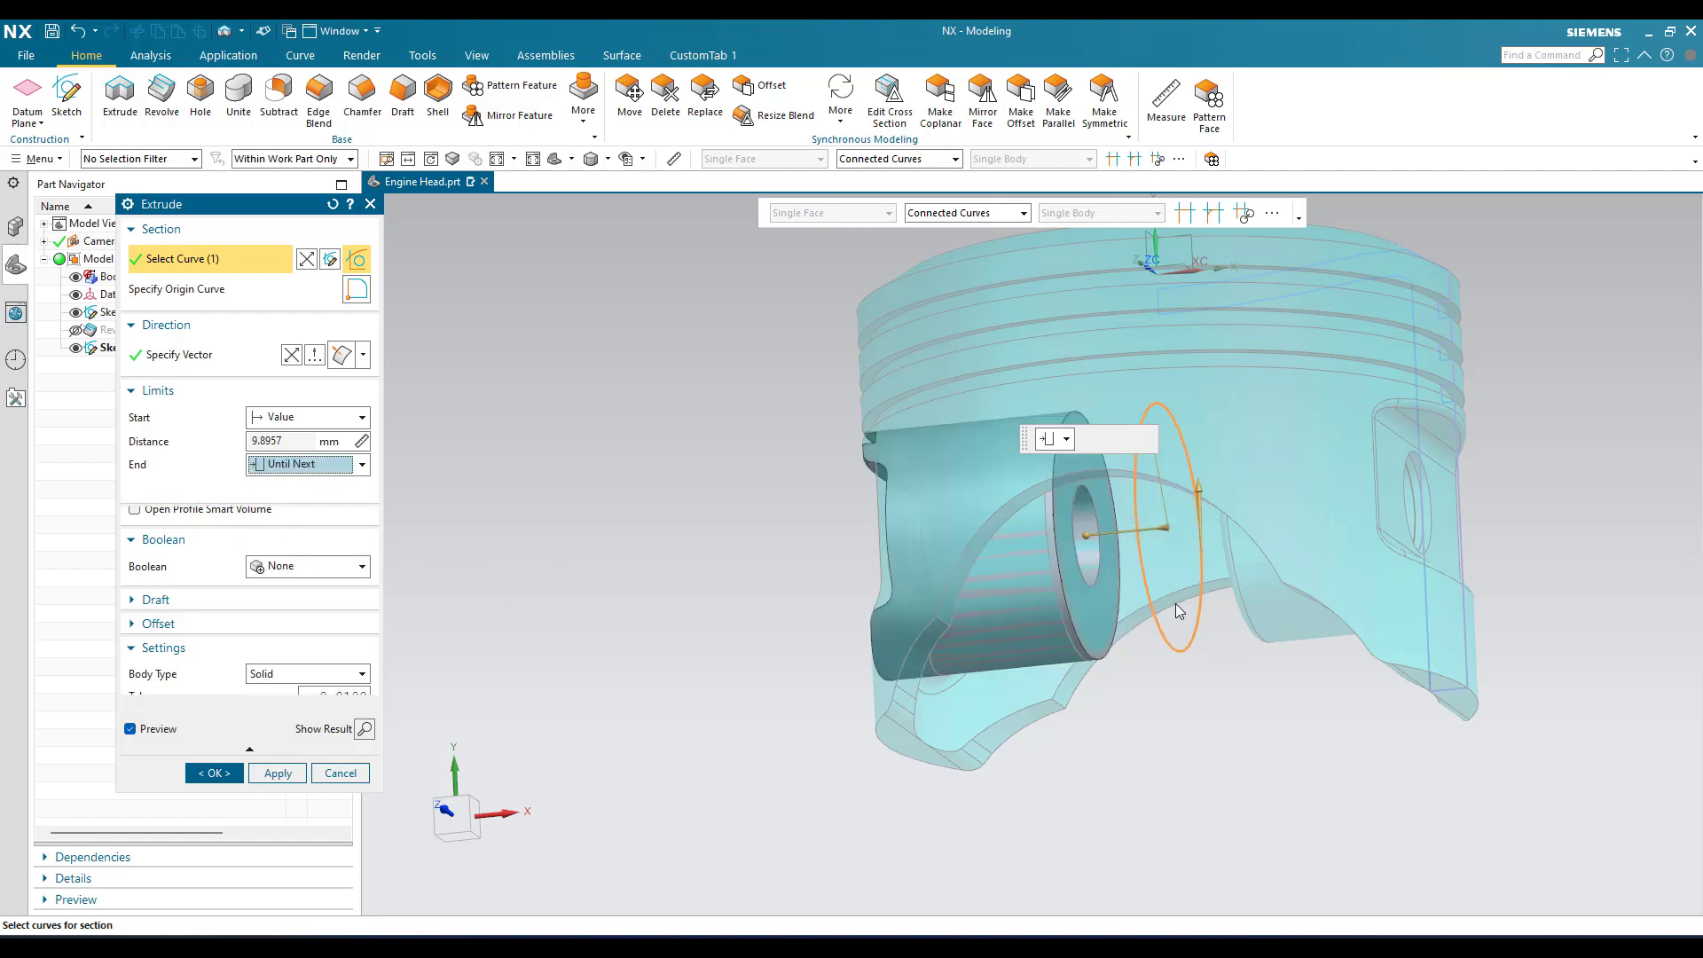
pyautogui.scroll(4, 1084, 572)
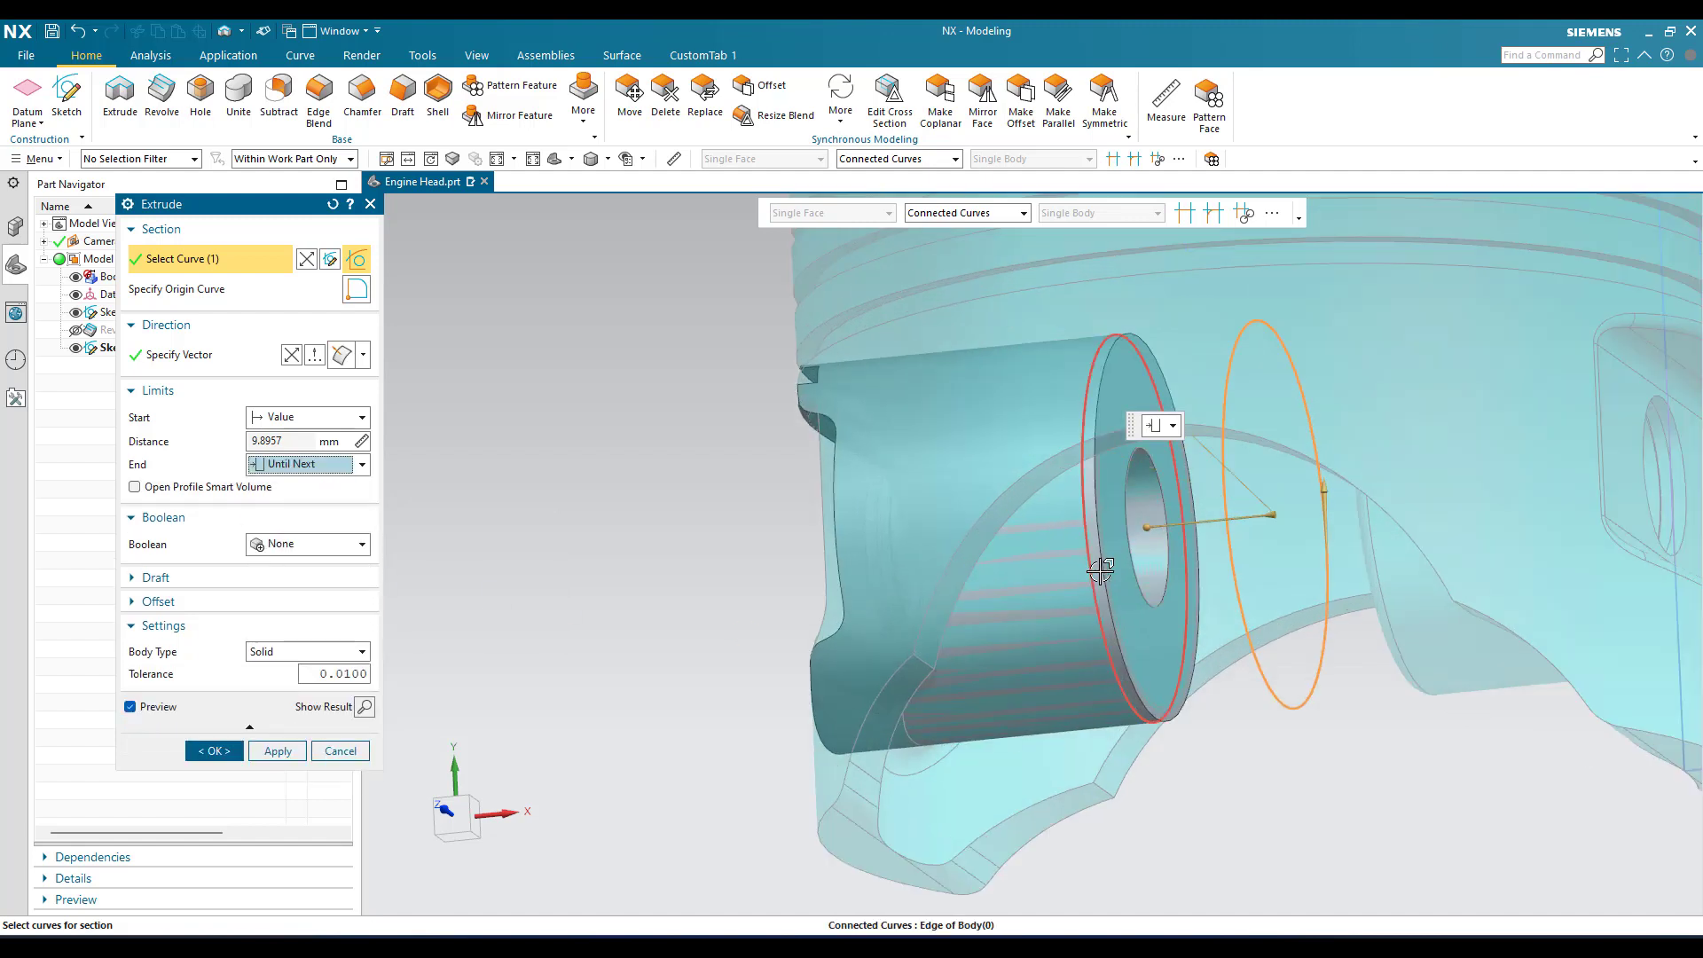
pyautogui.moveTo(905, 537)
pyautogui.mouseDown(button='middle')
pyautogui.moveTo(977, 574)
pyautogui.moveTo(900, 533)
pyautogui.mouseUp(button='middle')
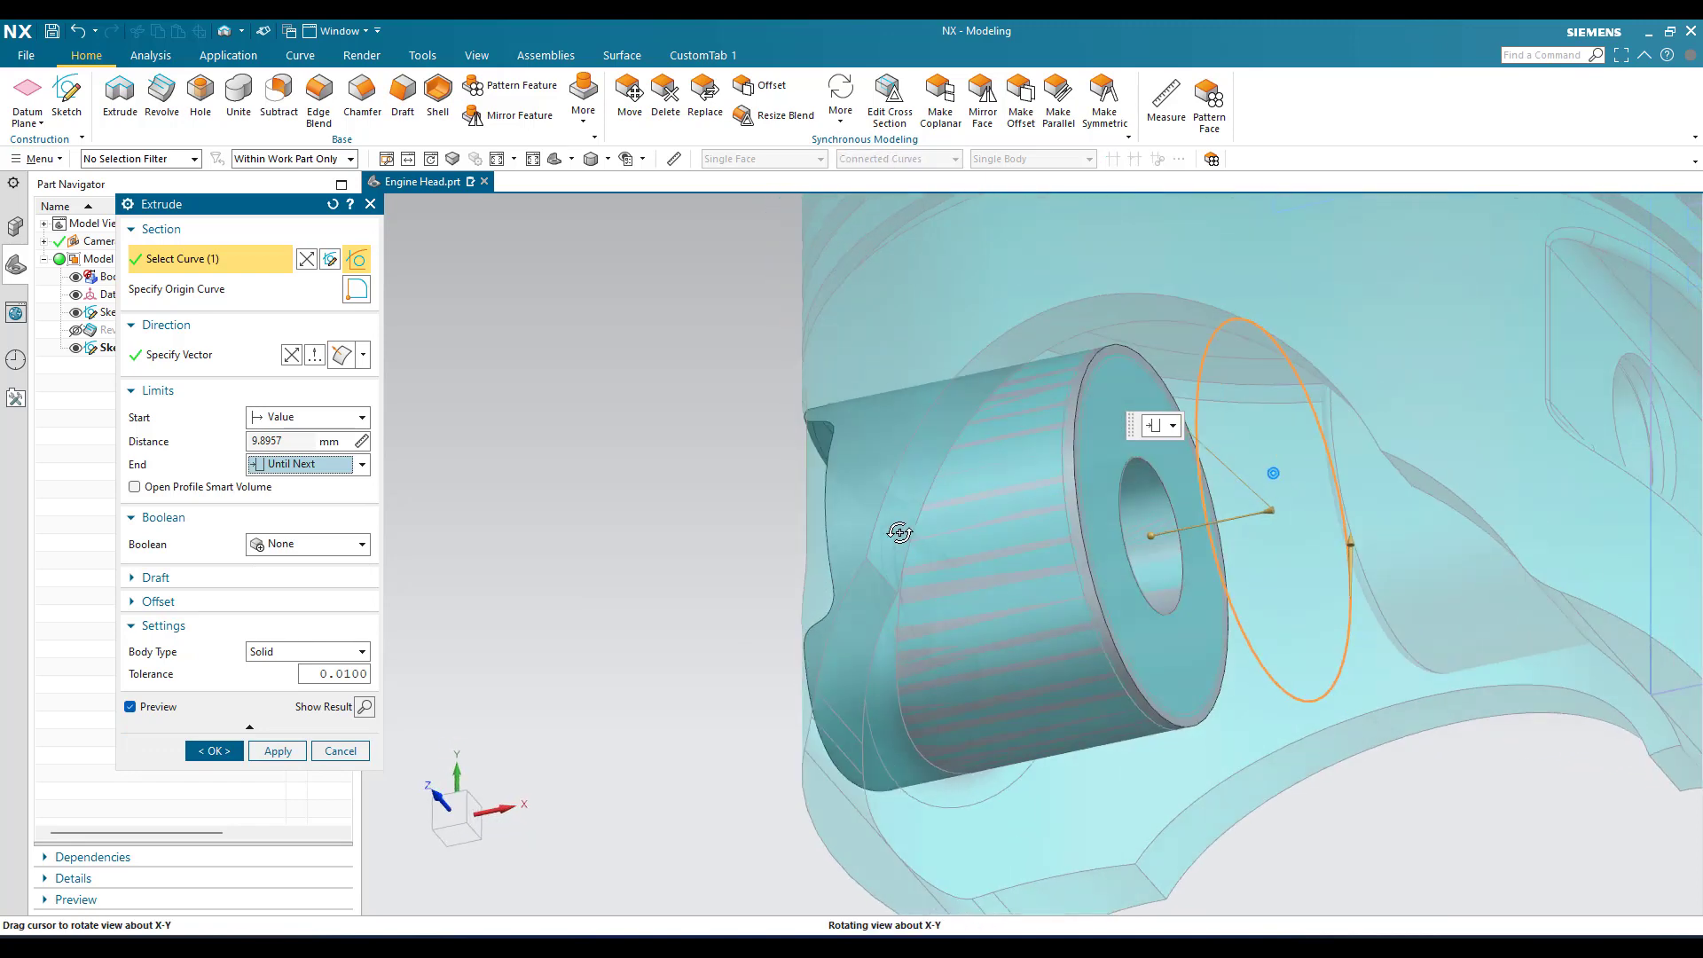
# - End the extrusion Until Selected at the piston's inner bottom face, creating Extrude (5)
pyautogui.click(289, 464)
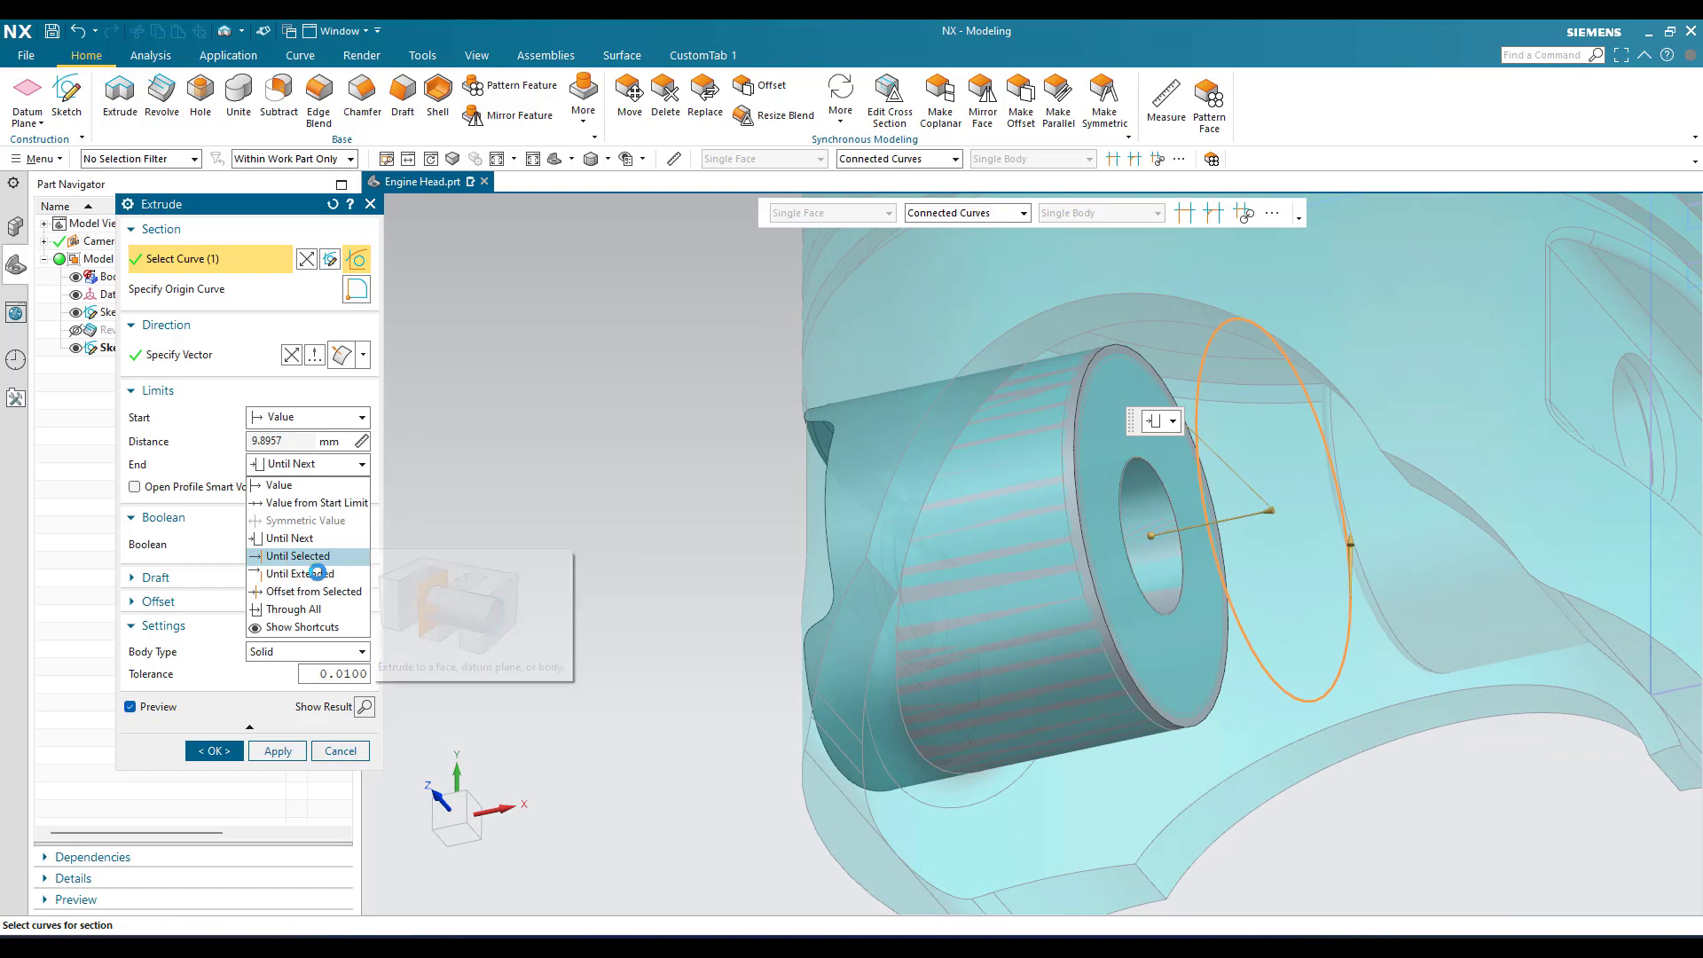
pyautogui.click(311, 561)
pyautogui.scroll(-2, 949, 539)
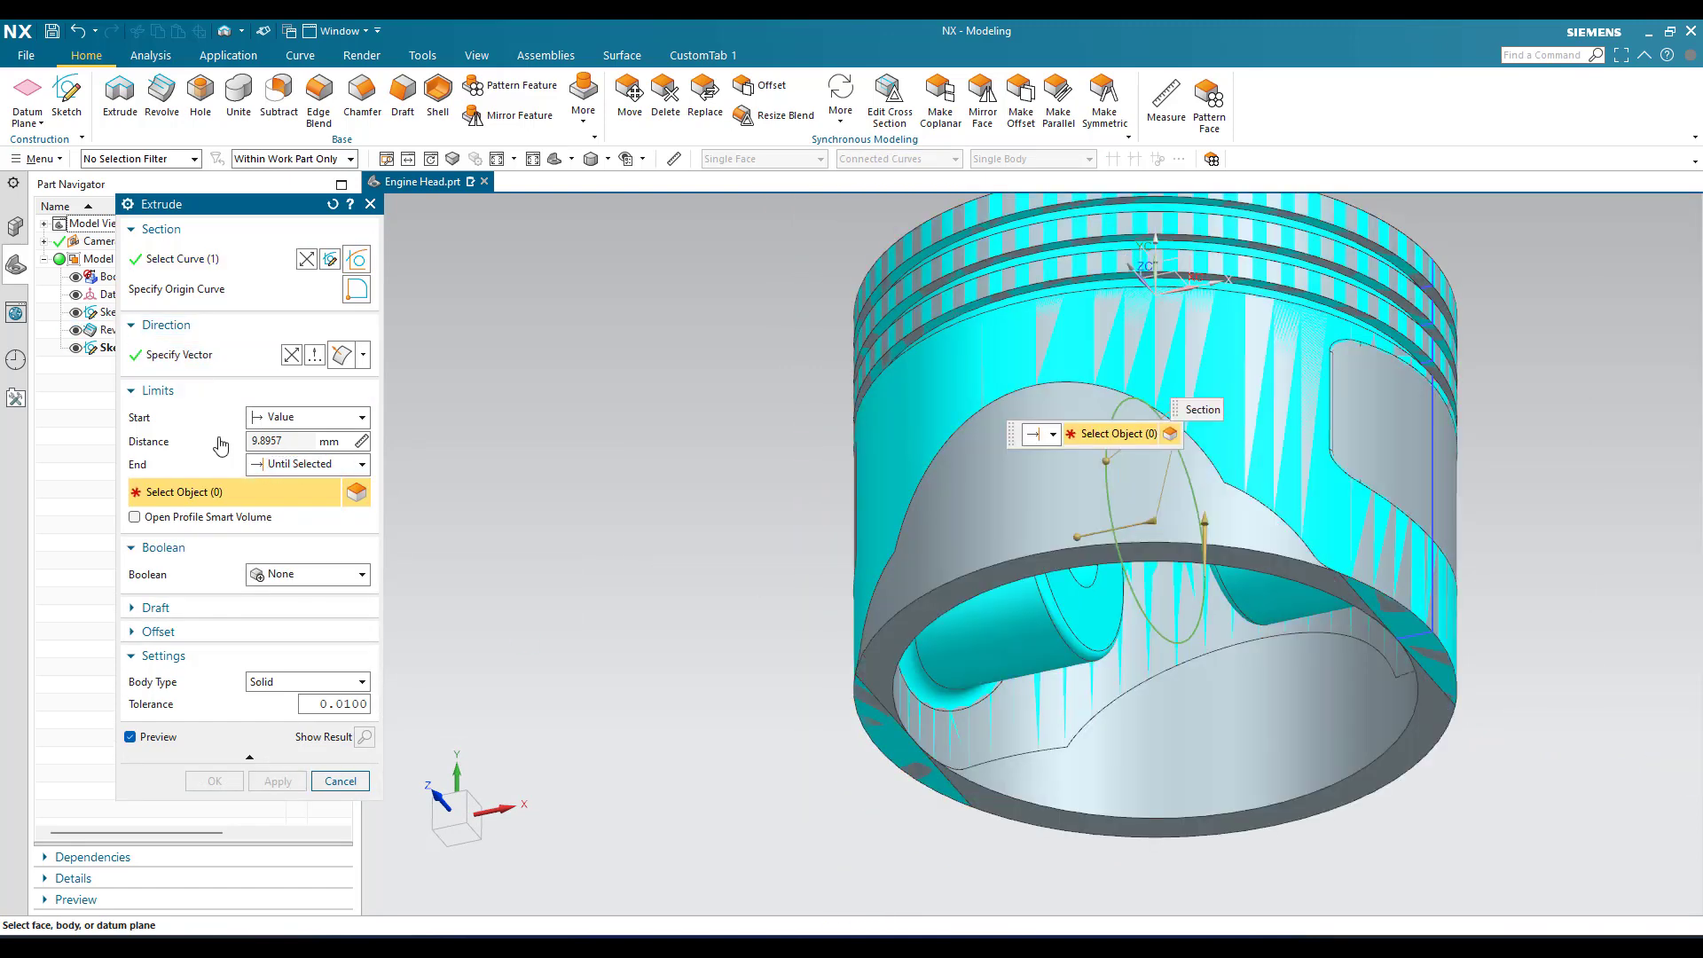
pyautogui.click(1034, 785)
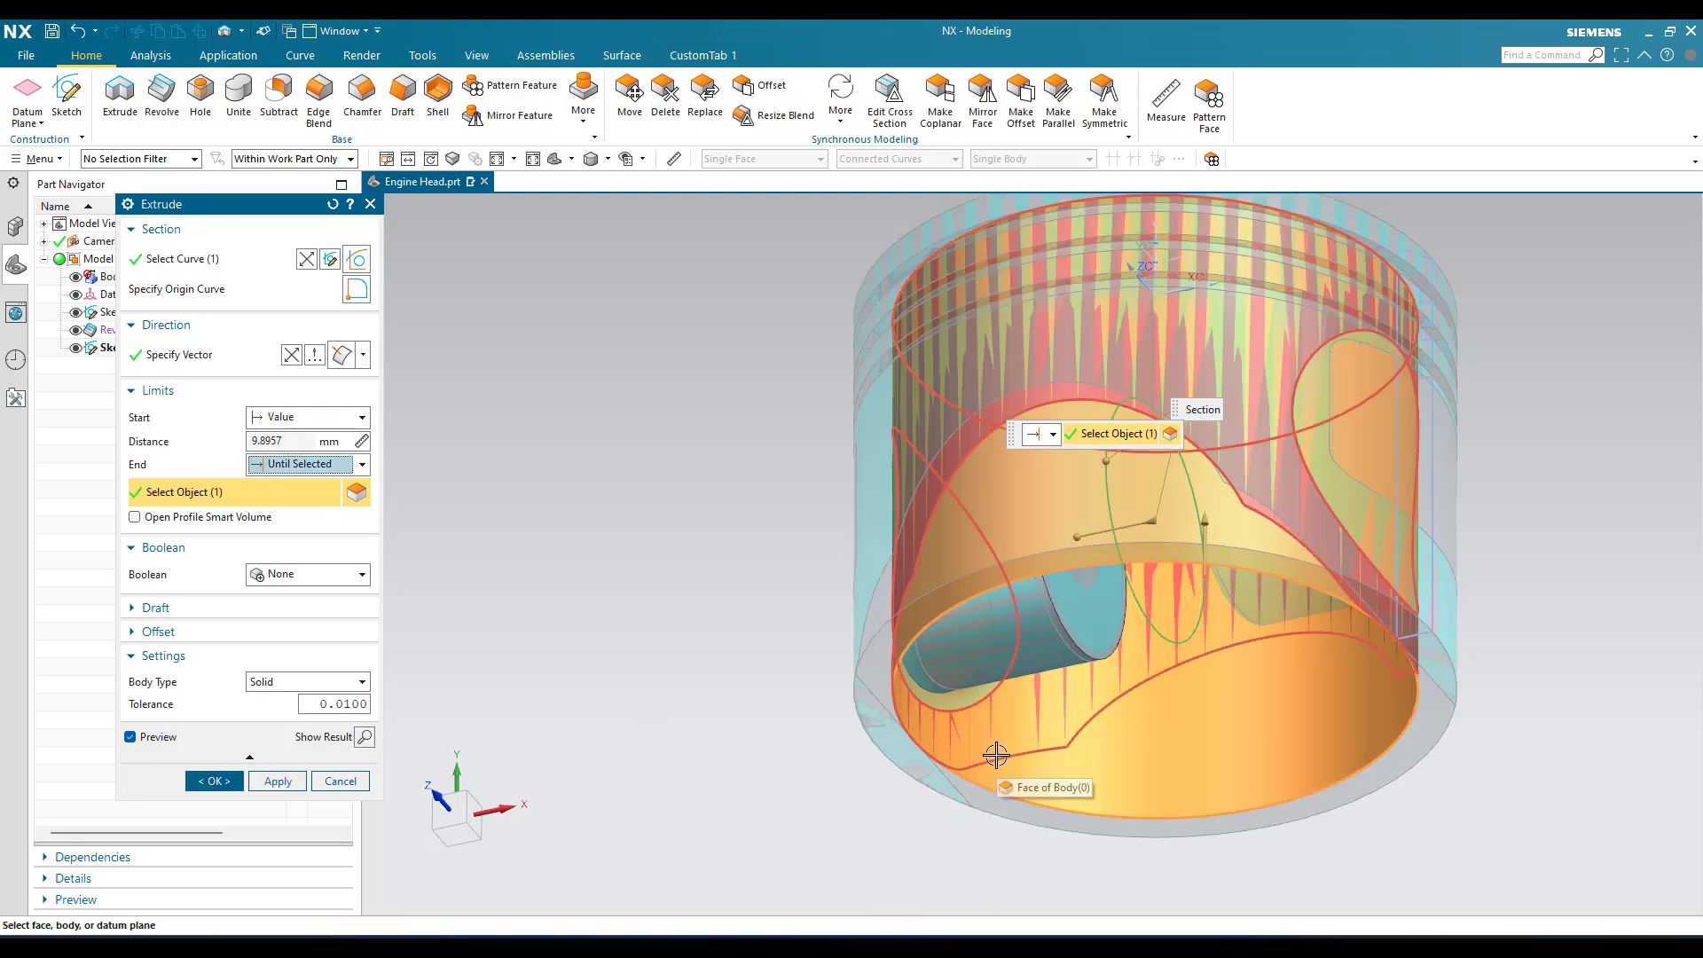
pyautogui.scroll(4, 1002, 661)
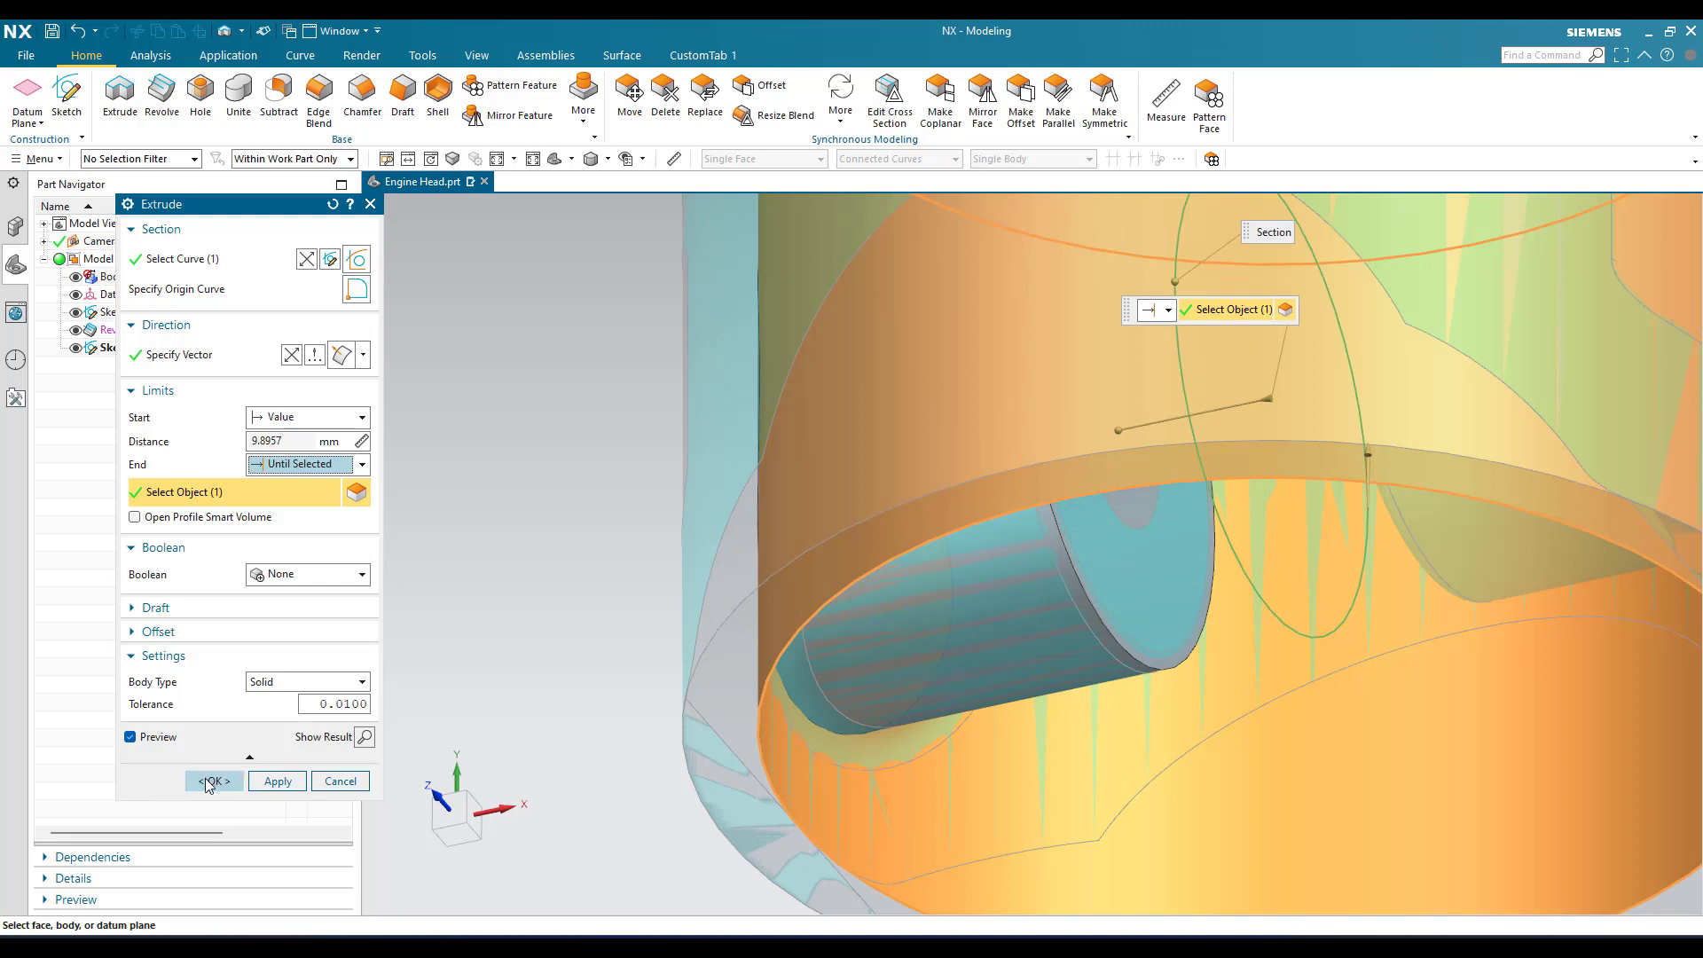
pyautogui.click(213, 780)
pyautogui.scroll(-5, 837, 550)
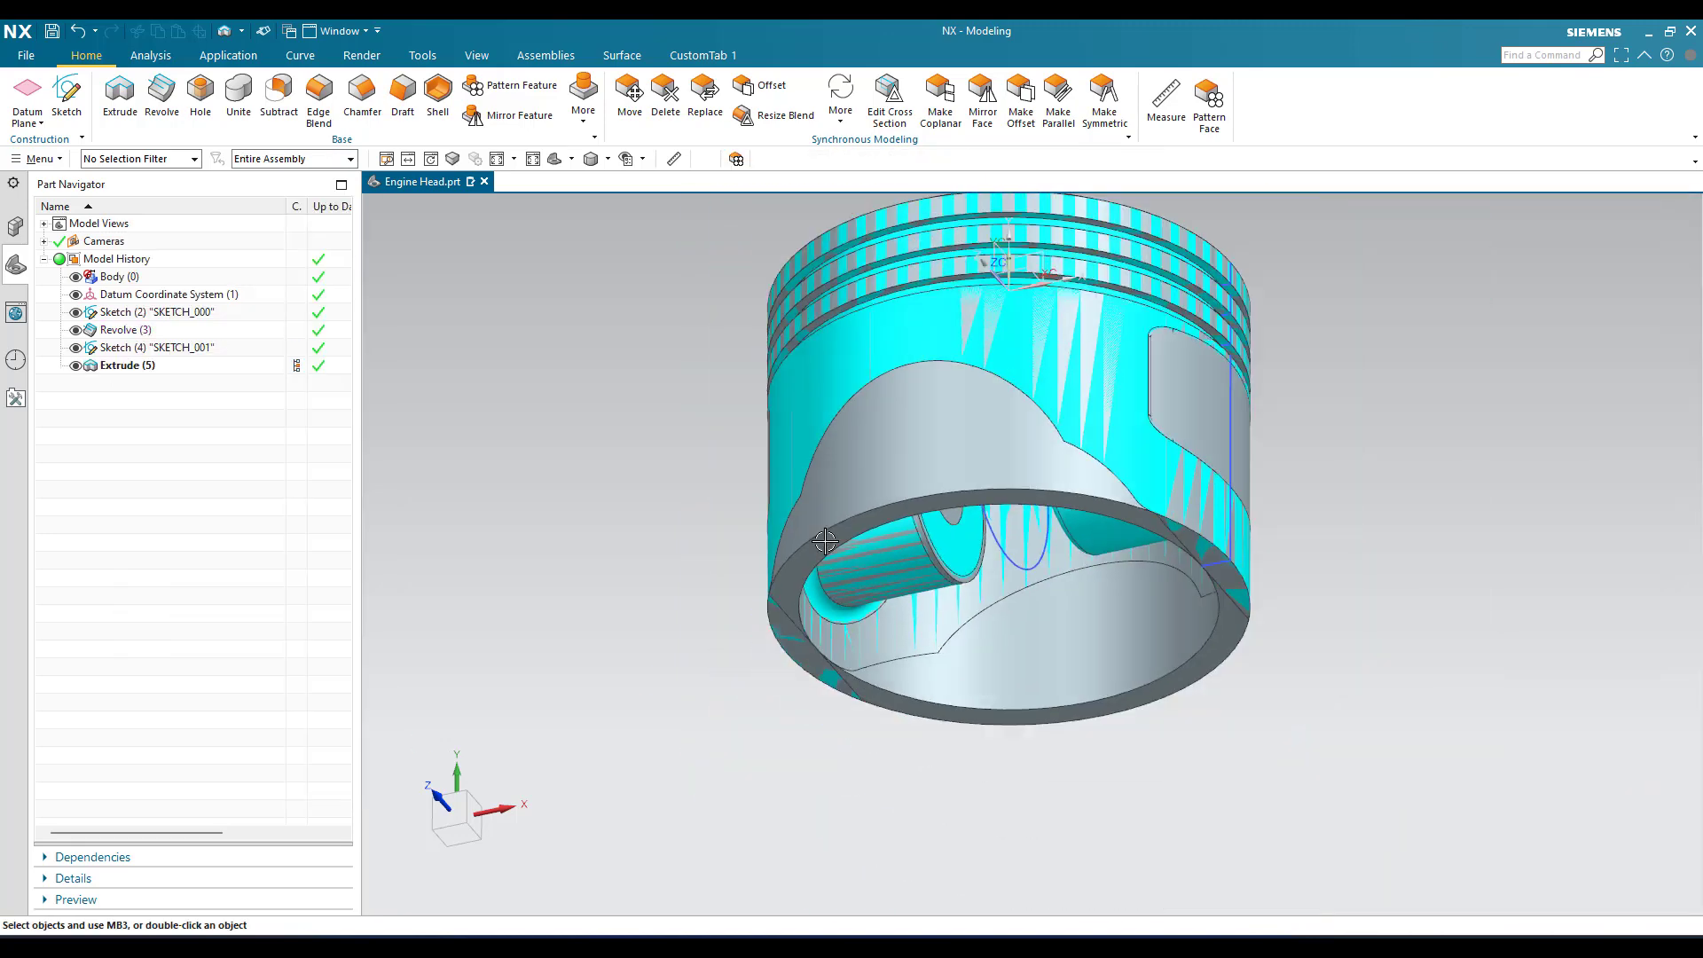
# - Mirror Extrude (5) across the piston's top plane to create Mirror Feature (6)
pyautogui.click(141, 365)
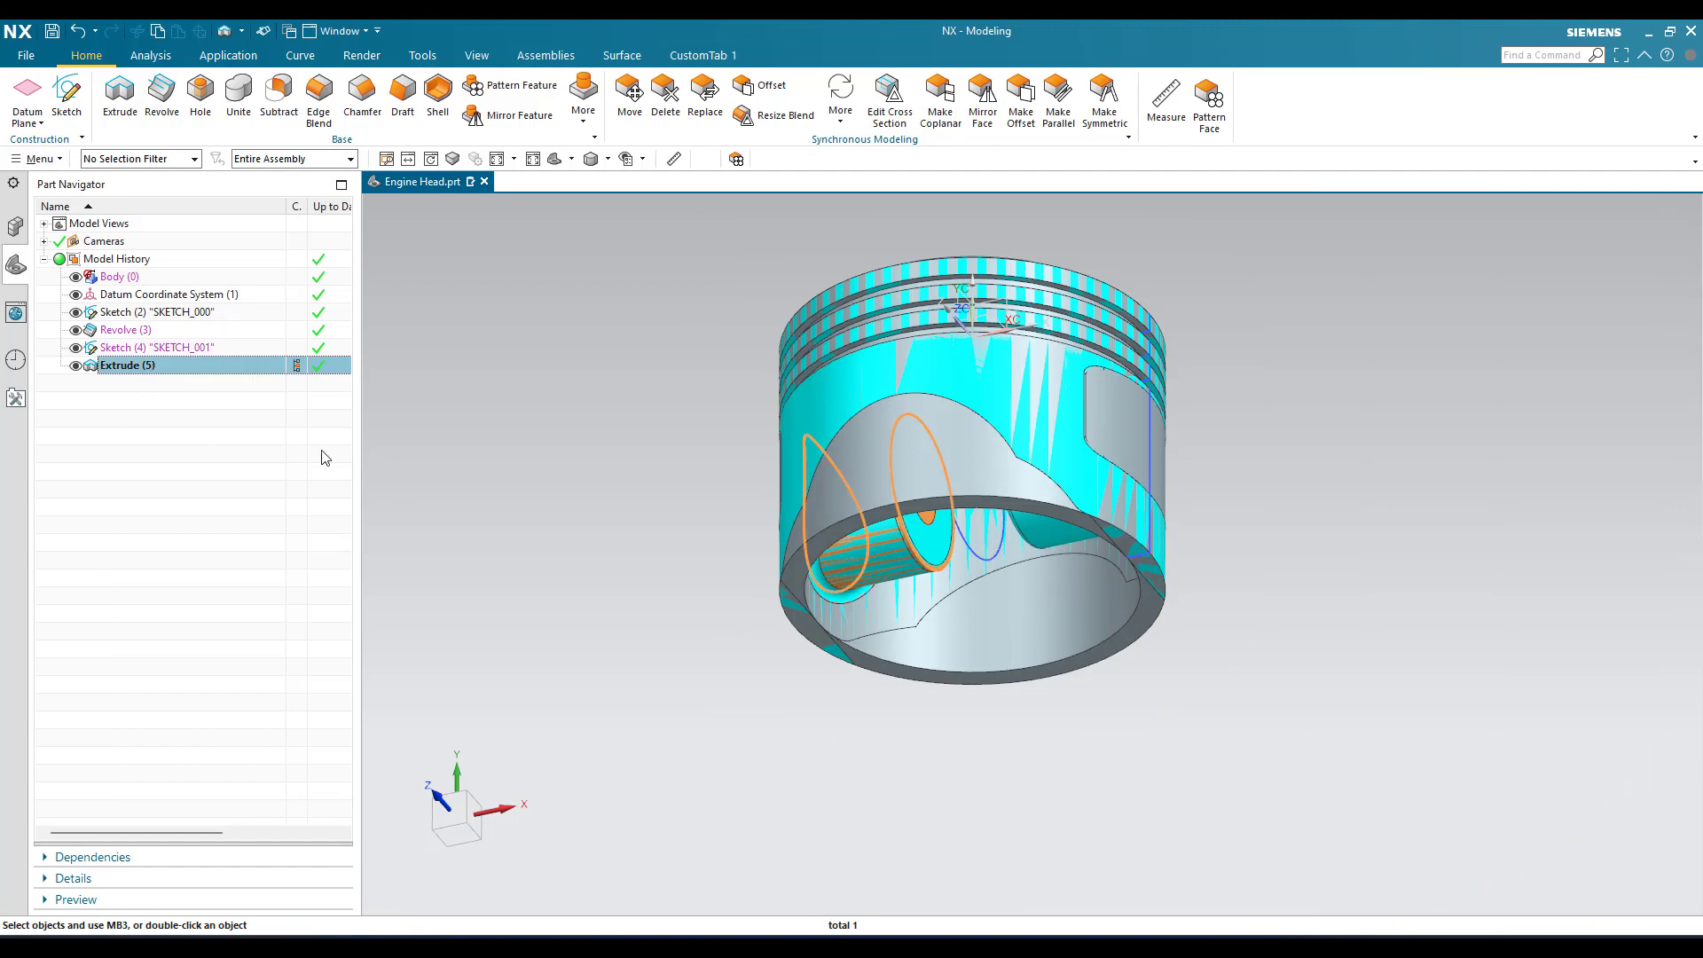
pyautogui.click(518, 117)
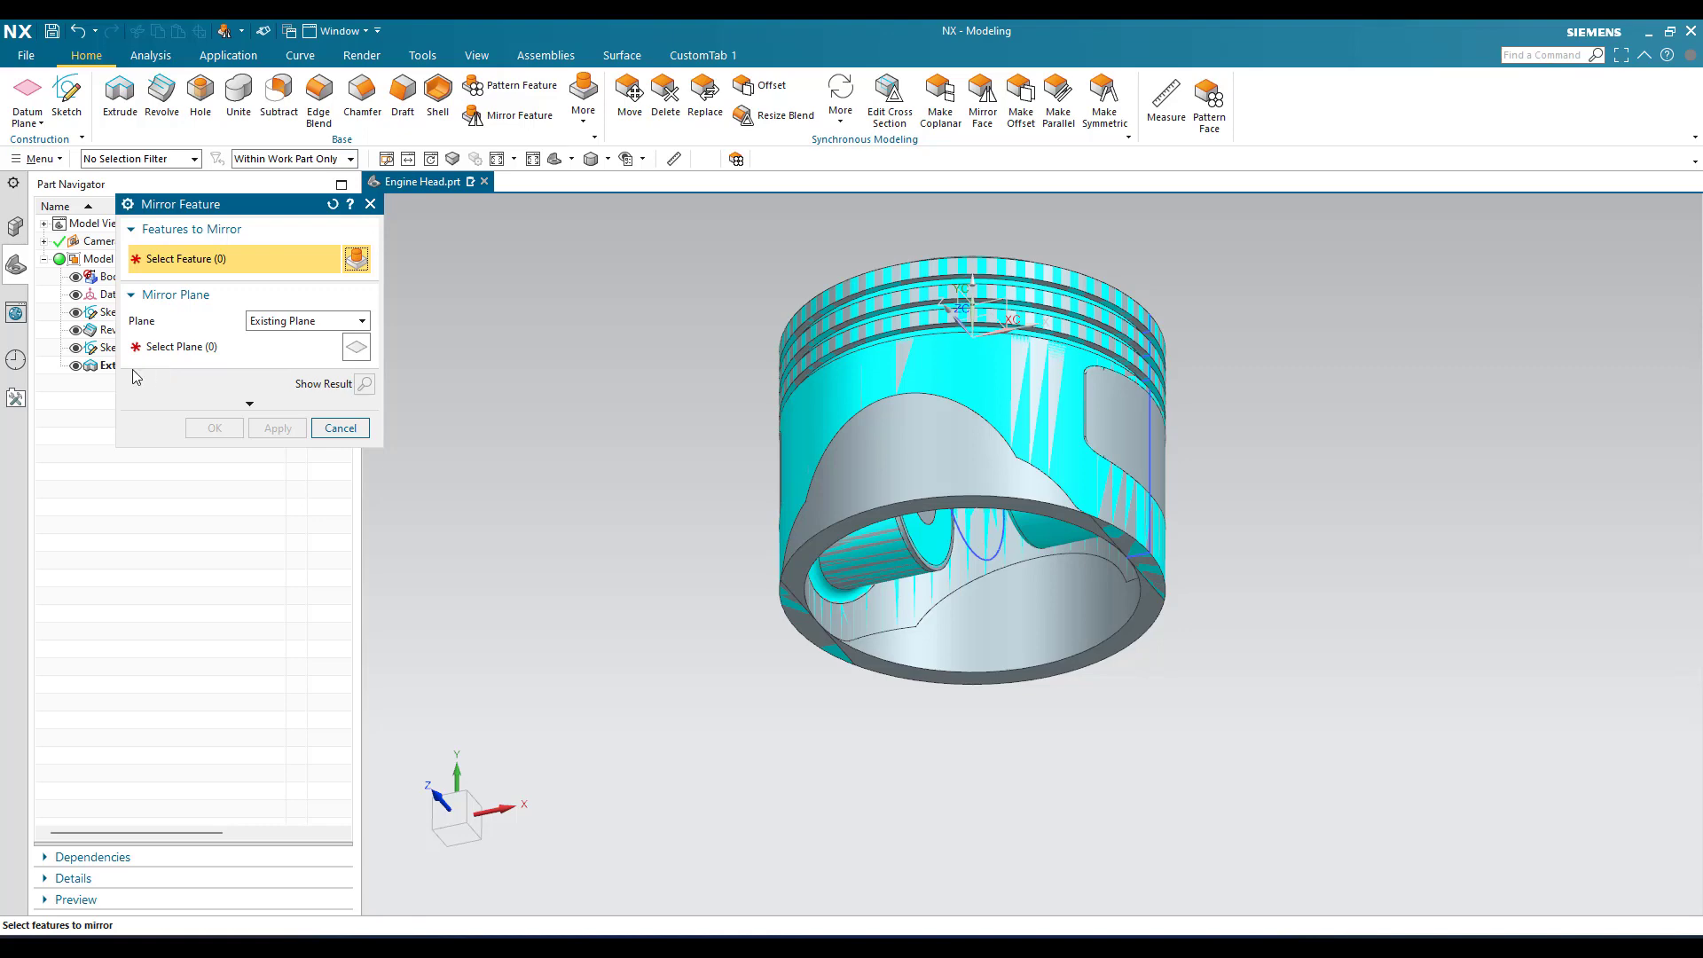
pyautogui.click(102, 370)
pyautogui.click(222, 346)
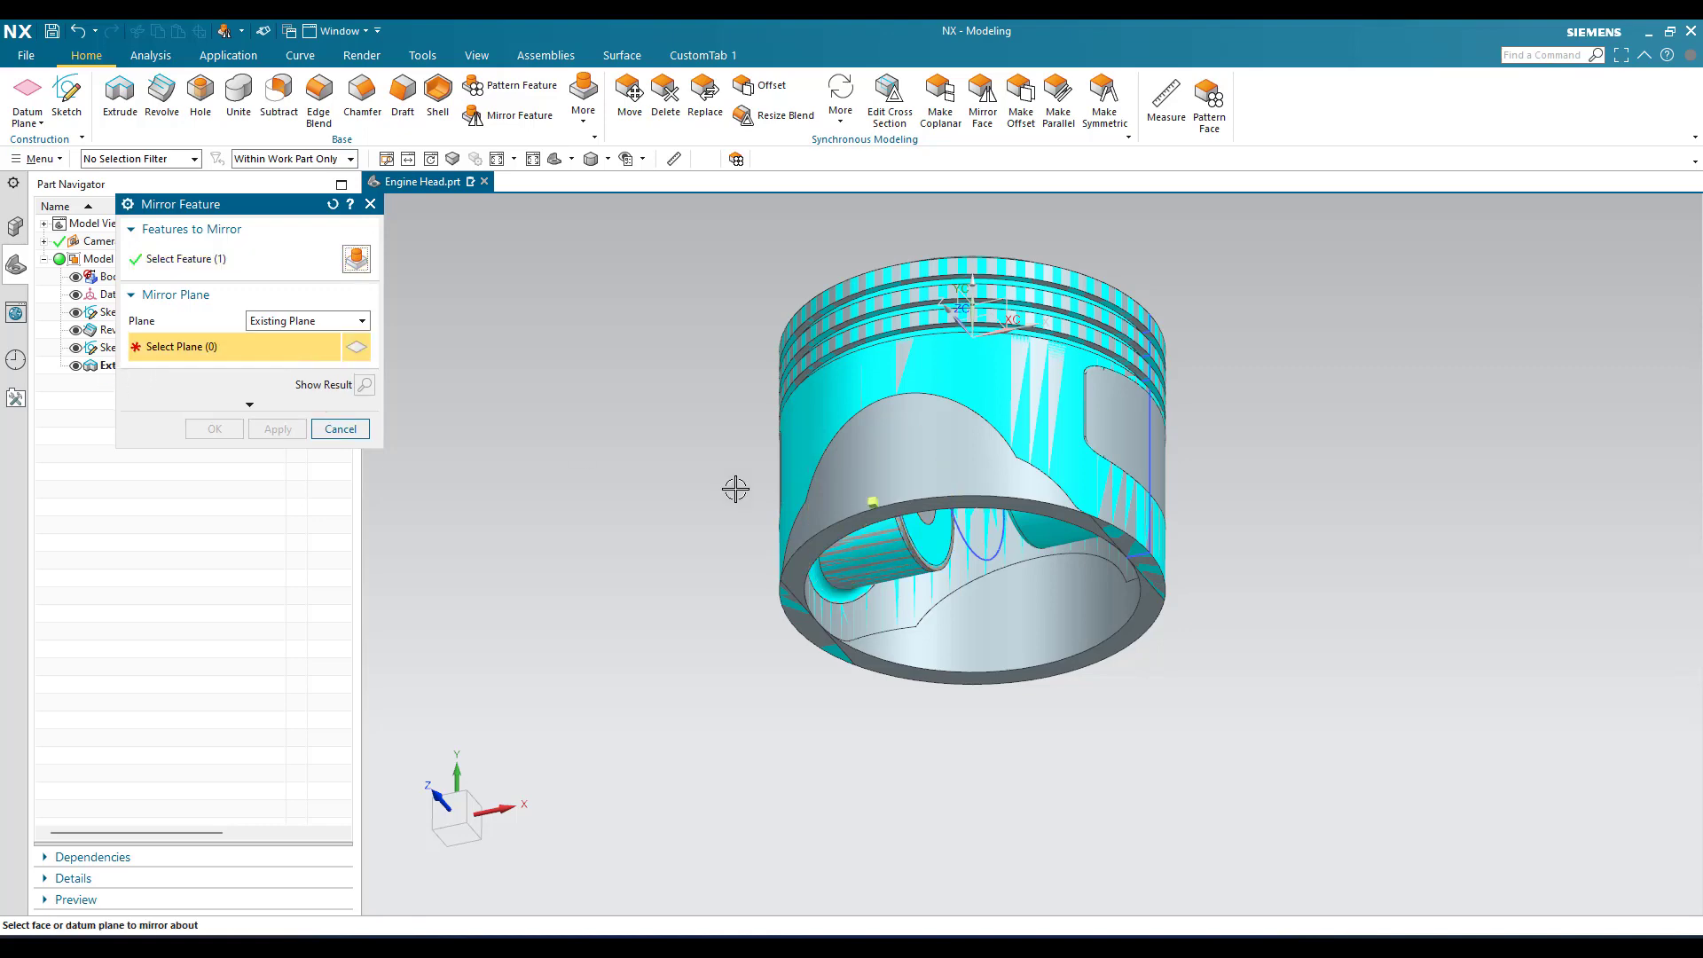
pyautogui.moveTo(733, 487); pyautogui.dragTo(743, 566, button='middle')
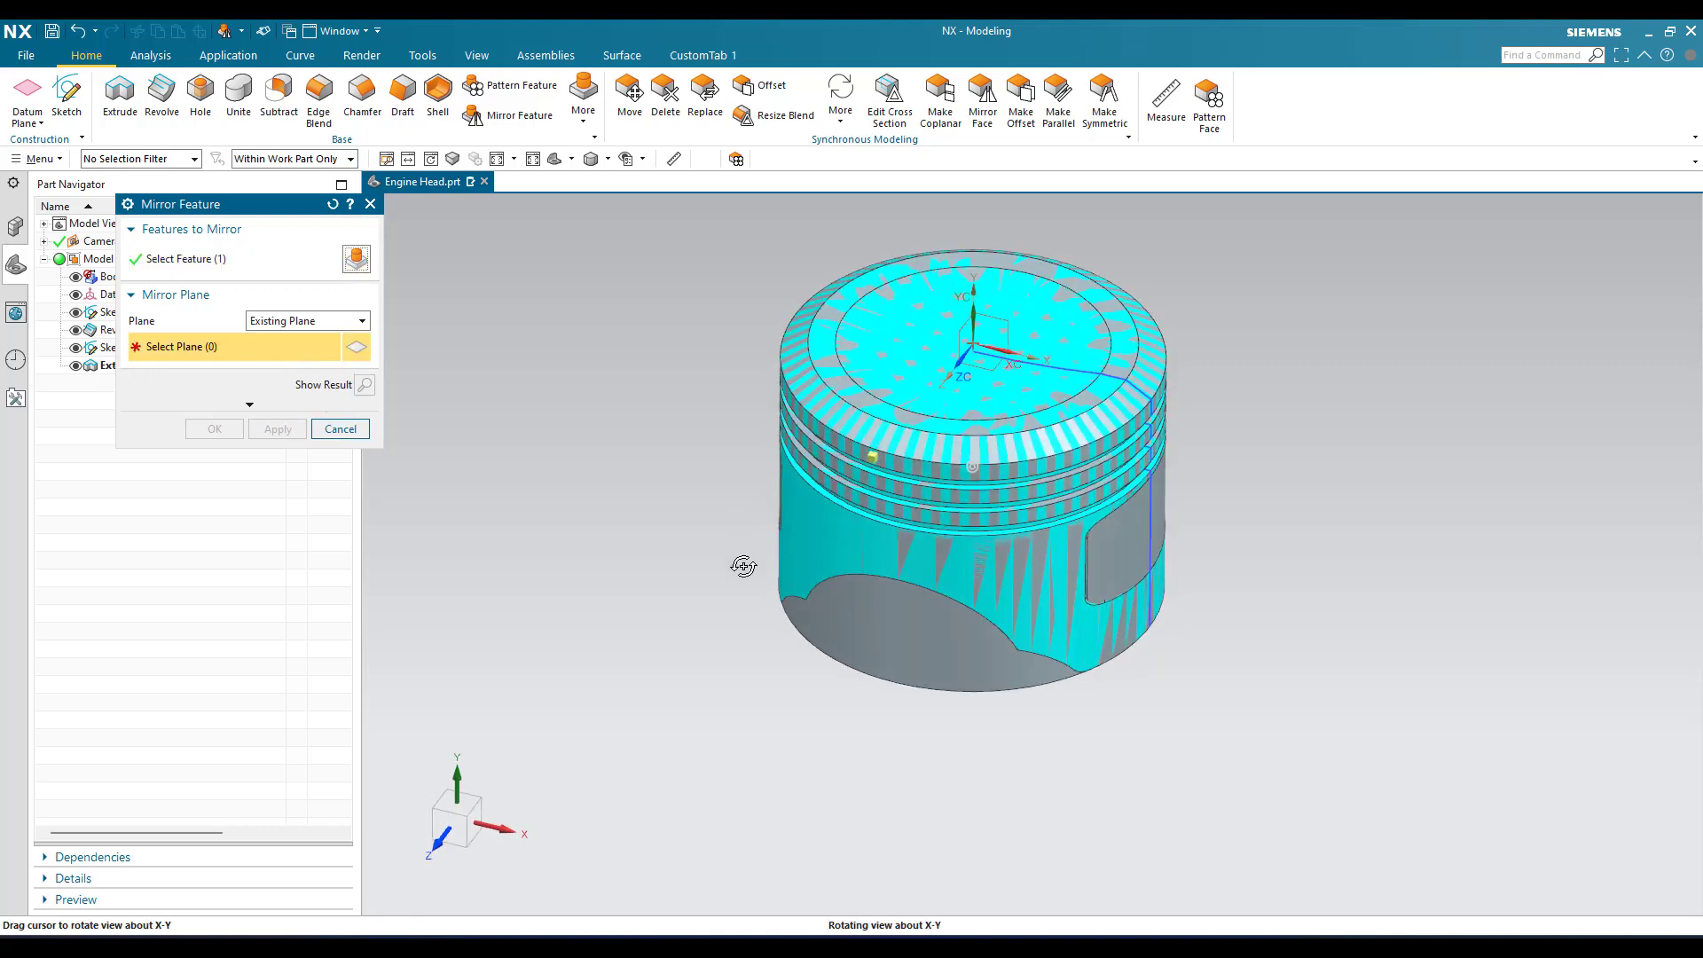
pyautogui.click(958, 335)
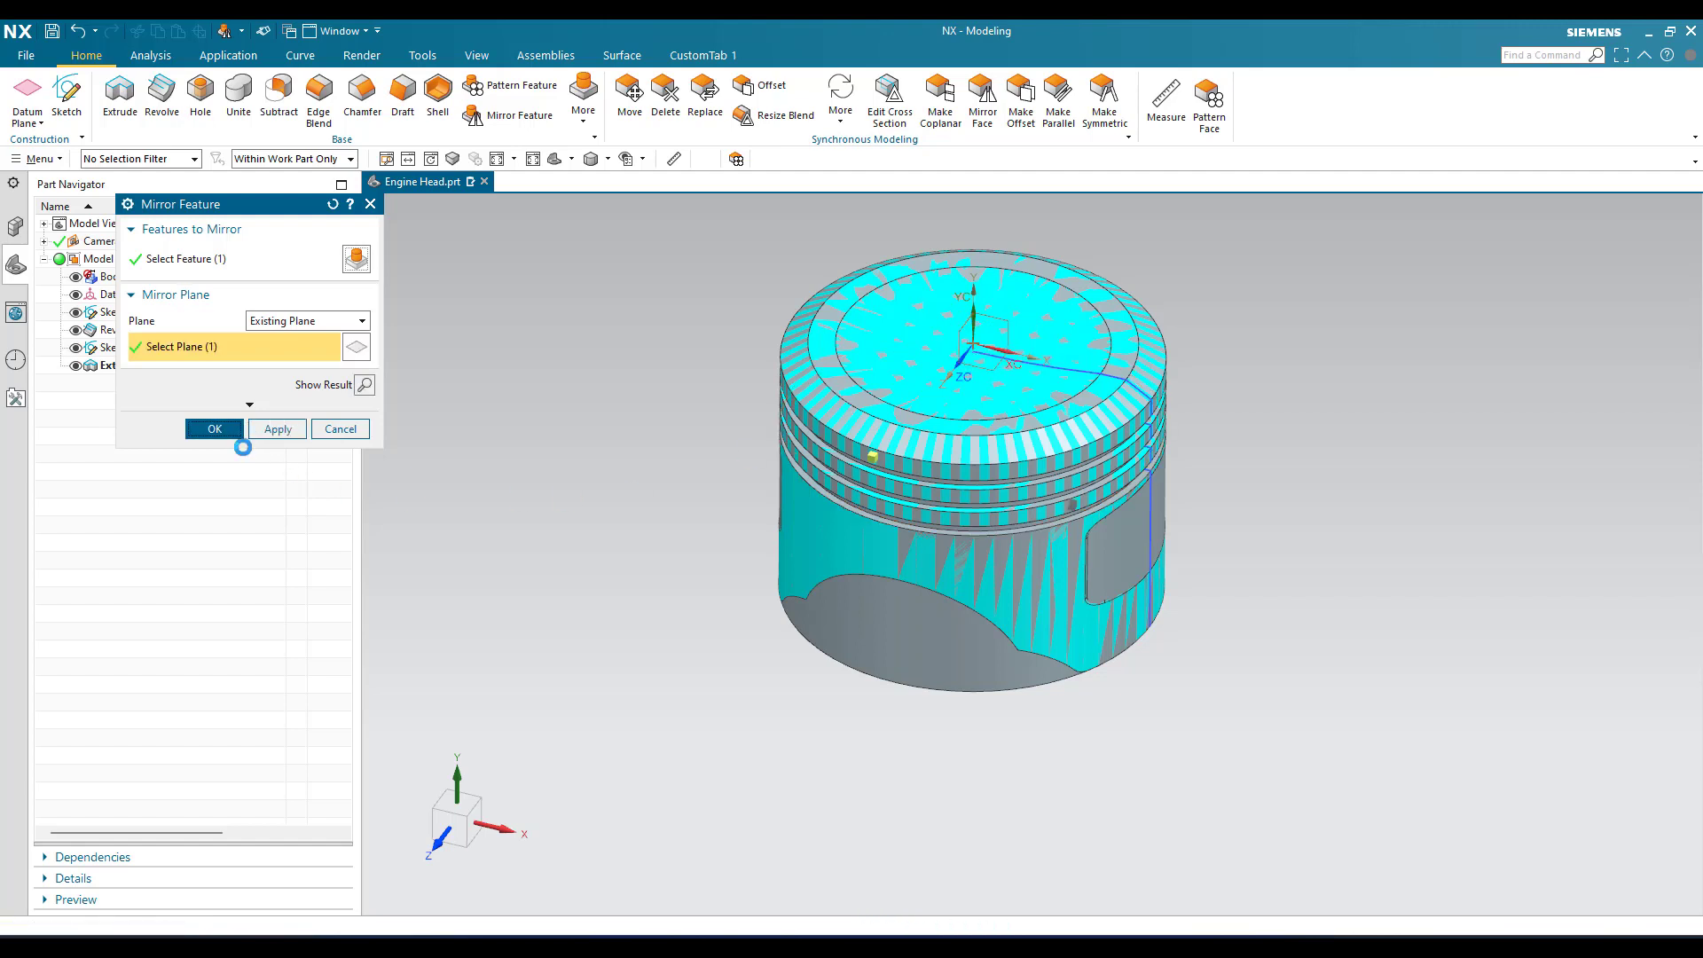
pyautogui.press('Escape')
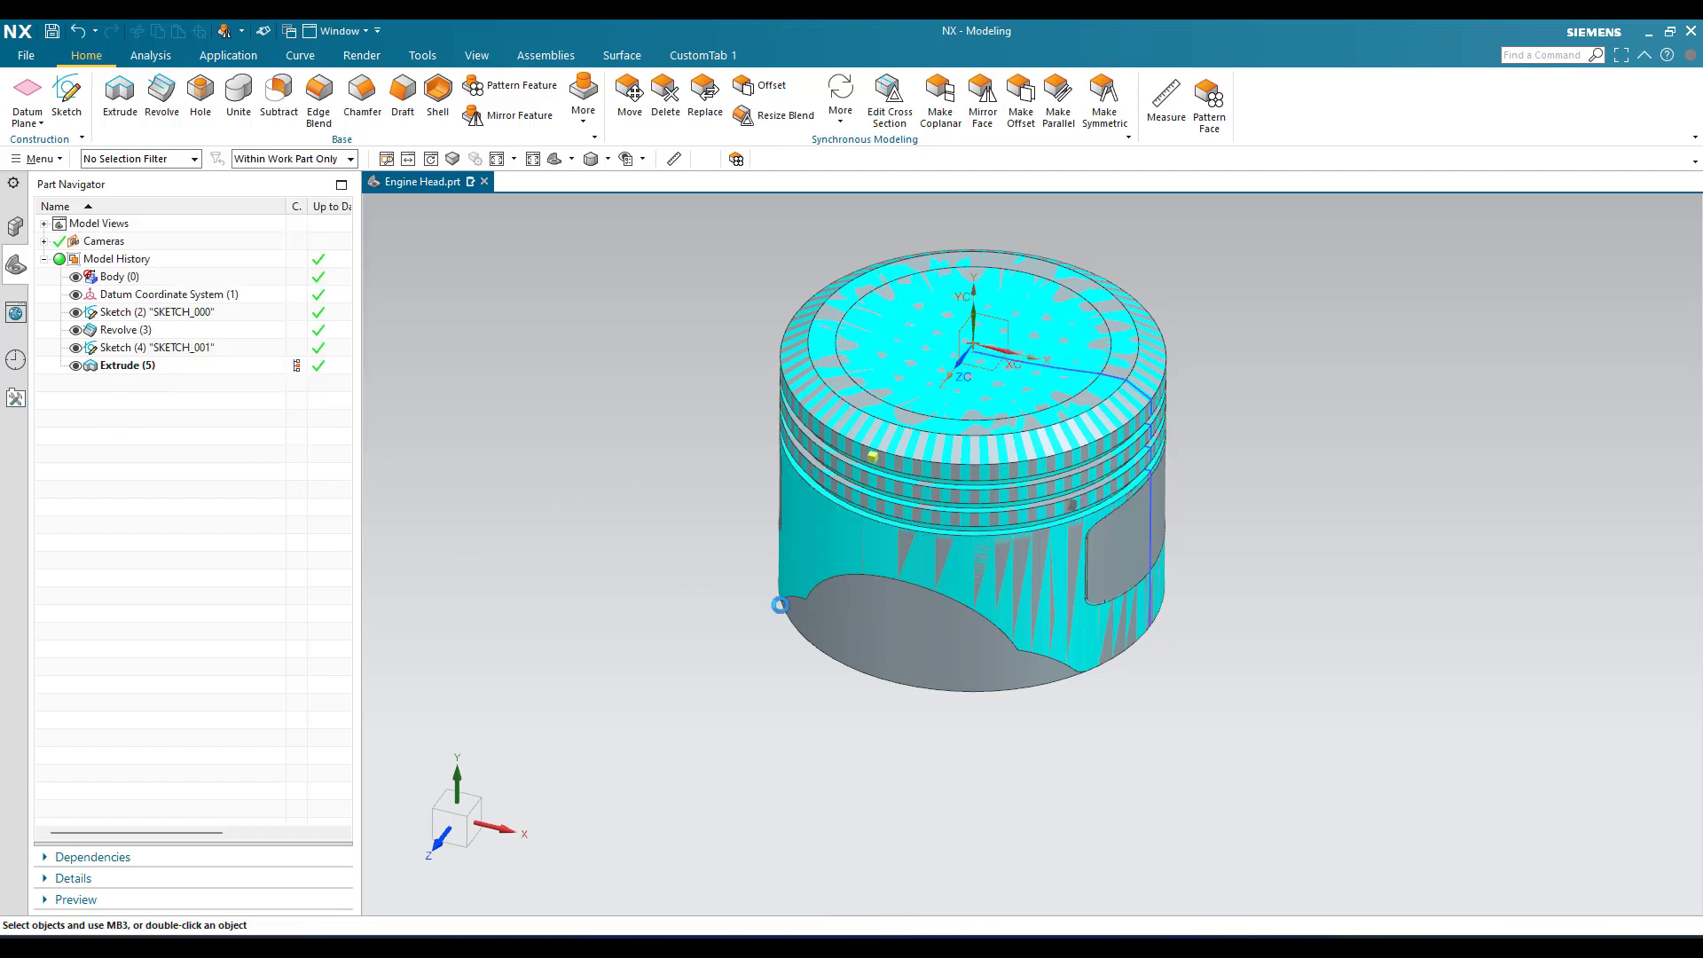
pyautogui.click(156, 368)
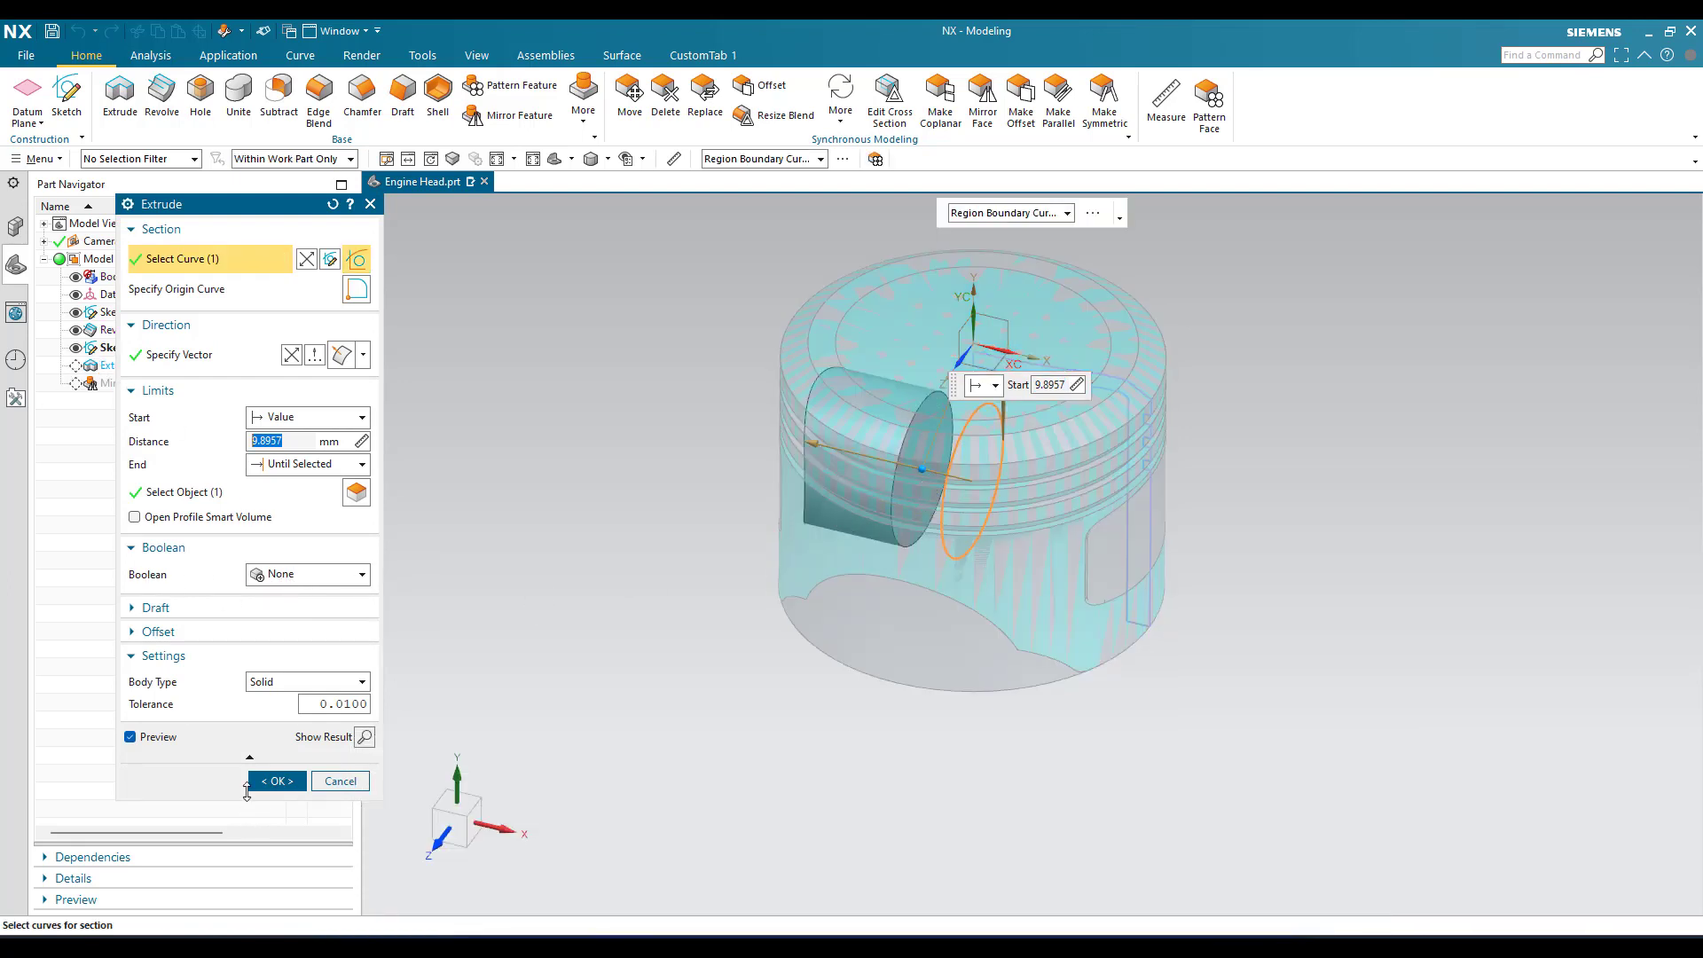
# - Apply the Extrude (5) edit ending at the selected object and inspect both bosses from below
pyautogui.click(277, 781)
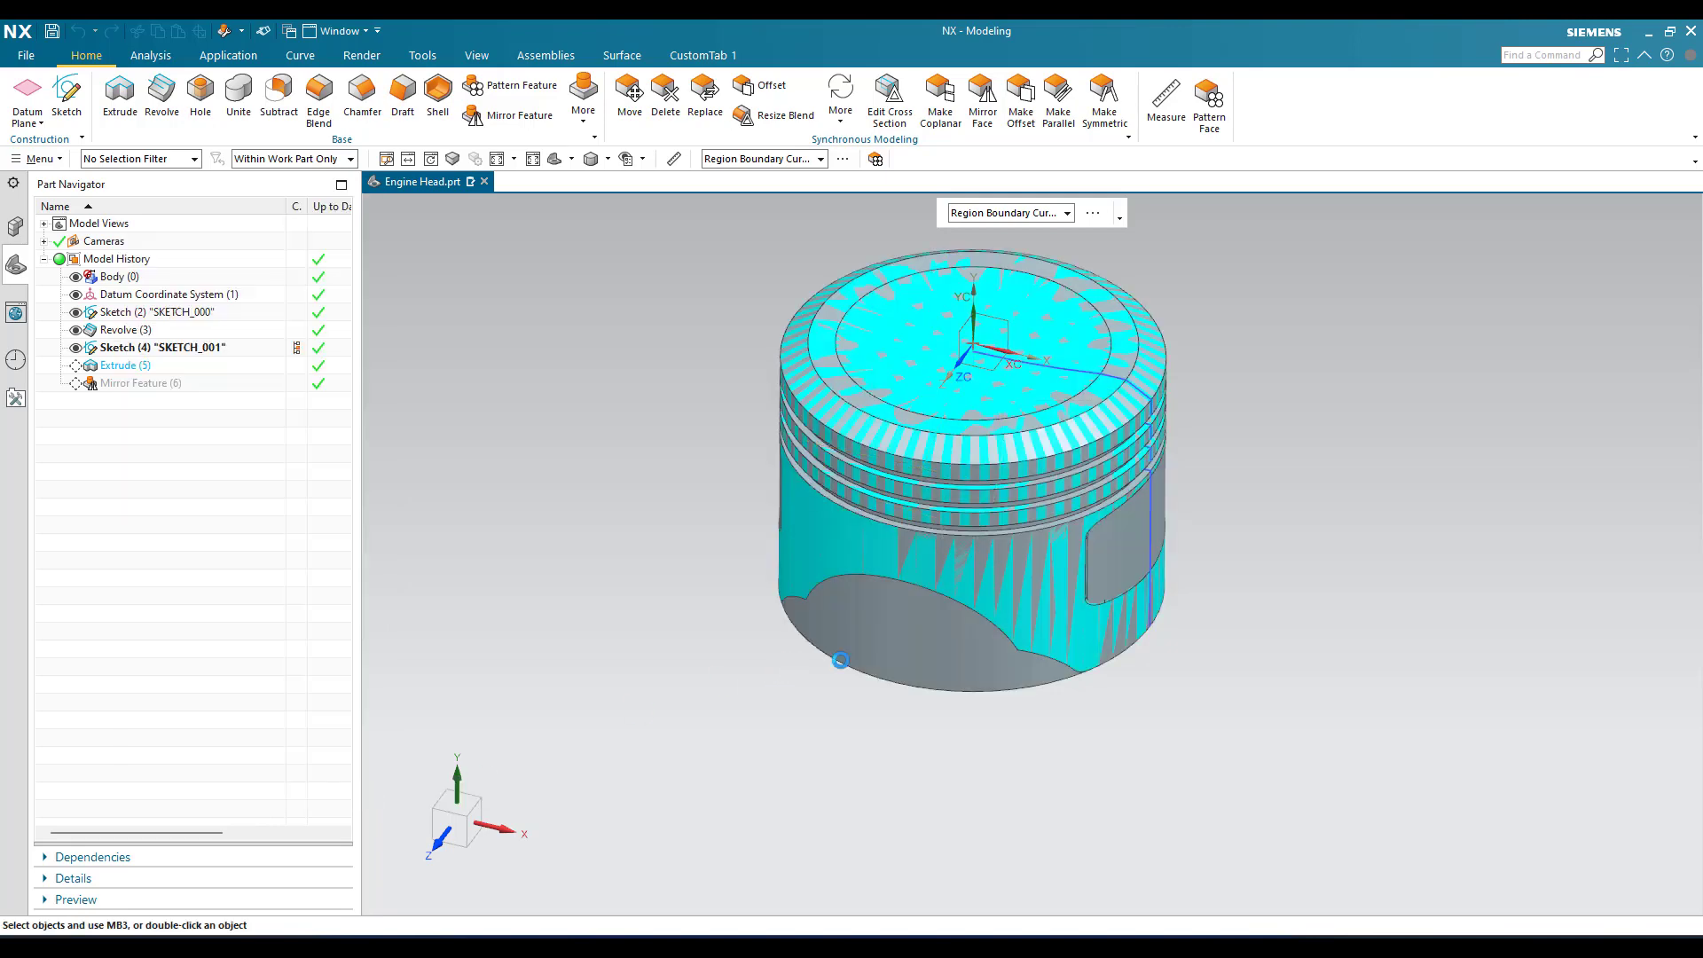
pyautogui.moveTo(844, 603); pyautogui.dragTo(997, 463, button='middle')
pyautogui.scroll(3, 1076, 426)
pyautogui.scroll(-1, 1110, 551)
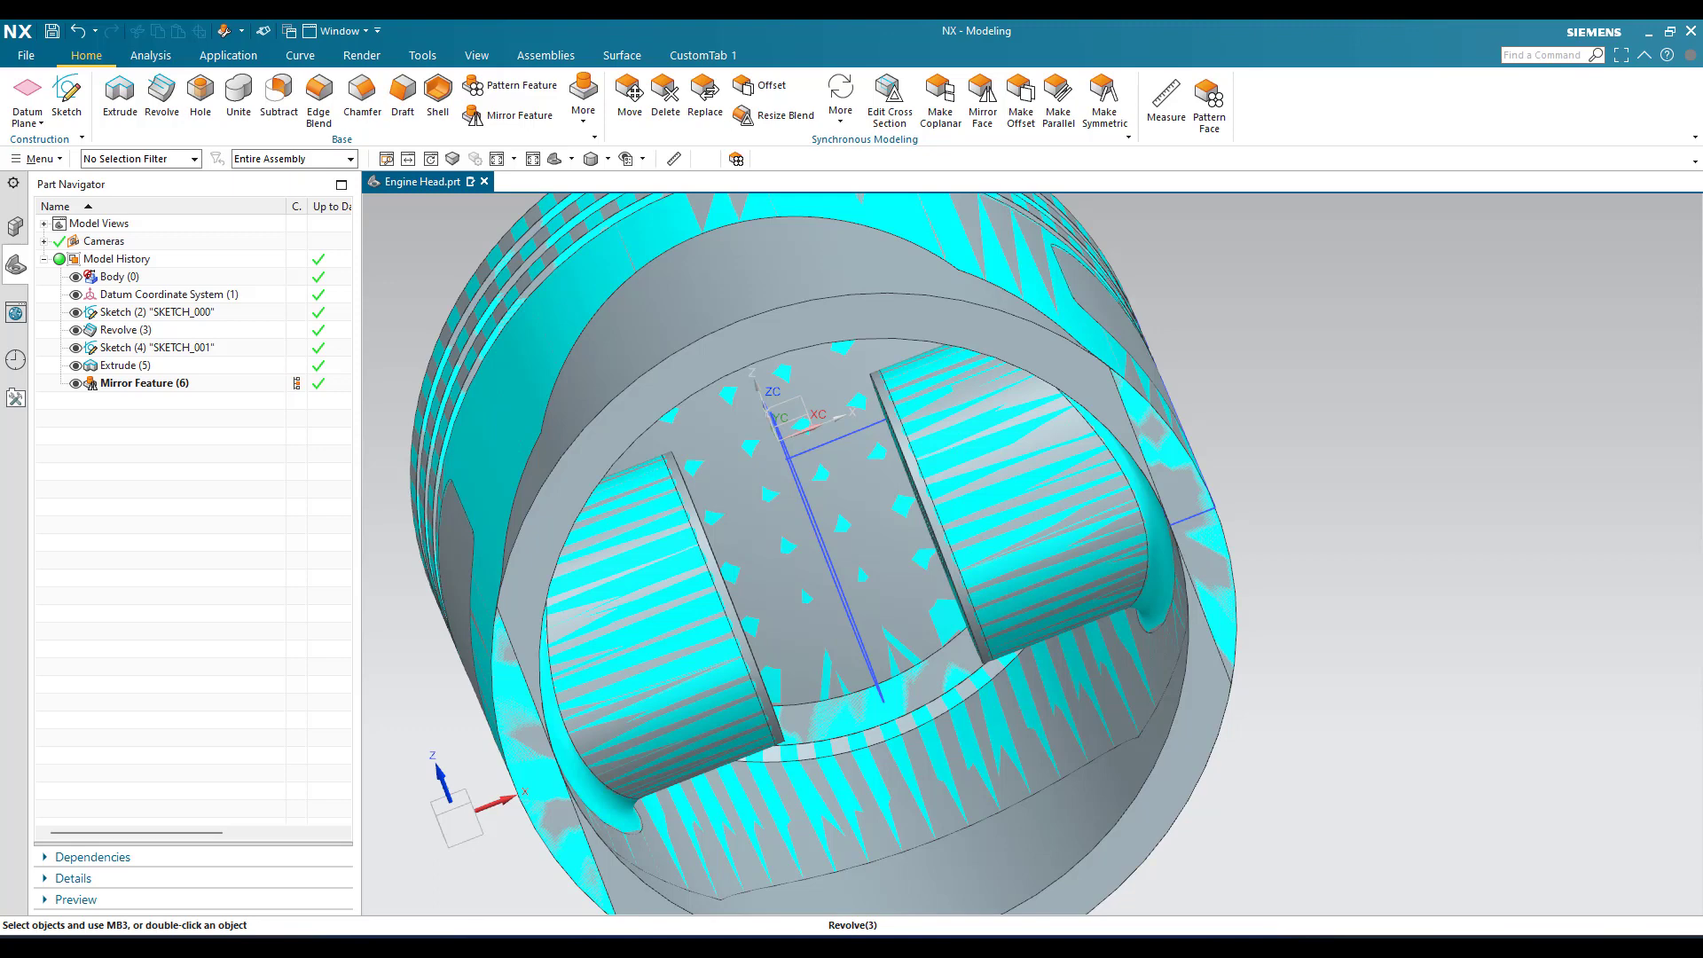
pyautogui.scroll(-4, 986, 478)
pyautogui.moveTo(981, 510); pyautogui.dragTo(986, 616, button='middle')
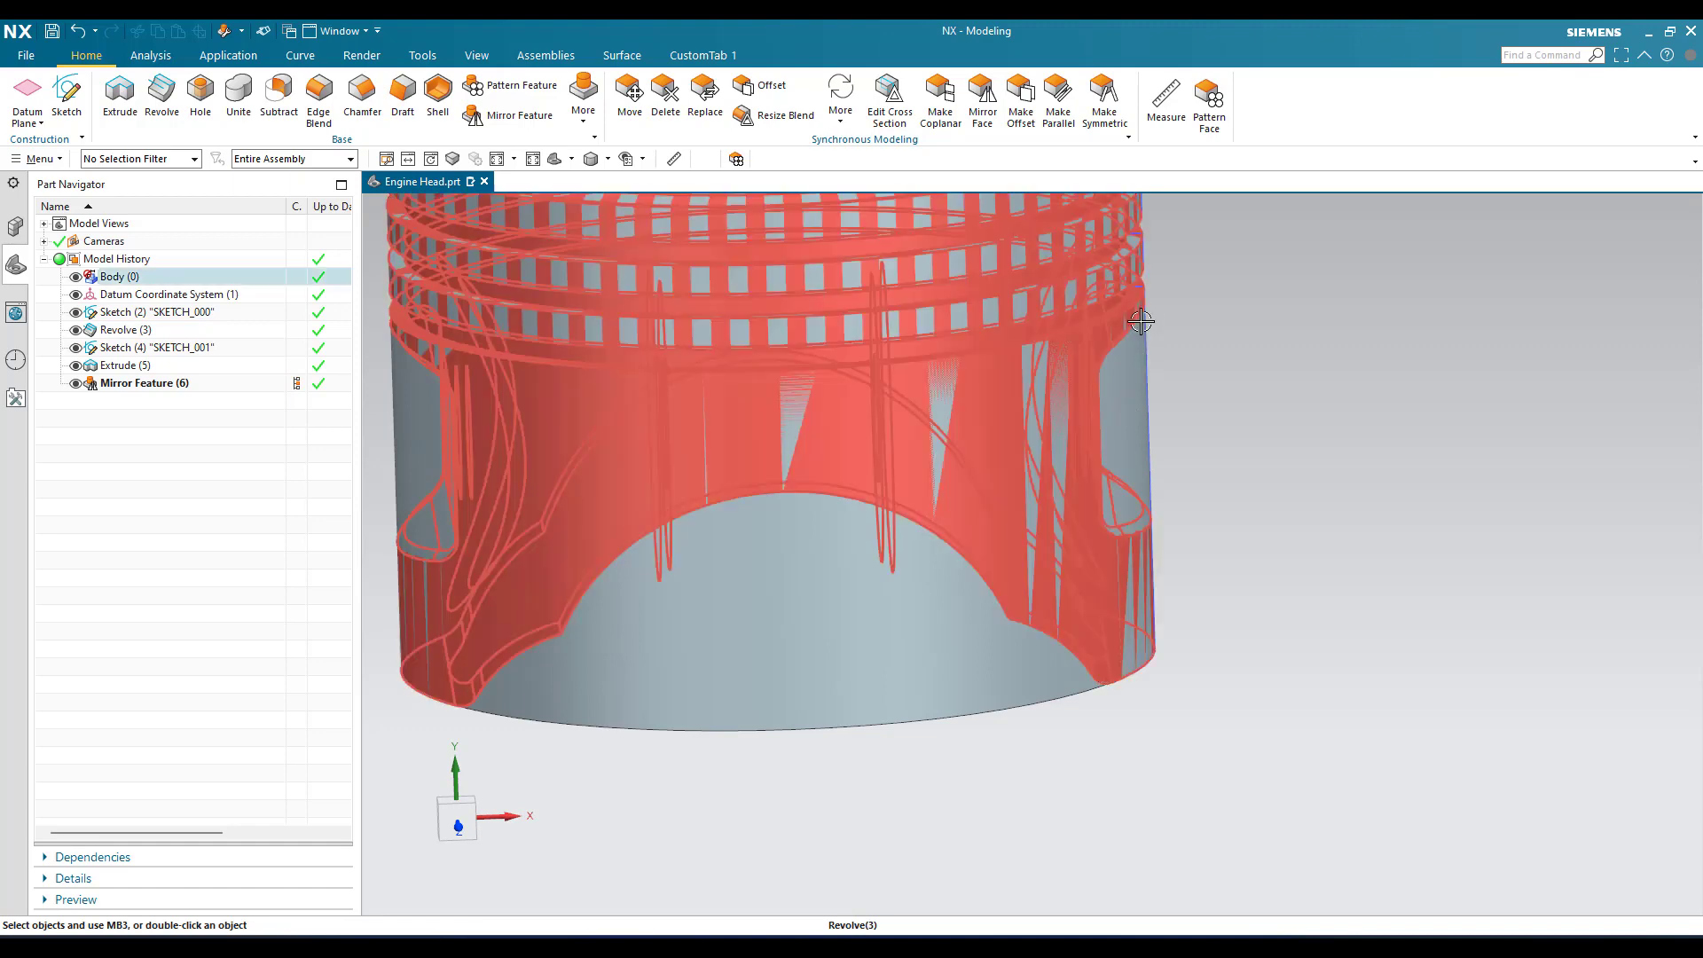
pyautogui.click(786, 712)
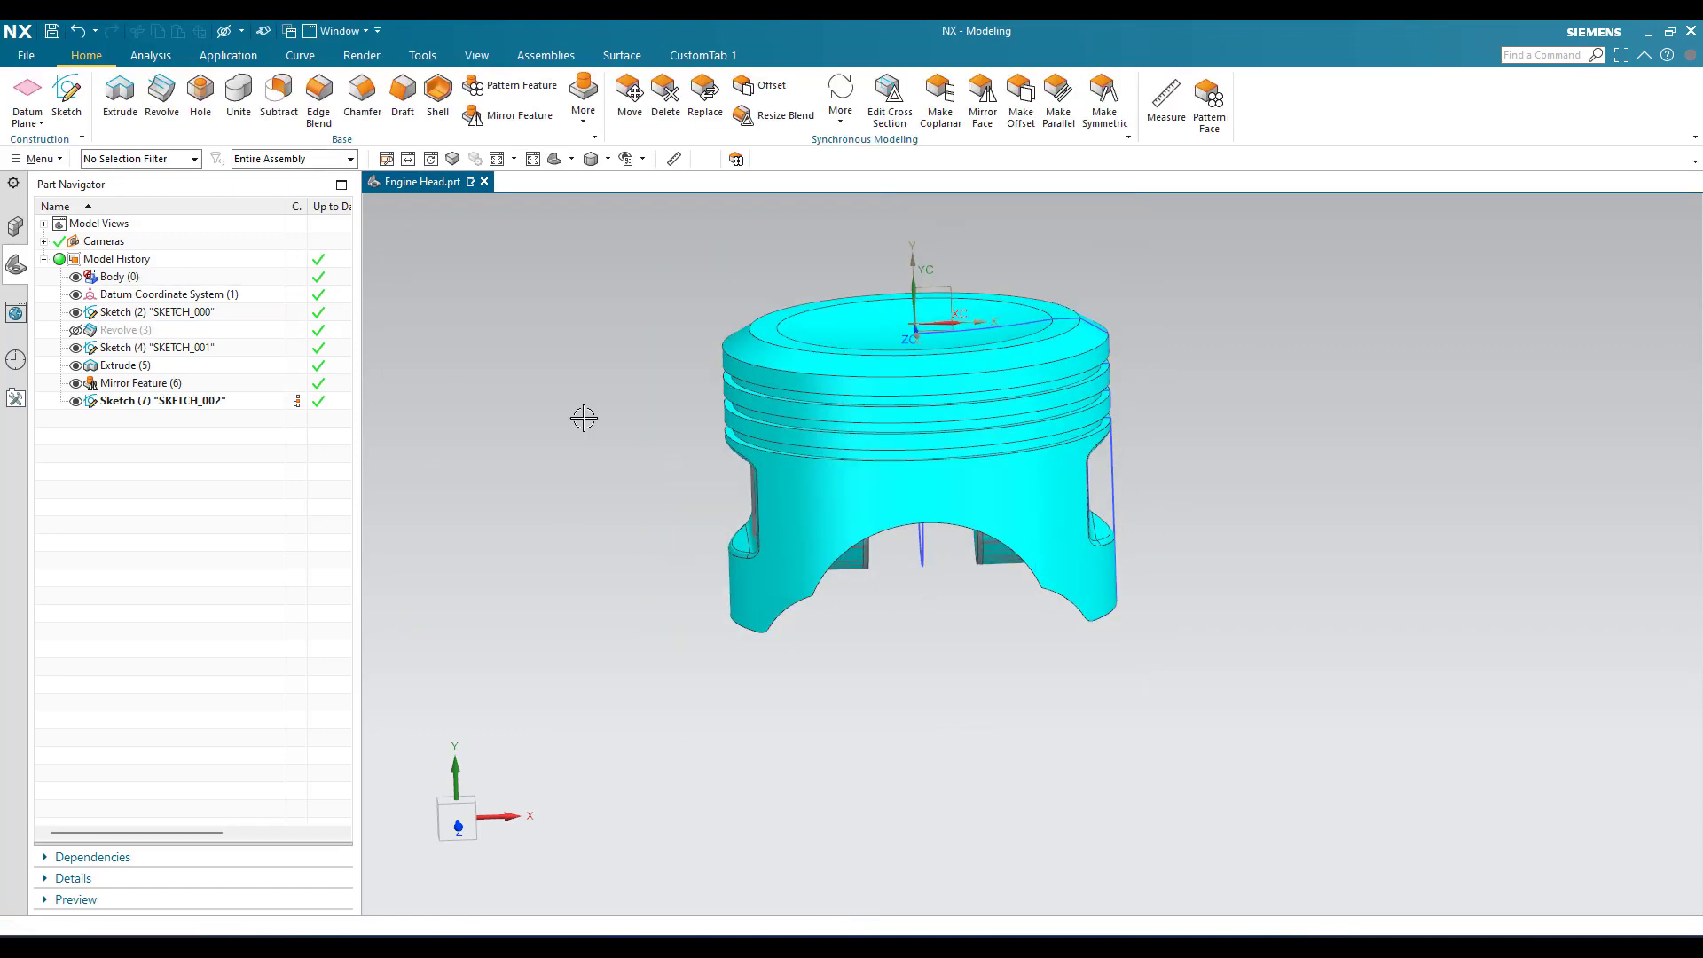
# - Start a new sketch on the accepted plane, centred on the piston's arch
pyautogui.click(67, 93)
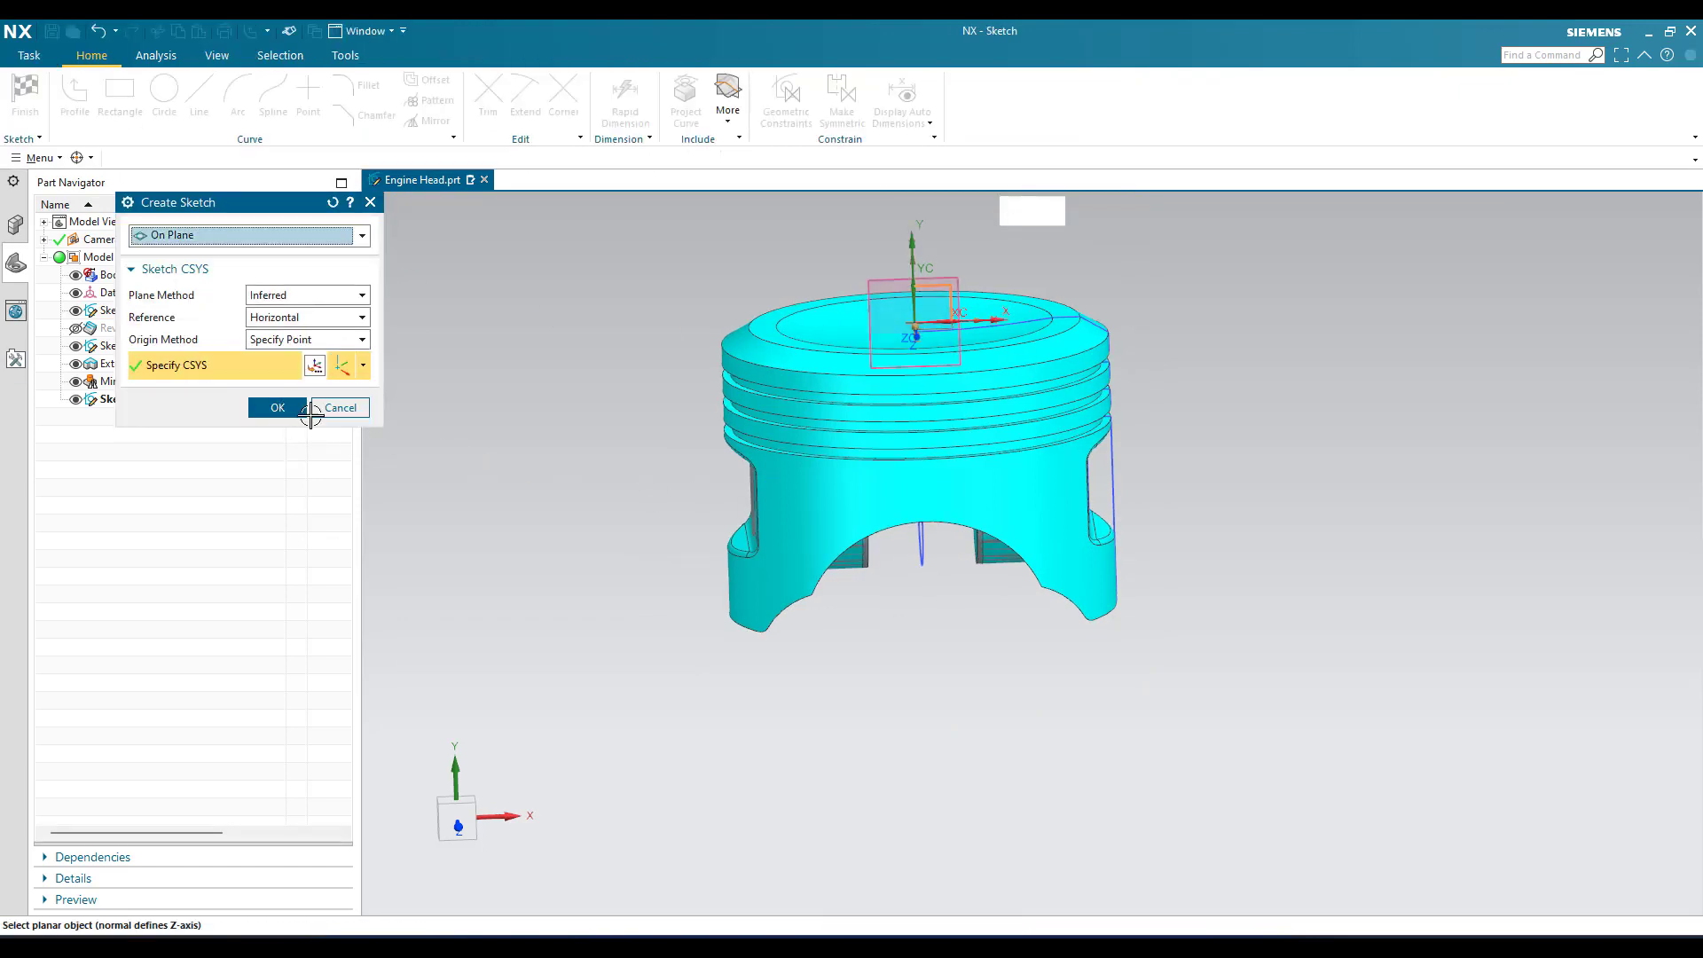
pyautogui.click(305, 410)
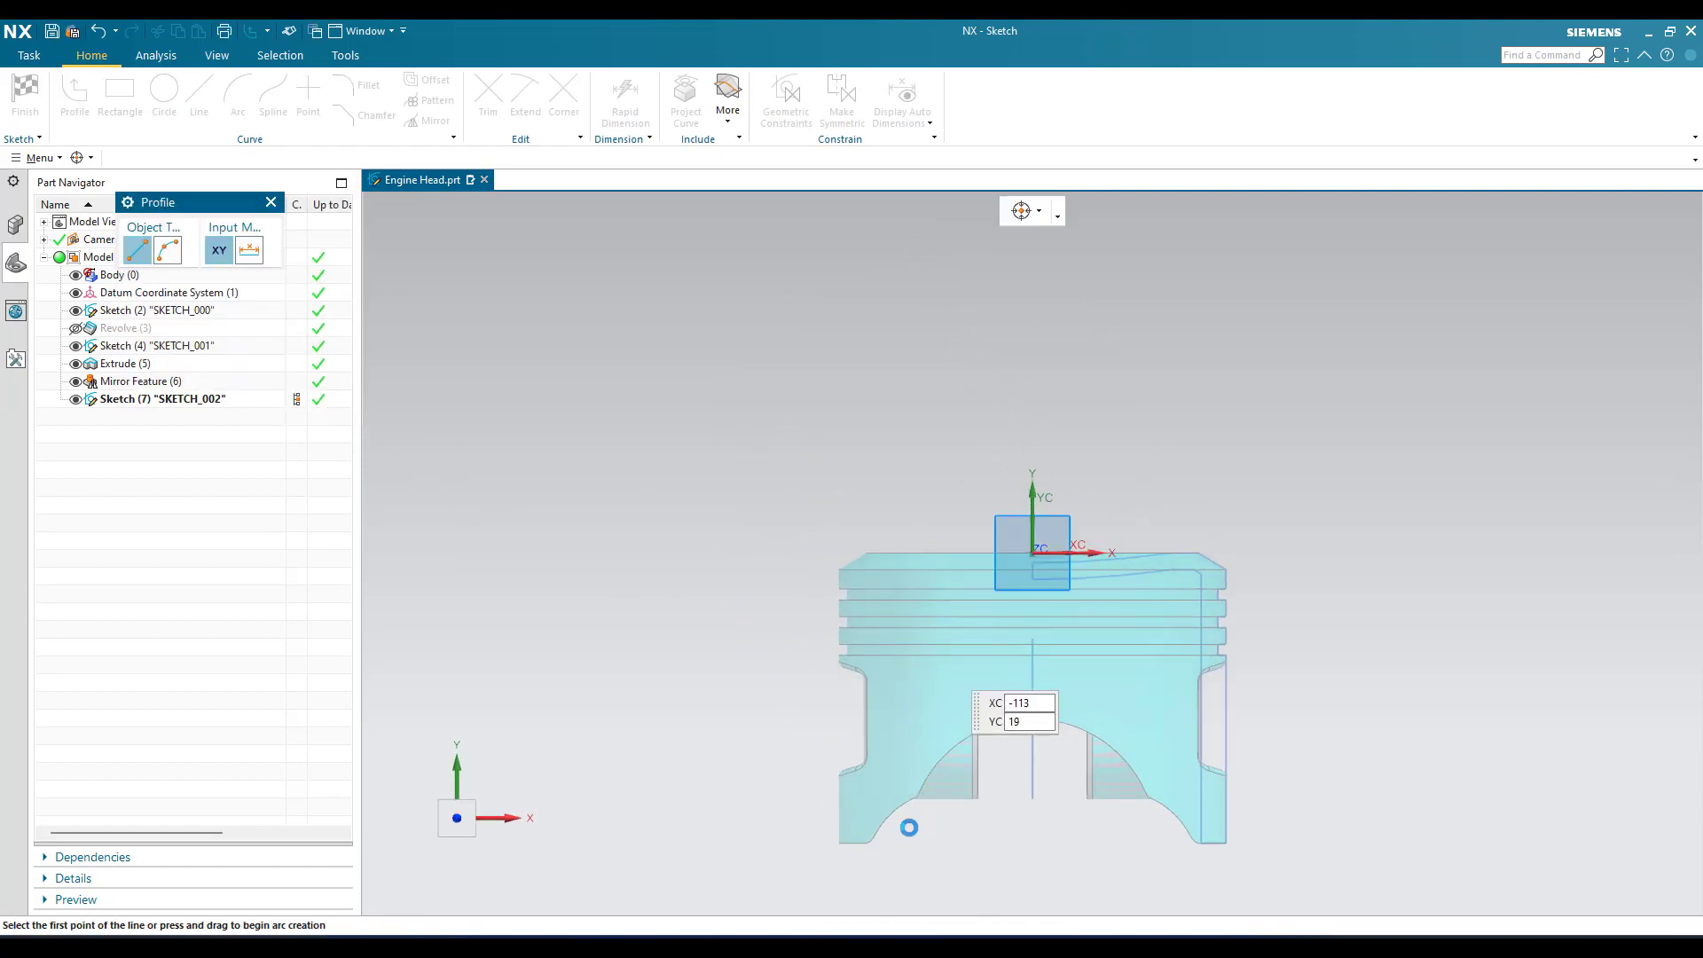
pyautogui.scroll(6, 909, 831)
pyautogui.keyDown('shift'); pyautogui.moveTo(900, 785); pyautogui.dragTo(752, 575, button='middle'); pyautogui.keyUp('shift')
pyautogui.scroll(-5, 752, 575)
pyautogui.press('Escape')
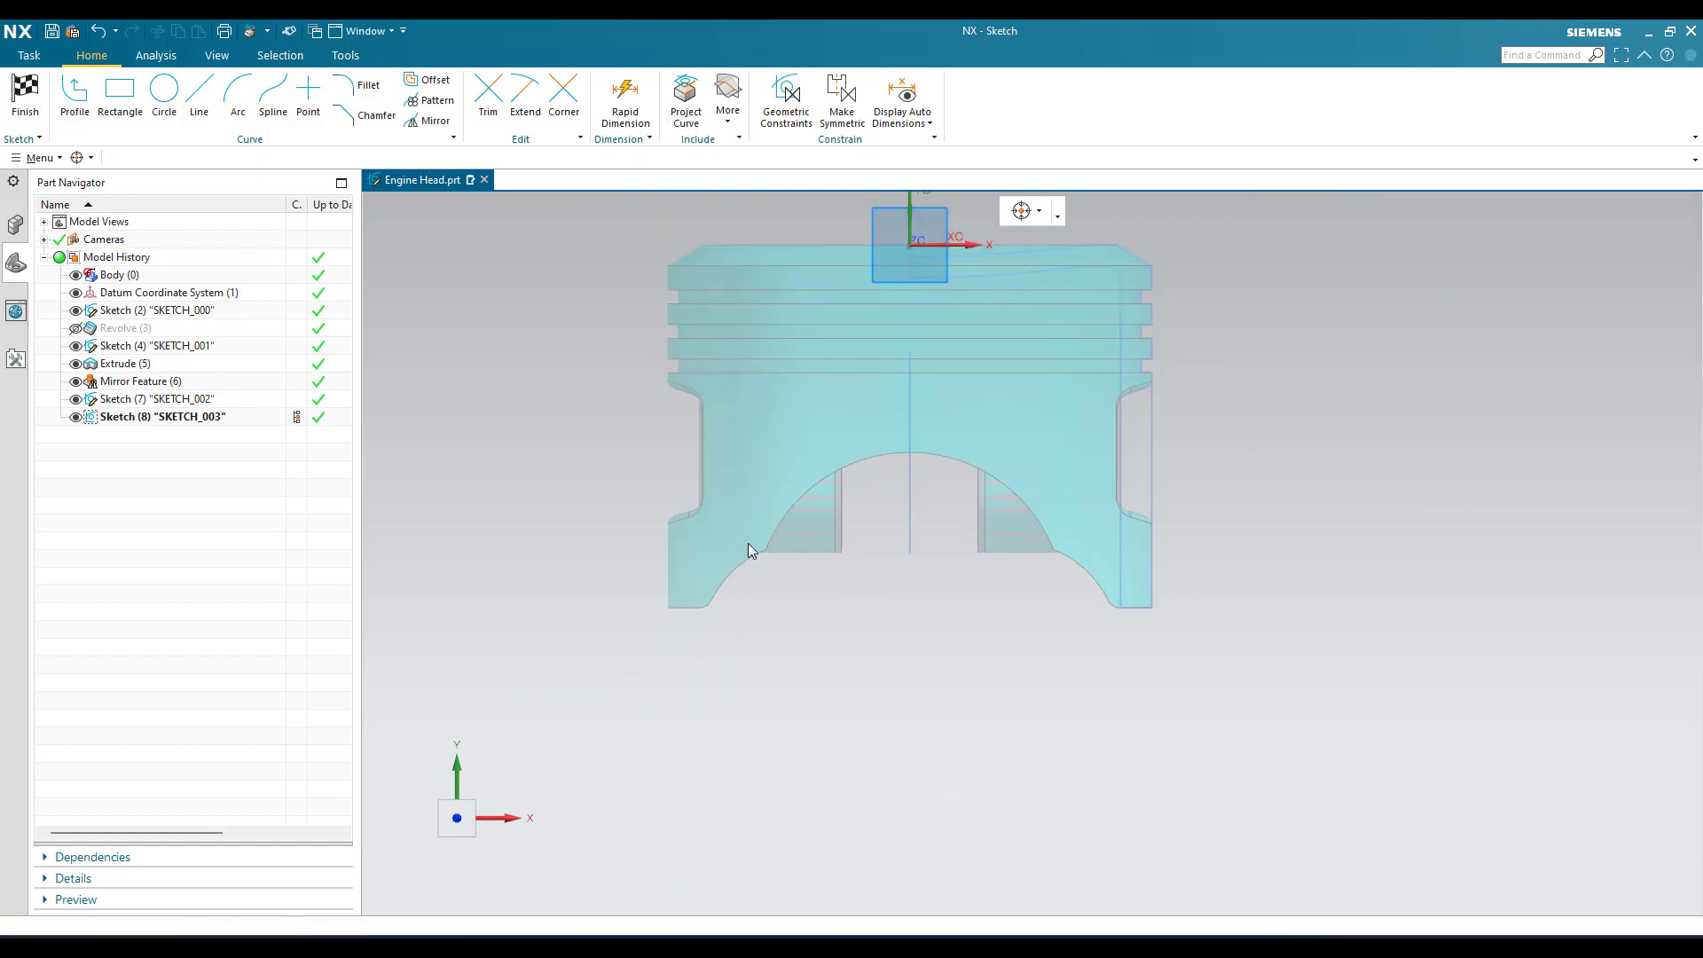
# - Project the pin-boss arch edges into SKETCH_003, accepting the auto-dimensioning warning
pyautogui.press('p')
pyautogui.scroll(-3, 748, 546)
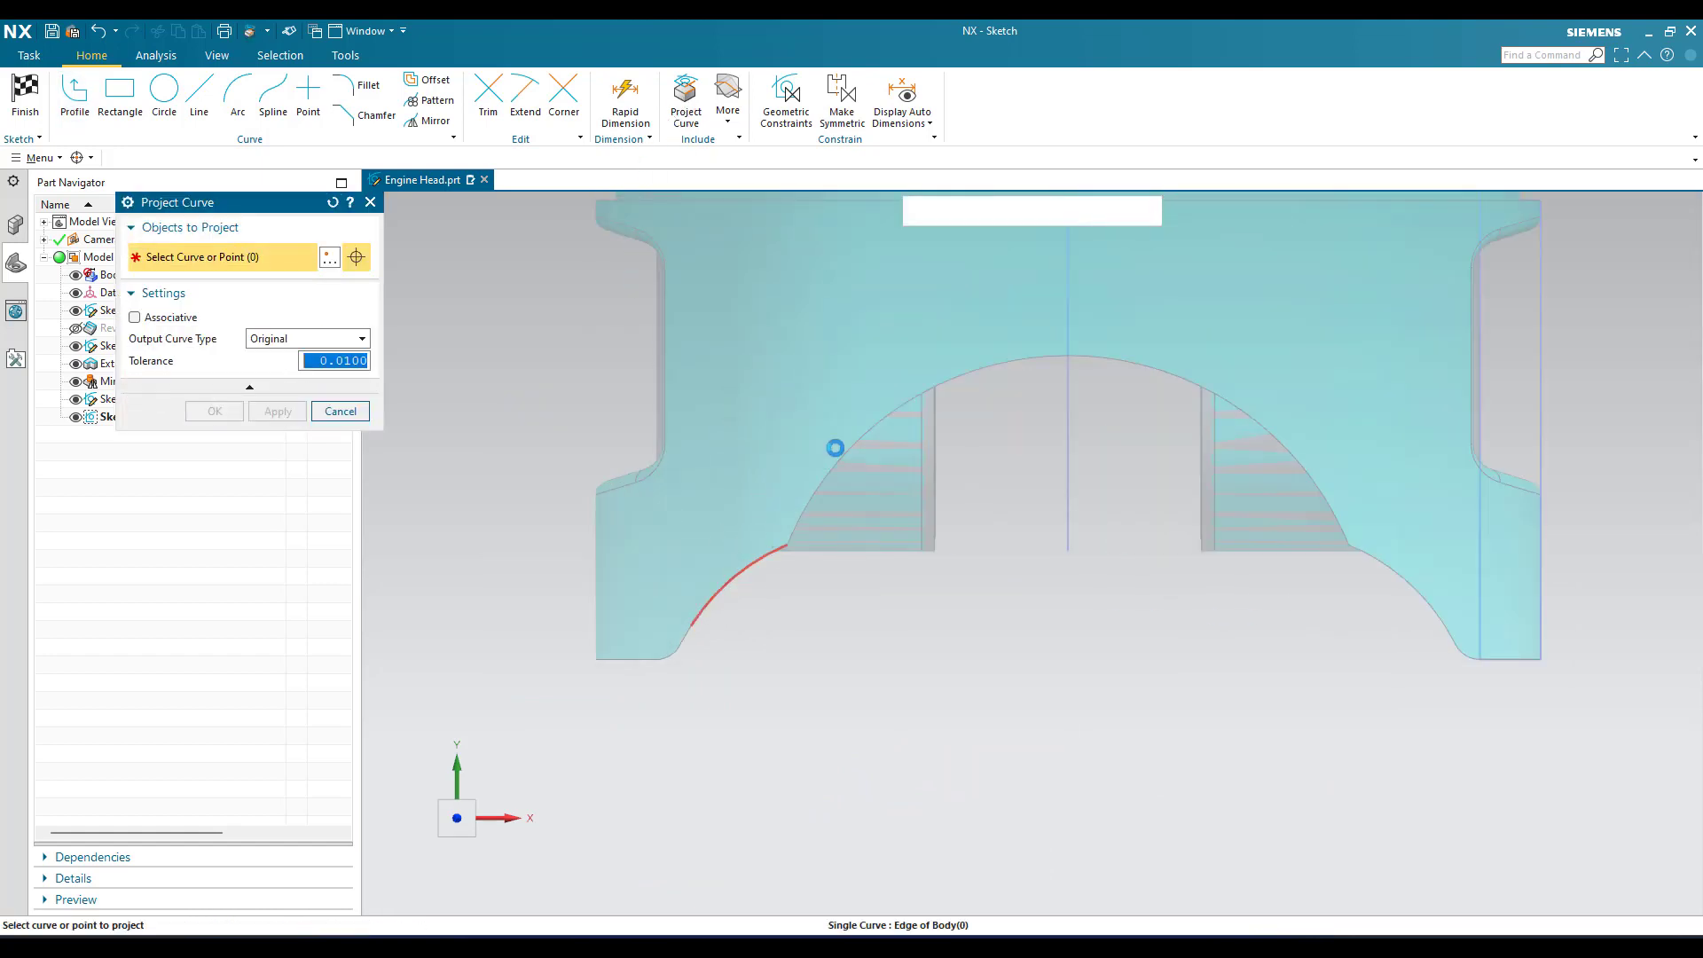
pyautogui.click(856, 435)
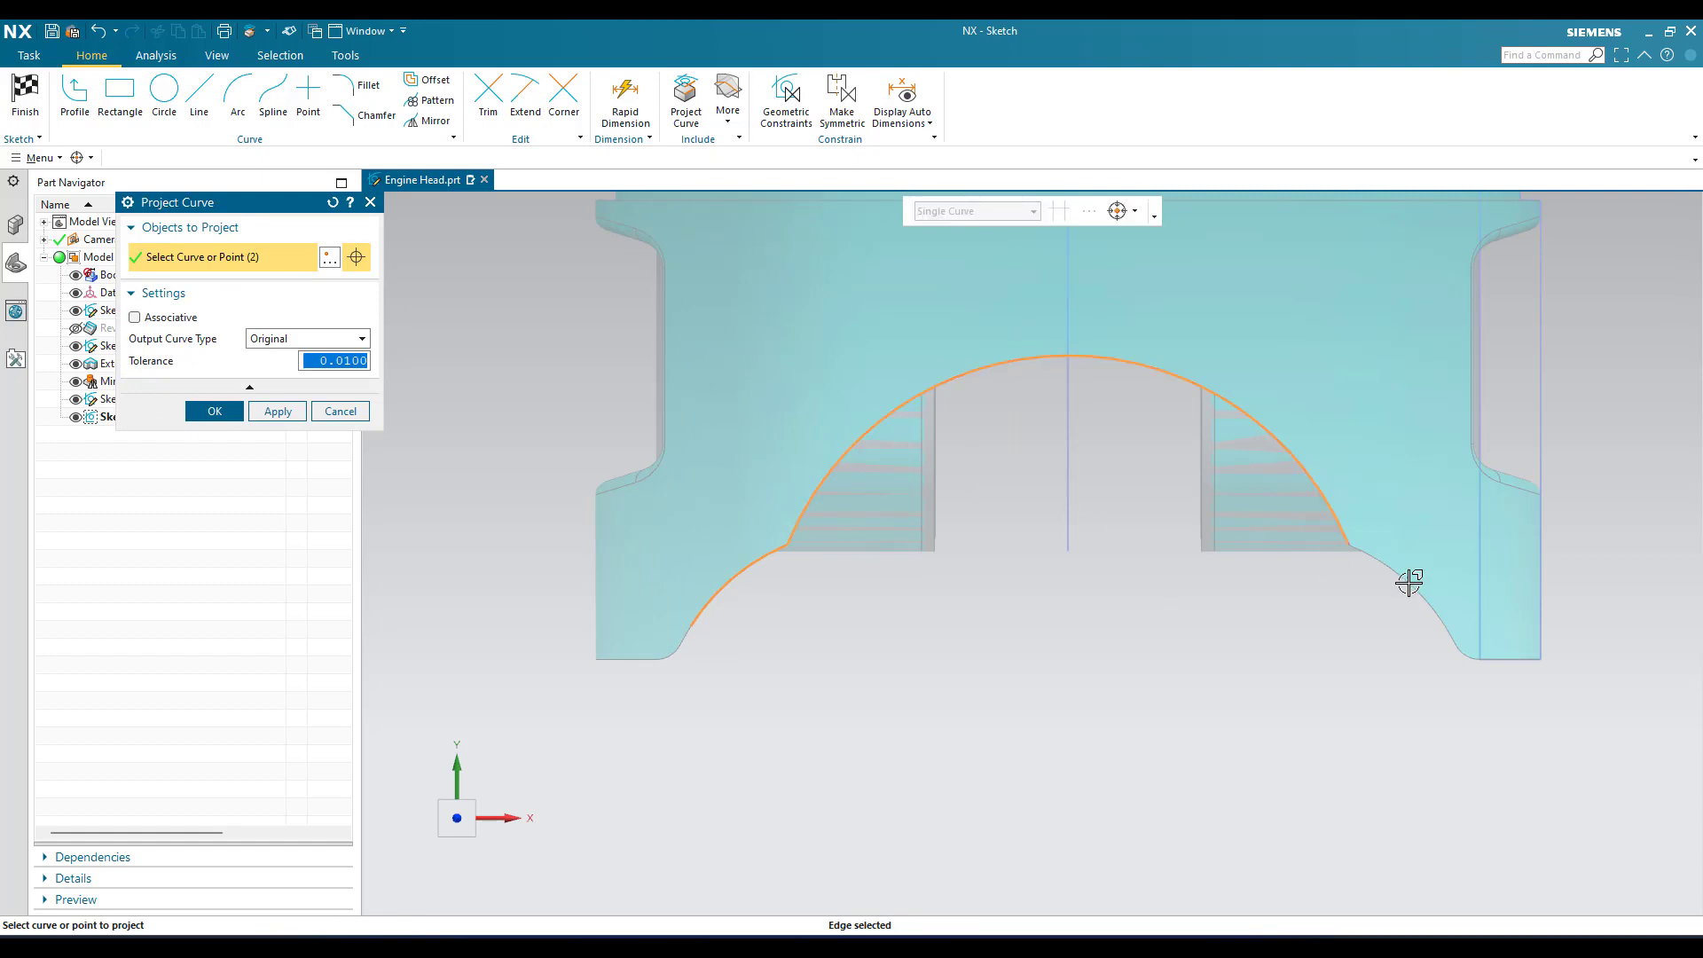
pyautogui.click(1531, 481)
pyautogui.scroll(-4, 1535, 475)
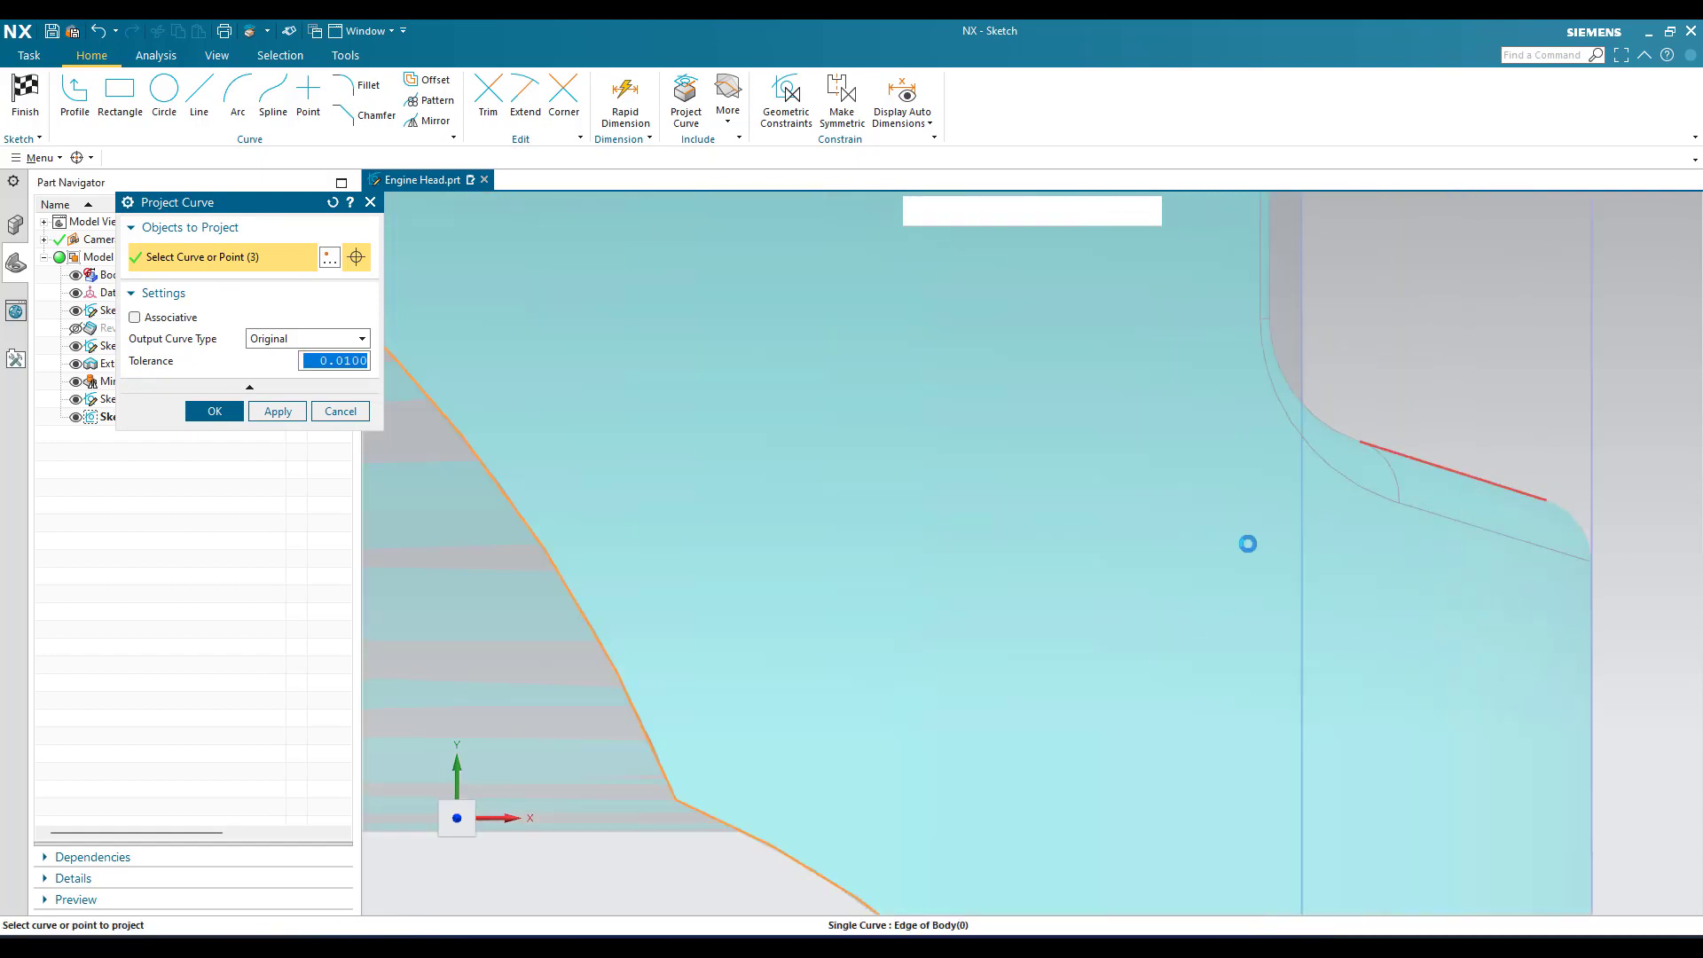
pyautogui.scroll(2, 1248, 543)
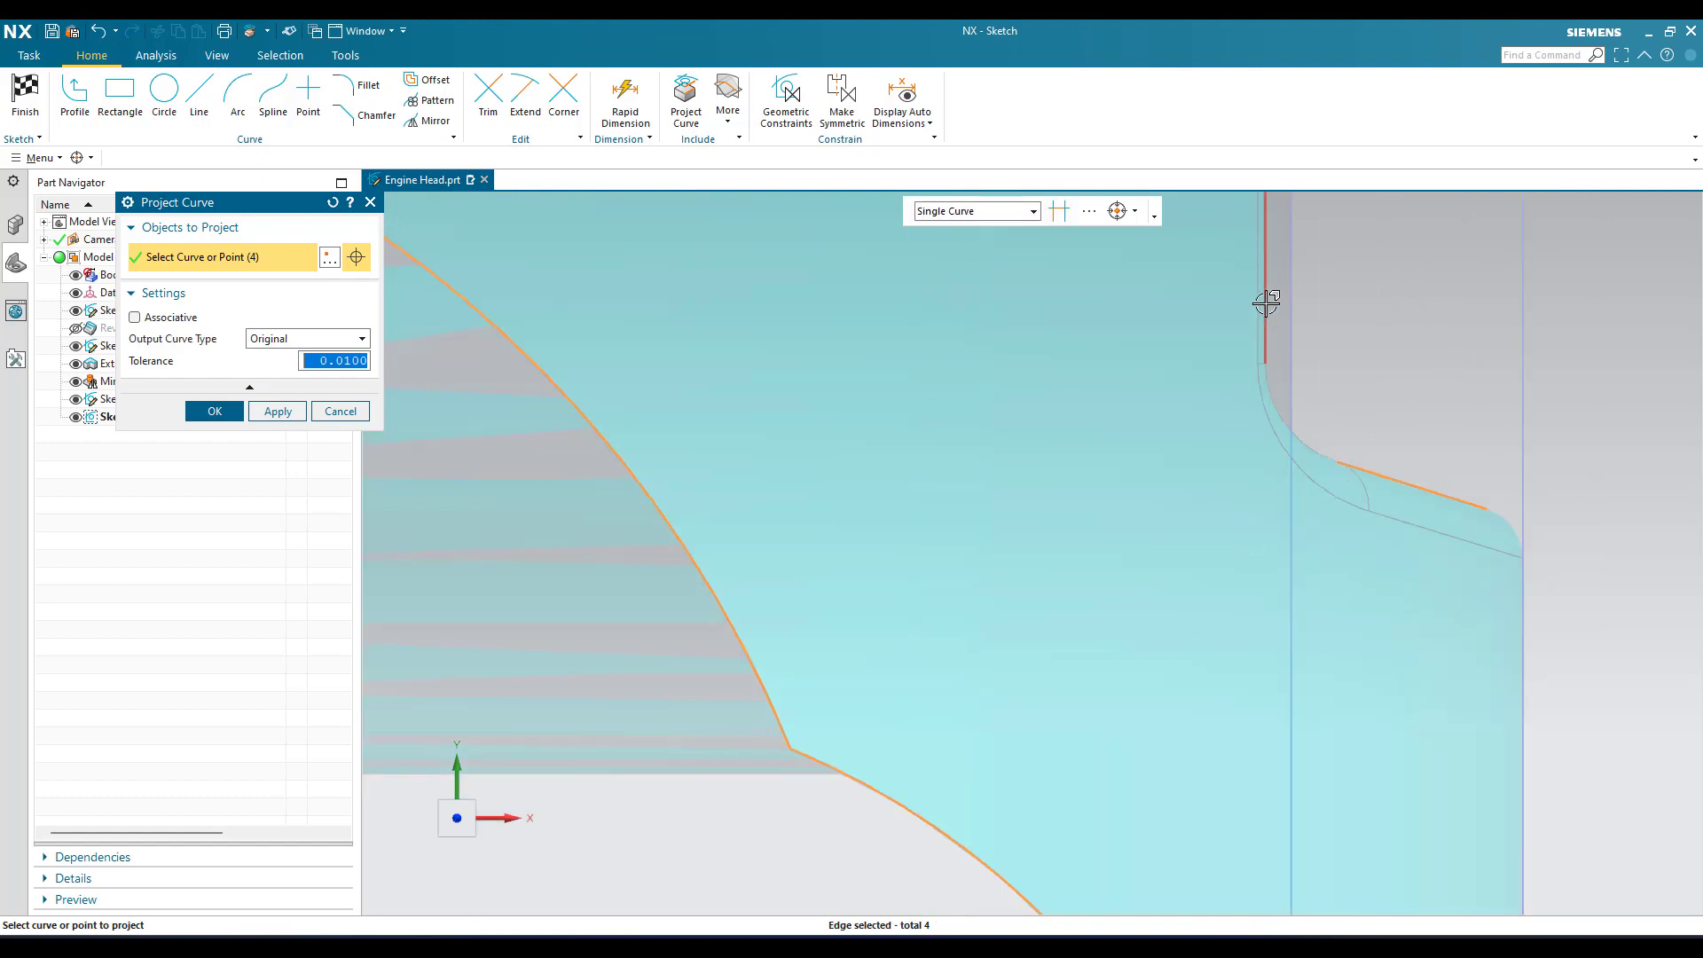
pyautogui.scroll(3, 1238, 533)
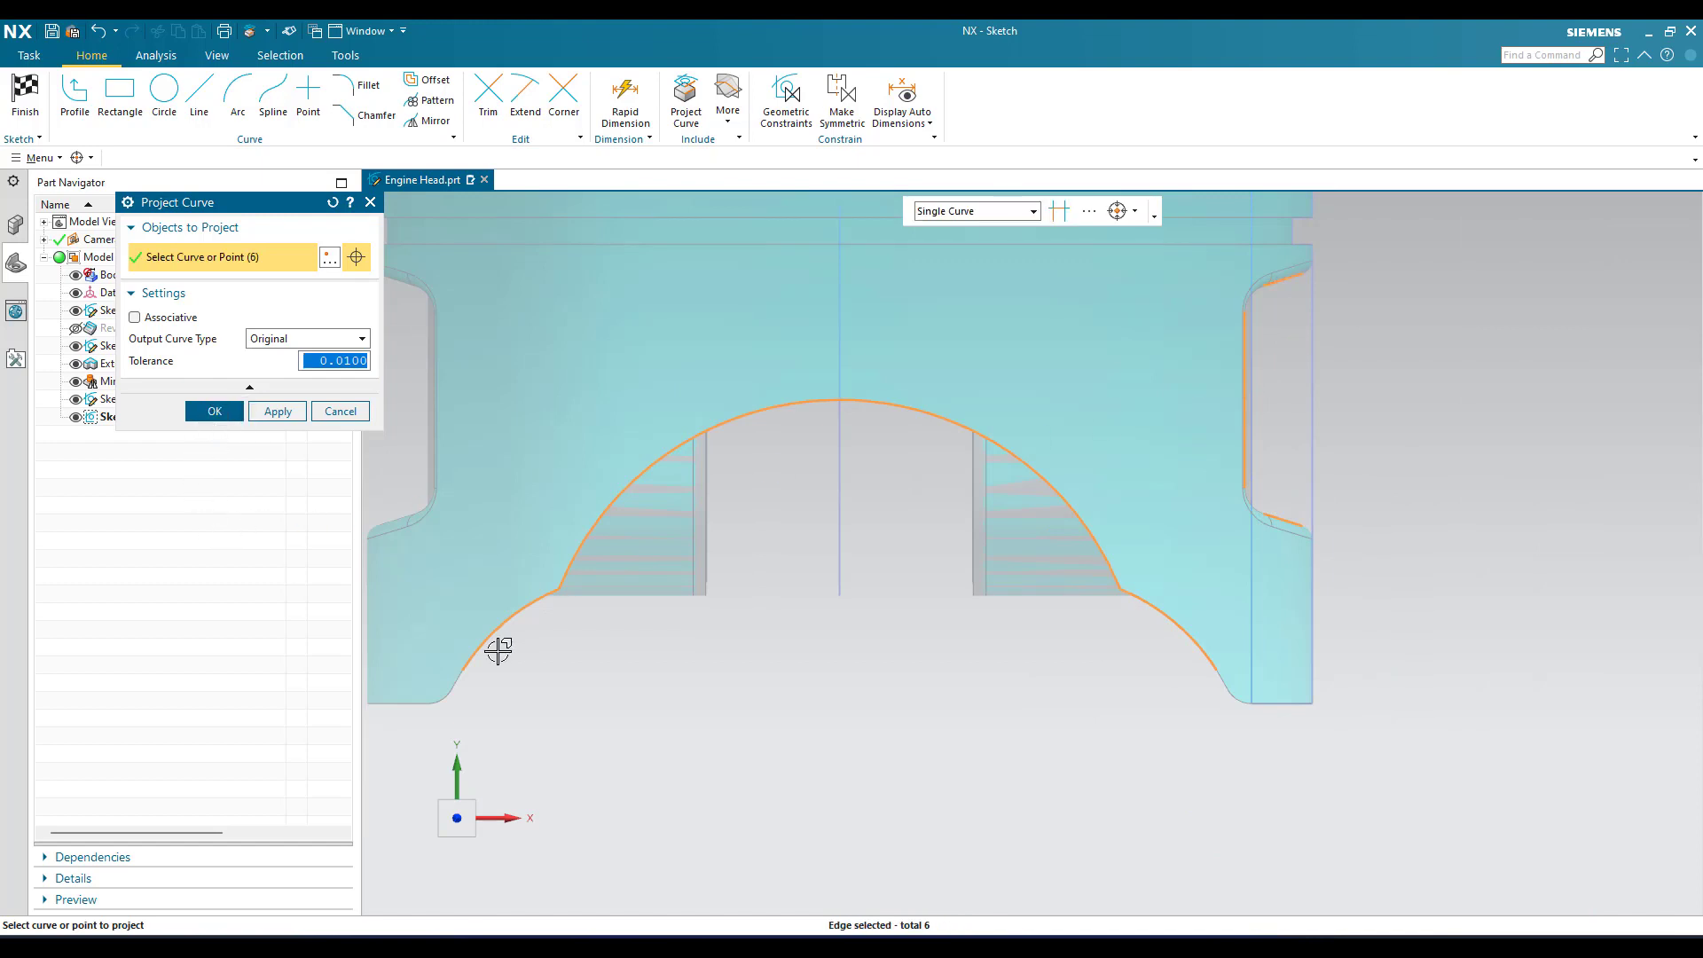
pyautogui.click(213, 411)
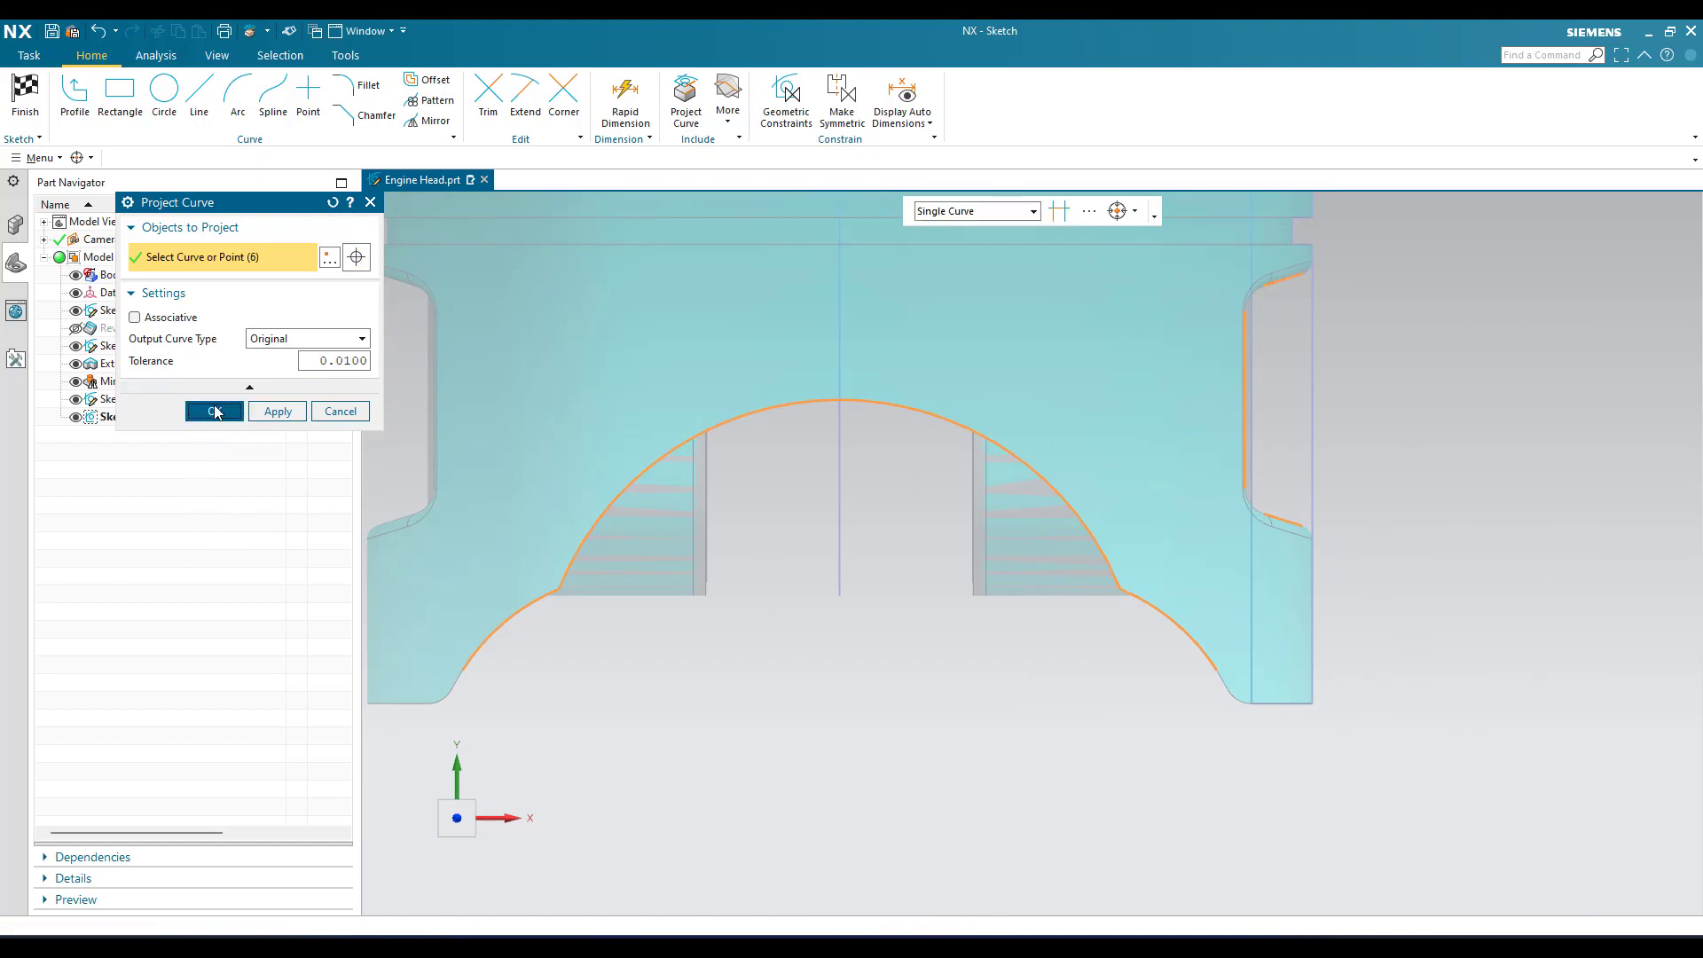
pyautogui.click(590, 508)
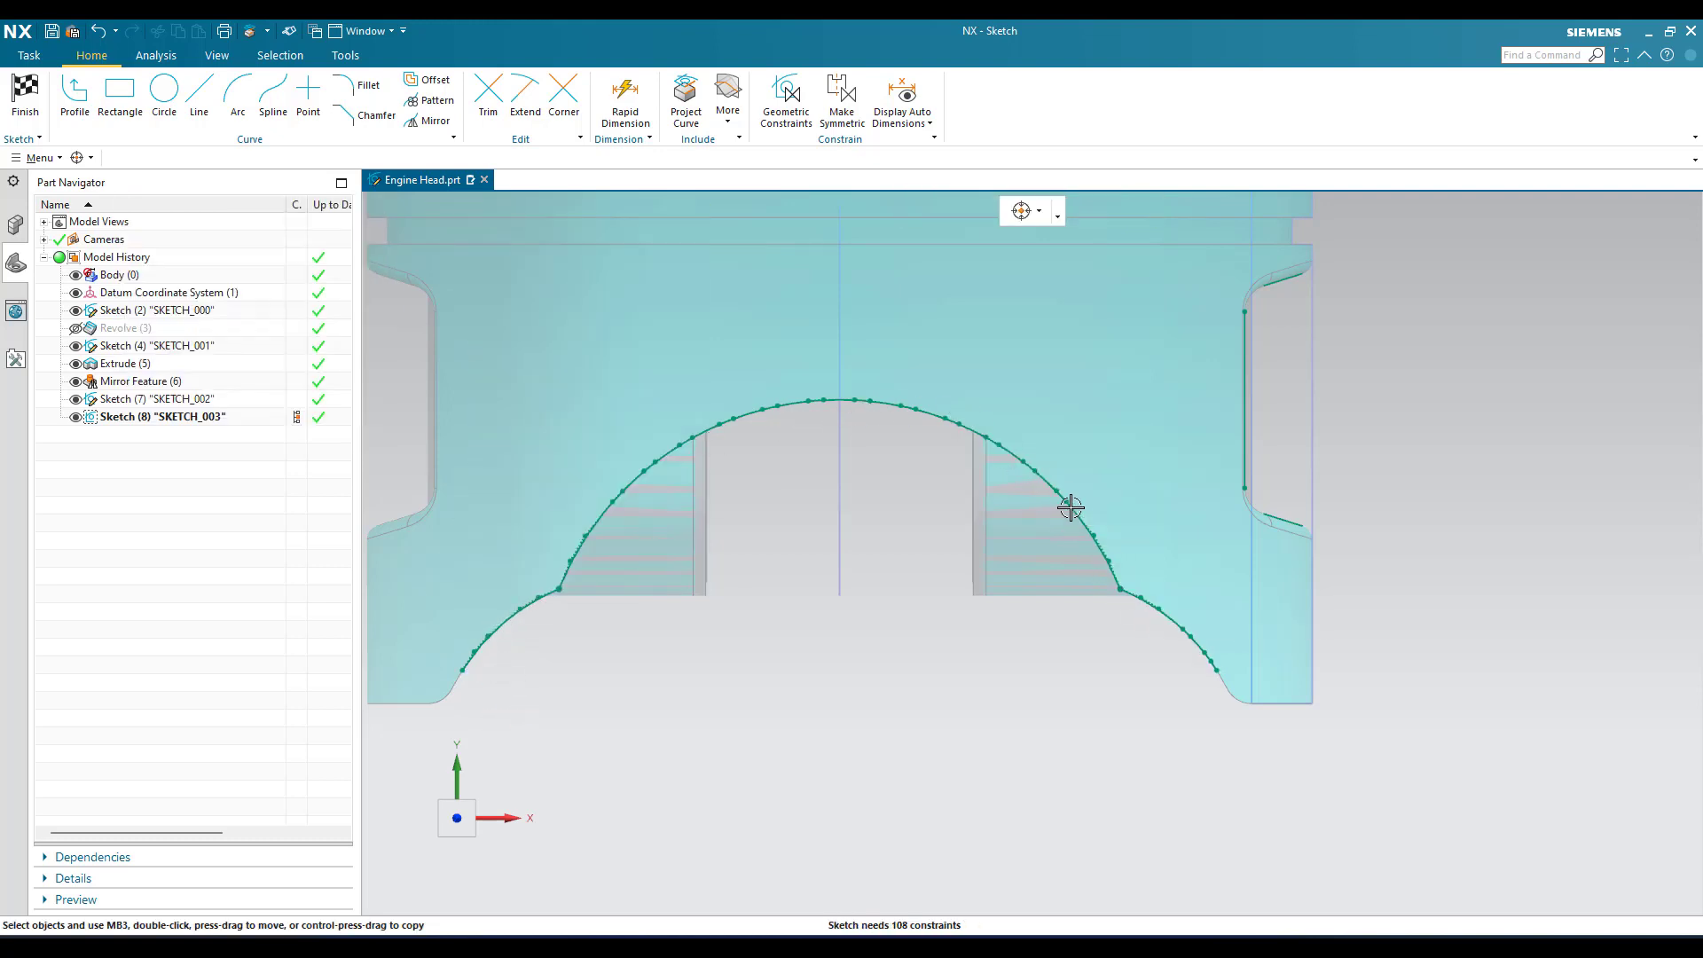
# - Draw a first arc along the projected arch spline from its lower to upper end point
pyautogui.click(718, 427)
pyautogui.click(238, 93)
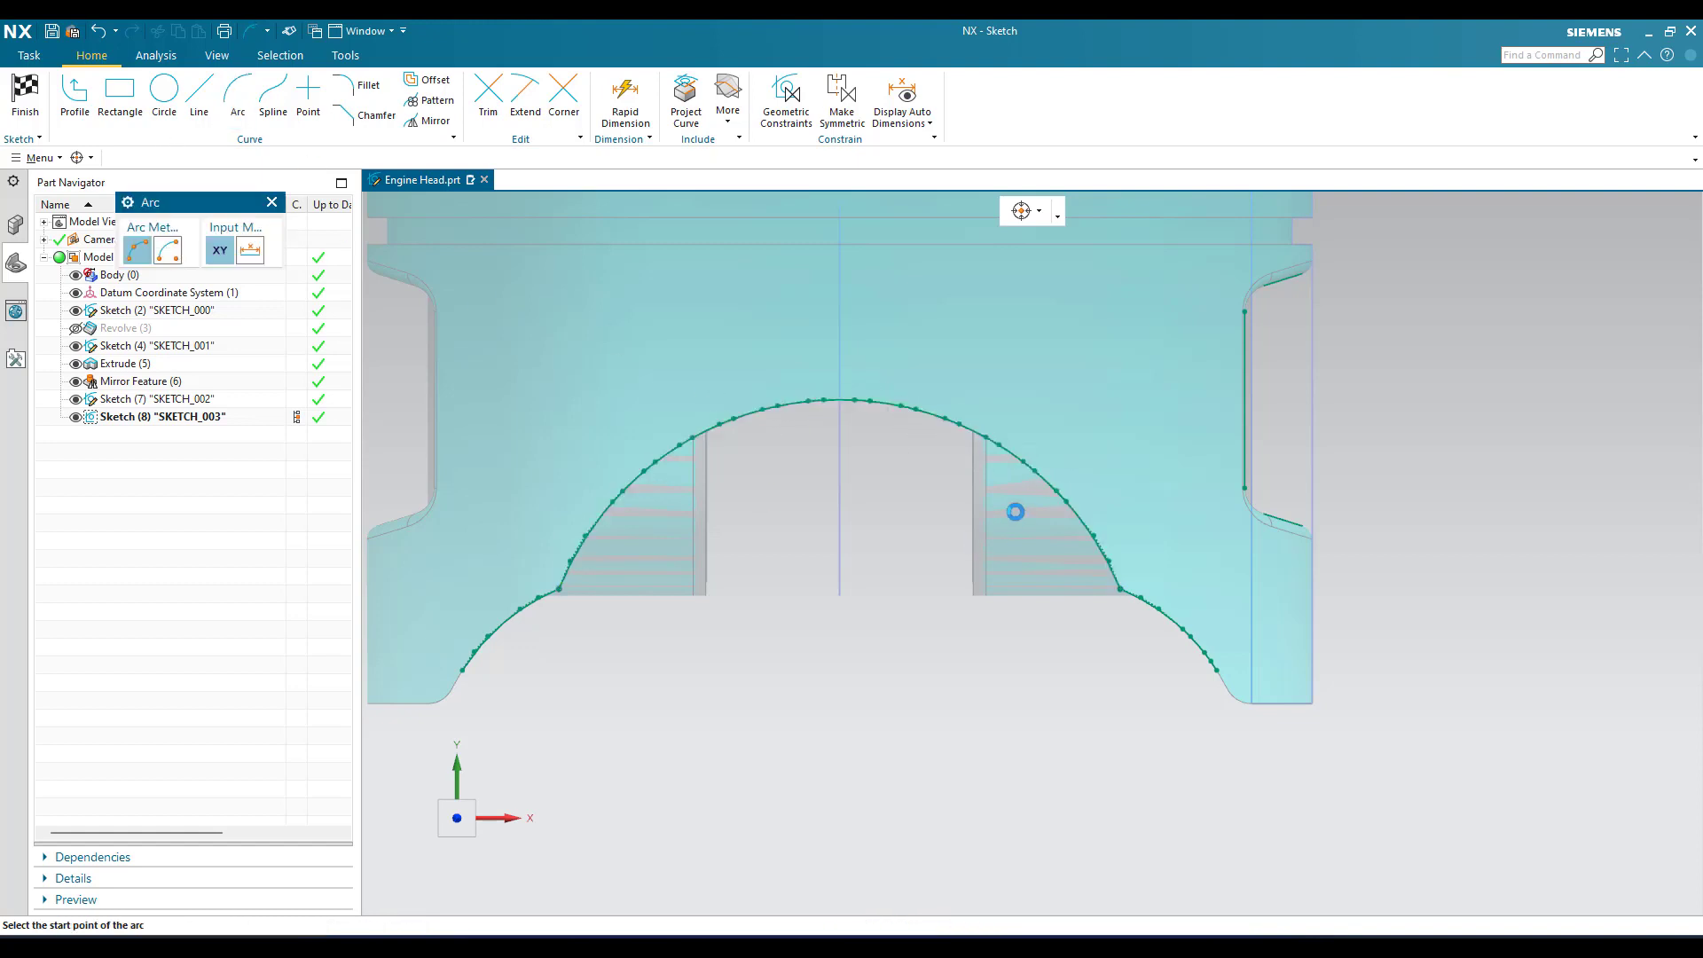
pyautogui.scroll(-3, 628, 654)
pyautogui.scroll(4, 627, 654)
pyautogui.scroll(3, 730, 559)
pyautogui.scroll(2, 698, 620)
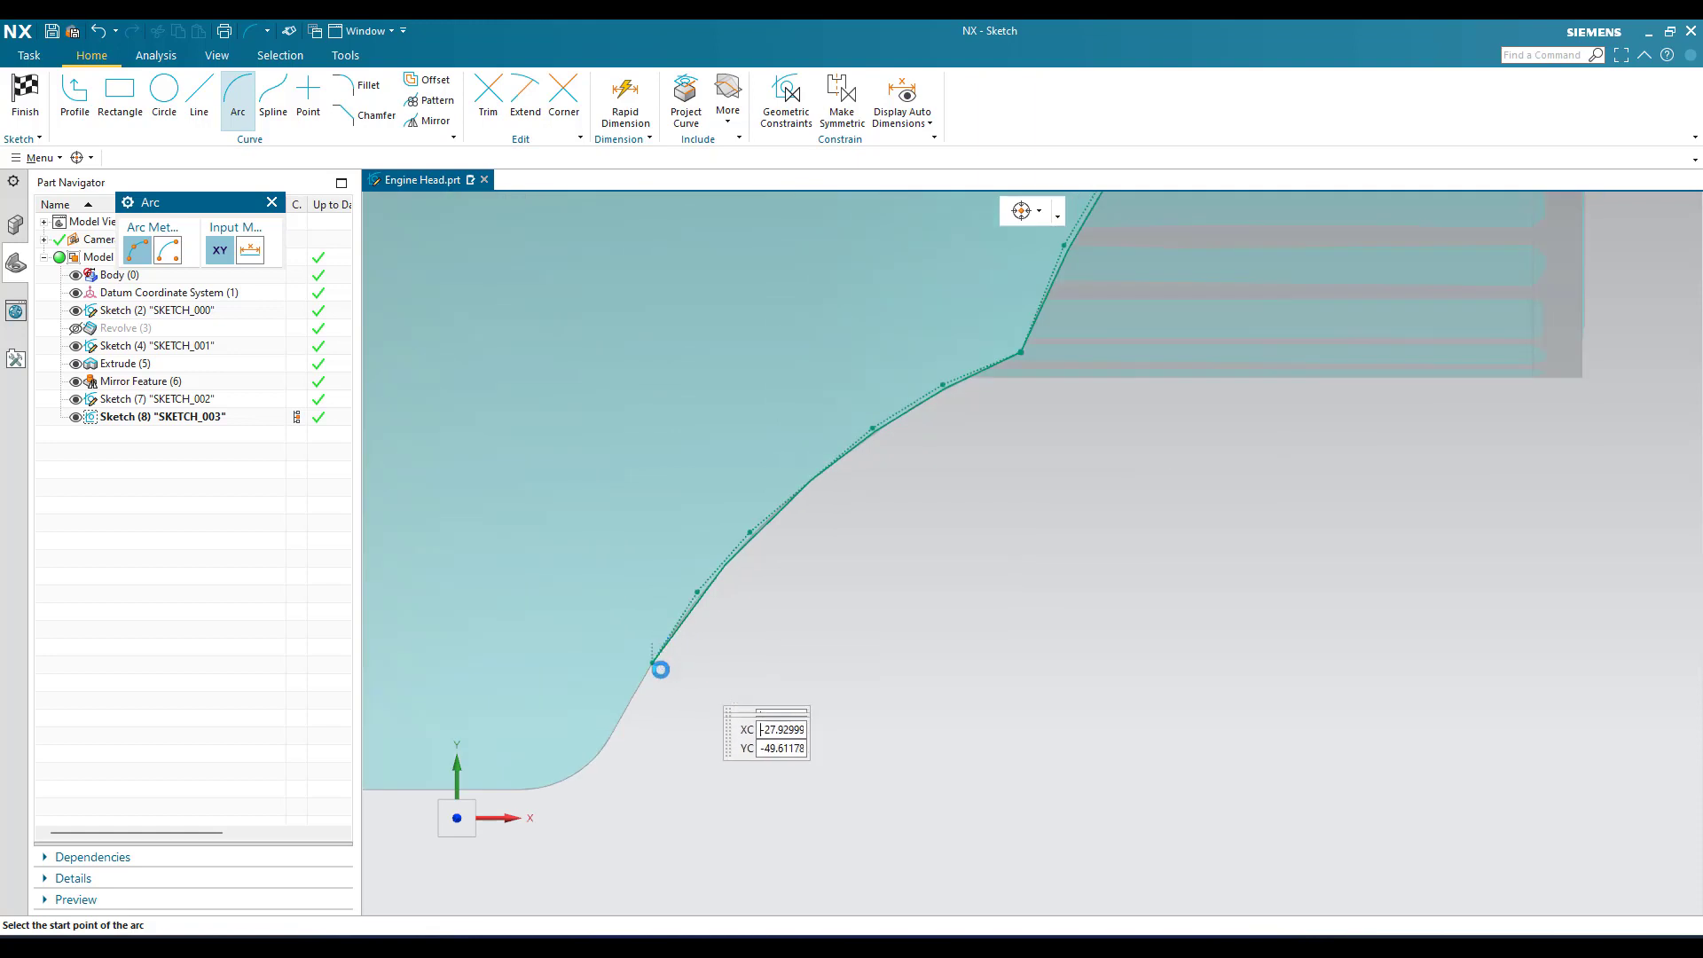
pyautogui.click(652, 663)
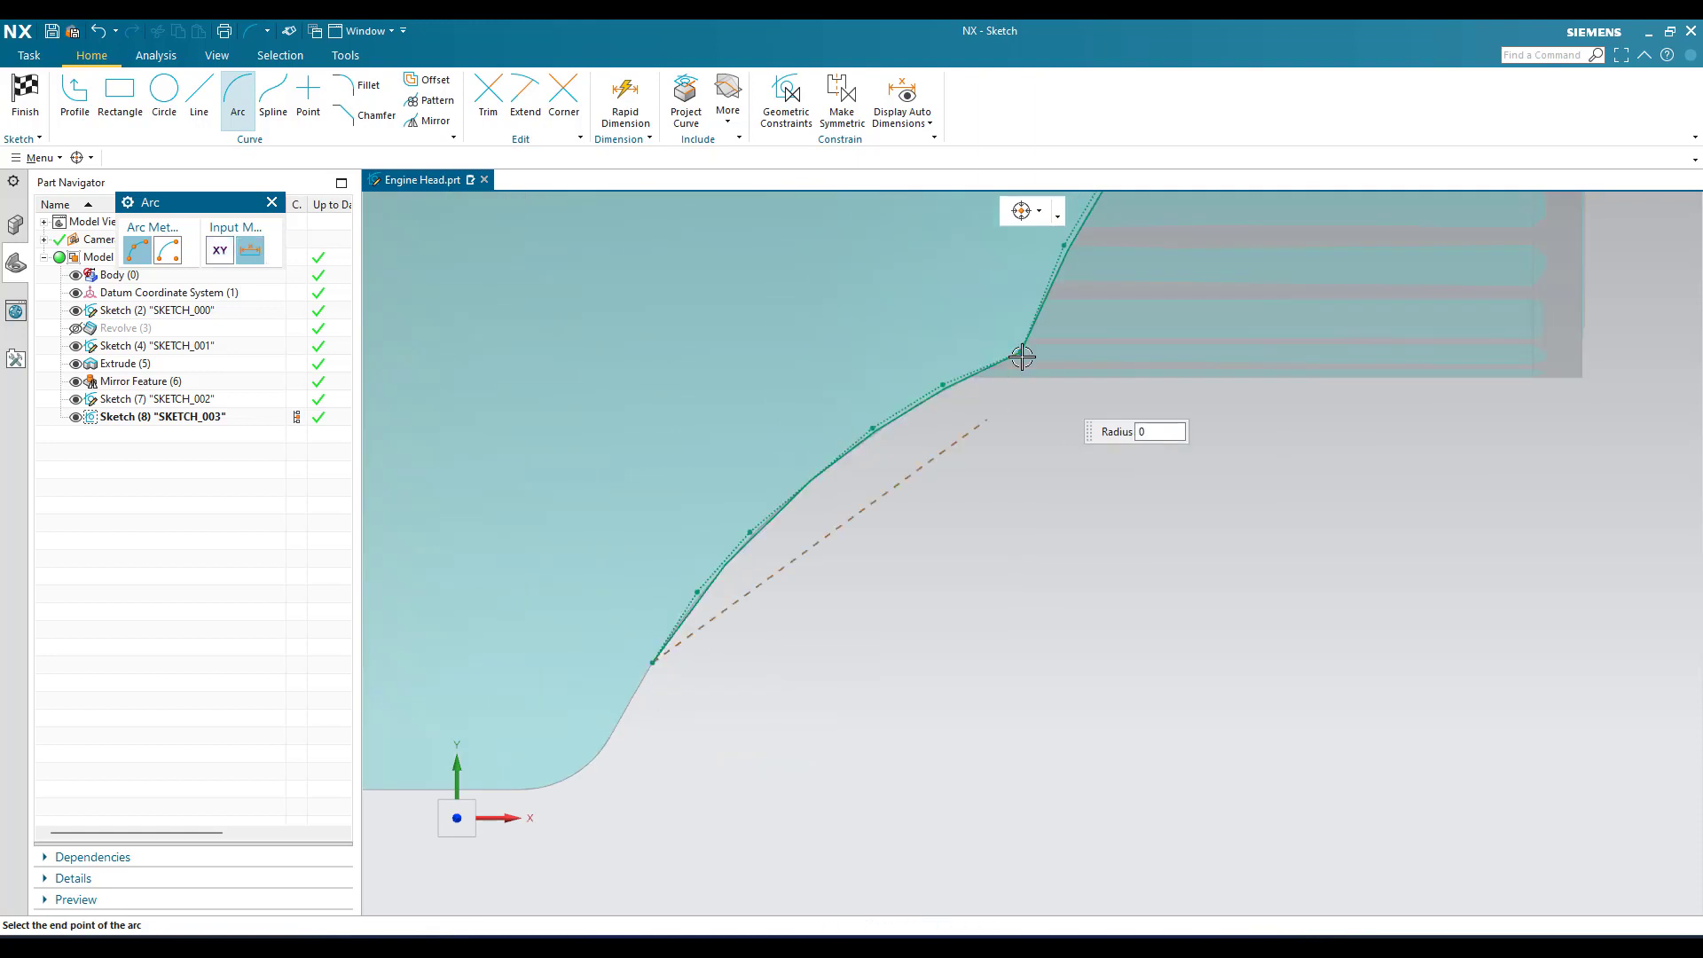
pyautogui.click(1023, 351)
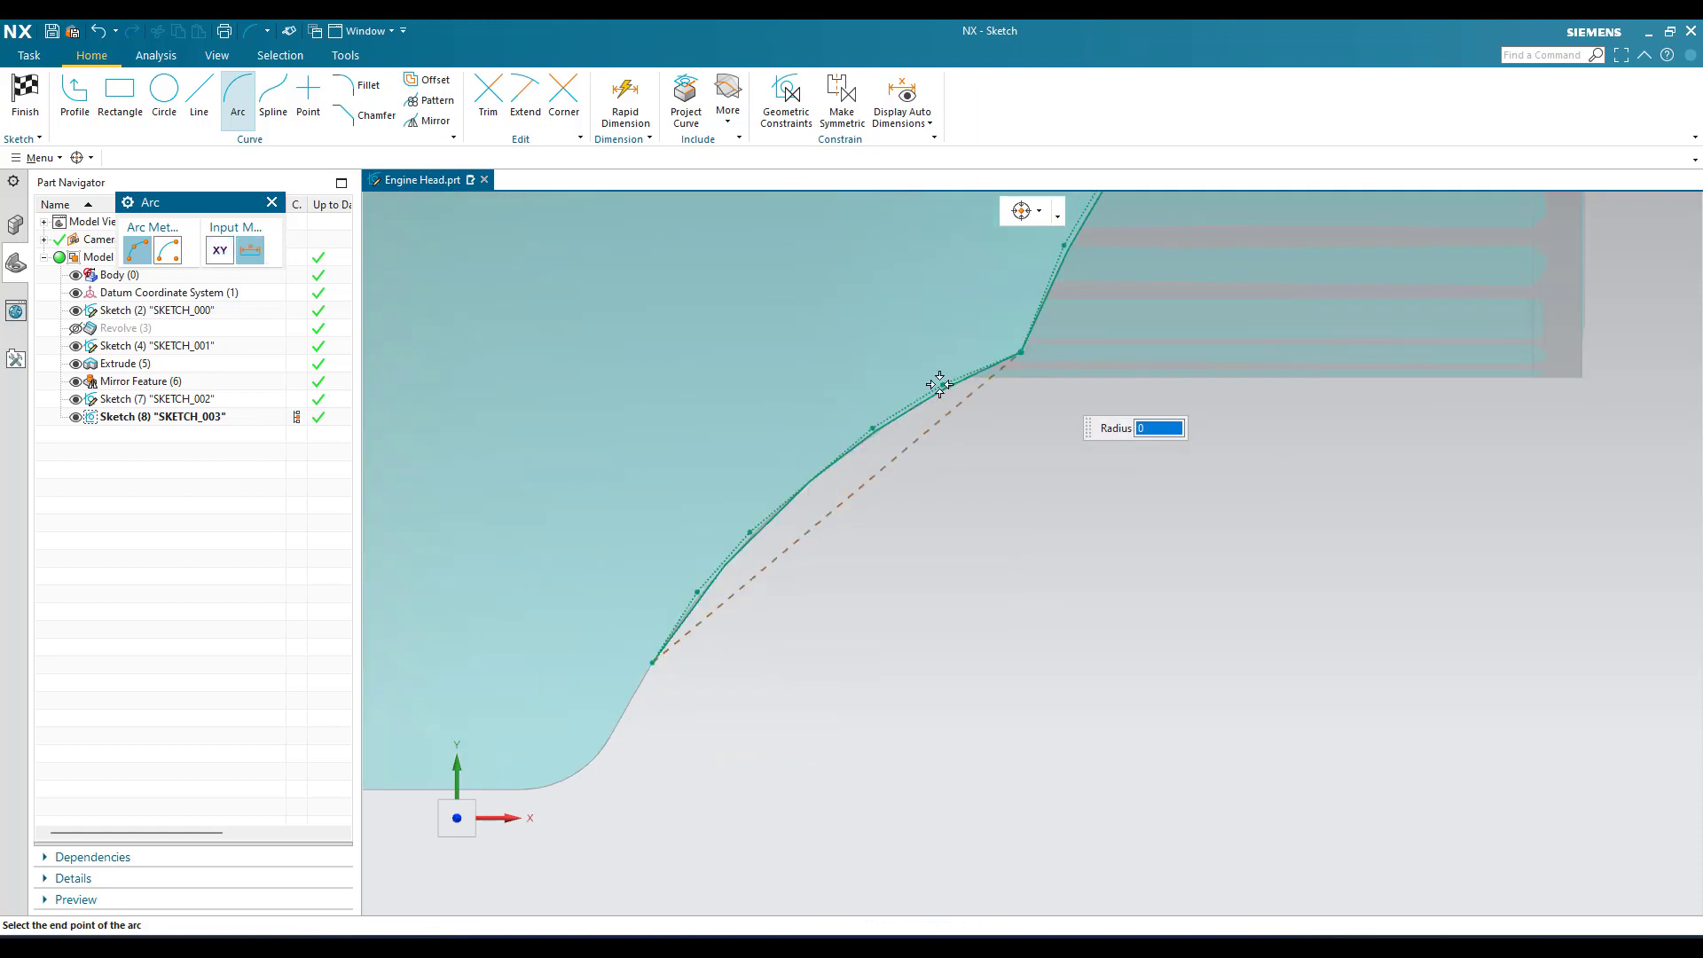
pyautogui.click(799, 488)
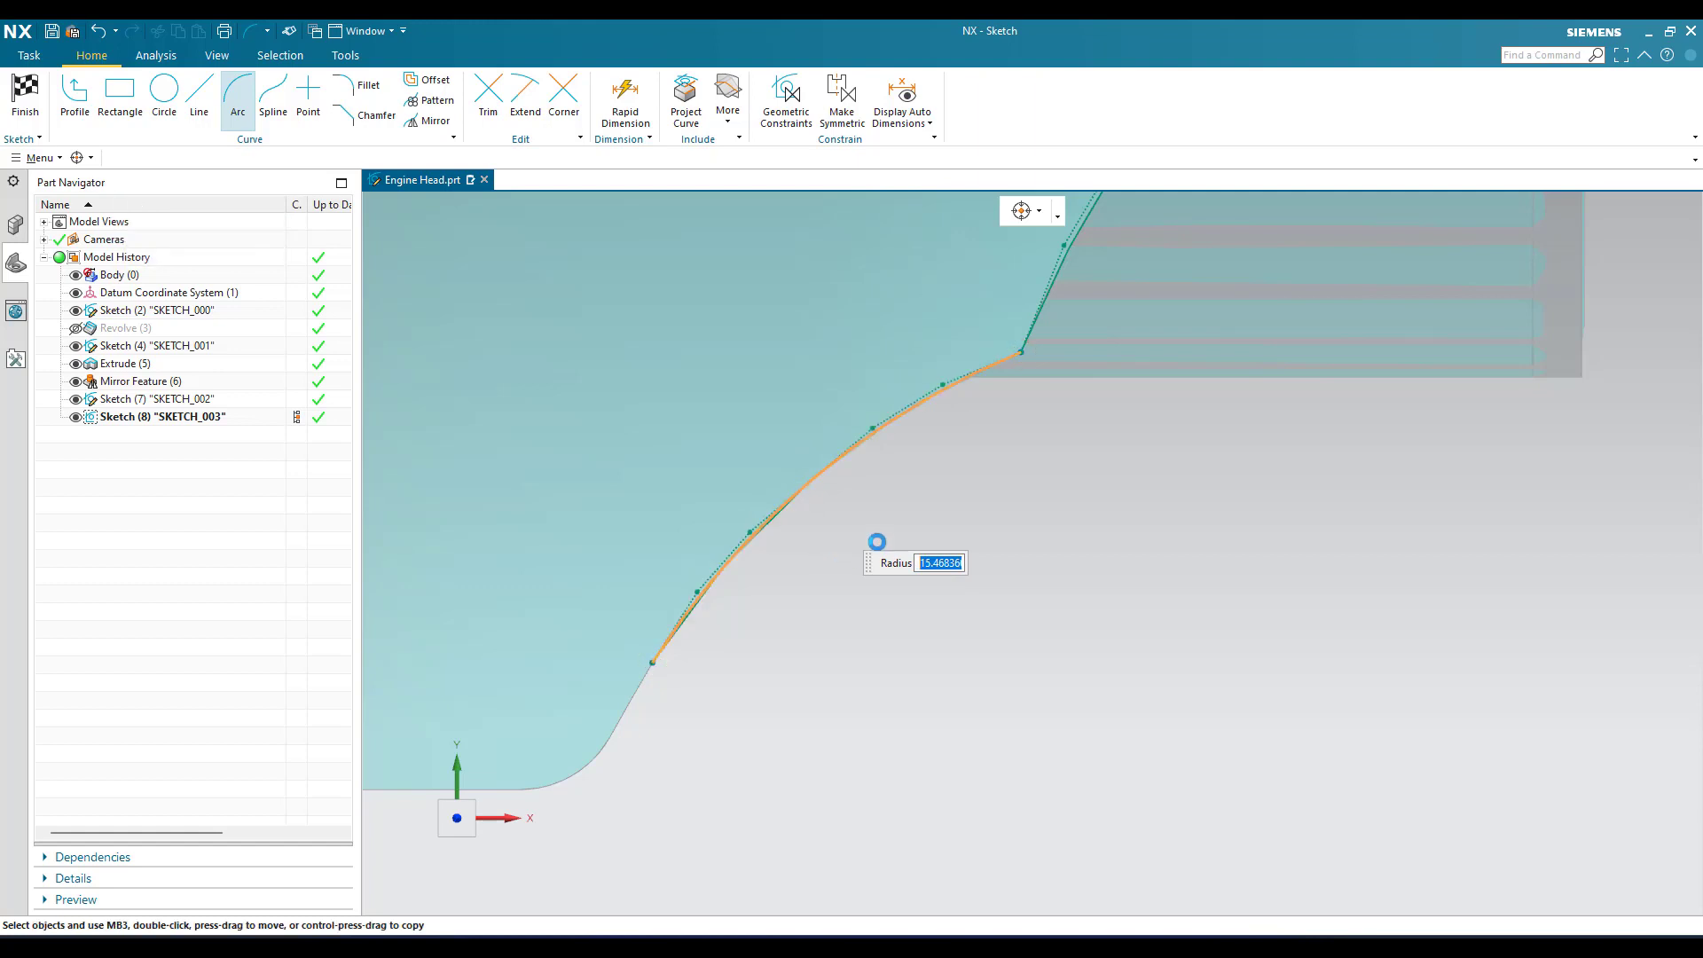
# - Draw a second arc from the spline corner over the arch top to the right corner
pyautogui.click(1021, 353)
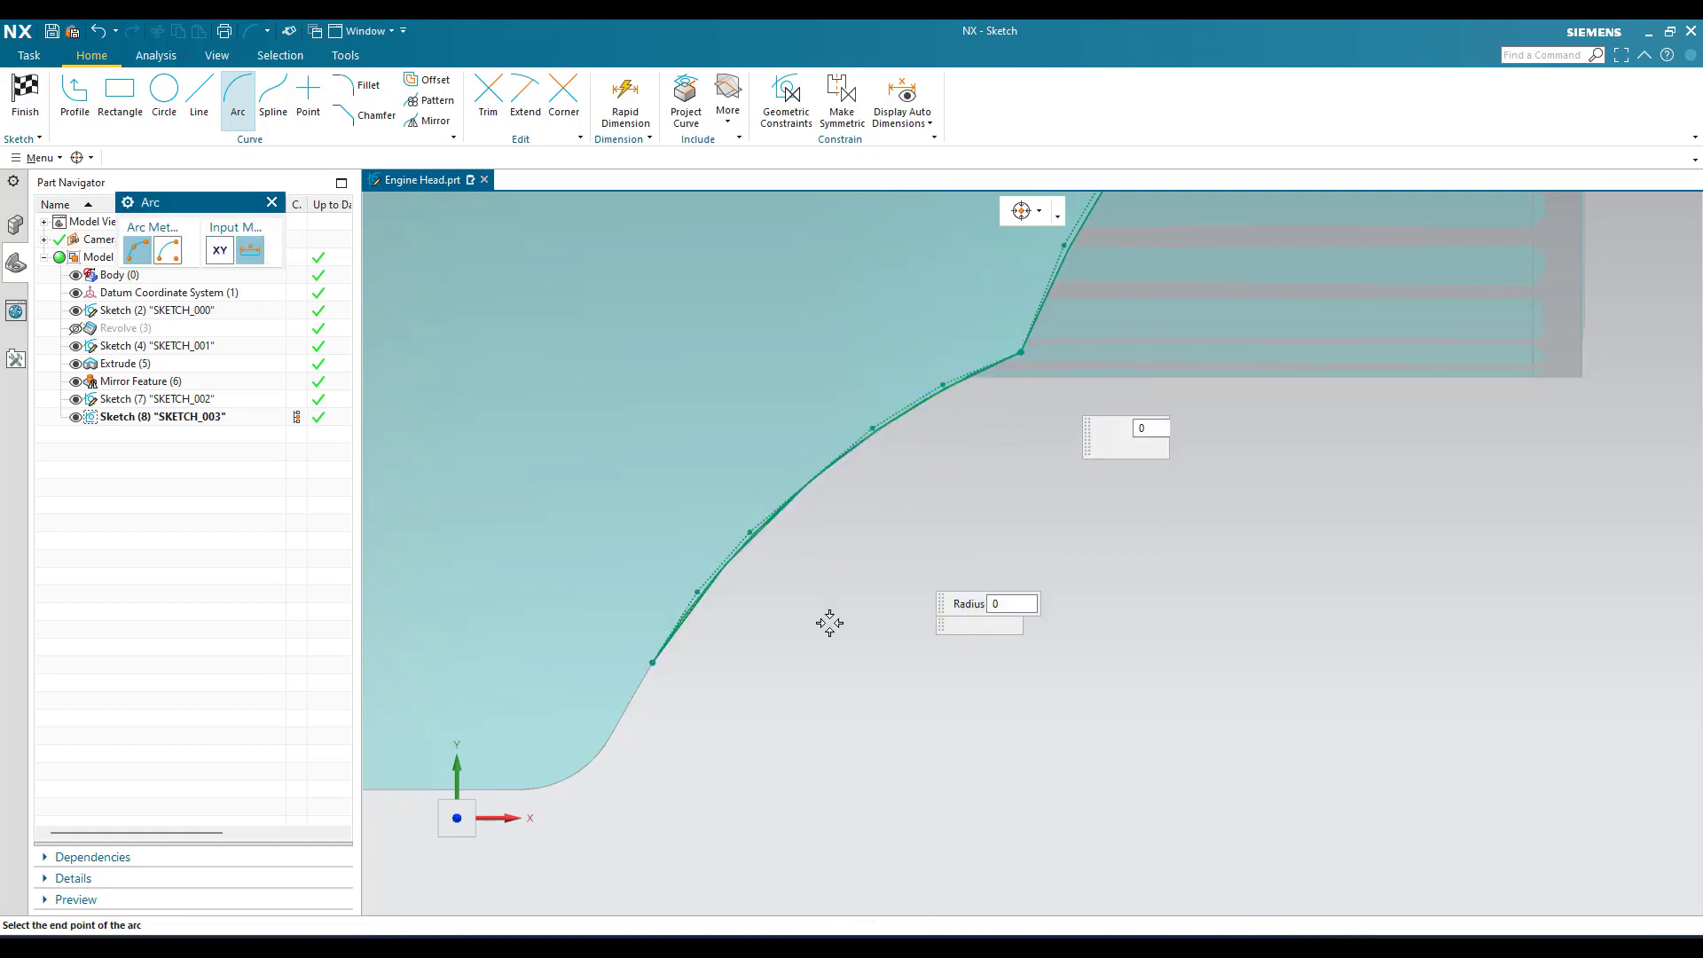
pyautogui.scroll(-5, 828, 620)
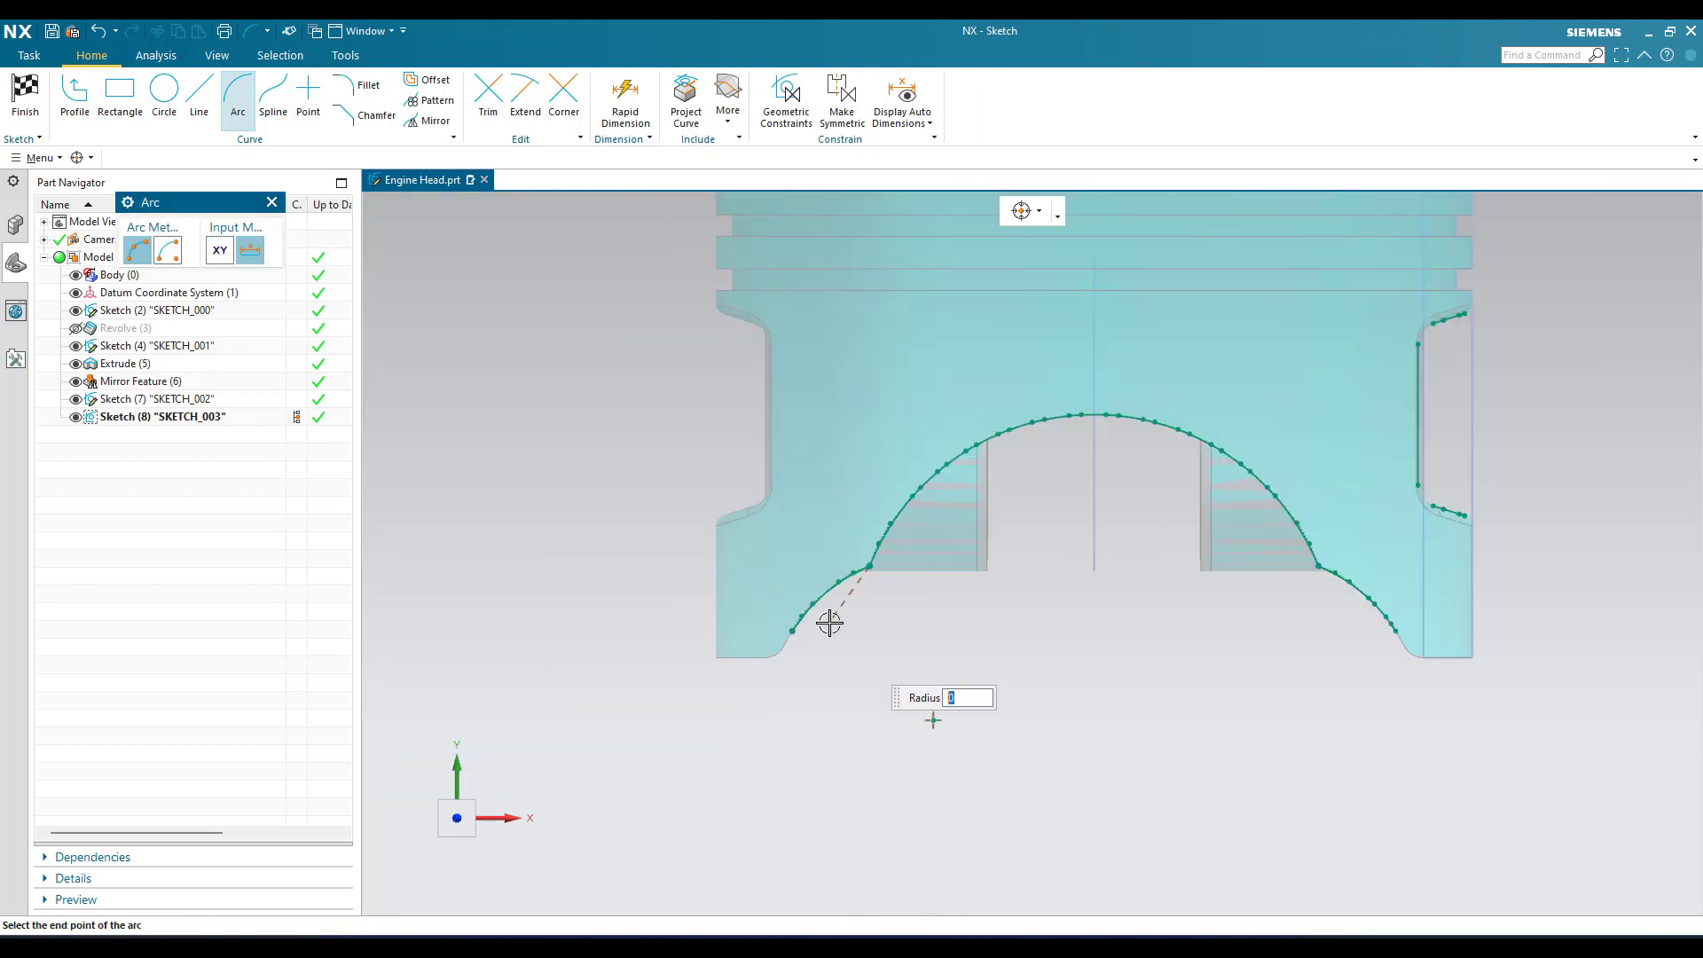
pyautogui.click(1317, 565)
pyautogui.scroll(4, 1085, 414)
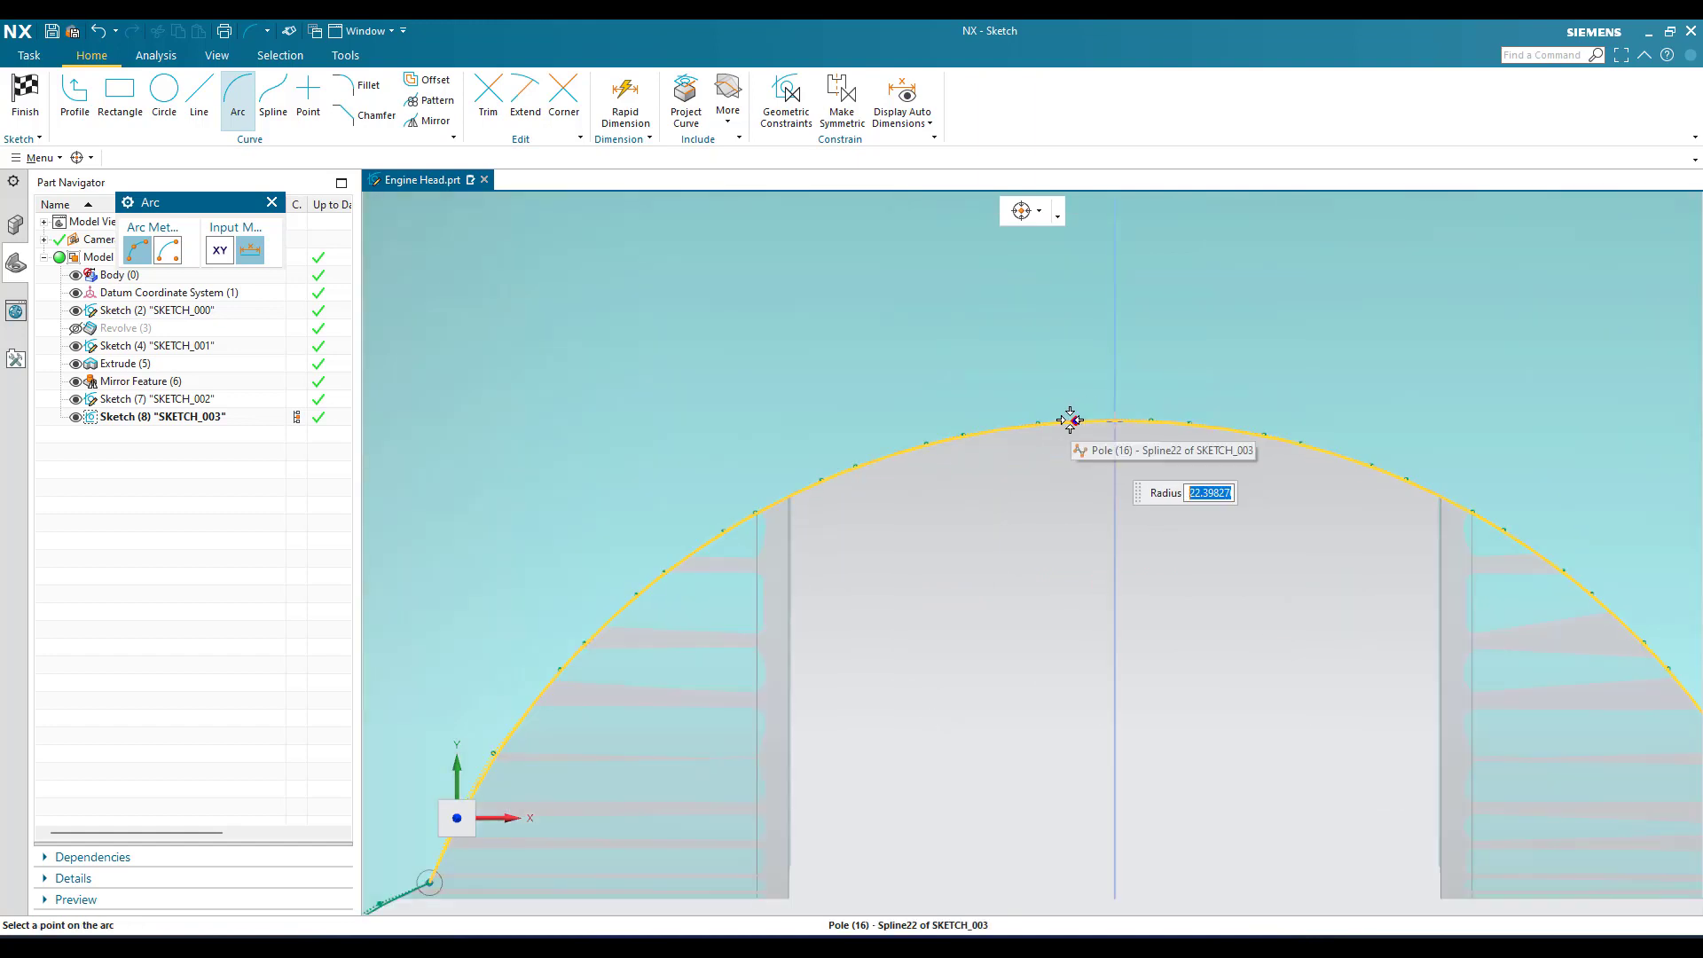
pyautogui.click(1075, 421)
pyautogui.scroll(-3, 999, 510)
pyautogui.scroll(6, 1278, 696)
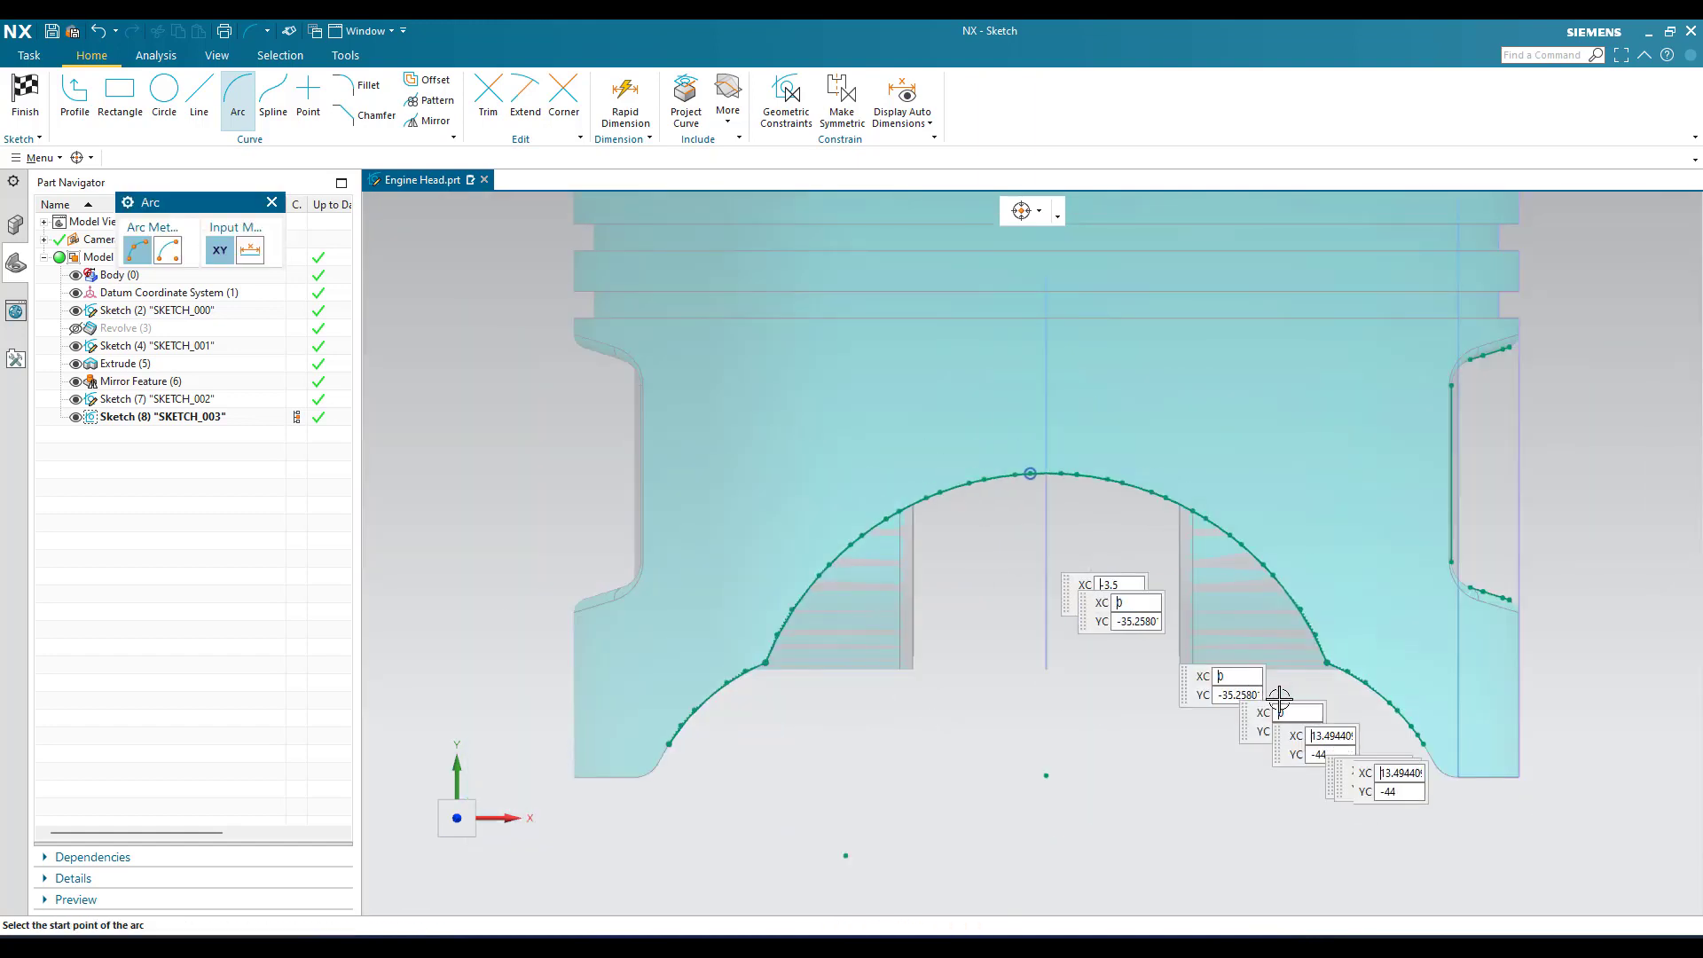
# - Trace the lower-right fillet with a third arc and close the Arc tool
pyautogui.click(1358, 630)
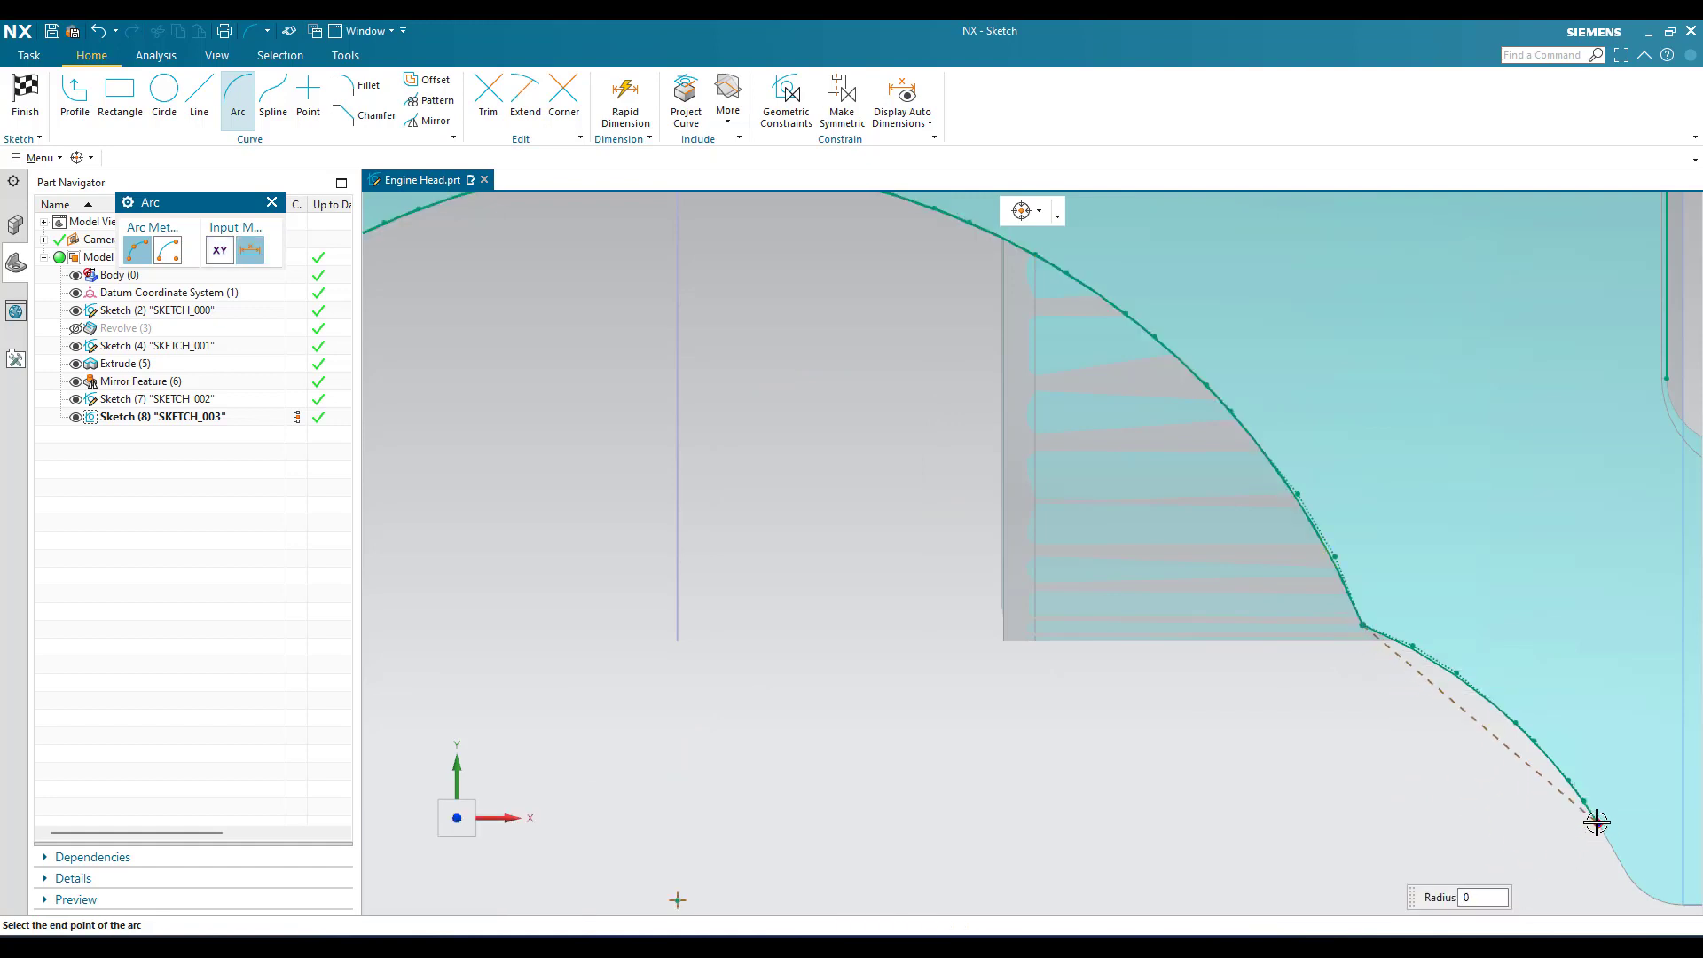
pyautogui.click(1597, 823)
pyautogui.click(1519, 723)
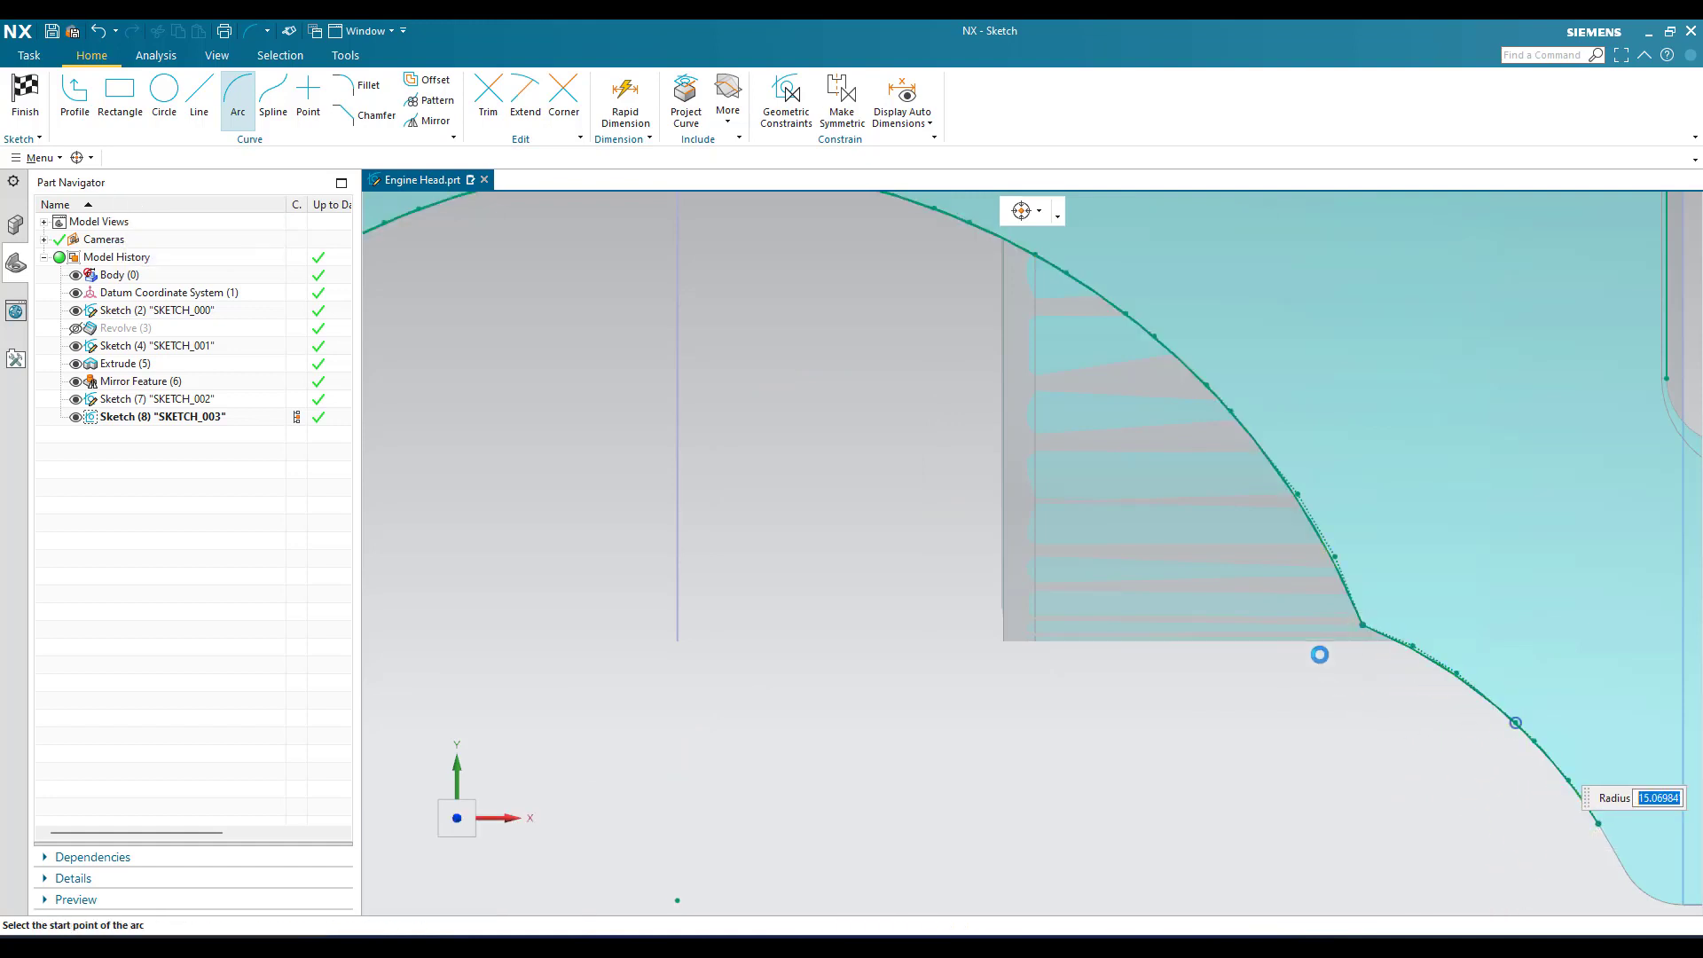
pyautogui.scroll(-5, 1277, 620)
pyautogui.scroll(4, 1419, 568)
pyautogui.scroll(4, 1369, 571)
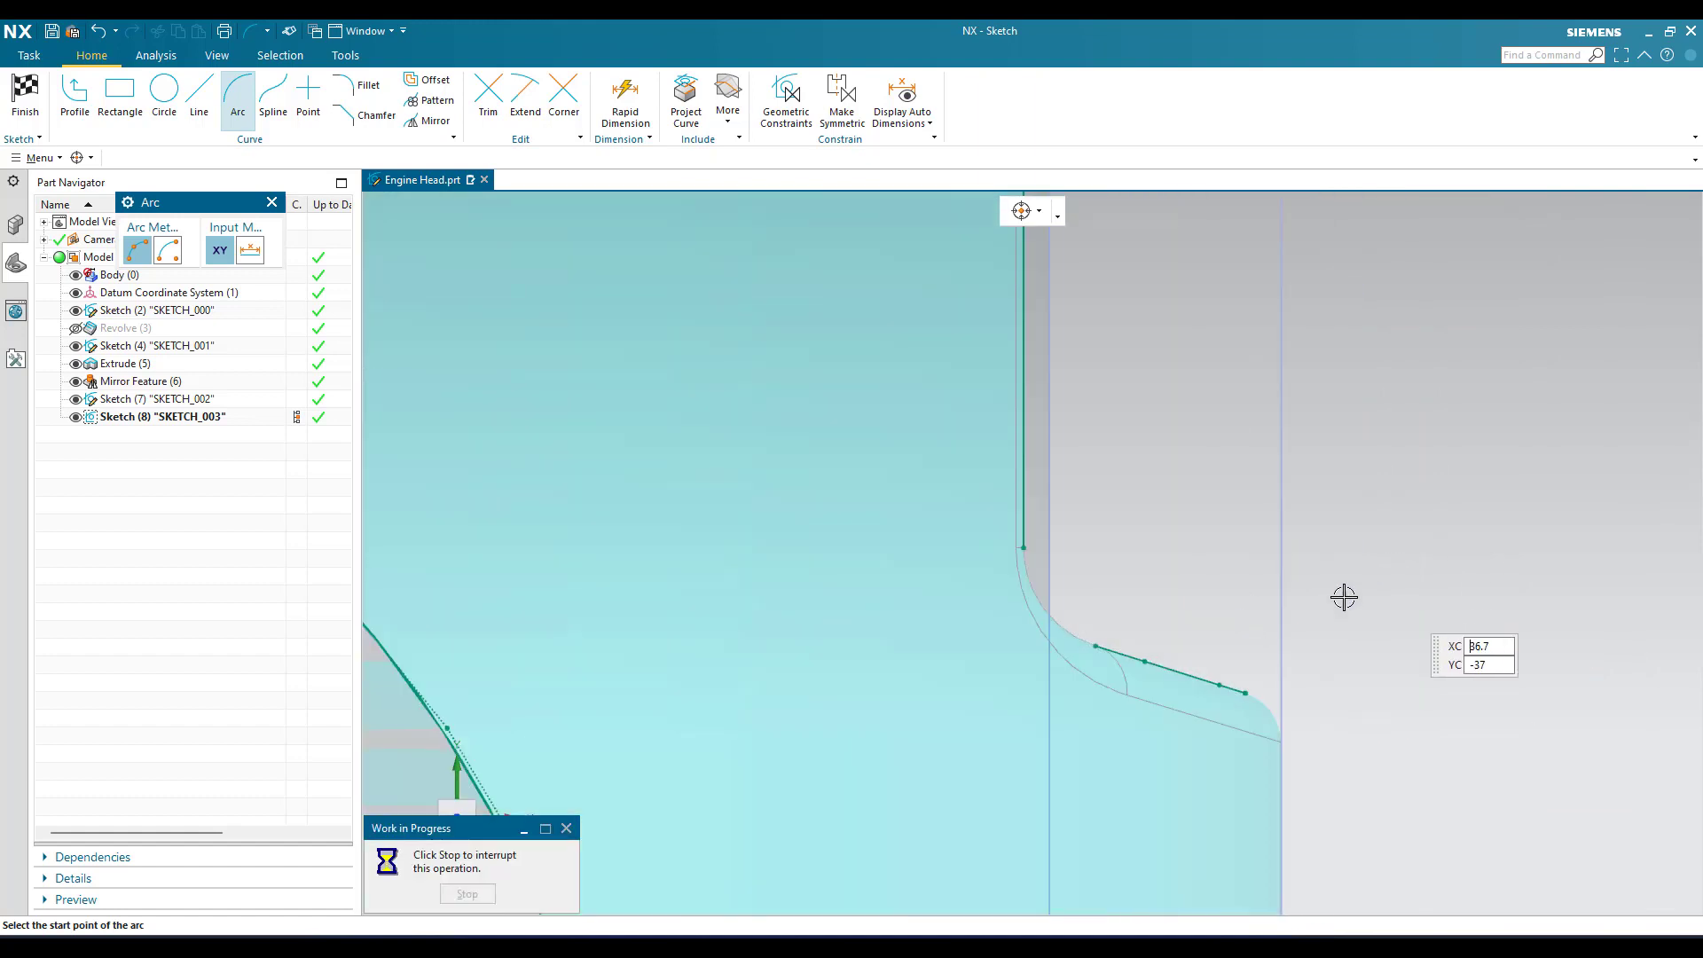
pyautogui.scroll(3, 1277, 697)
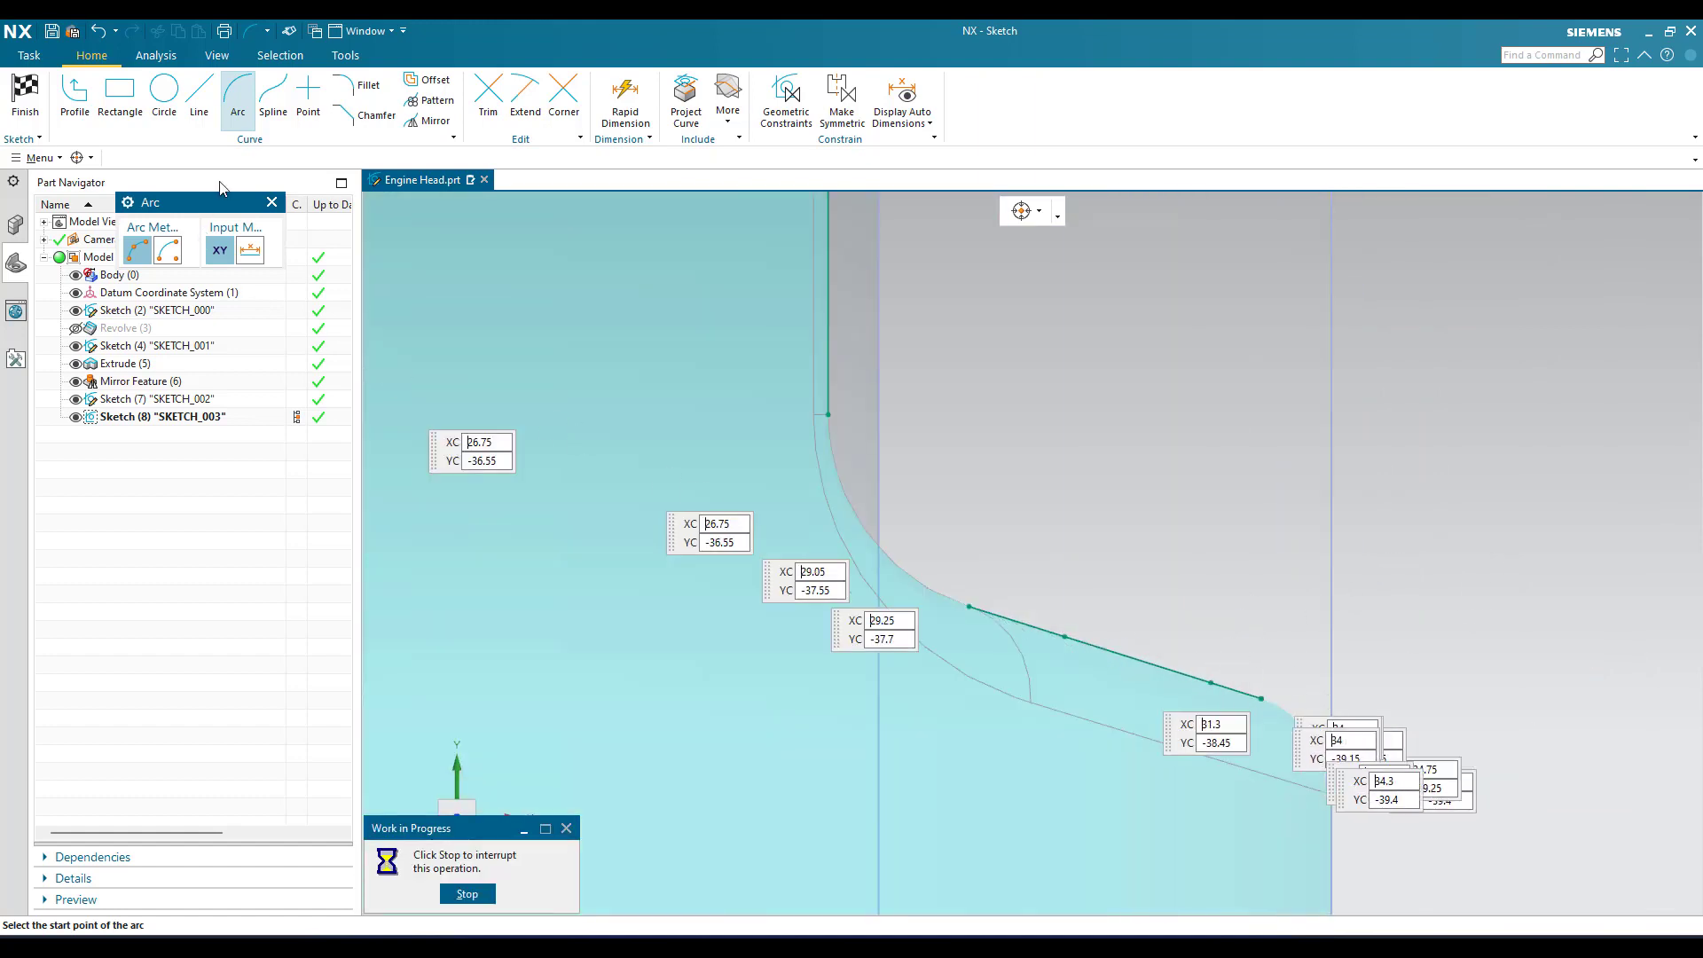
pyautogui.click(268, 204)
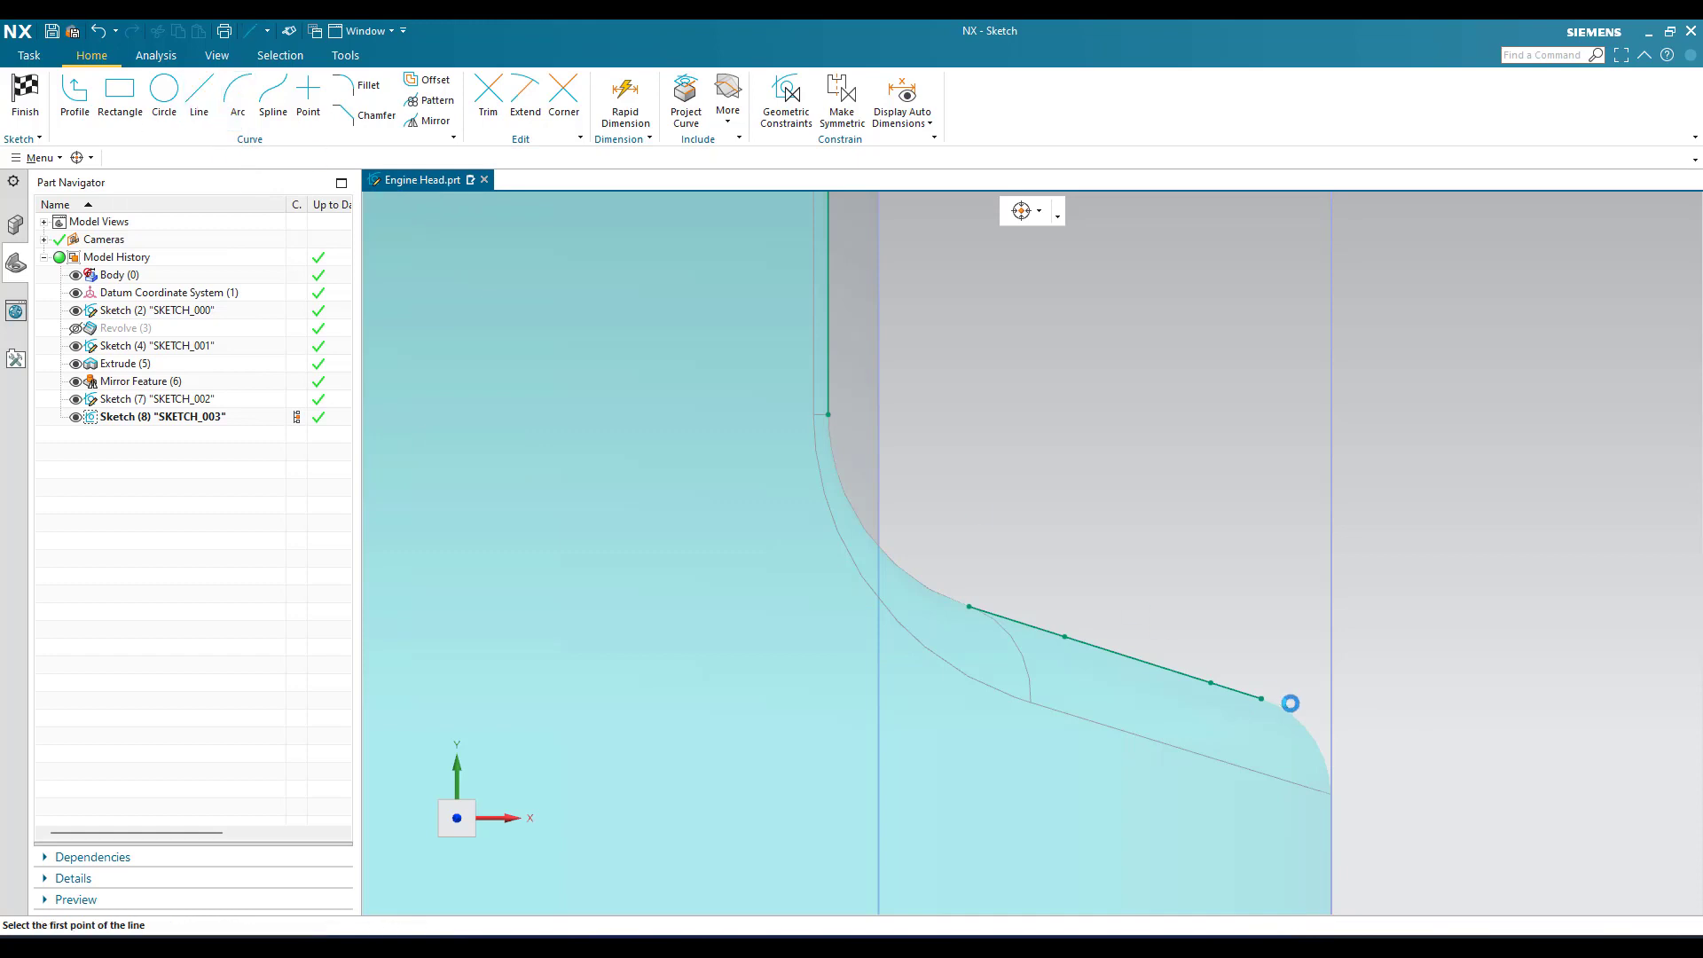
# - Draw two straight lines along the sloped edges, snapping to the Spline25 and Spline26 end points
pyautogui.press('l')
pyautogui.click(1260, 699)
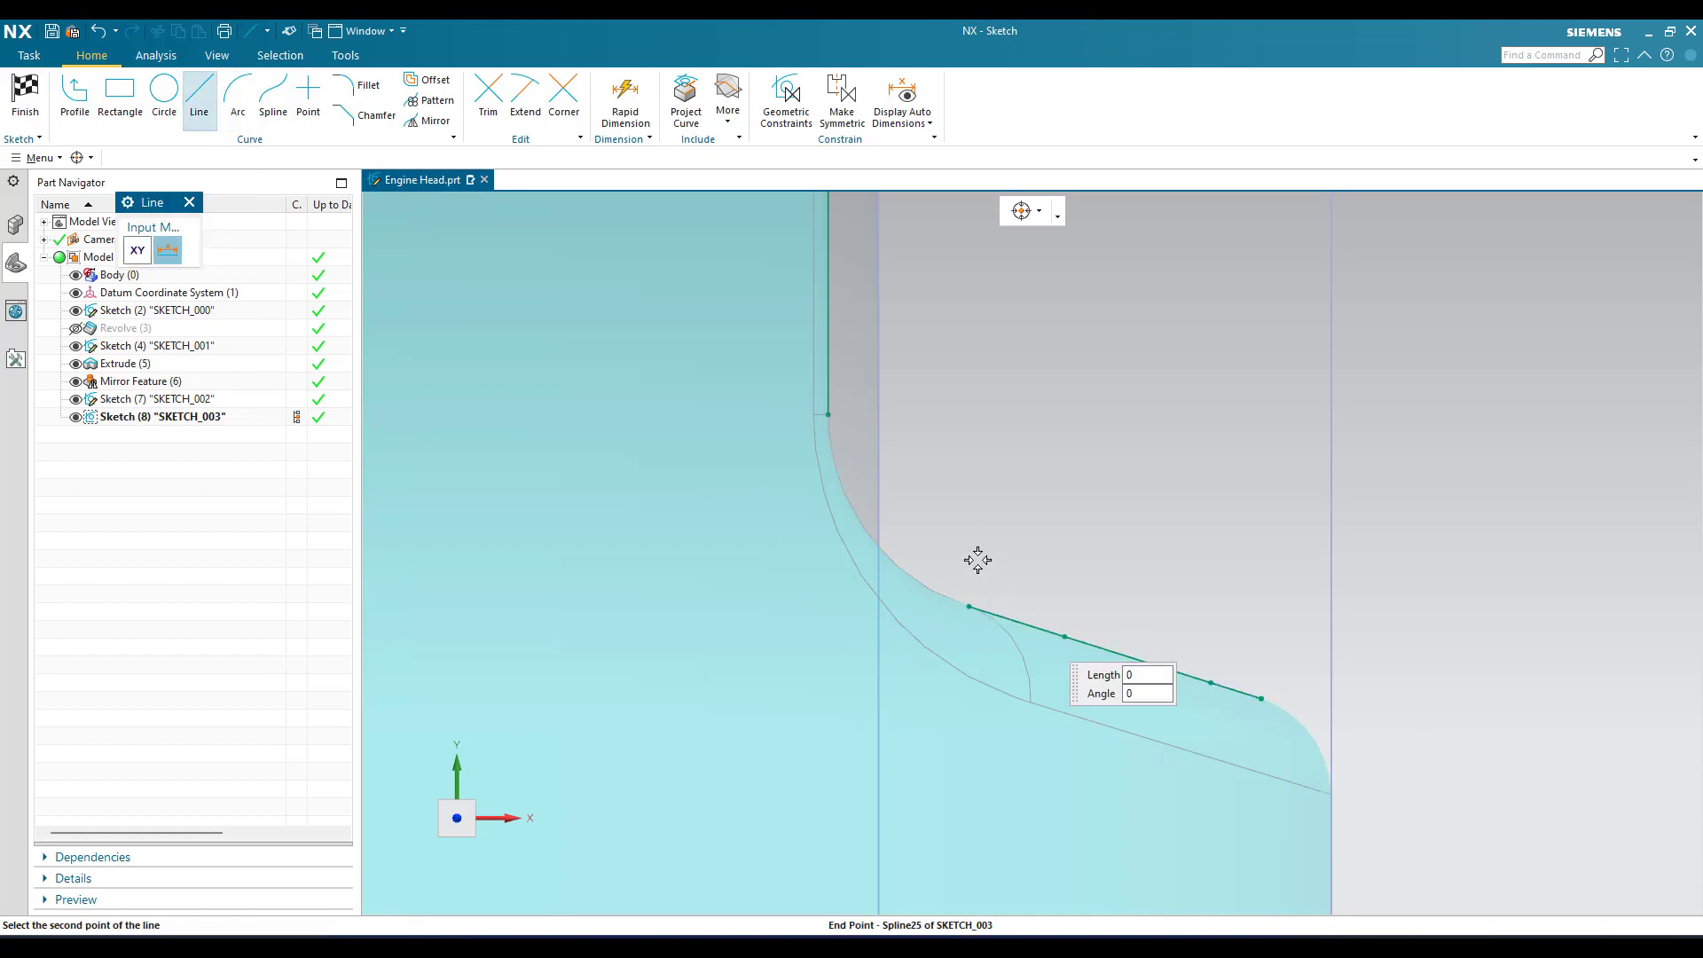
pyautogui.scroll(4, 970, 615)
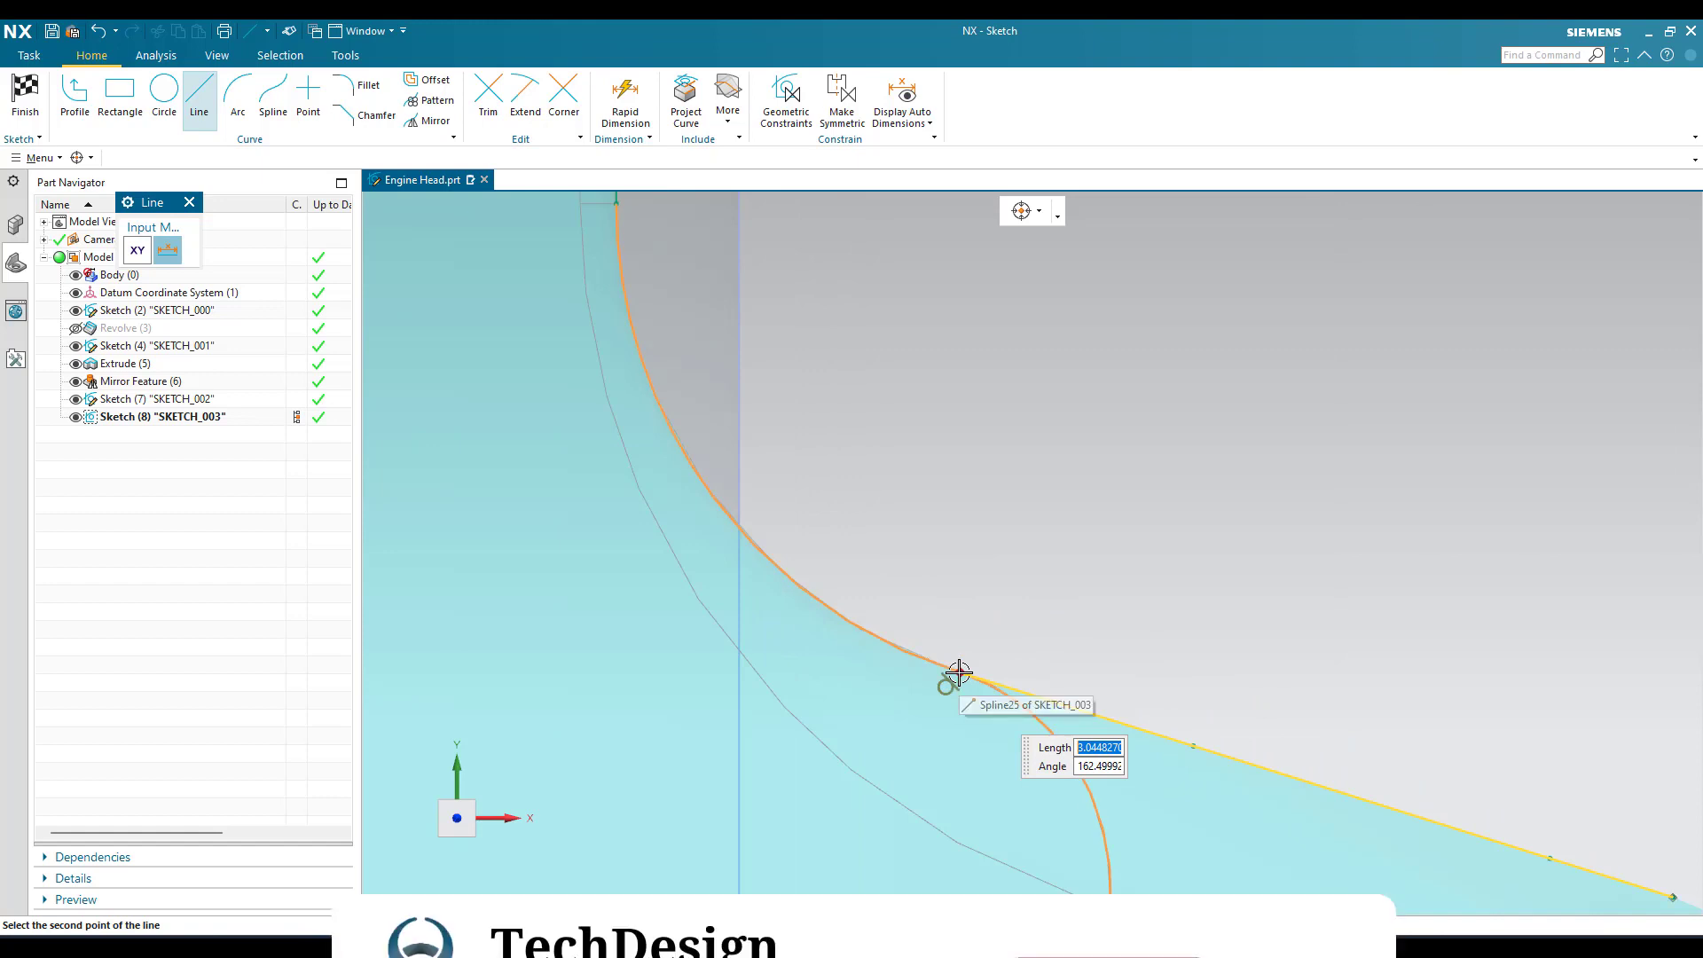
pyautogui.click(962, 674)
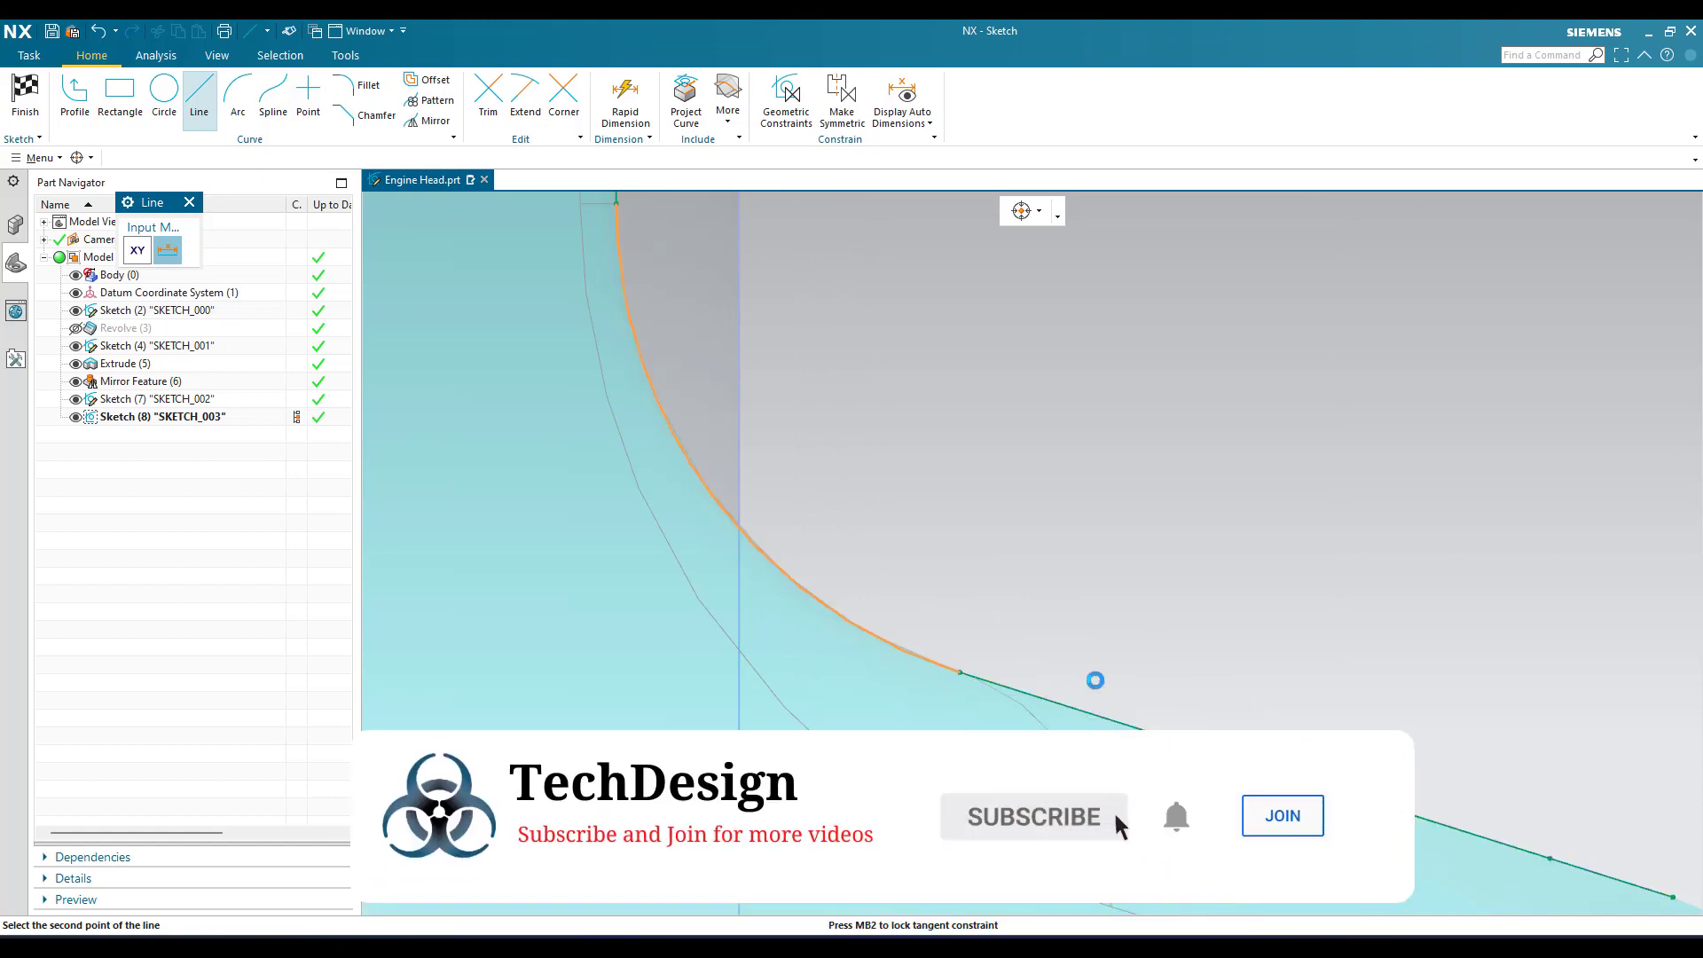
pyautogui.scroll(-5, 1054, 690)
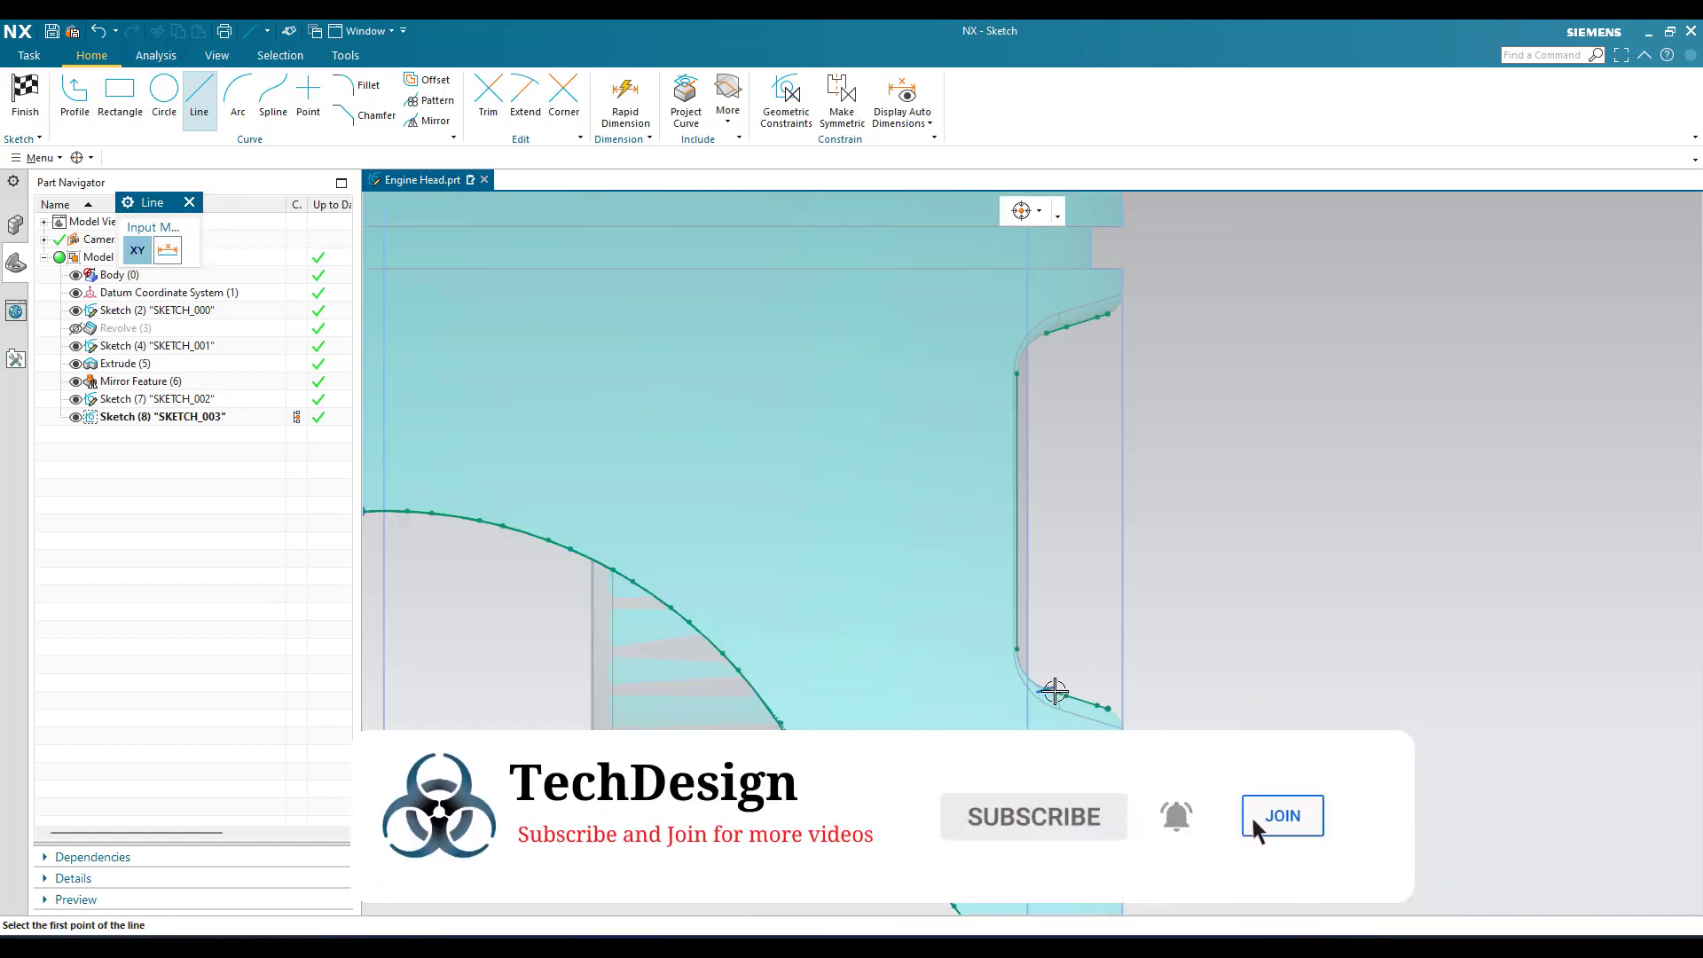
pyautogui.scroll(4, 1078, 279)
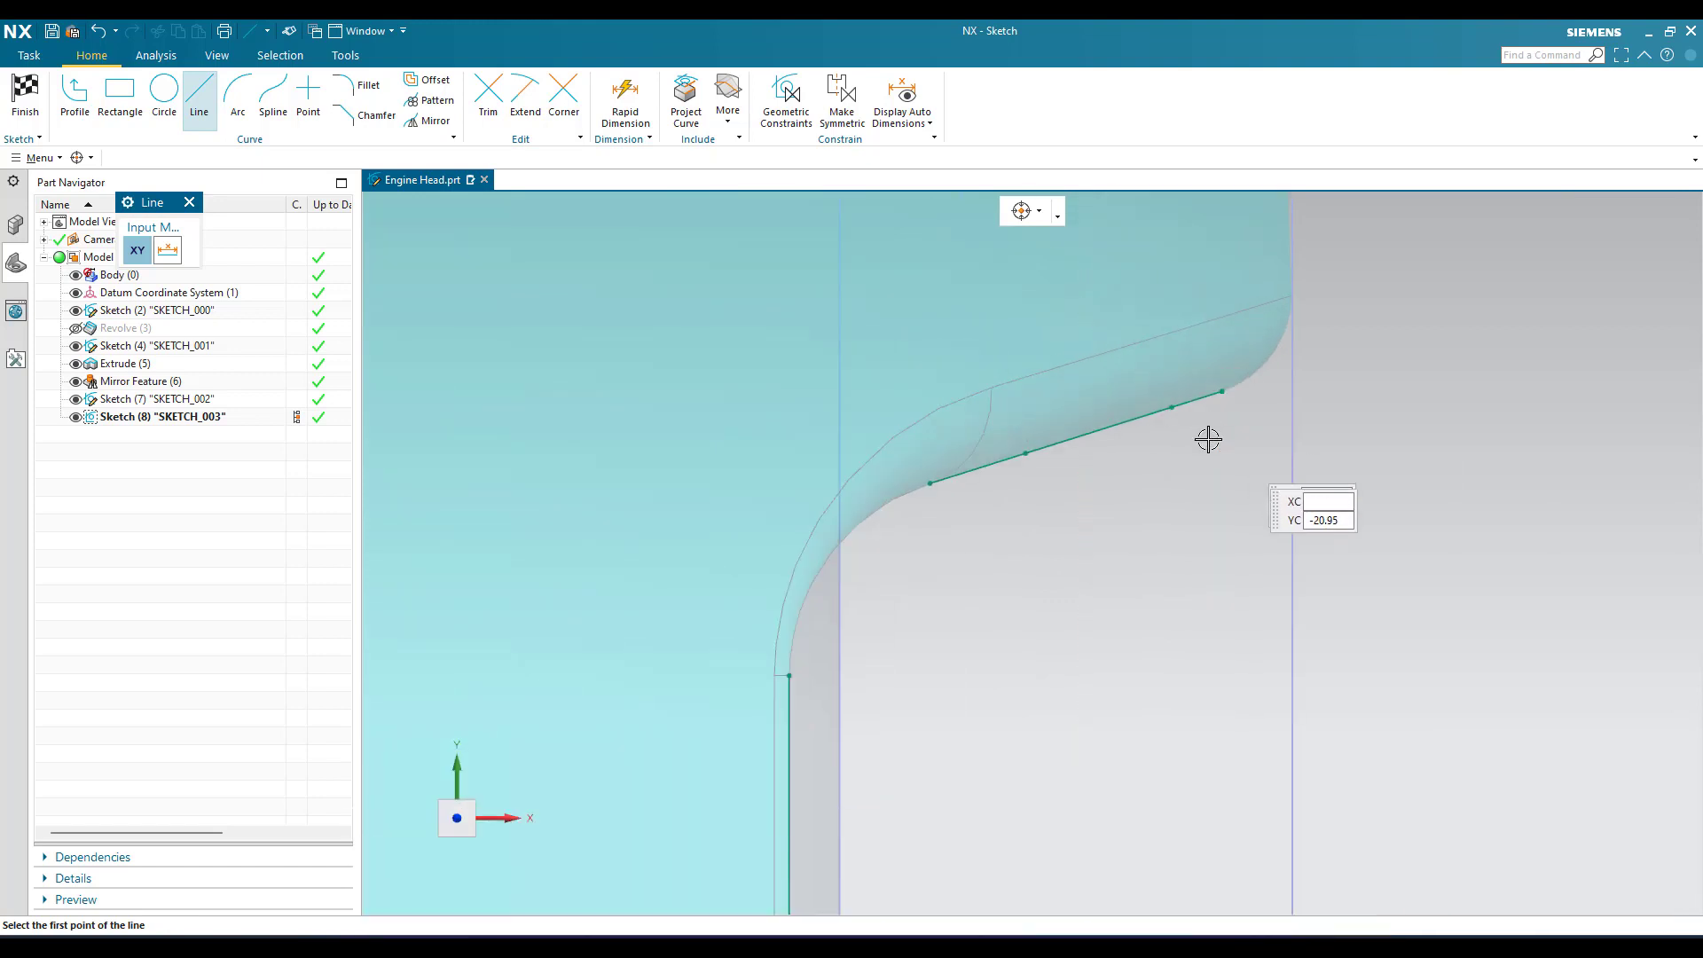
pyautogui.click(1224, 391)
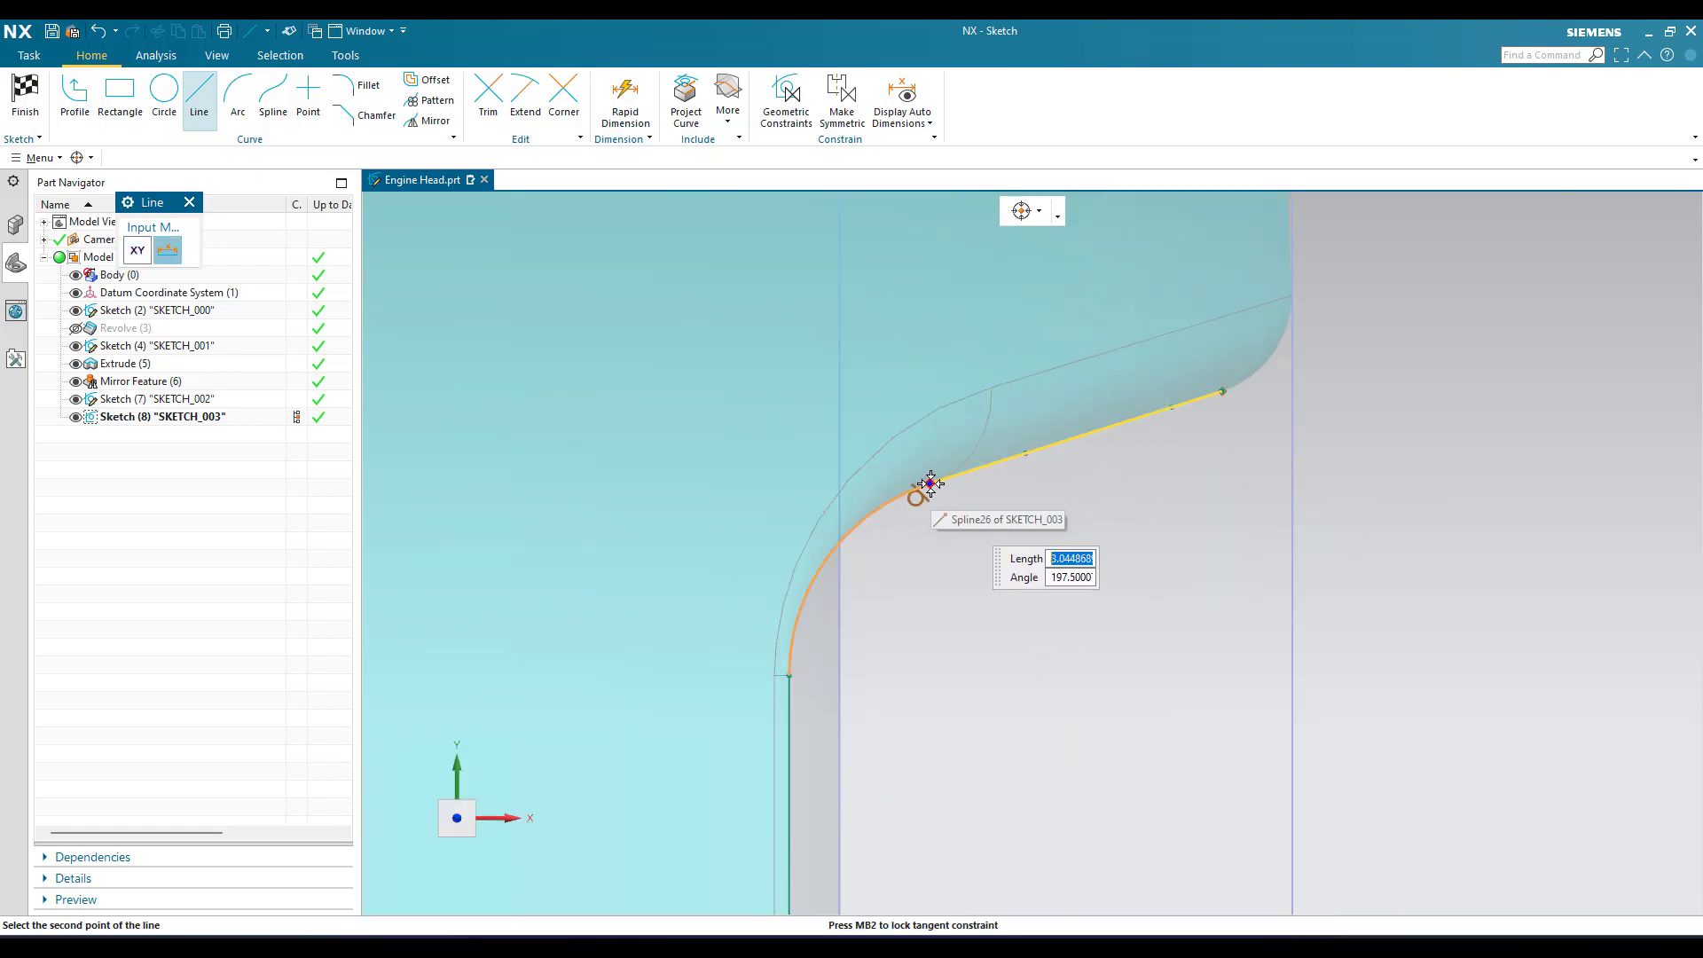
pyautogui.click(930, 484)
pyautogui.scroll(-3, 1083, 577)
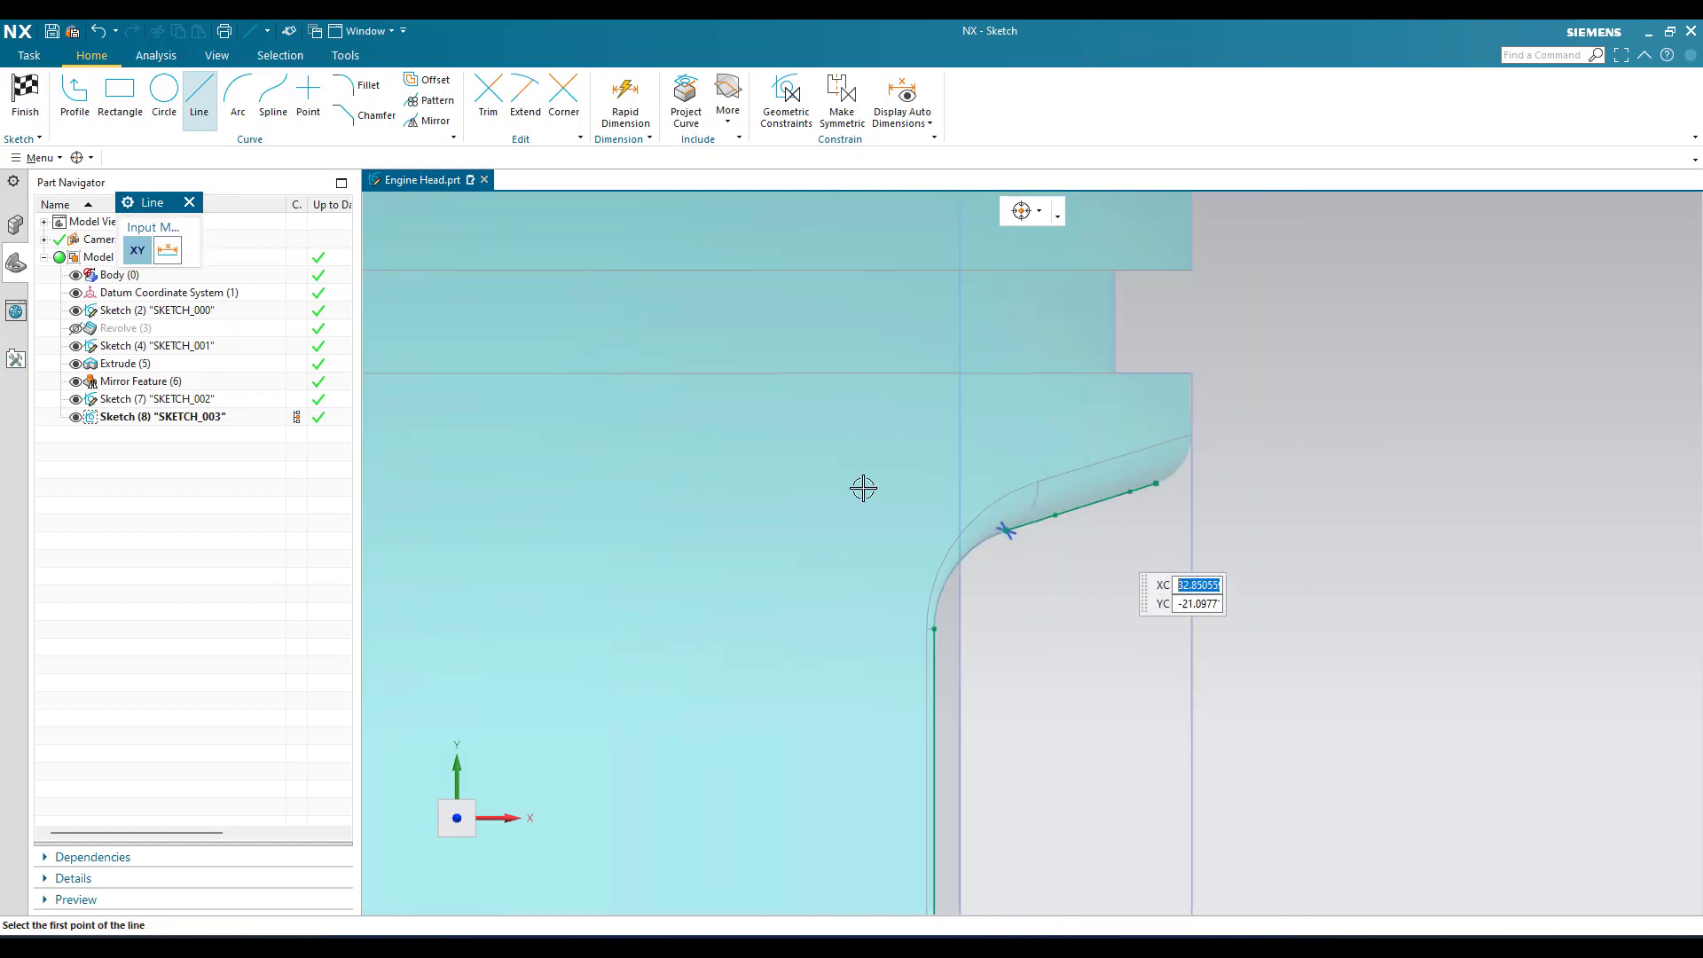
pyautogui.press('Escape')
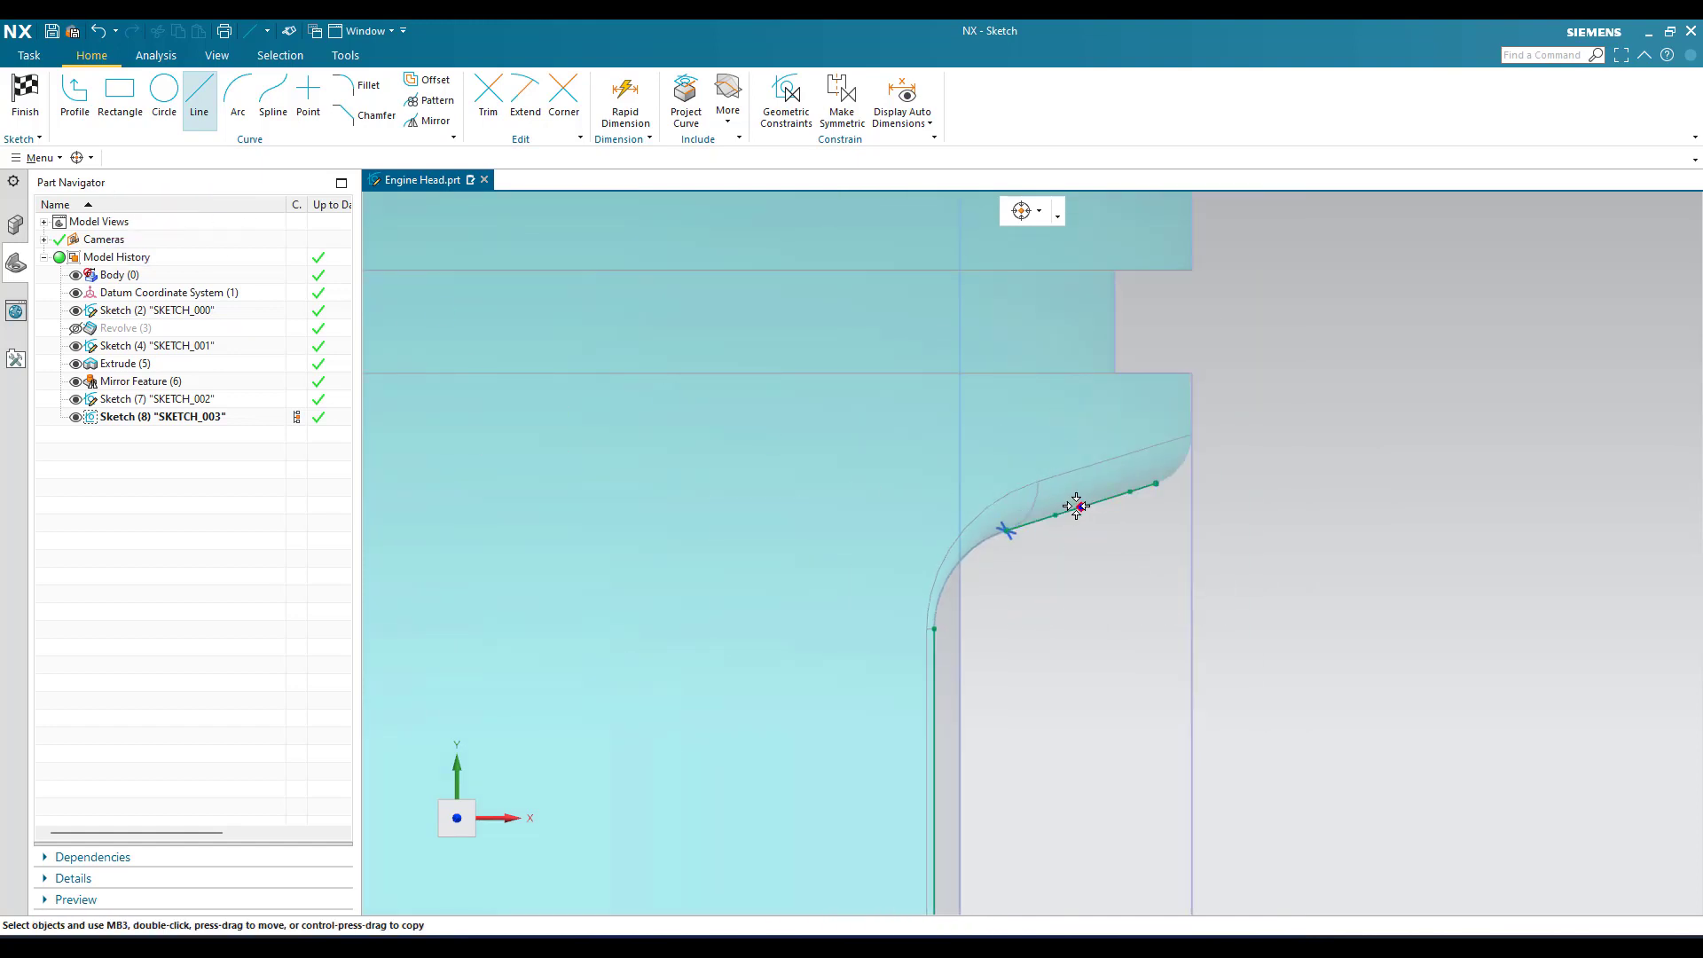
# - Pick Spline26 from the overlapping-curves list and delete it
pyautogui.rightClick(1077, 507)
pyautogui.click(1120, 518)
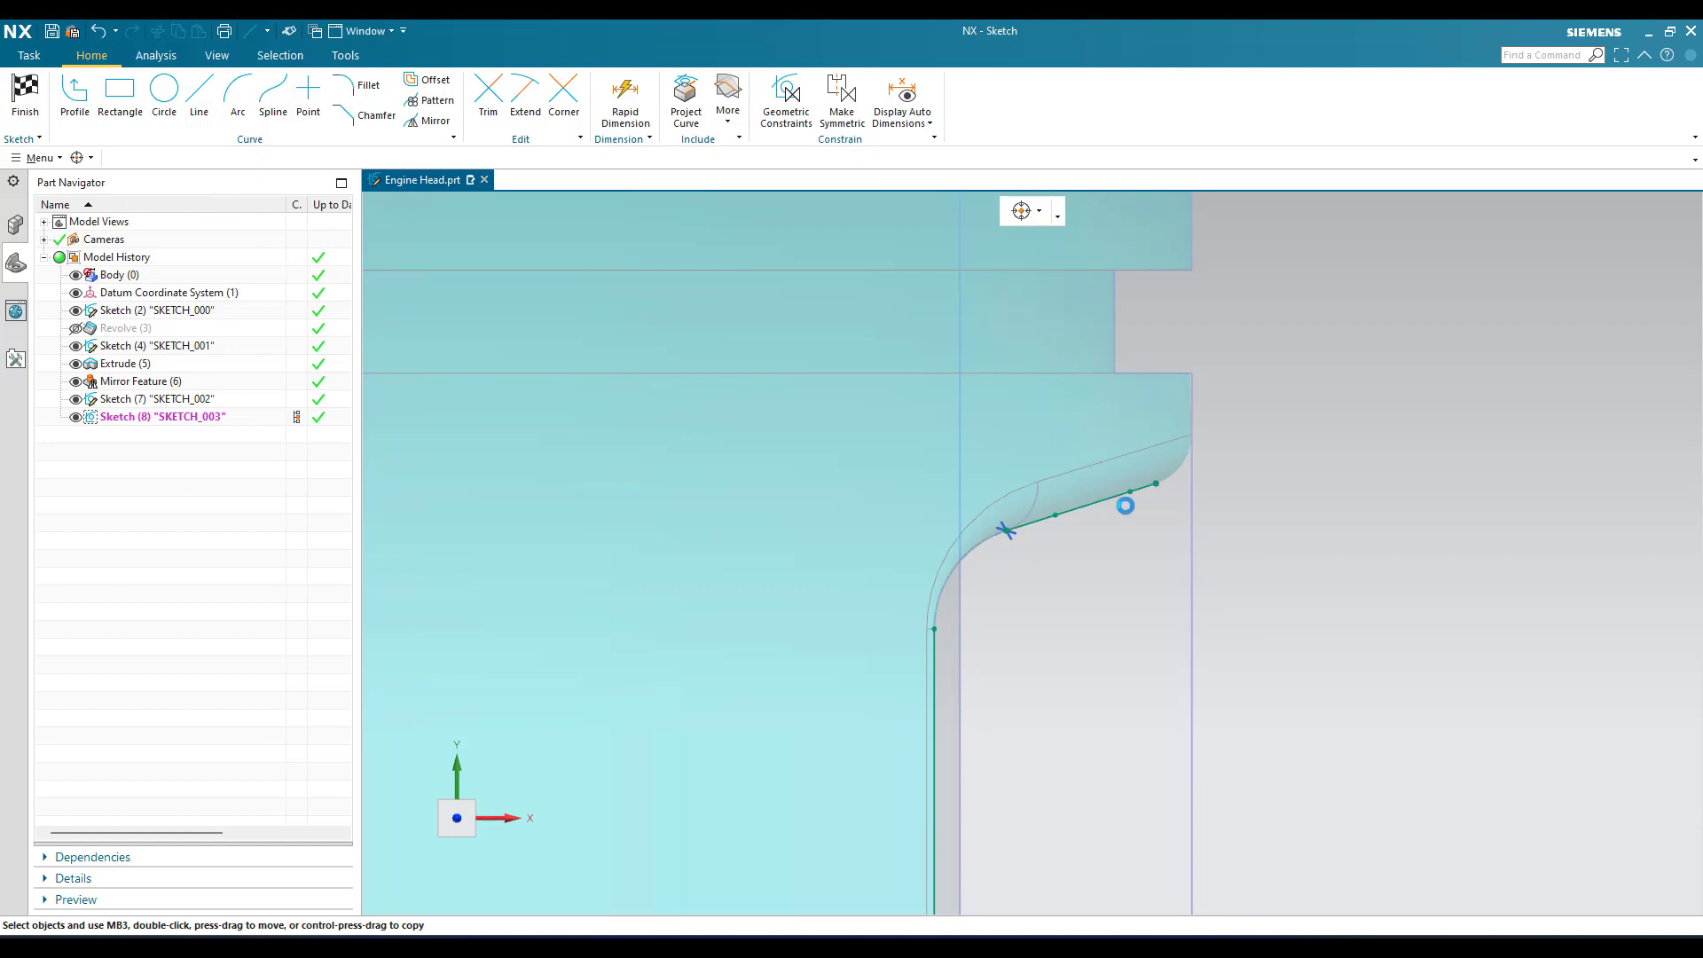
pyautogui.click(1125, 505)
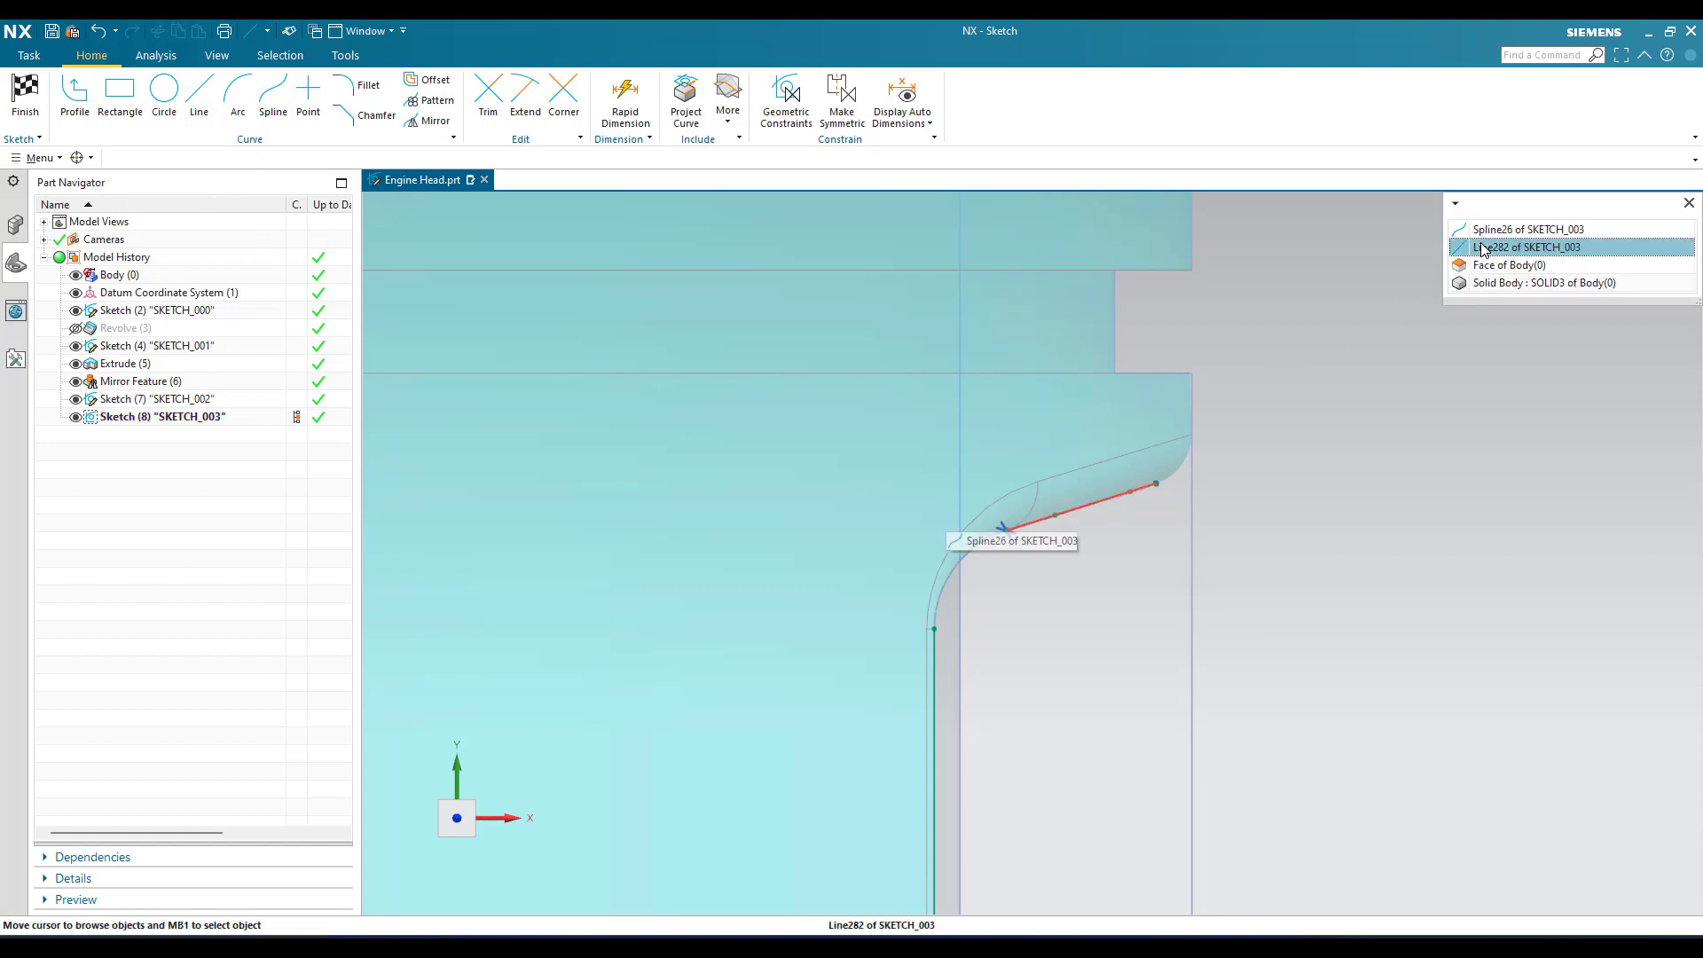
pyautogui.click(1480, 229)
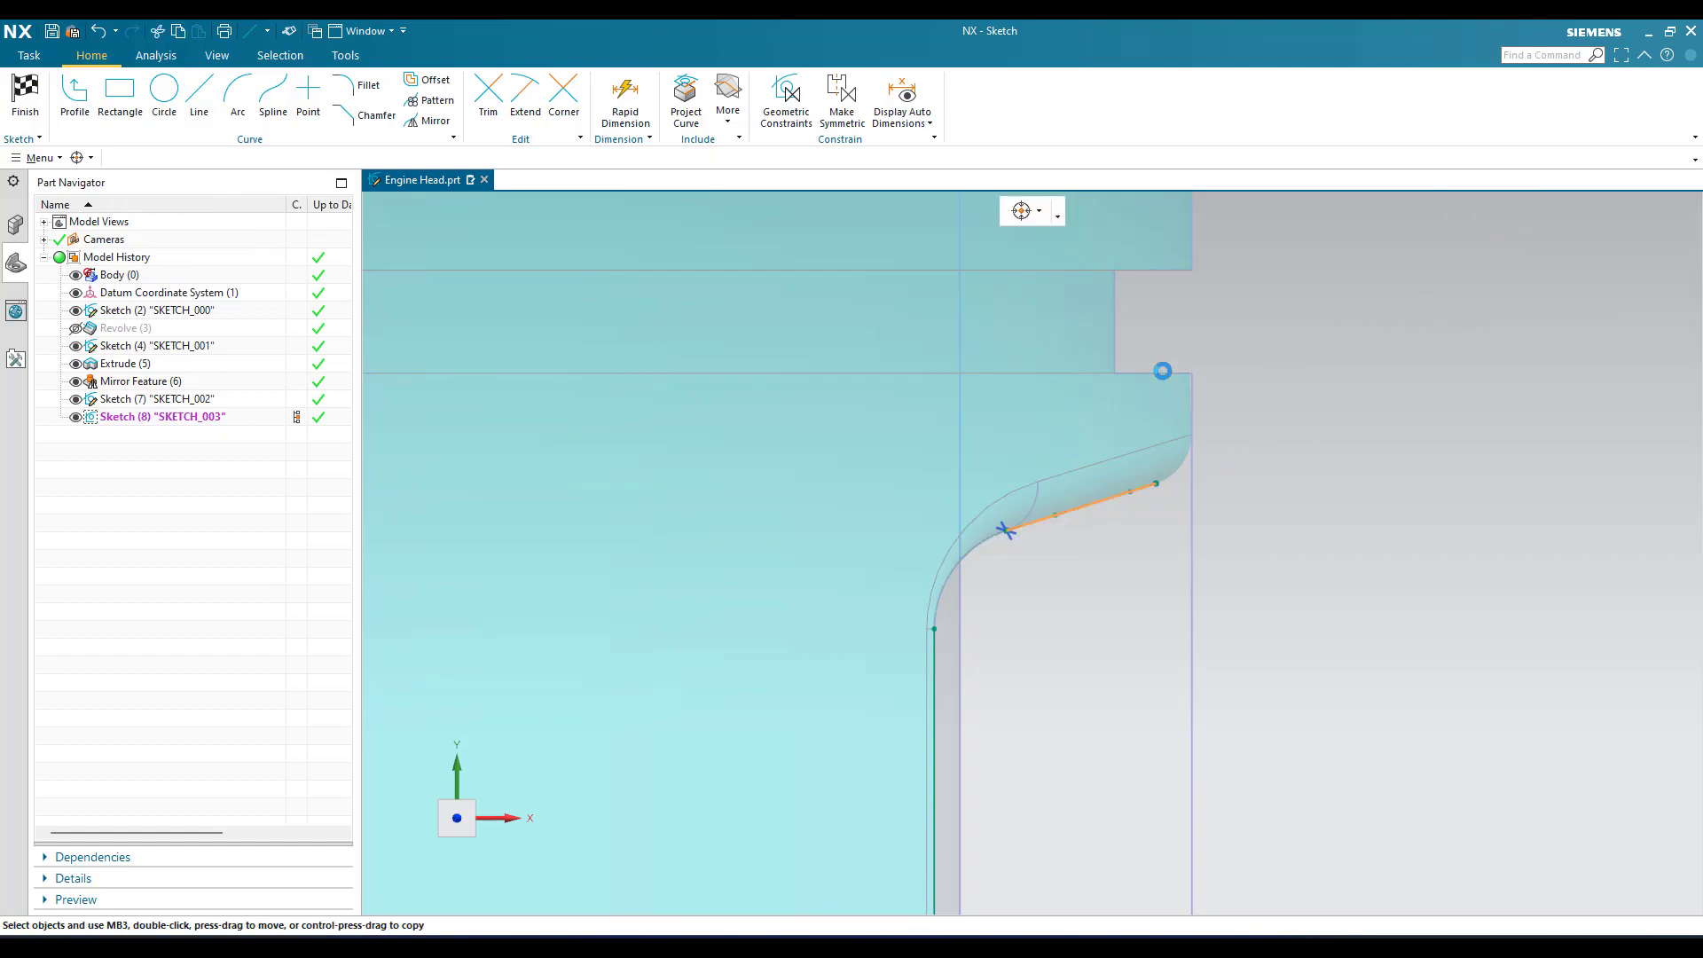
pyautogui.press('Delete')
pyautogui.scroll(-3, 1163, 330)
pyautogui.scroll(2, 1146, 691)
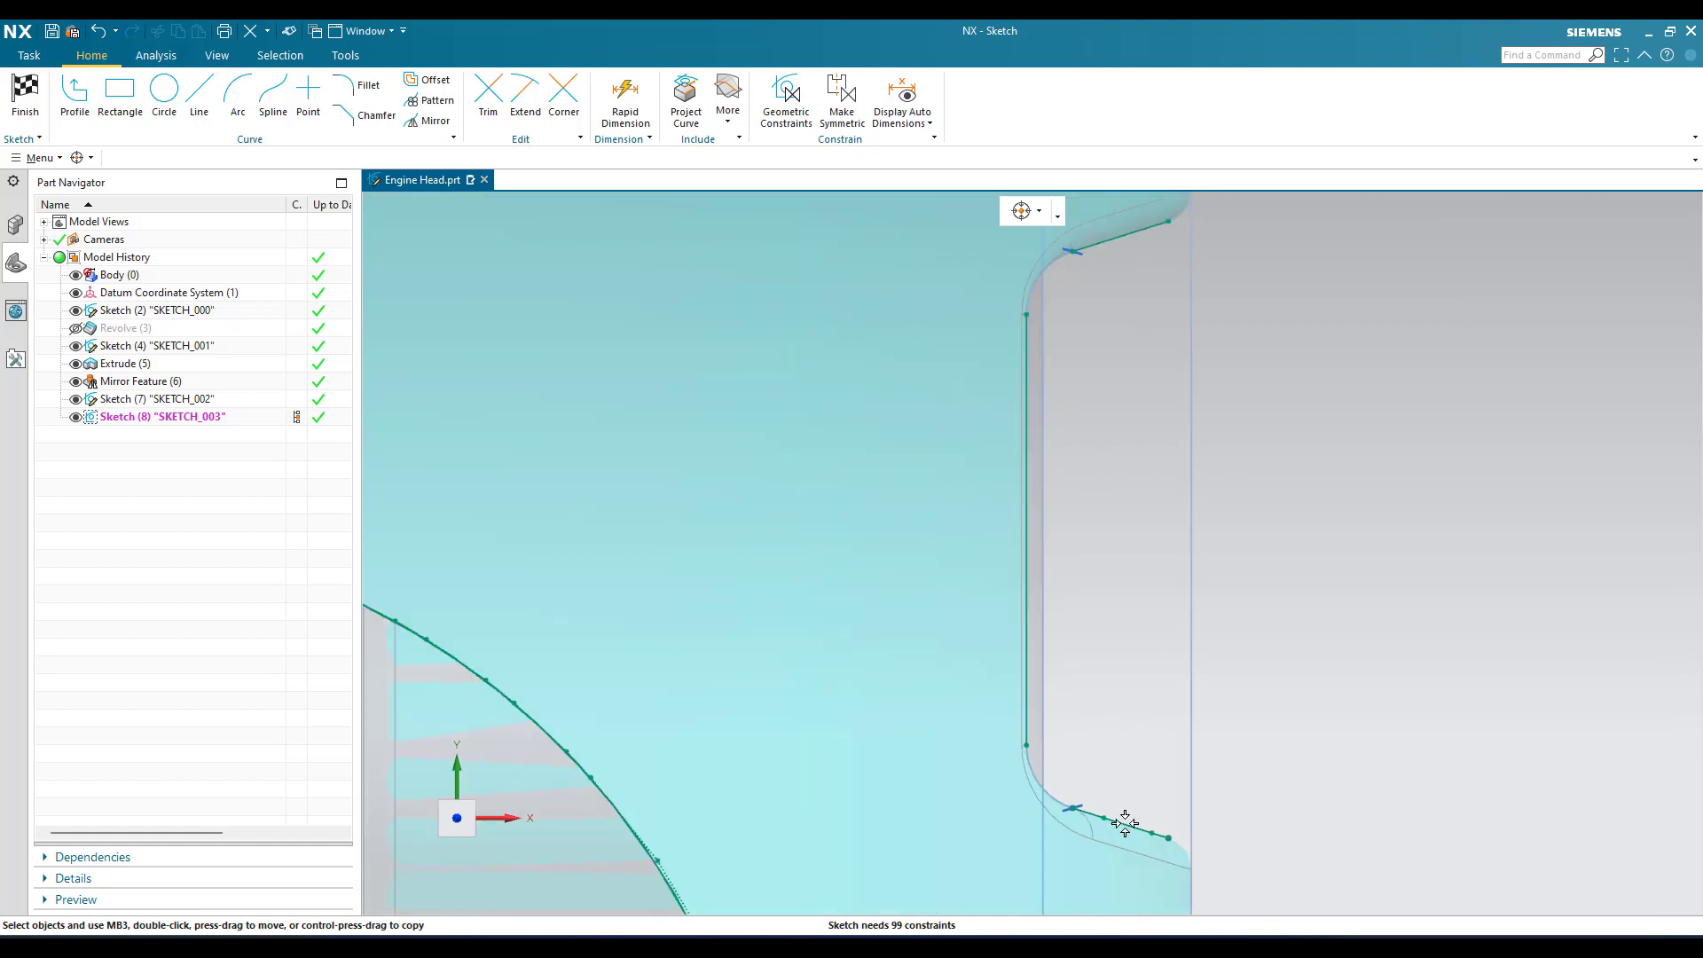
# - Pick out Spline25 at the lower corner and Spline22 on the arch for removal
pyautogui.rightClick(1125, 823)
pyautogui.click(1189, 566)
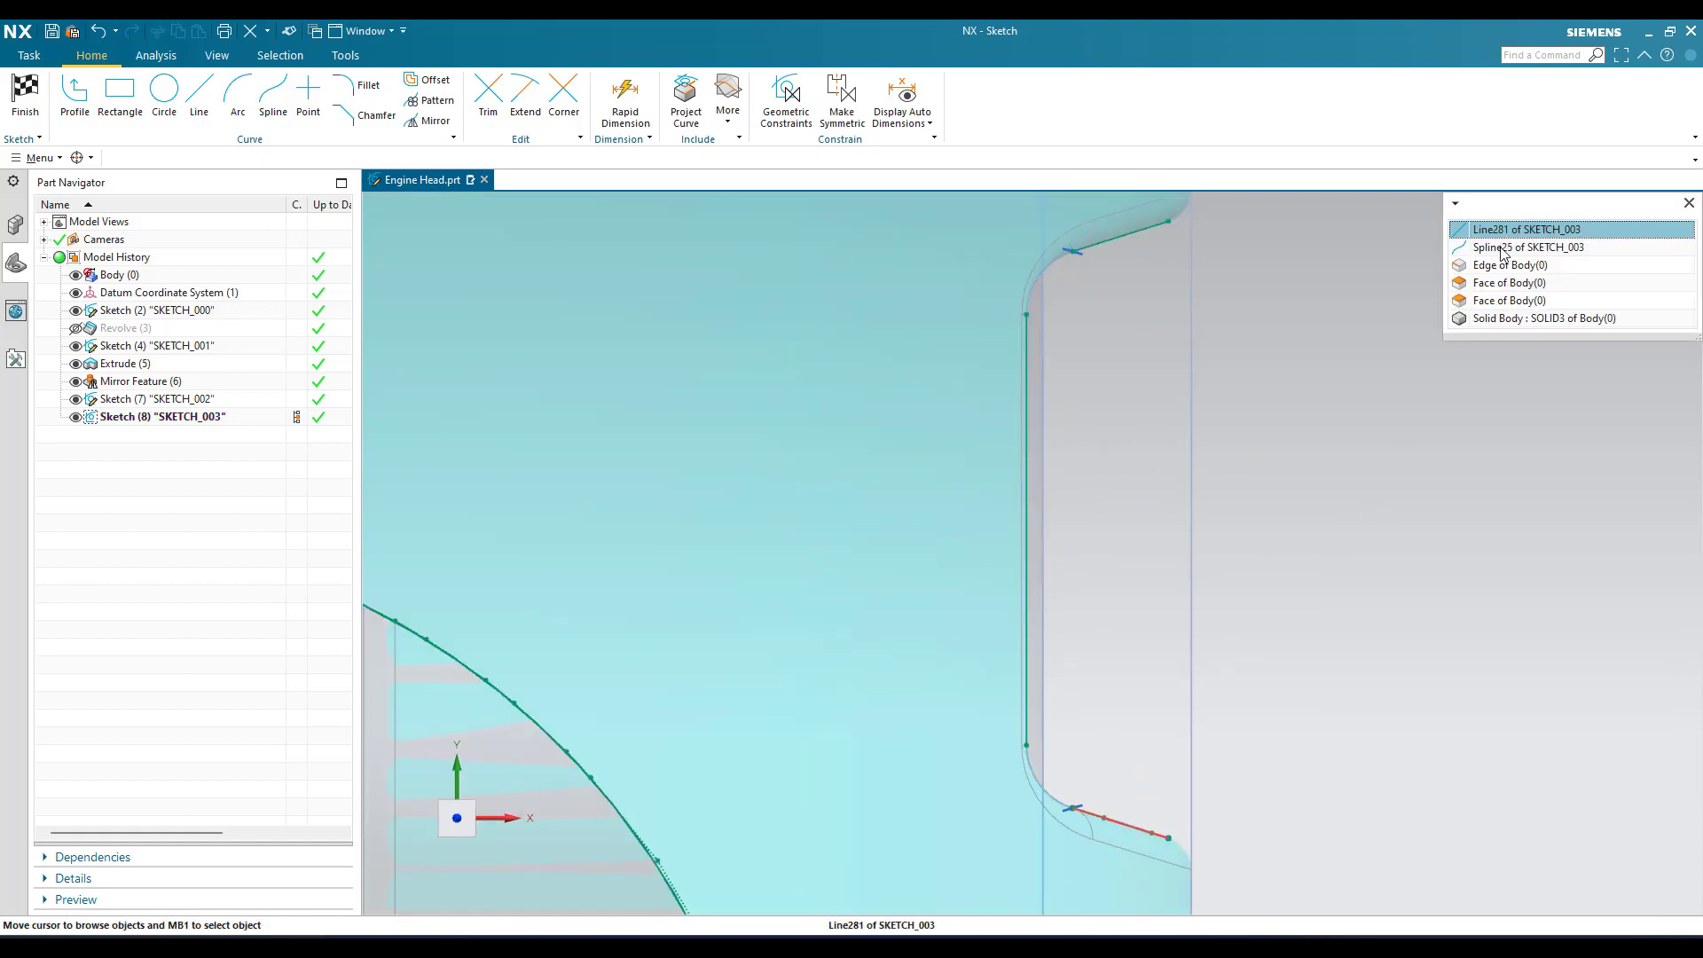
pyautogui.click(1490, 247)
pyautogui.scroll(-5, 1361, 510)
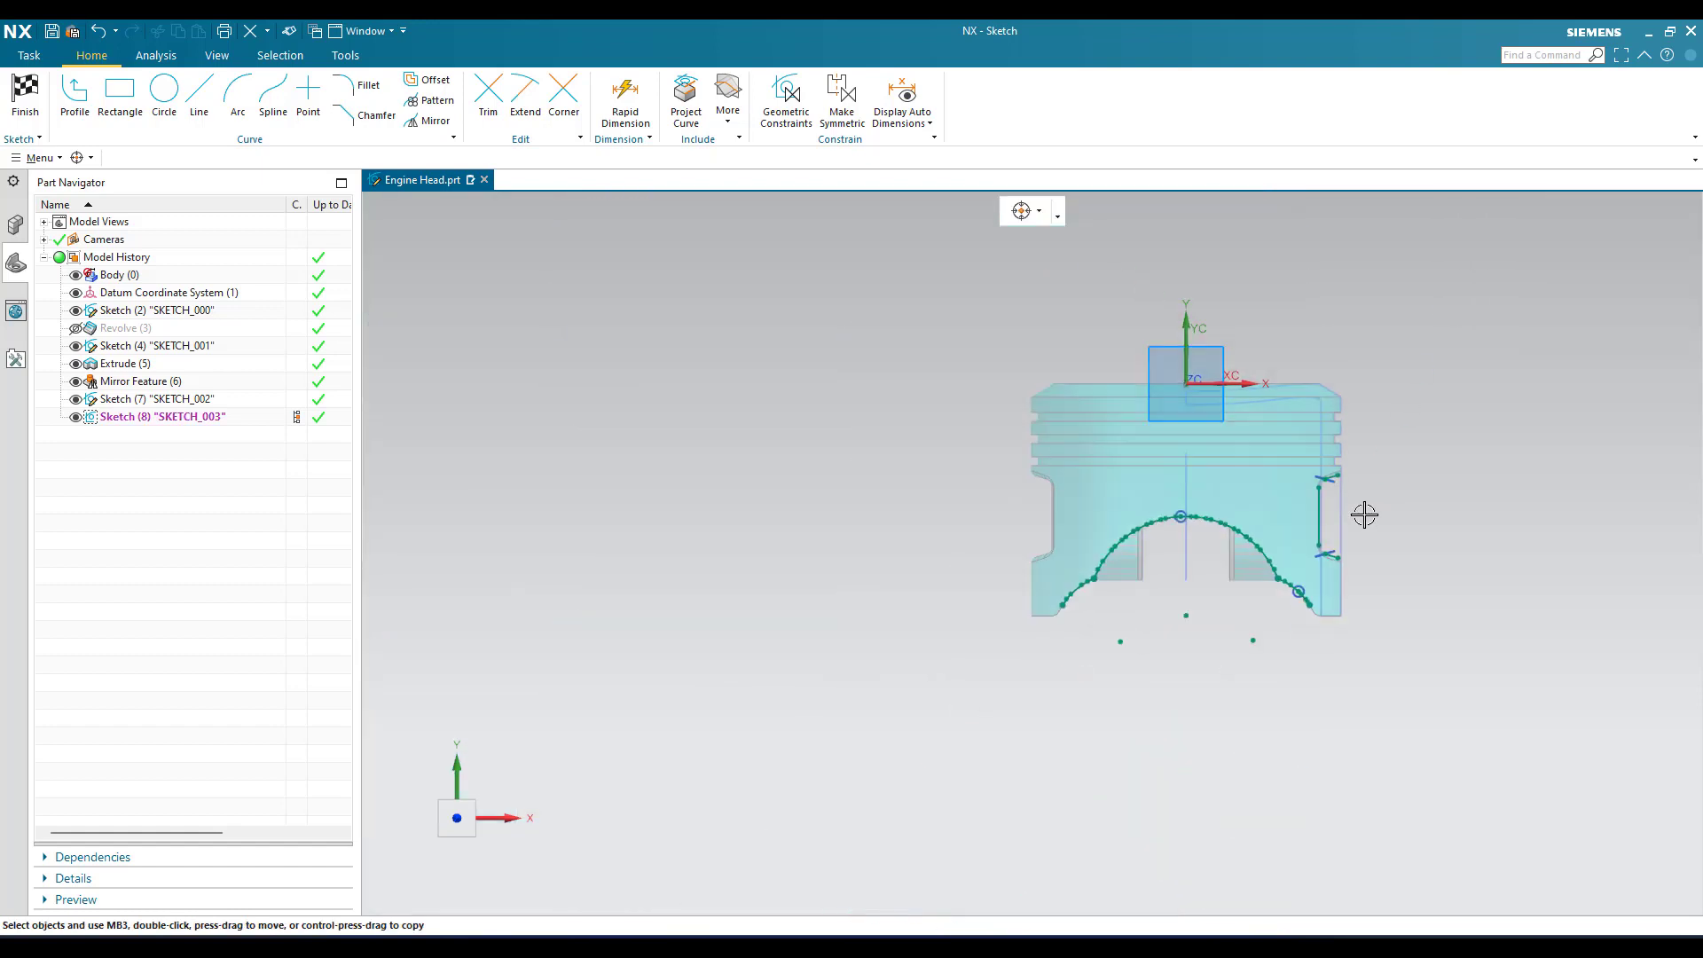
pyautogui.scroll(5, 1152, 529)
pyautogui.rightClick(1072, 482)
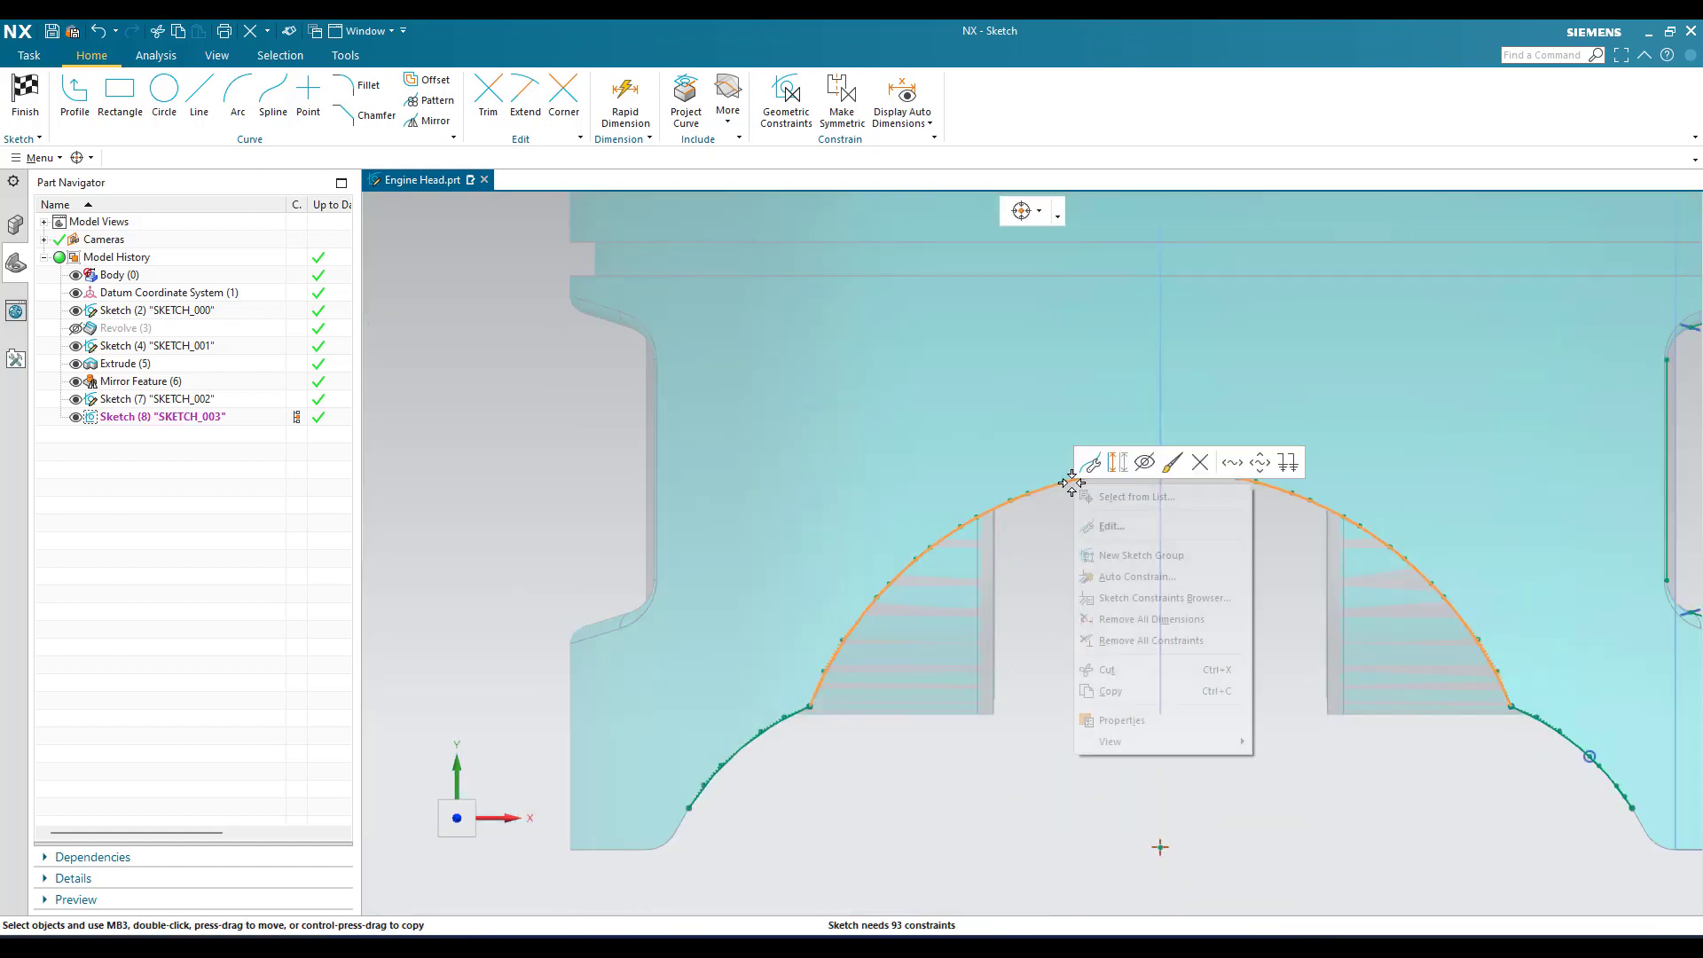
pyautogui.click(1092, 498)
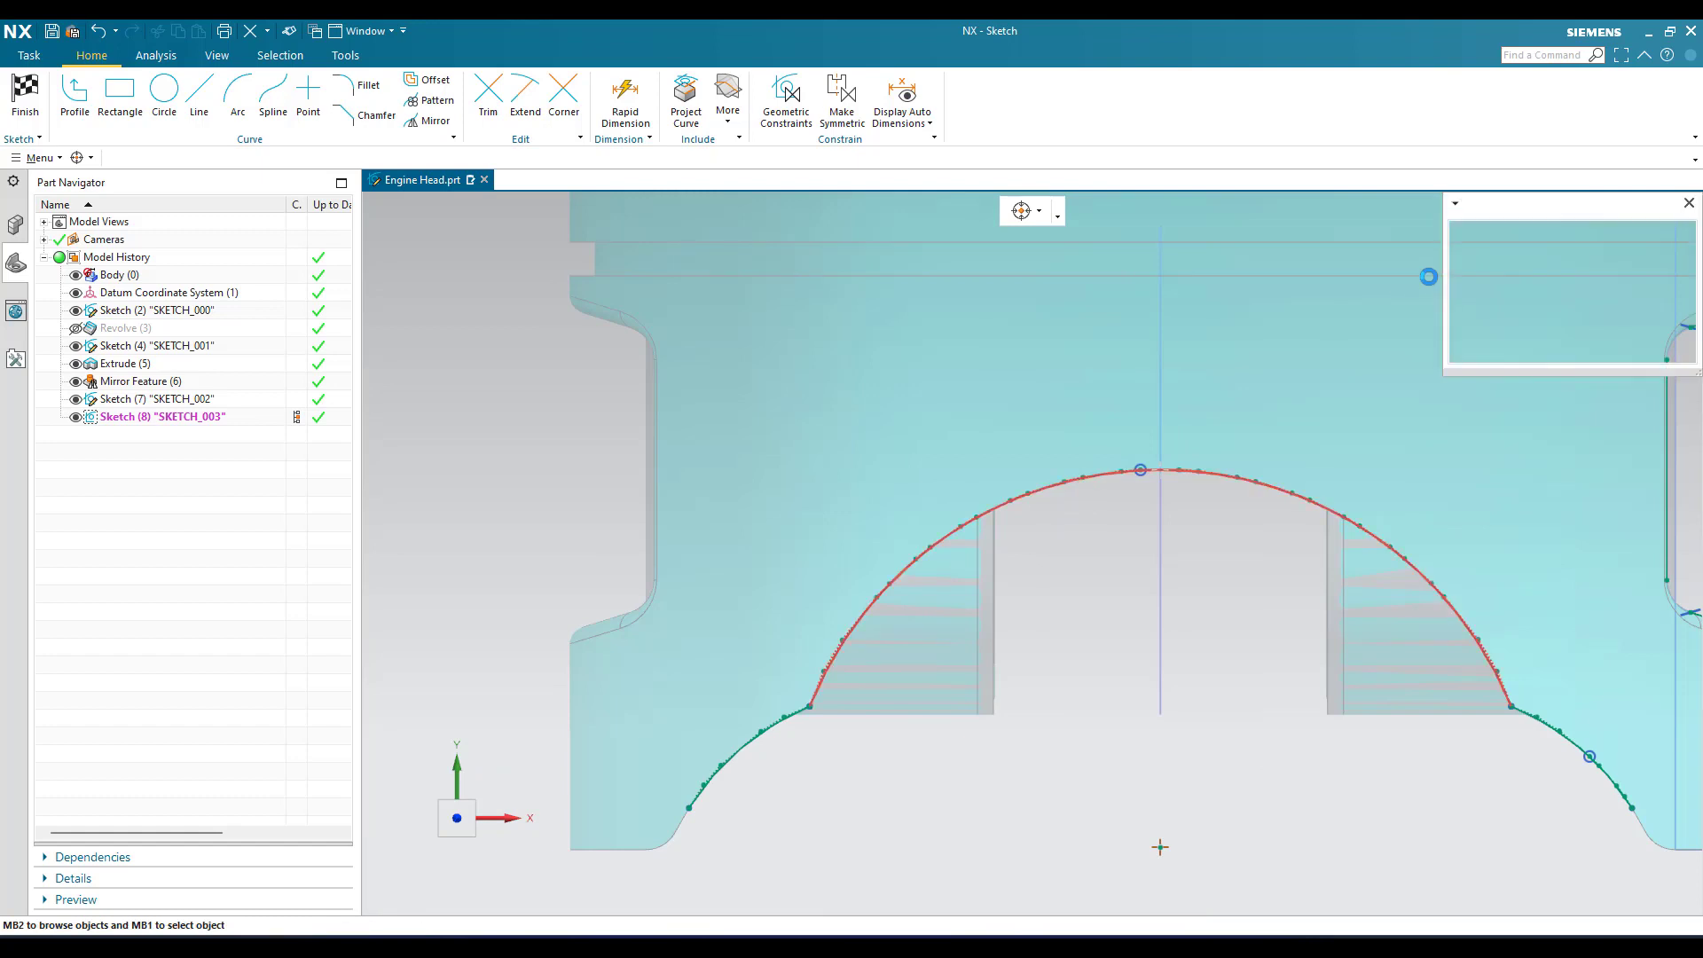
pyautogui.click(1509, 238)
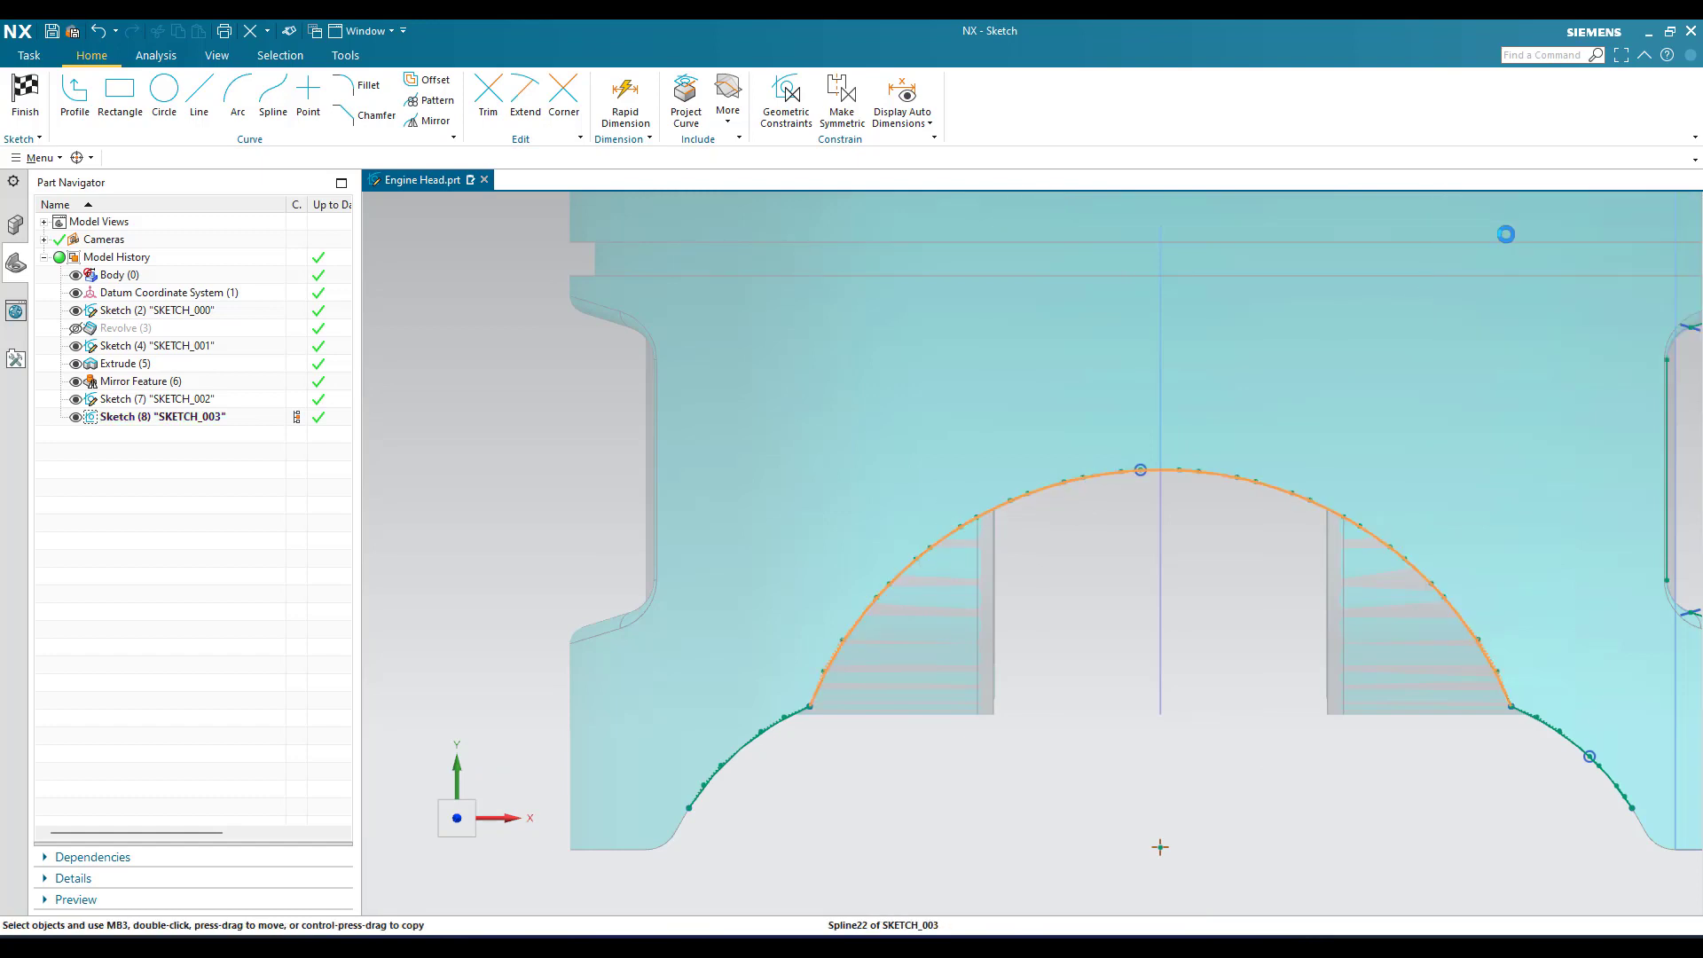
# - Pick out Spline23 and Spline21 on the left and right flanks for removal
pyautogui.rightClick(771, 729)
pyautogui.click(1179, 441)
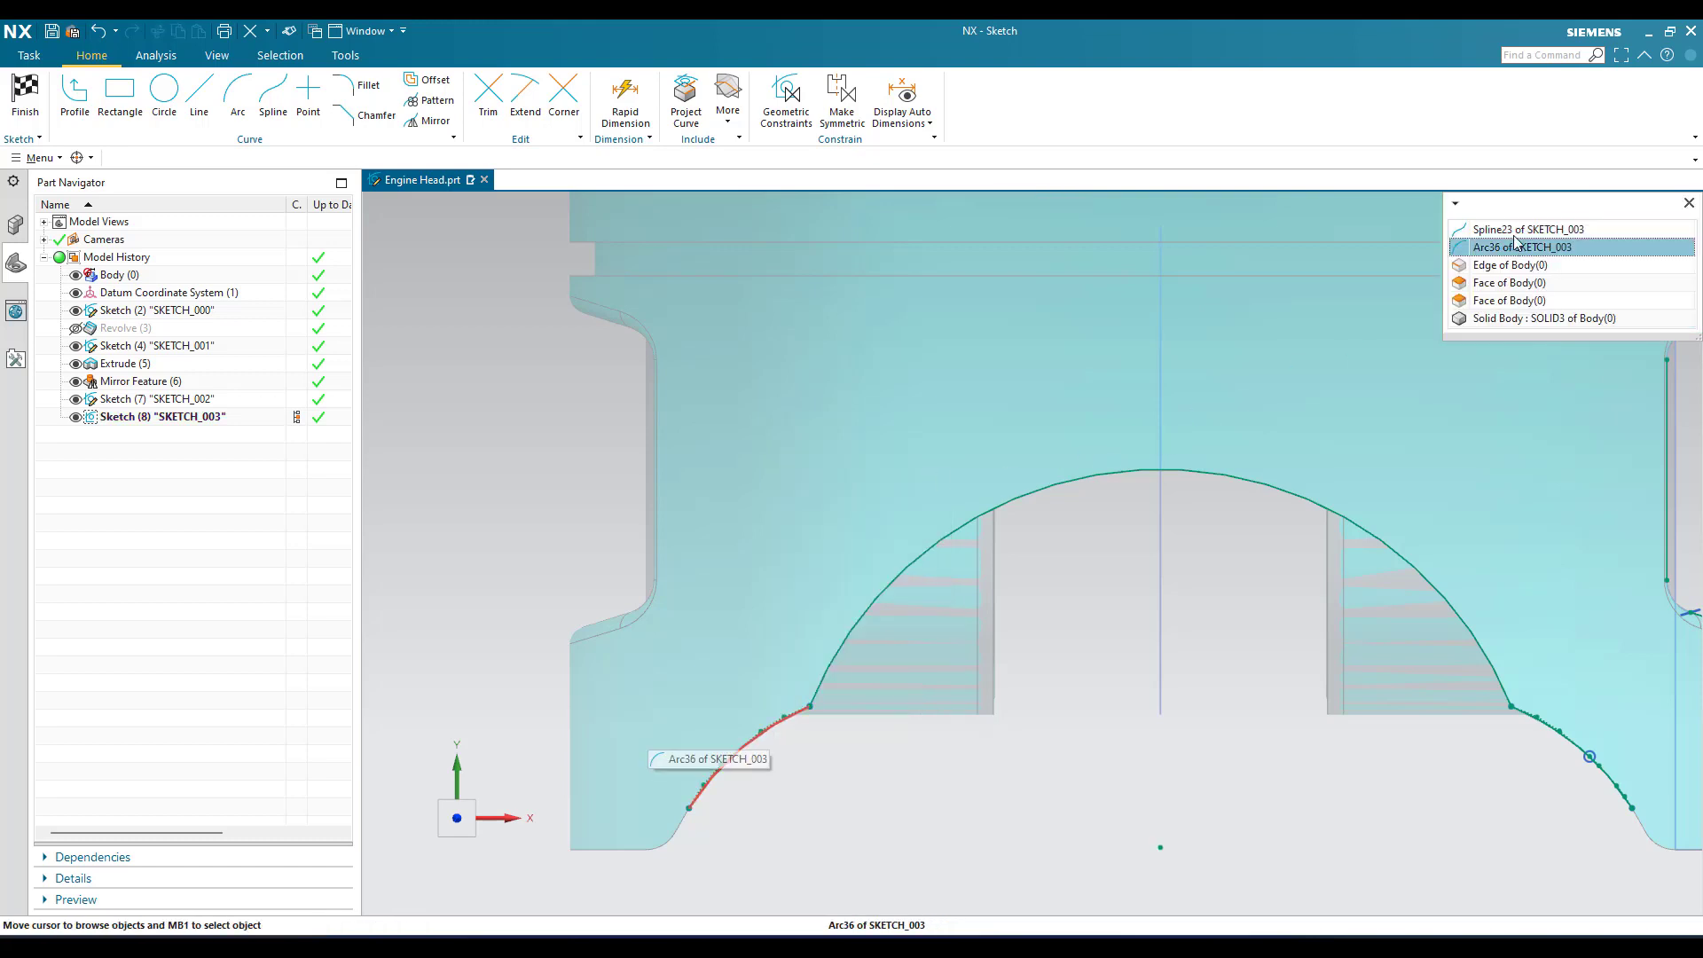
pyautogui.click(1512, 229)
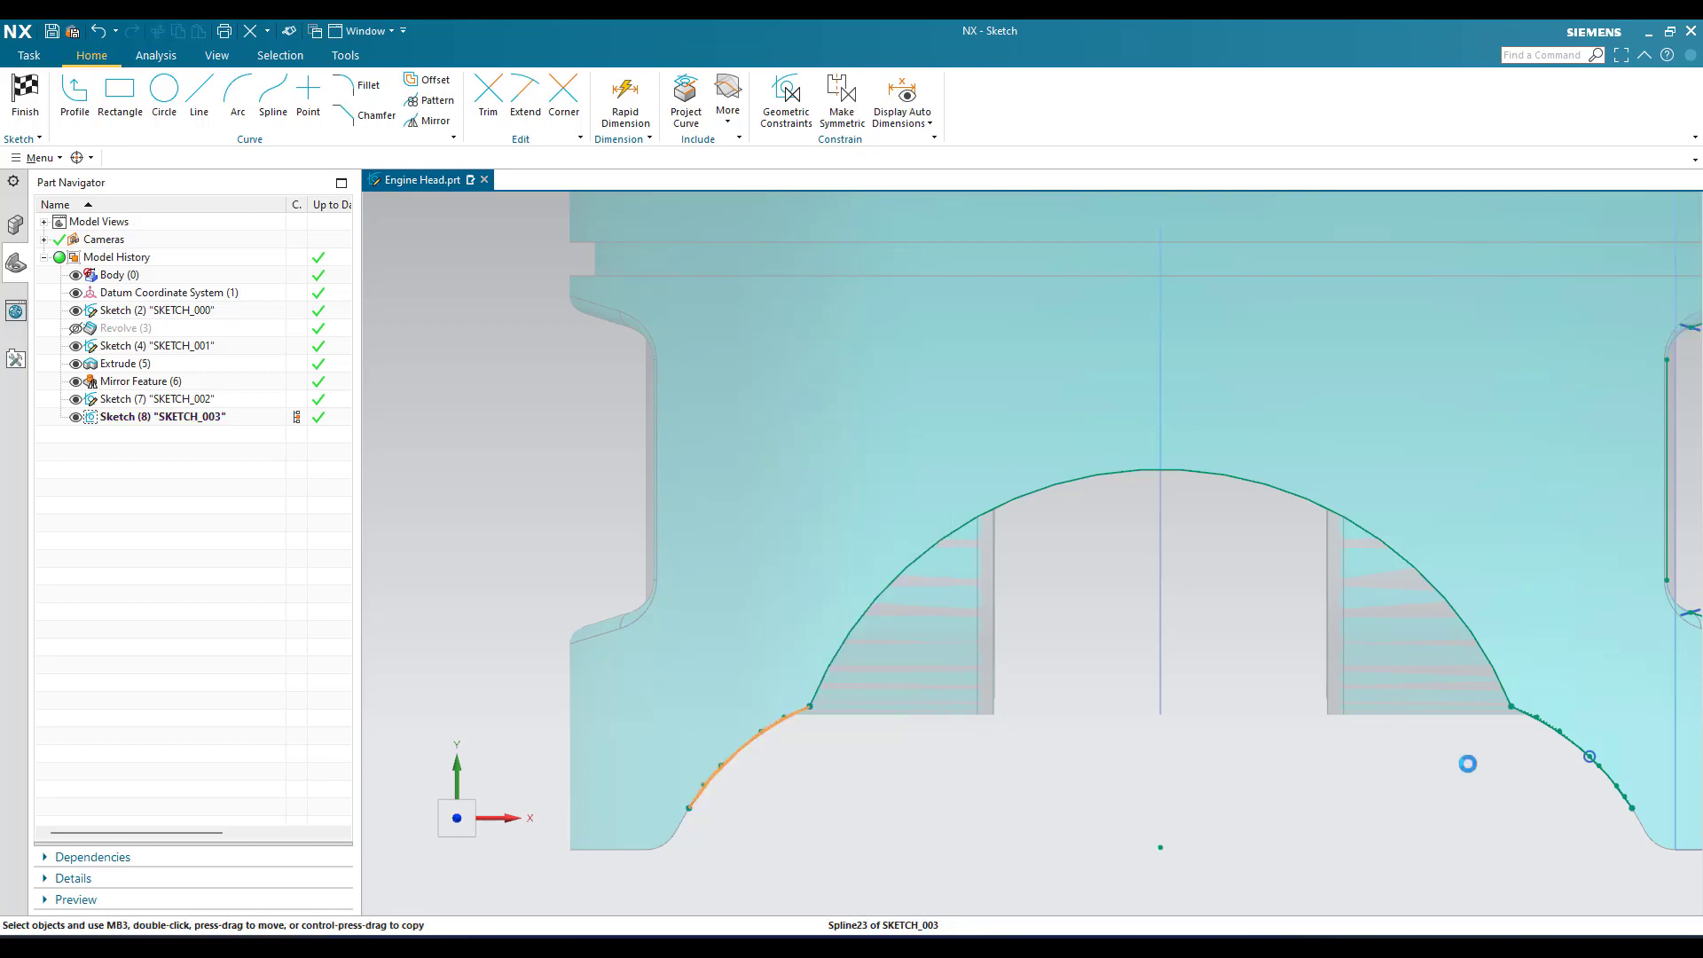
pyautogui.rightClick(1569, 744)
pyautogui.click(1581, 479)
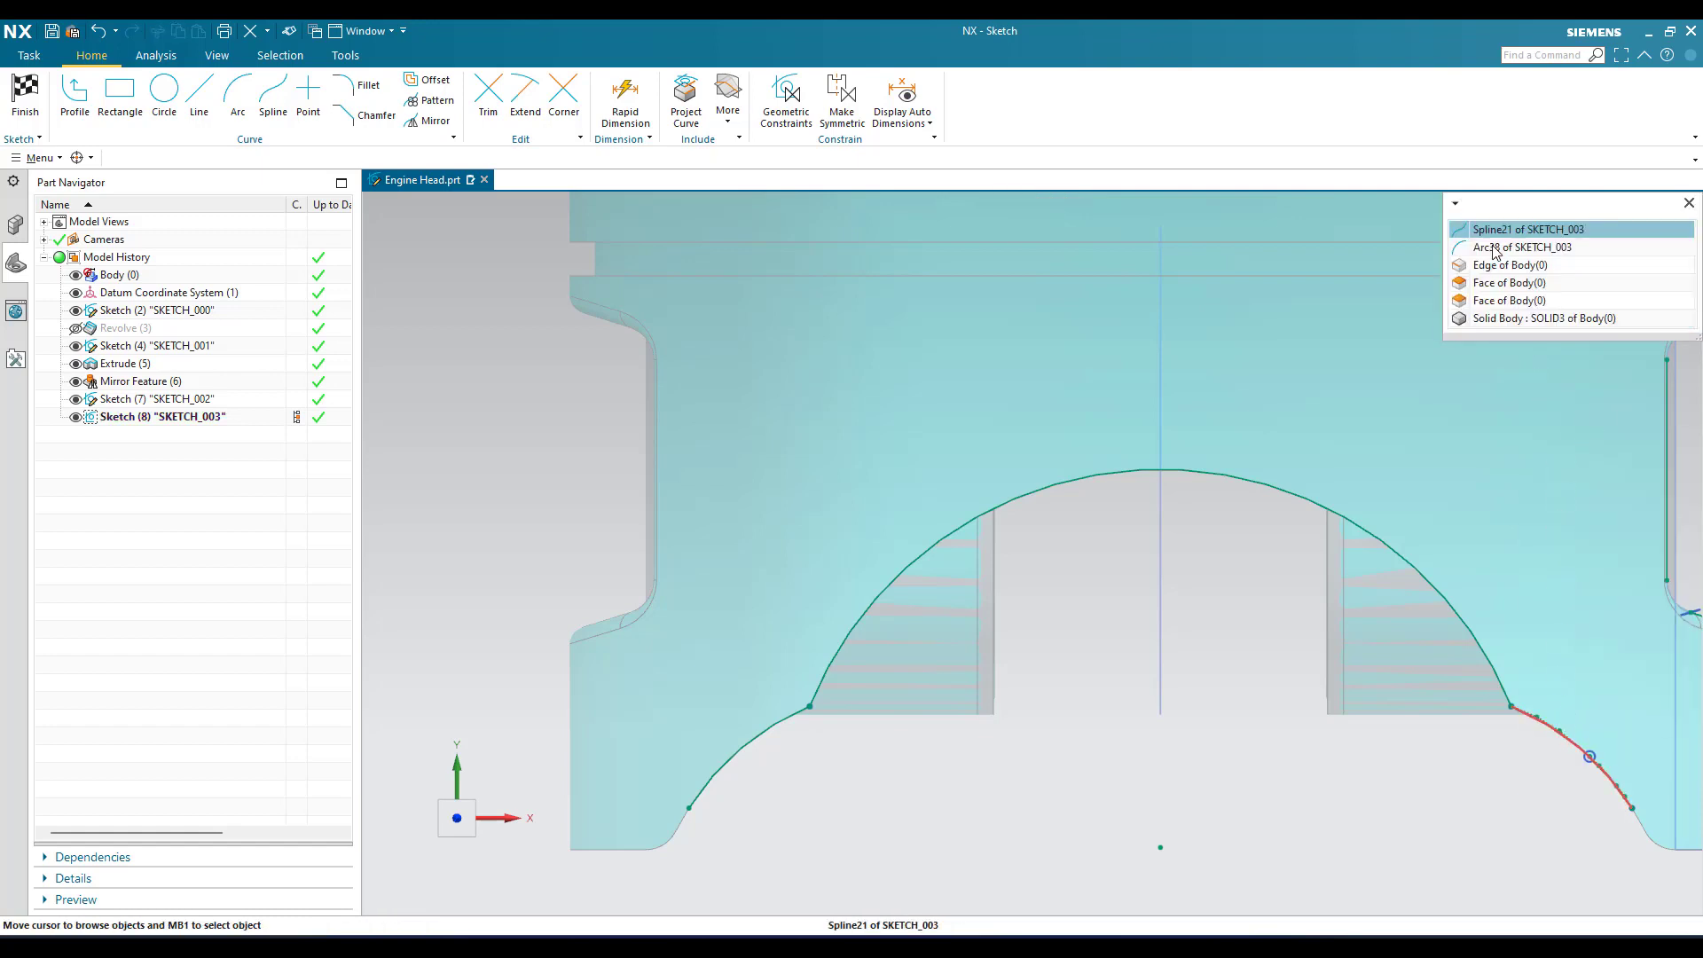
pyautogui.click(1473, 229)
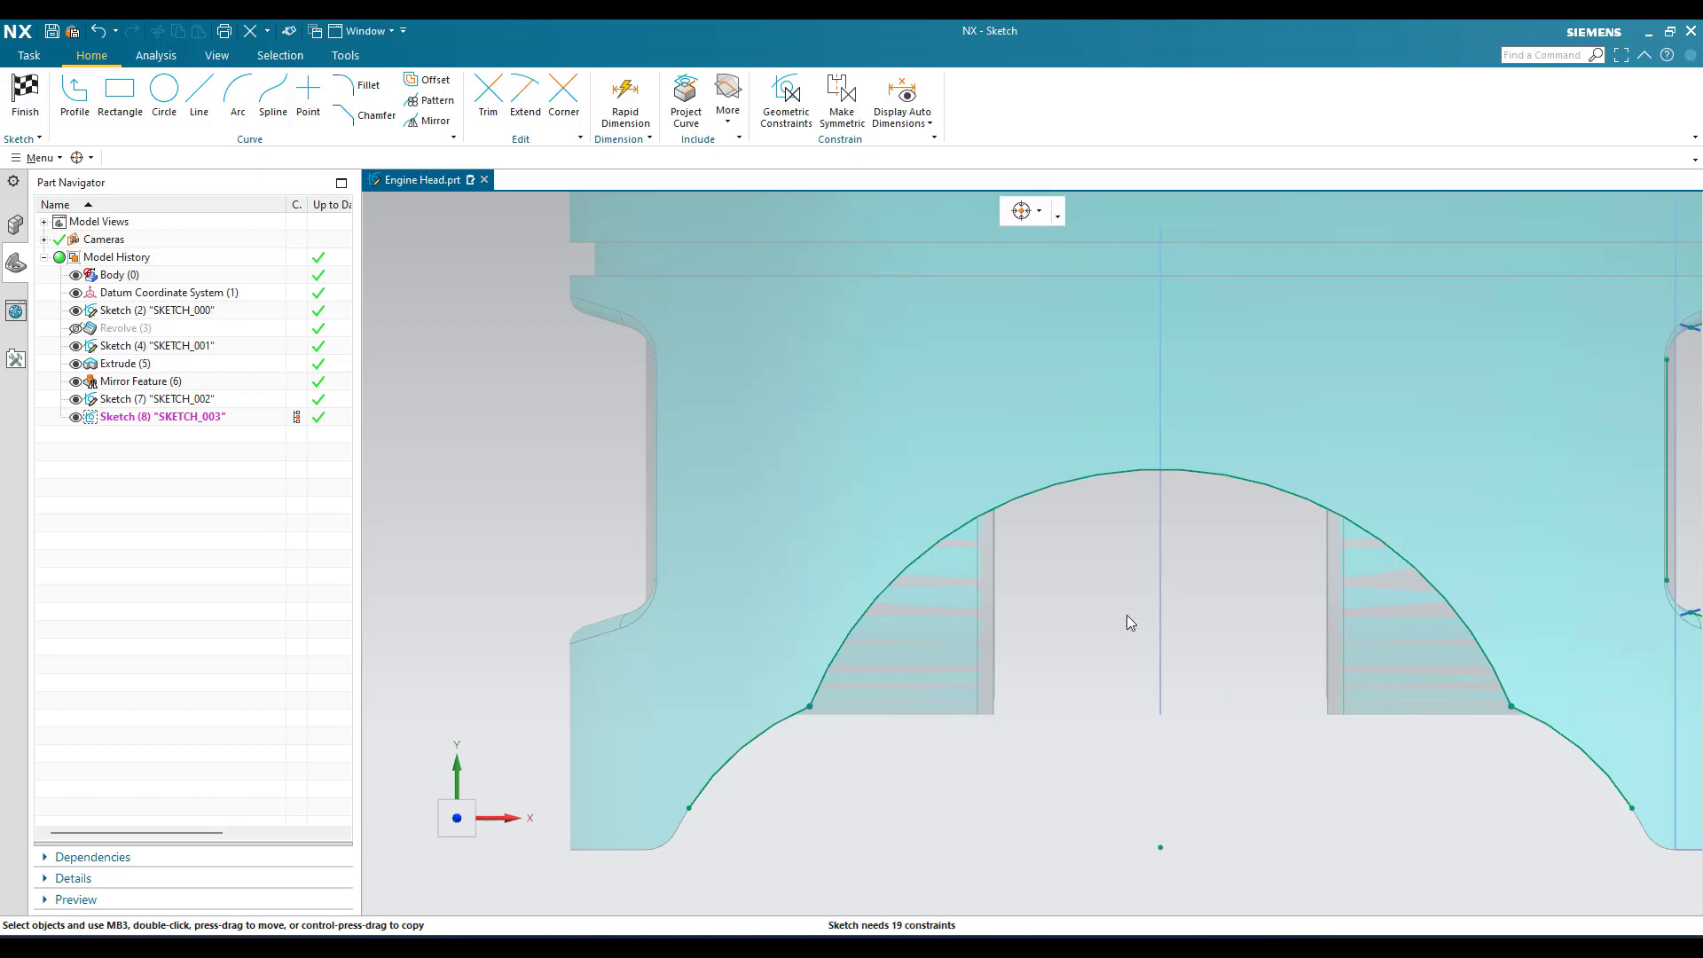
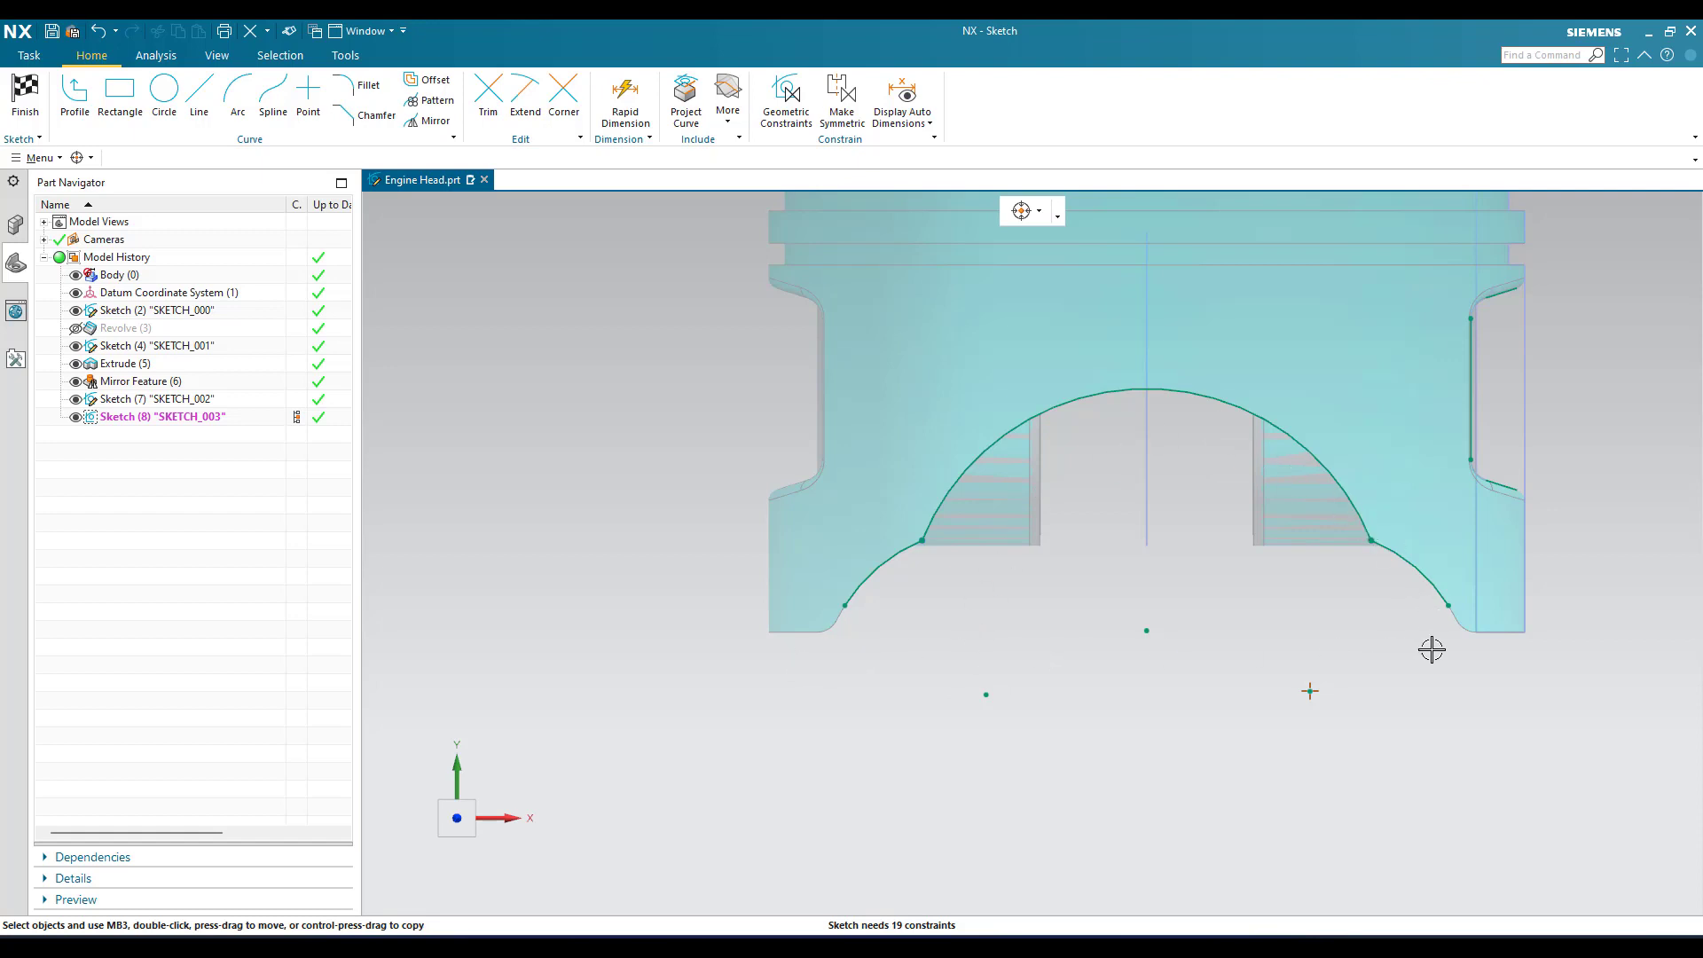
# - Draw a horizontal line beneath the arch across the bottom of the piston skirt
pyautogui.click(199, 97)
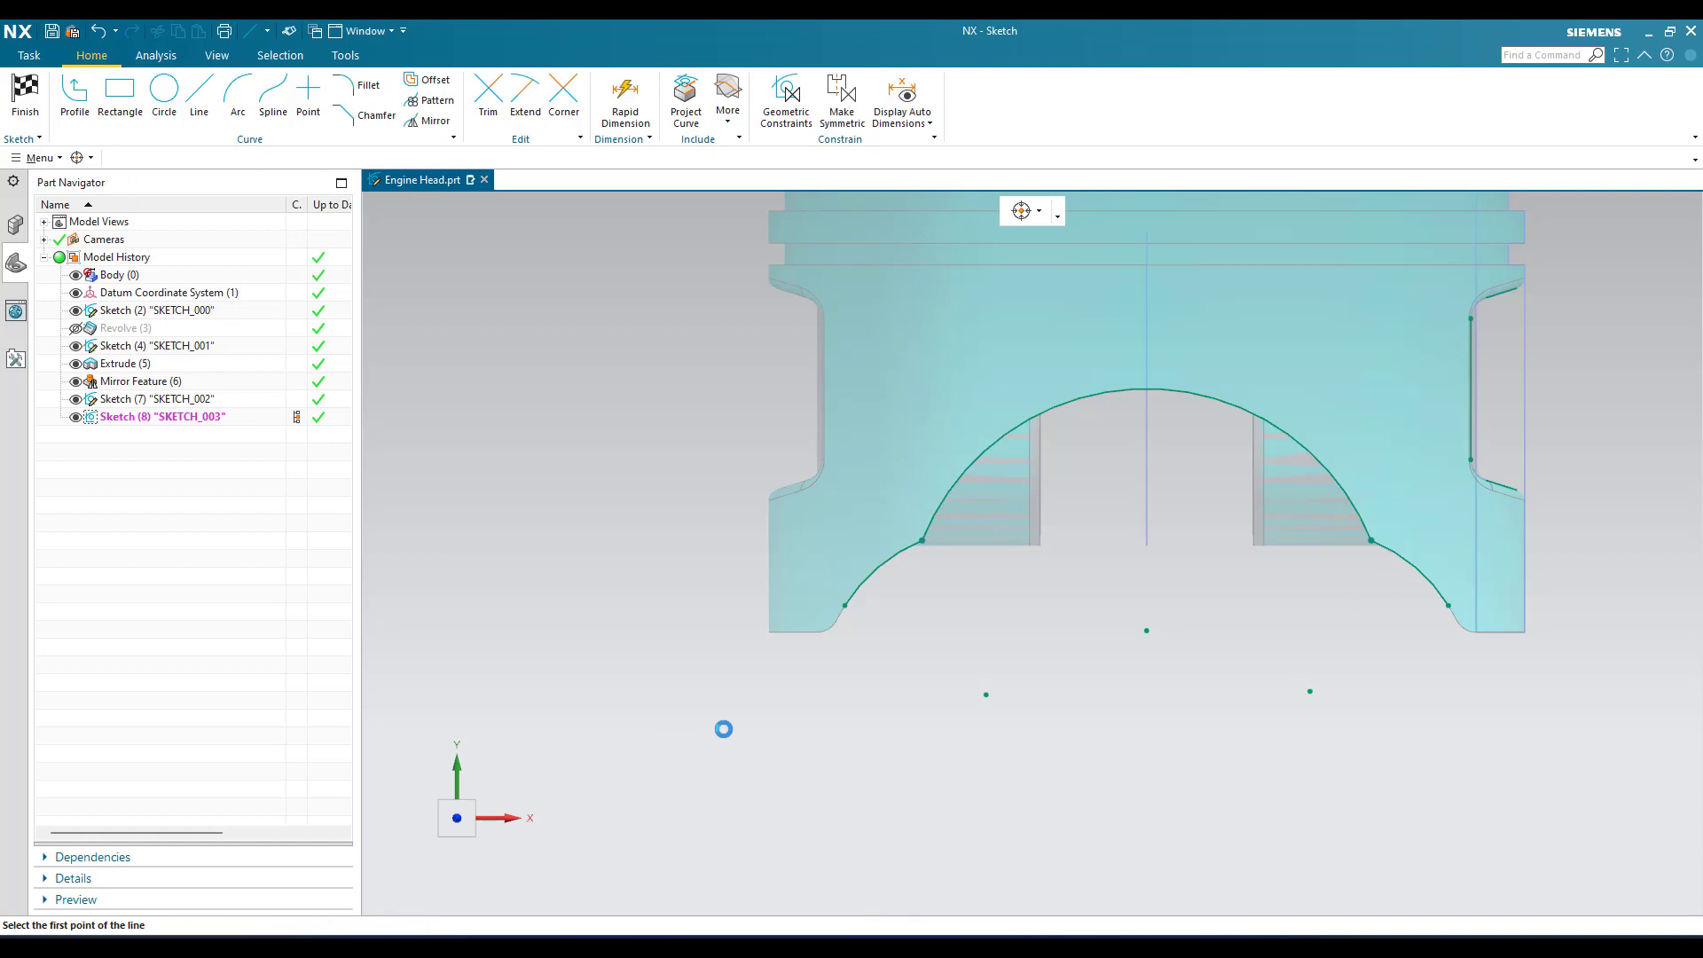
pyautogui.press('Return')
pyautogui.click(1482, 653)
pyautogui.press('Escape')
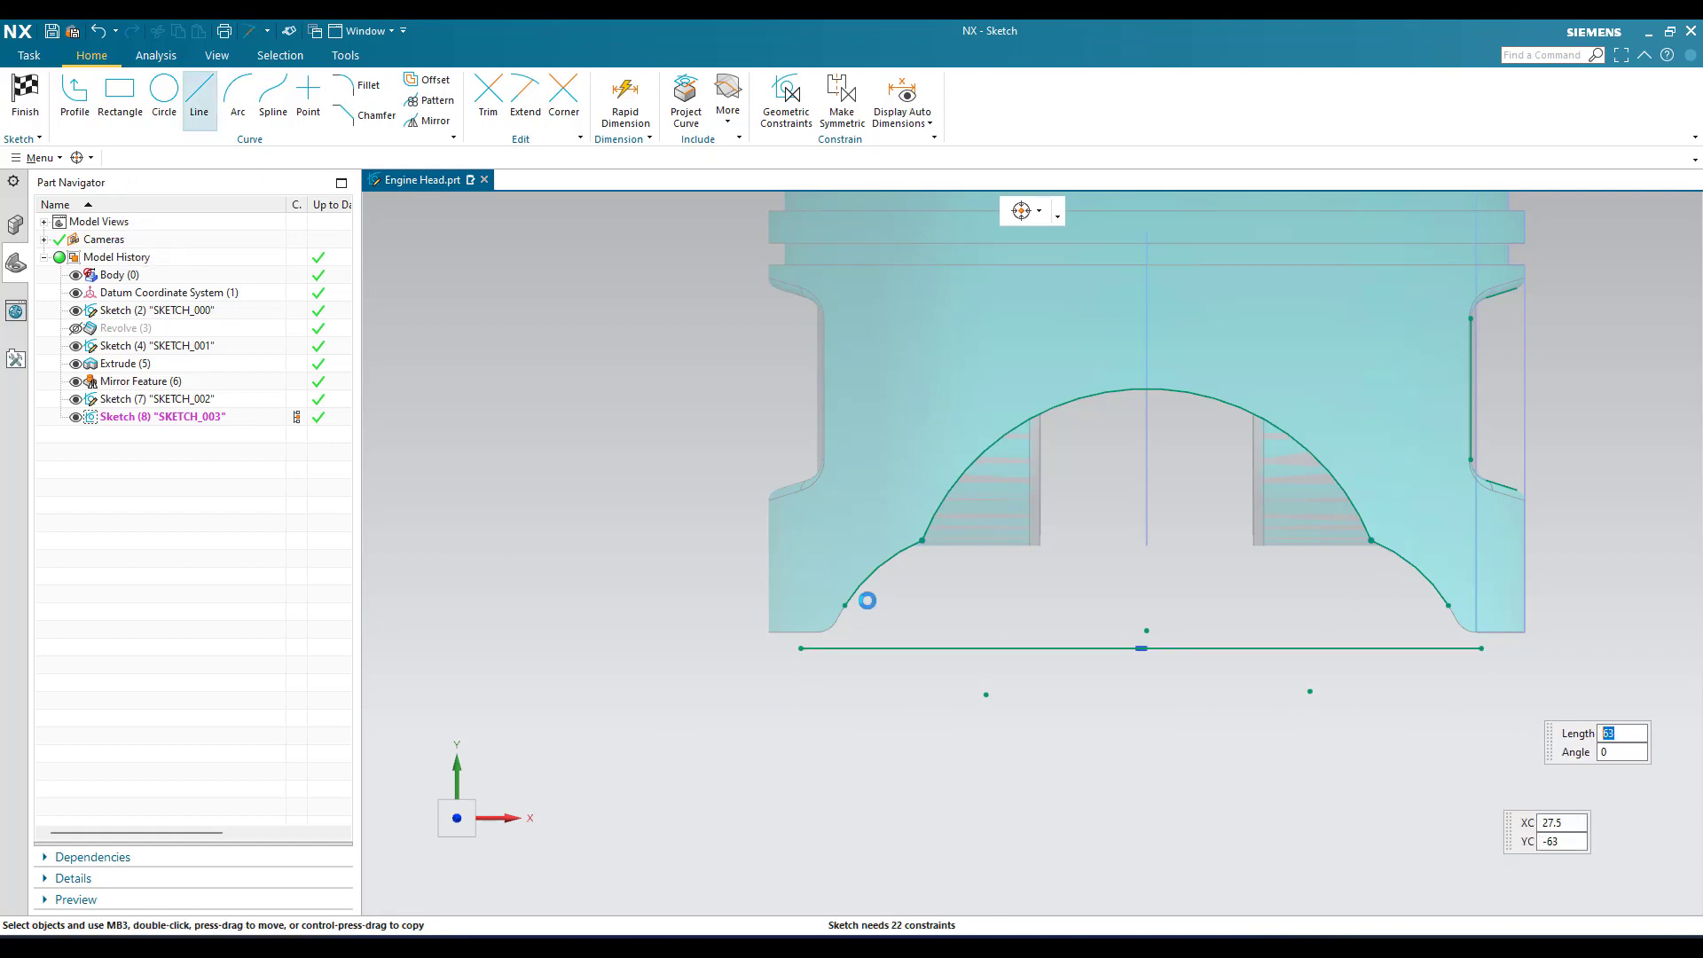
# - Extend both arch arcs down to the bottom line and trim its right overhang
pyautogui.press('e')
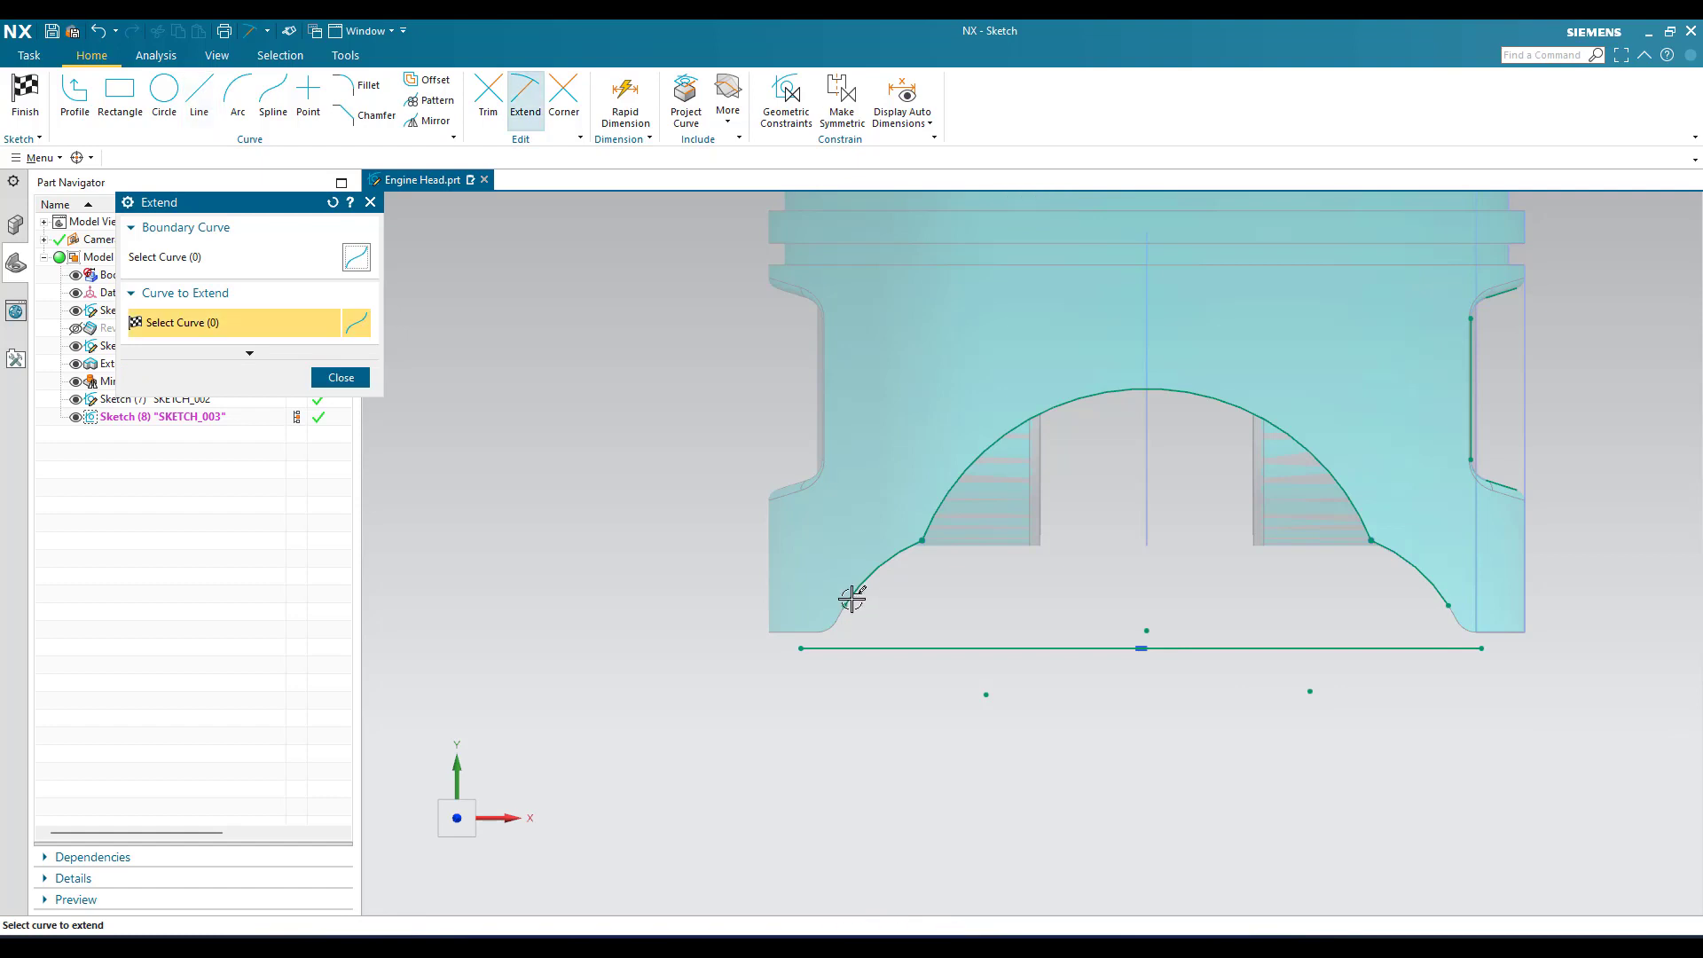
pyautogui.click(855, 592)
pyautogui.click(1437, 586)
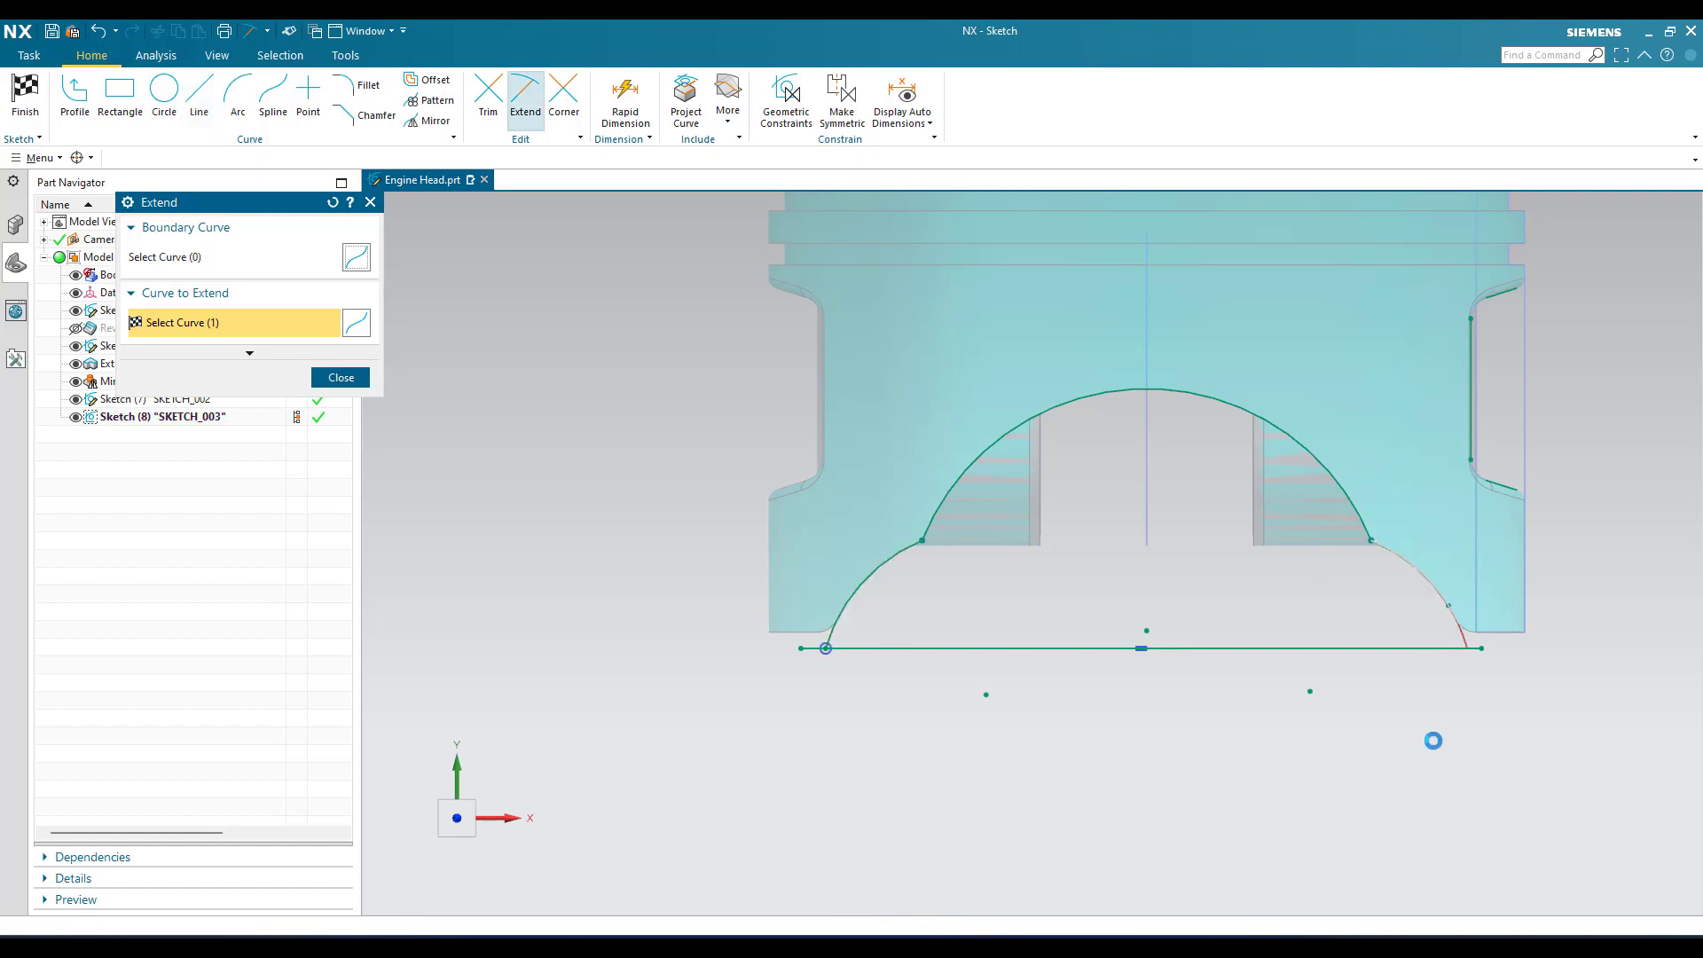
pyautogui.middleClick(1434, 741)
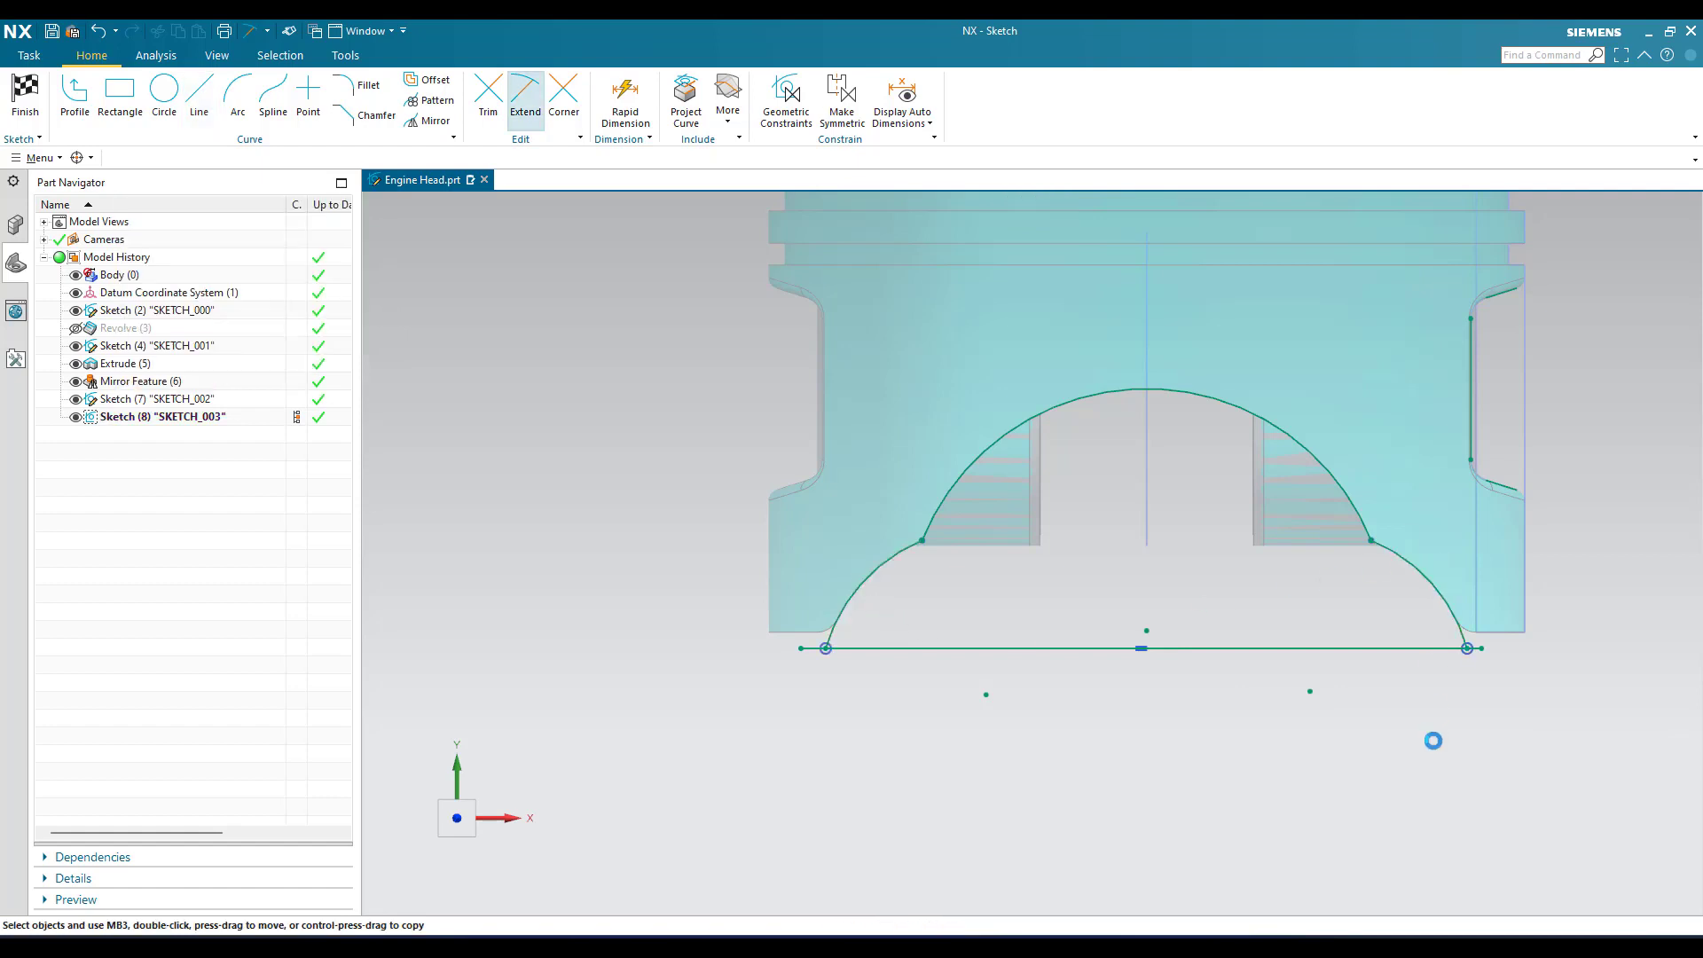
pyautogui.press('t')
pyautogui.click(1481, 650)
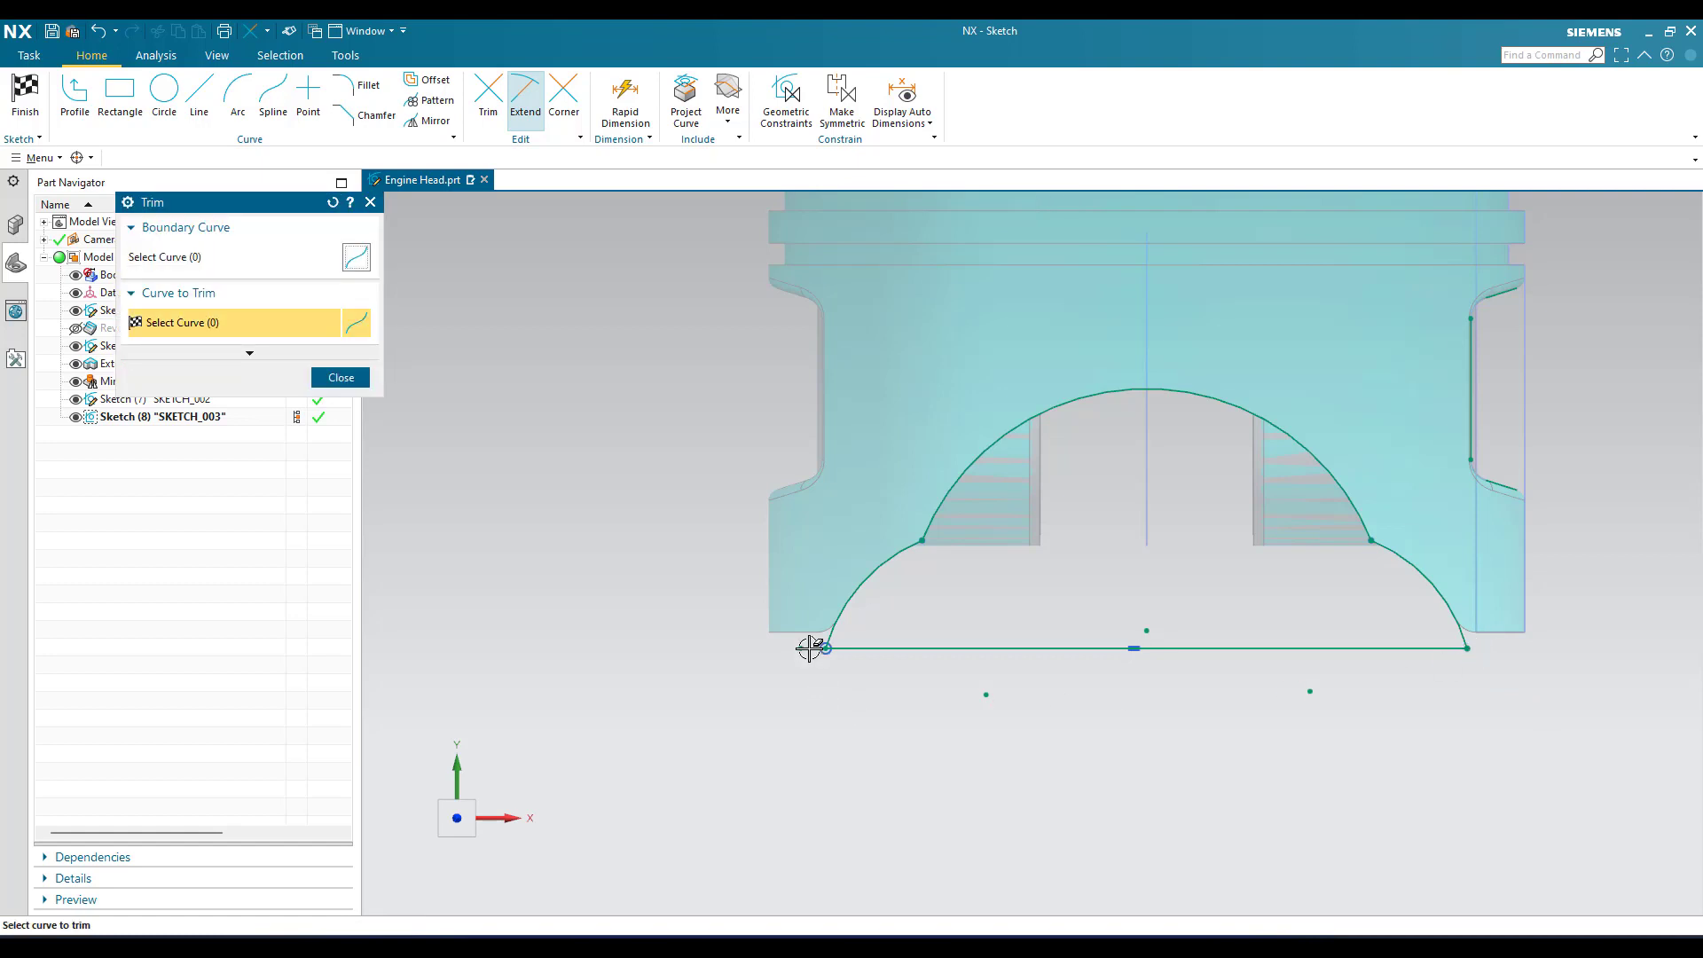
pyautogui.press('Escape')
# - Draw a vertical line closing the right side of the window profile
pyautogui.scroll(-3, 1343, 538)
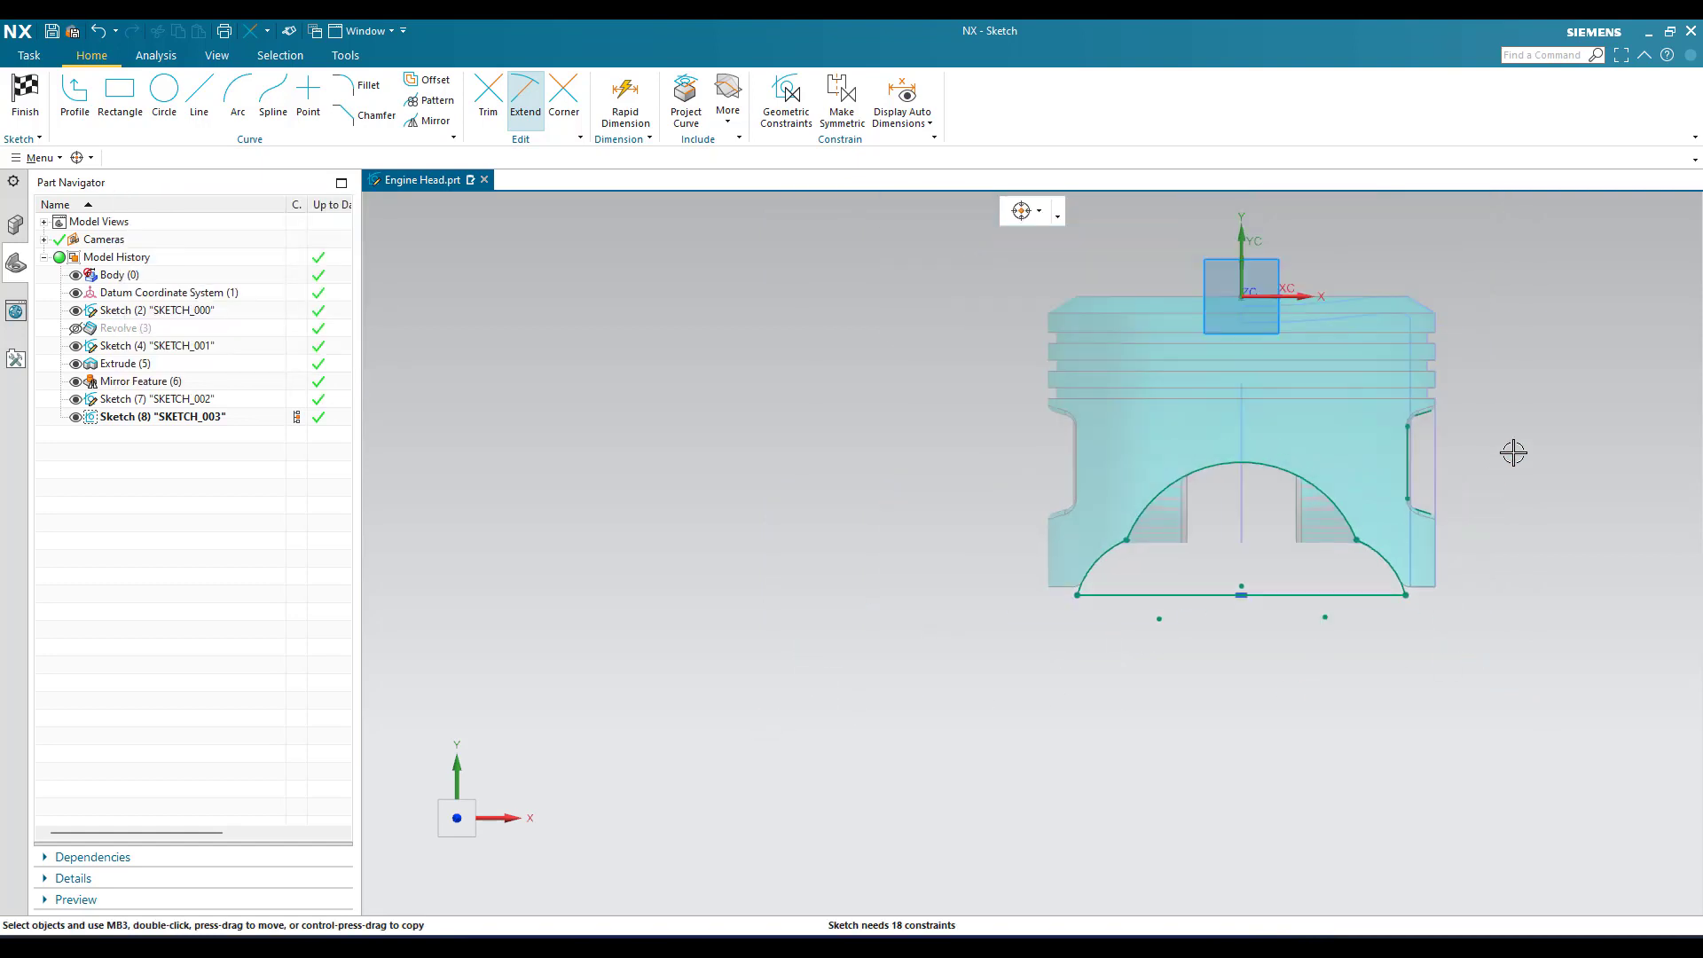
pyautogui.scroll(4, 1517, 362)
pyautogui.scroll(1, 1476, 401)
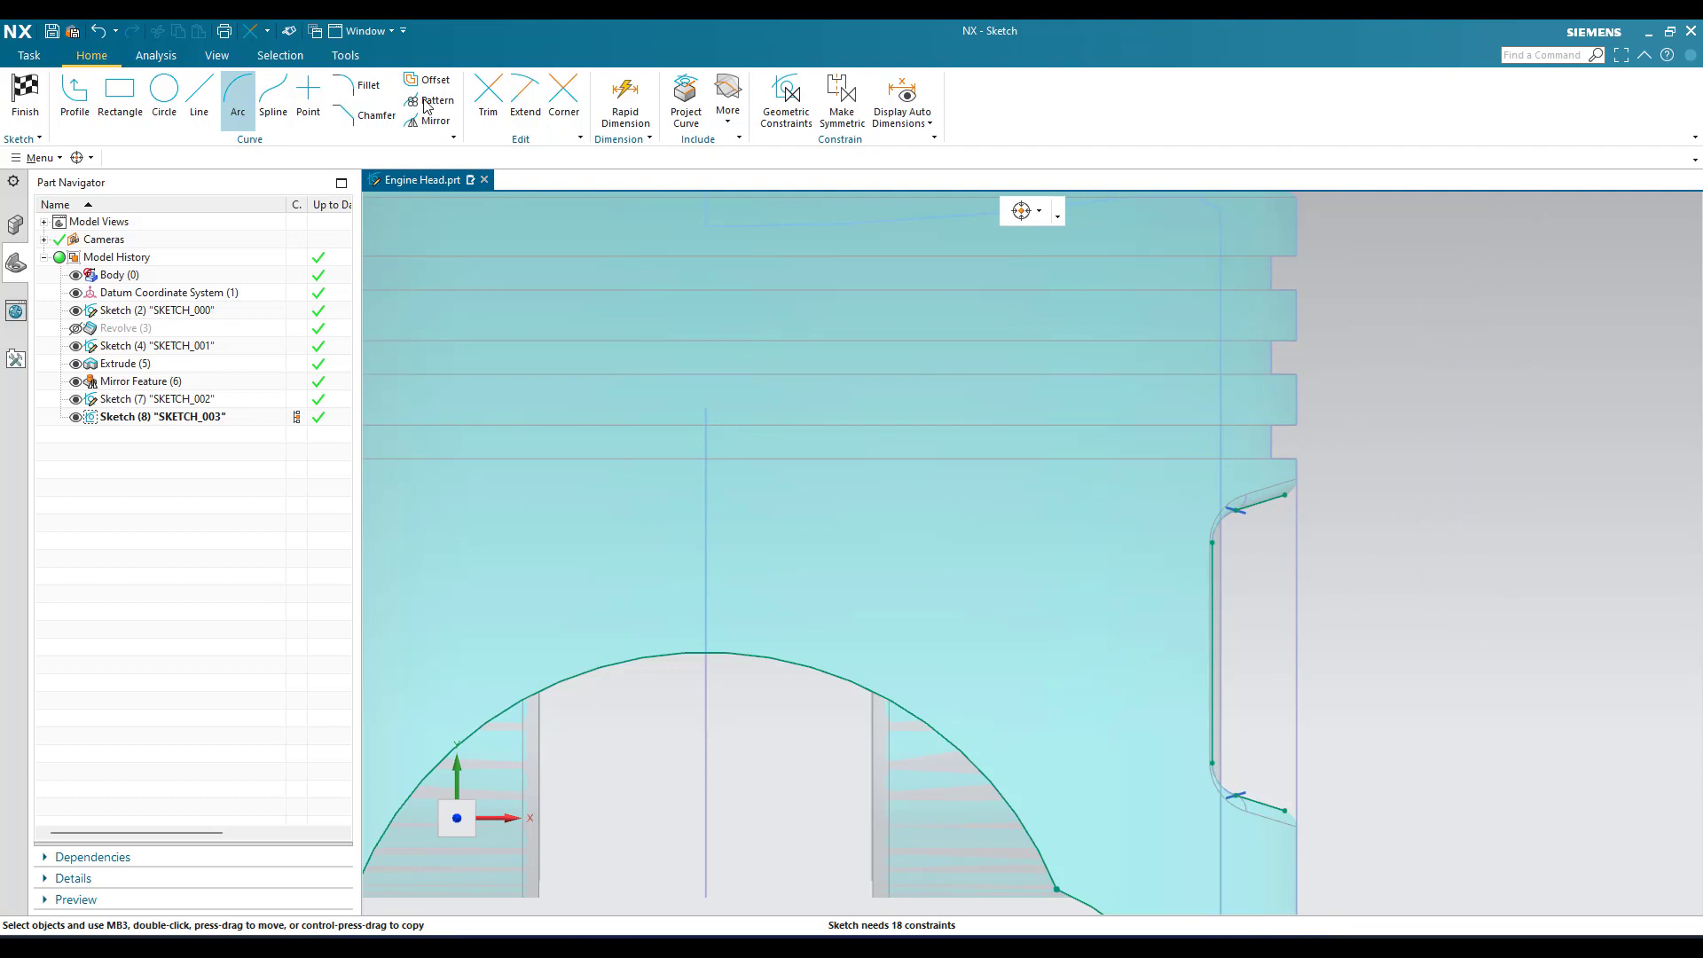
pyautogui.click(199, 93)
pyautogui.click(1339, 443)
pyautogui.click(1339, 872)
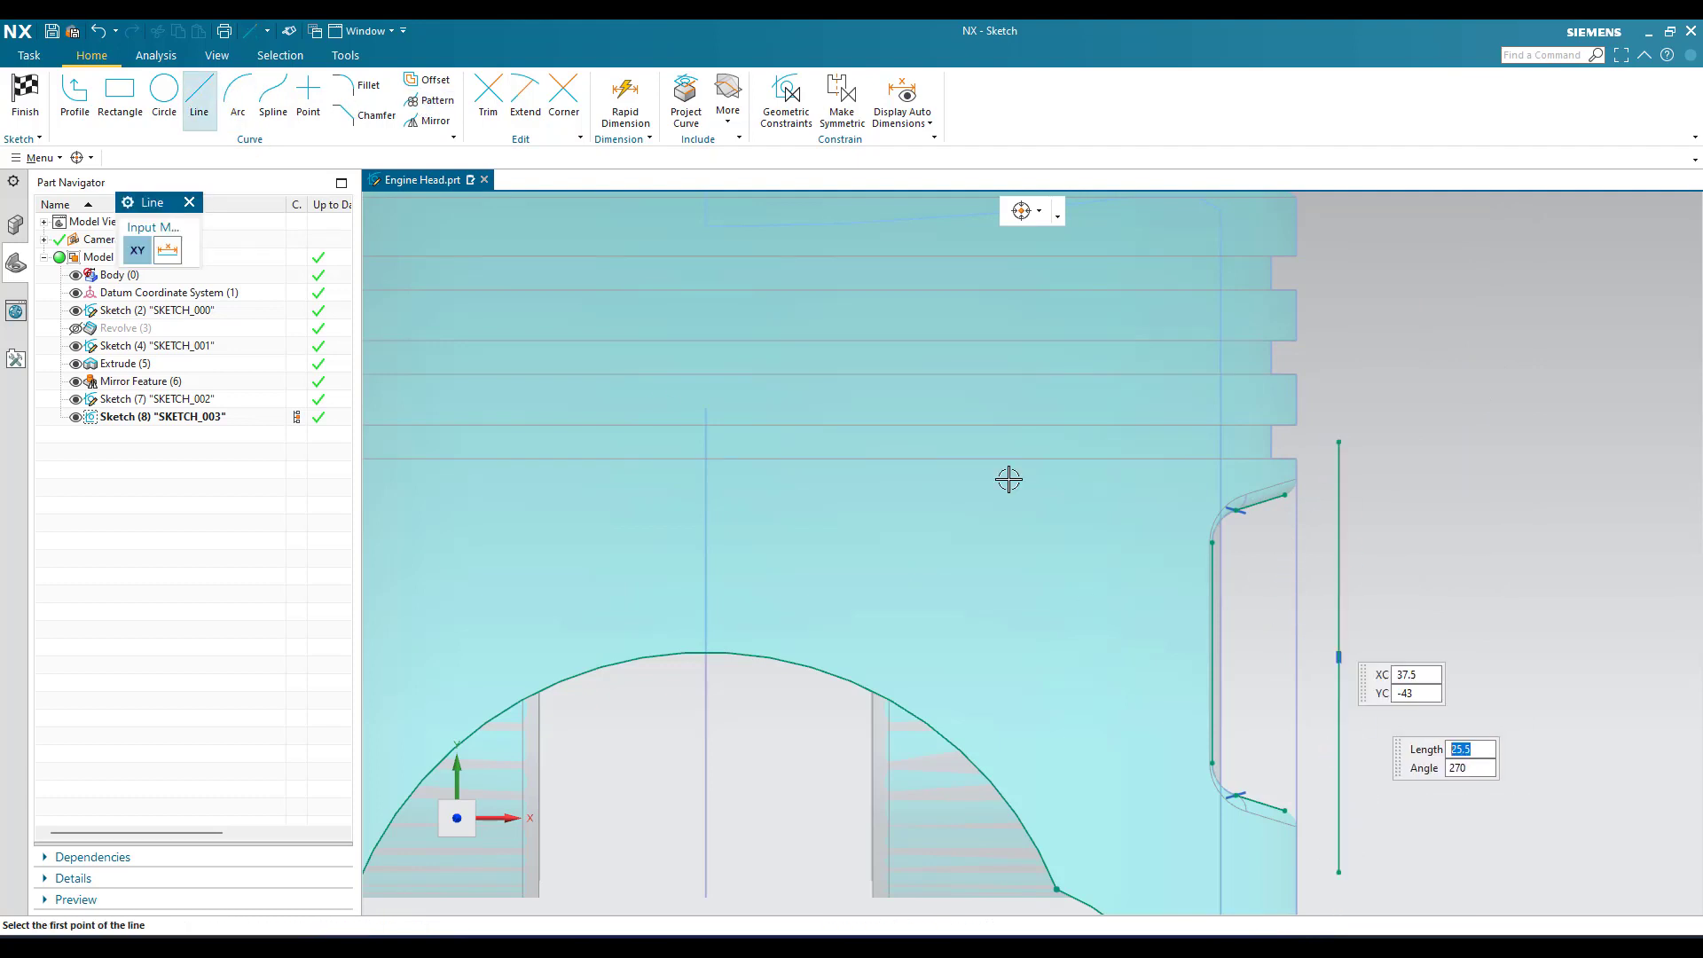
pyautogui.press('Escape')
# - Corner the upper and lower slanted lines to the outer and inner vertical lines
pyautogui.press('3')
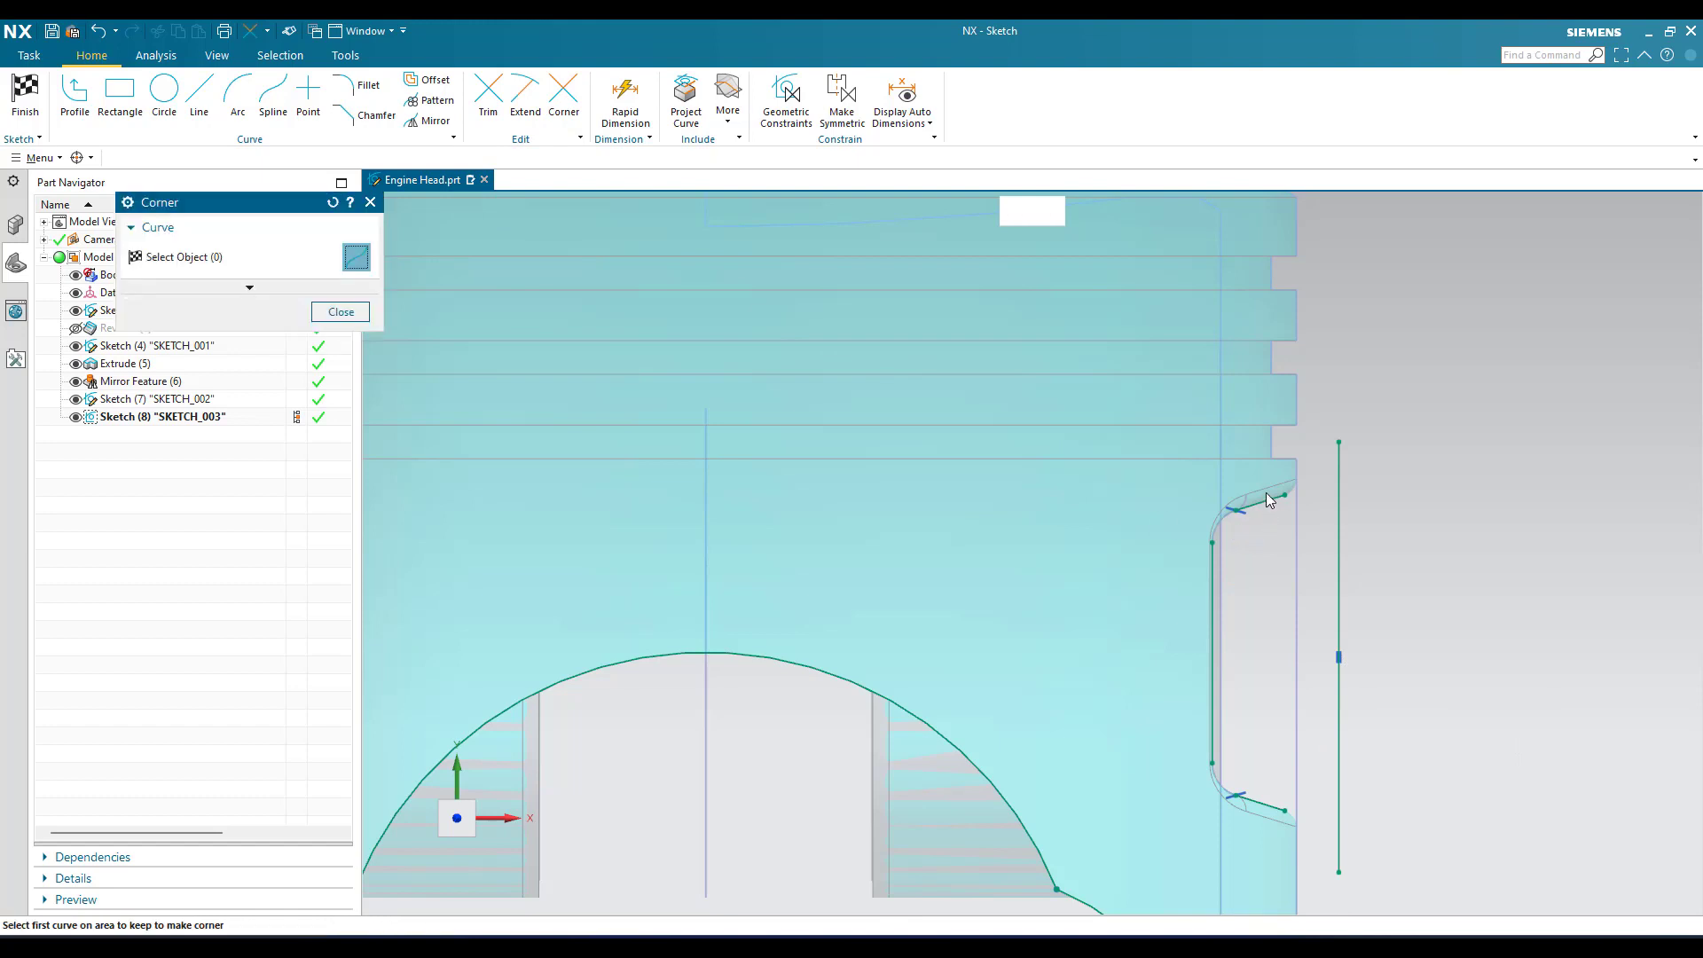
pyautogui.click(1268, 499)
pyautogui.click(1337, 524)
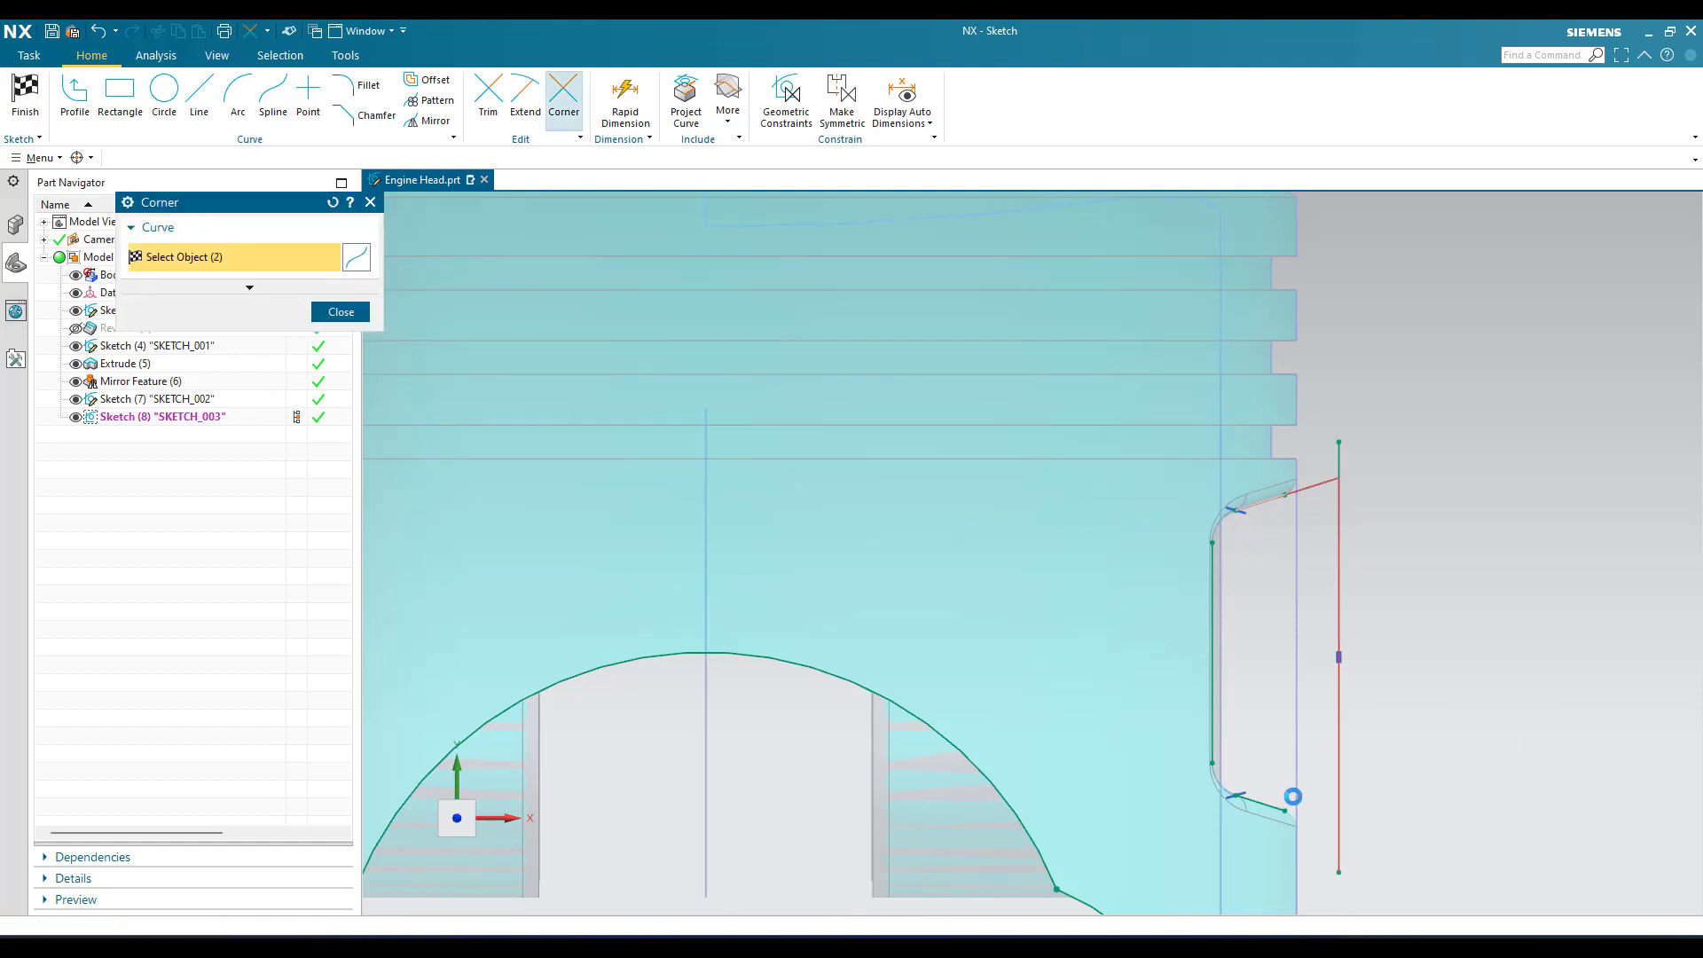
pyautogui.click(1339, 776)
pyautogui.click(1255, 801)
pyautogui.click(1214, 719)
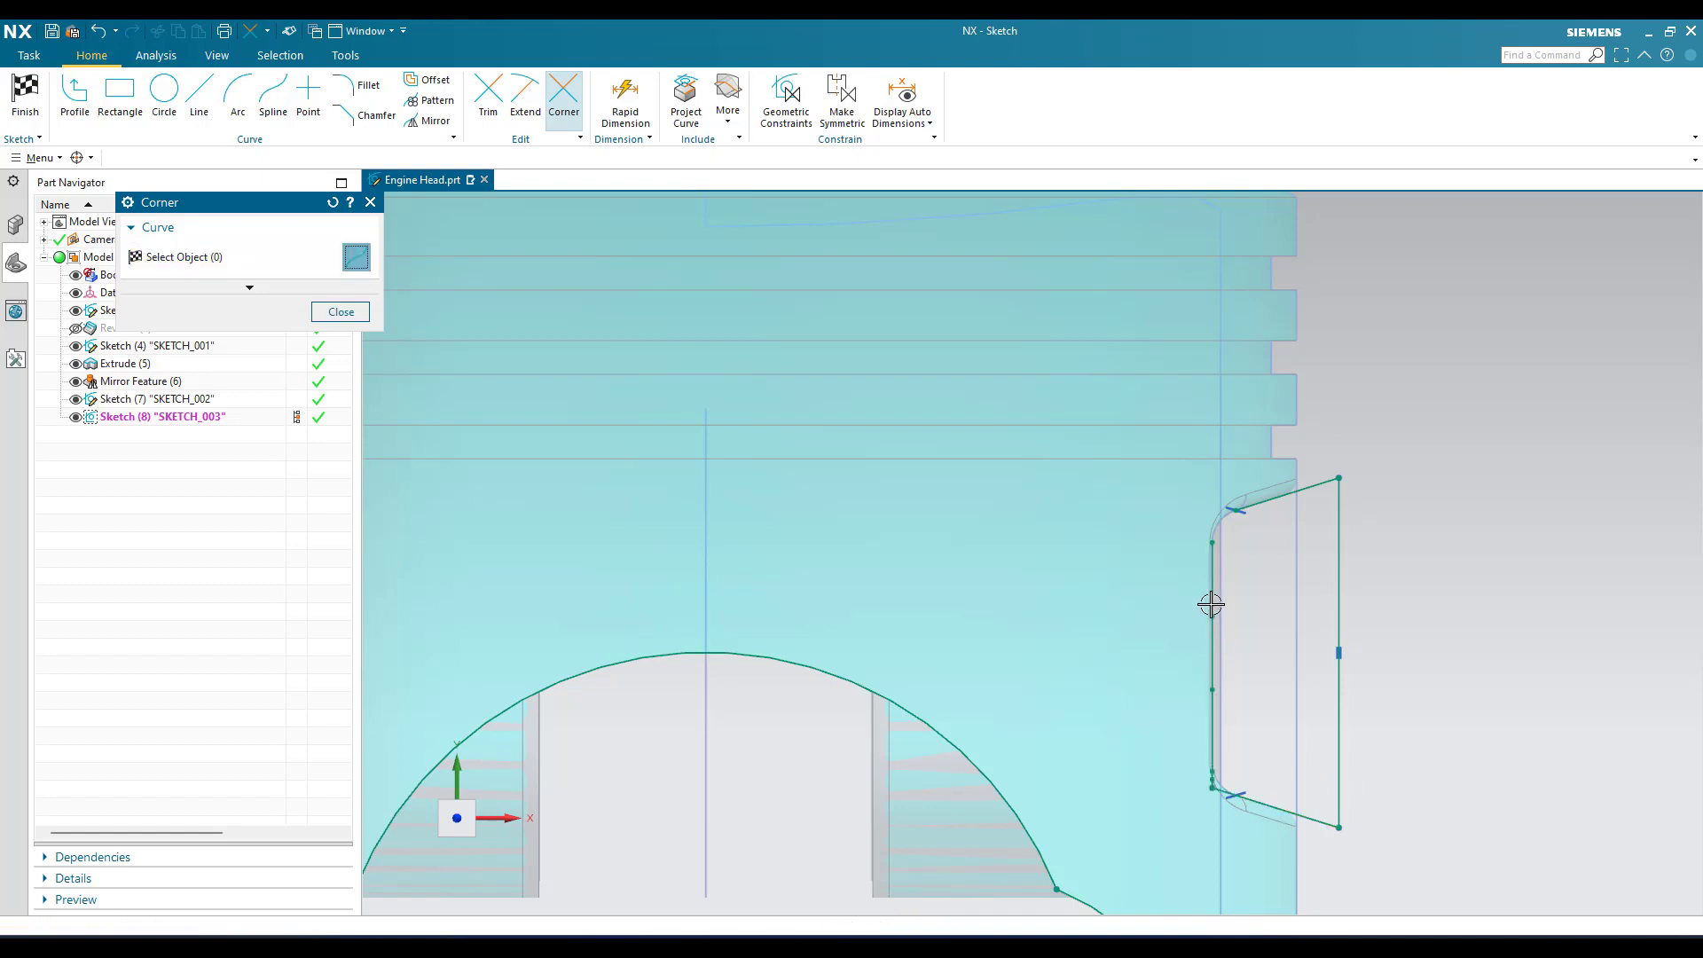
pyautogui.click(1251, 507)
pyautogui.click(1254, 508)
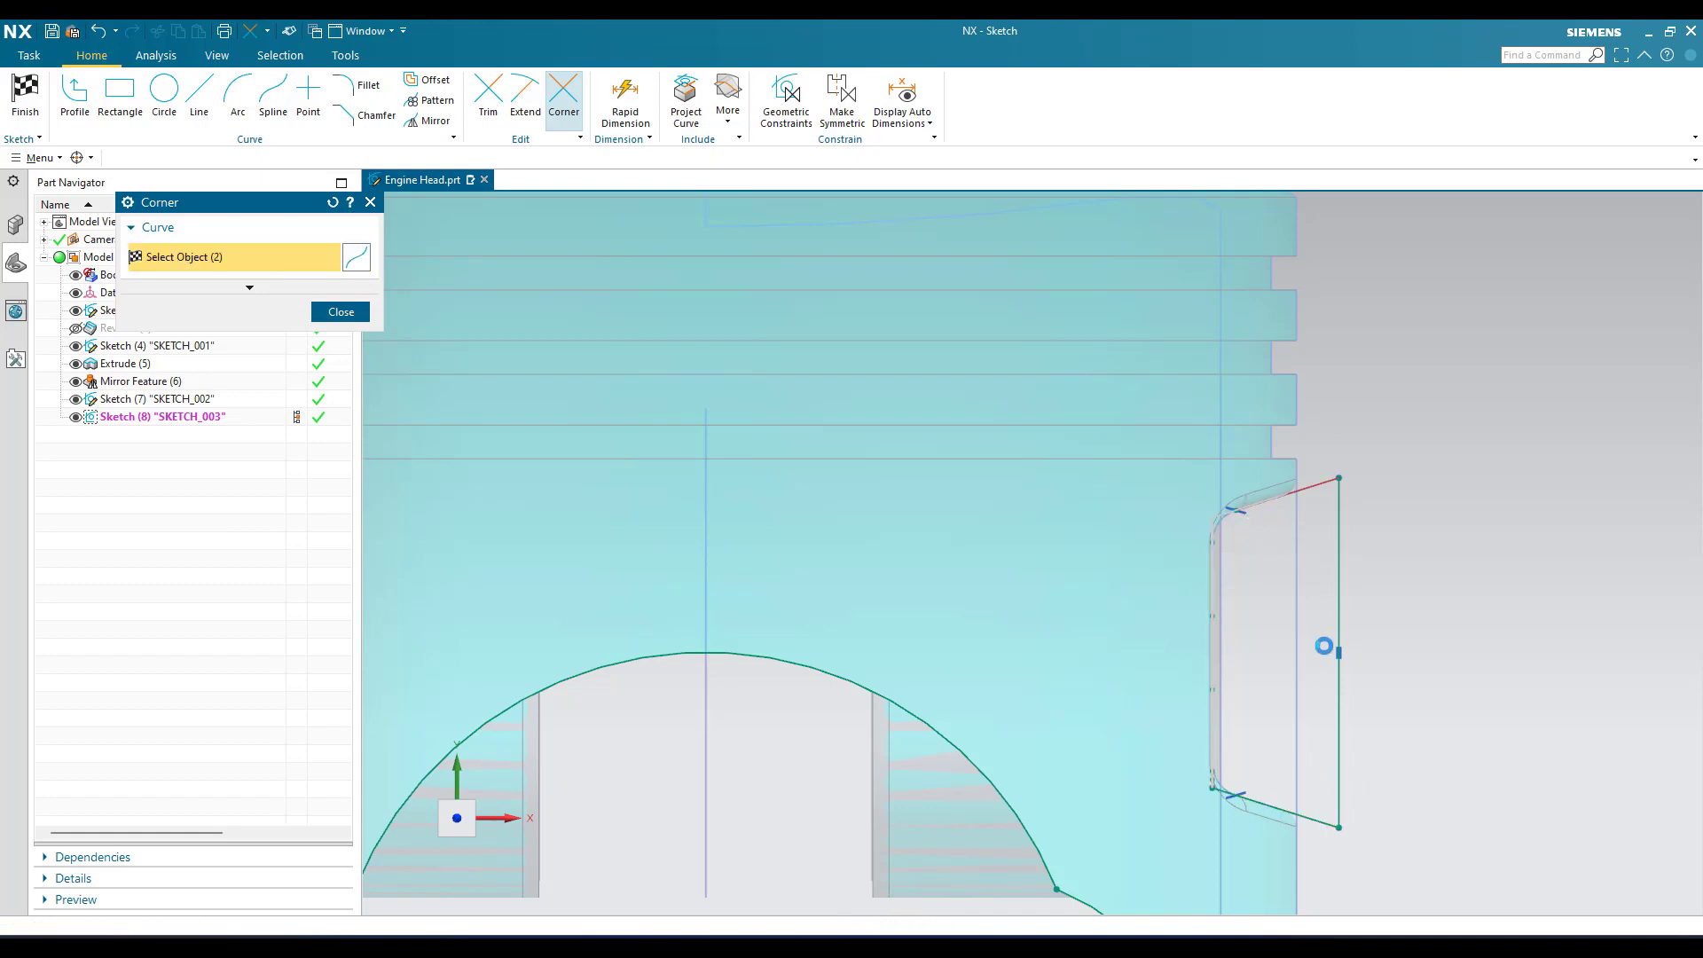
pyautogui.middleClick(1331, 649)
pyautogui.scroll(-4, 1449, 515)
pyautogui.scroll(-1, 1448, 516)
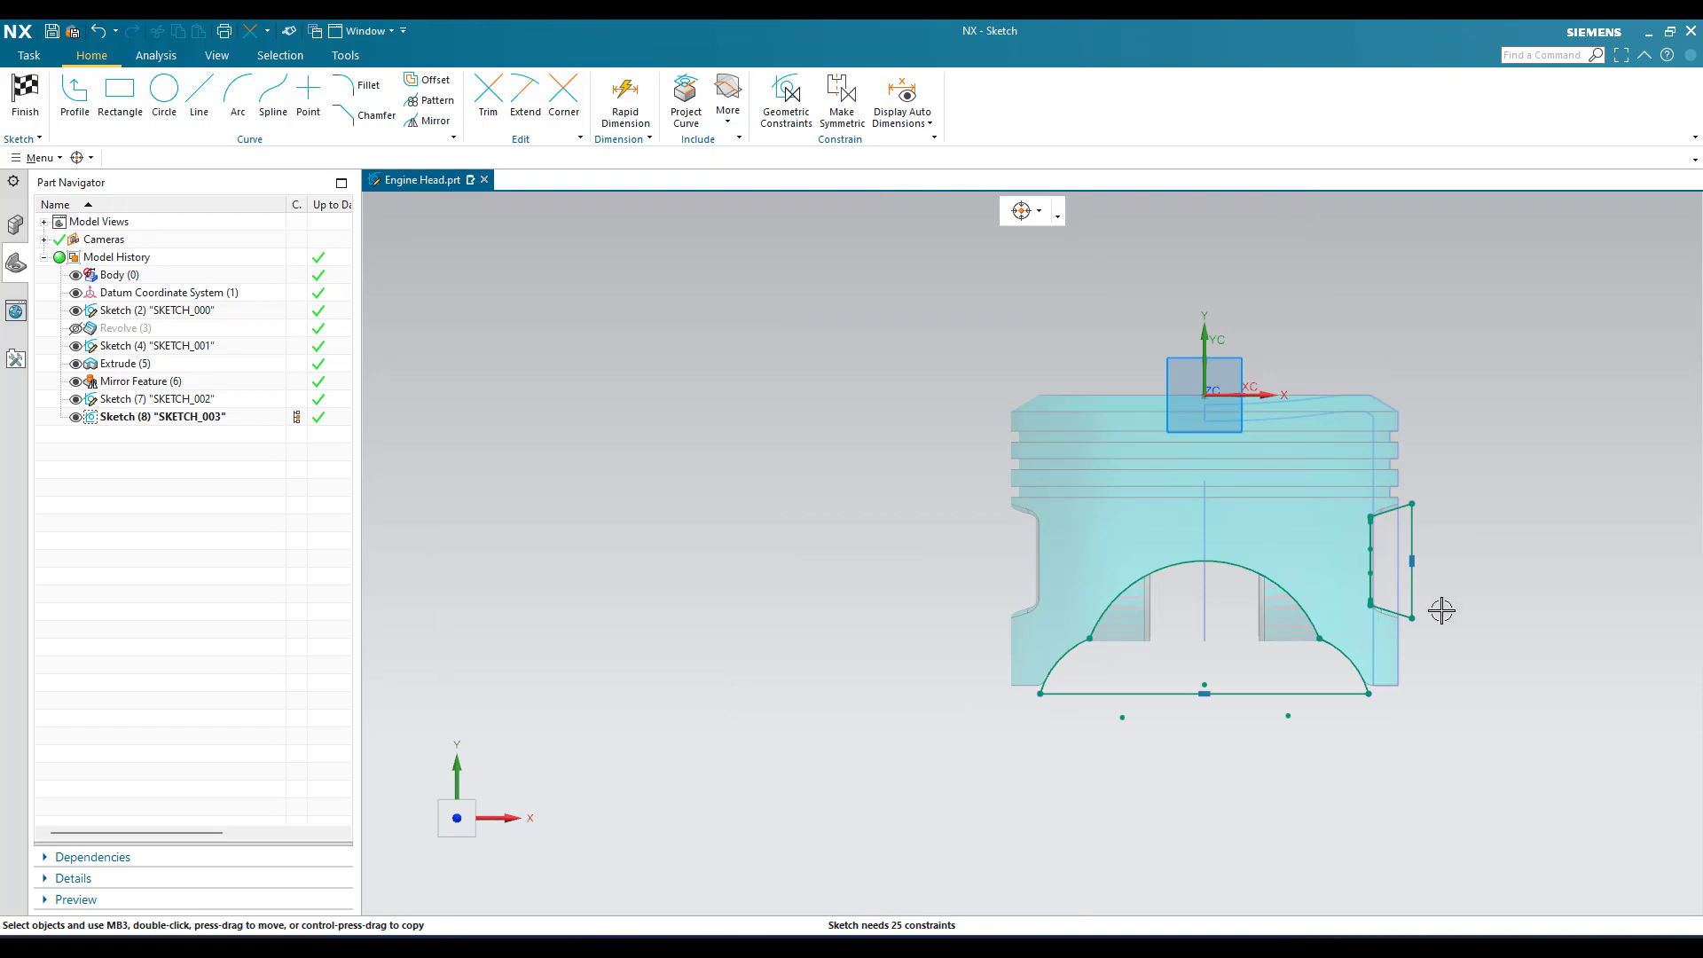
# - Finish SKETCH_003 and return to the 3D piston model
pyautogui.scroll(2, 1430, 624)
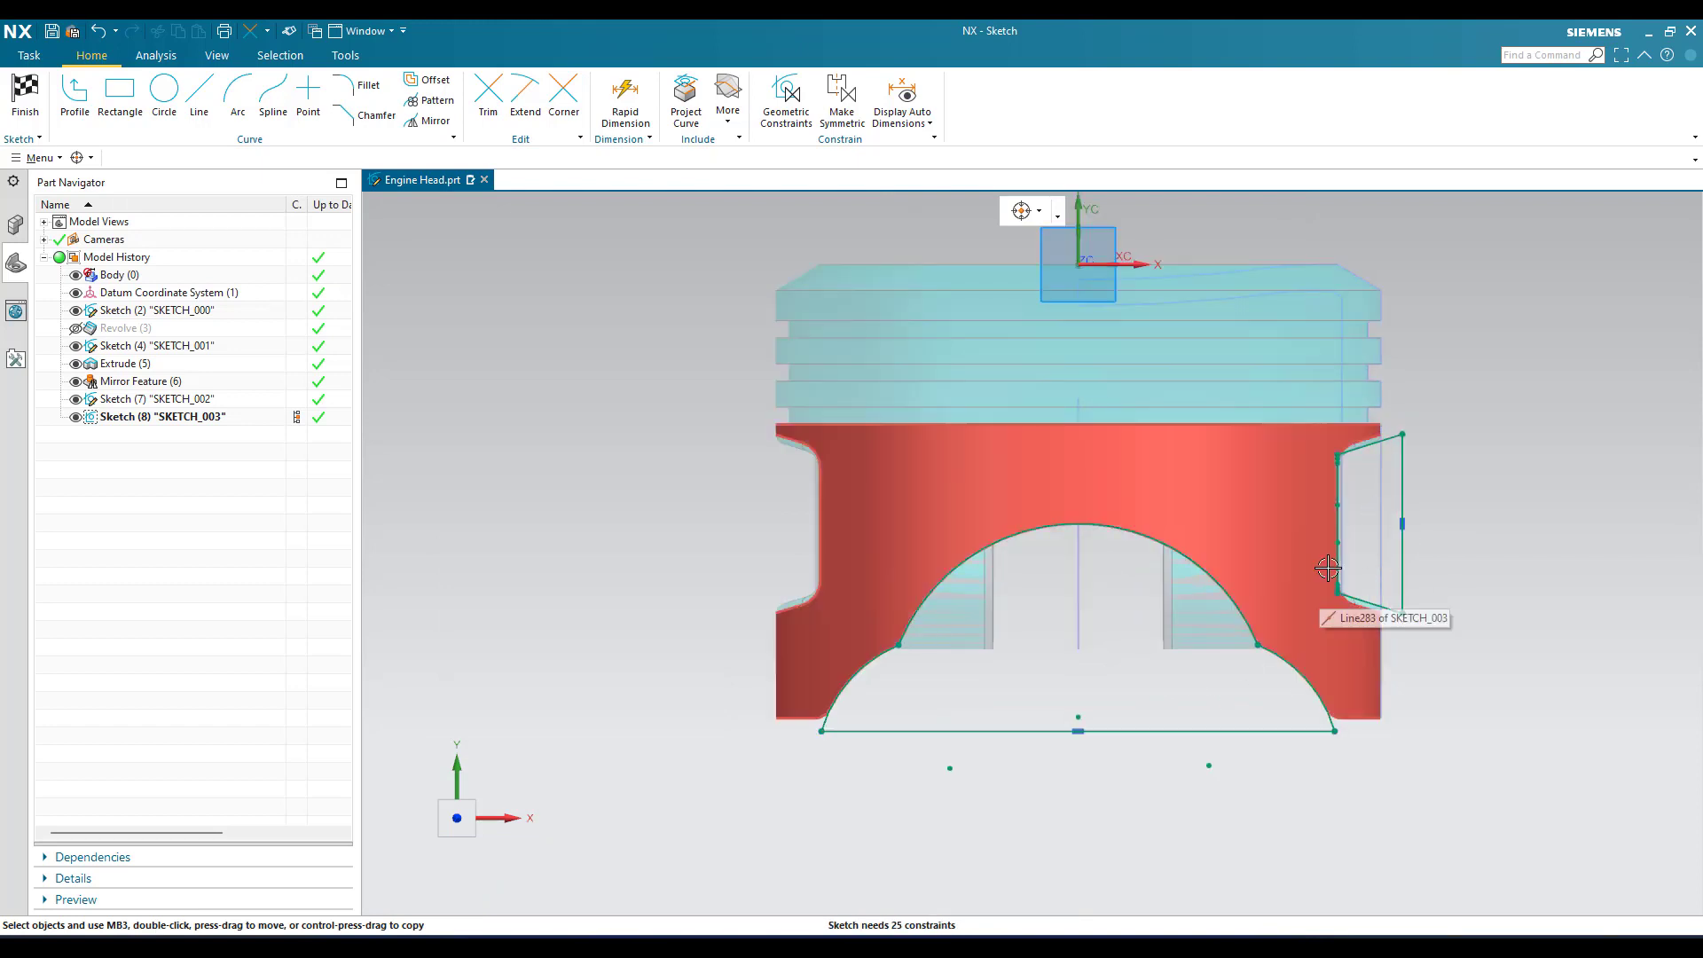
pyautogui.click(25, 90)
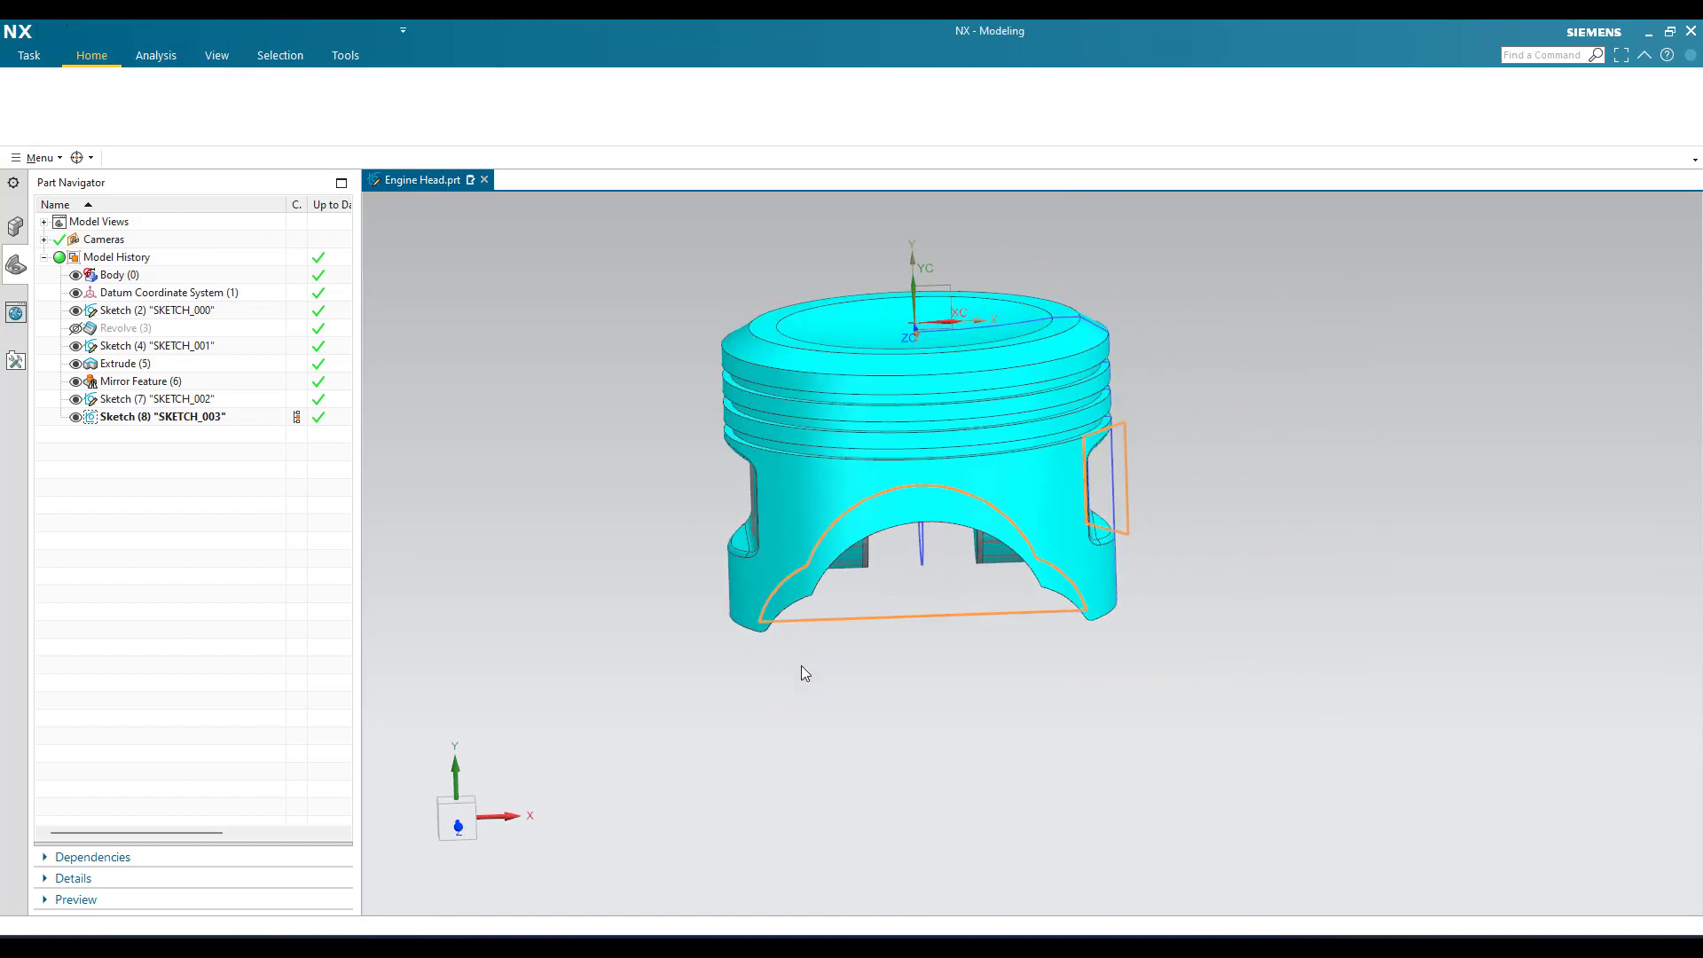
pyautogui.moveTo(792, 559); pyautogui.dragTo(1008, 586, button='middle')
pyautogui.hotkey('ctrl', 'alt', 't')
# - Show the revolved piston body again and inspect its open underside
pyautogui.click(75, 330)
pyautogui.moveTo(537, 502)
pyautogui.mouseDown(button='middle')
pyautogui.moveTo(544, 566)
pyautogui.moveTo(510, 507)
pyautogui.moveTo(506, 426)
pyautogui.moveTo(499, 456)
pyautogui.mouseUp(button='middle')
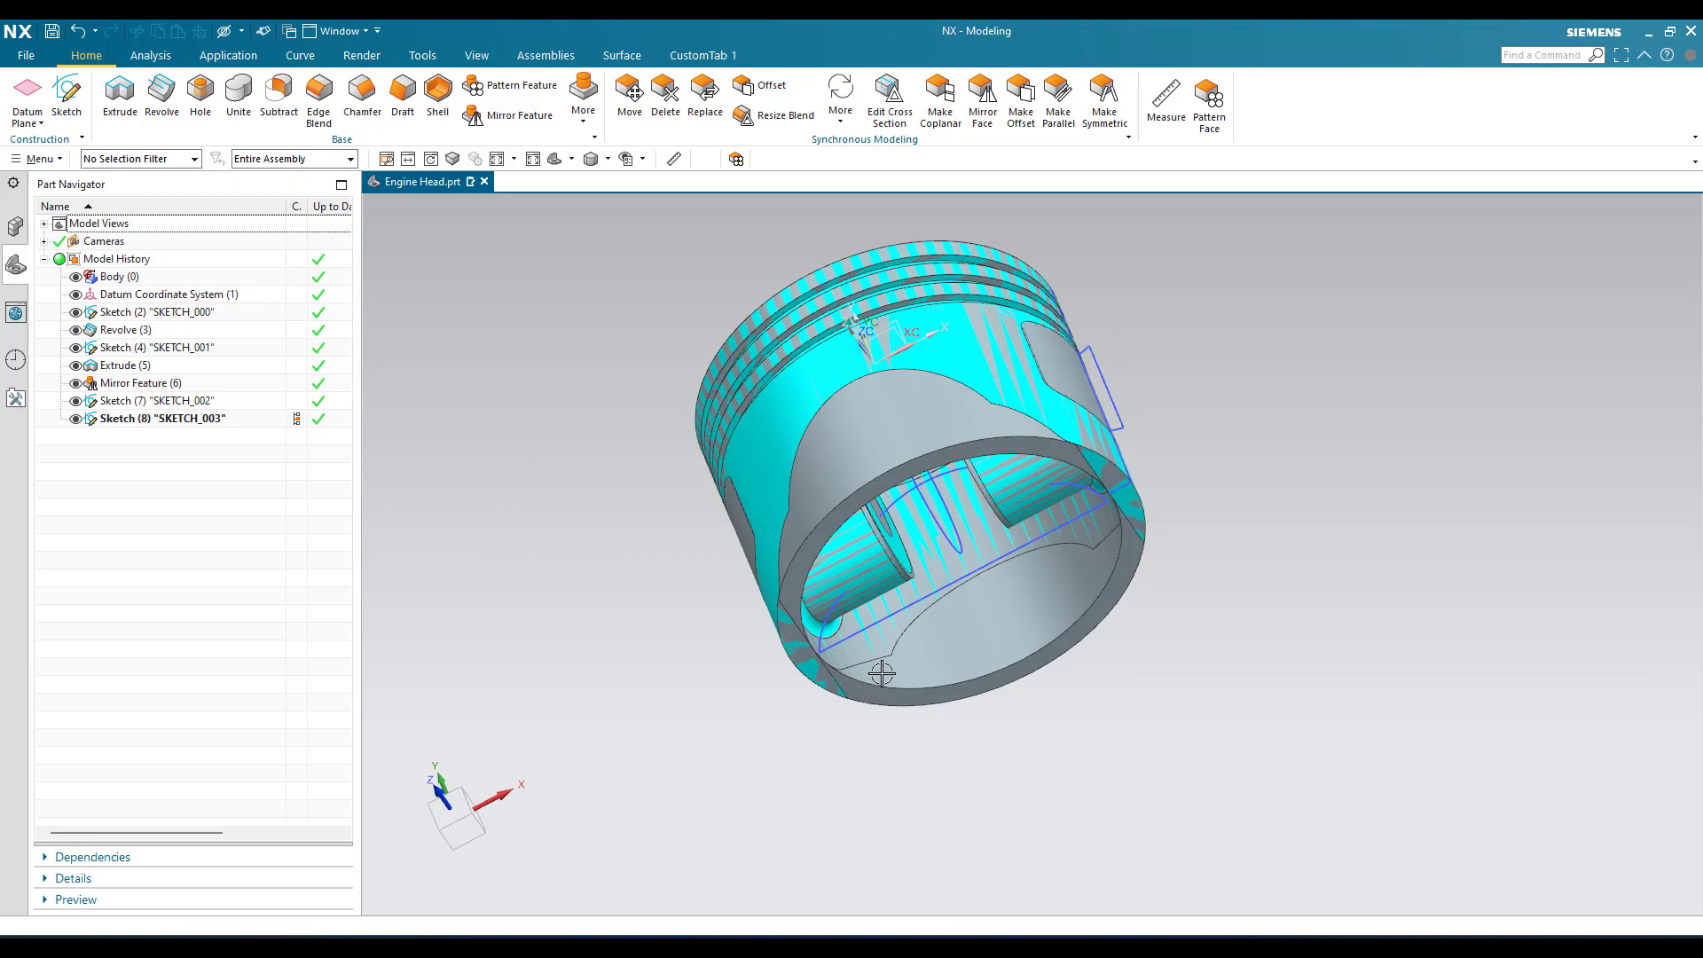
pyautogui.scroll(3, 912, 568)
pyautogui.scroll(-3, 909, 572)
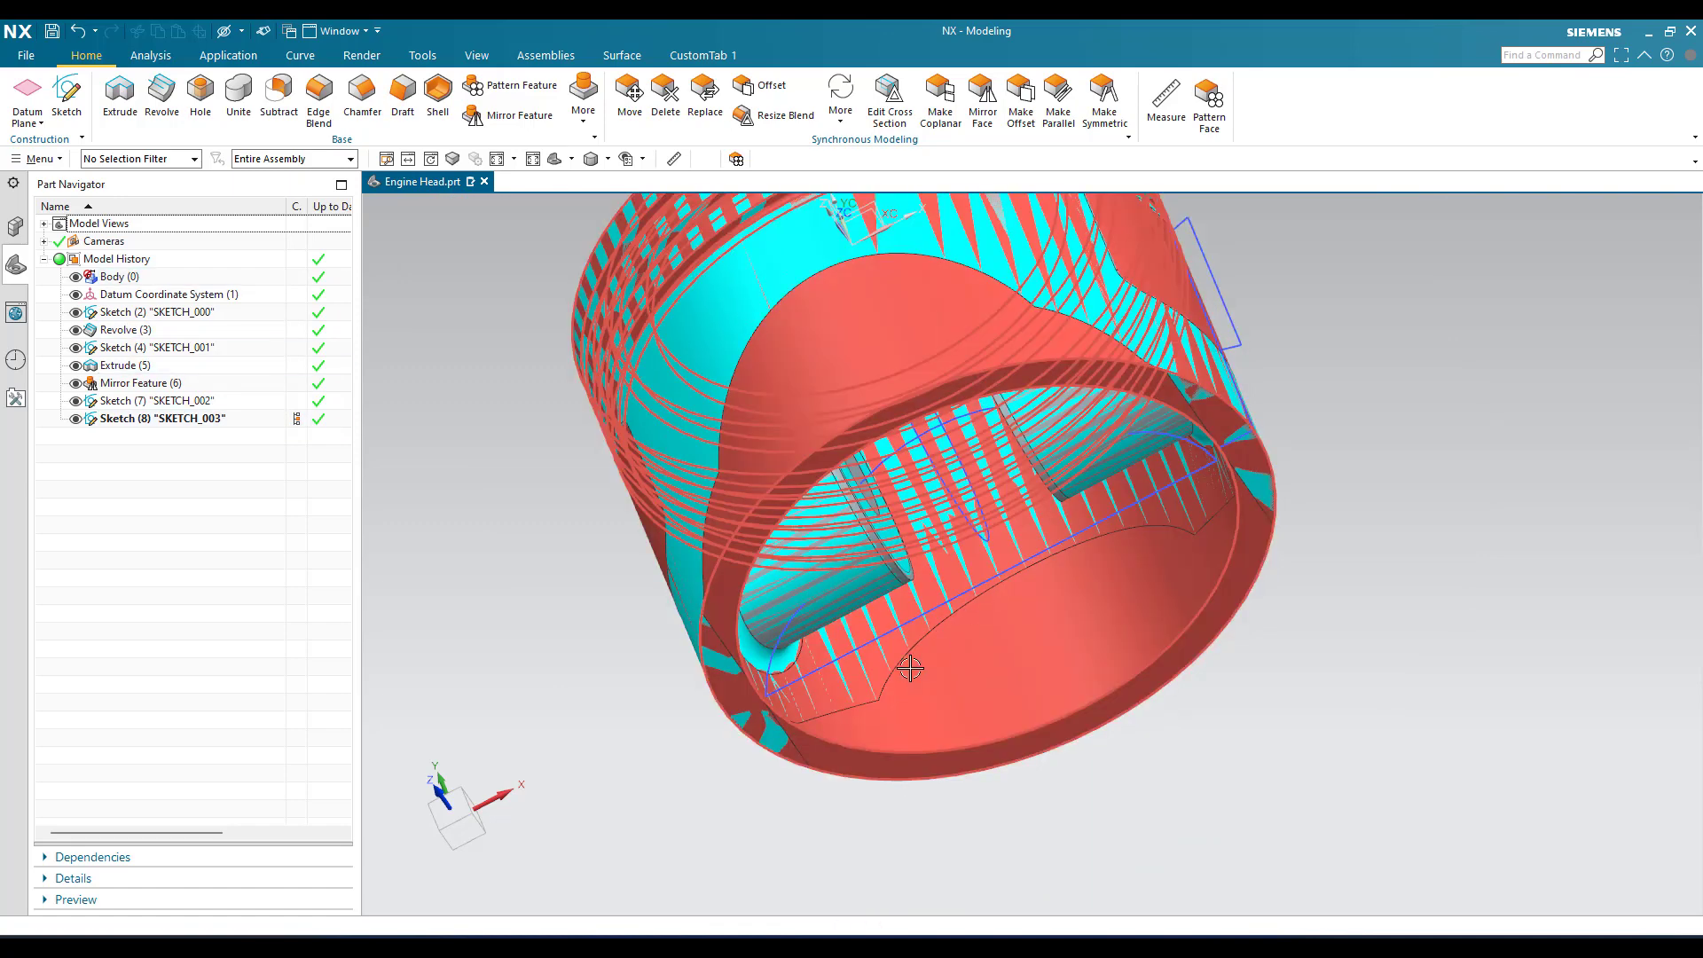
pyautogui.scroll(2, 845, 547)
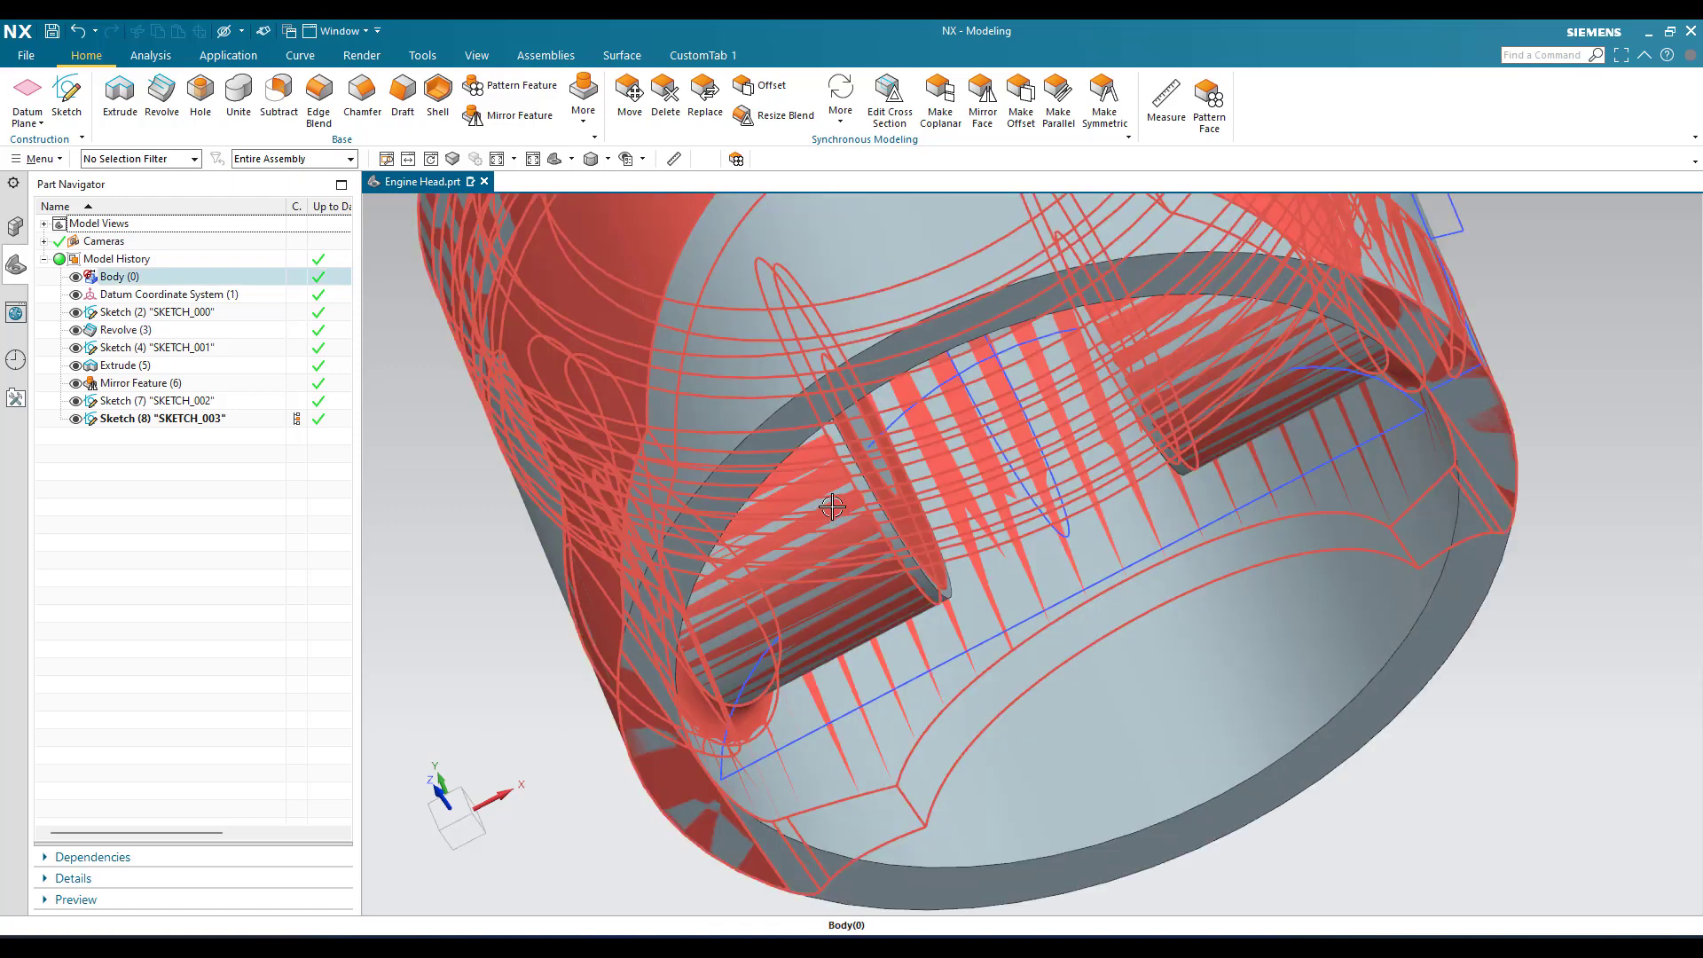
pyautogui.scroll(-2, 863, 504)
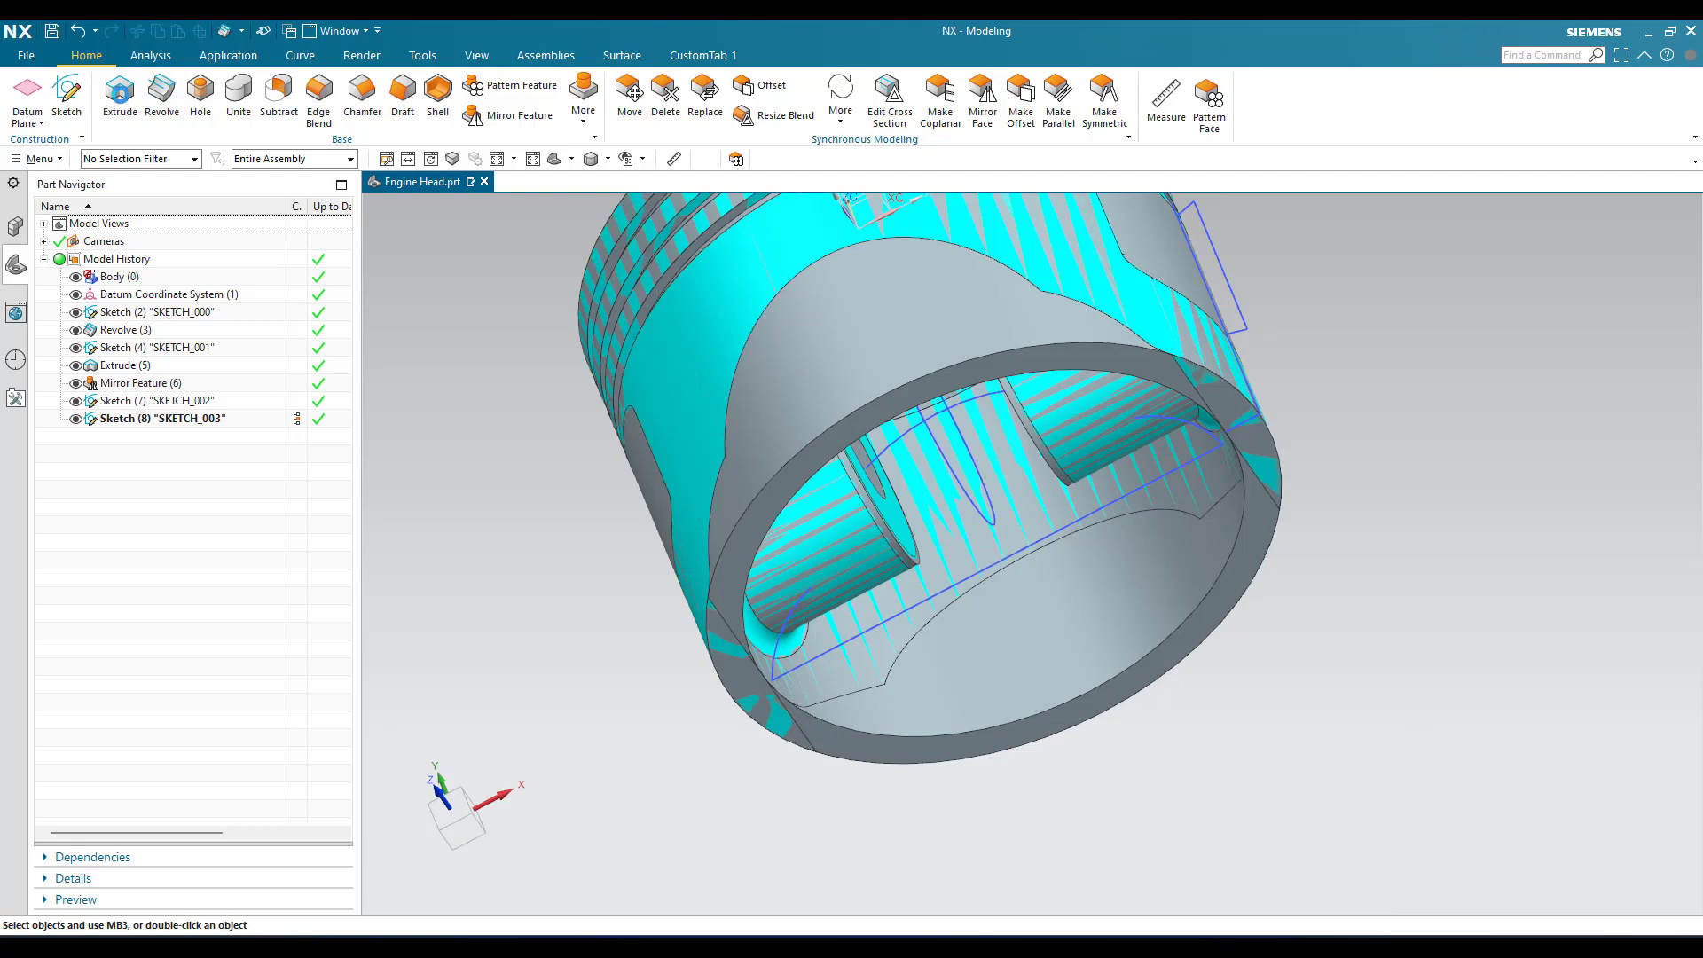
pyautogui.click(162, 89)
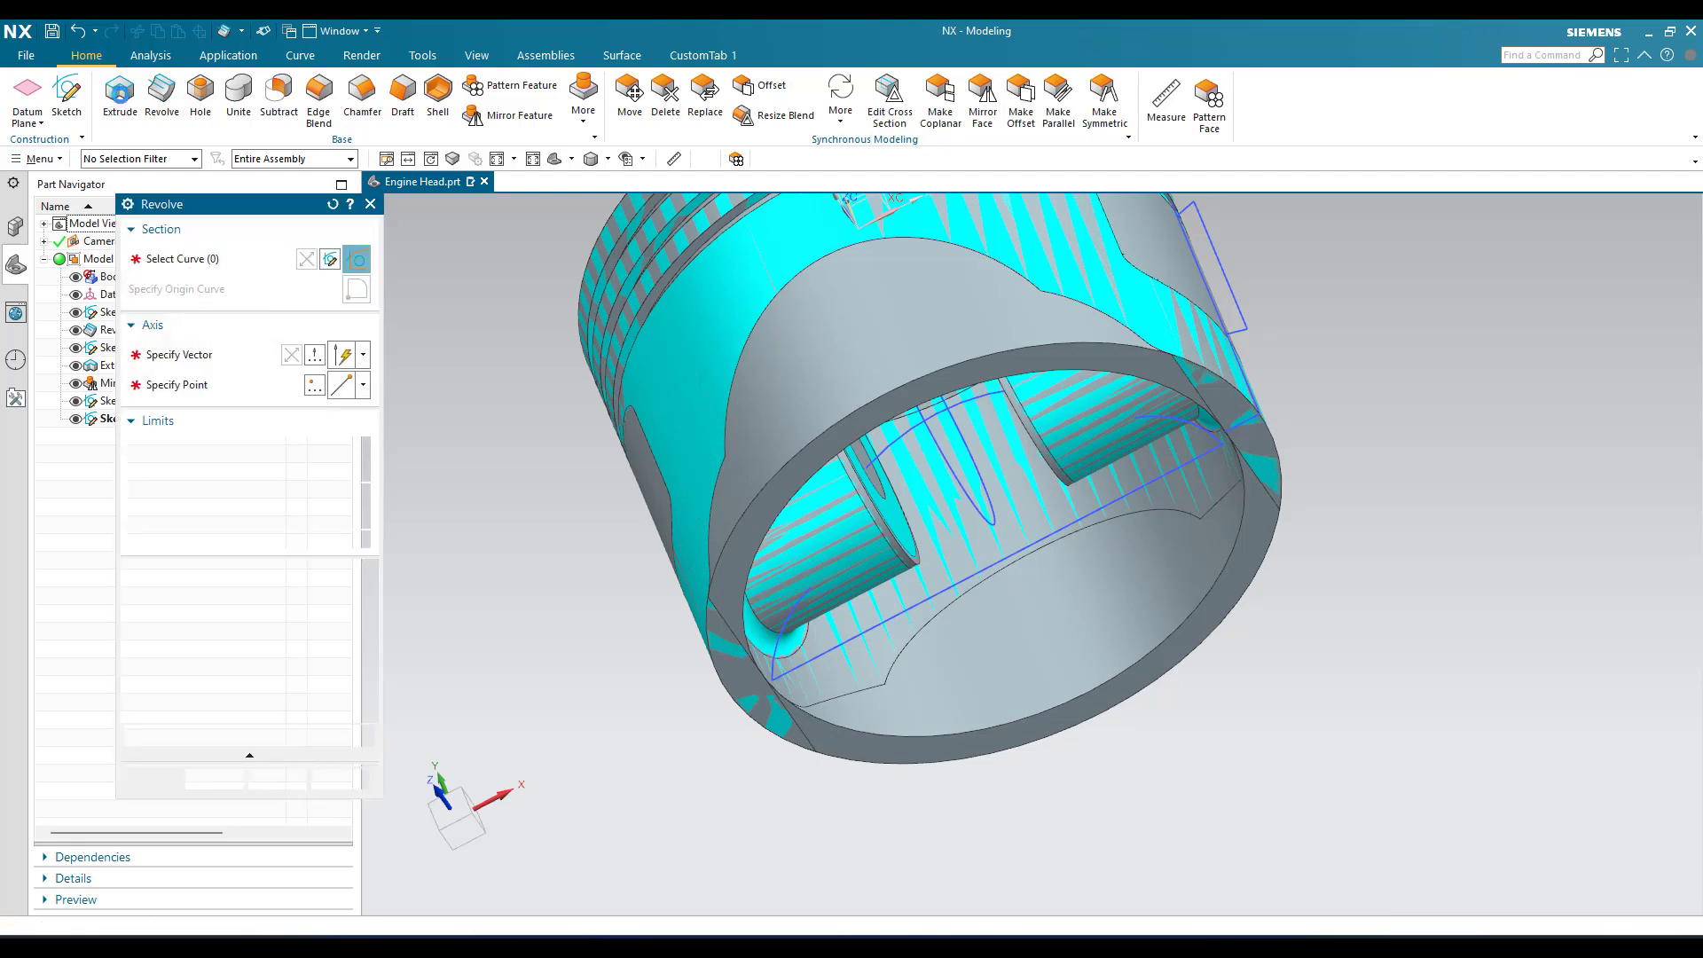
# - Extrude the closed sketch profile, picked with Connected Curves, symmetrically about the sketch
pyautogui.click(122, 100)
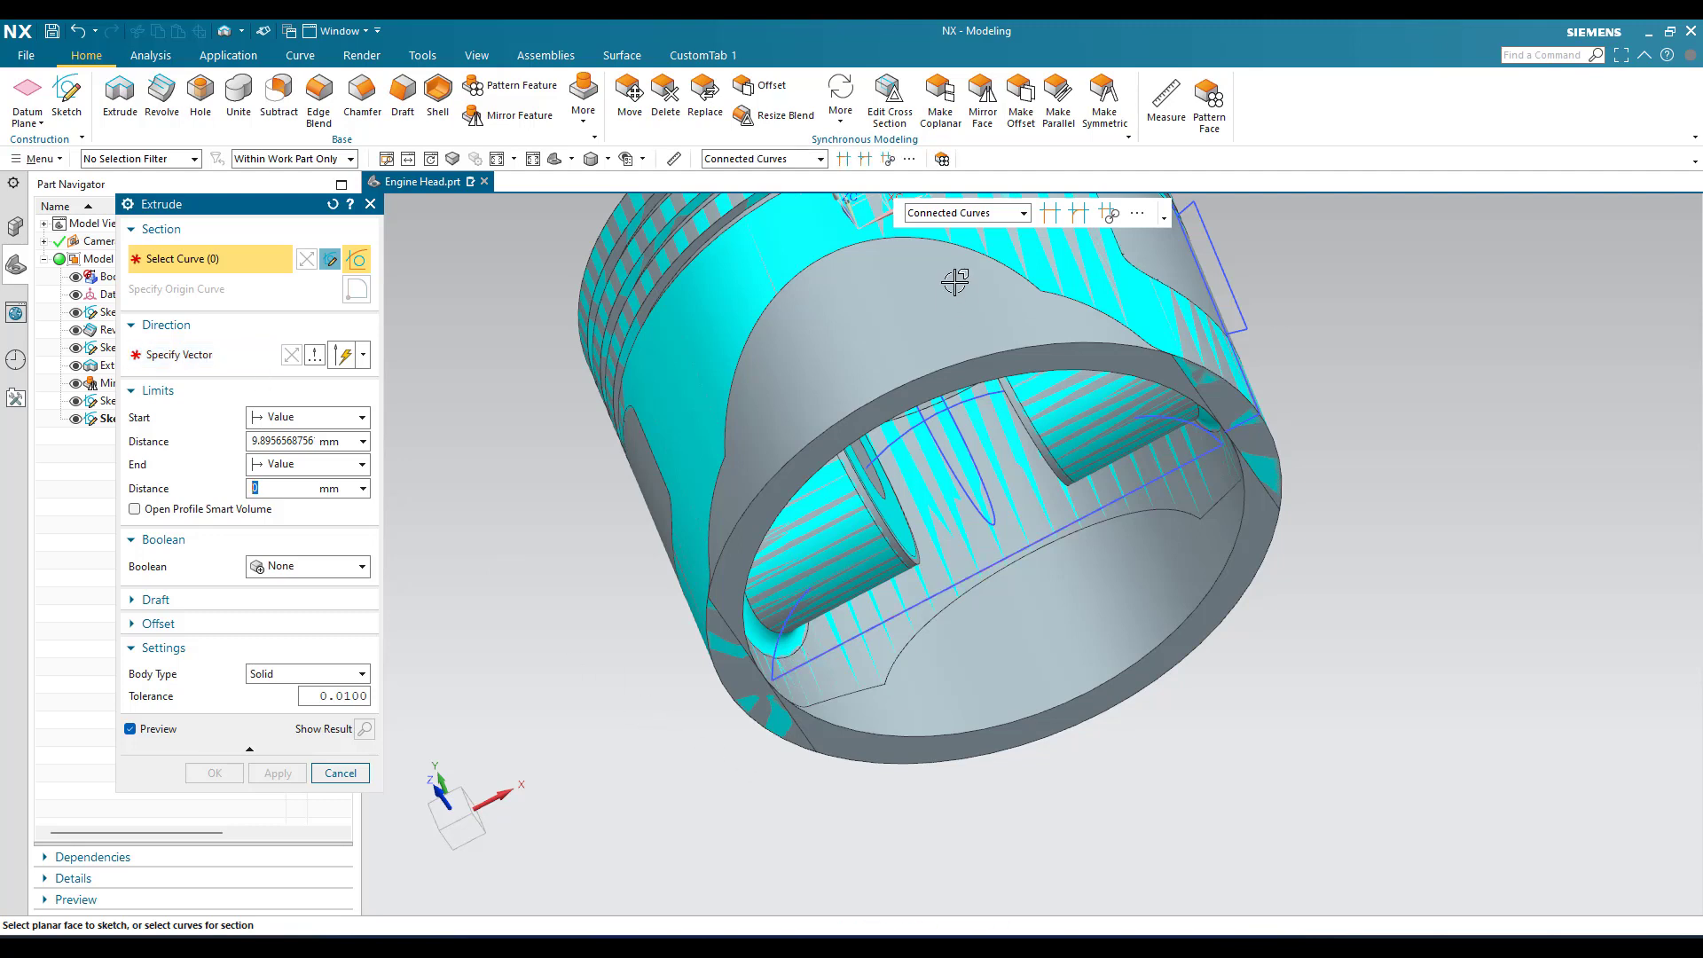
pyautogui.click(959, 219)
pyautogui.click(955, 253)
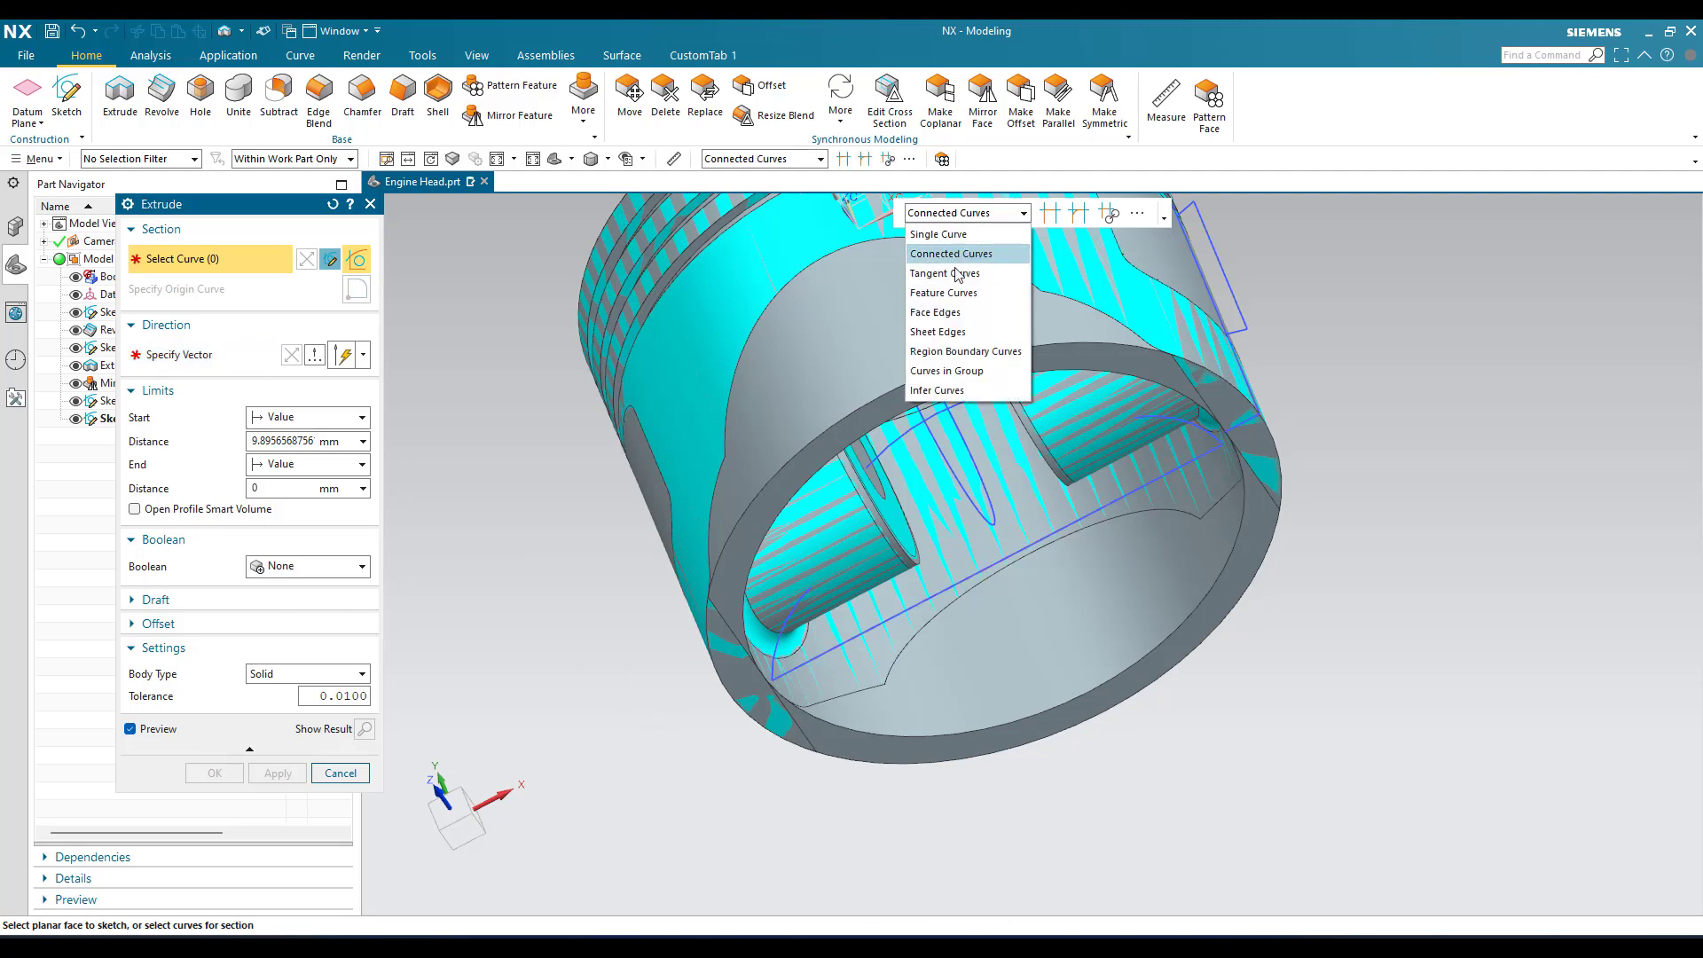
pyautogui.click(841, 642)
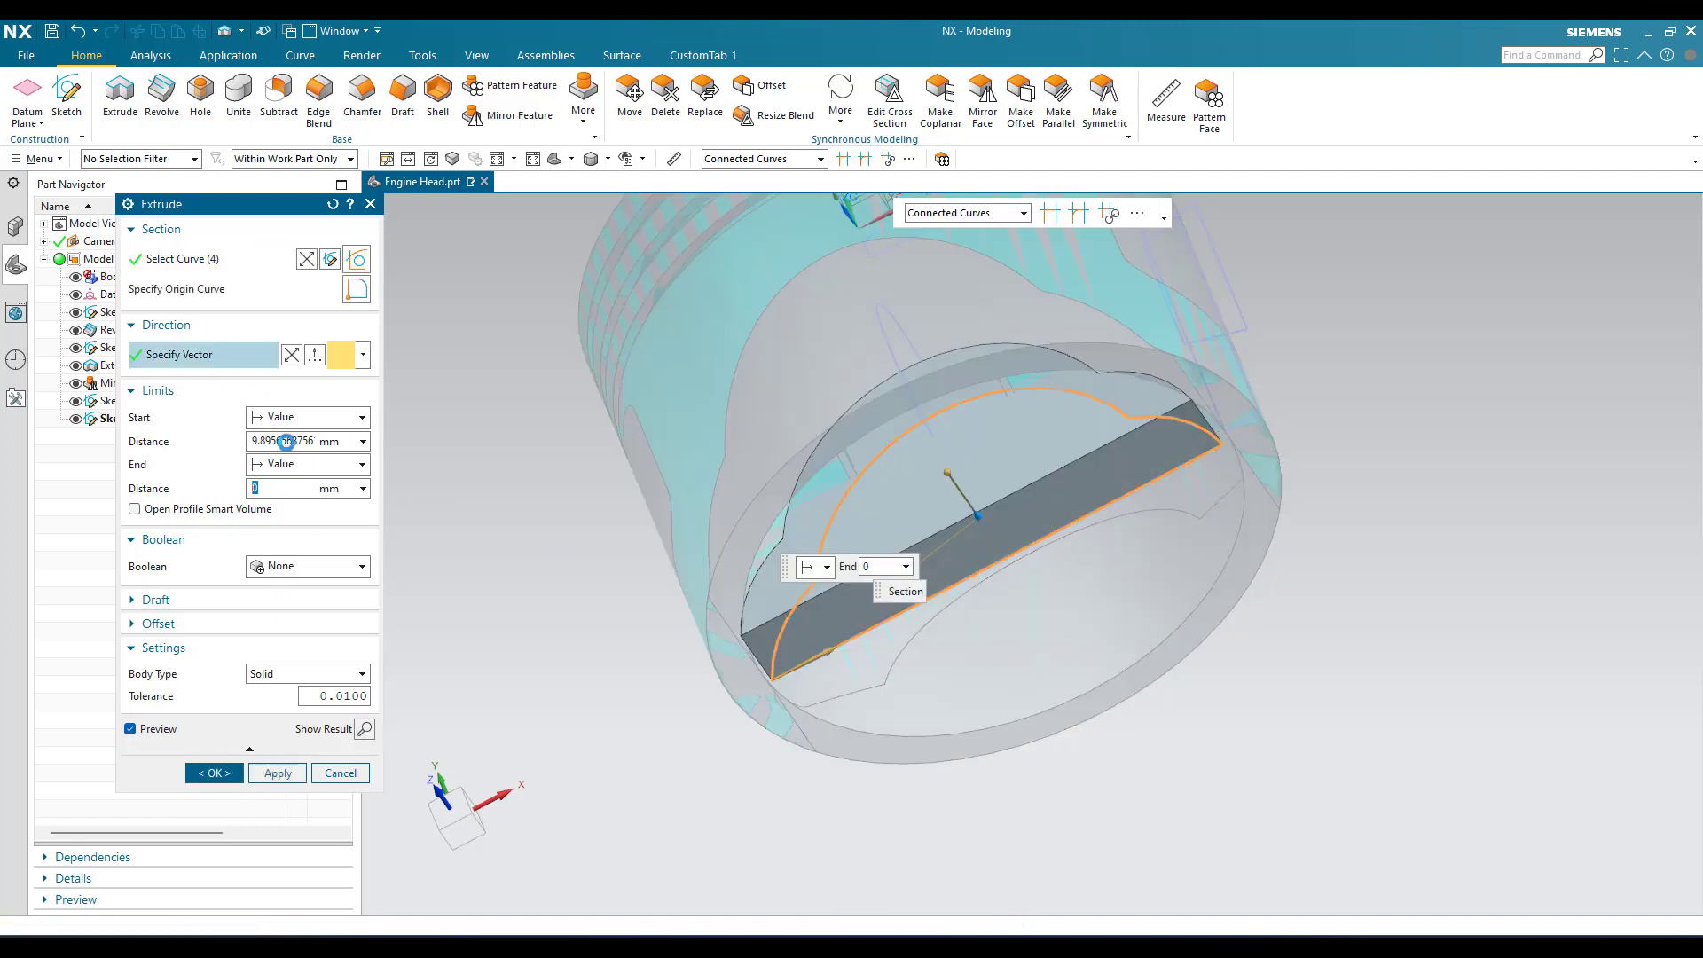
pyautogui.click(276, 417)
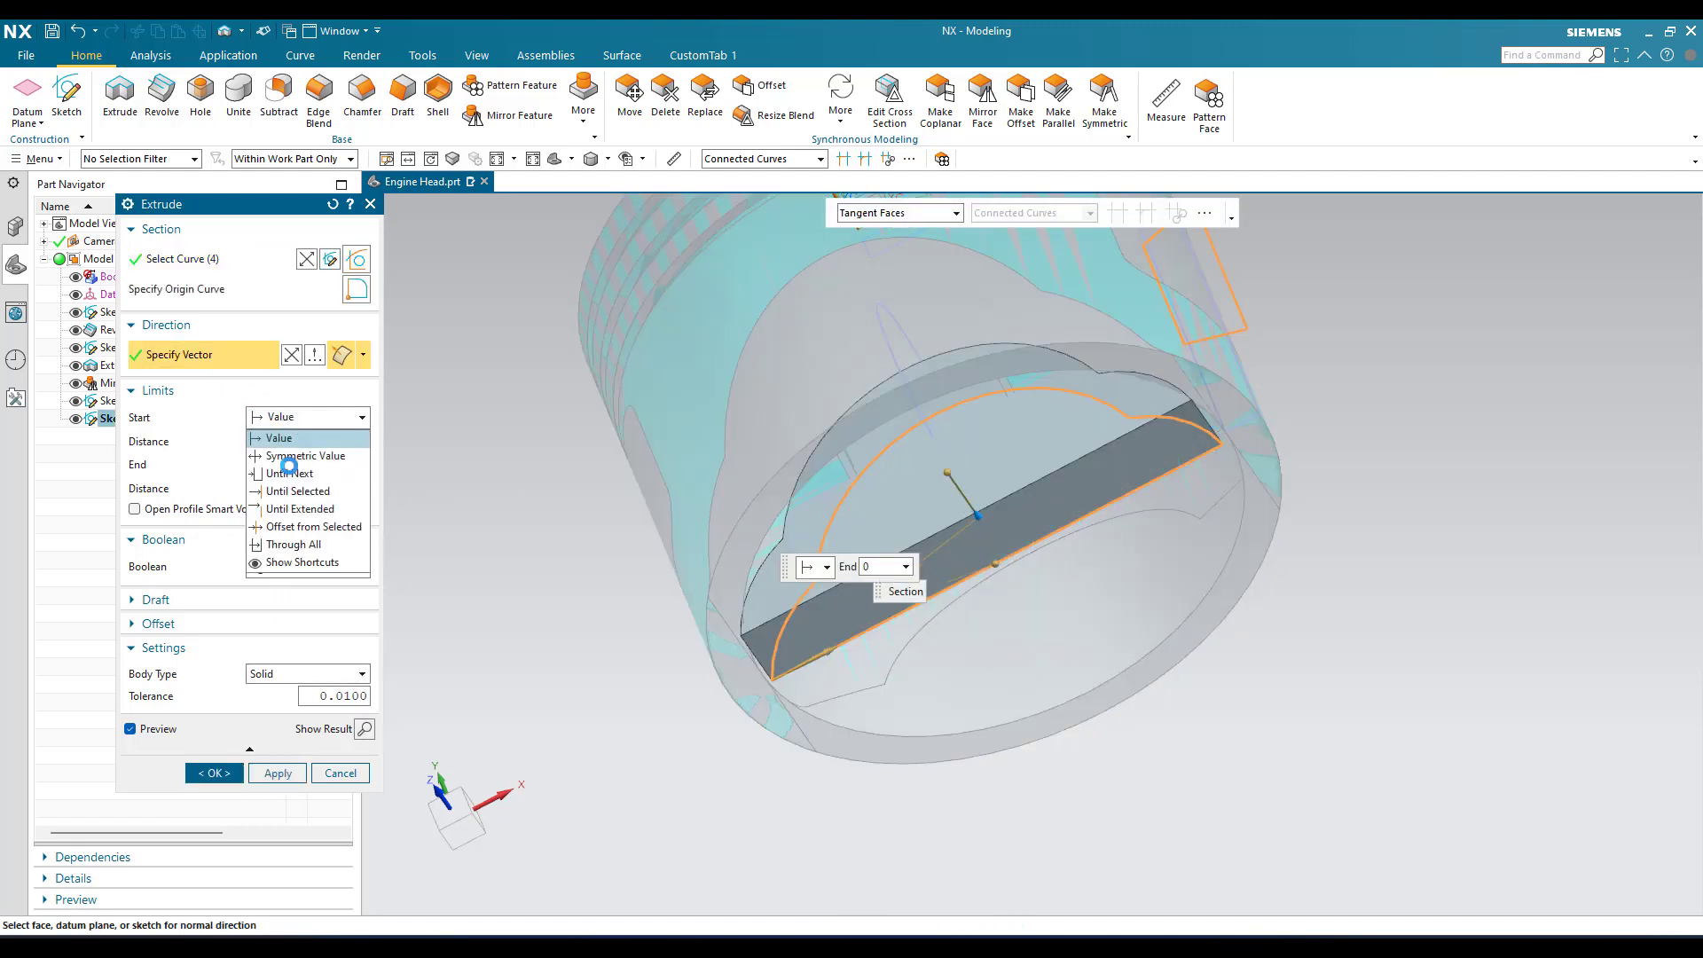
pyautogui.click(291, 456)
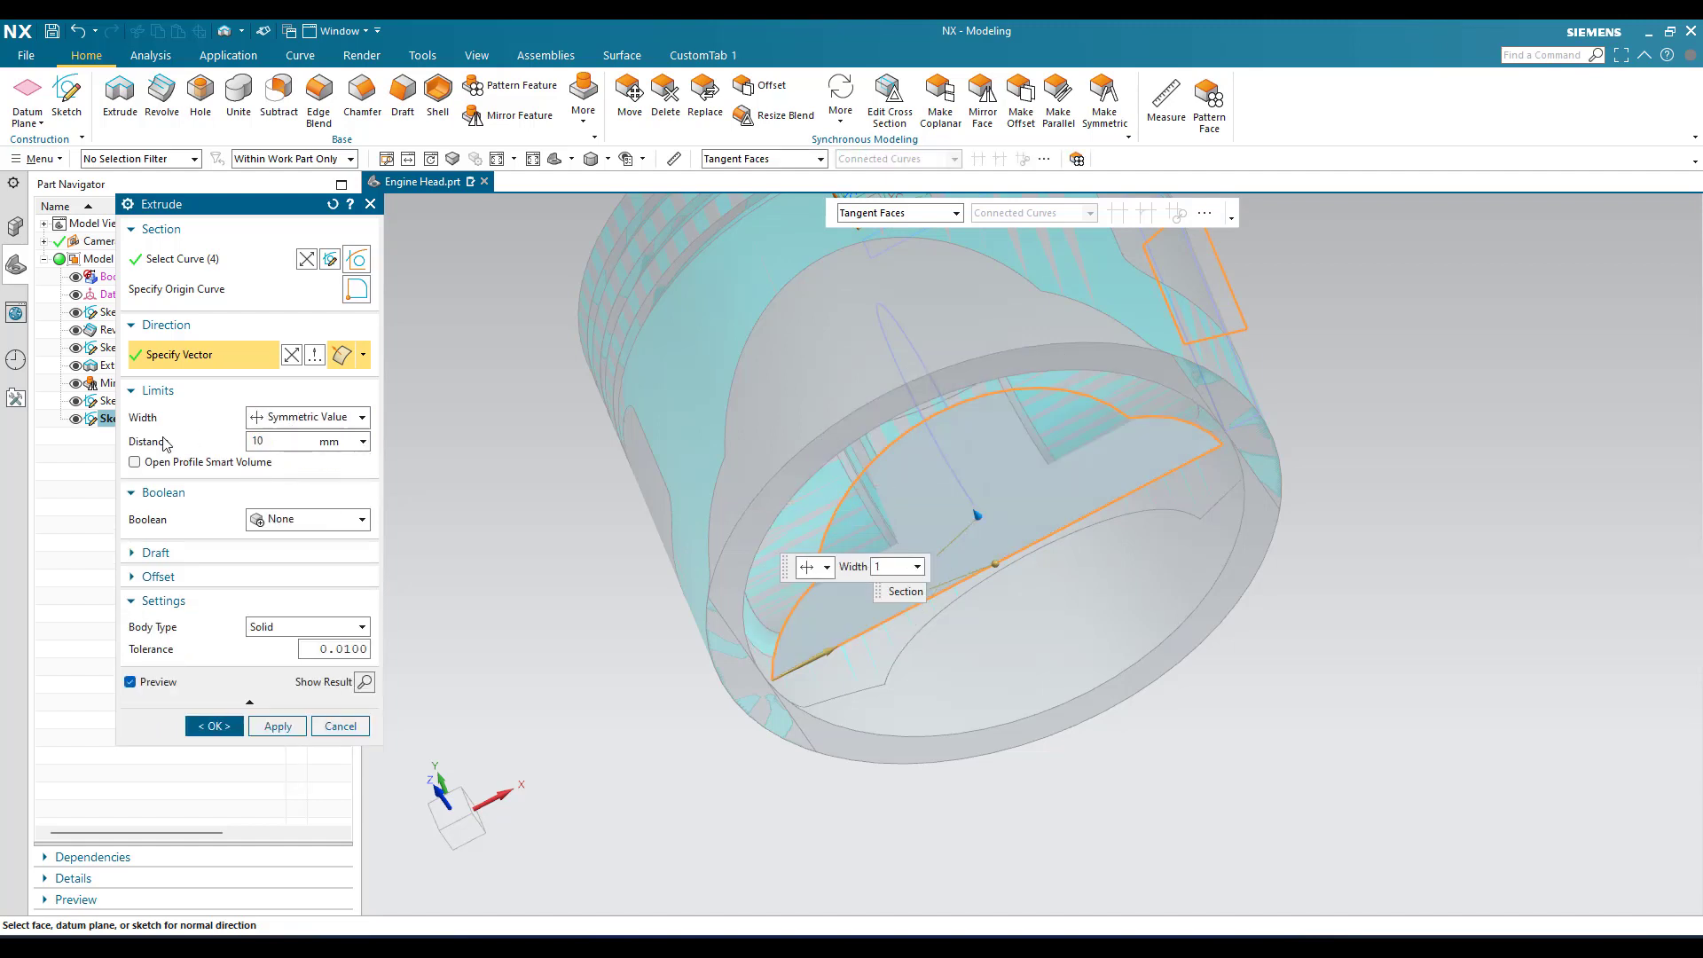
# - Make the 100 mm symmetric extrusion a solid Subtract from the piston body and apply it
pyautogui.click(286, 627)
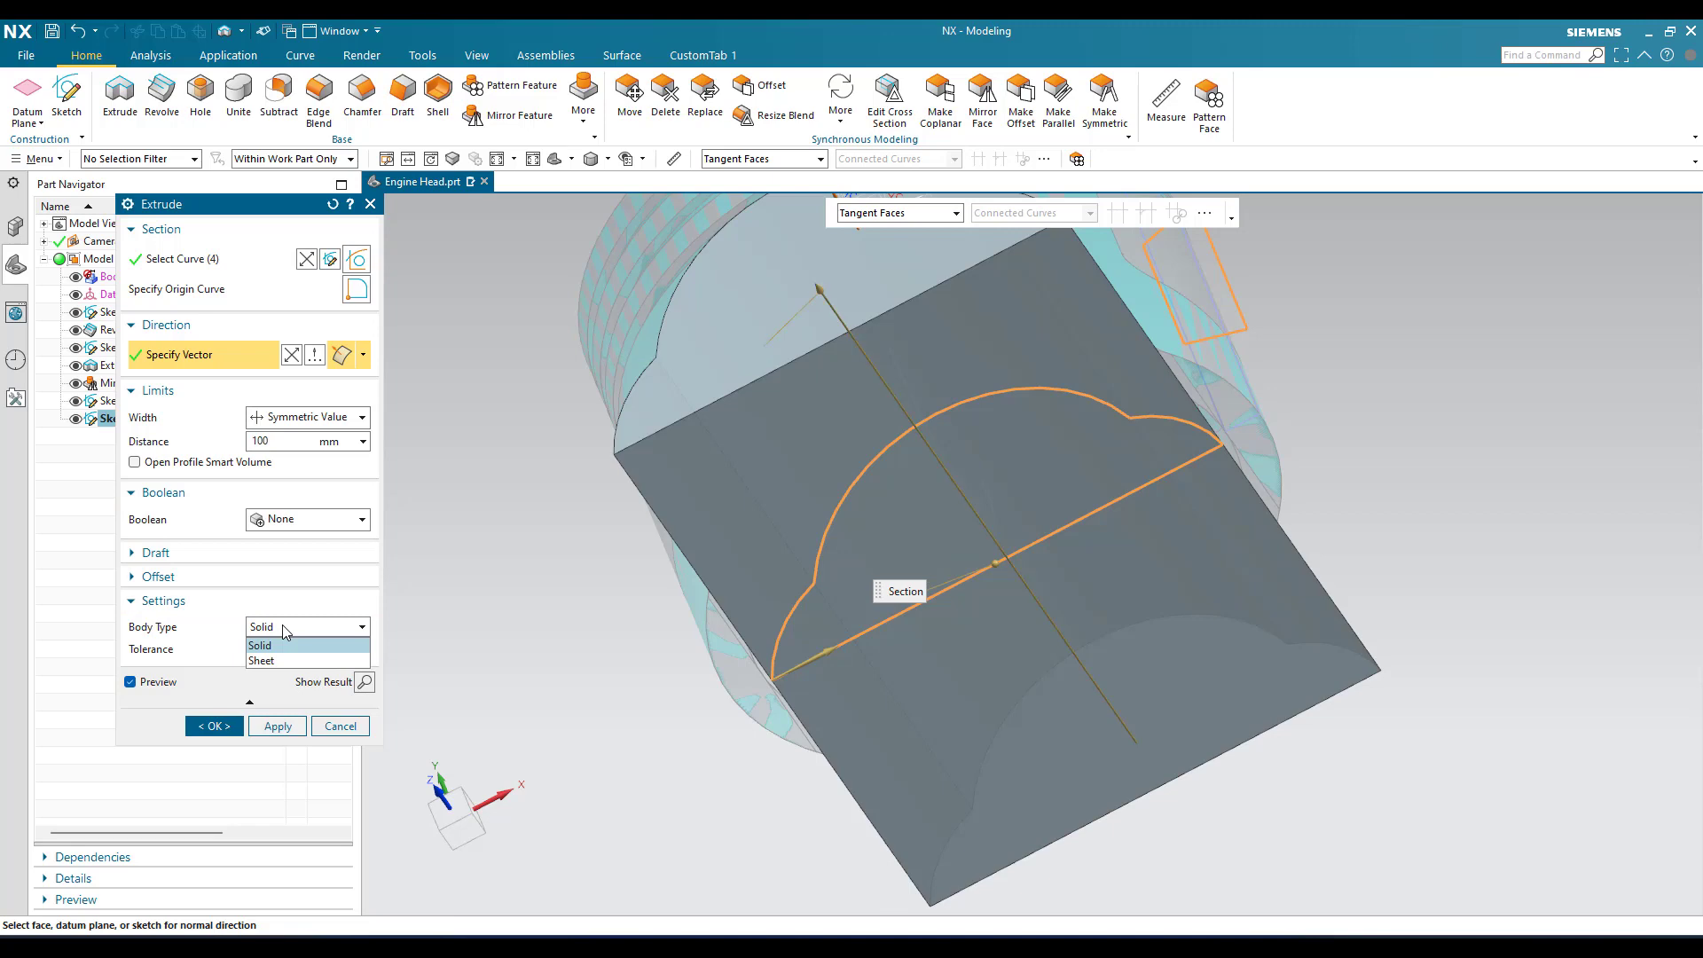
pyautogui.click(300, 519)
pyautogui.click(300, 519)
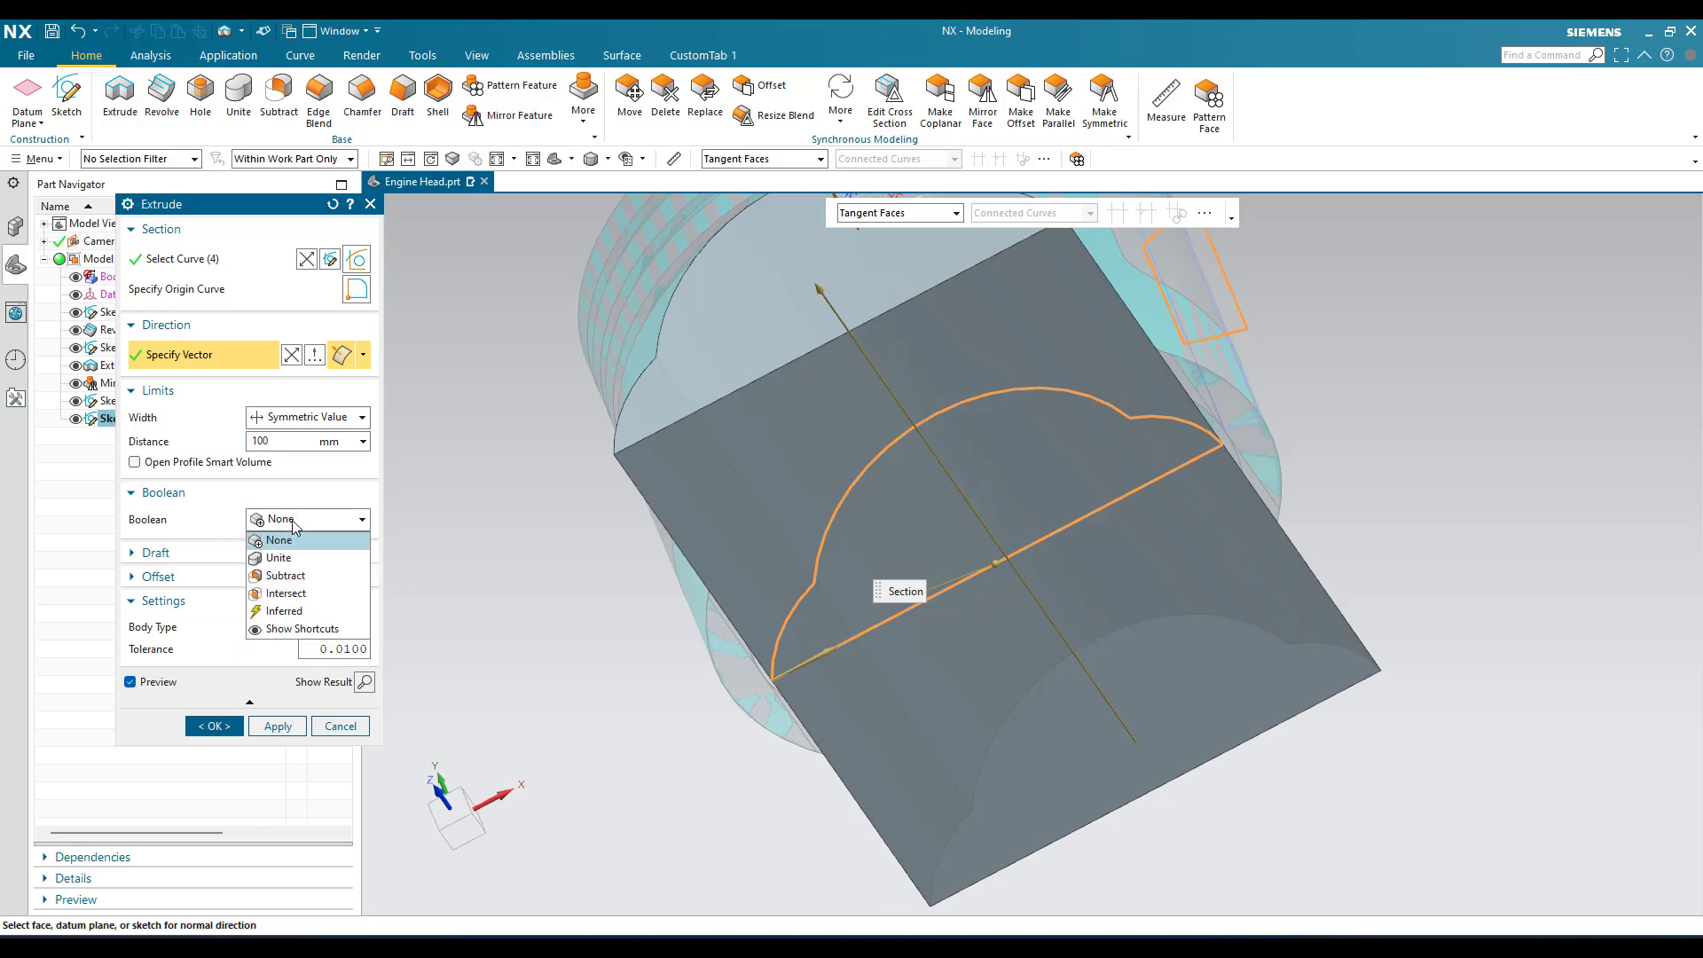
pyautogui.click(297, 574)
pyautogui.click(799, 411)
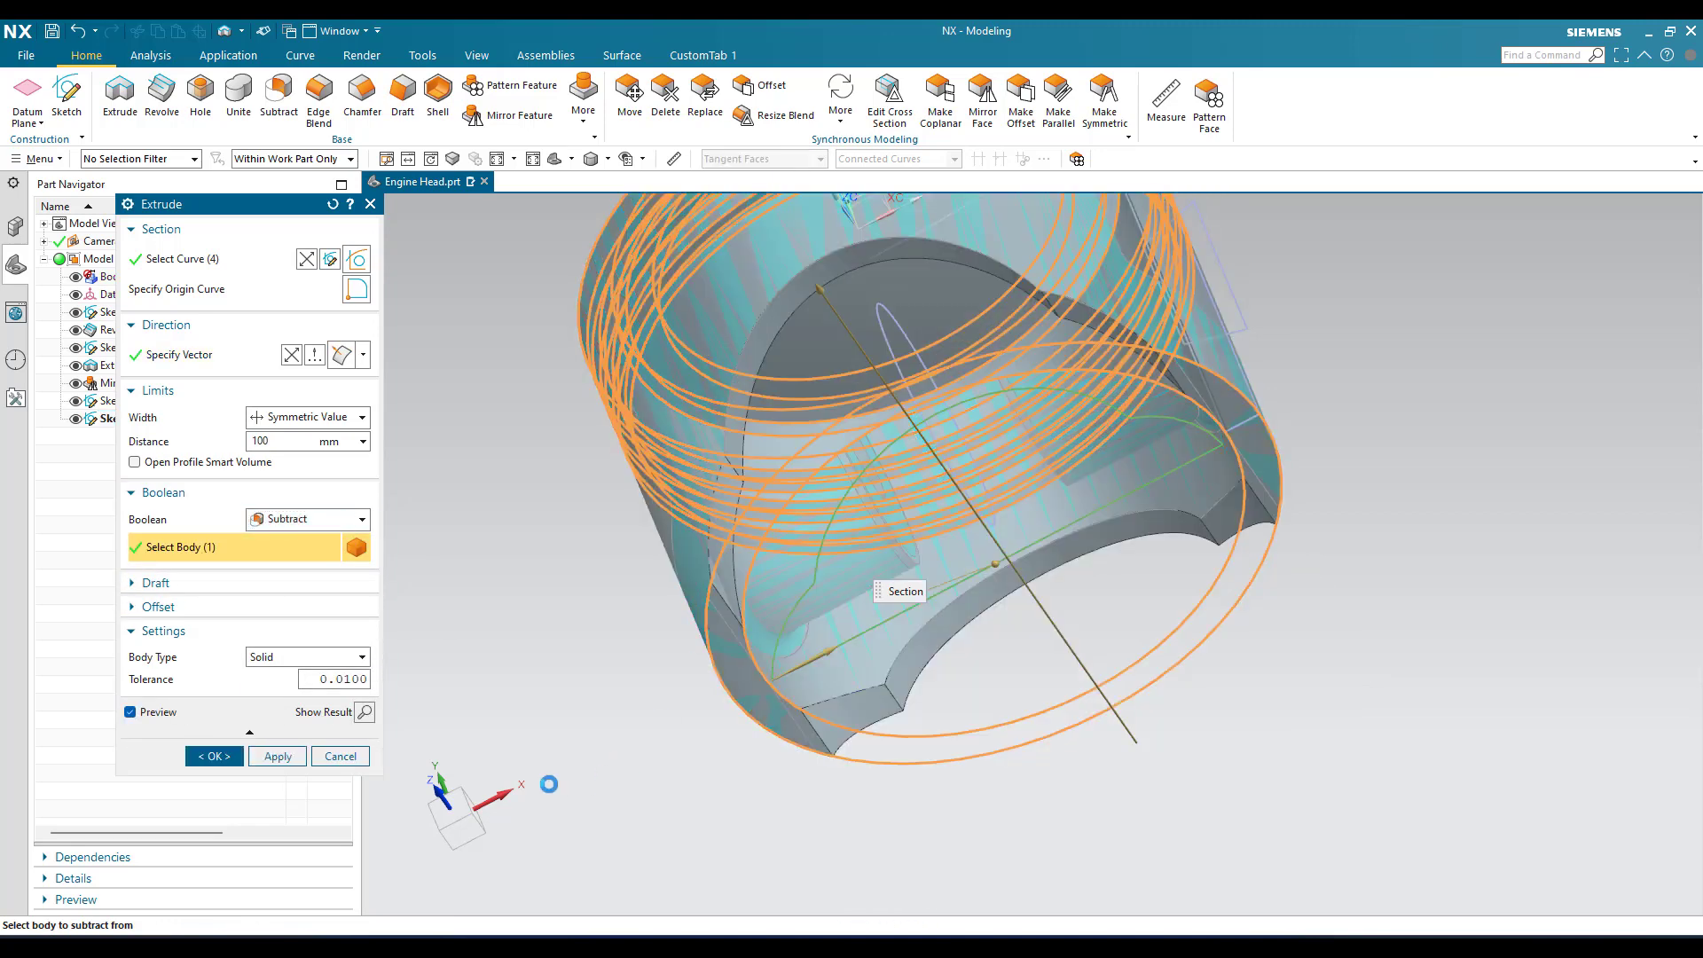
pyautogui.click(216, 756)
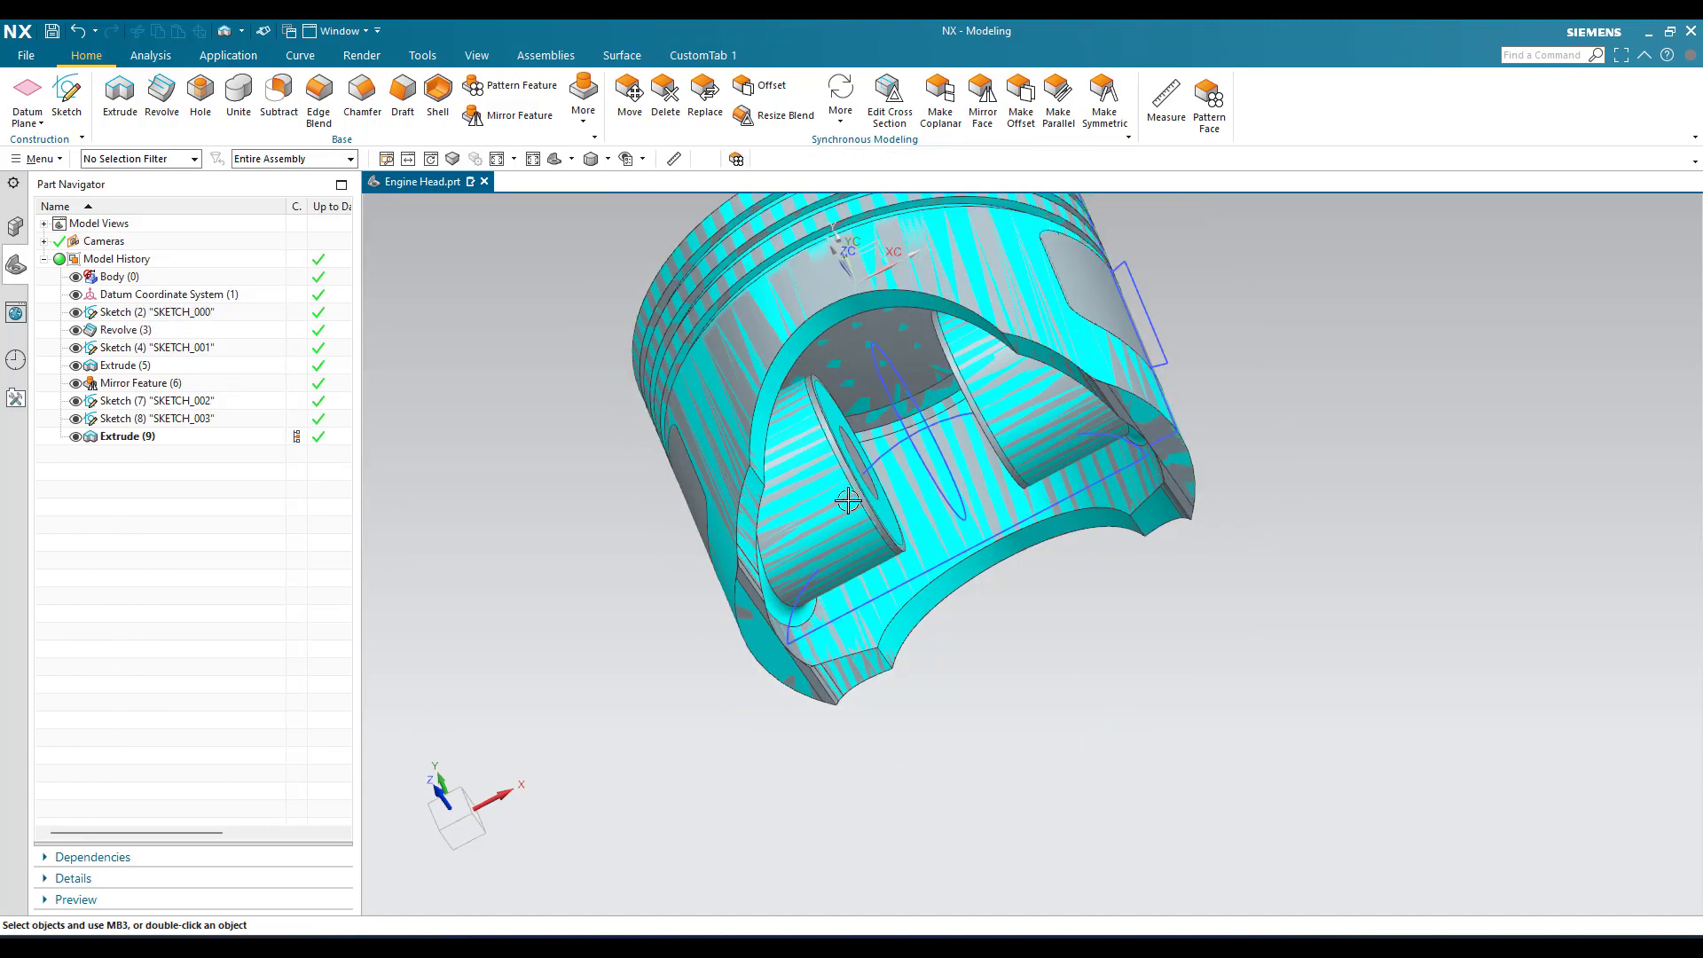
# - Extrude the side window sketch loop as a Subtract from the piston body
pyautogui.scroll(3, 810, 559)
pyautogui.scroll(-3, 814, 541)
pyautogui.moveTo(843, 495); pyautogui.dragTo(850, 560, button='middle')
pyautogui.scroll(4, 1239, 323)
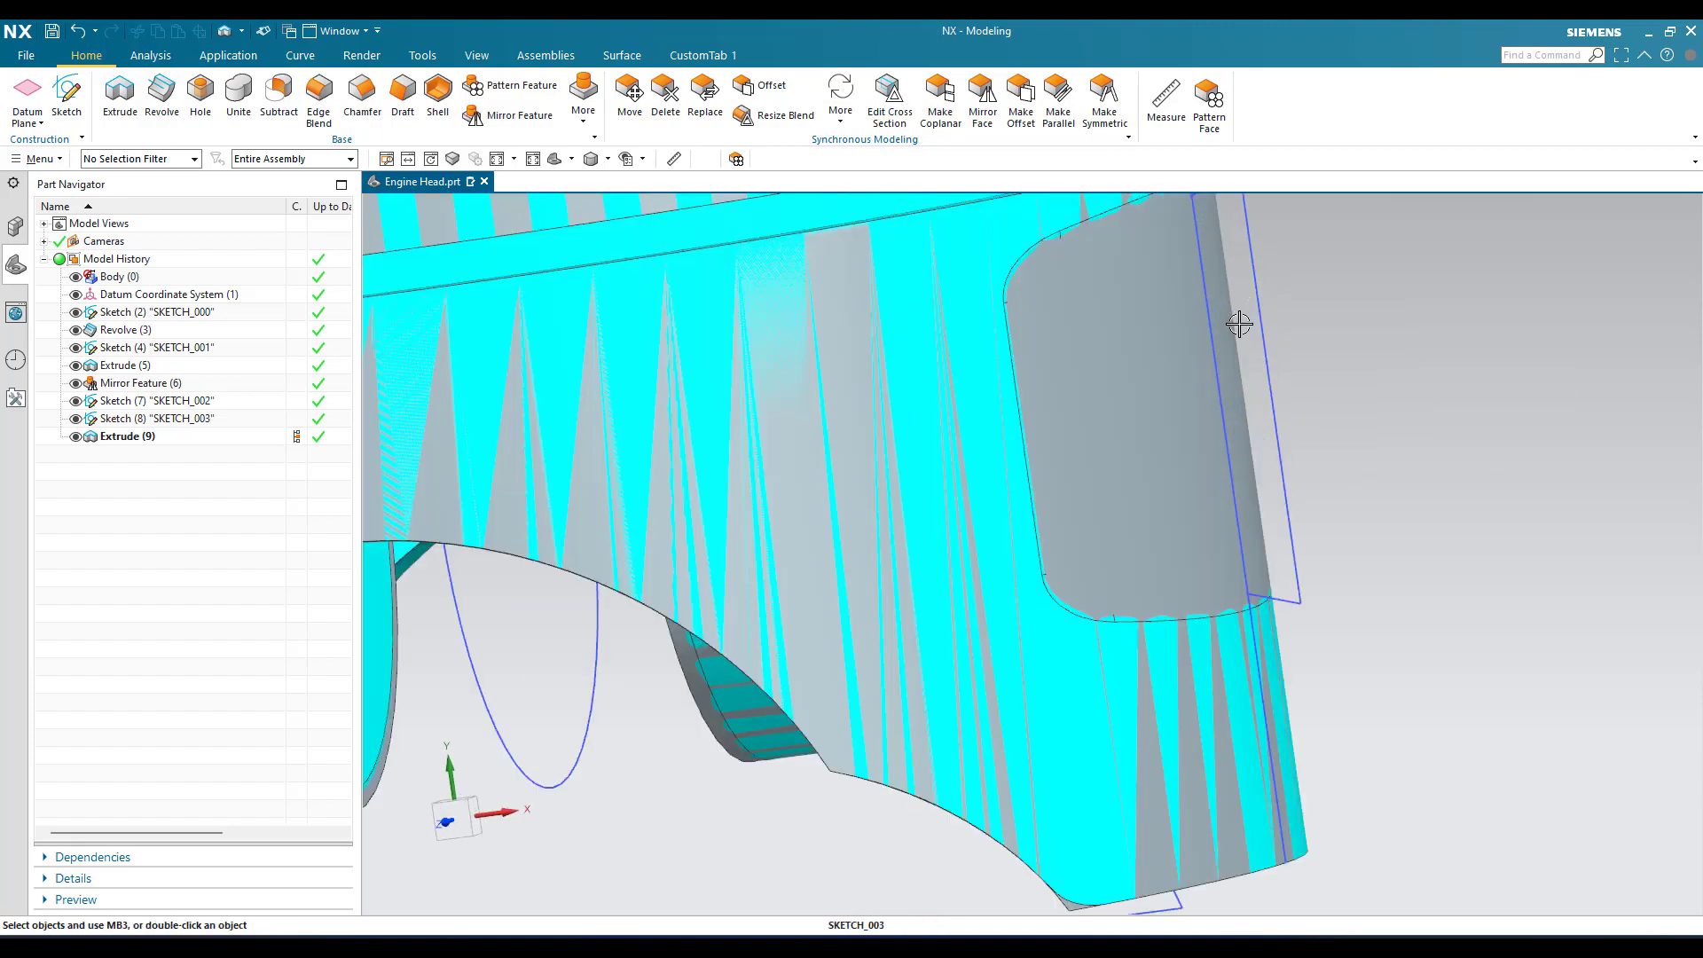
pyautogui.scroll(-4, 933, 426)
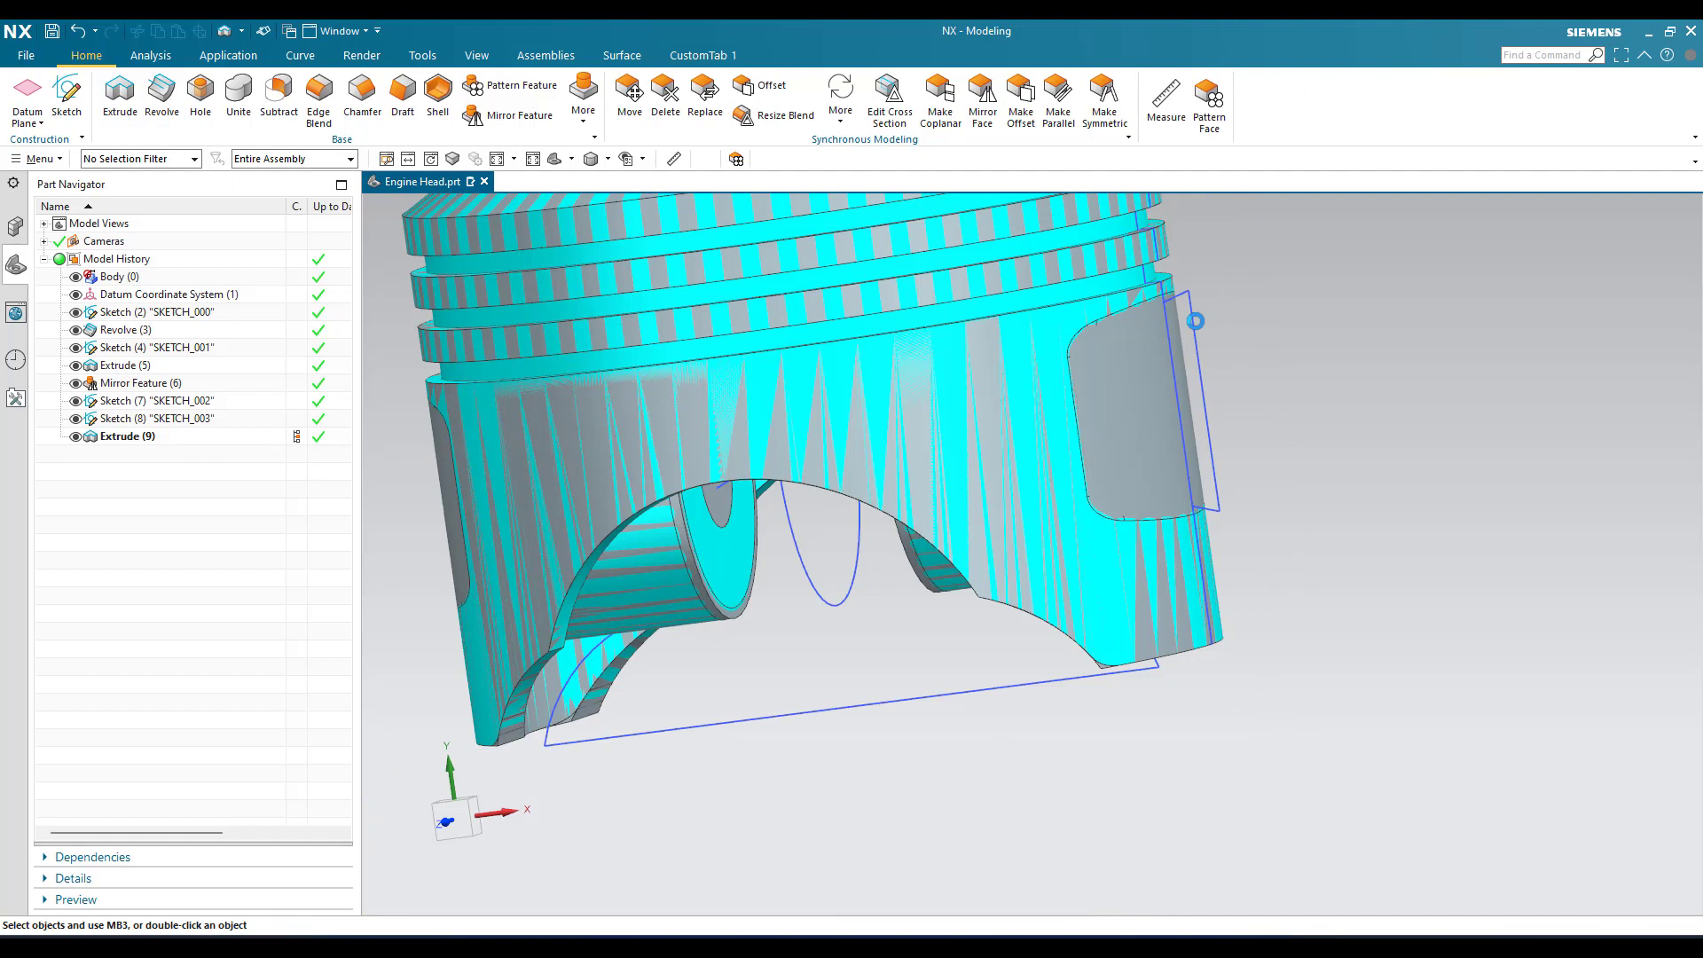
pyautogui.press('x')
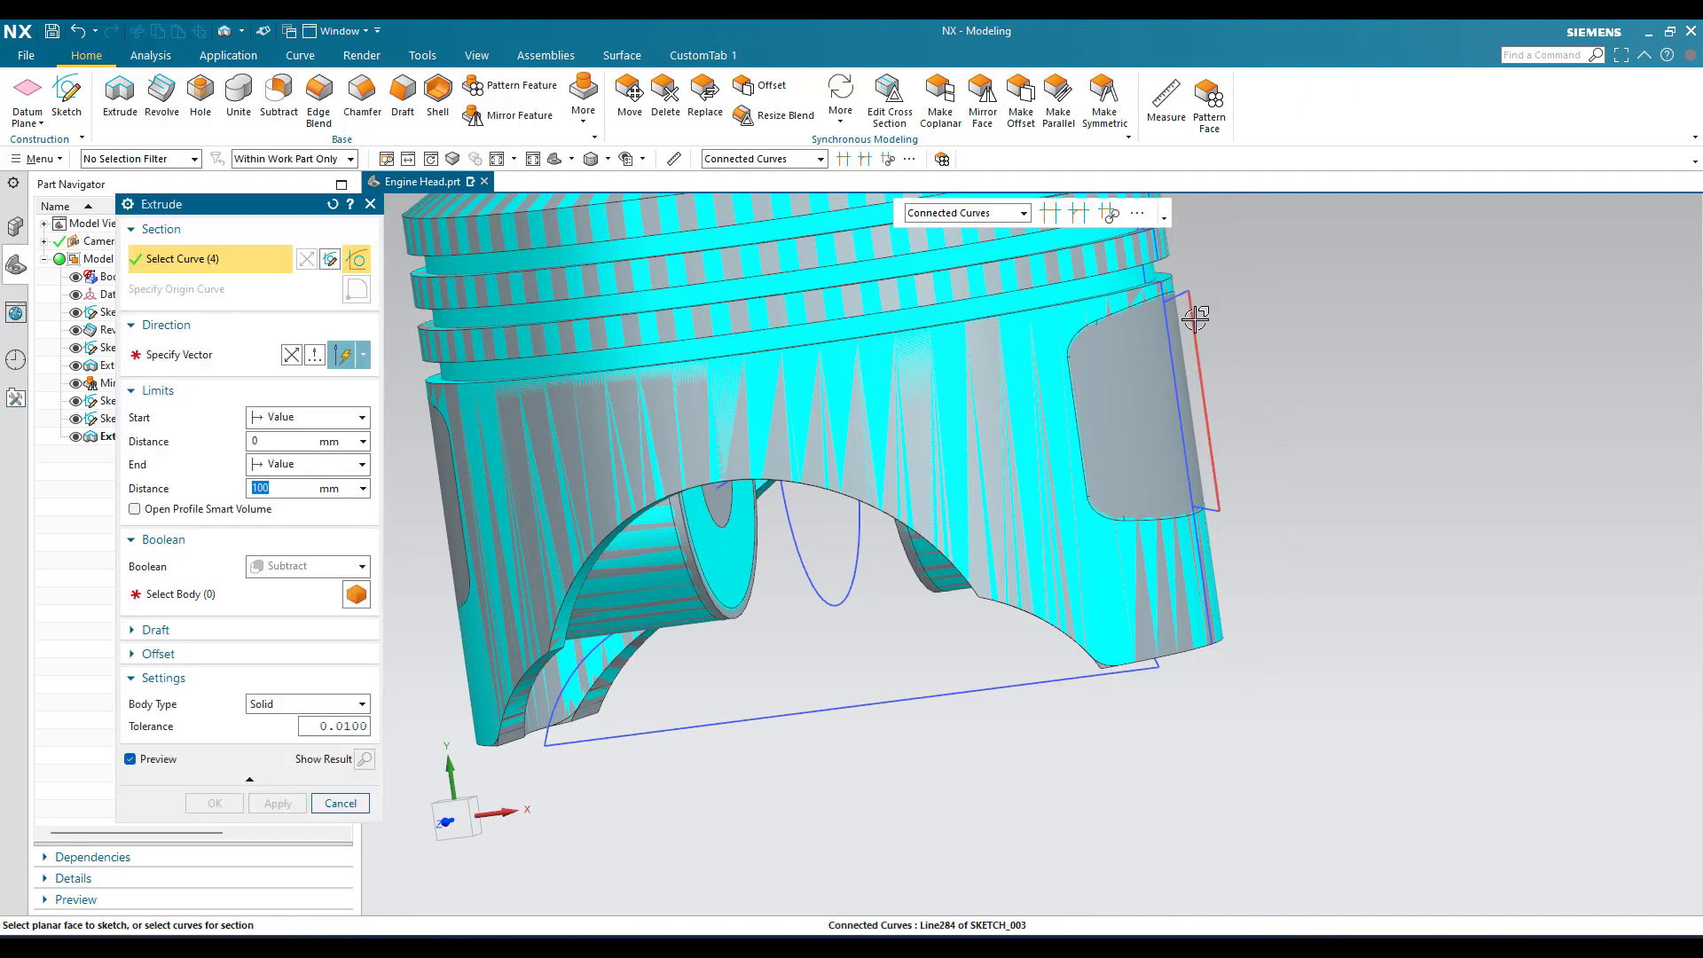
pyautogui.click(1196, 320)
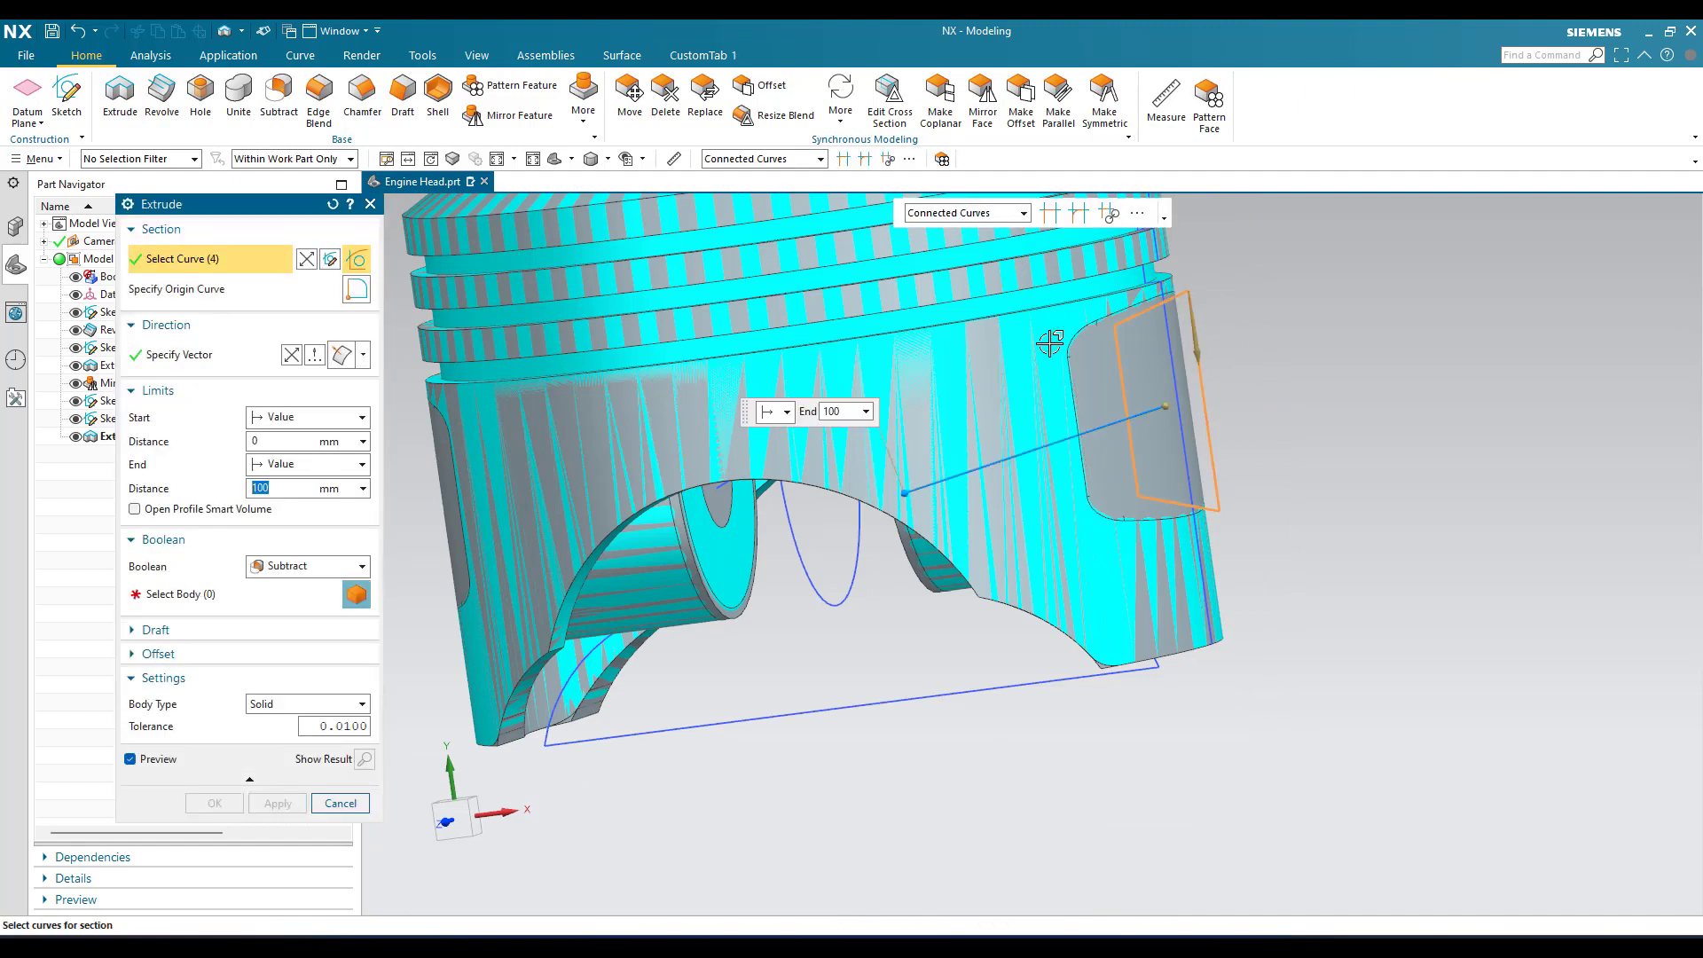
pyautogui.click(182, 593)
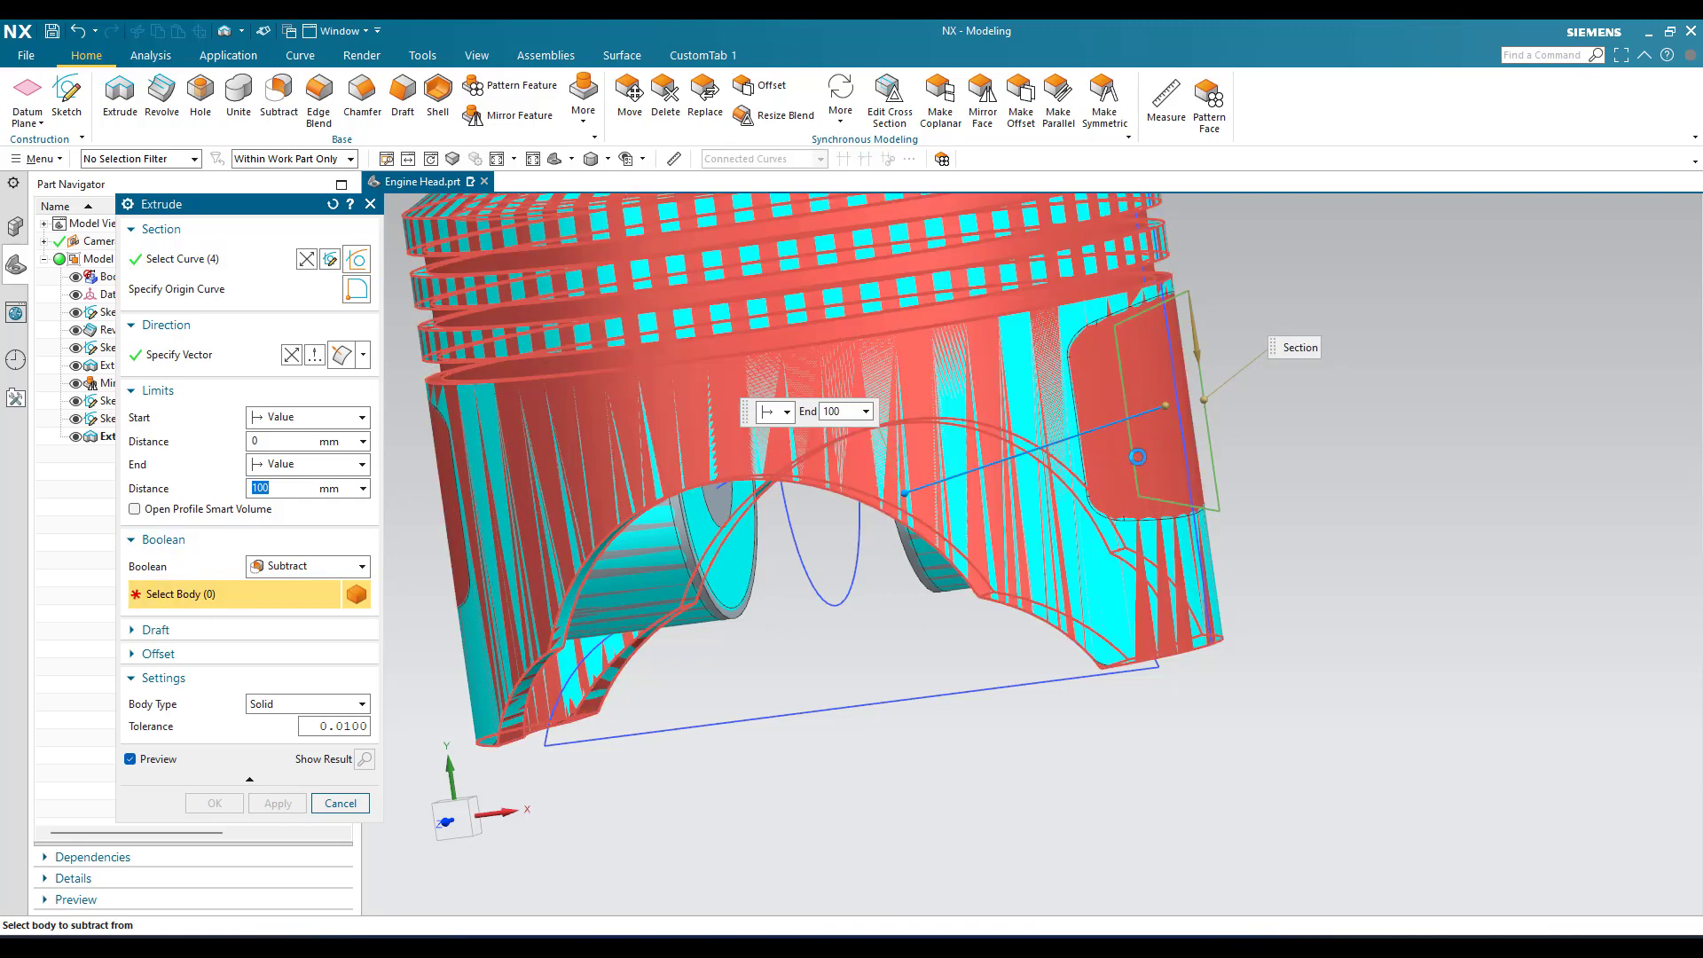
pyautogui.click(735, 660)
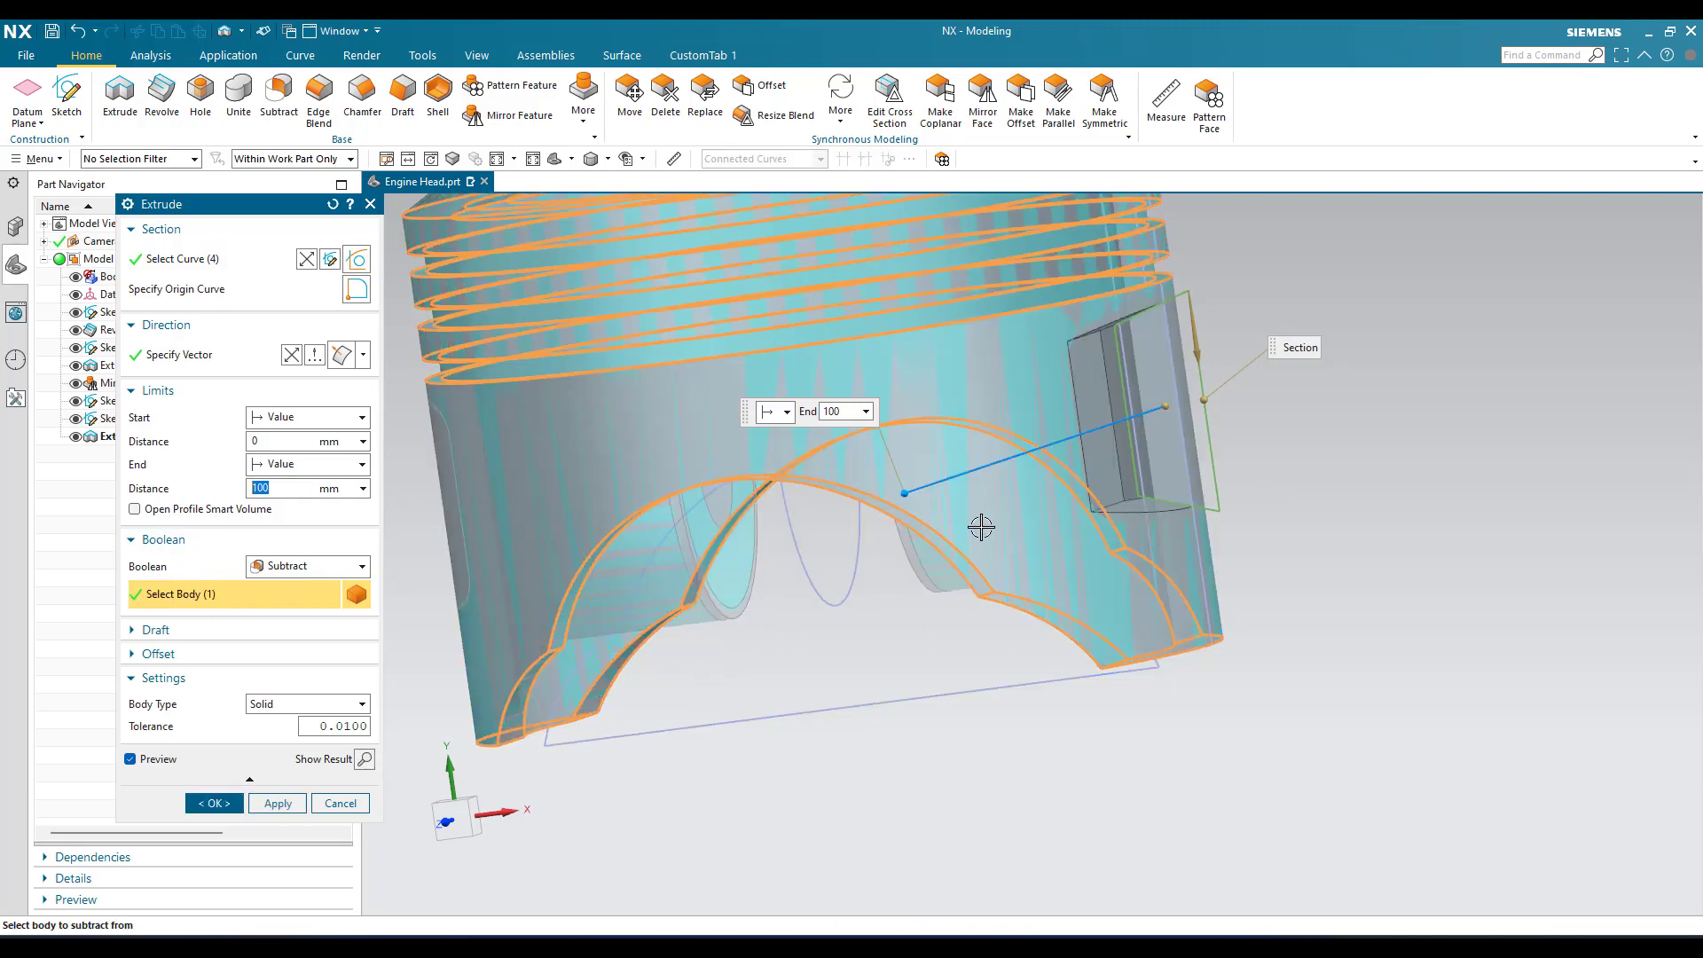
# - Make the window cut symmetric at 100 mm and apply it as Extrude (10)
pyautogui.moveTo(855, 577); pyautogui.dragTo(828, 601, button='middle')
pyautogui.click(310, 417)
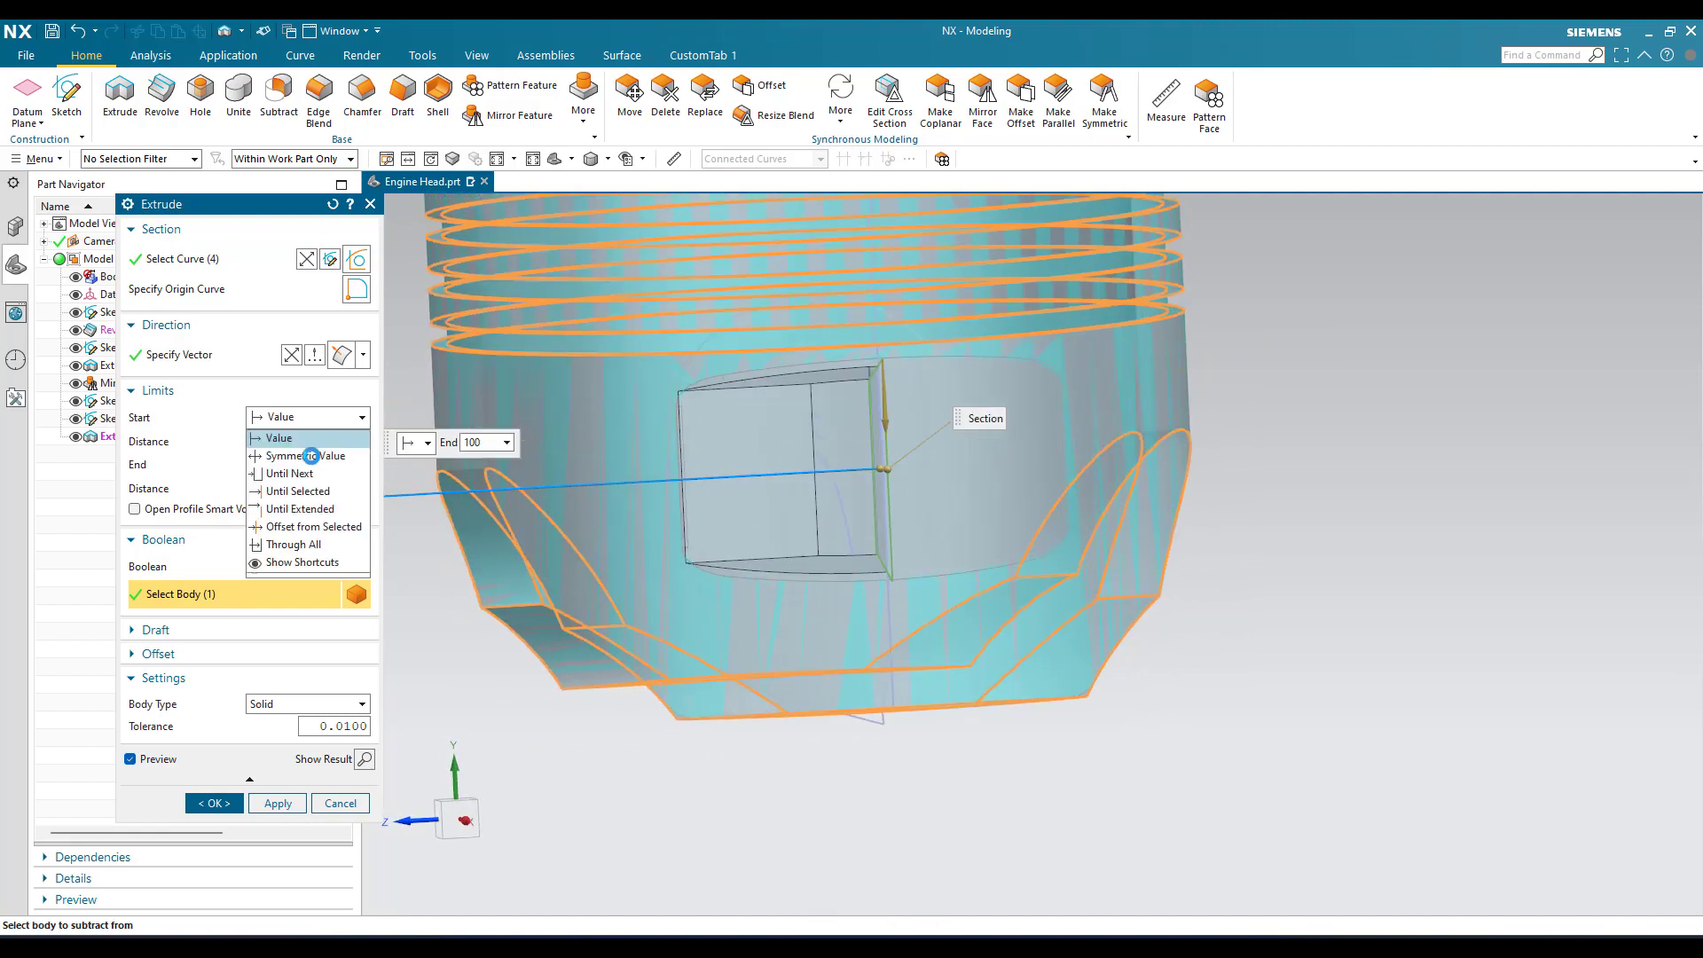
pyautogui.click(309, 455)
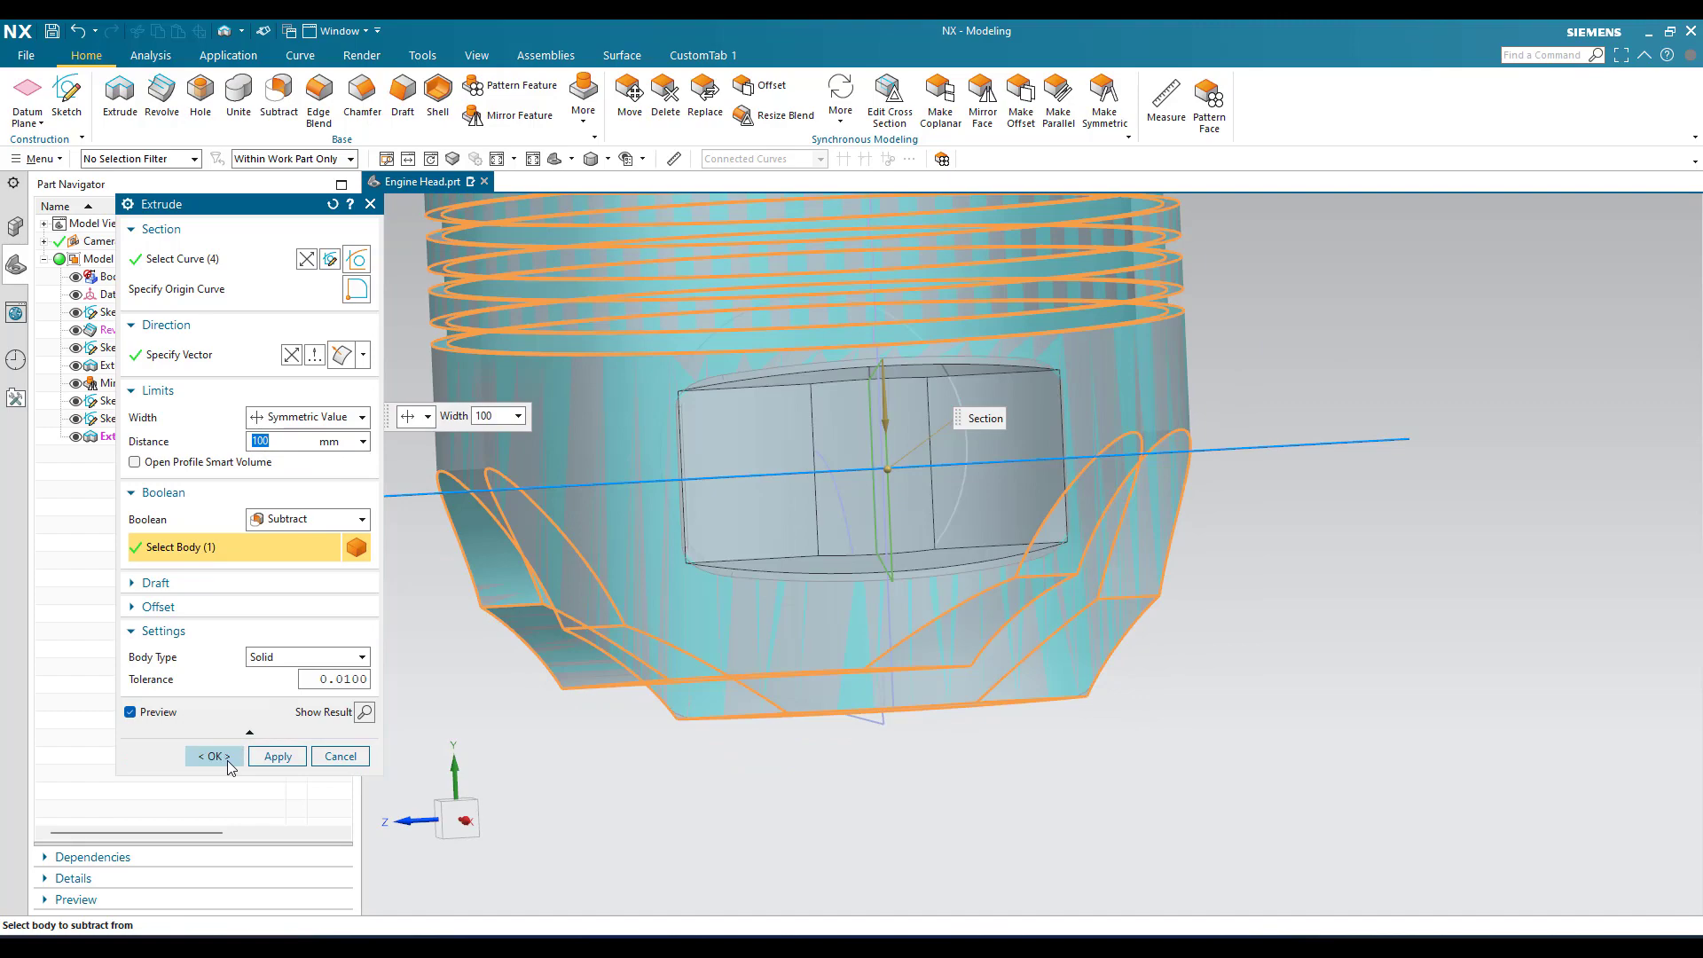
pyautogui.click(213, 761)
pyautogui.moveTo(932, 529); pyautogui.dragTo(970, 510, button='middle')
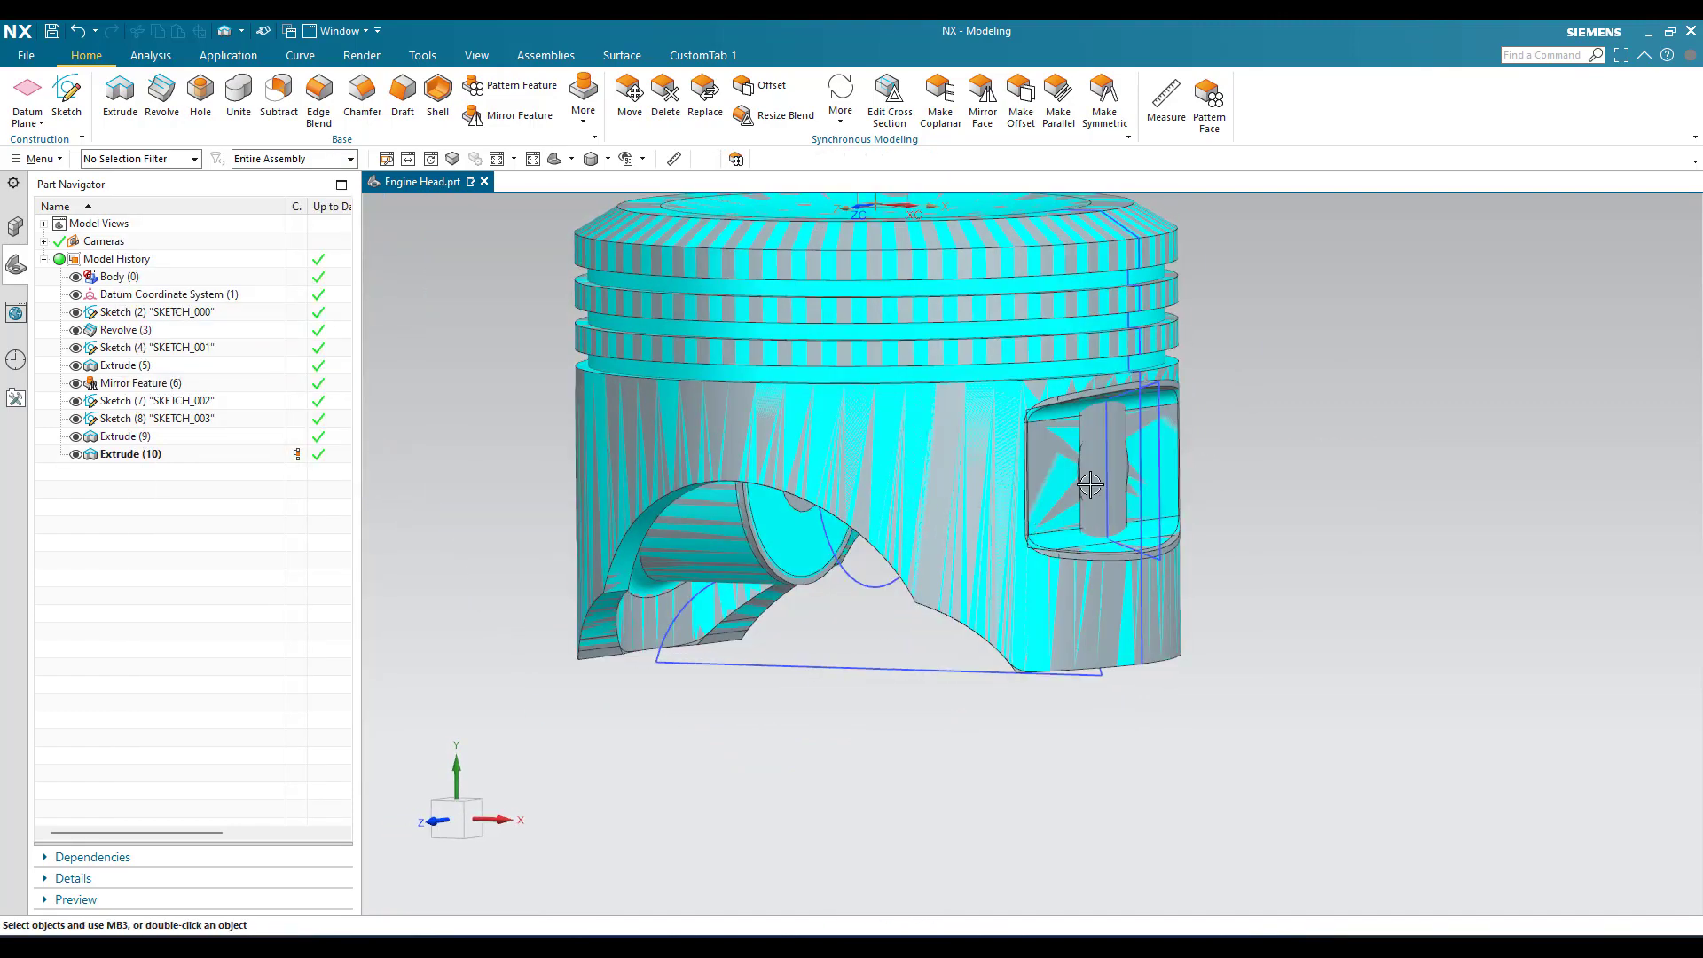
# - Undo the Extrude (10) side window cut
pyautogui.scroll(4, 1083, 483)
pyautogui.scroll(-2, 1122, 482)
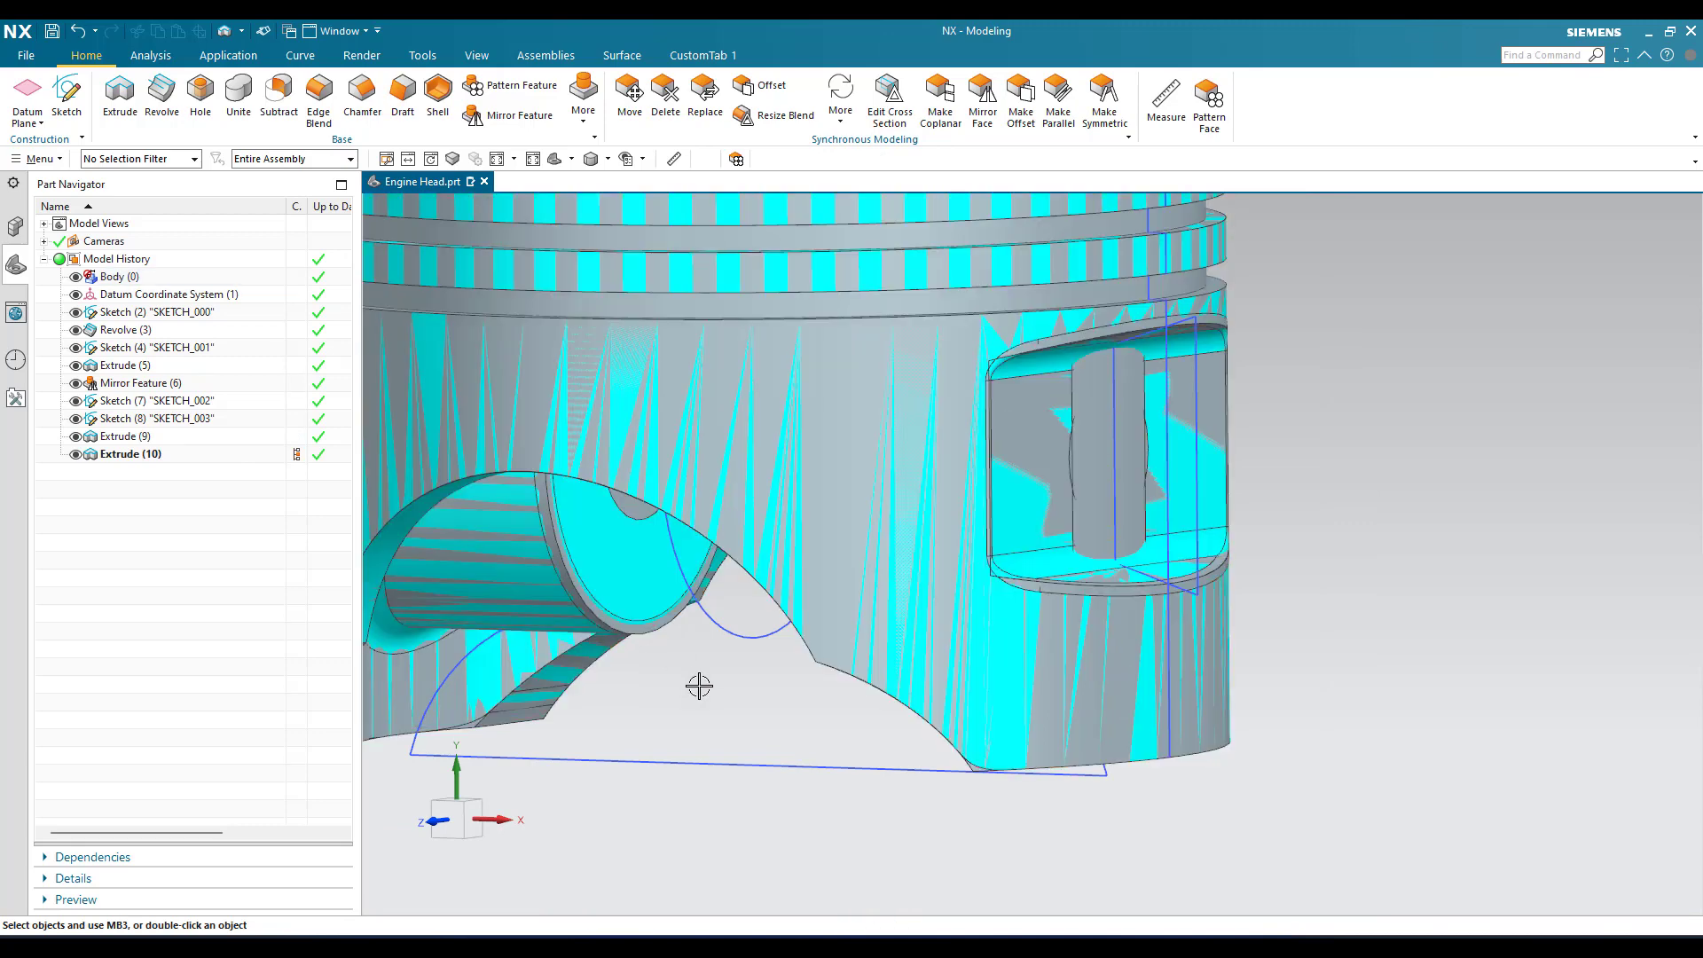
pyautogui.hotkey('ctrl', 'z')
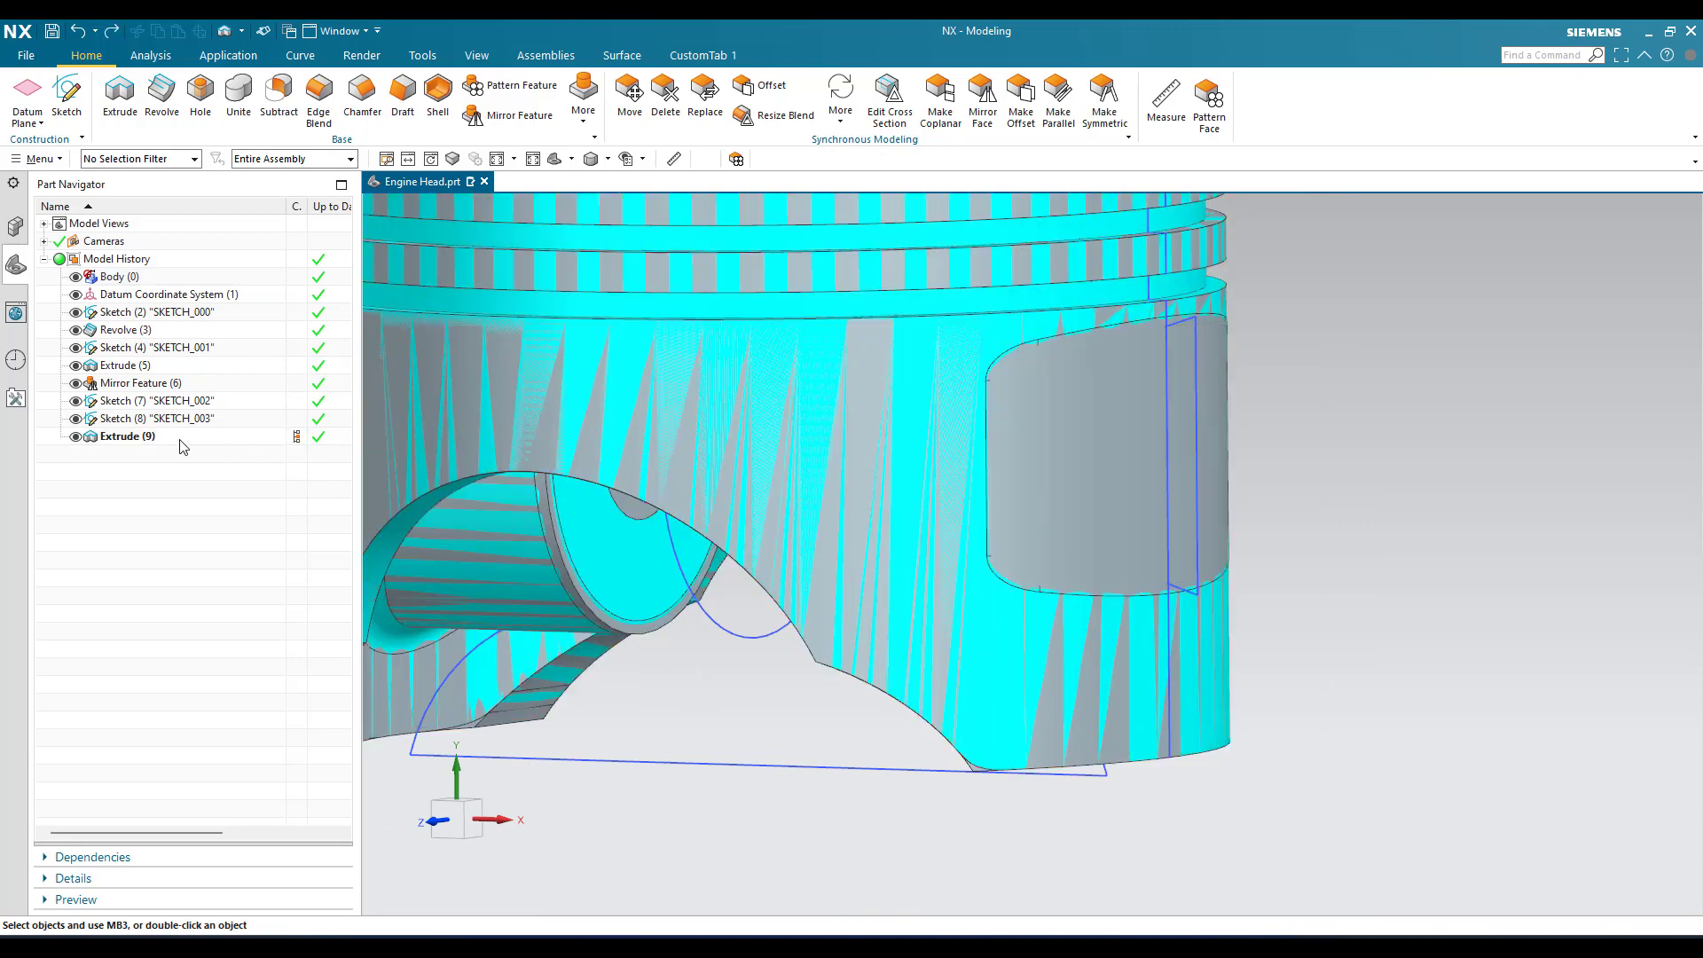
# - Unite the pin body as tool with the piston as target into one solid
pyautogui.click(226, 103)
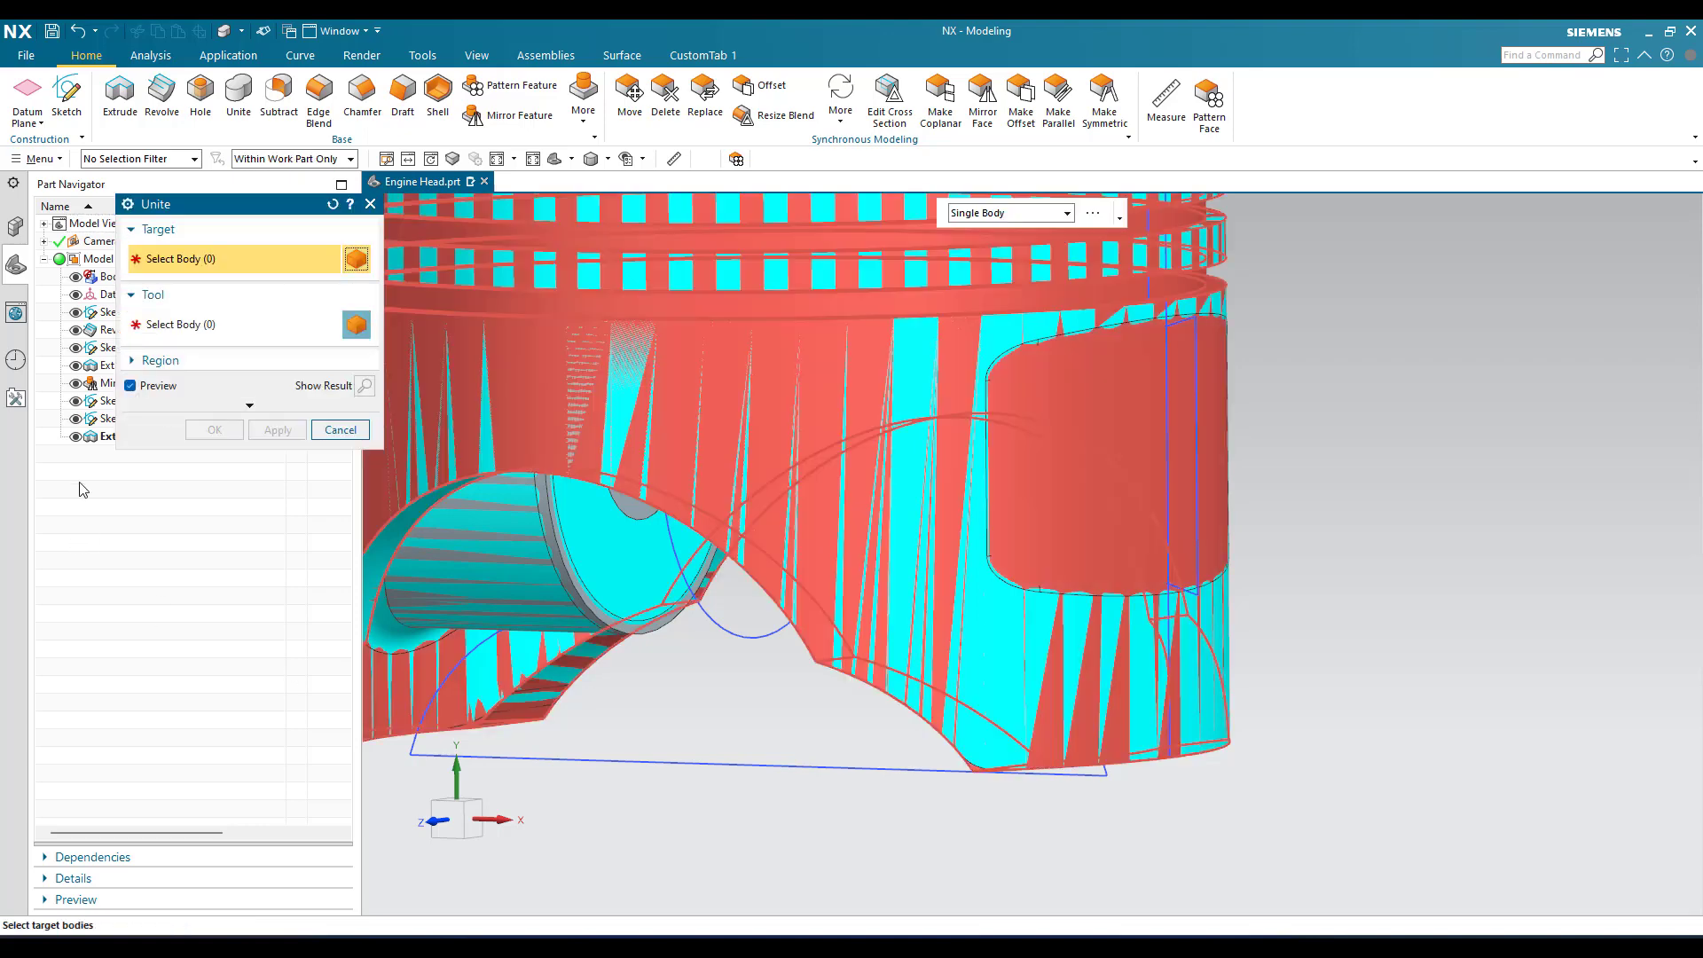
pyautogui.click(97, 435)
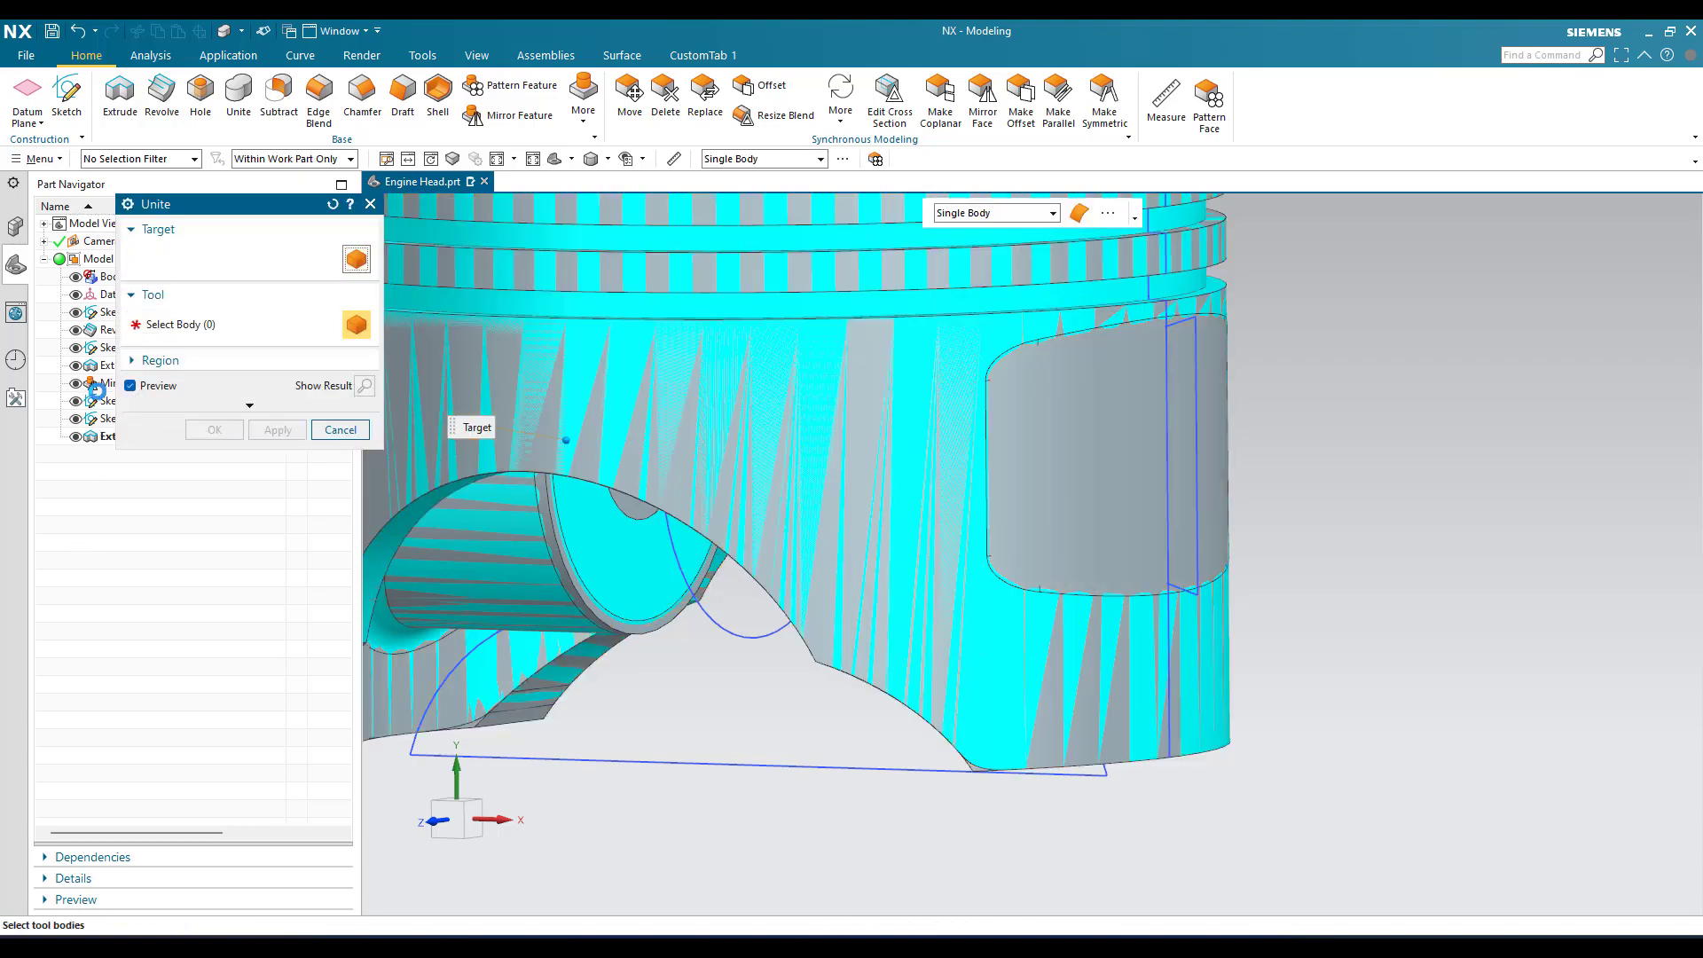
pyautogui.click(763, 682)
pyautogui.moveTo(851, 625); pyautogui.dragTo(899, 619, button='middle')
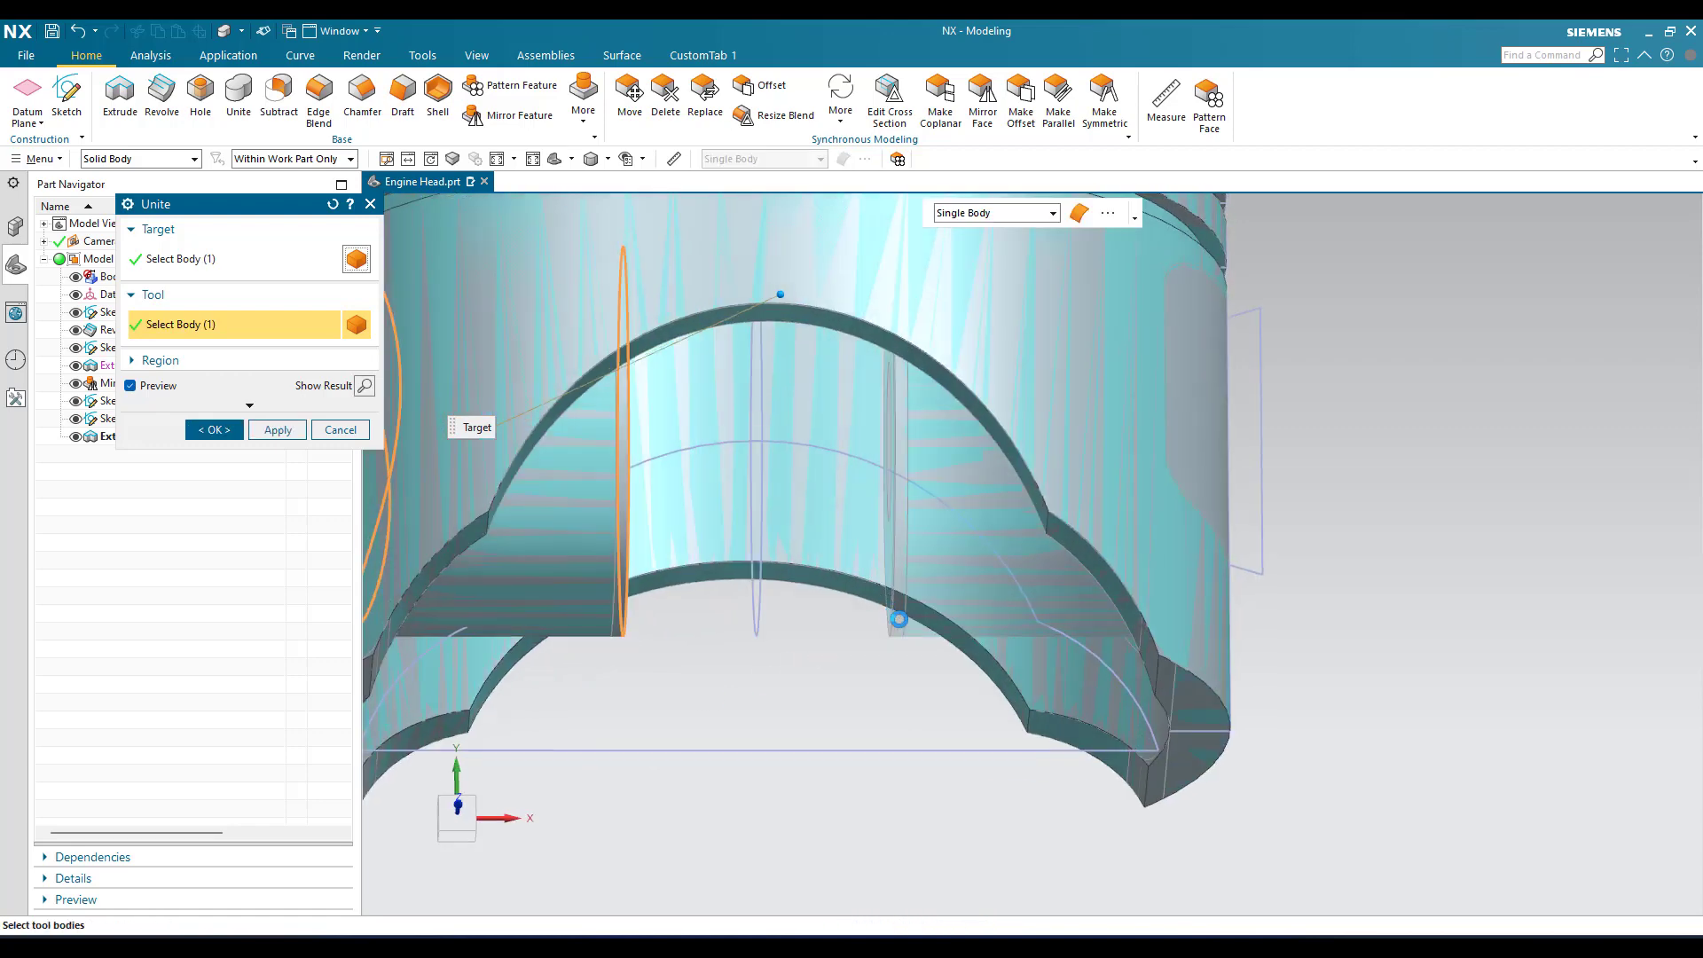
pyautogui.scroll(-1, 813, 709)
pyautogui.click(228, 431)
pyautogui.moveTo(787, 646)
pyautogui.mouseDown(button='middle')
pyautogui.moveTo(753, 688)
pyautogui.moveTo(769, 657)
pyautogui.mouseUp(button='middle')
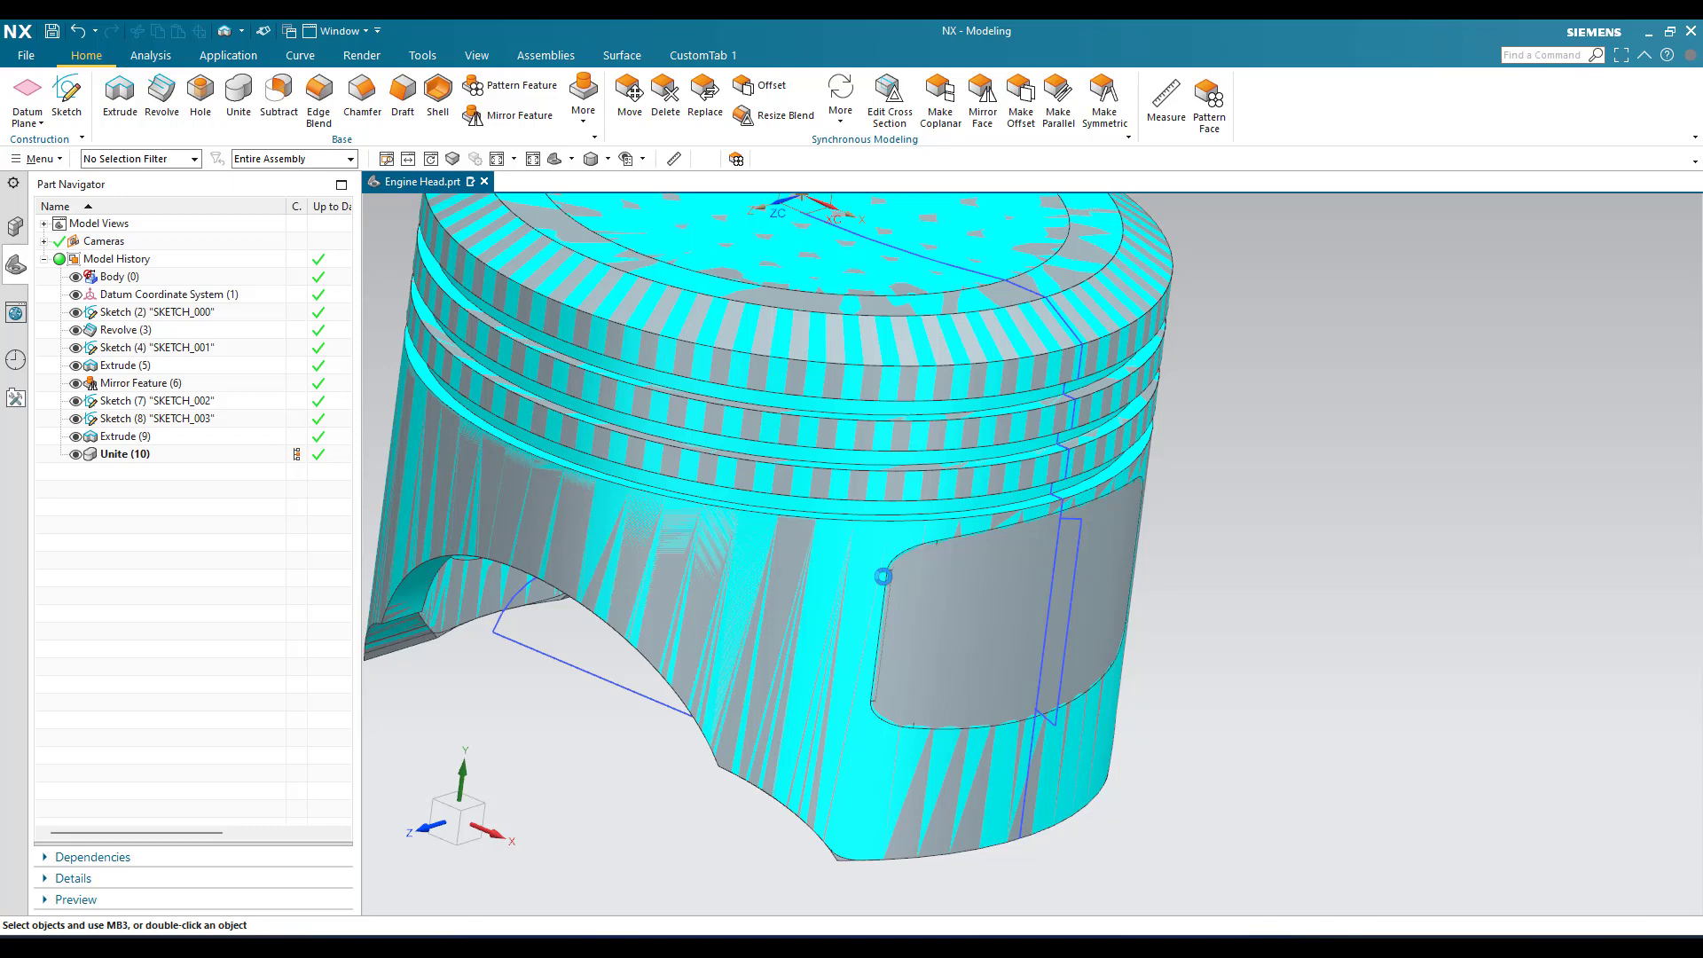
# - Cut the side window loop 100 mm symmetrically through the united piston body
pyautogui.press('x')
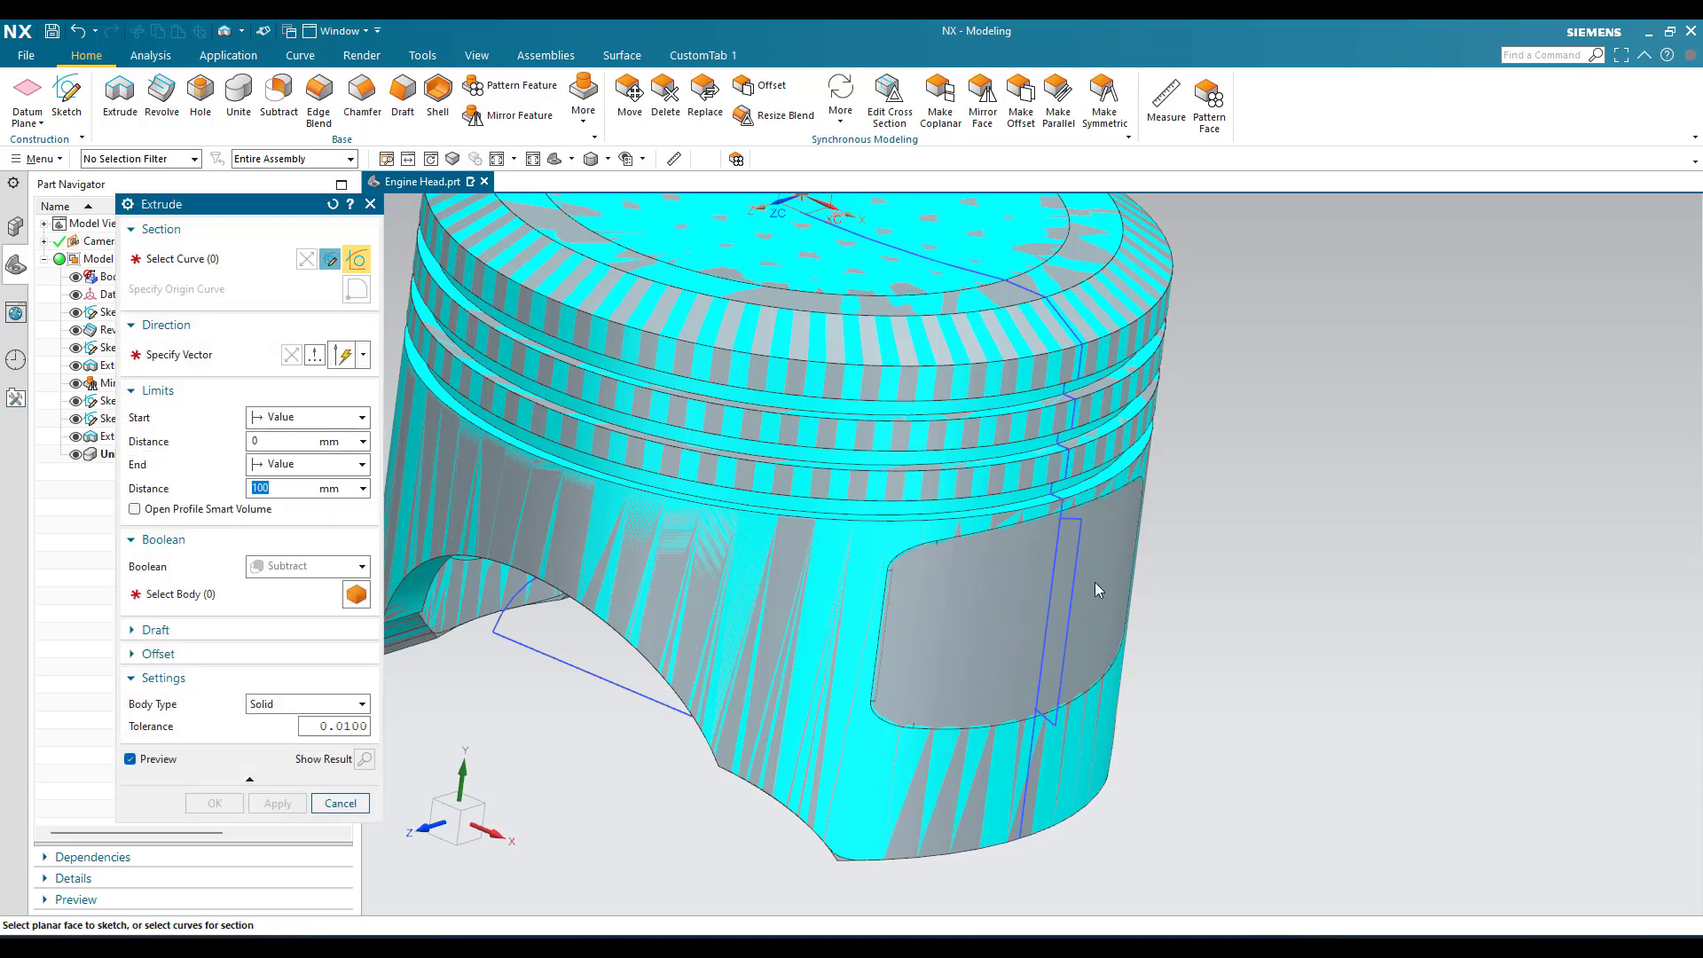
pyautogui.click(1067, 599)
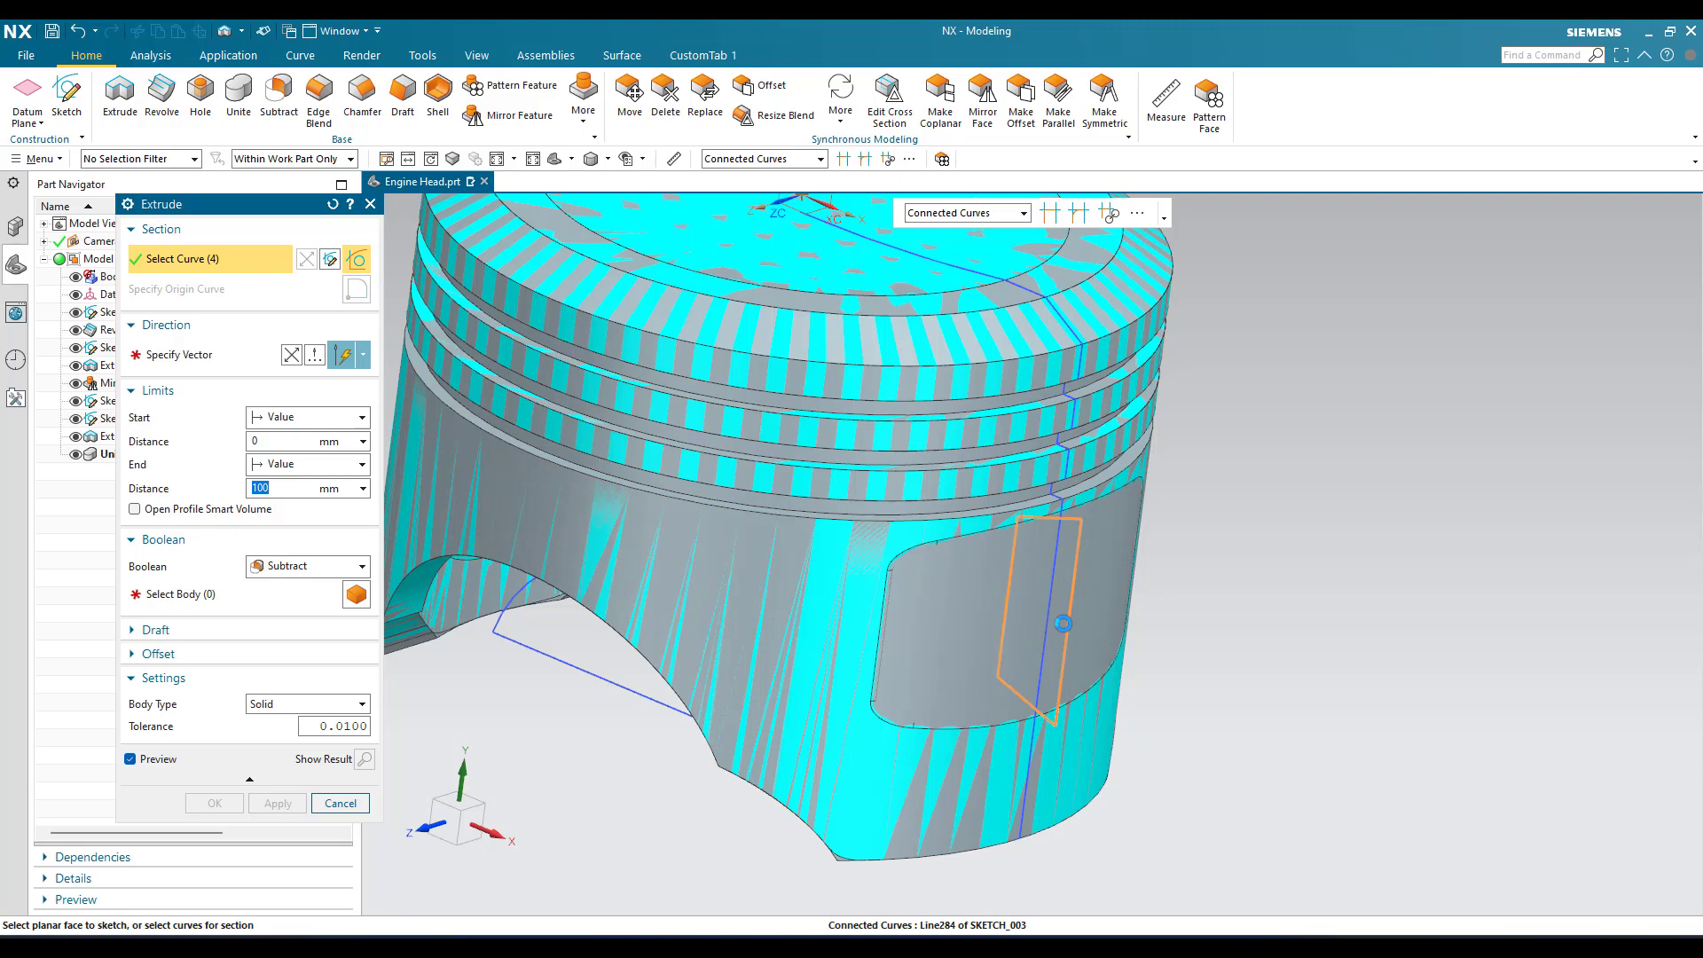
pyautogui.click(310, 417)
pyautogui.click(284, 451)
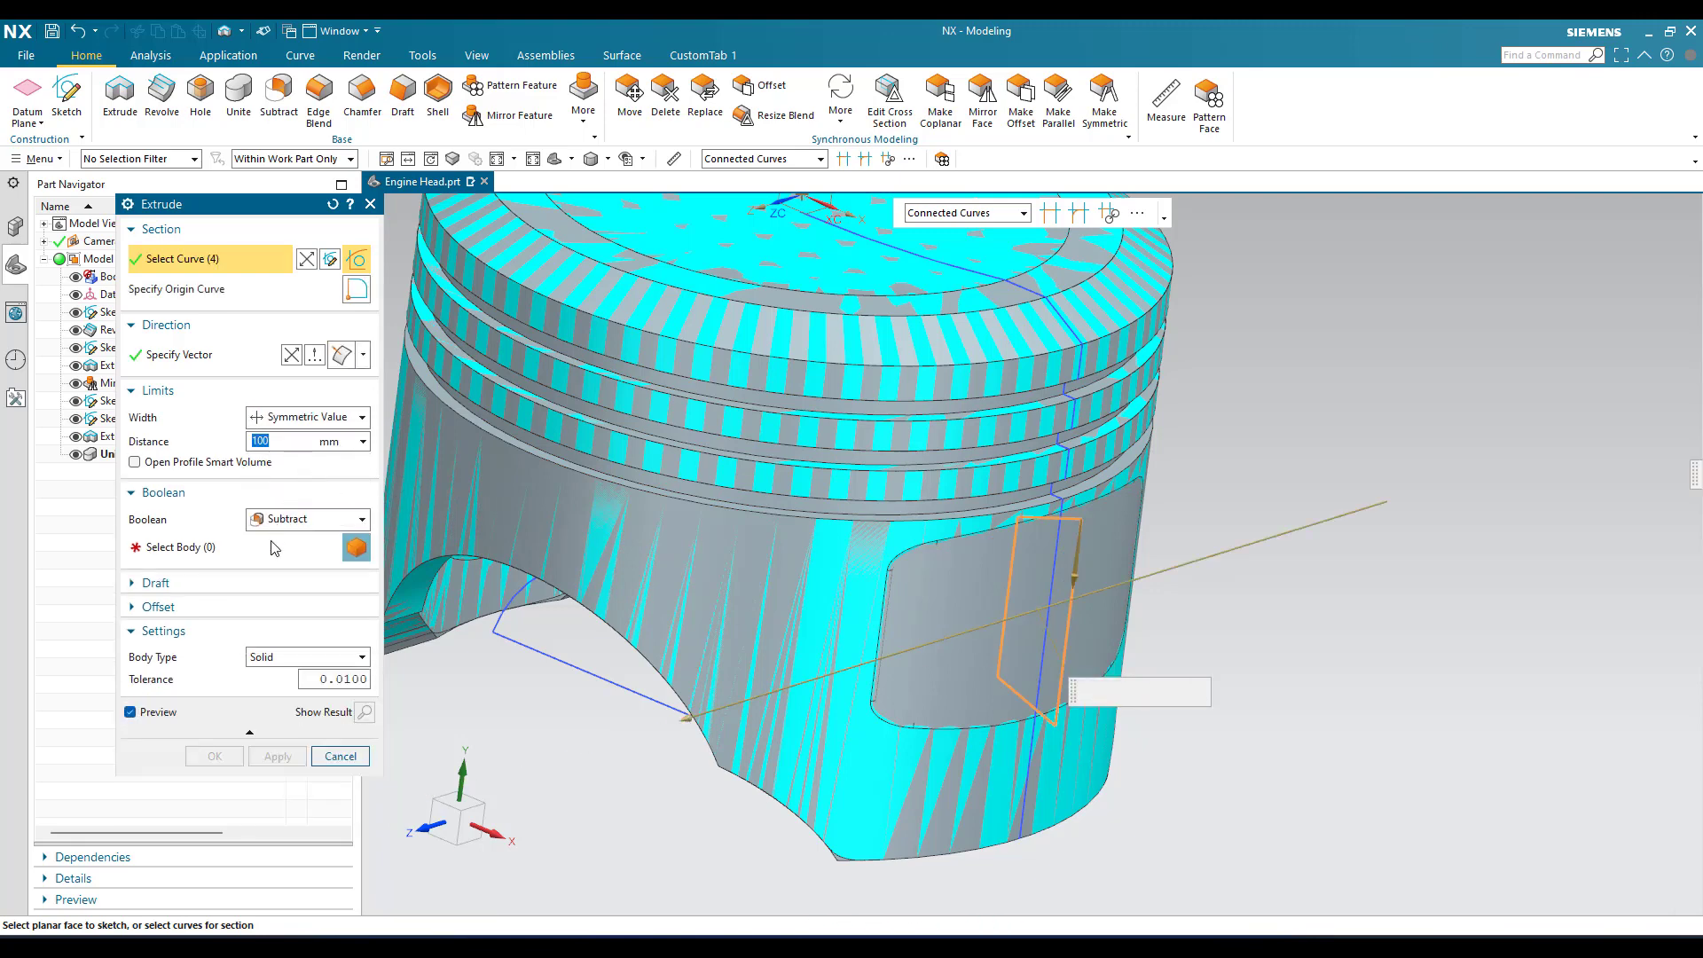
pyautogui.click(274, 547)
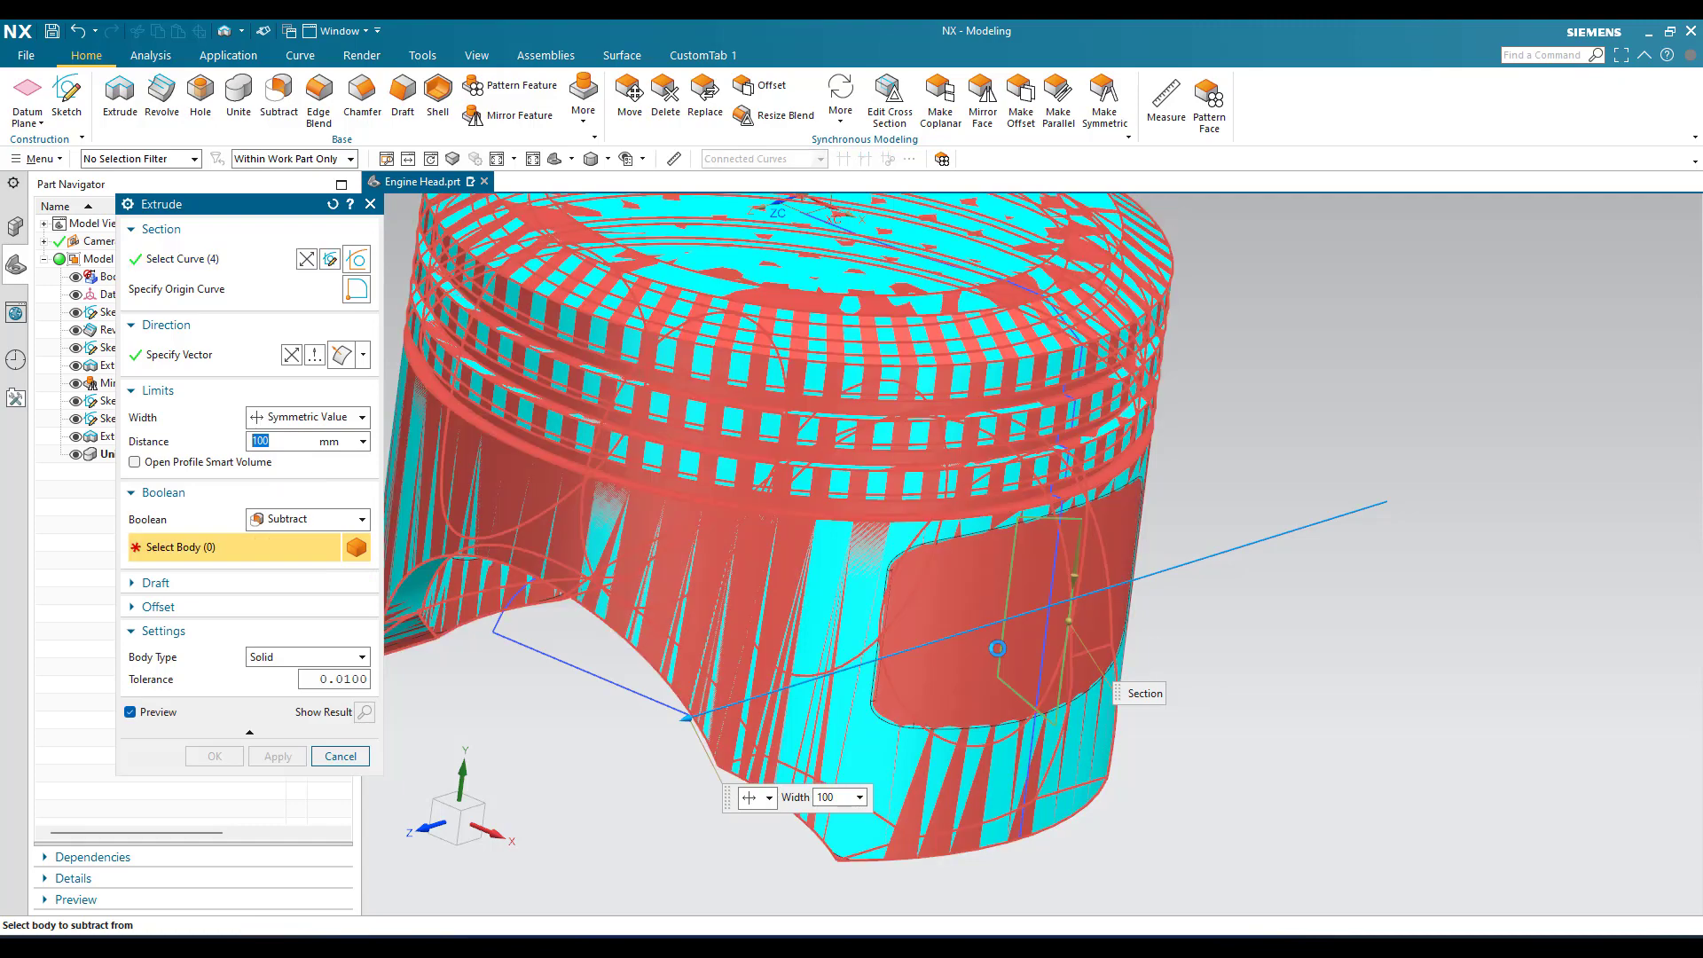
pyautogui.click(215, 756)
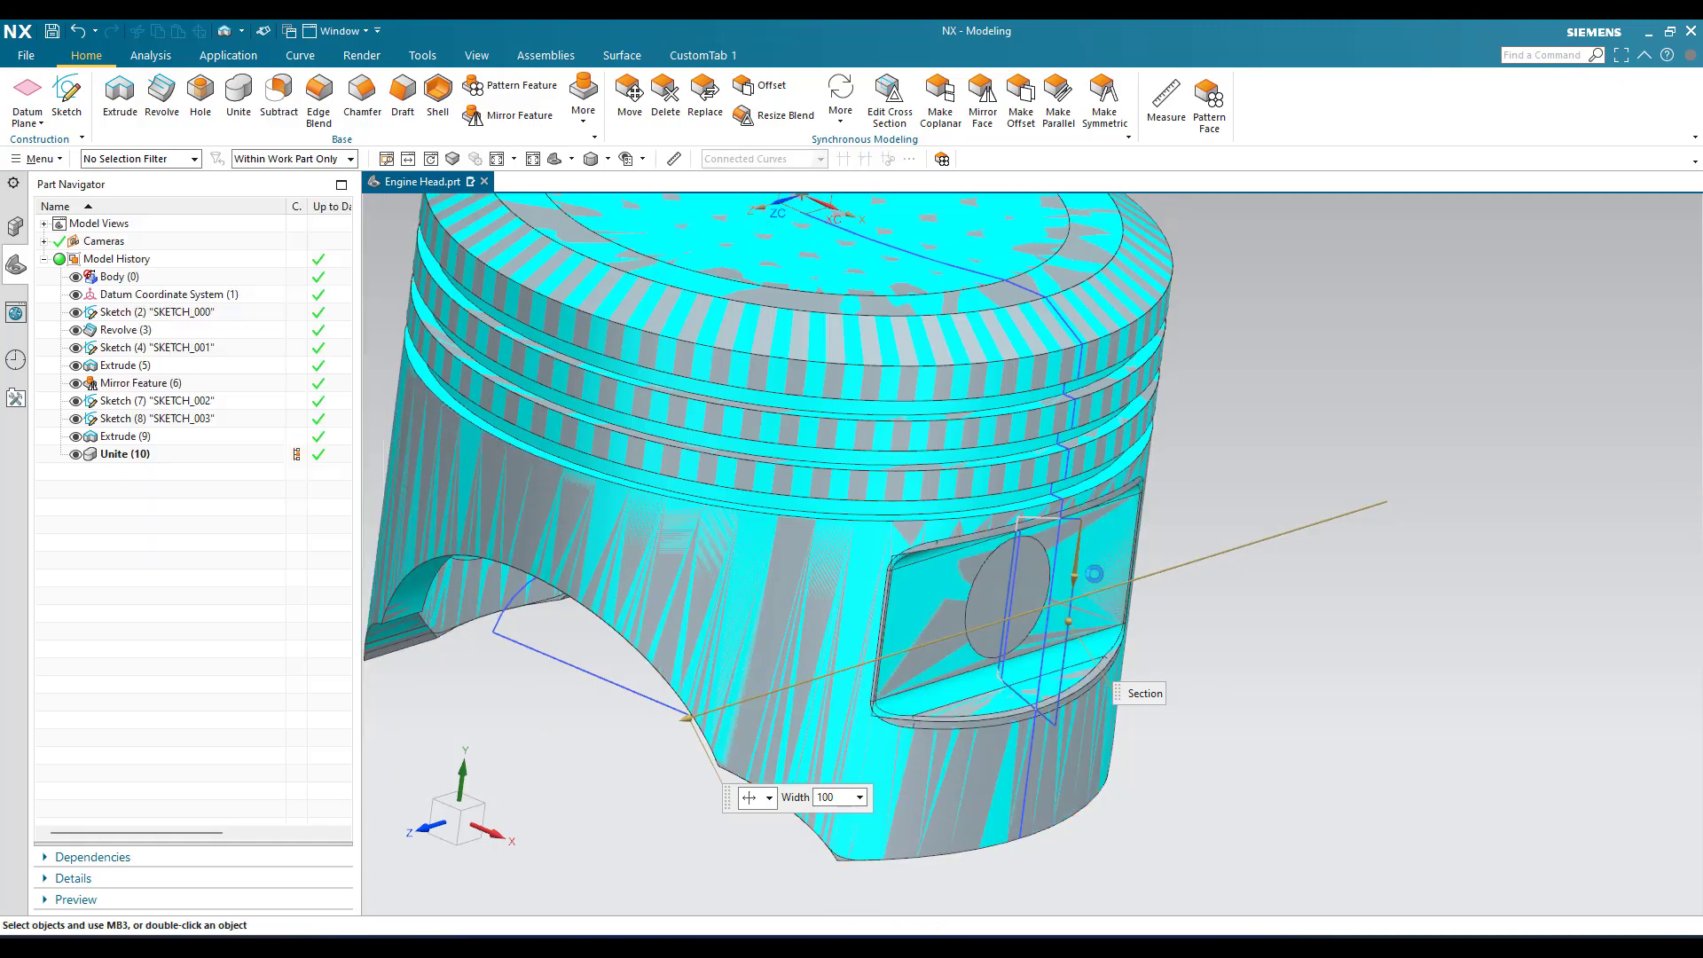
# - Select the Extrude (11) window cut for mirroring
pyautogui.moveTo(1005, 618); pyautogui.dragTo(506, 516, button='middle')
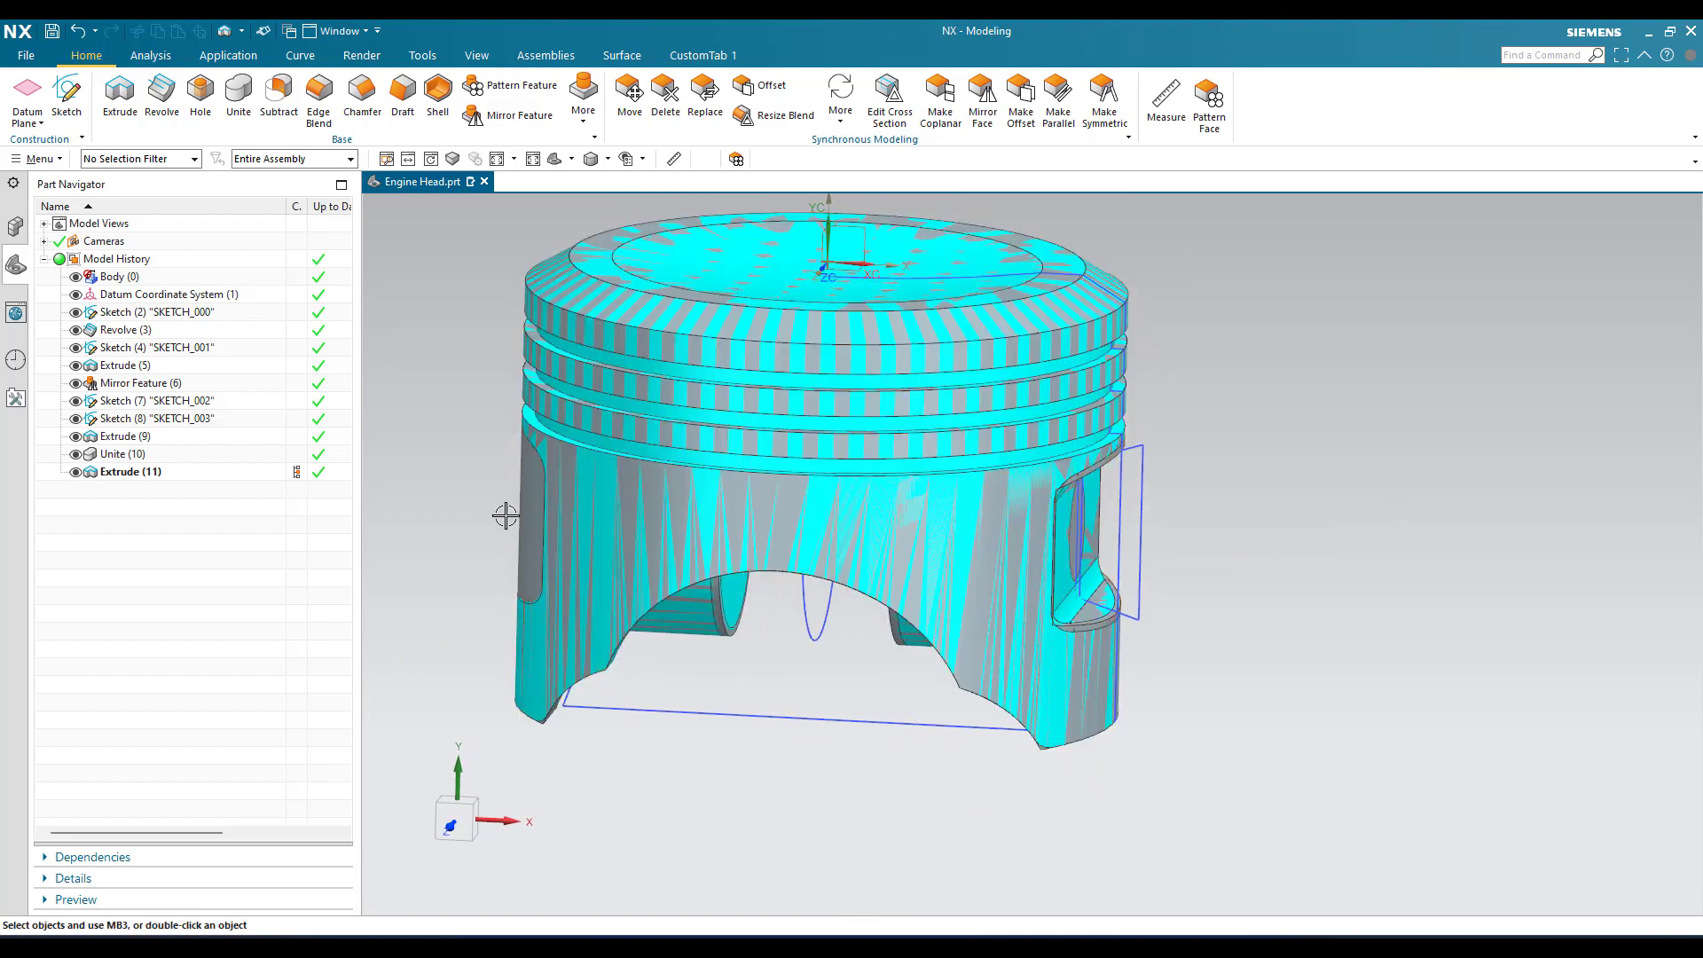
pyautogui.click(111, 473)
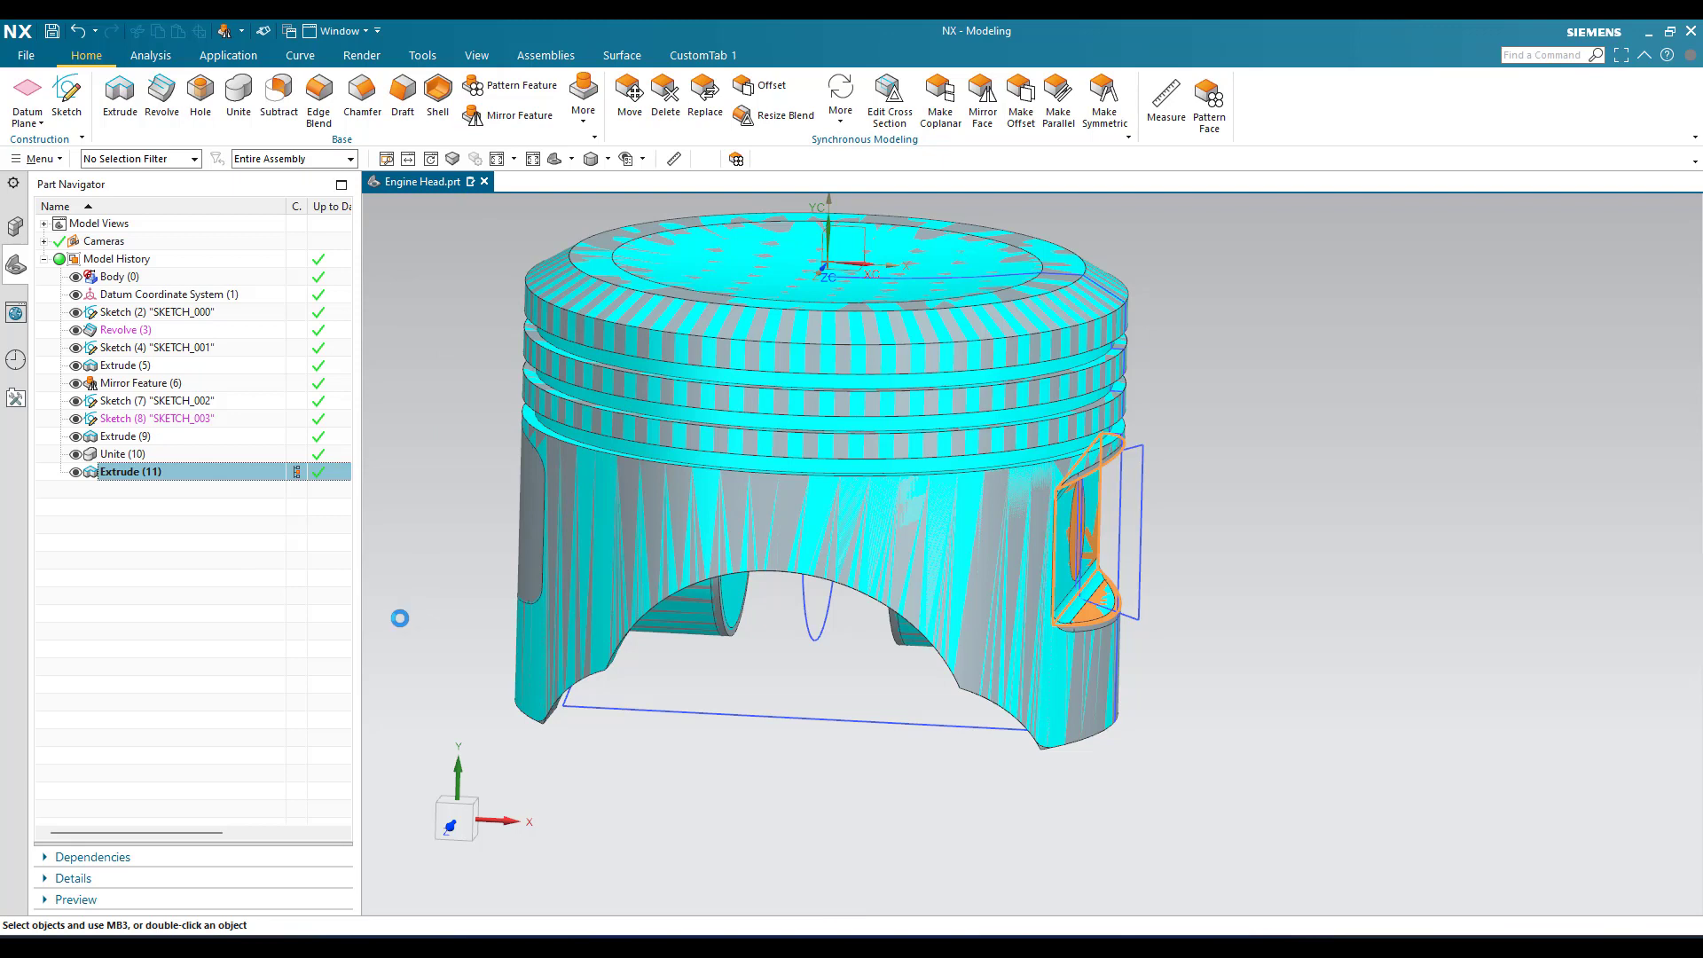
pyautogui.click(266, 351)
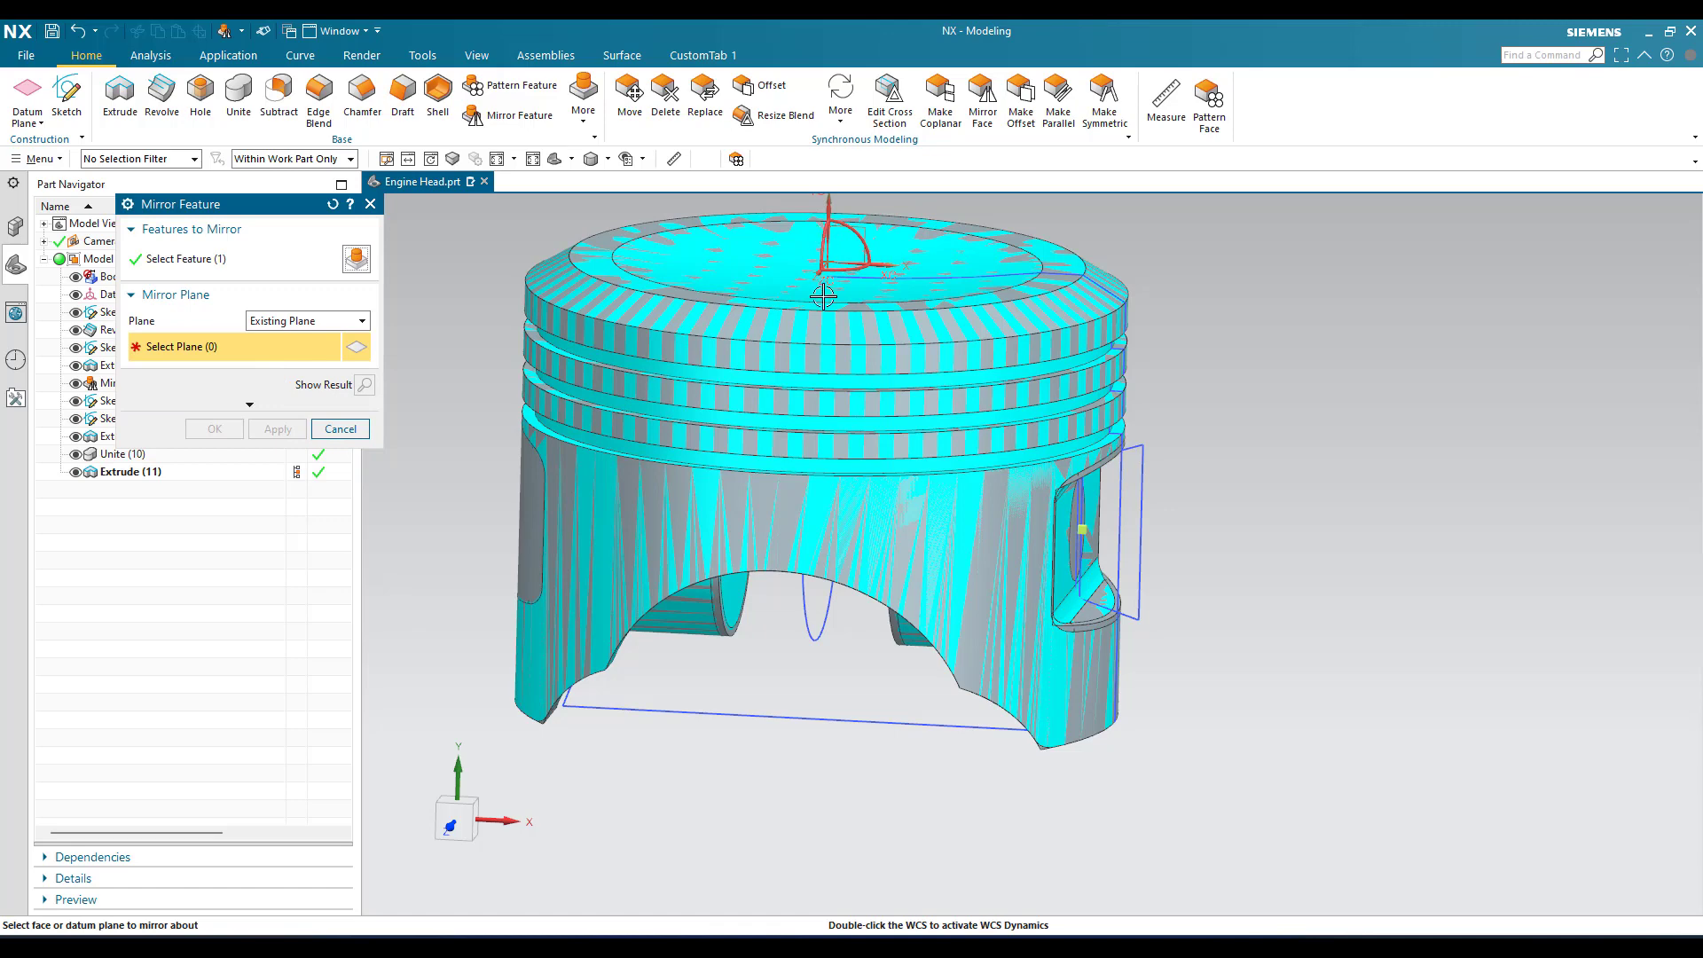
# - Mirror Extrude (11) across the YZ datum plane and inspect the matching opposite opening
pyautogui.moveTo(821, 266); pyautogui.dragTo(772, 241, button='middle')
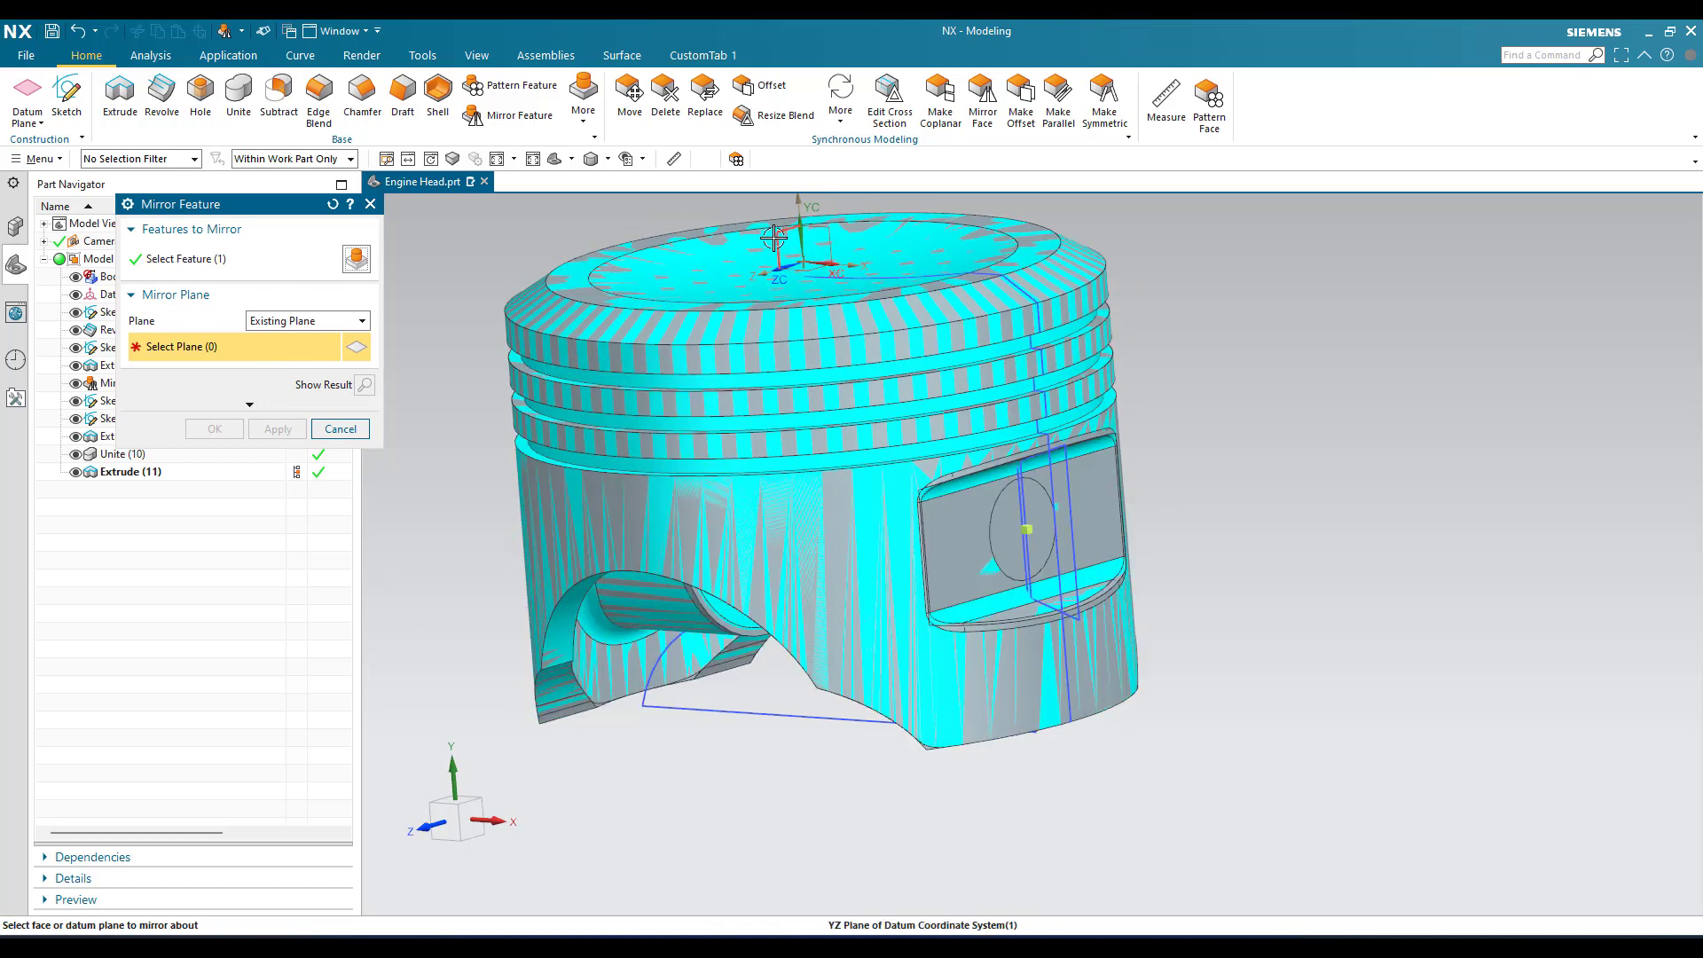
pyautogui.click(774, 238)
pyautogui.click(236, 433)
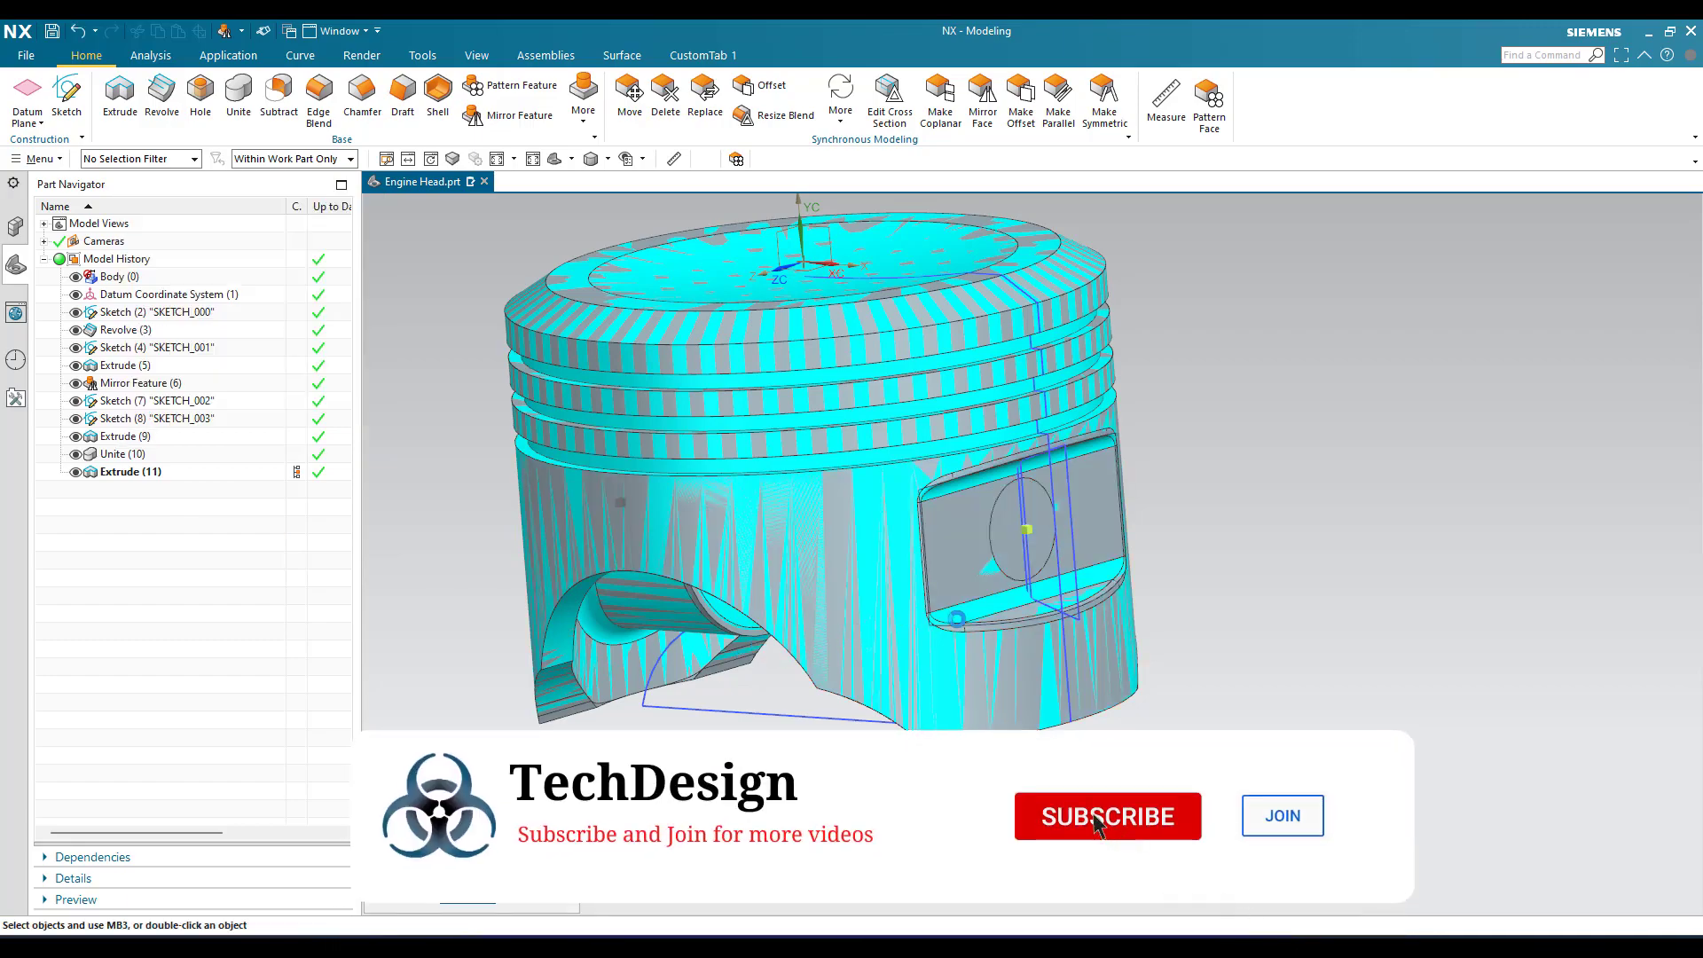
pyautogui.moveTo(989, 634); pyautogui.dragTo(930, 680, button='middle')
pyautogui.moveTo(1097, 704); pyautogui.dragTo(1020, 570, button='middle')
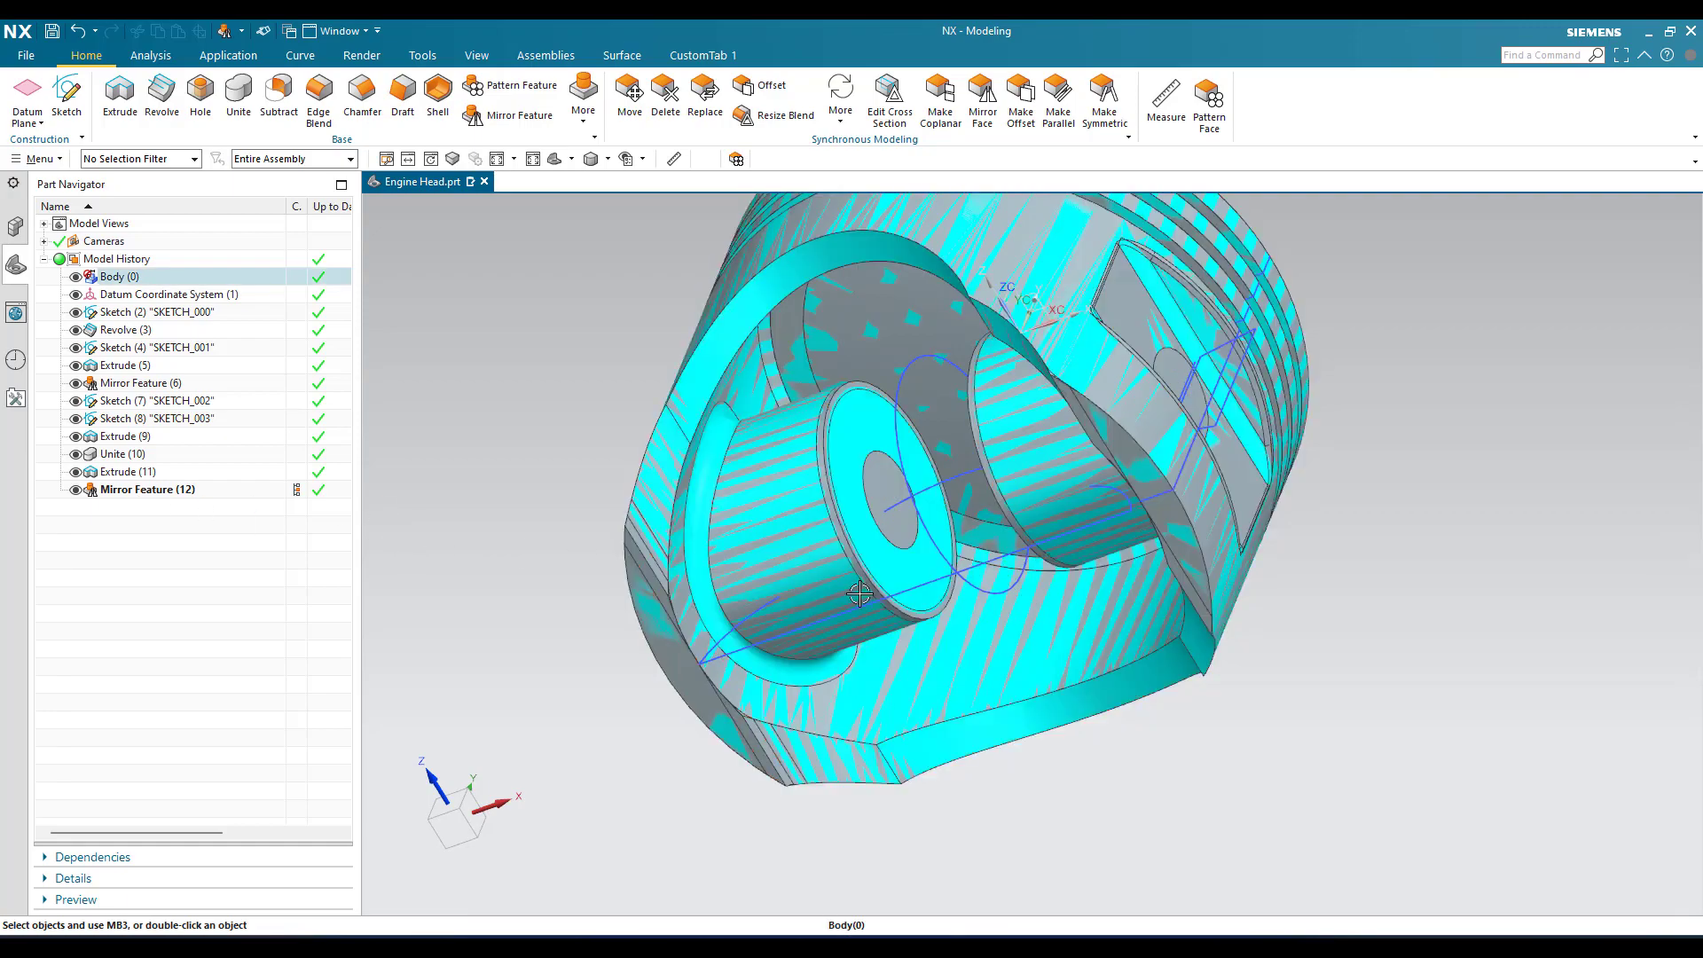
pyautogui.scroll(5, 905, 524)
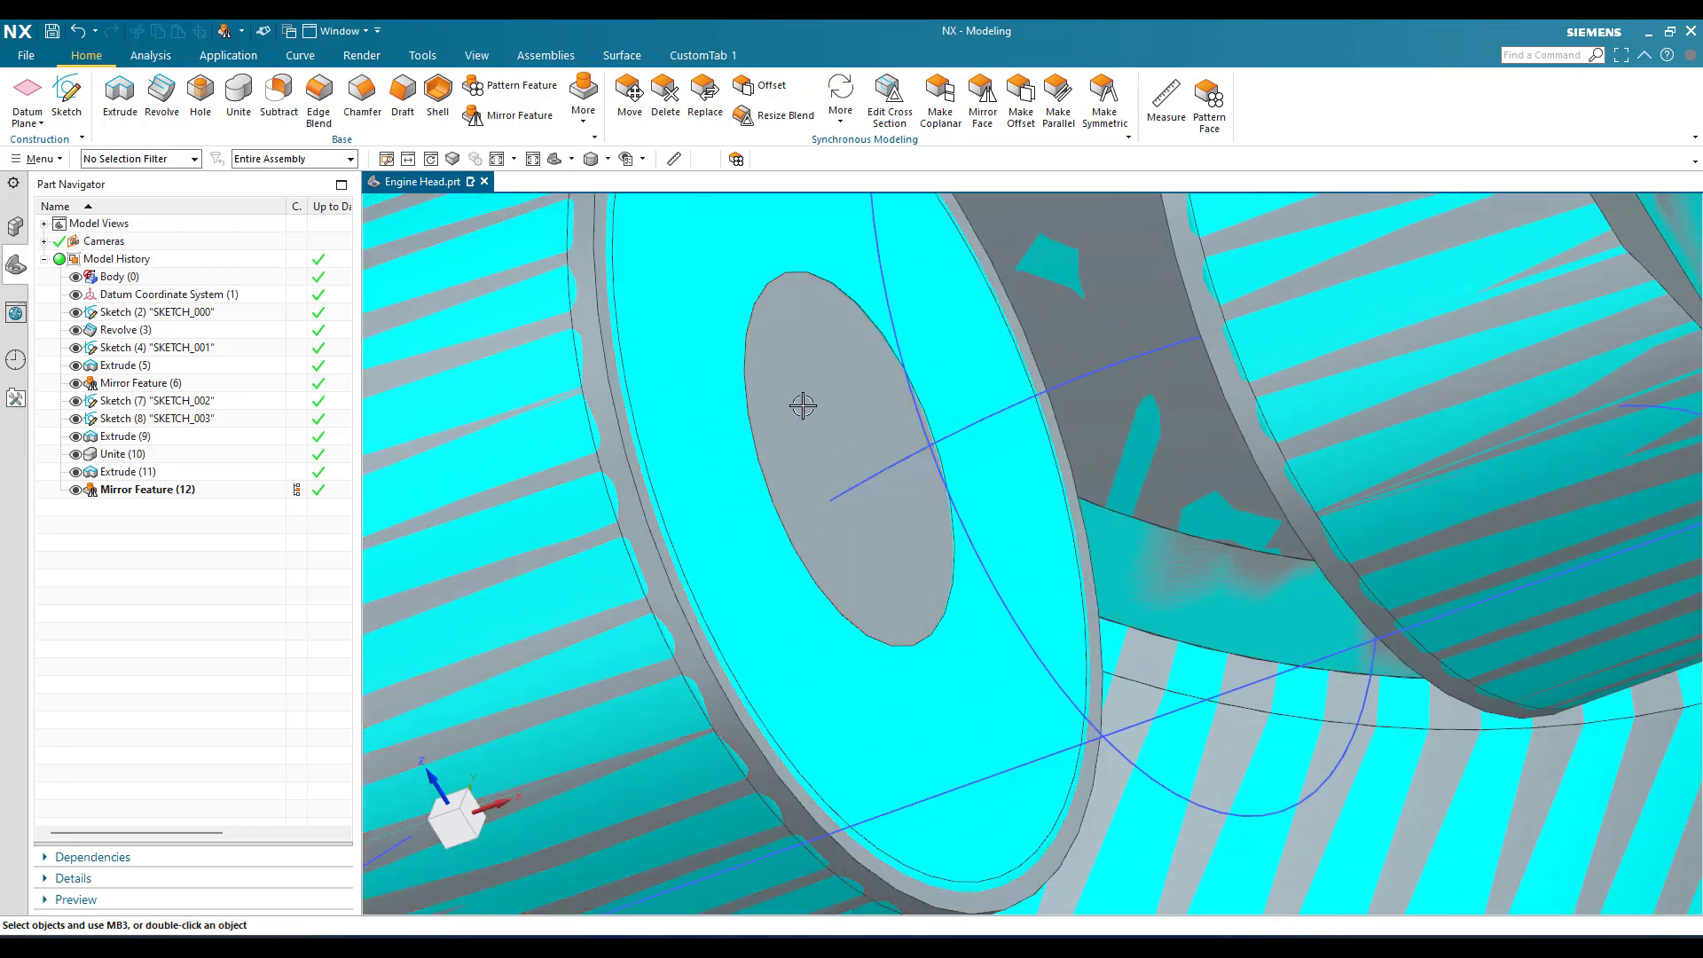
pyautogui.scroll(-5, 803, 406)
pyautogui.click(67, 93)
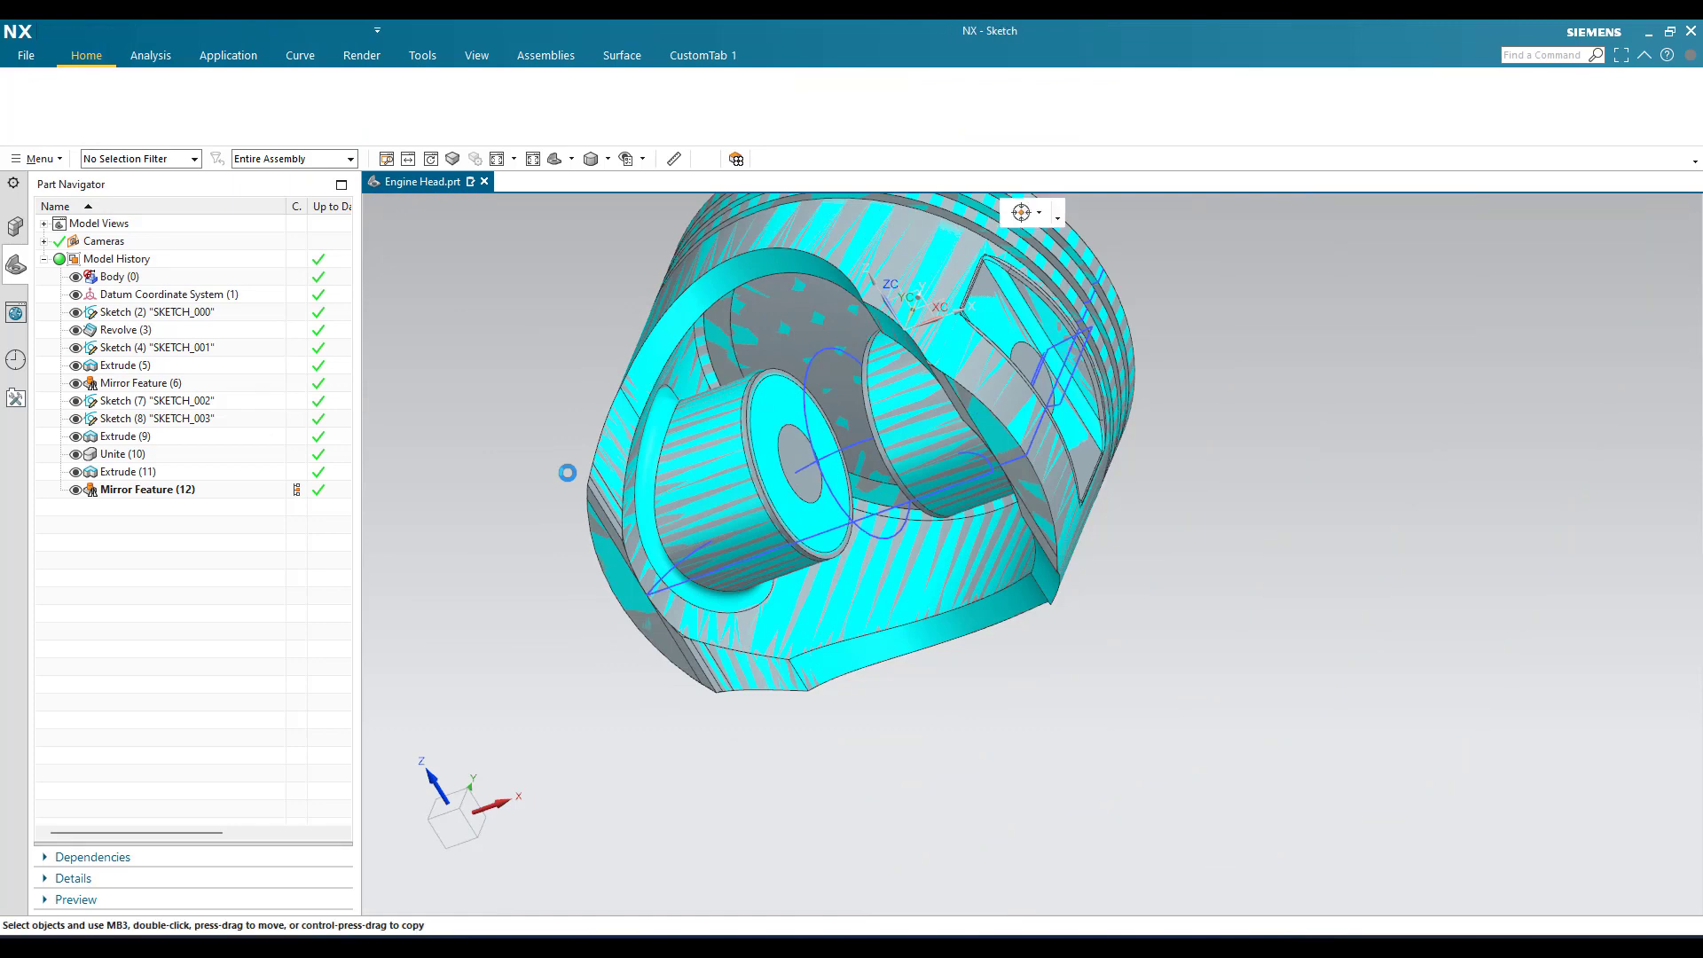
# - Create a new sketch placed on the piston's YZ plane
pyautogui.moveTo(570, 574); pyautogui.dragTo(557, 610, button='middle')
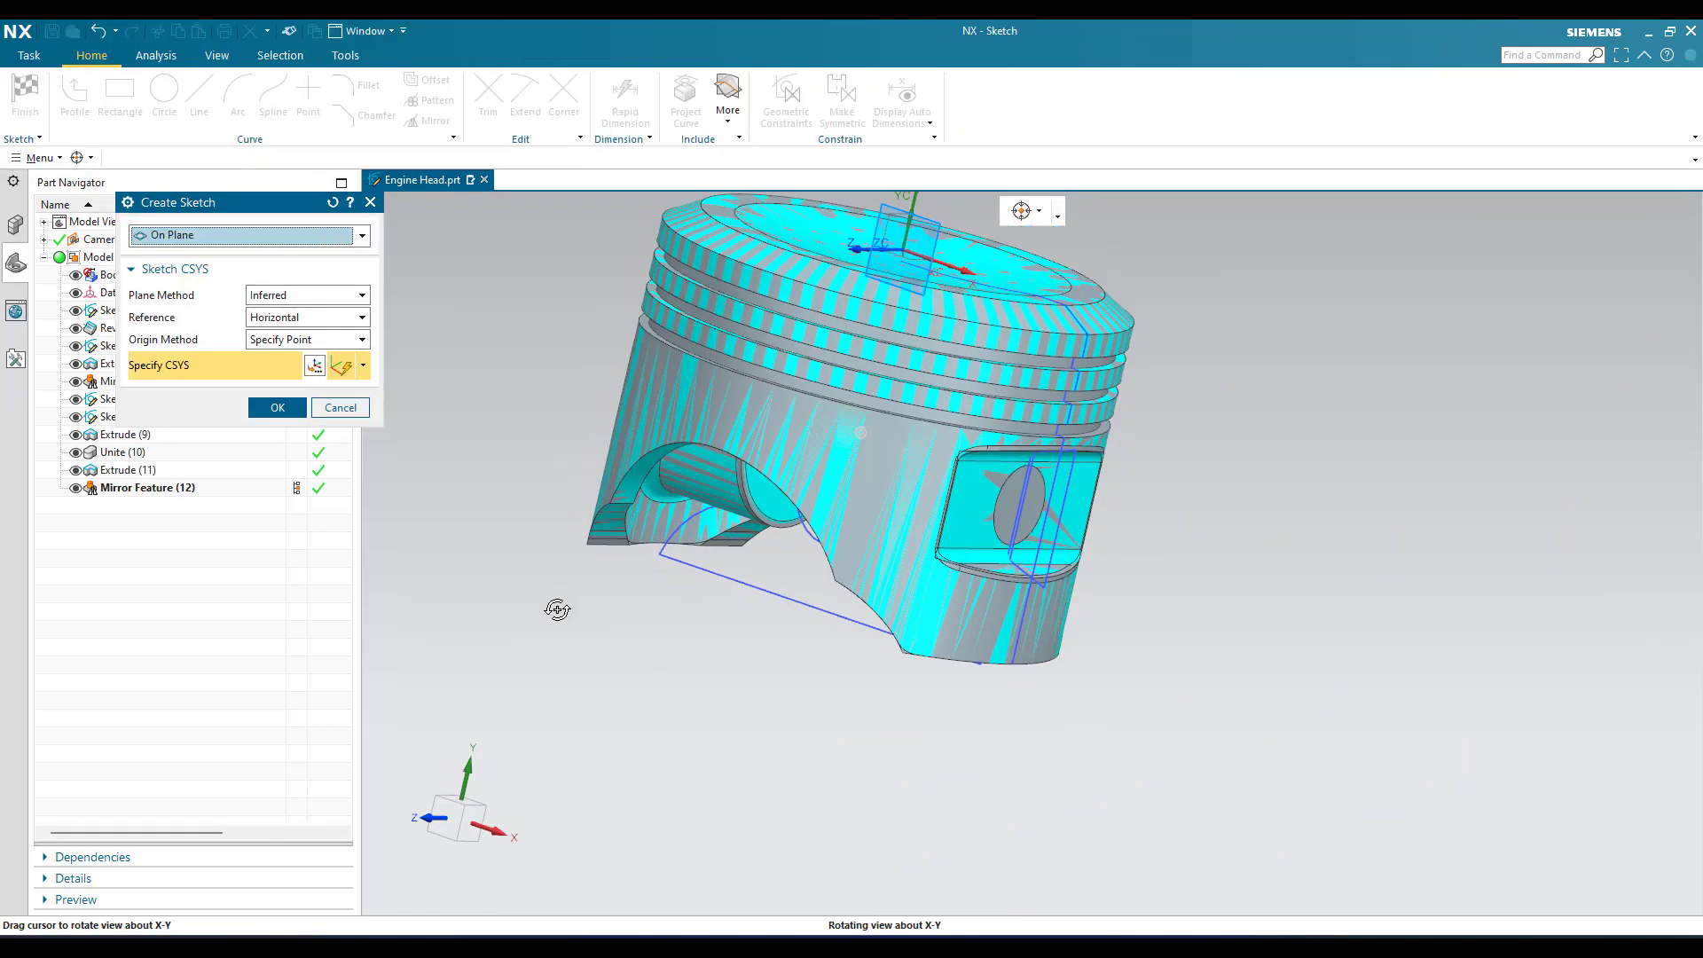
pyautogui.scroll(-3, 592, 600)
pyautogui.scroll(5, 764, 463)
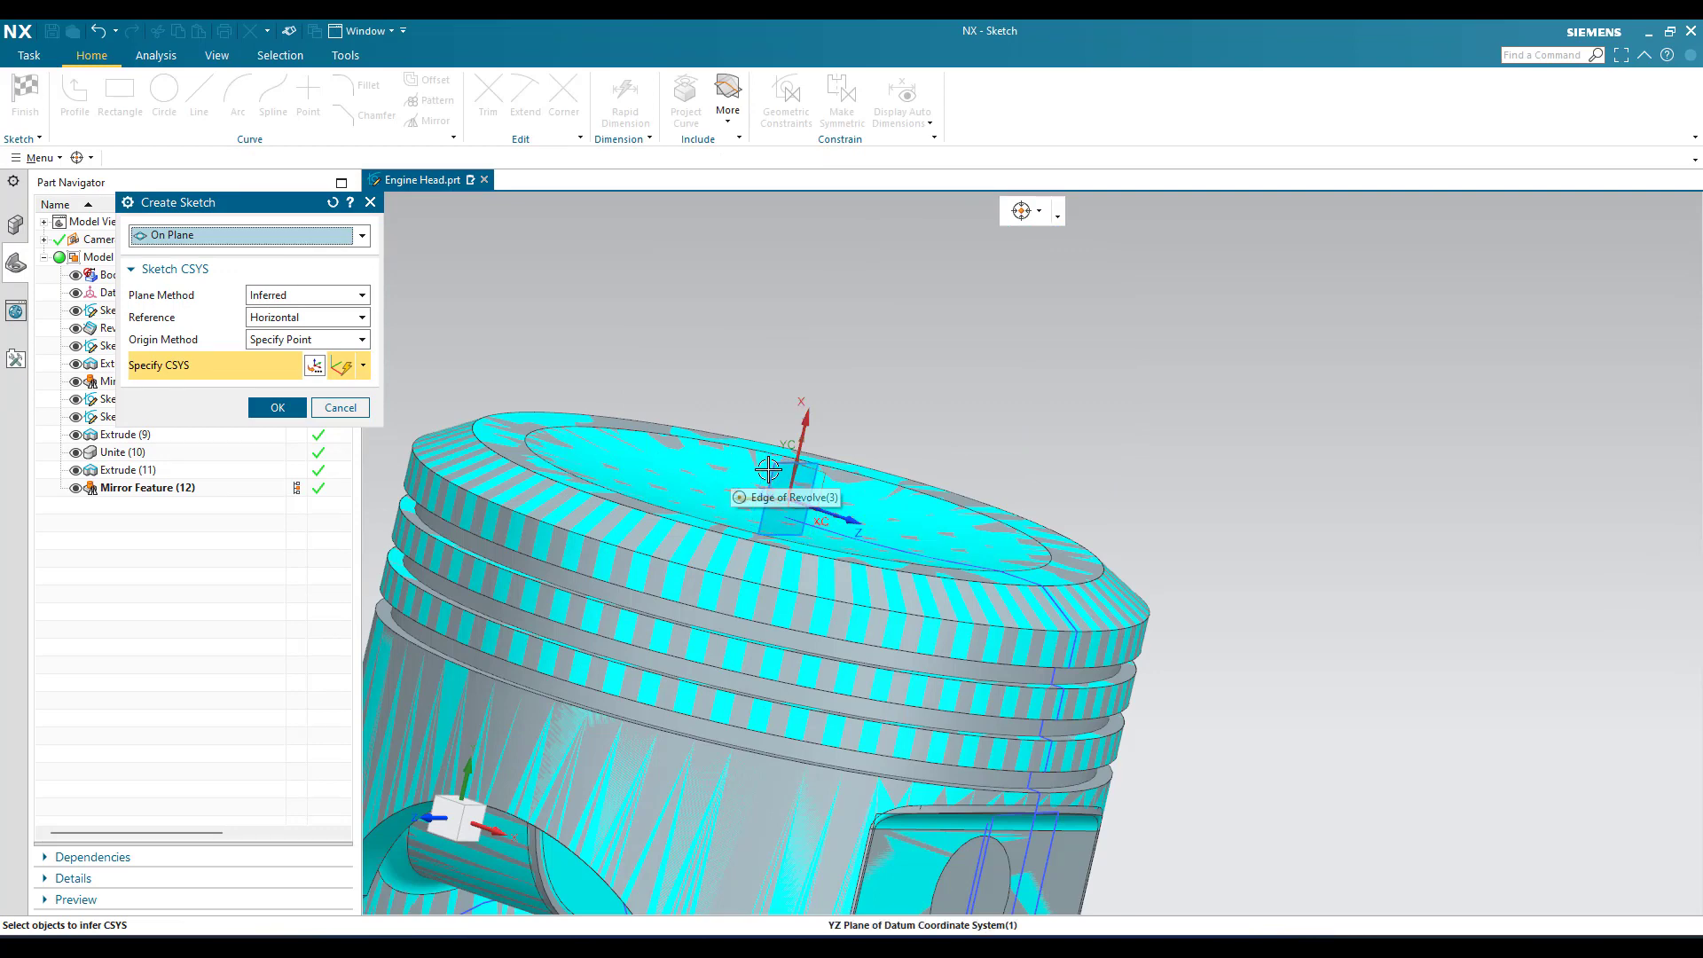
pyautogui.click(768, 470)
pyautogui.click(276, 406)
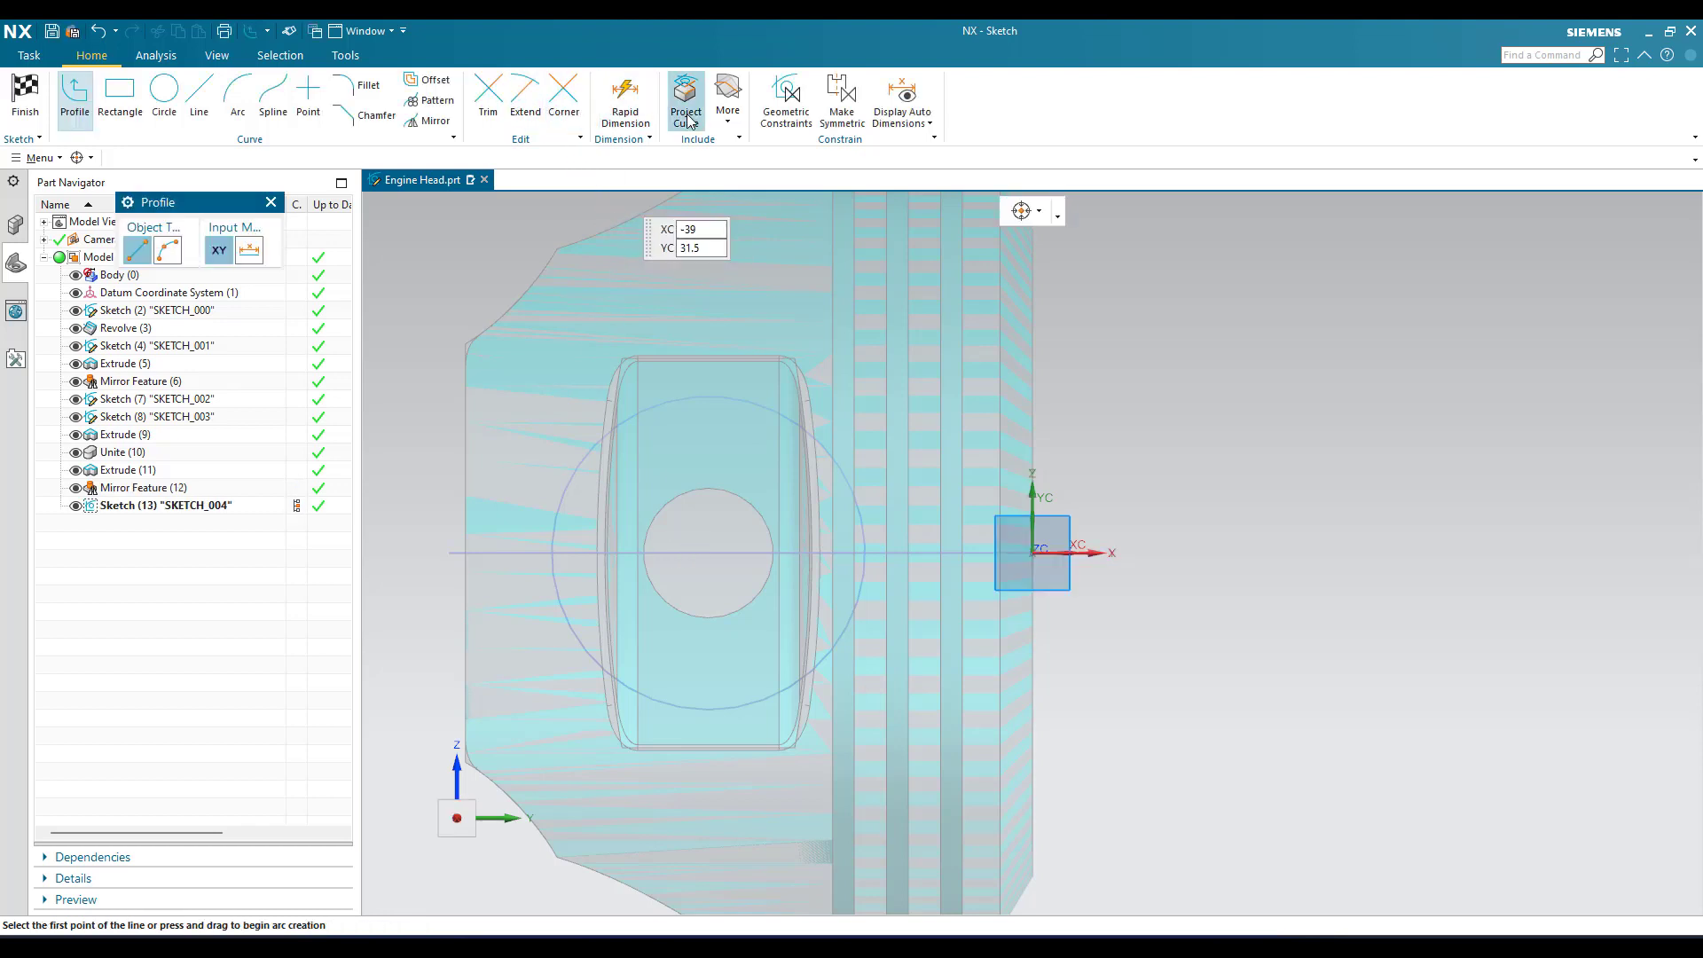
# - Project the pin-hole circle into SKETCH_004 and finish the sketch
pyautogui.click(710, 491)
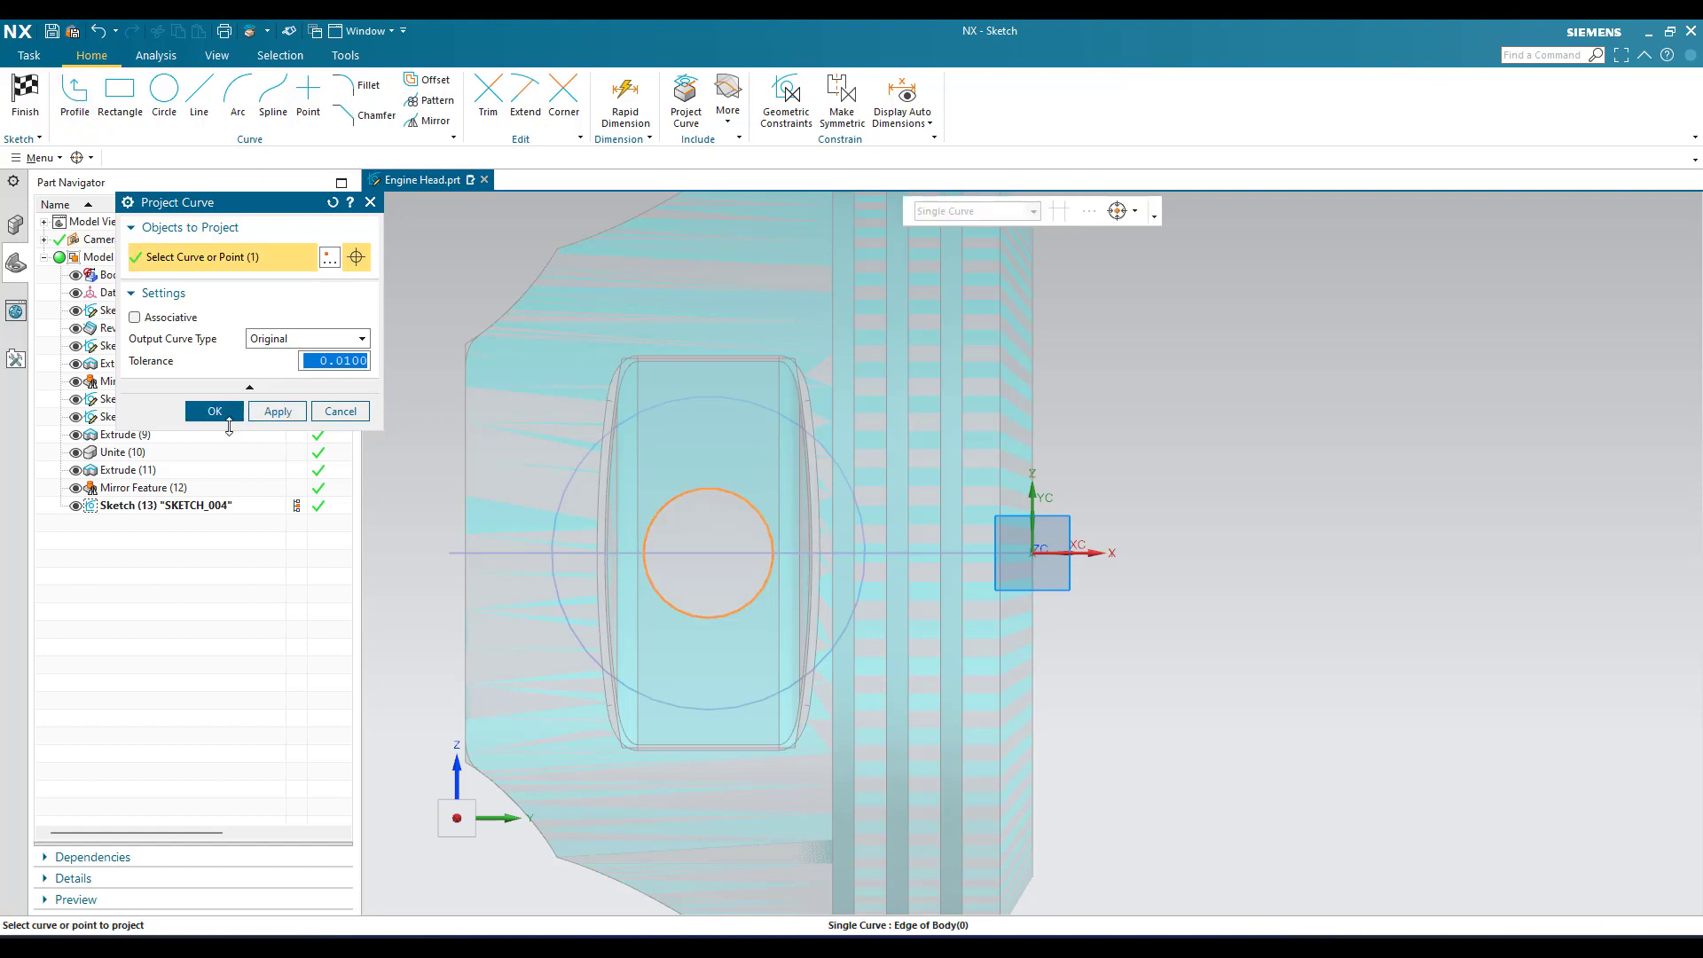
pyautogui.click(215, 411)
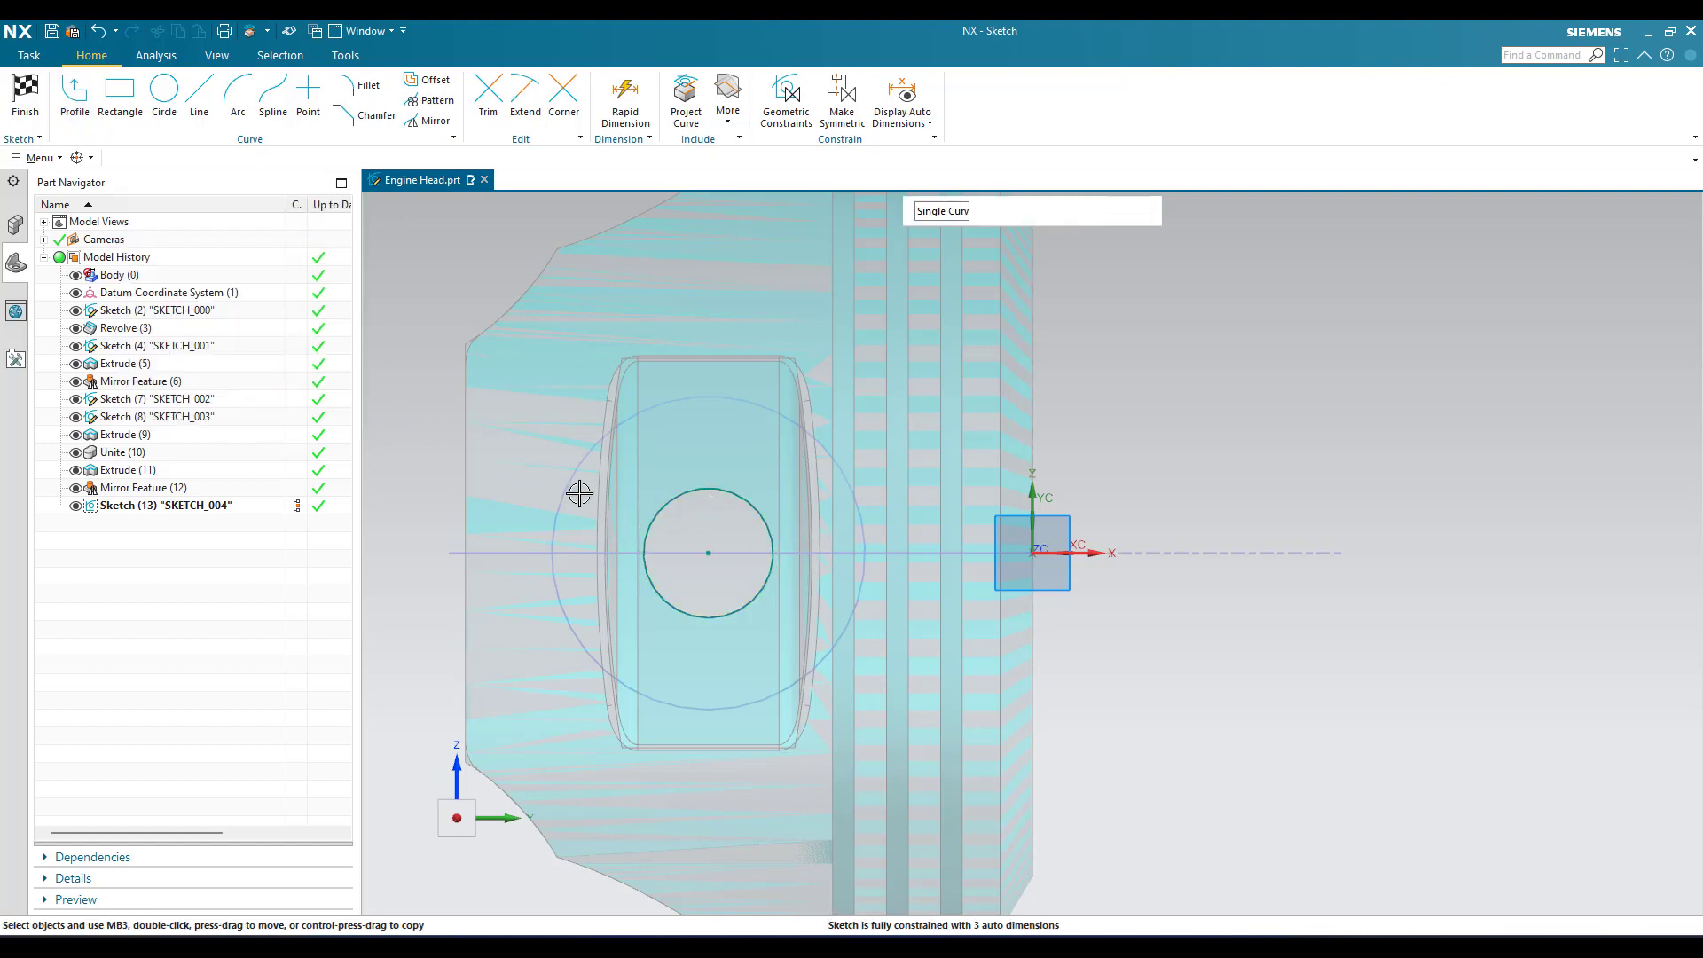
pyautogui.click(18, 110)
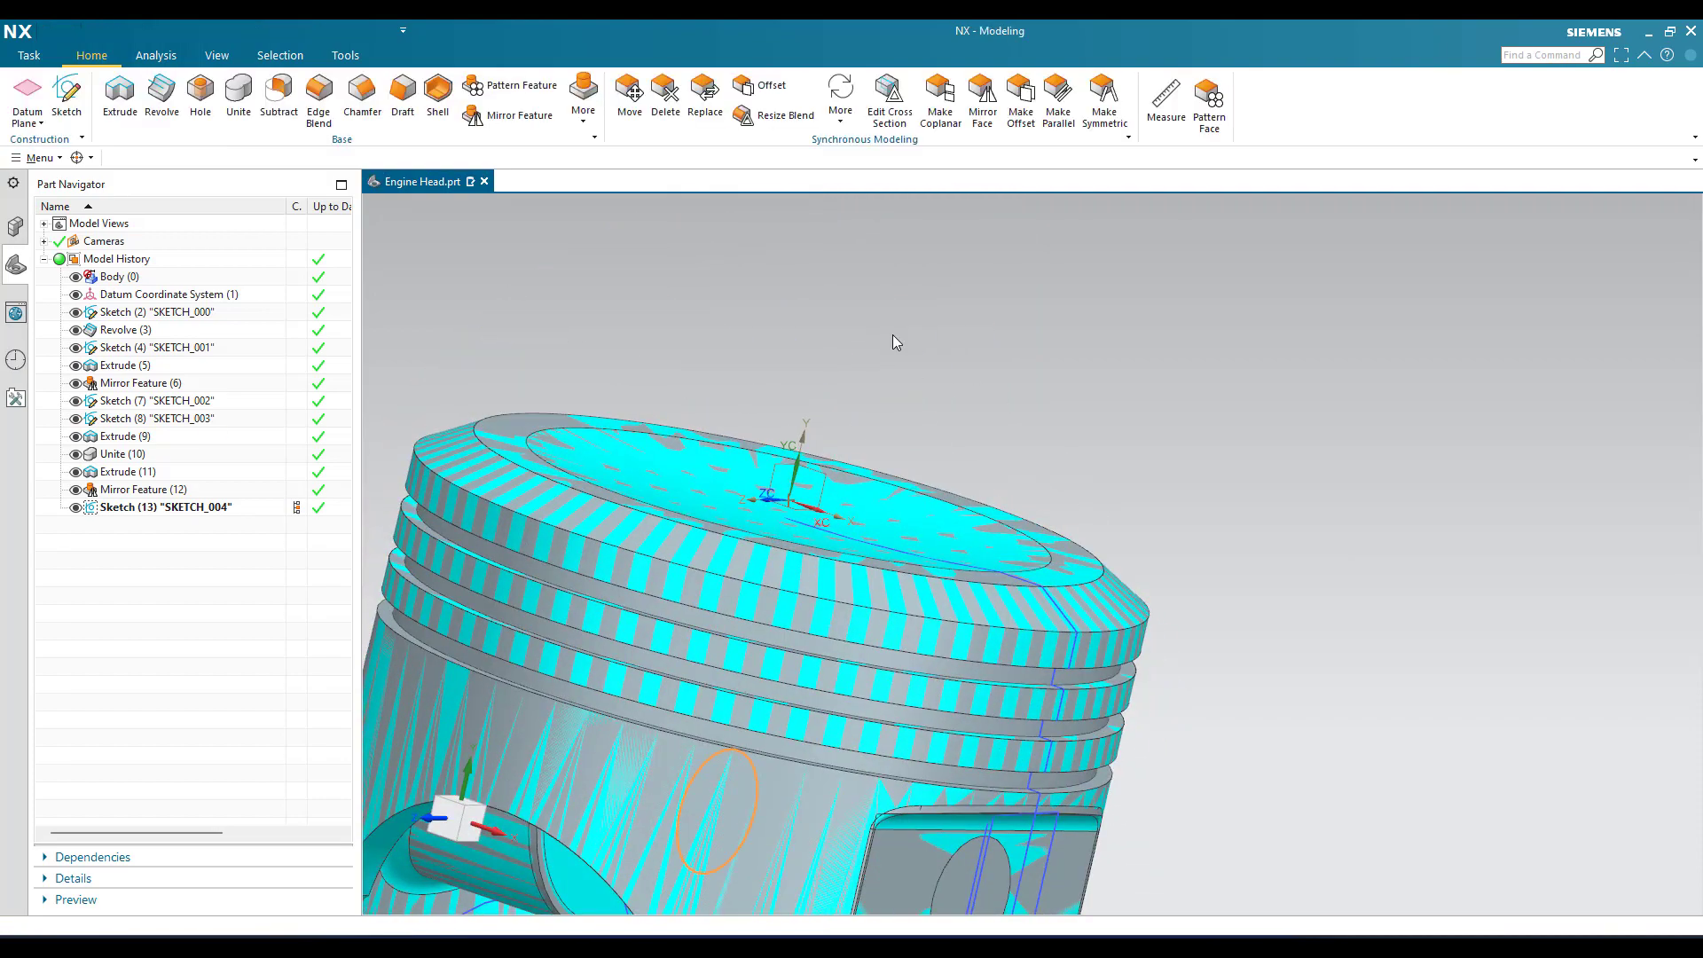
pyautogui.scroll(-4, 893, 335)
pyautogui.scroll(3, 795, 523)
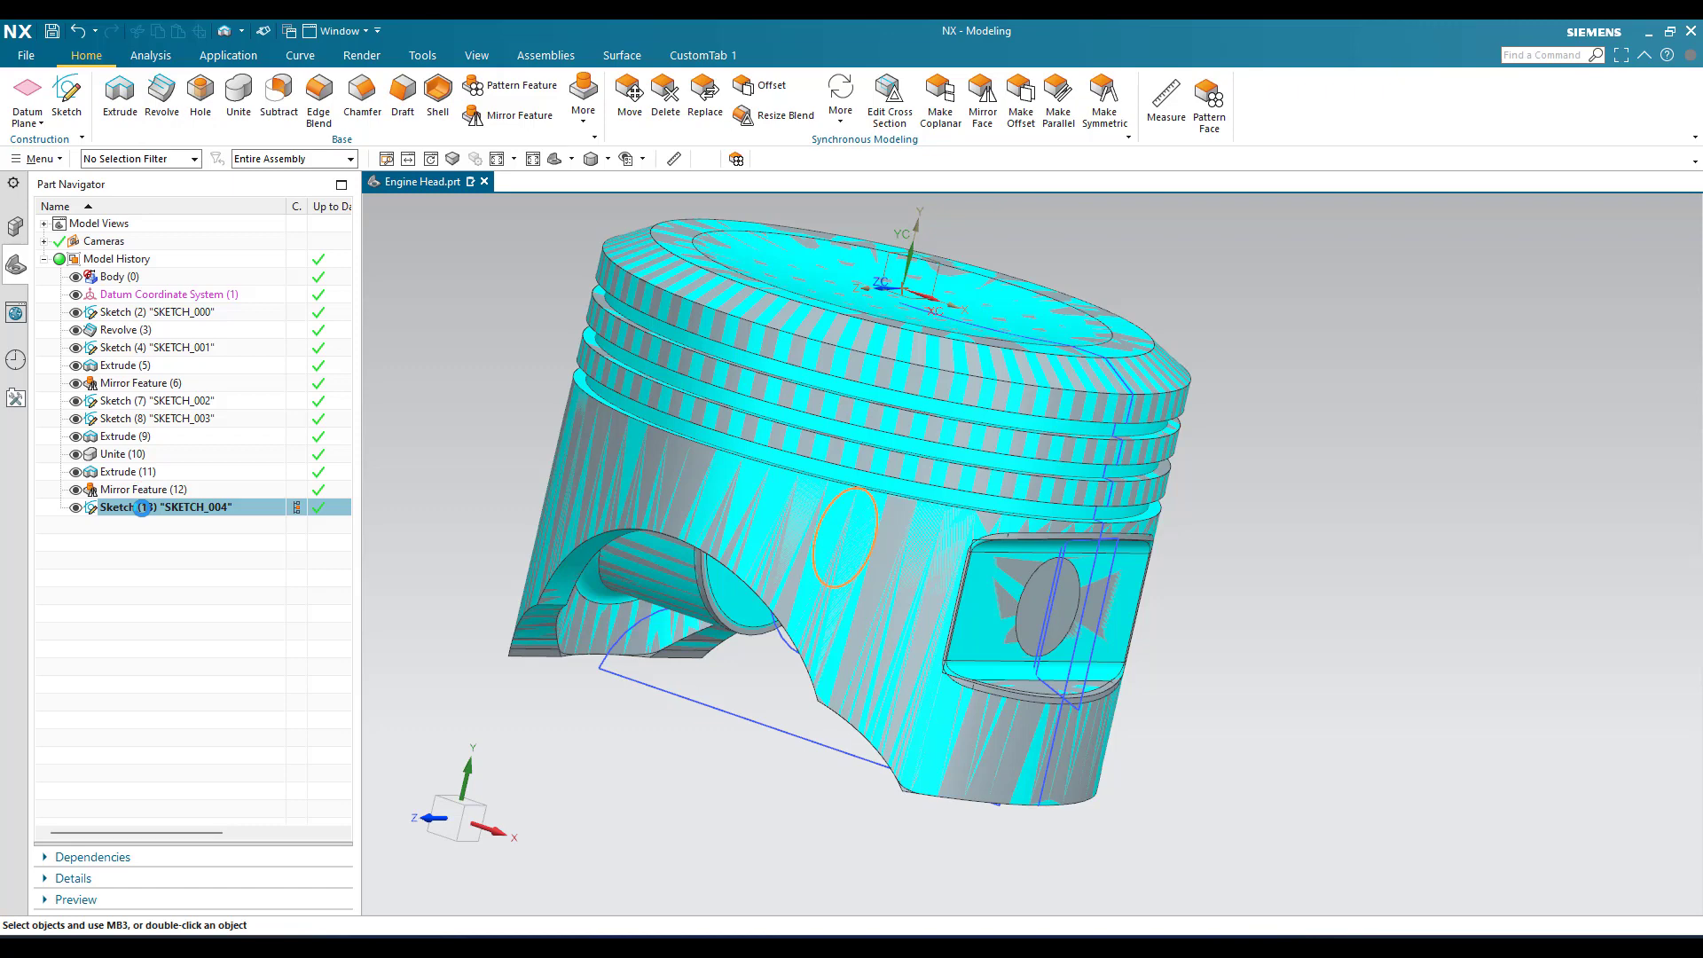
# - Extrude SKETCH_004's circle 100 mm symmetrically, subtracting the pin hole from the piston body
pyautogui.press('x')
pyautogui.click(309, 417)
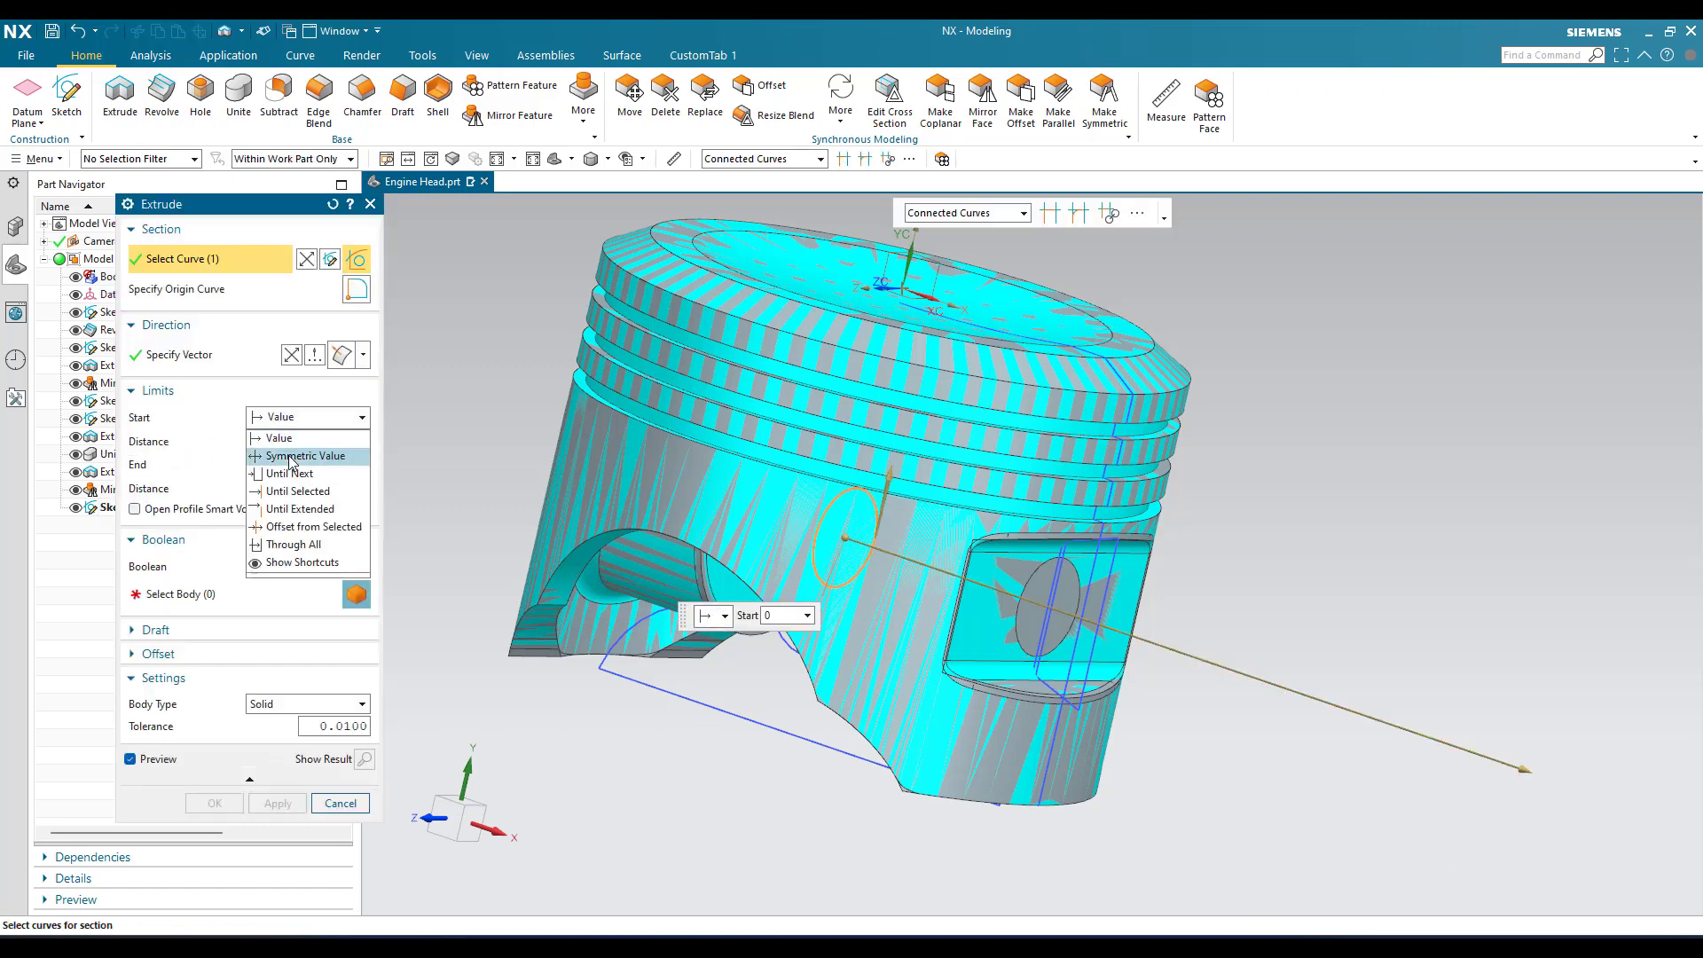
pyautogui.click(290, 457)
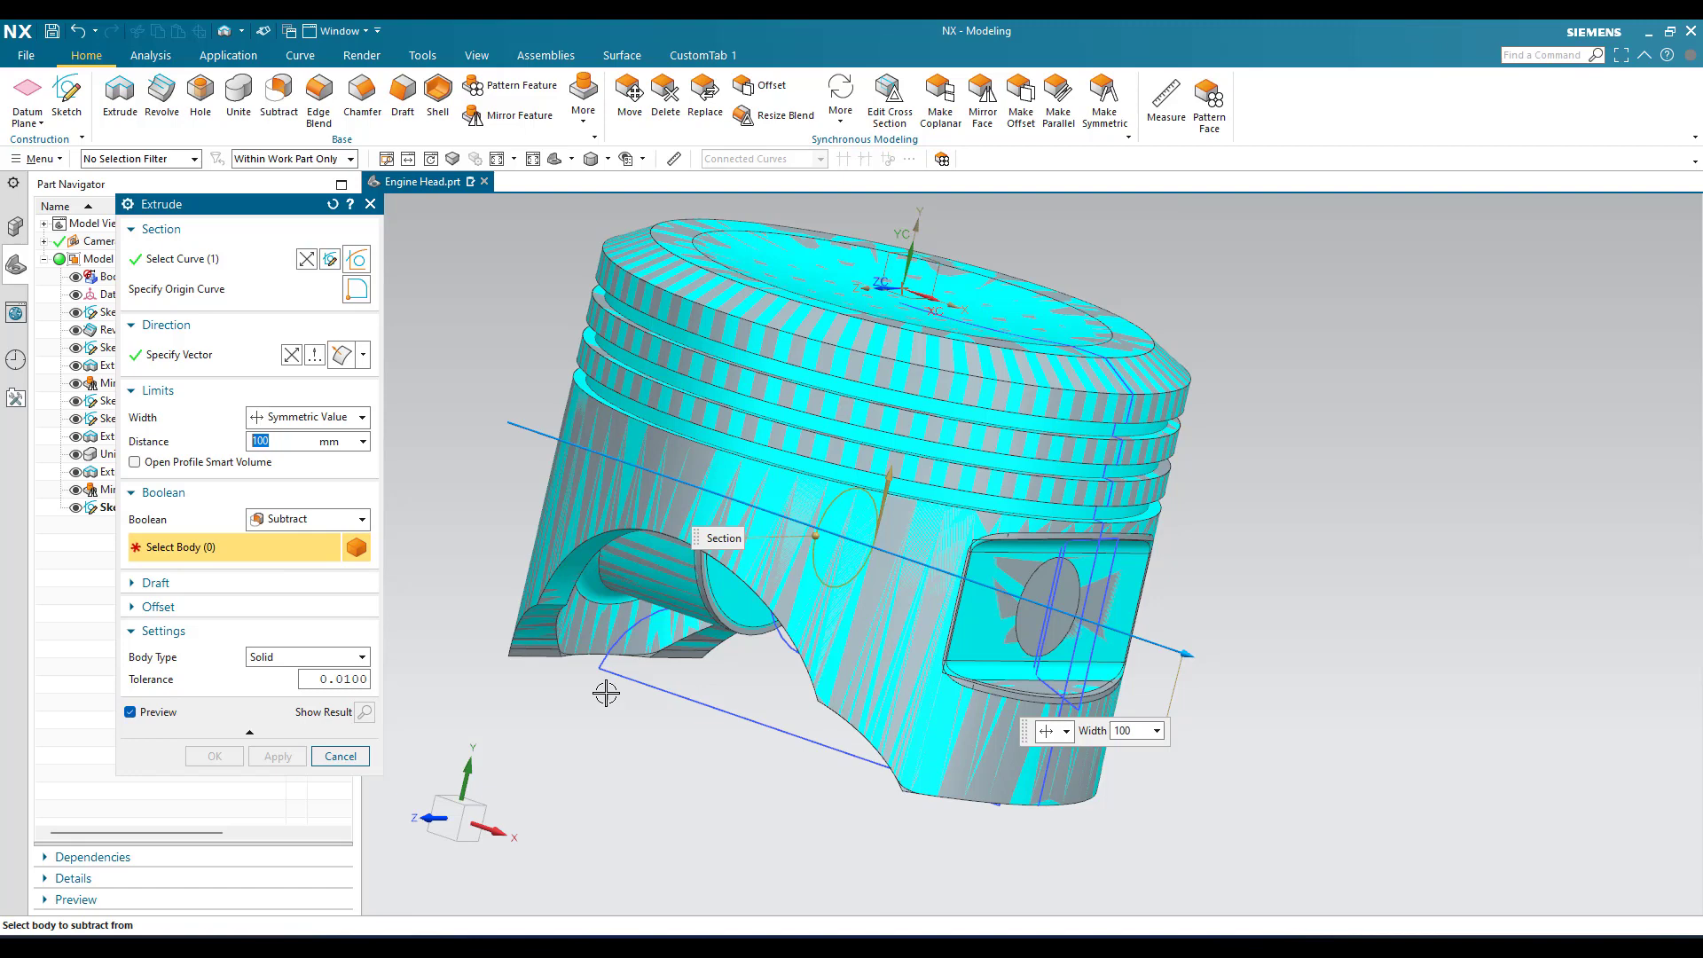
pyautogui.click(1045, 608)
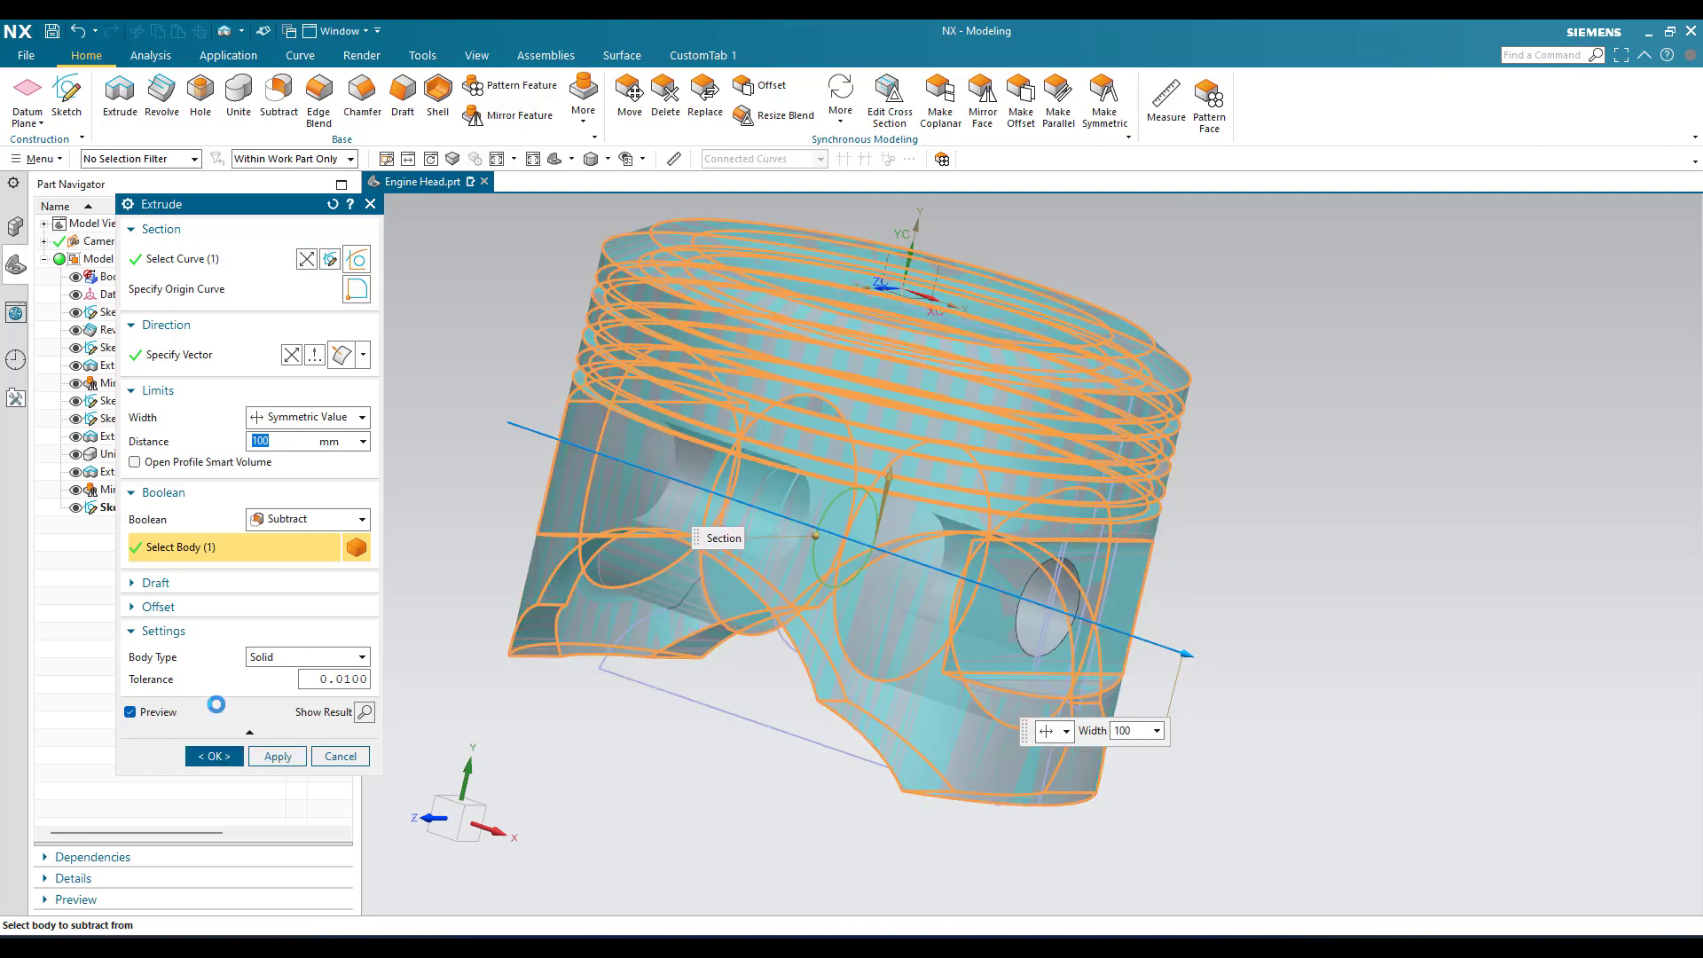
pyautogui.click(217, 757)
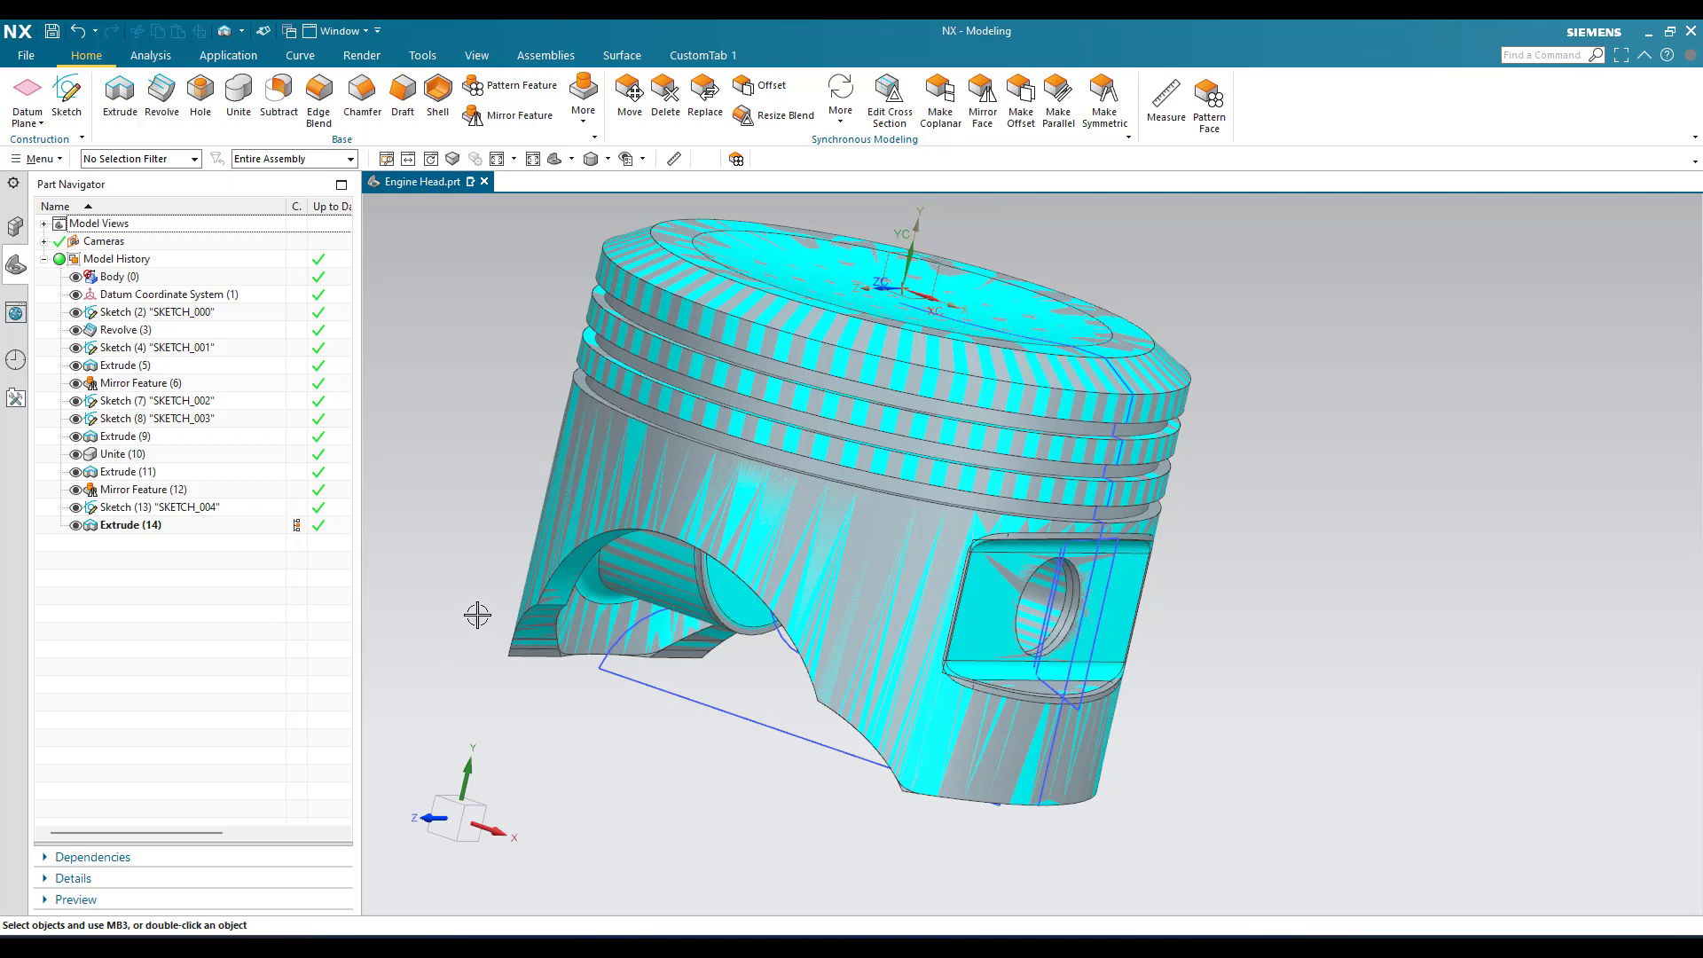
pyautogui.scroll(3, 704, 544)
pyautogui.scroll(3, 1085, 541)
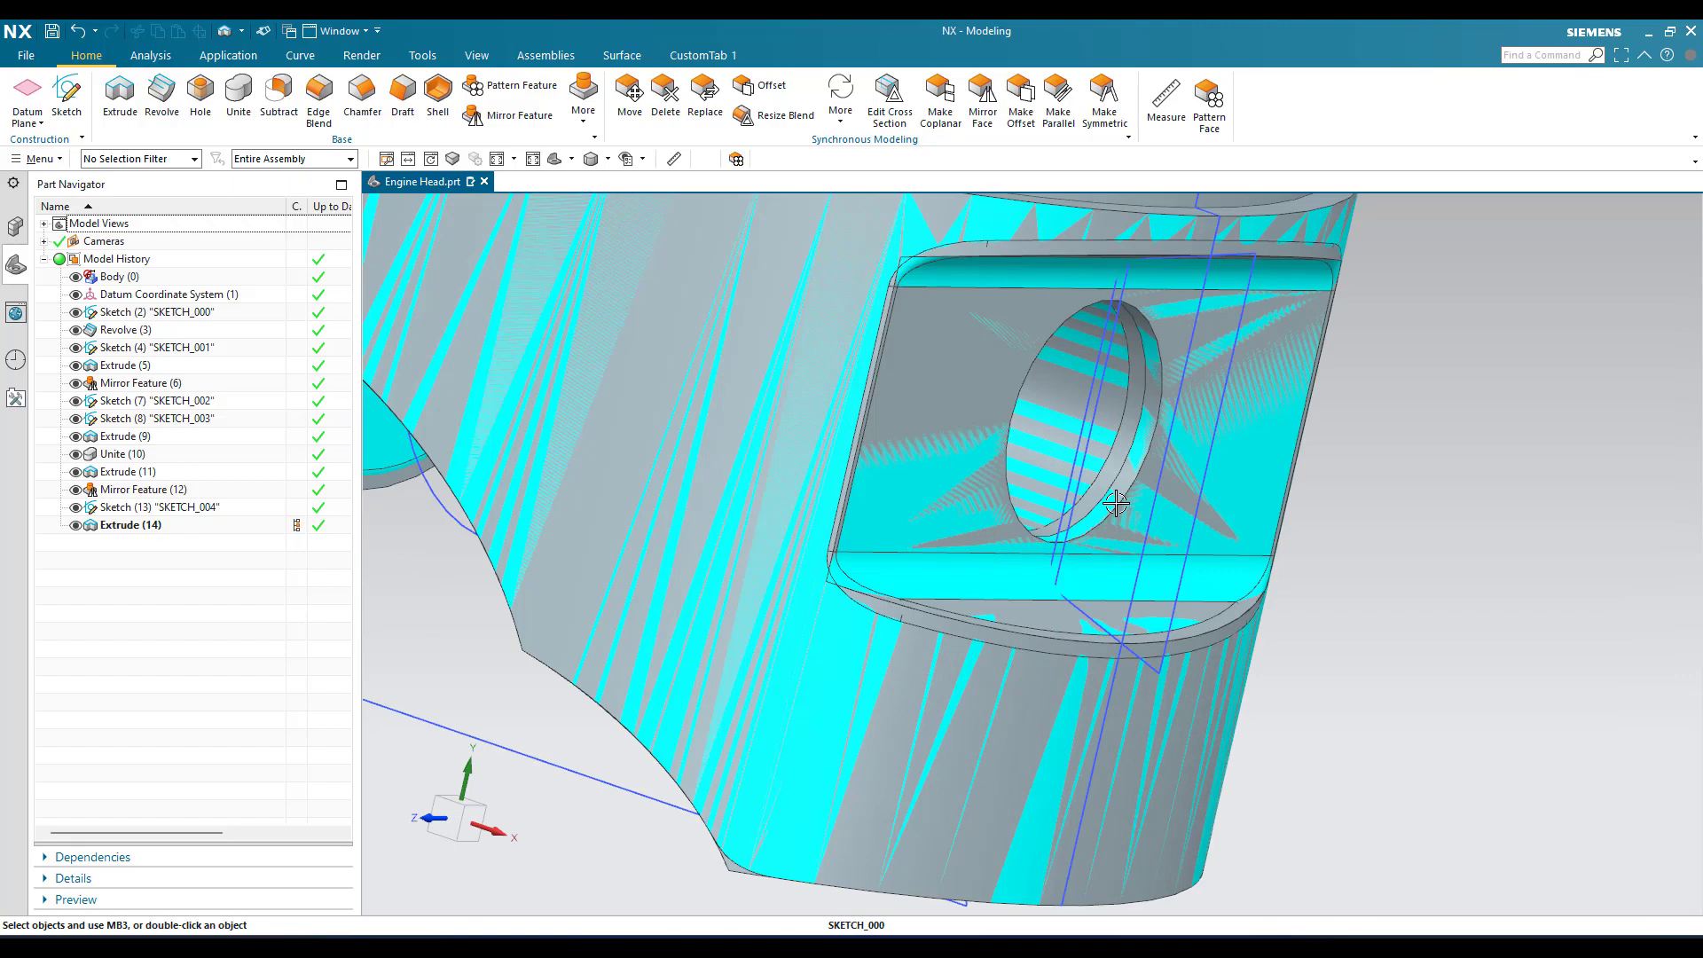
pyautogui.scroll(-6, 931, 541)
pyautogui.moveTo(940, 532); pyautogui.dragTo(999, 468, button='middle')
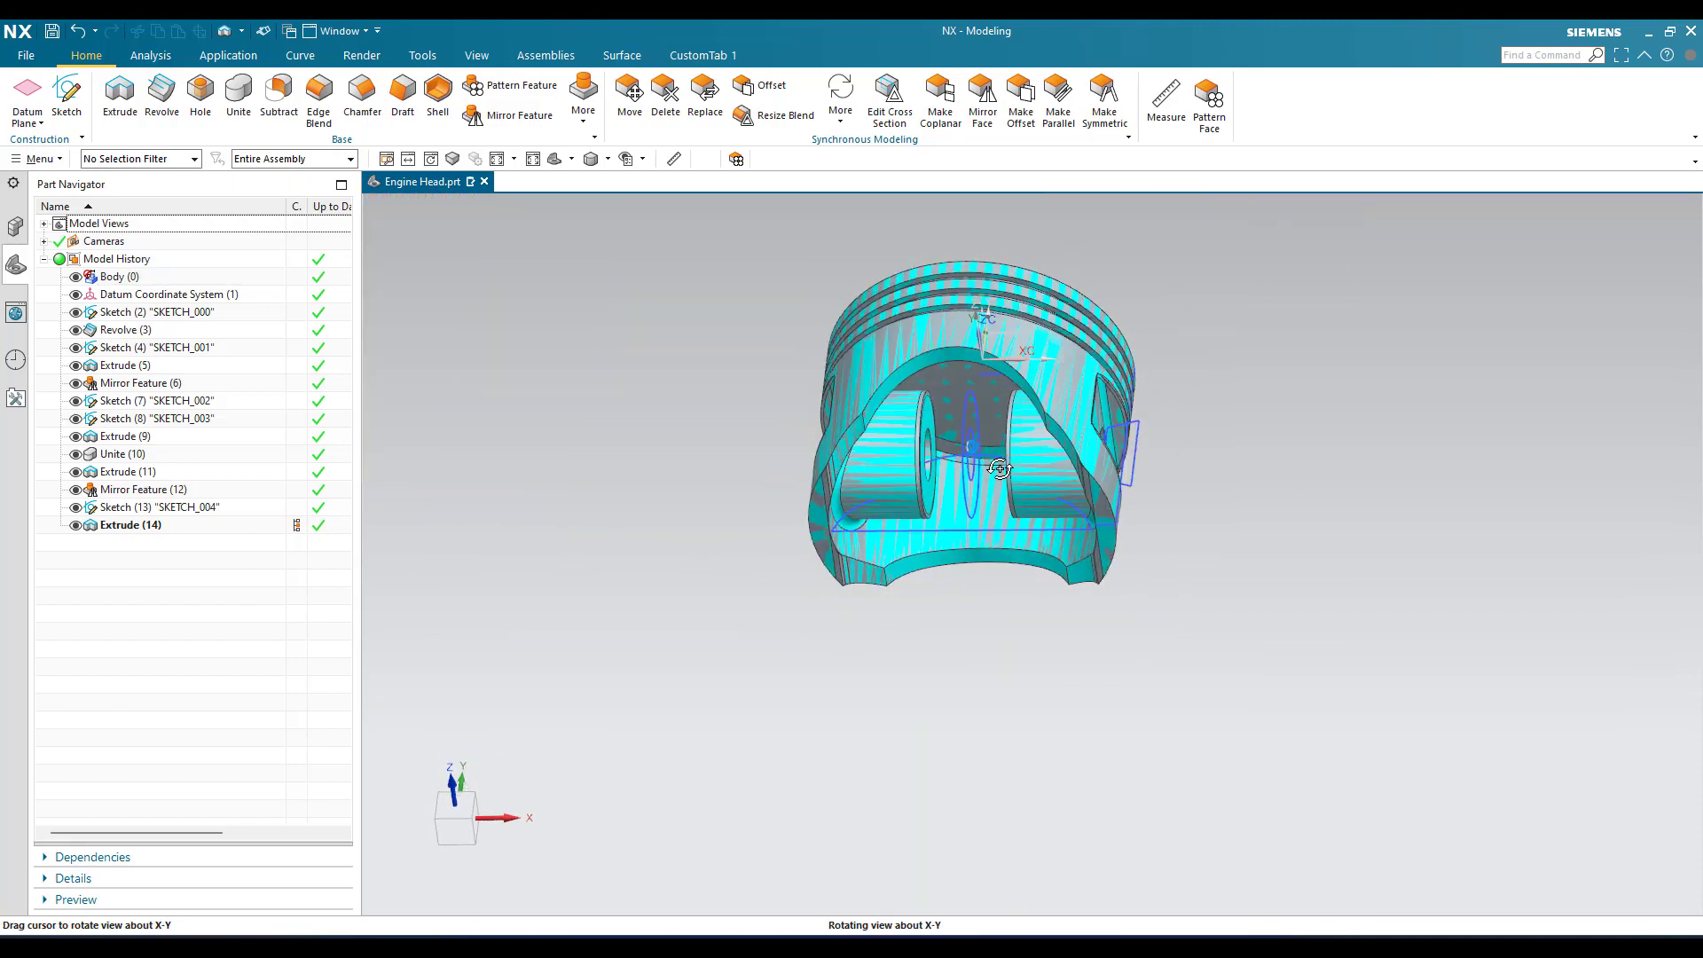
# - Select the four vertical inner edges of the piston skirt for the edge blend
pyautogui.scroll(6, 856, 456)
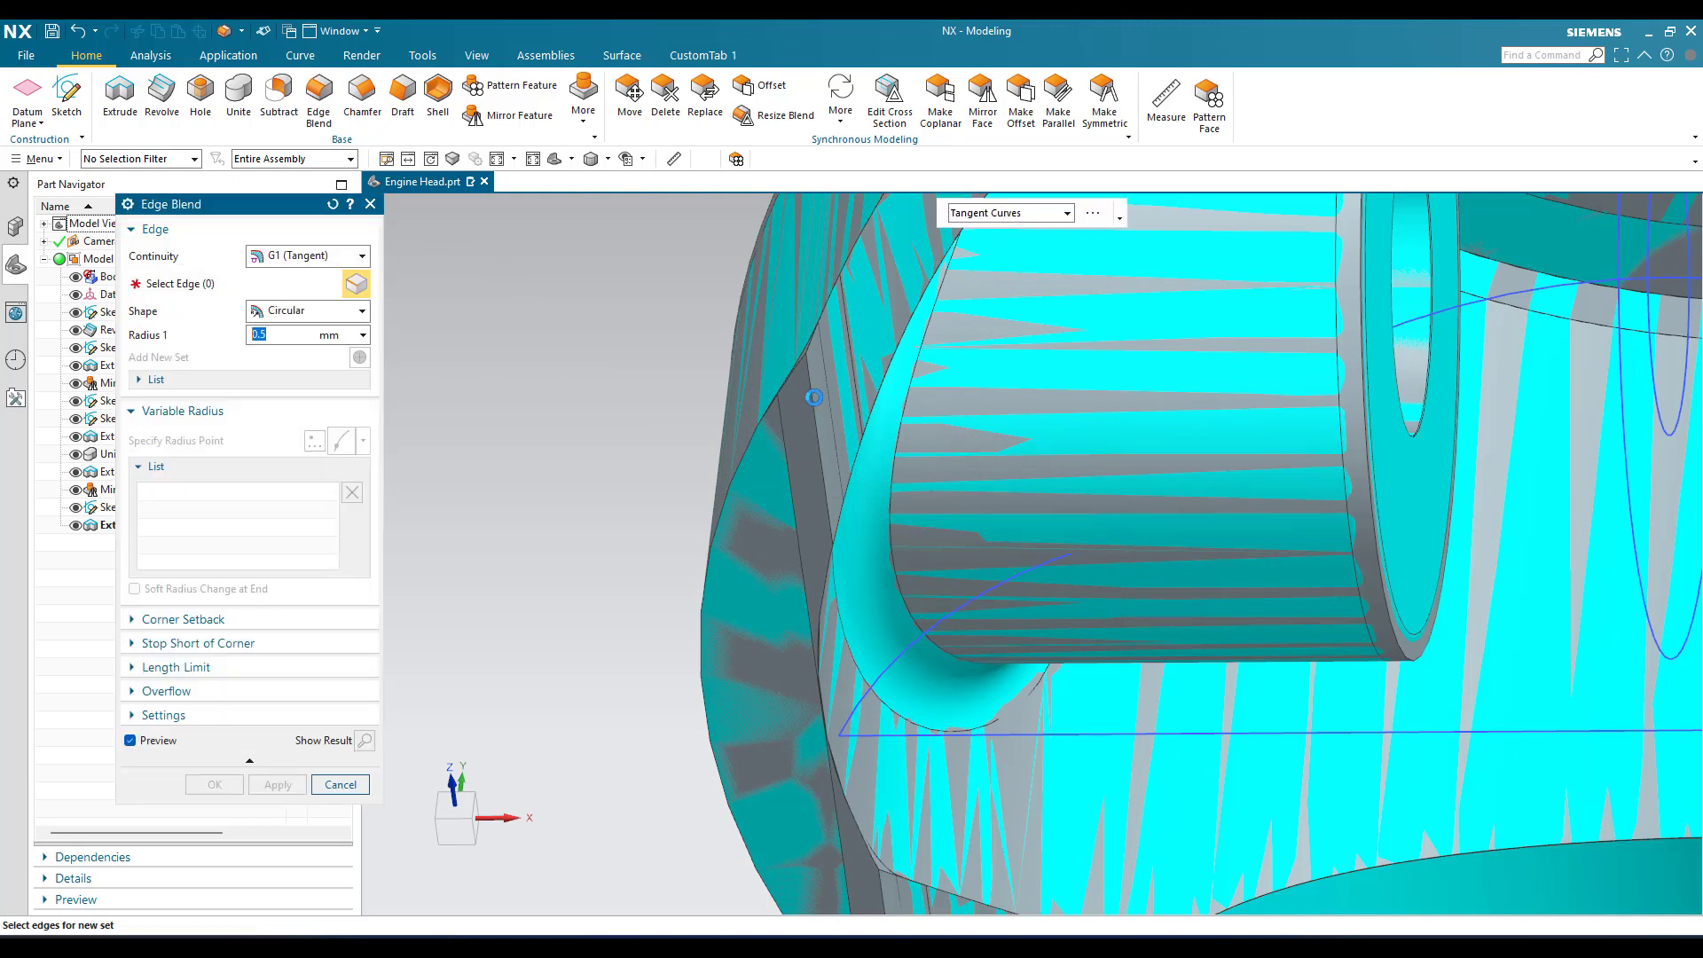
pyautogui.click(814, 398)
pyautogui.click(785, 388)
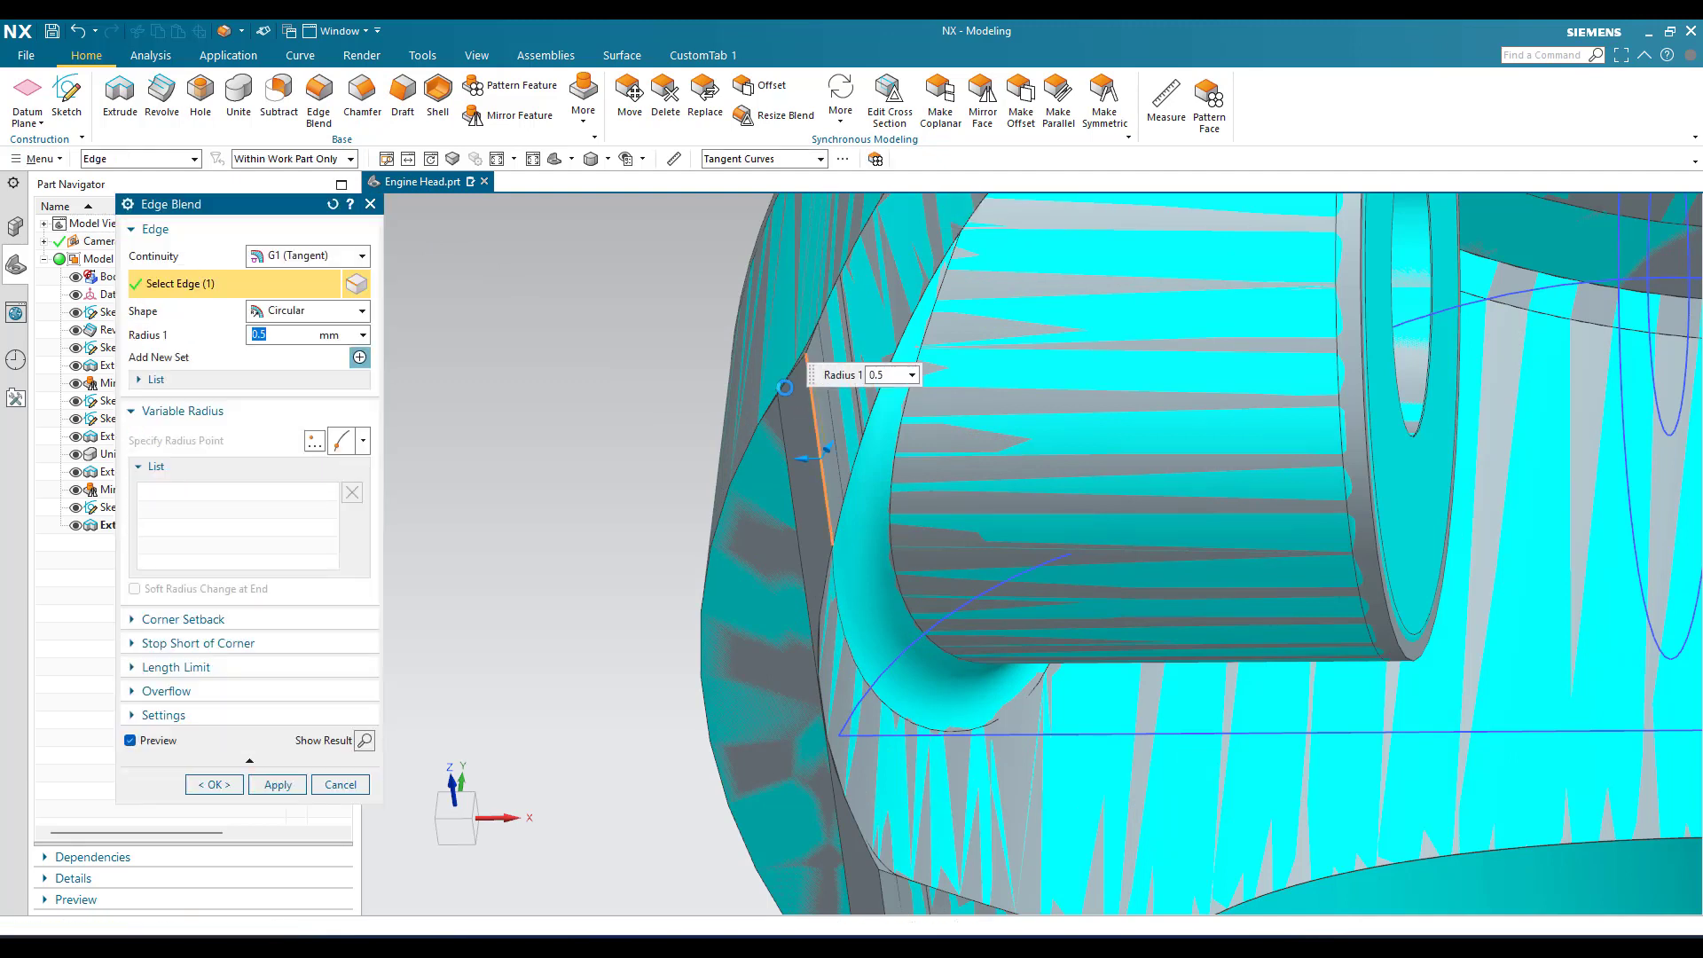
pyautogui.scroll(-2, 805, 522)
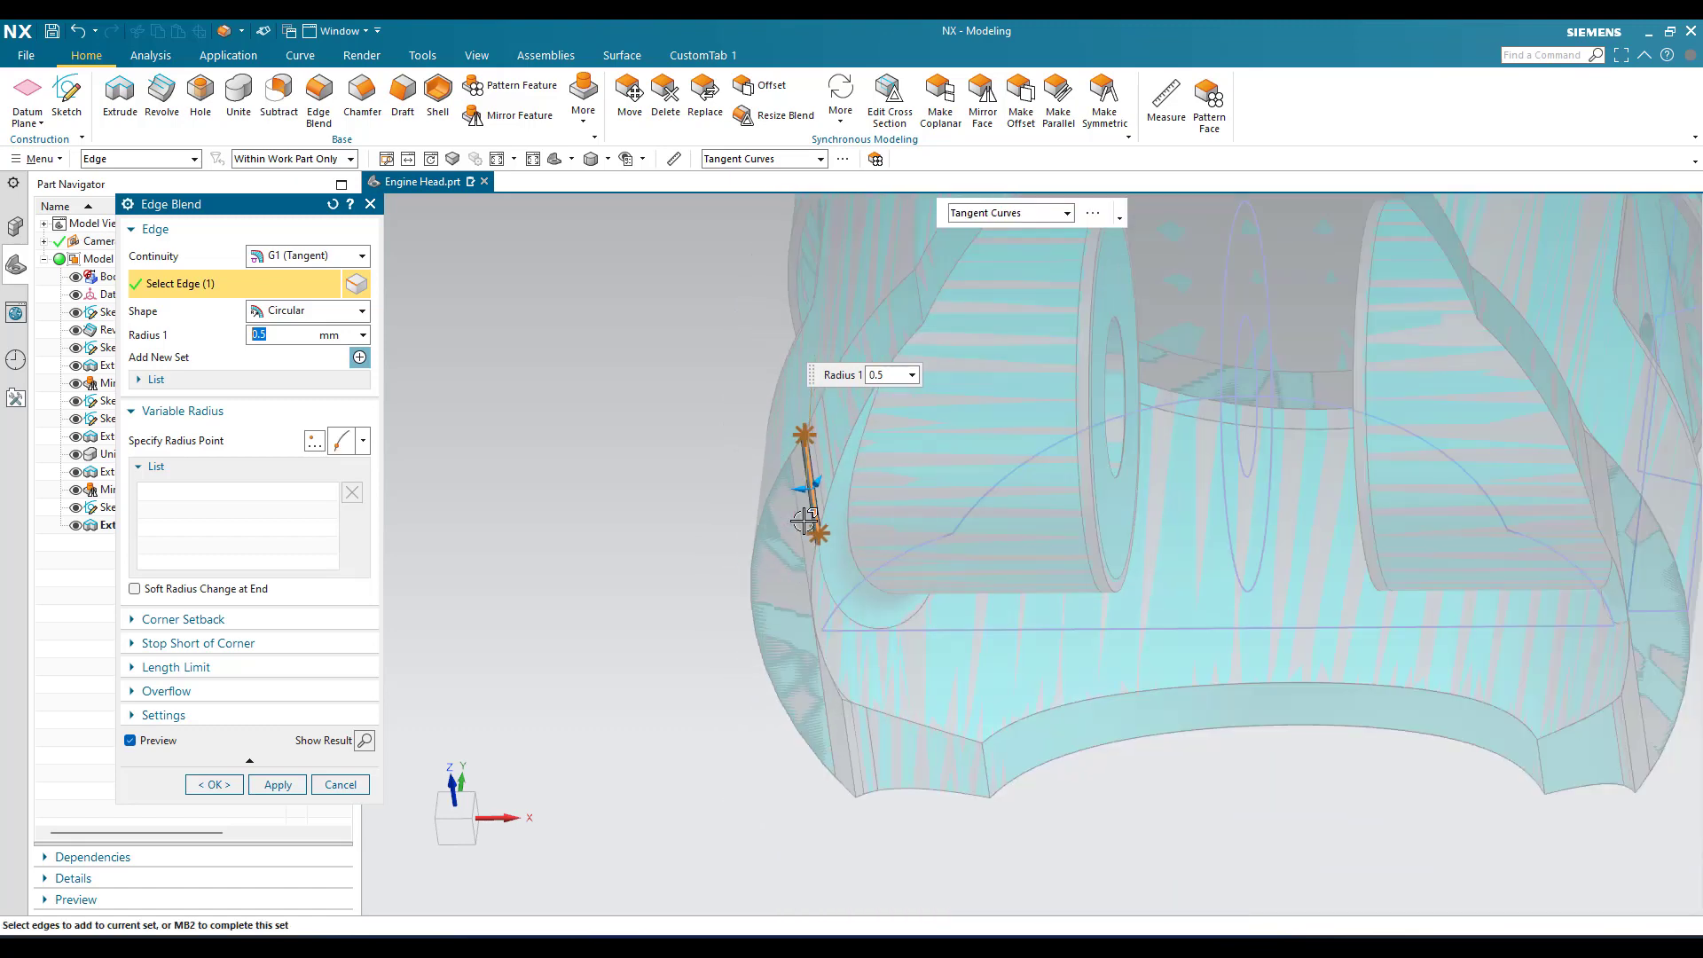
pyautogui.click(842, 708)
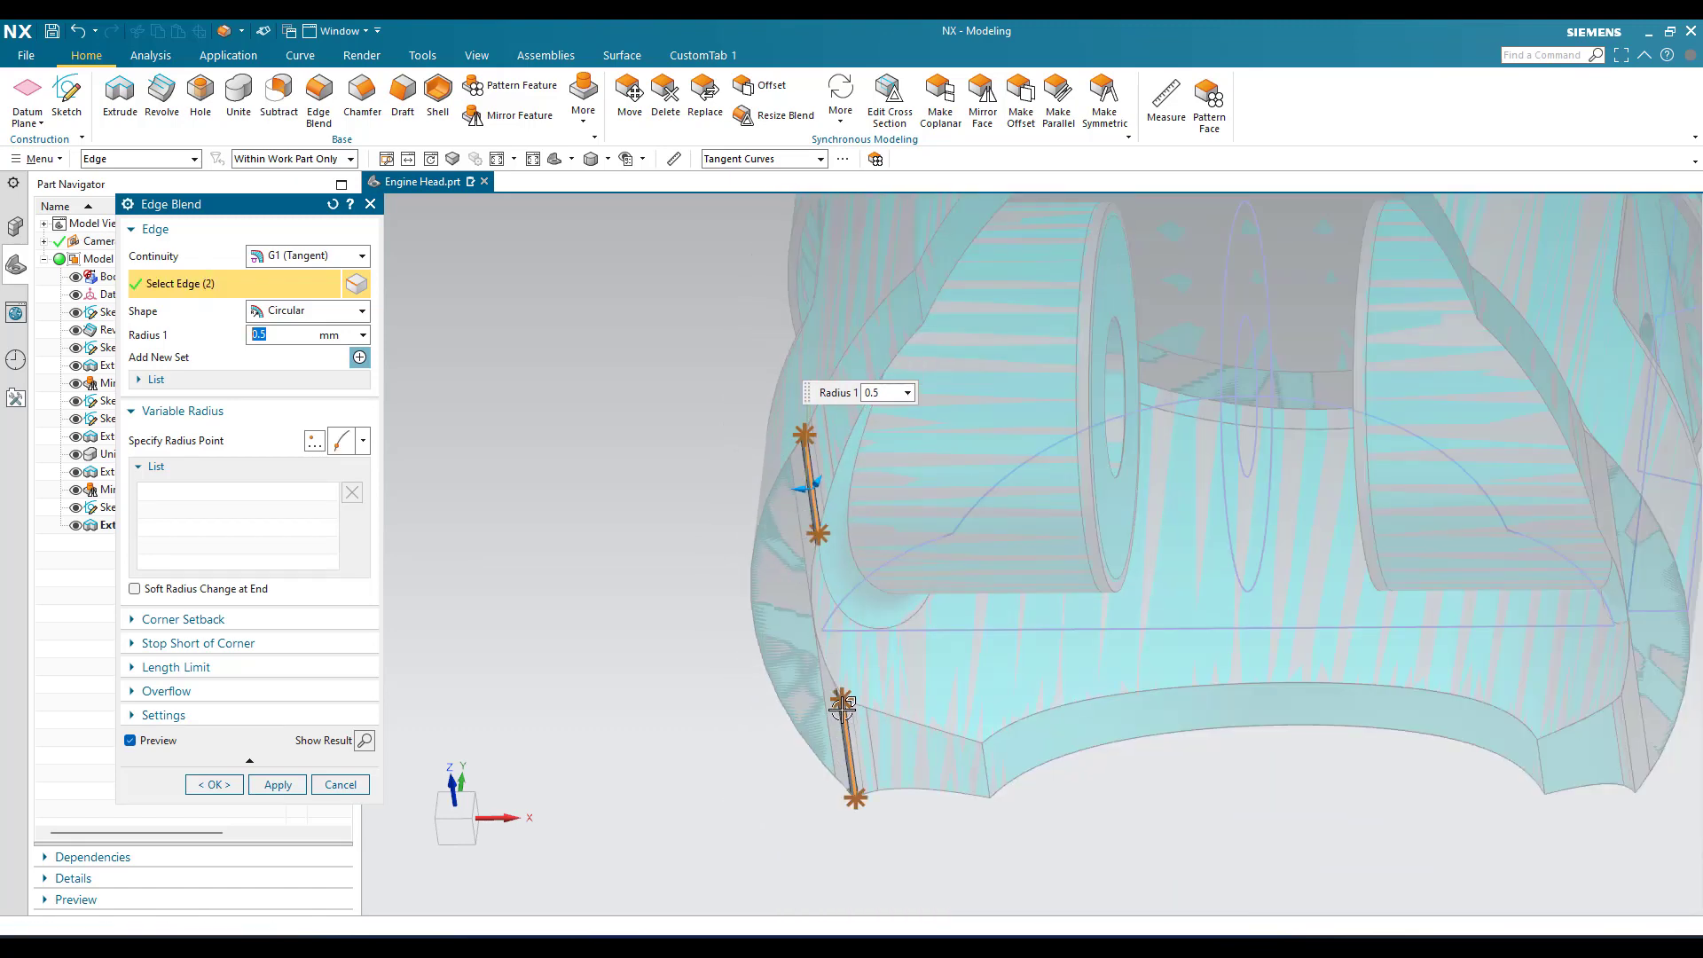
pyautogui.scroll(5, 1172, 740)
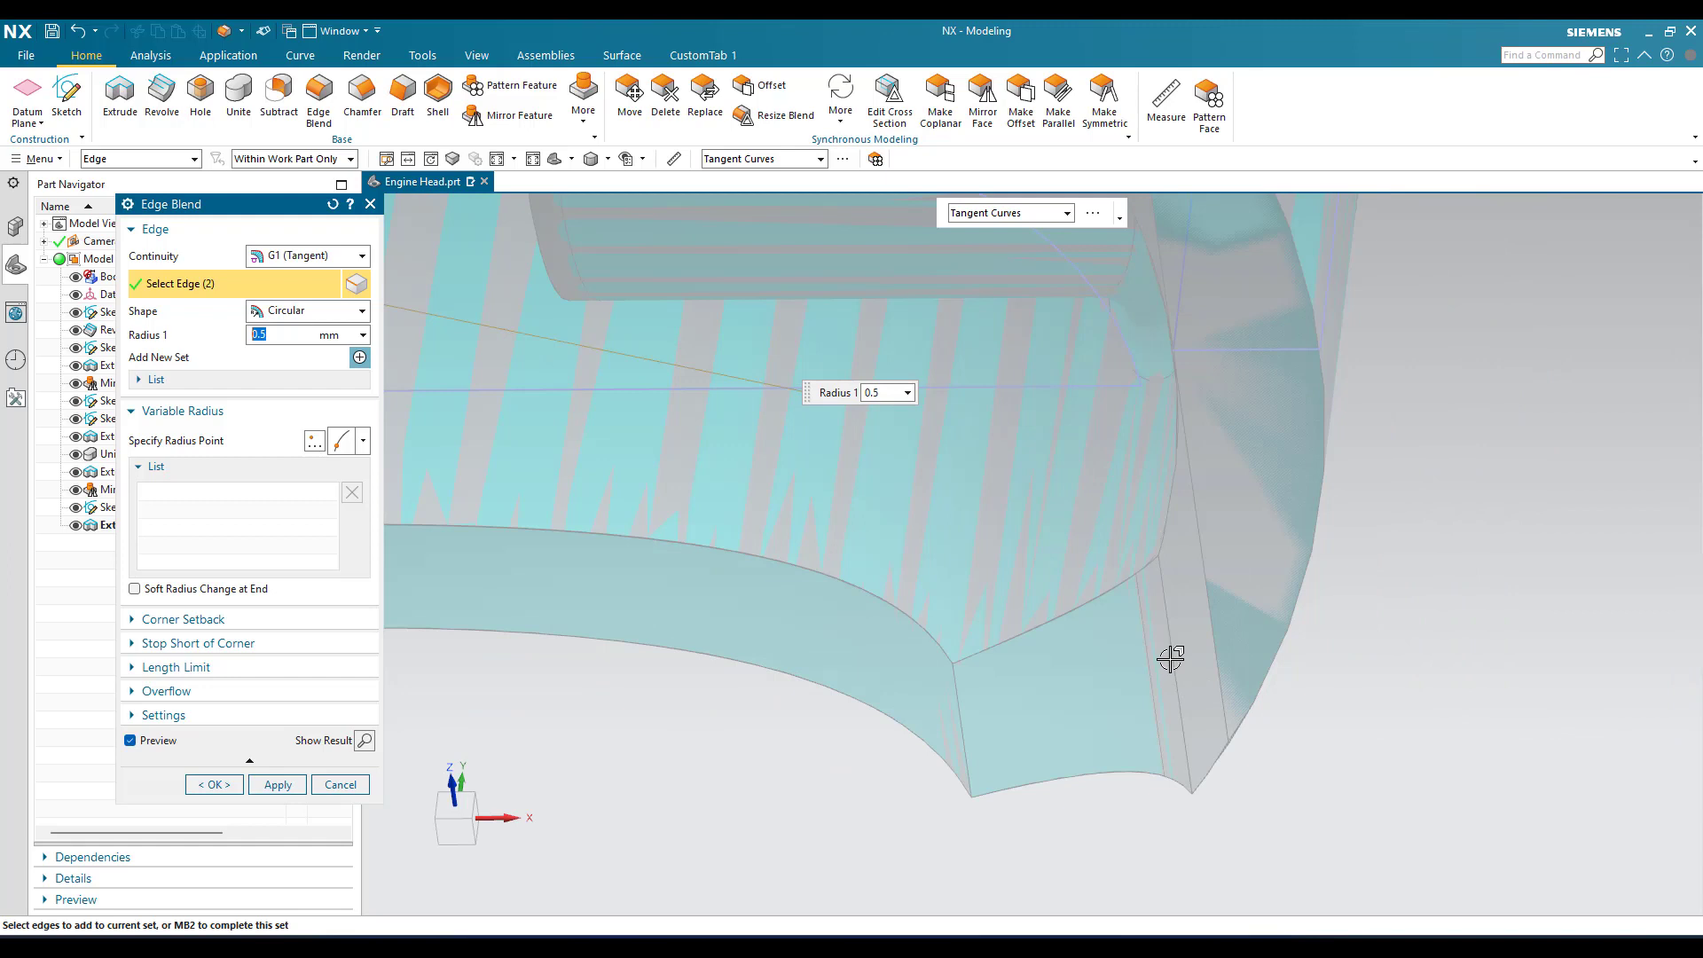
pyautogui.click(1189, 745)
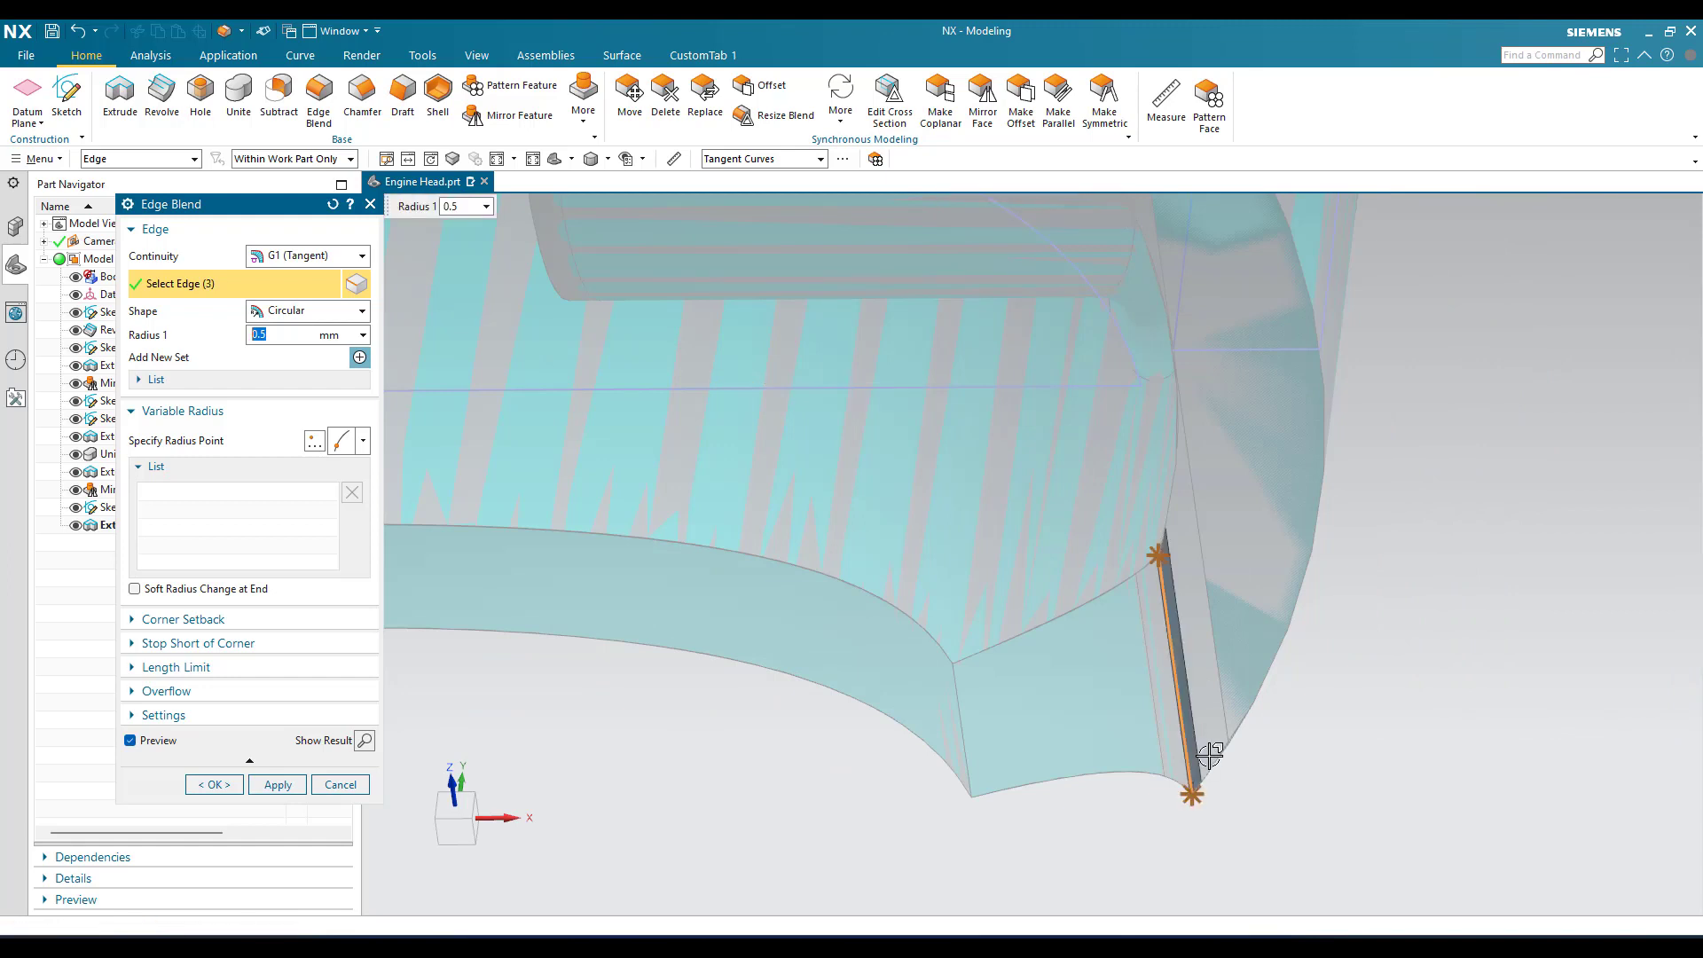
pyautogui.scroll(-3, 1159, 651)
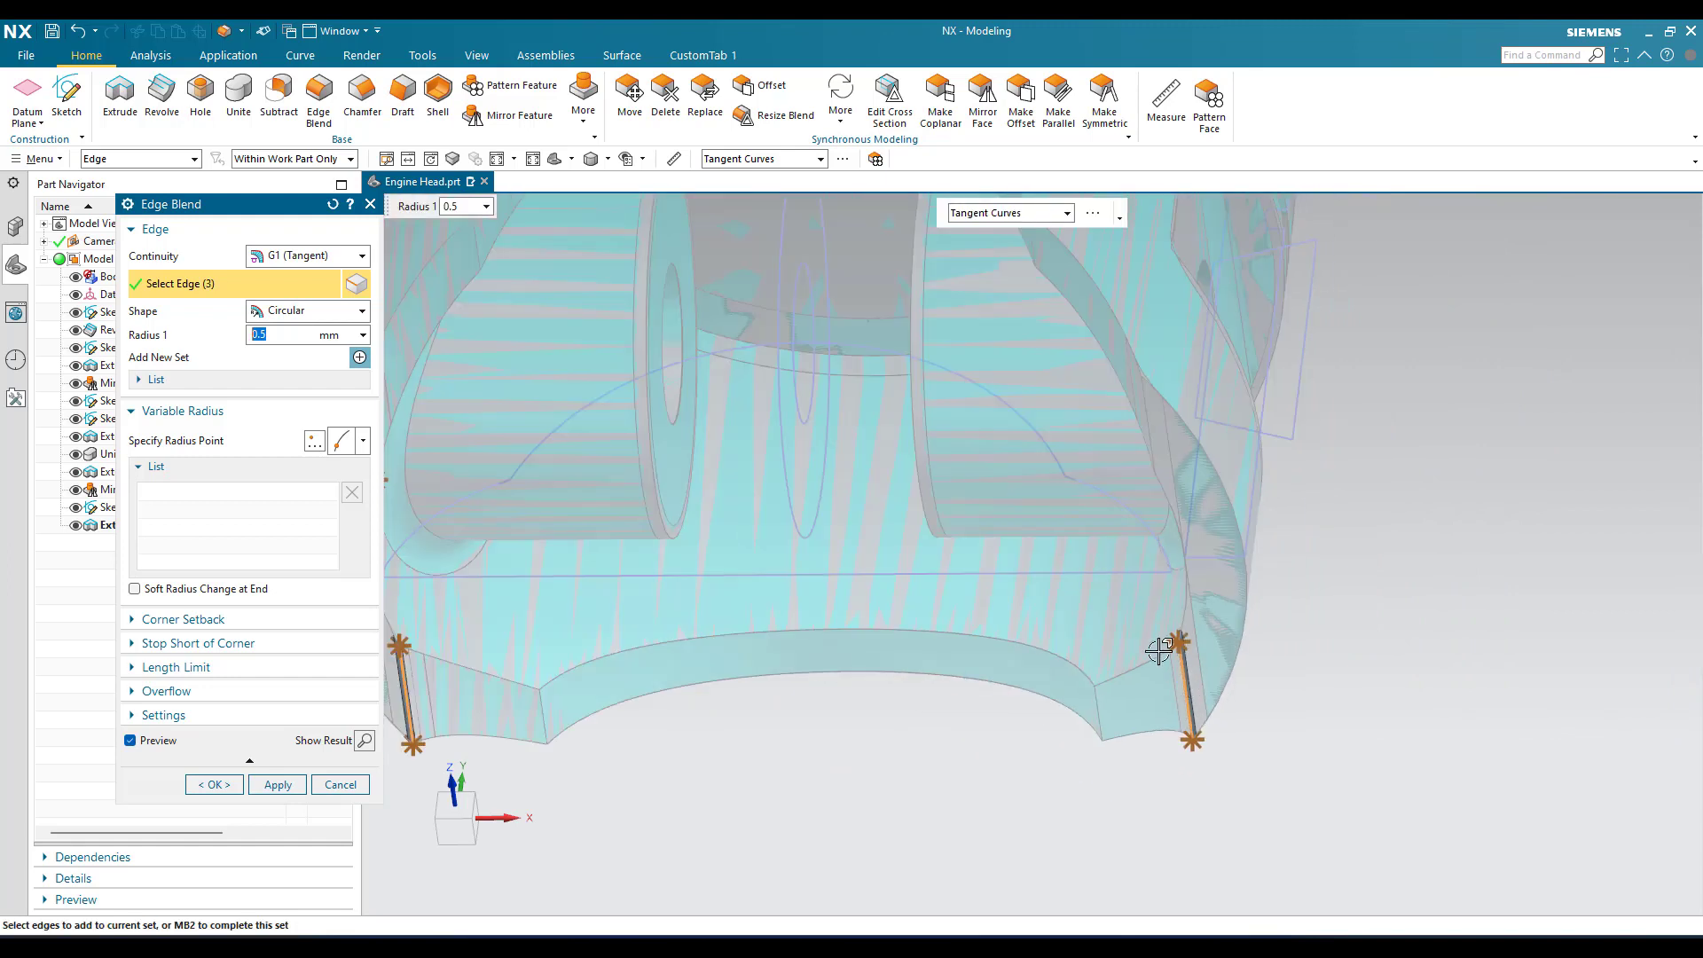
pyautogui.click(1149, 437)
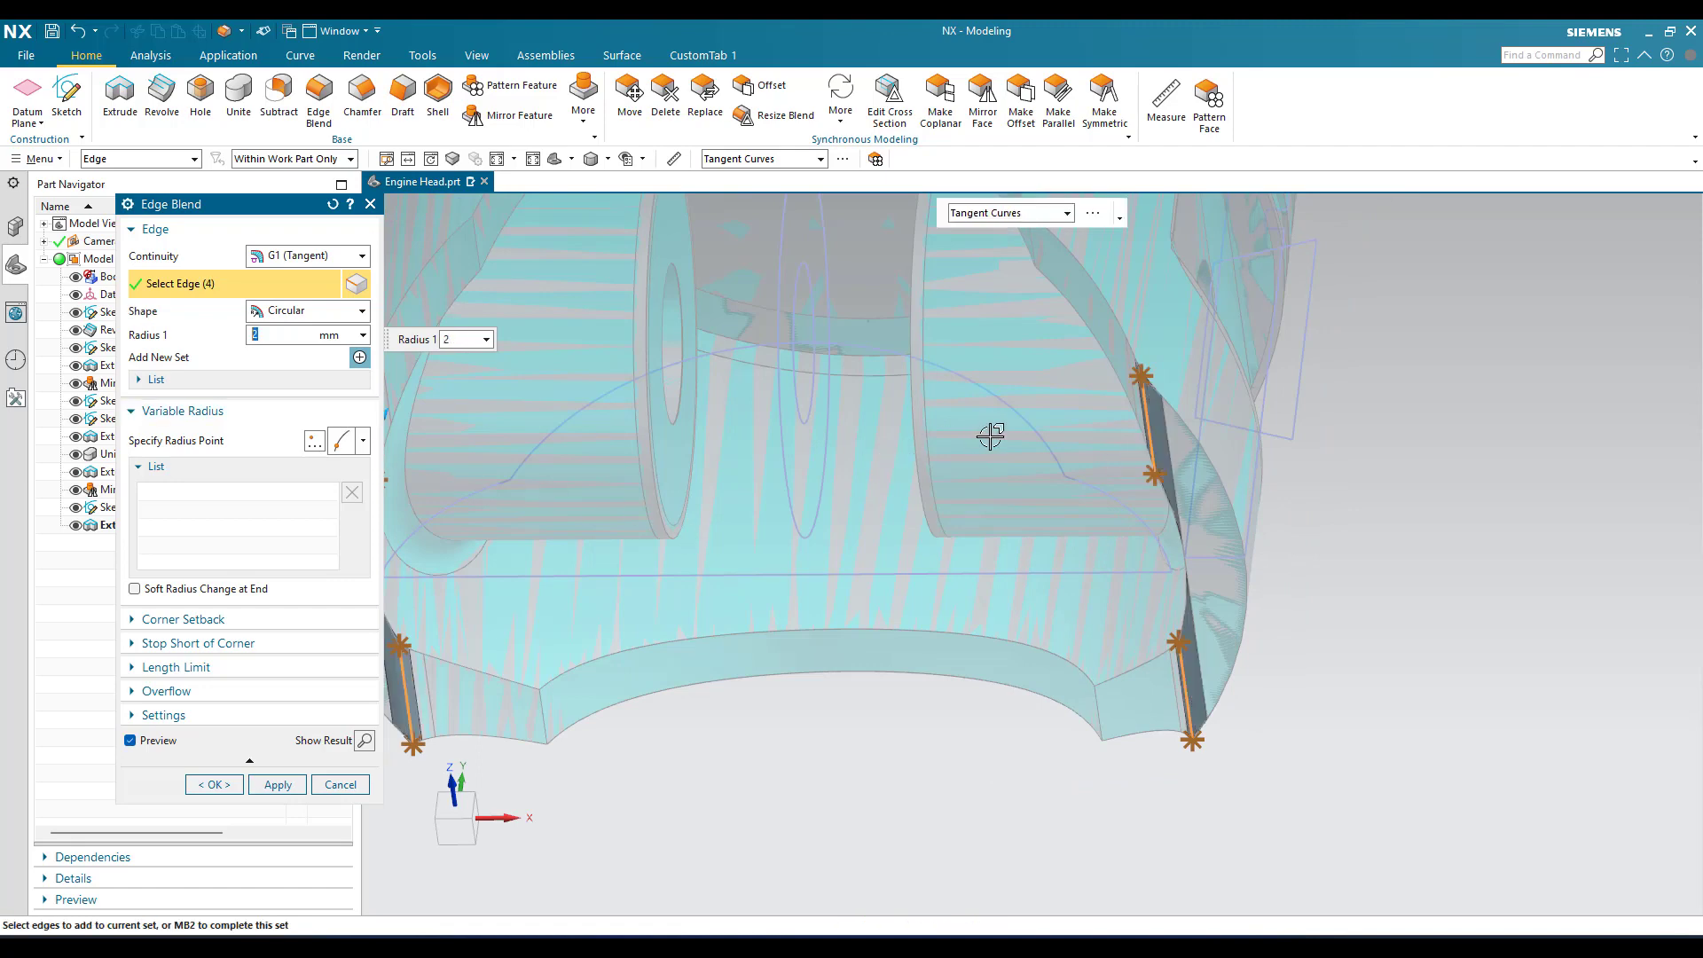
pyautogui.scroll(3, 1189, 426)
# - Apply the 2 mm blend to the four edges and orbit to inspect the rounds
pyautogui.click(228, 789)
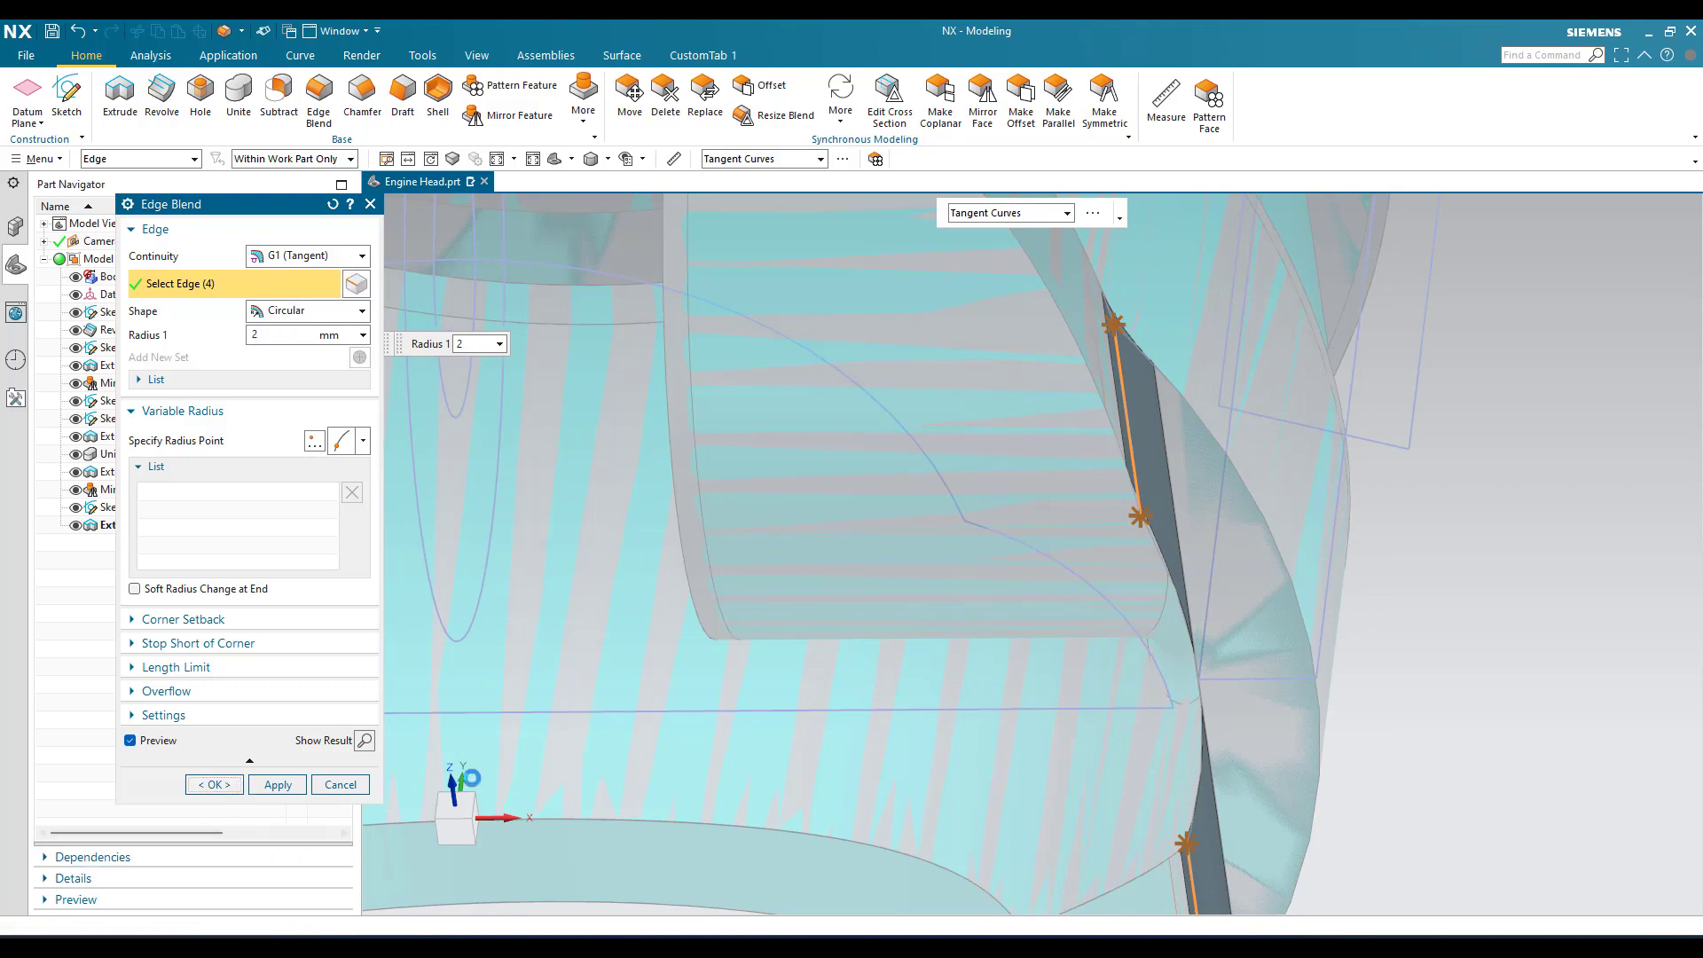
pyautogui.moveTo(1205, 441); pyautogui.dragTo(1243, 444, button='middle')
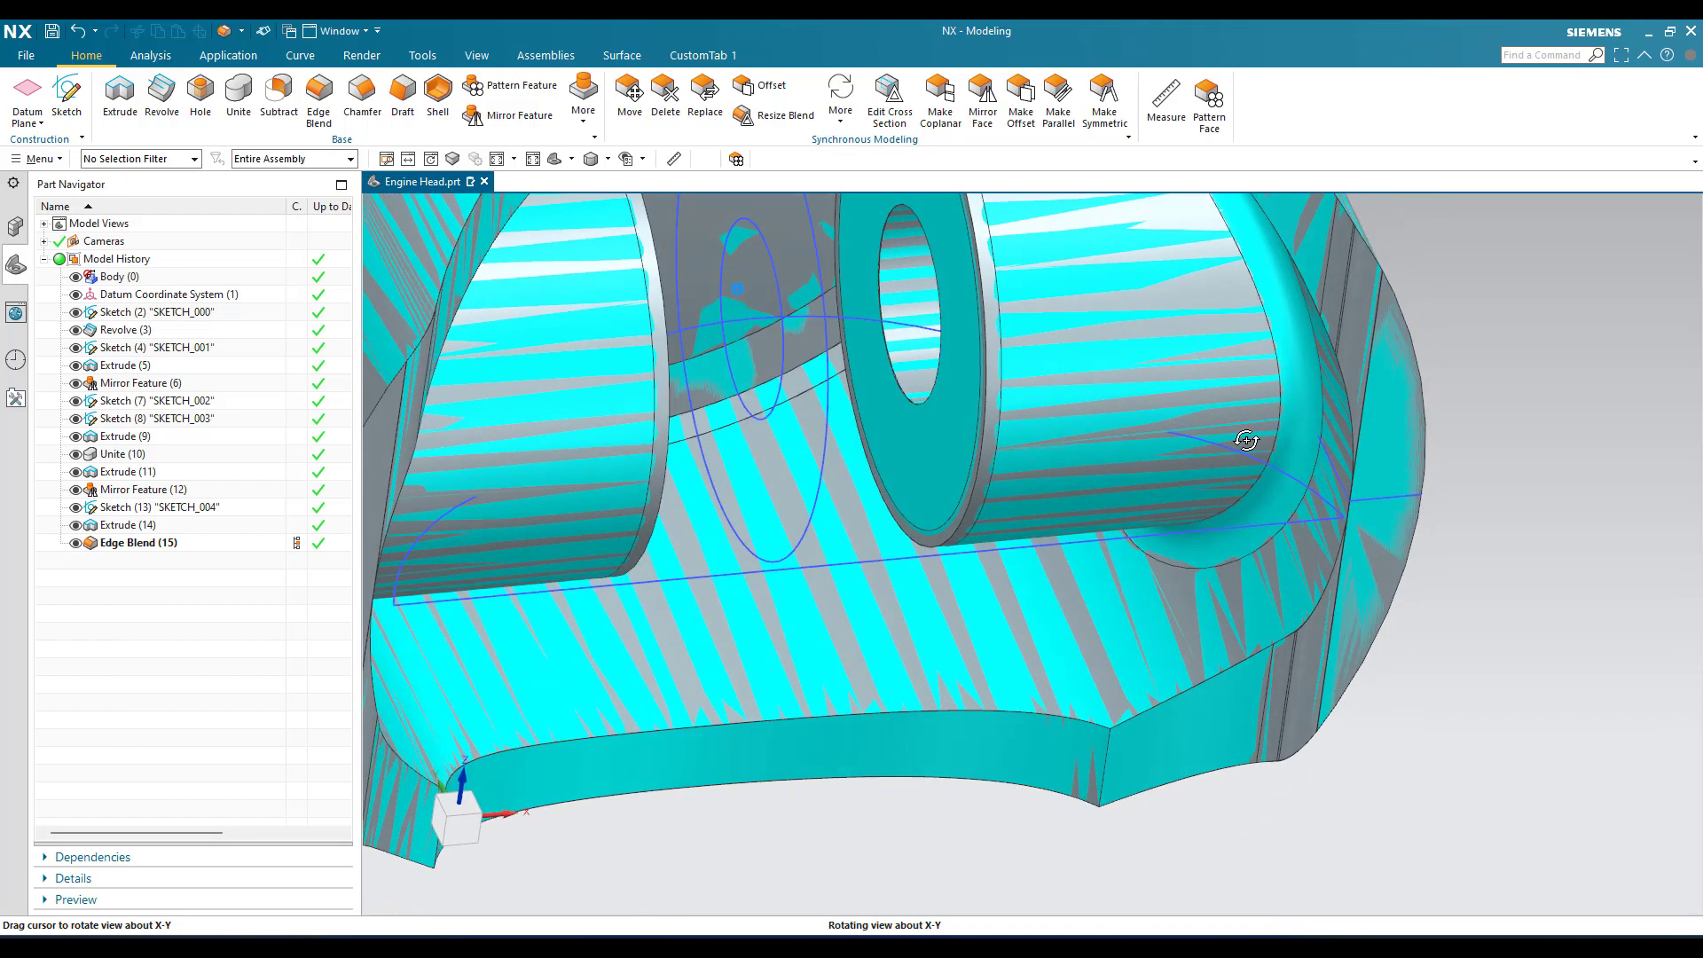
pyautogui.scroll(4, 970, 369)
pyautogui.scroll(-5, 1020, 394)
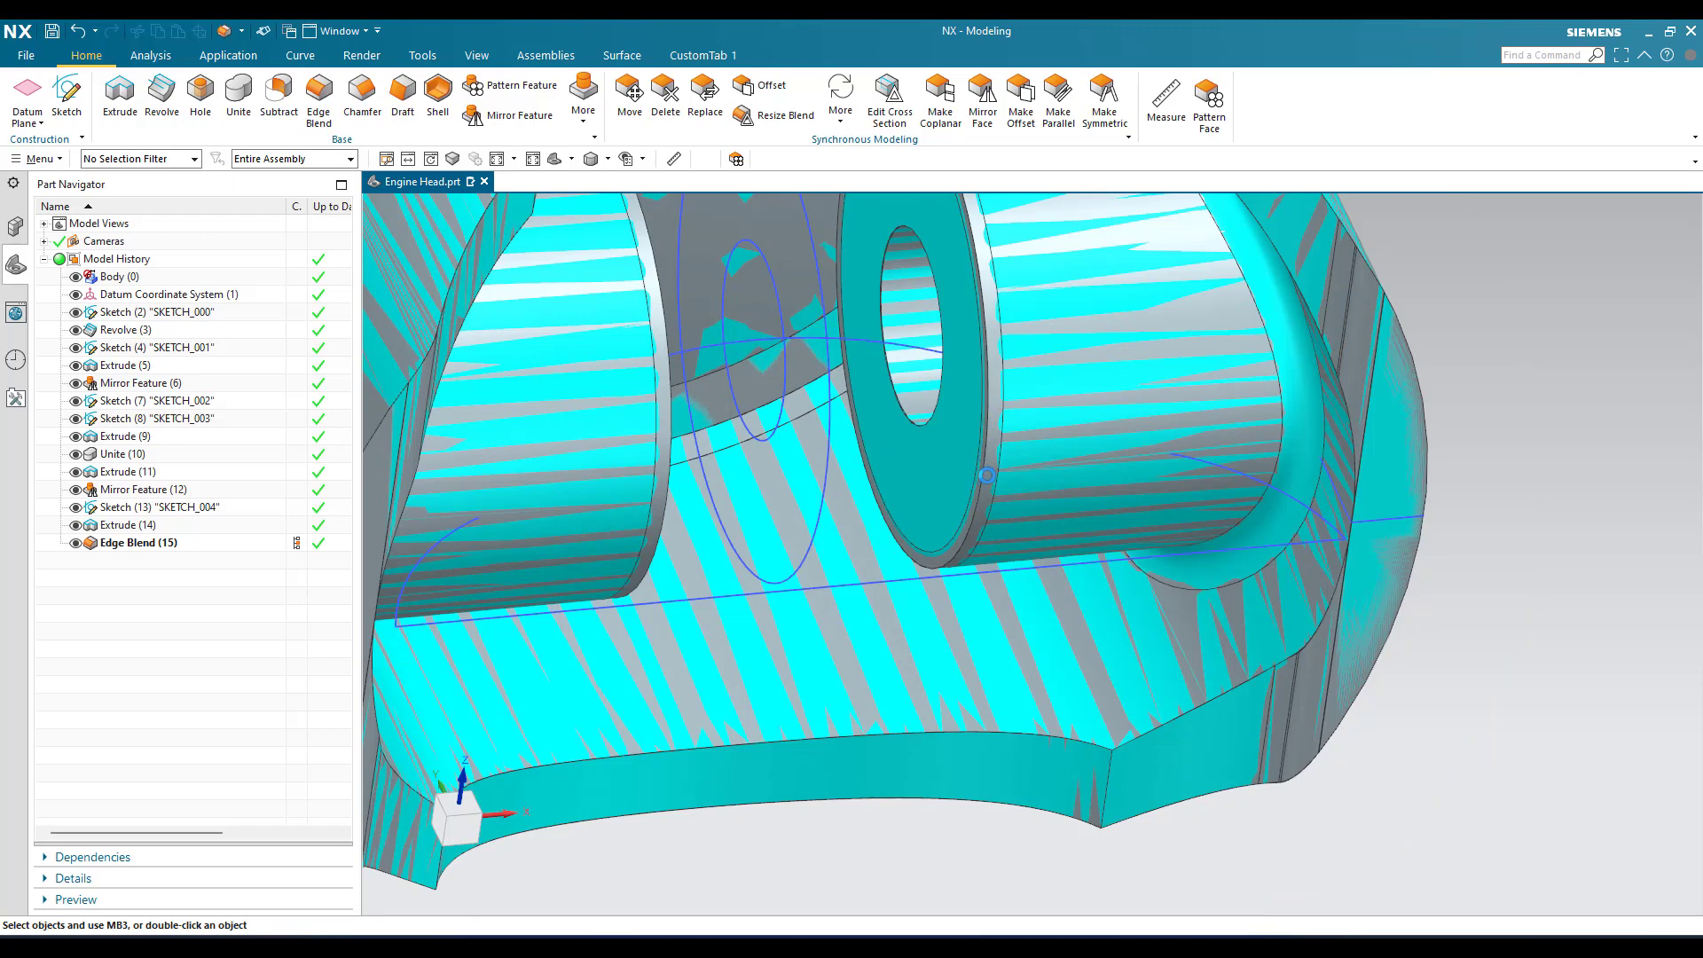
# - Start a new edge blend with radius 1 on the pin-boss ring edge, then add the second ring edge
pyautogui.press('b')
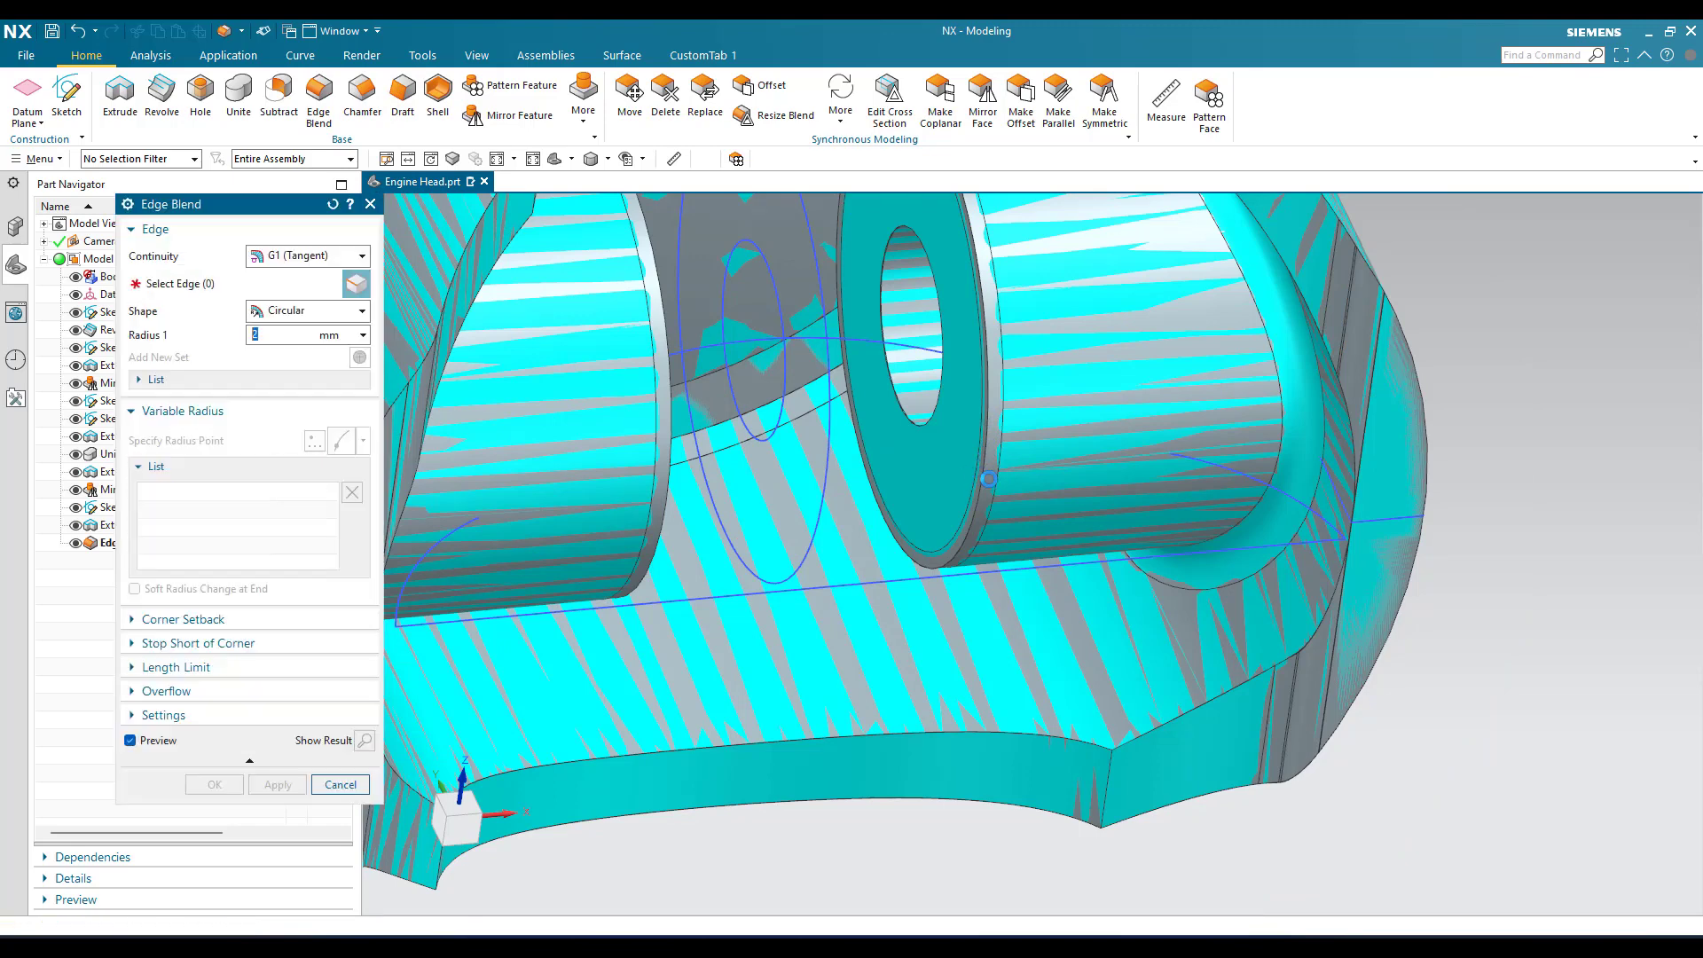
pyautogui.scroll(6, 1002, 470)
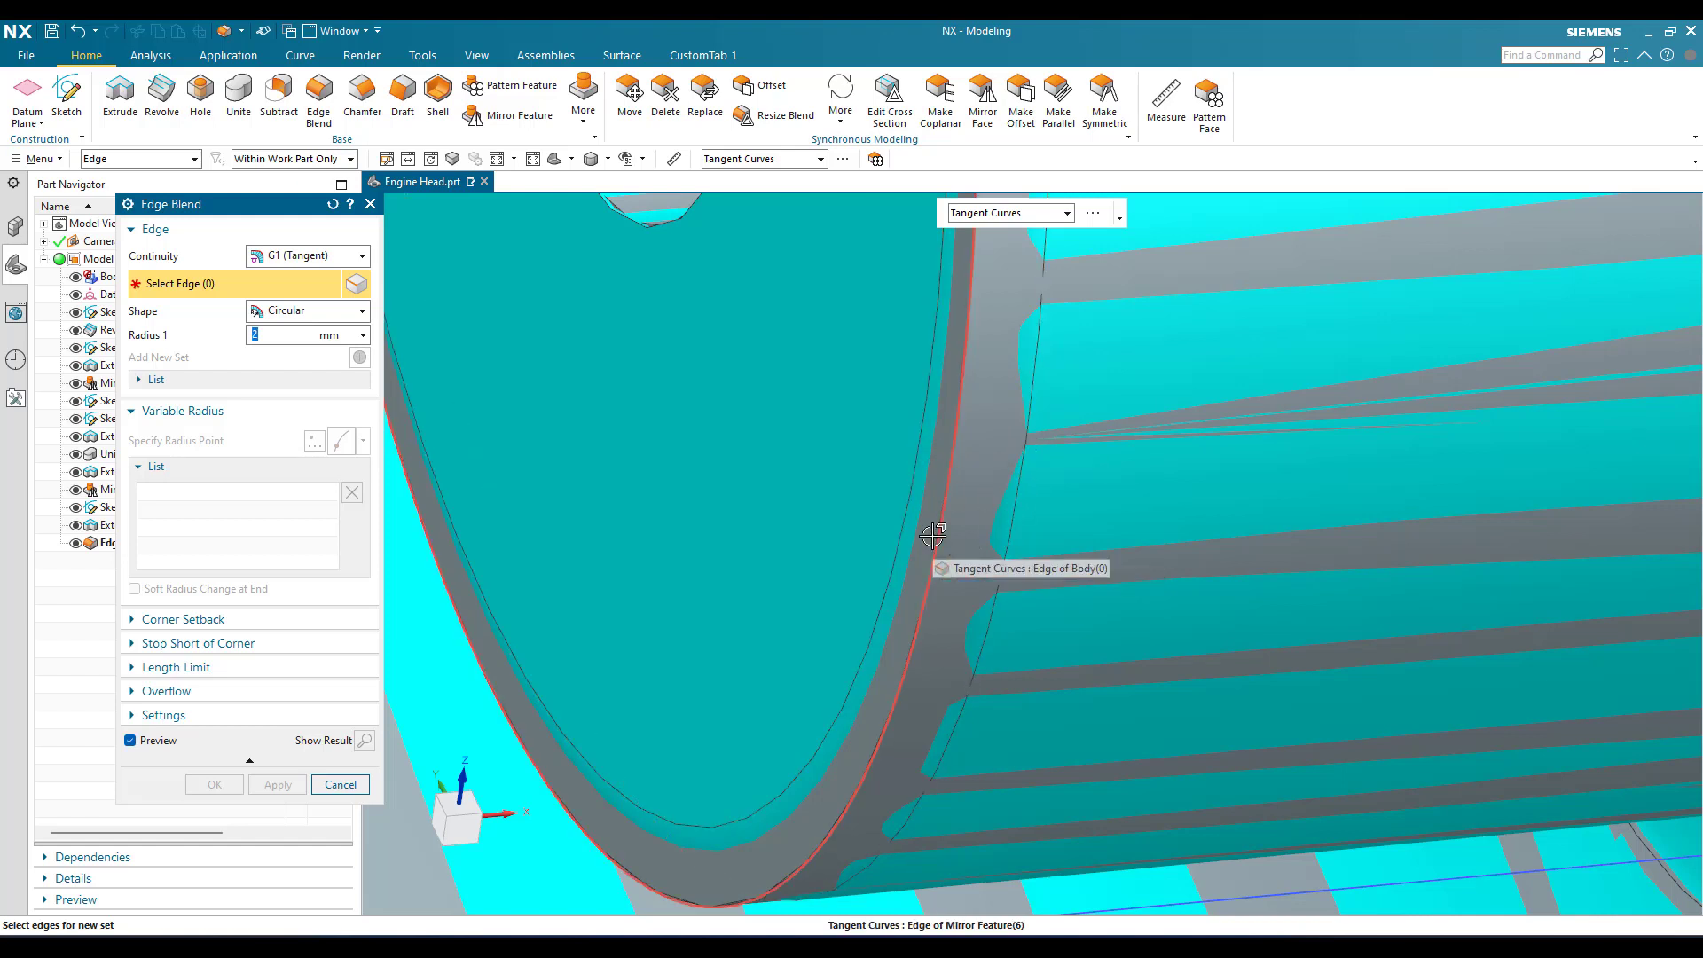
pyautogui.click(1236, 462)
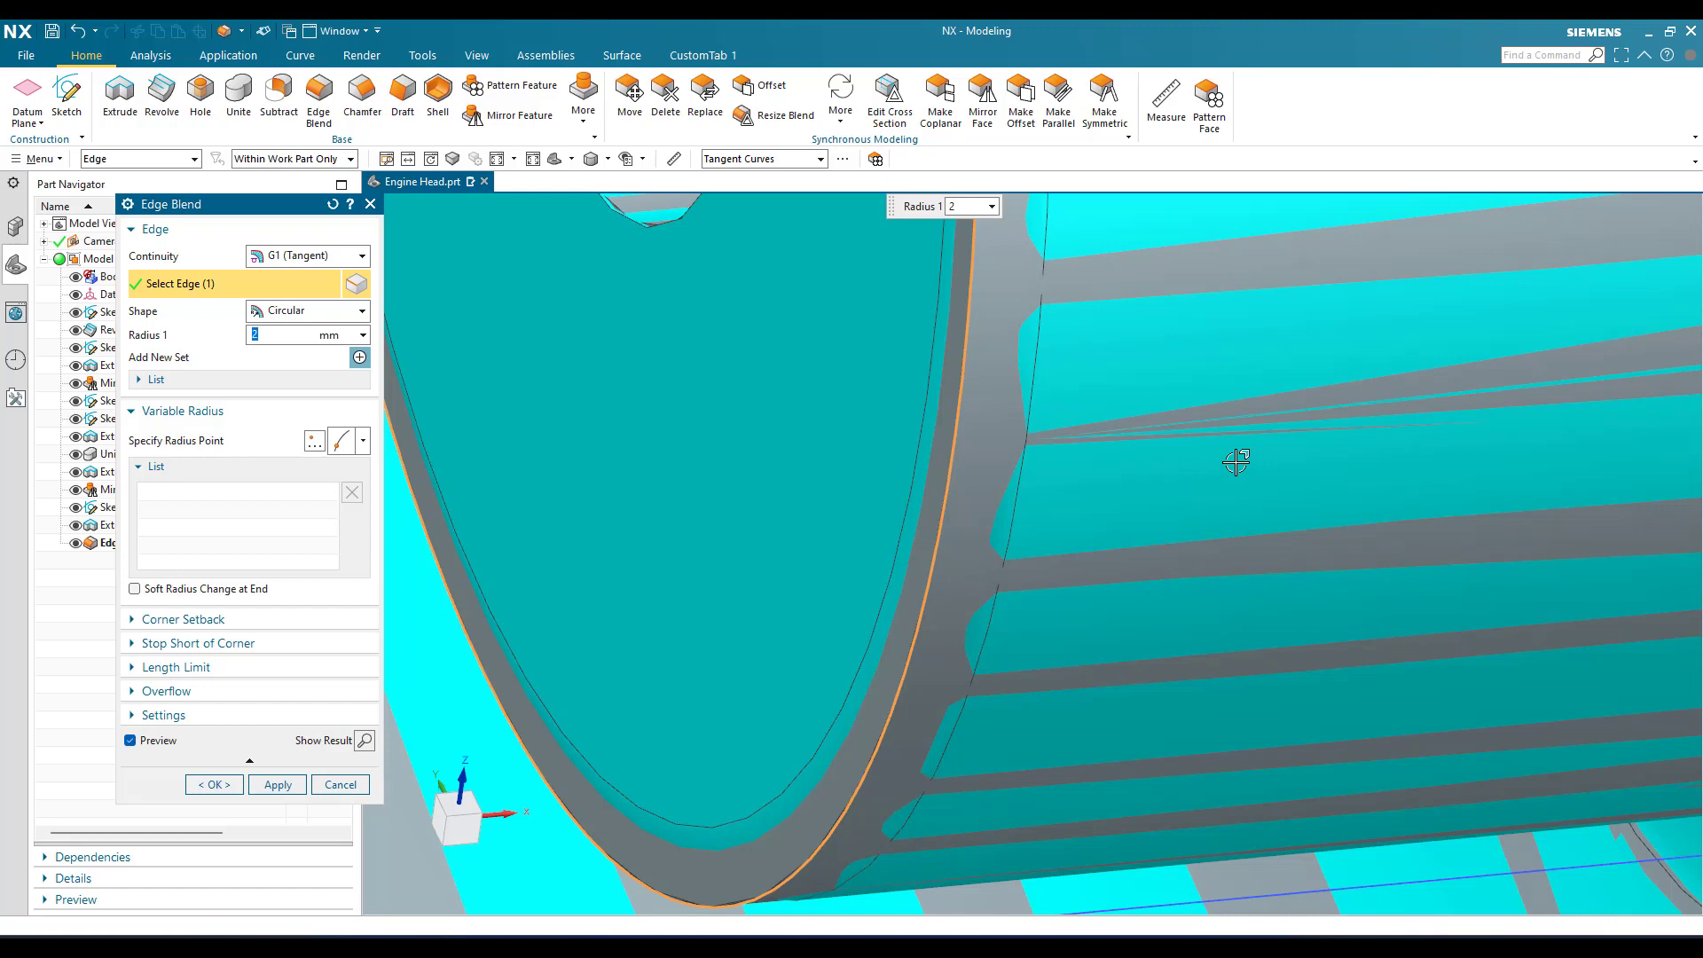
pyautogui.scroll(-1, 1236, 462)
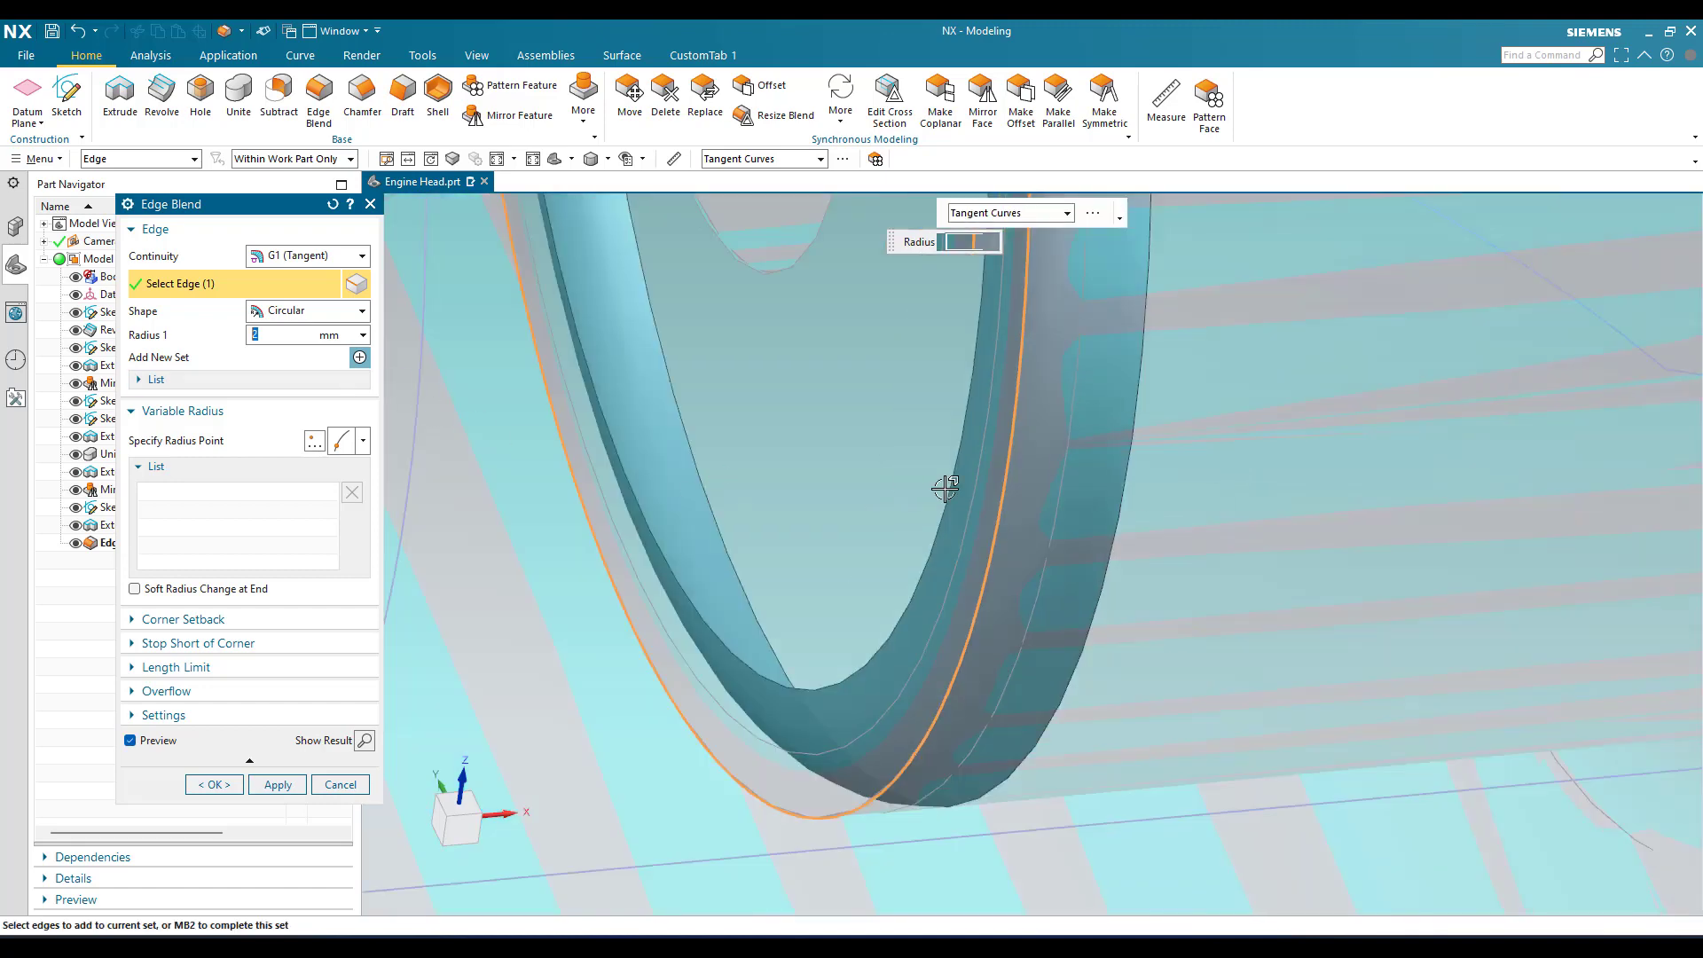
pyautogui.write('1')
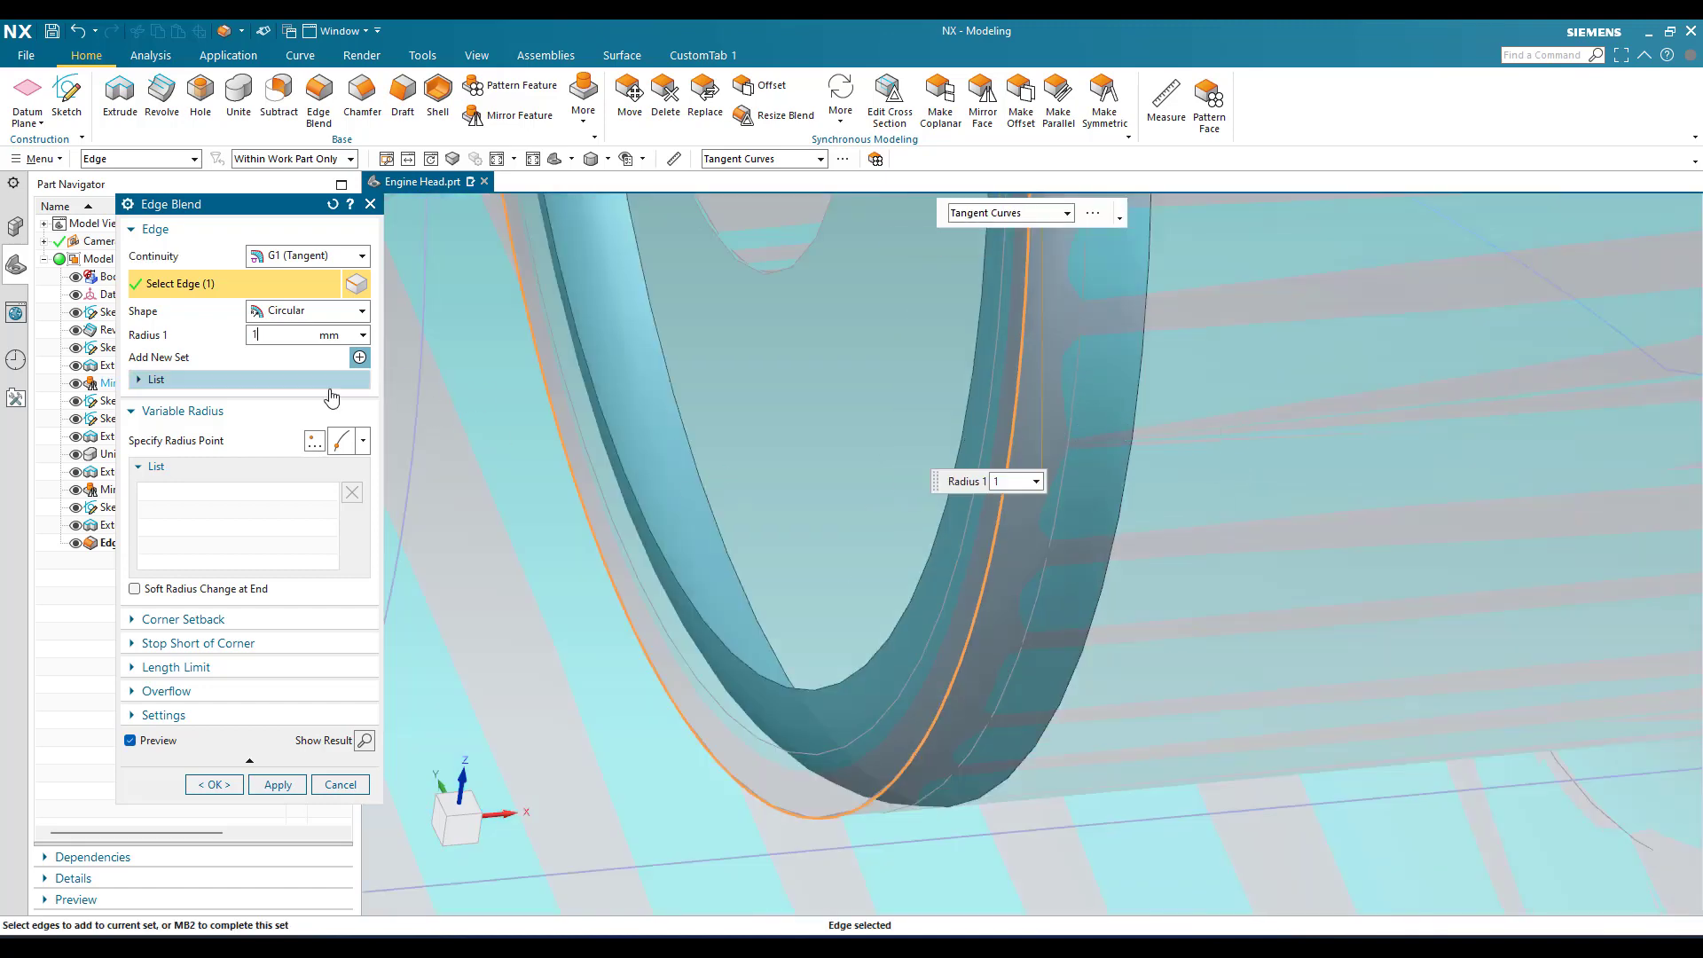
pyautogui.press('Return')
pyautogui.scroll(-5, 1251, 545)
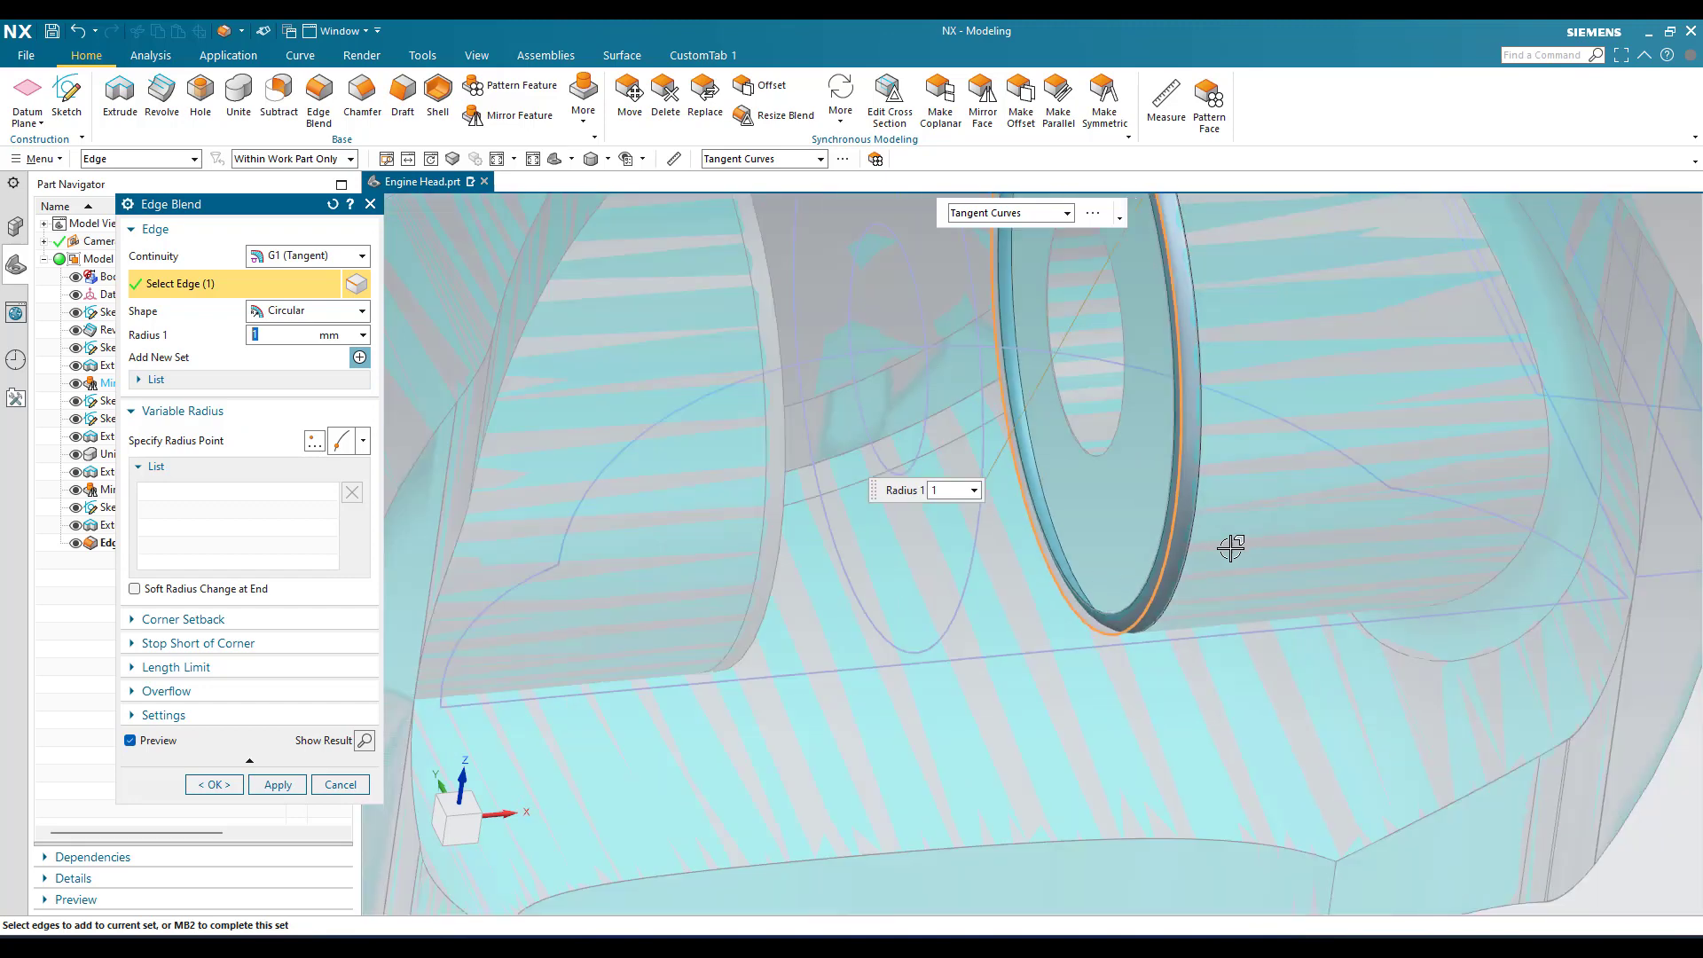
pyautogui.click(875, 537)
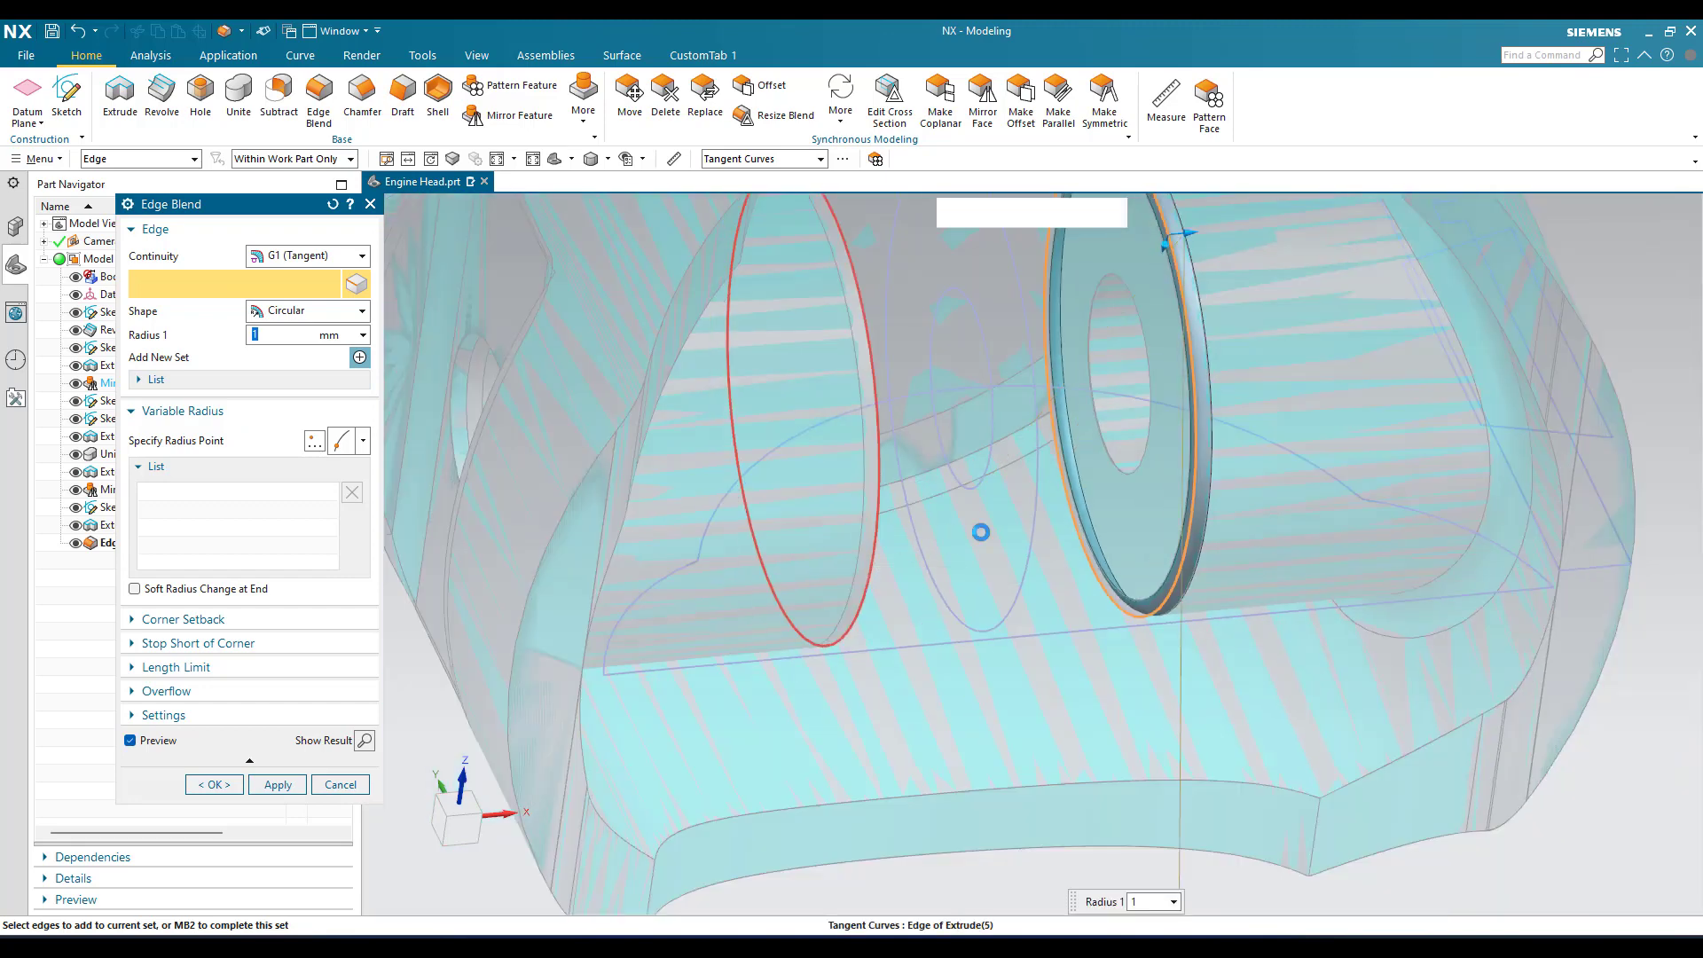
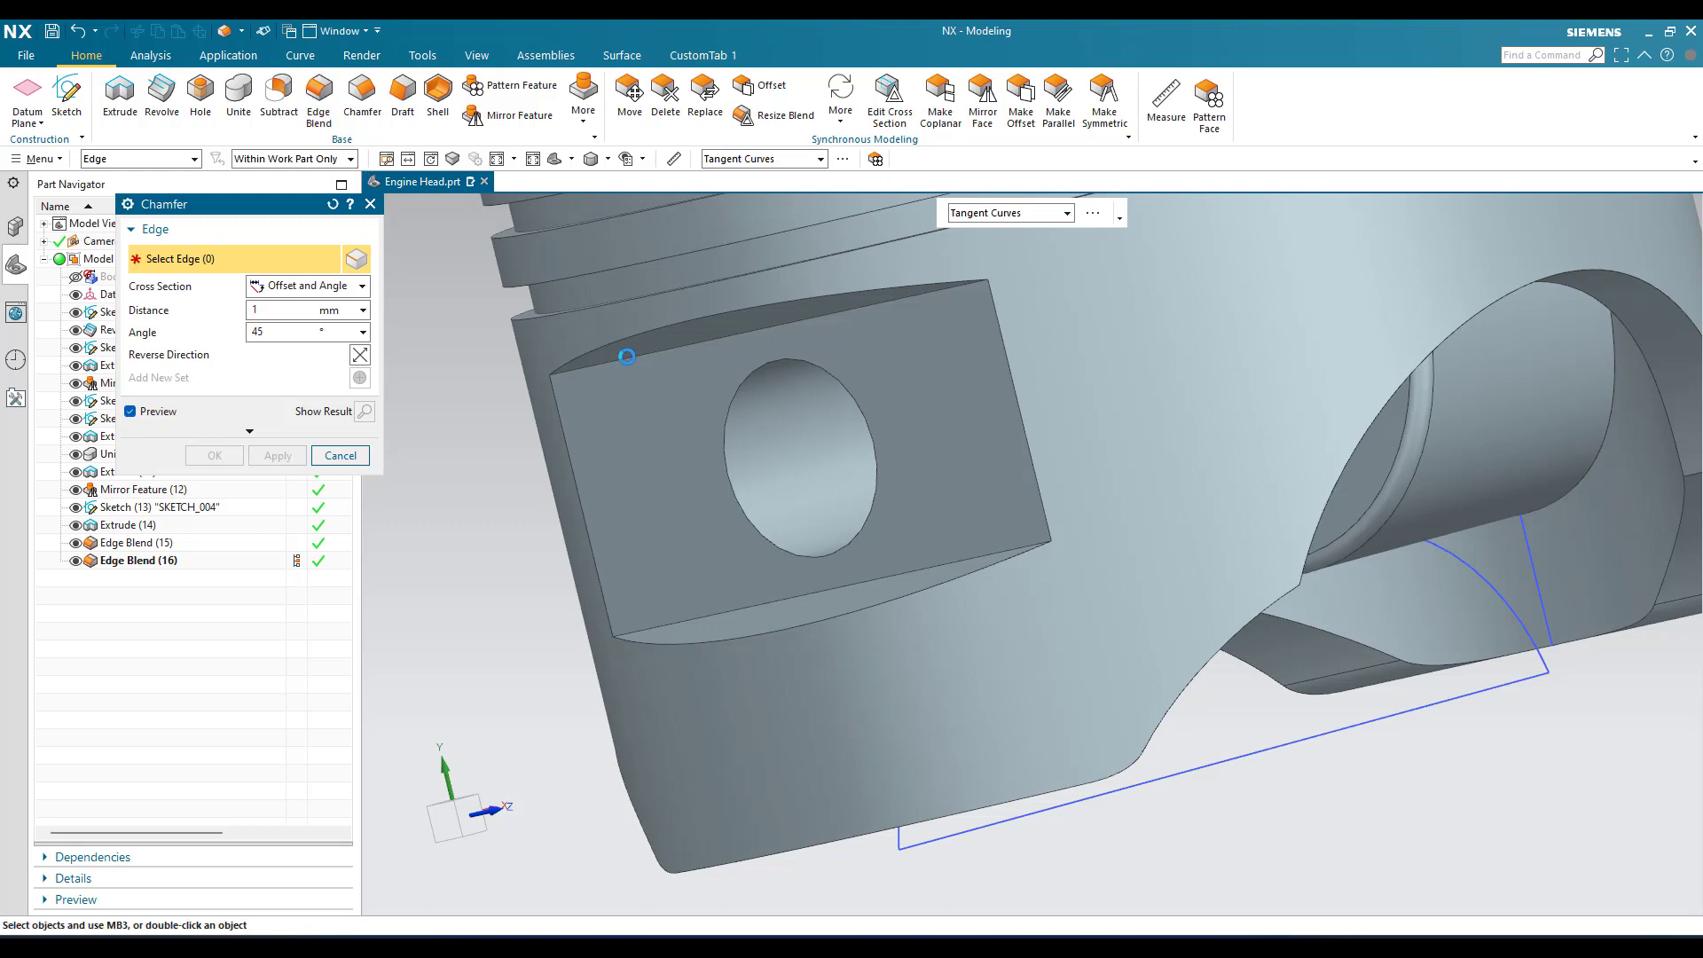
# - Dismiss the chamfer and start an edge blend on the first two long pocket edges
pyautogui.press('Escape')
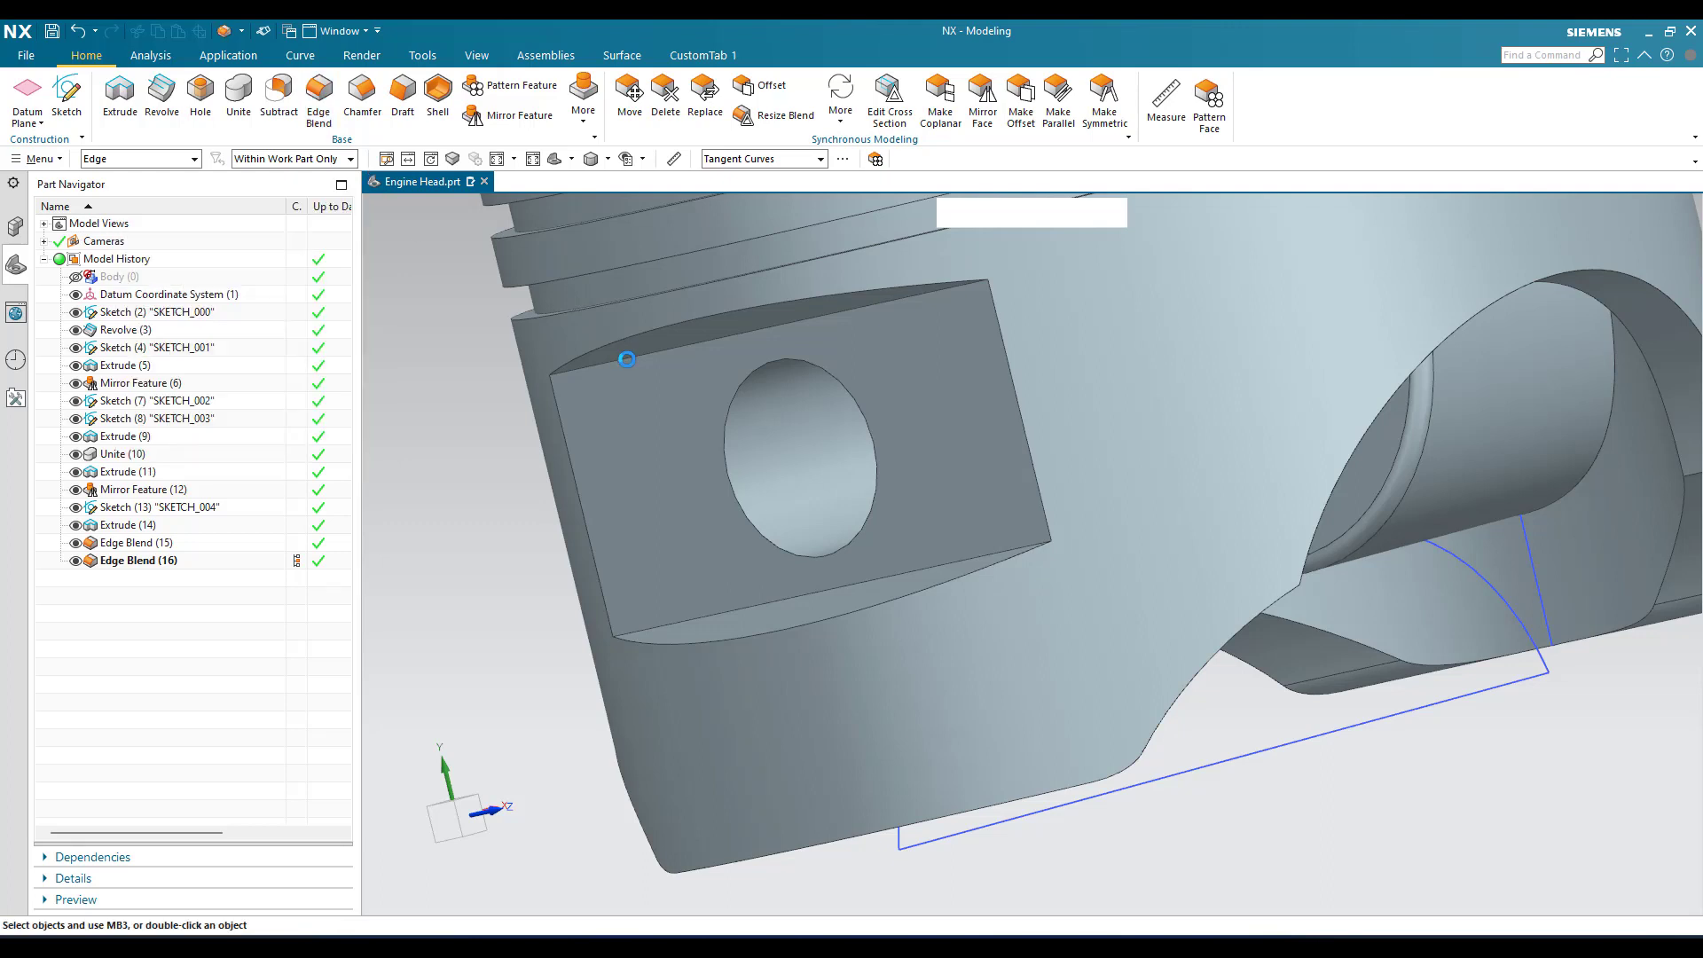
pyautogui.click(627, 358)
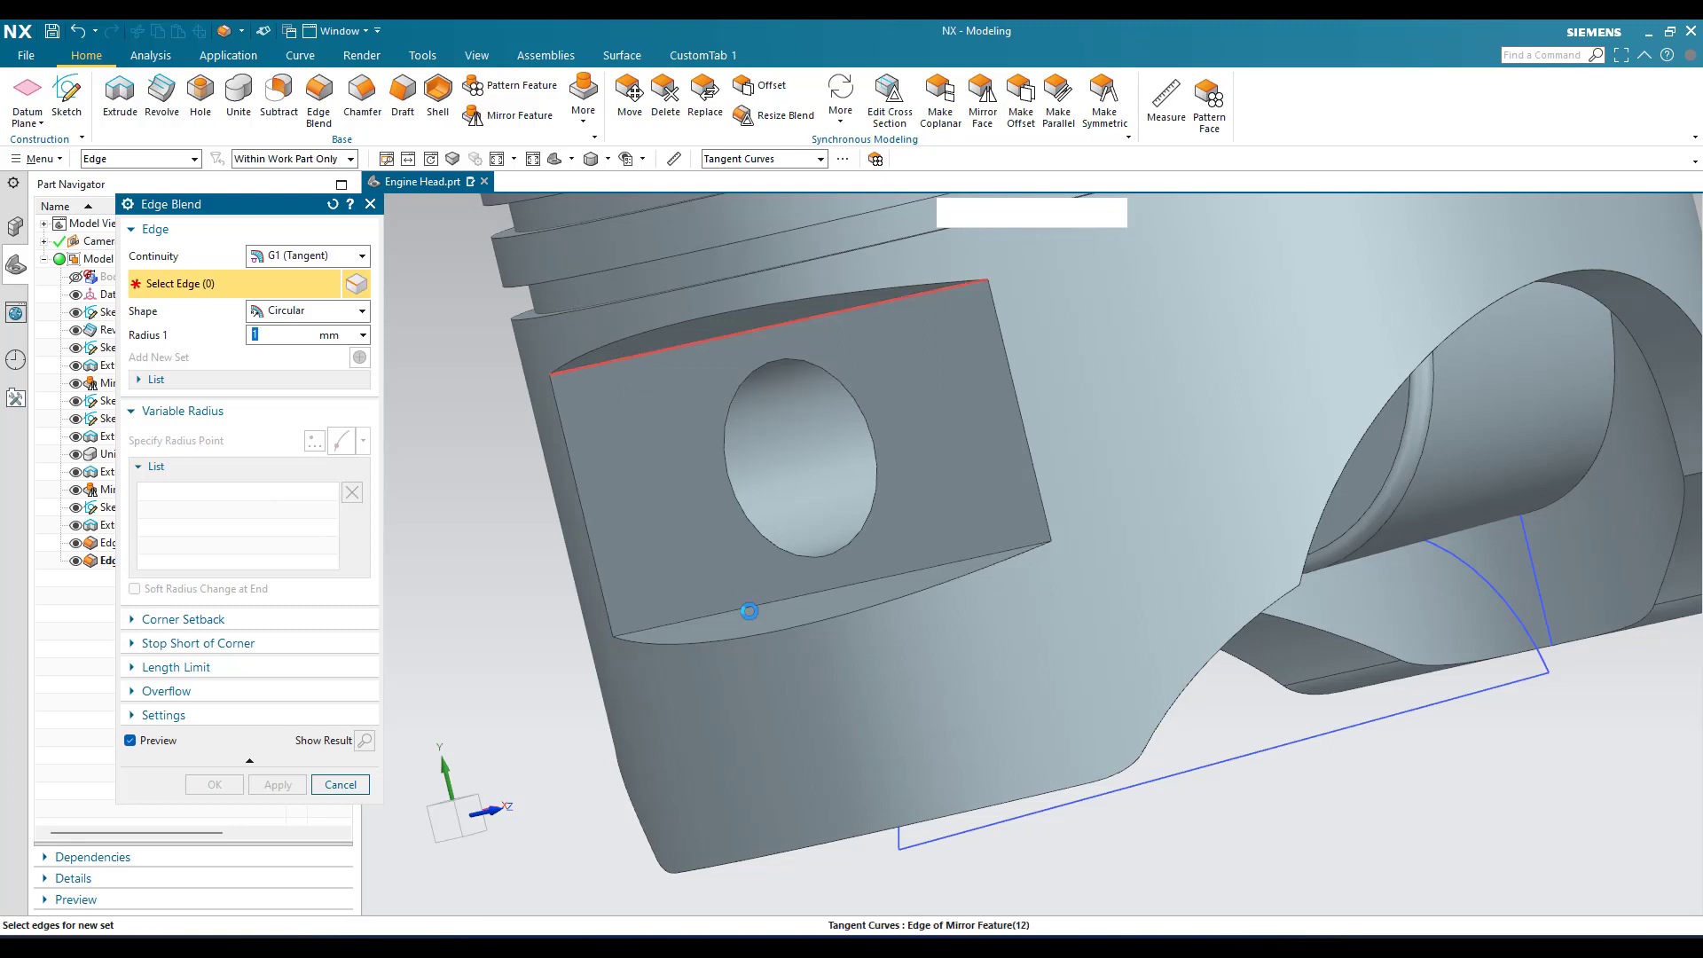
pyautogui.click(749, 612)
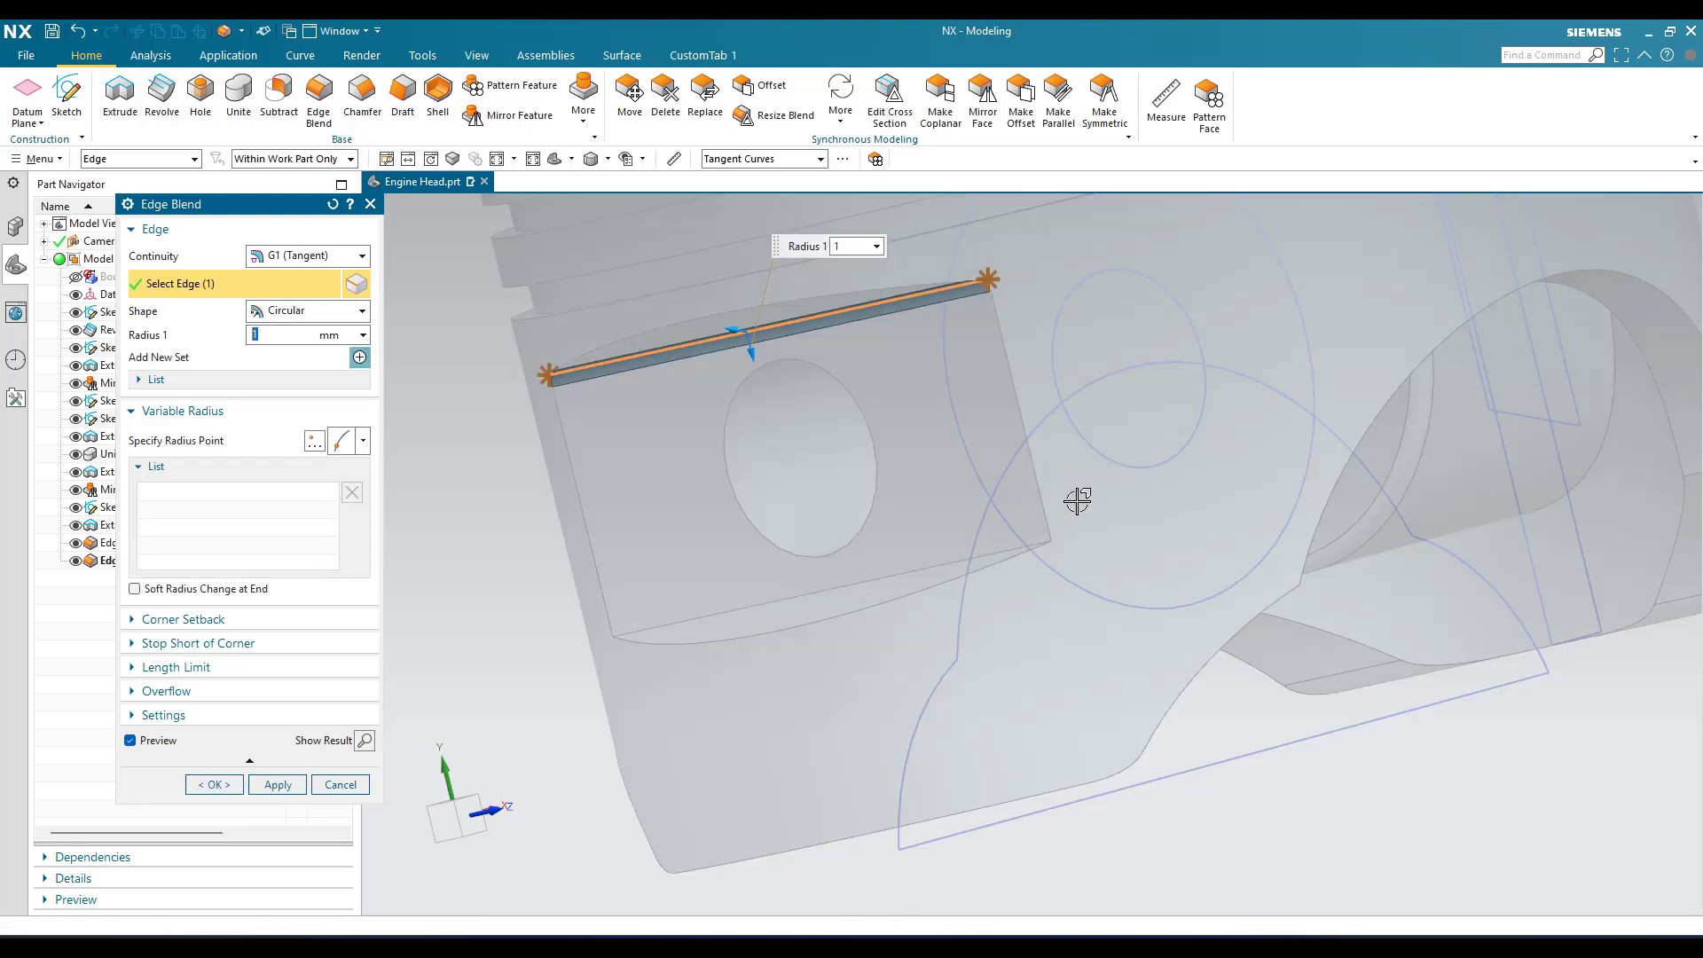
pyautogui.click(997, 396)
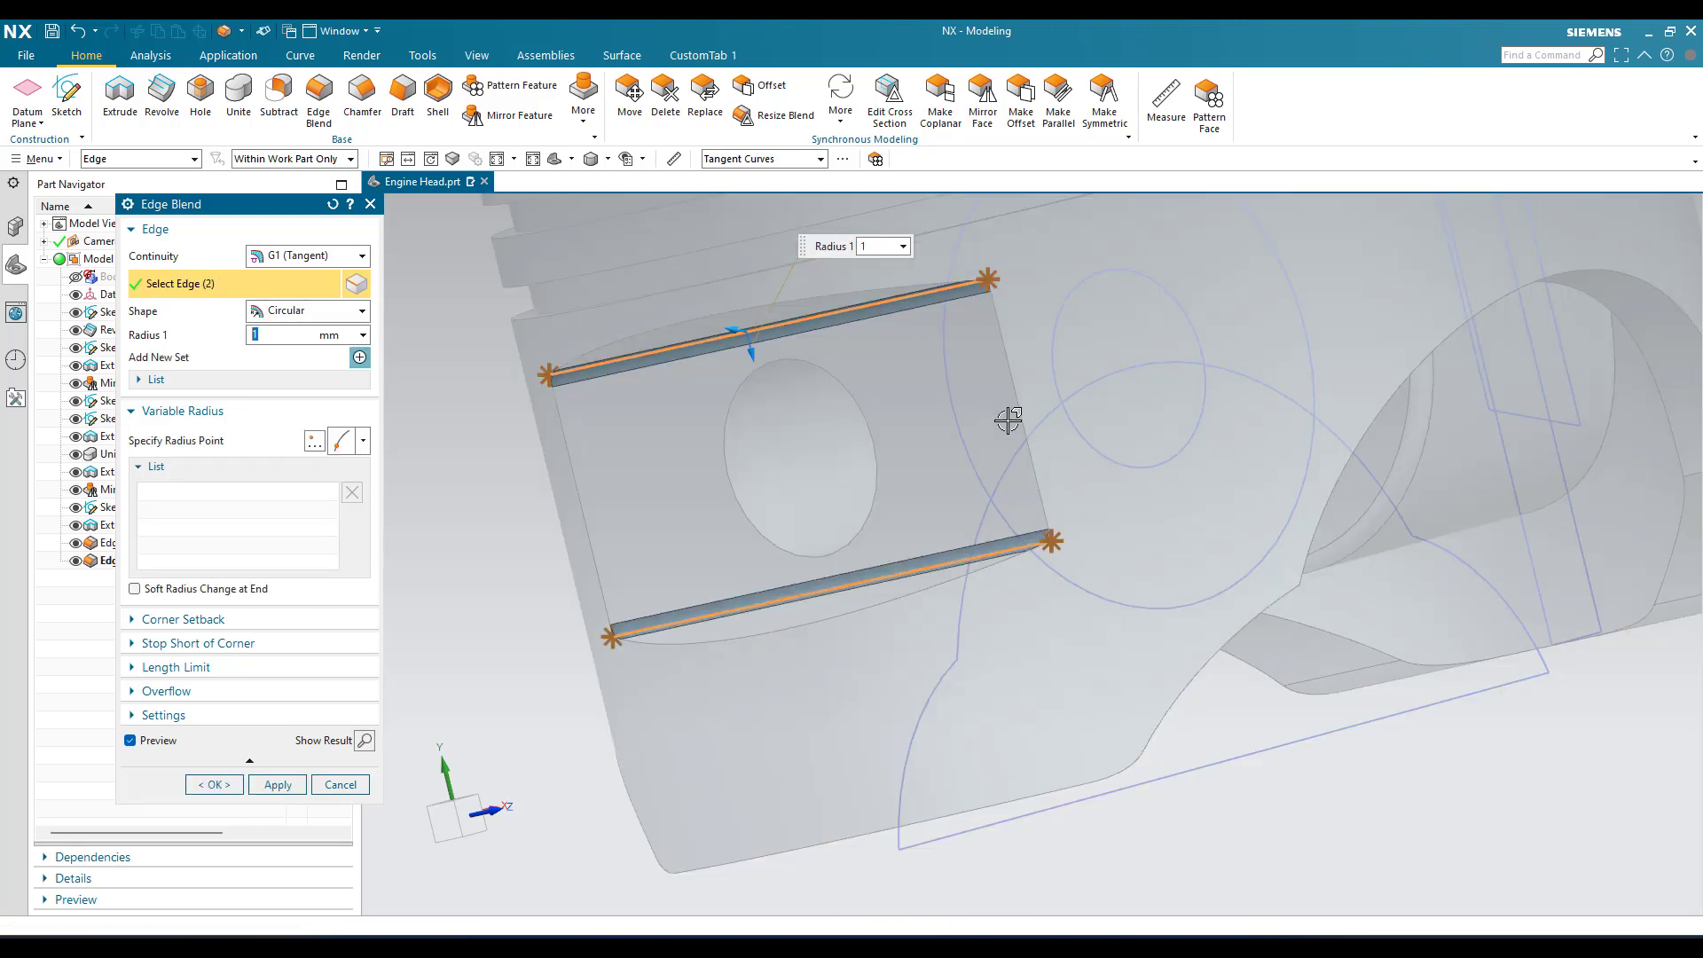
pyautogui.moveTo(924, 411); pyautogui.dragTo(700, 498, button='middle')
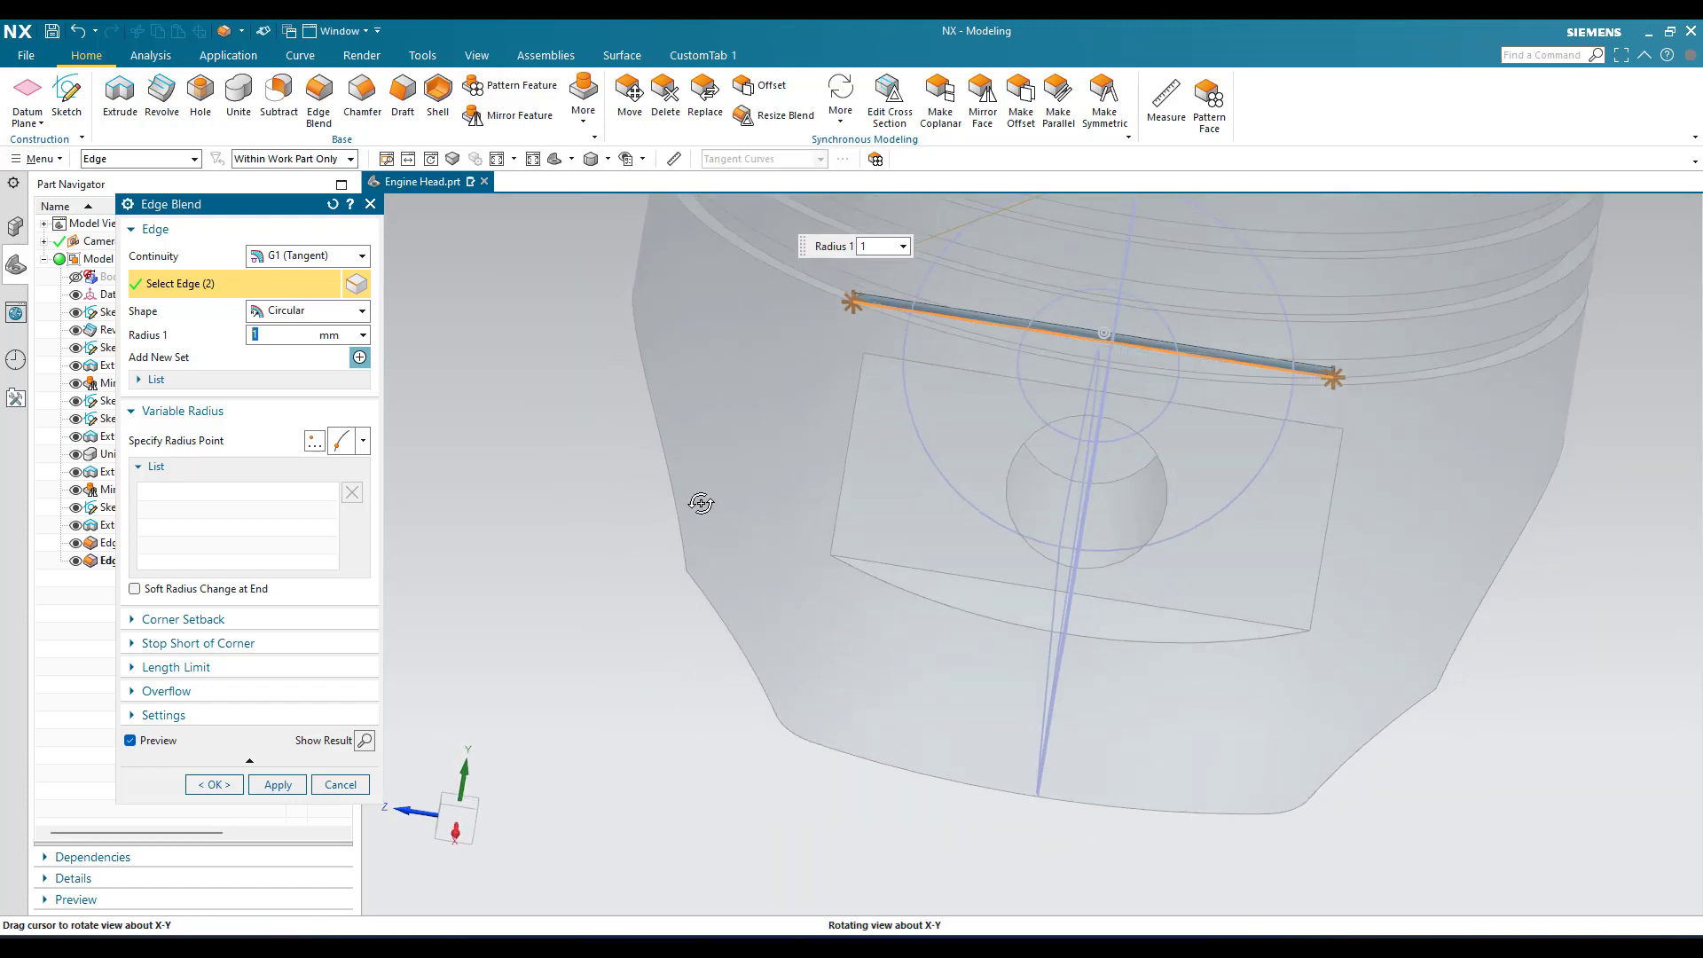
# - Add the remaining two long pocket edges and apply the 2 mm blend
pyautogui.click(897, 559)
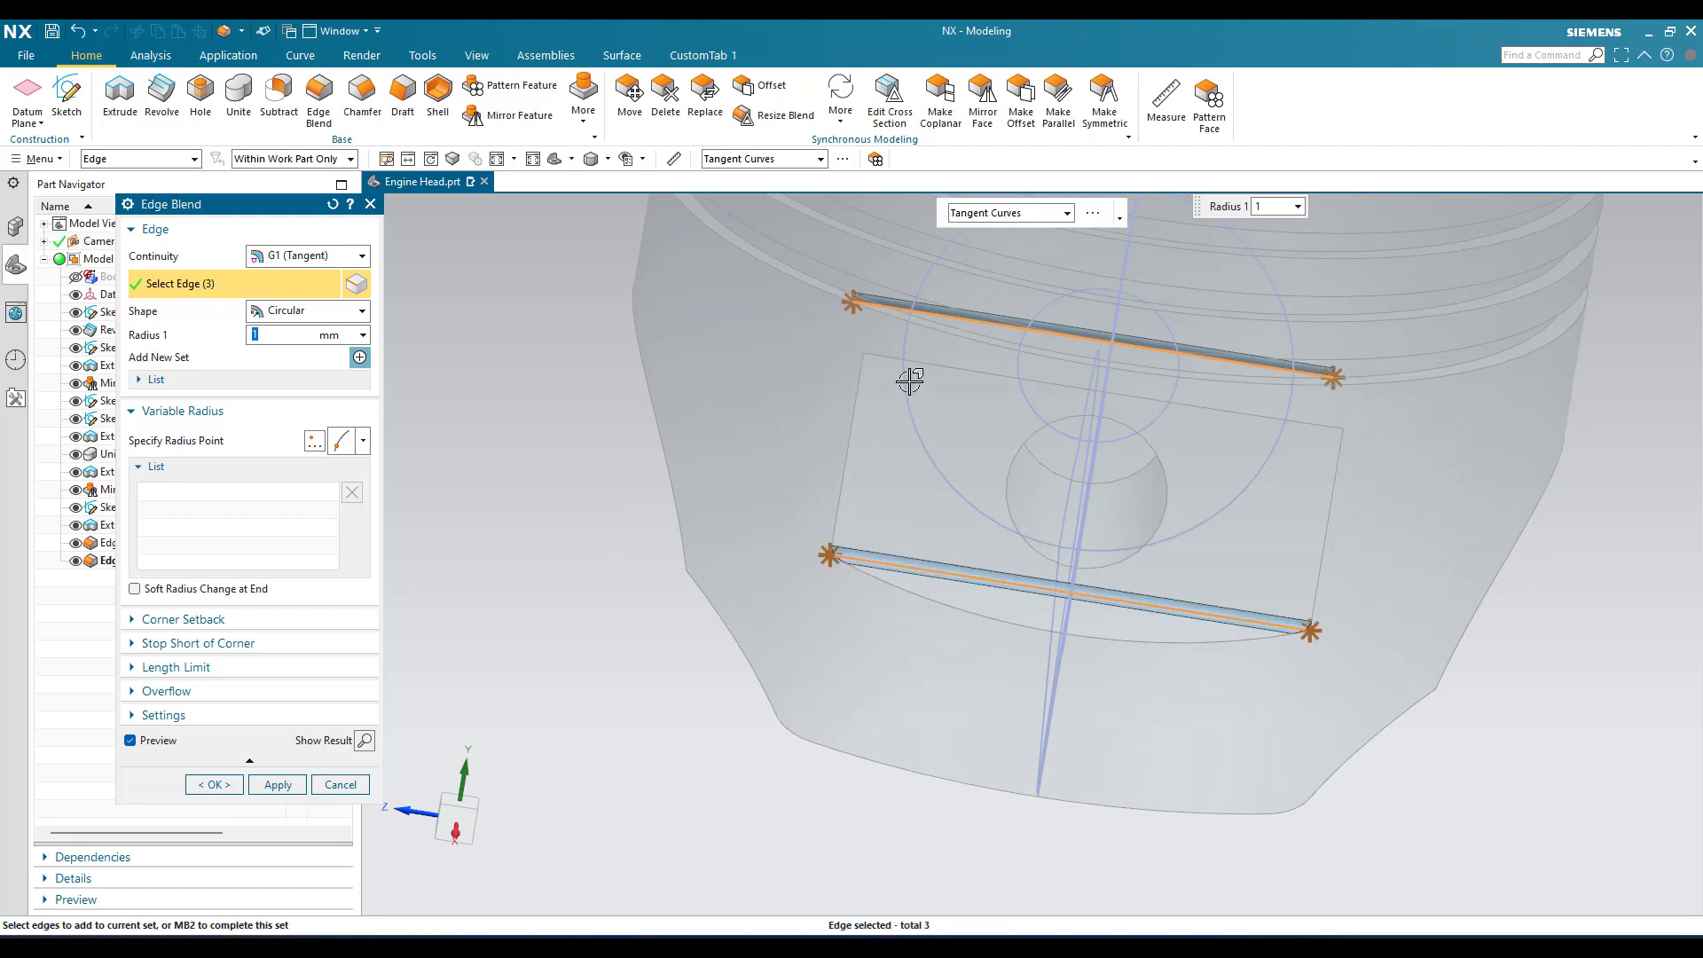
pyautogui.moveTo(909, 380); pyautogui.dragTo(907, 390, button='middle')
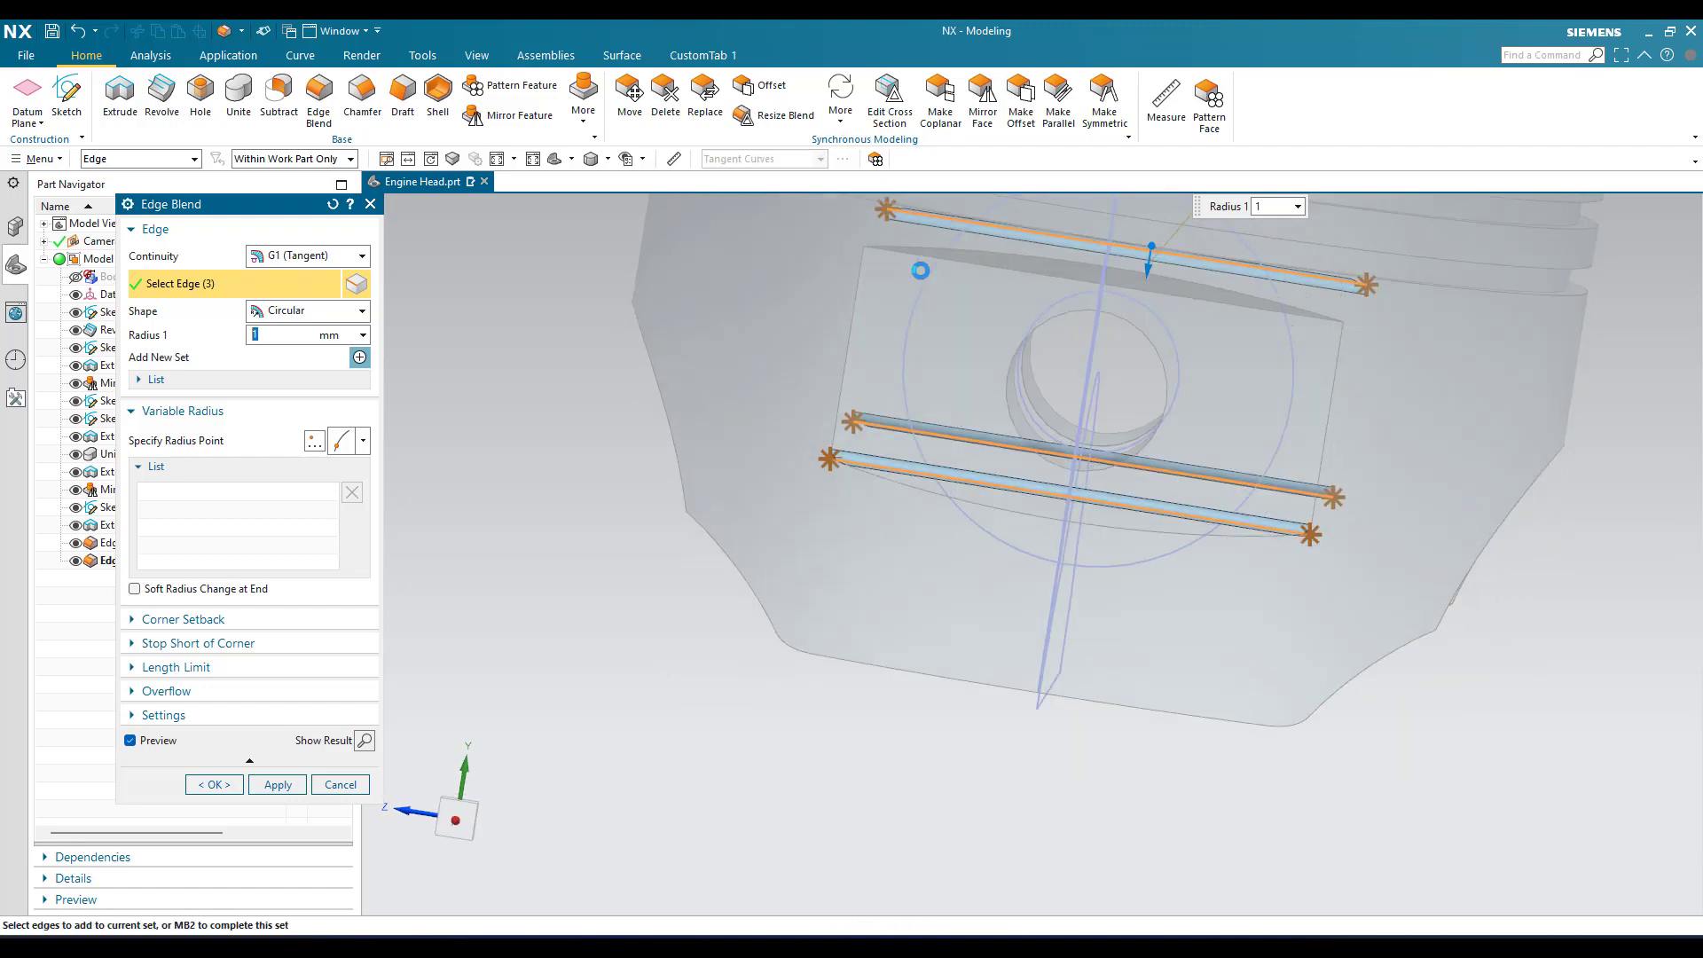
pyautogui.click(920, 257)
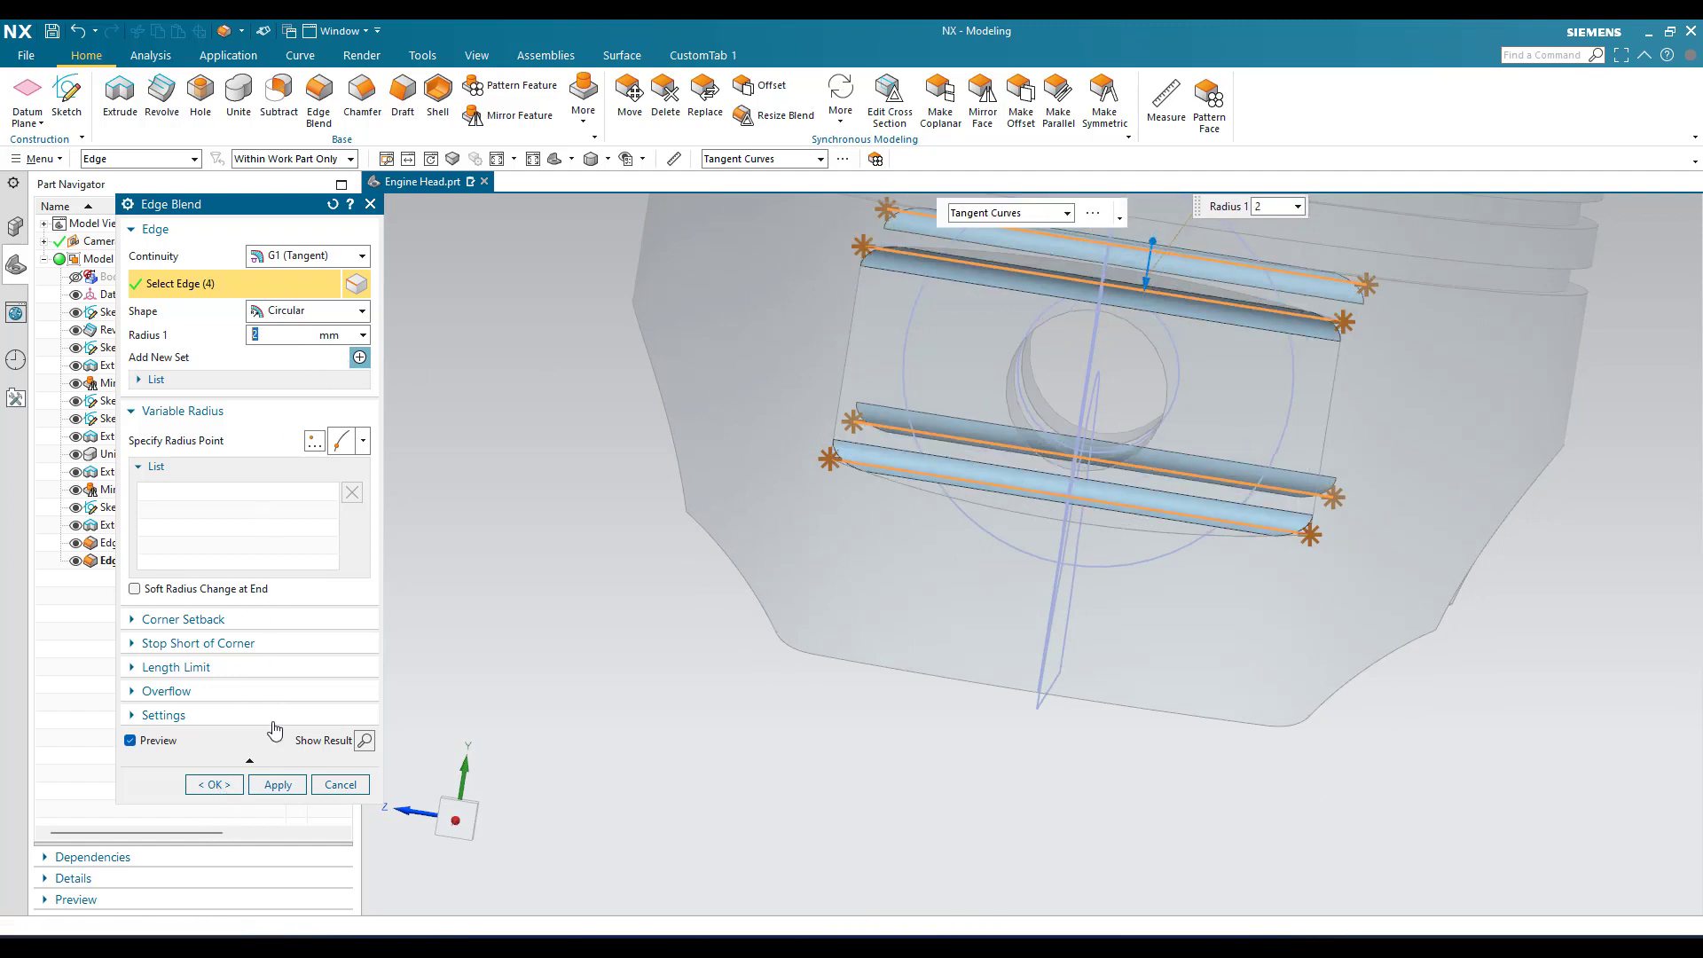
pyautogui.click(214, 784)
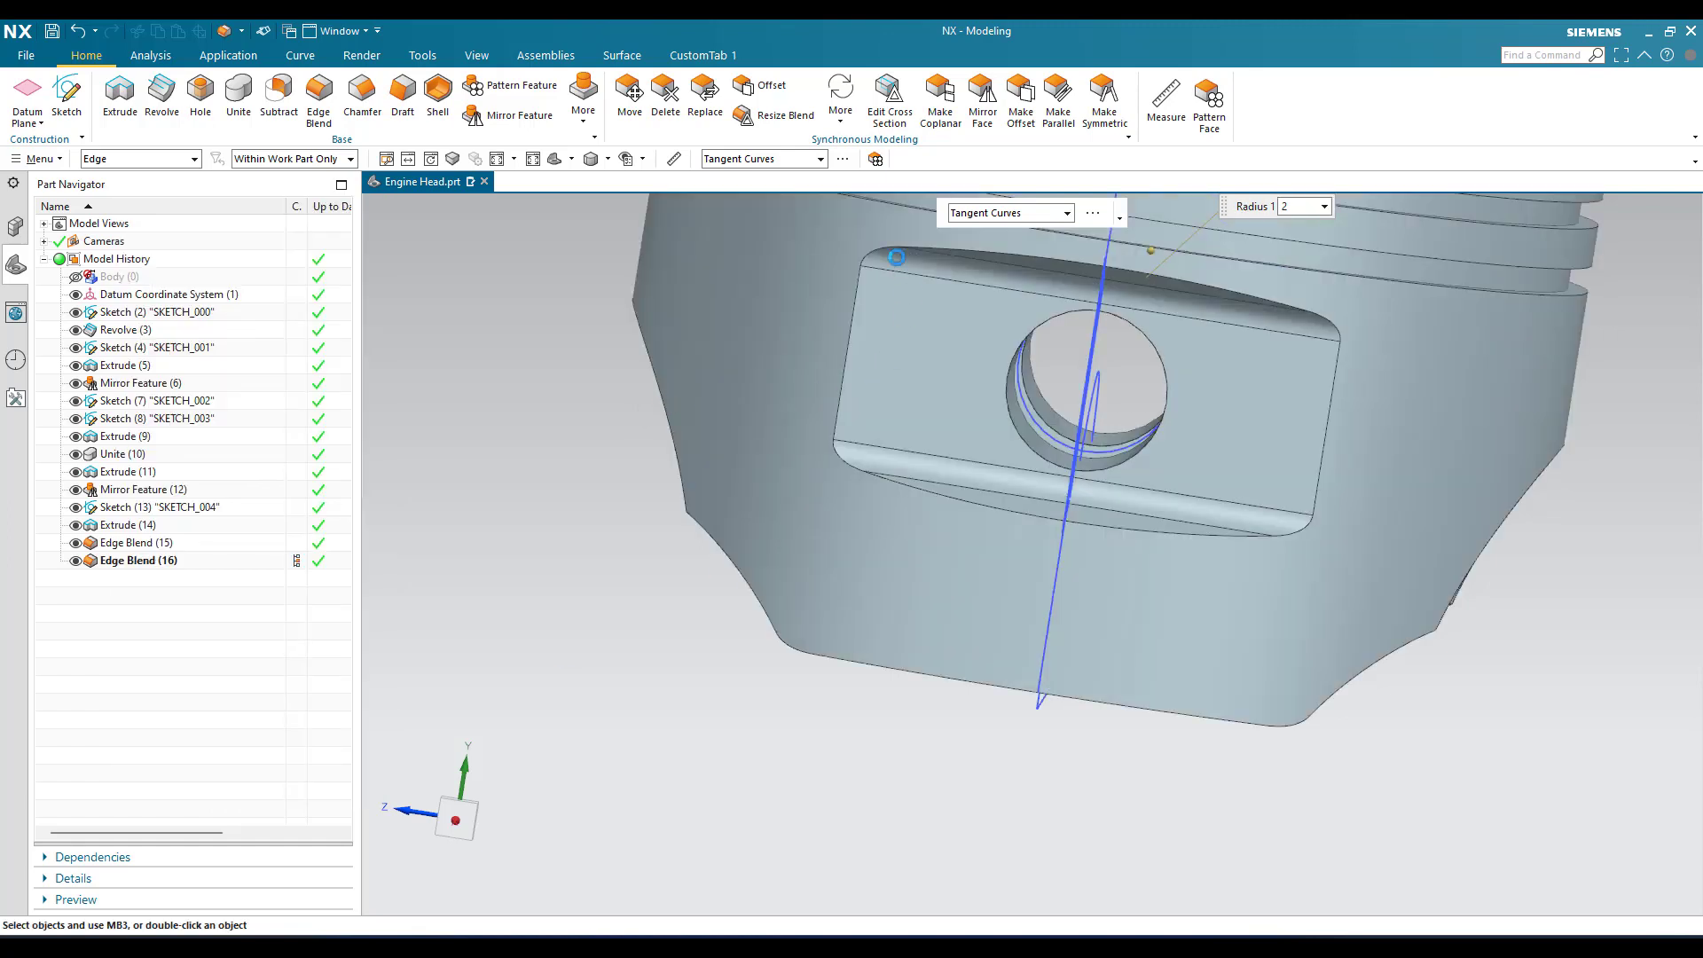
pyautogui.click(324, 101)
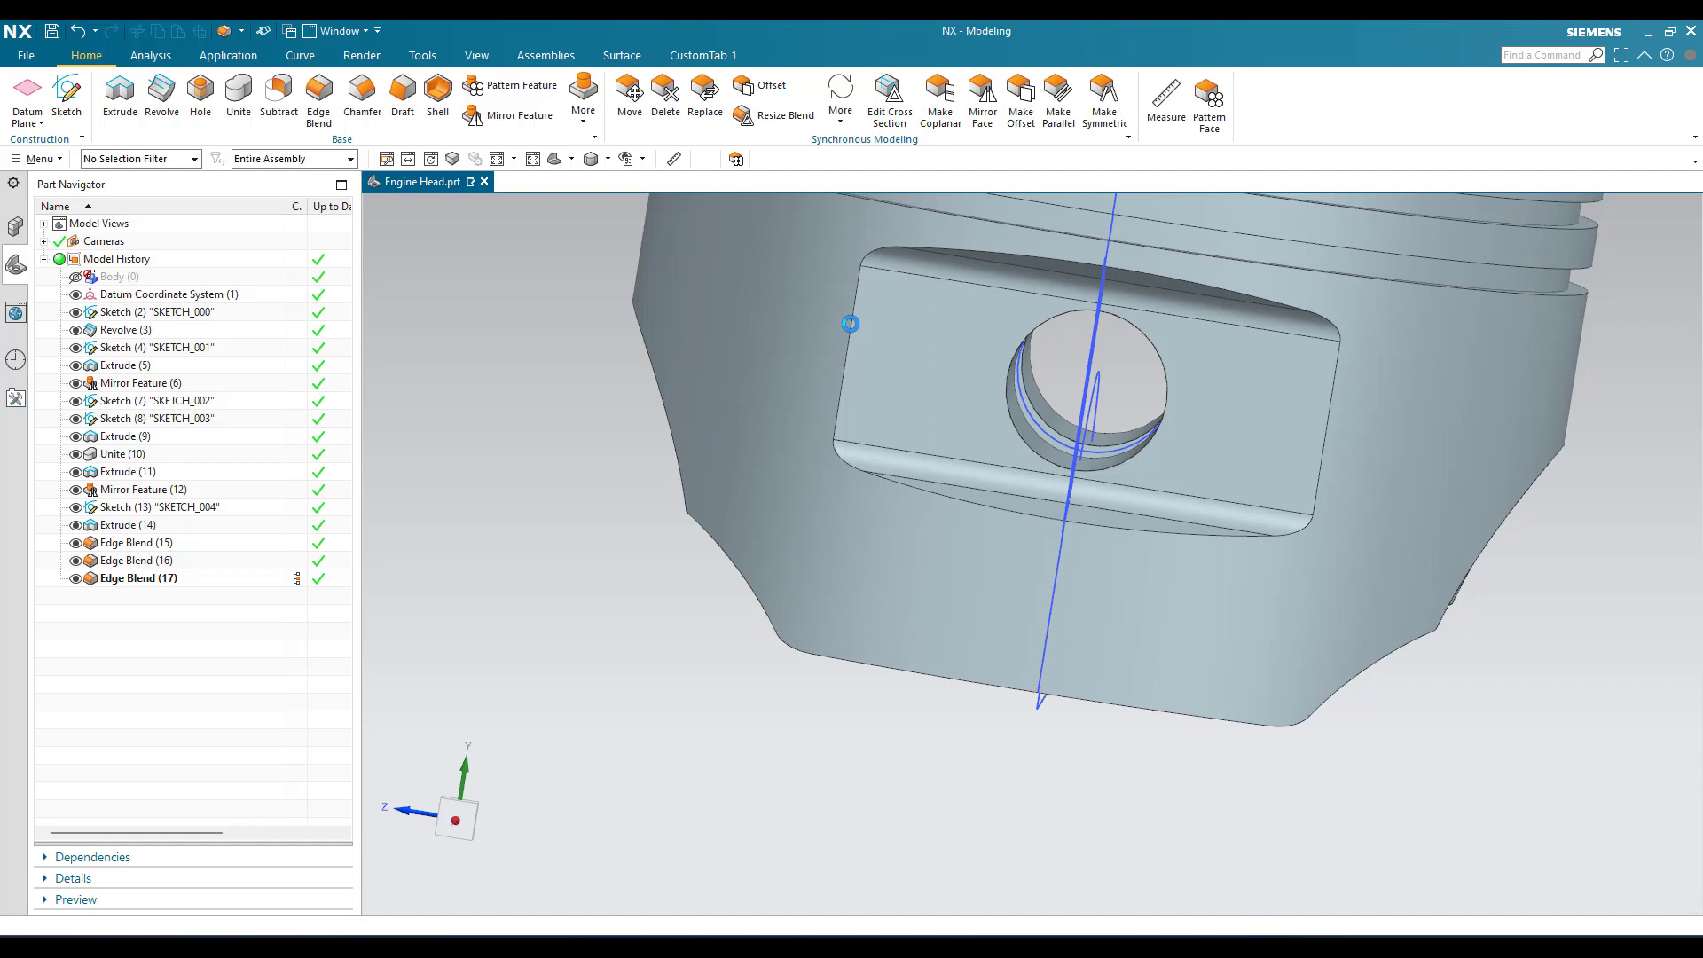
# - Blend the edge loops of both pin-boss window pockets with a 1 mm radius
pyautogui.press('b')
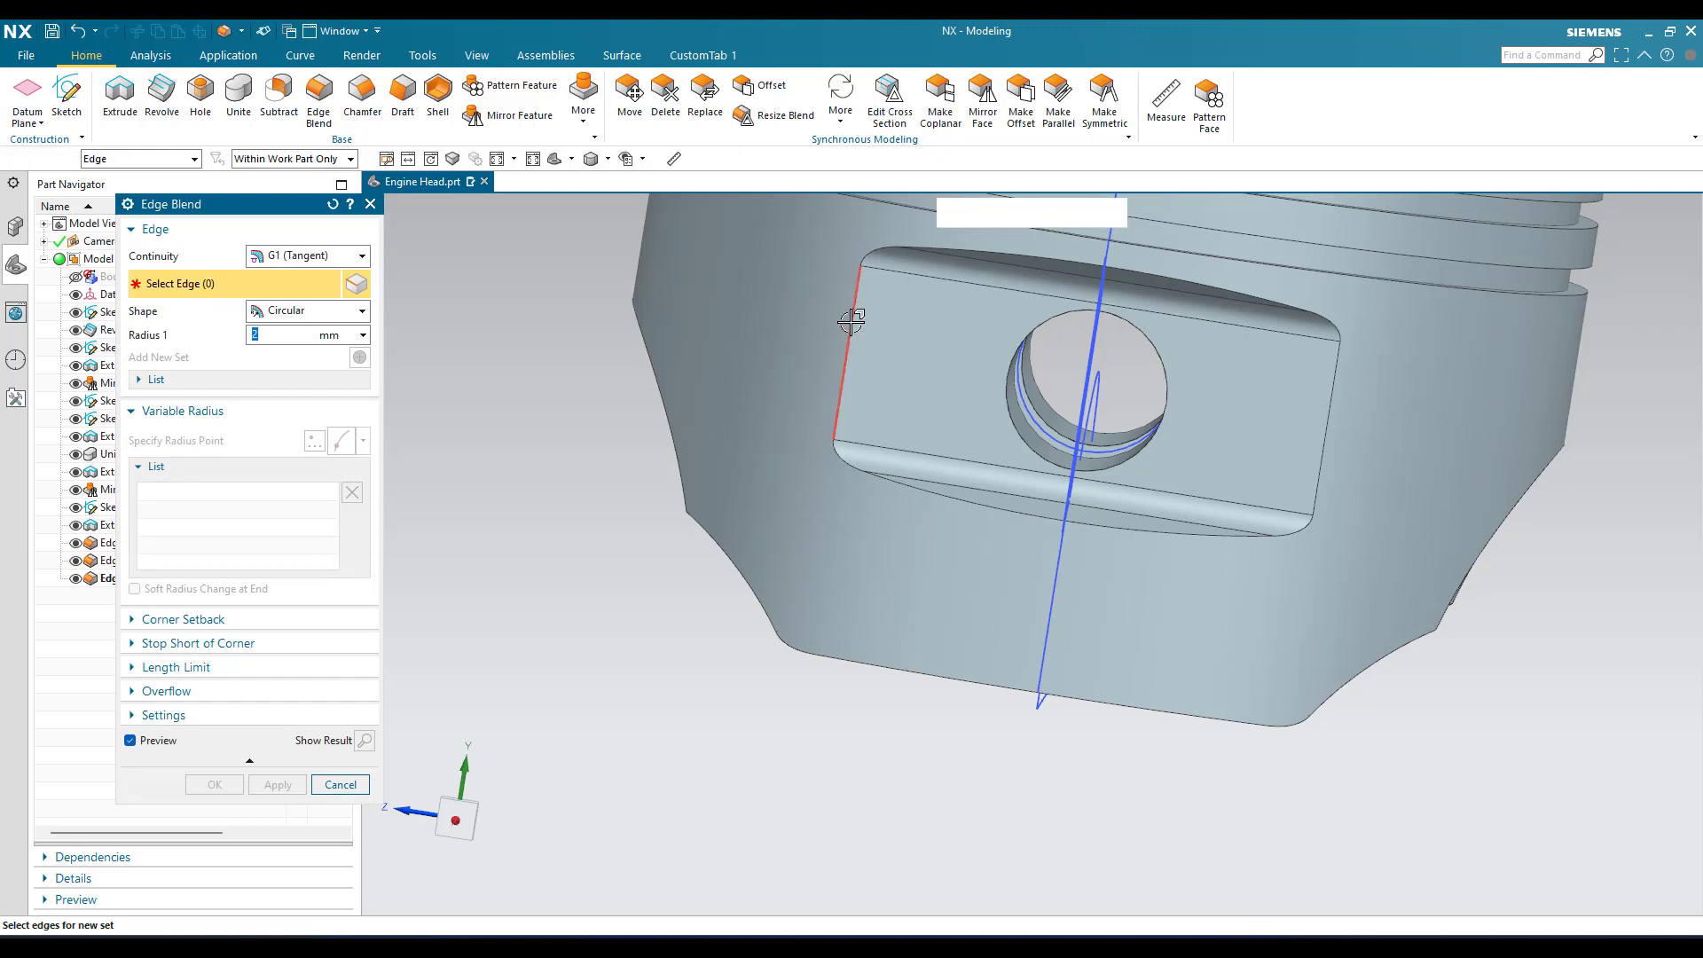
pyautogui.click(851, 322)
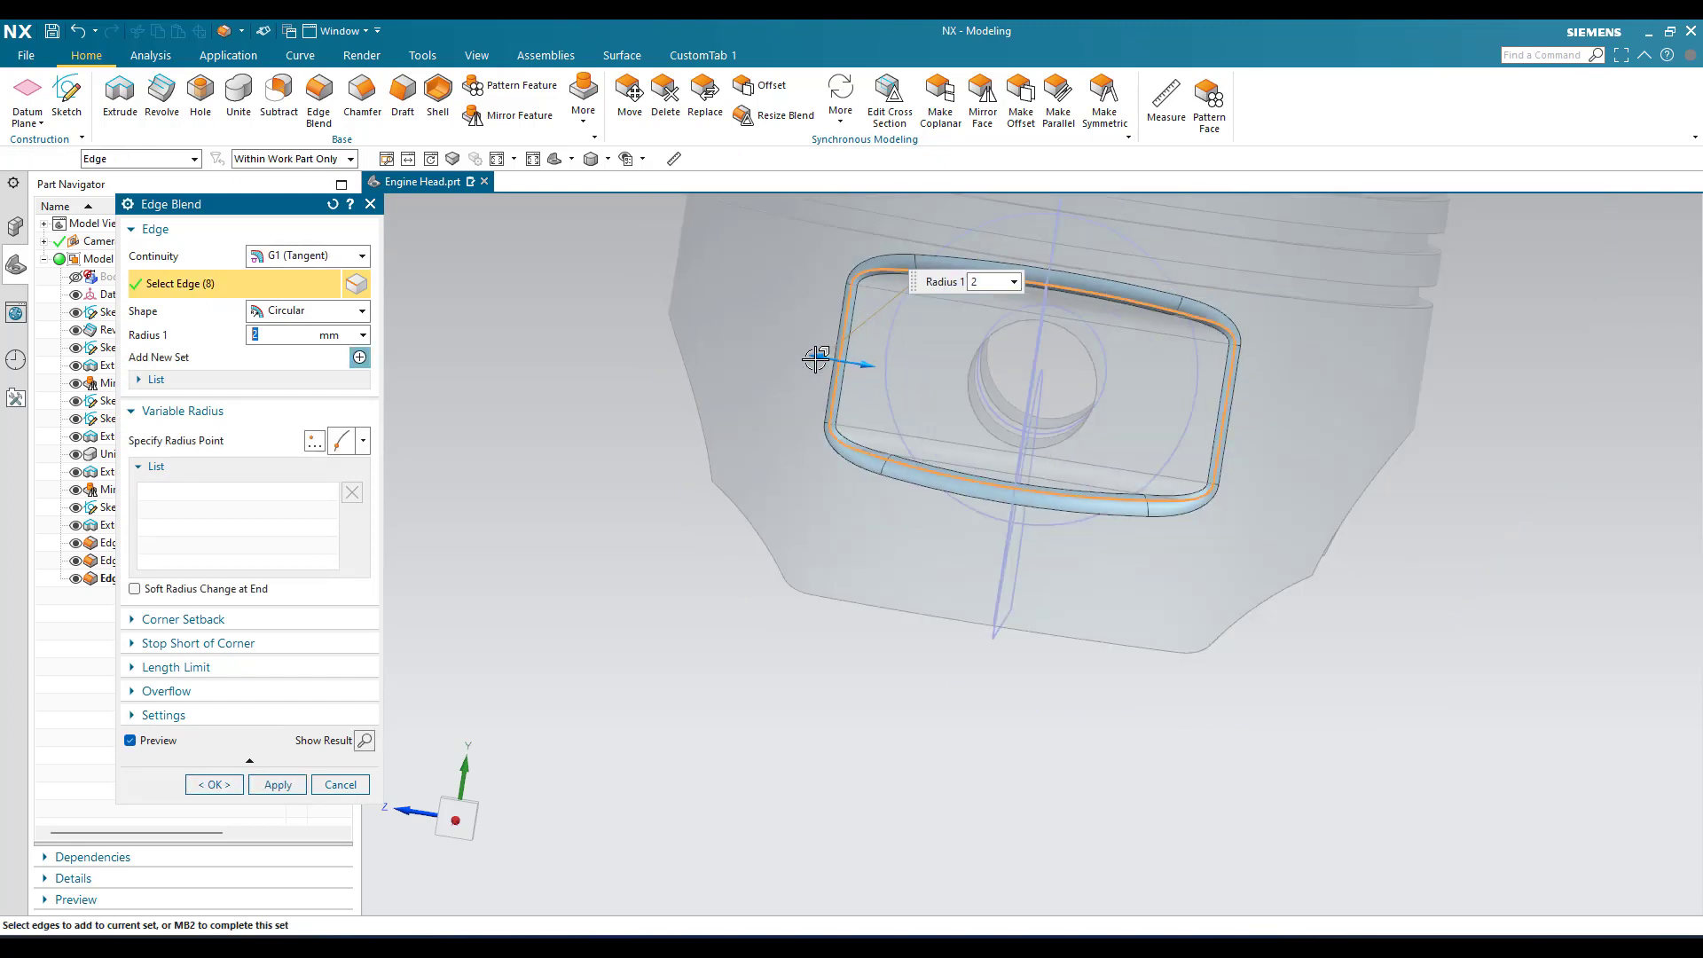
pyautogui.write('1')
pyautogui.press('Return')
pyautogui.scroll(-3, 887, 457)
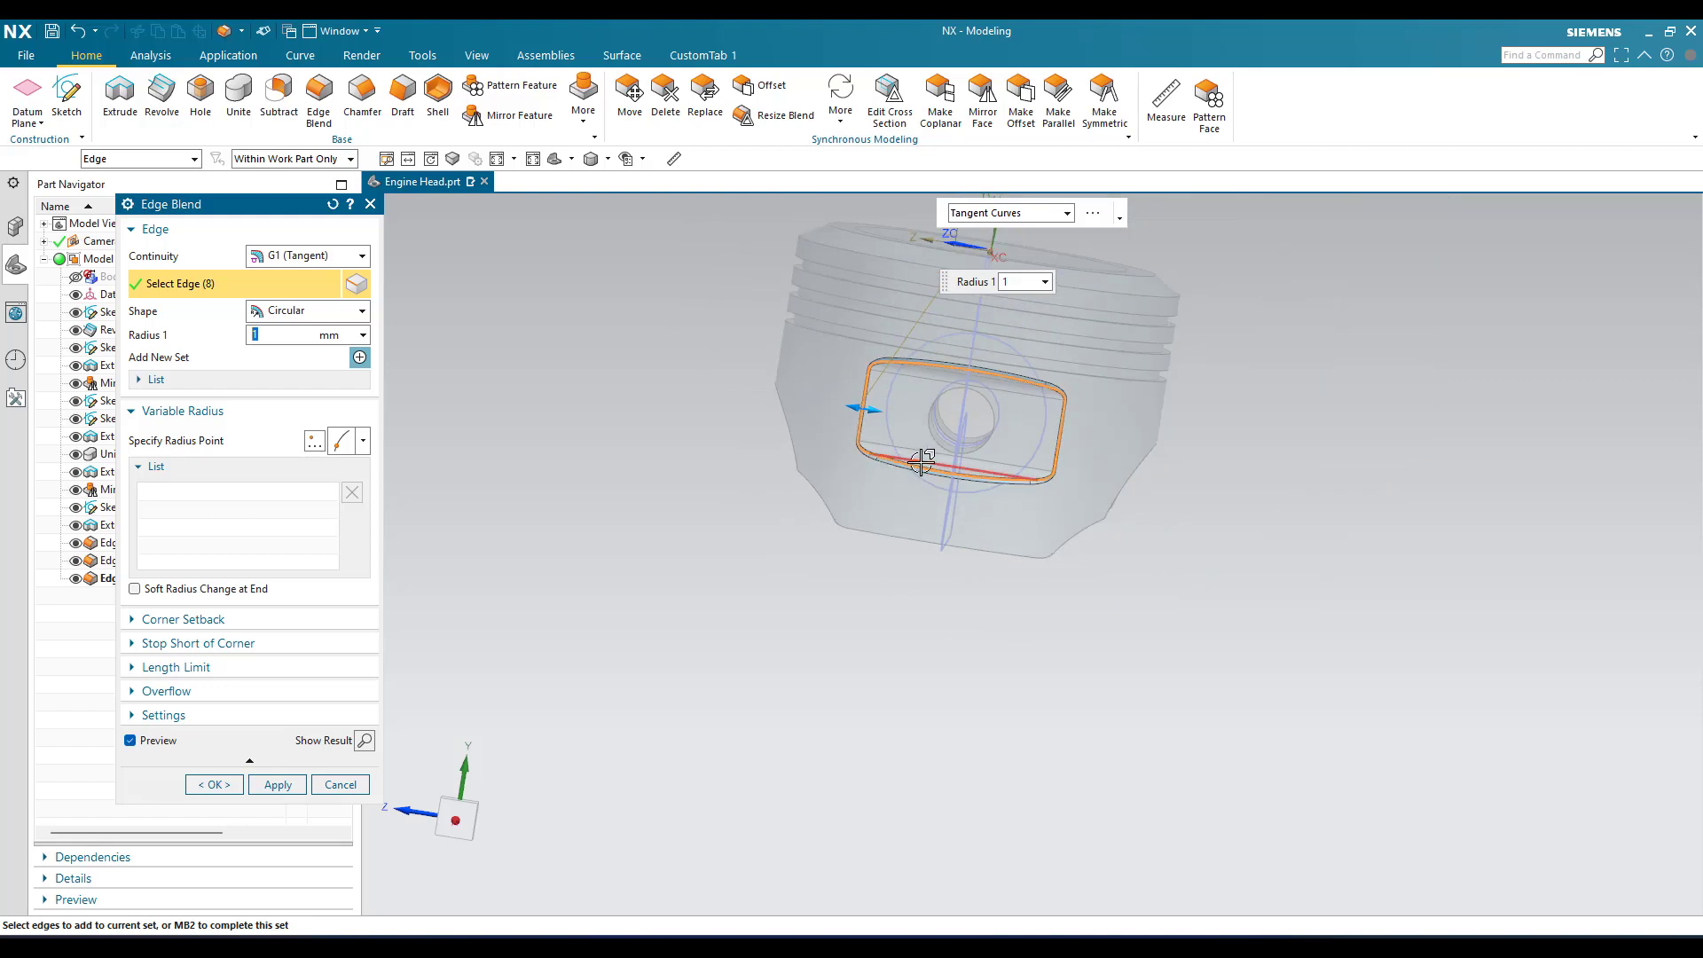
pyautogui.moveTo(1115, 464); pyautogui.dragTo(780, 471, button='middle')
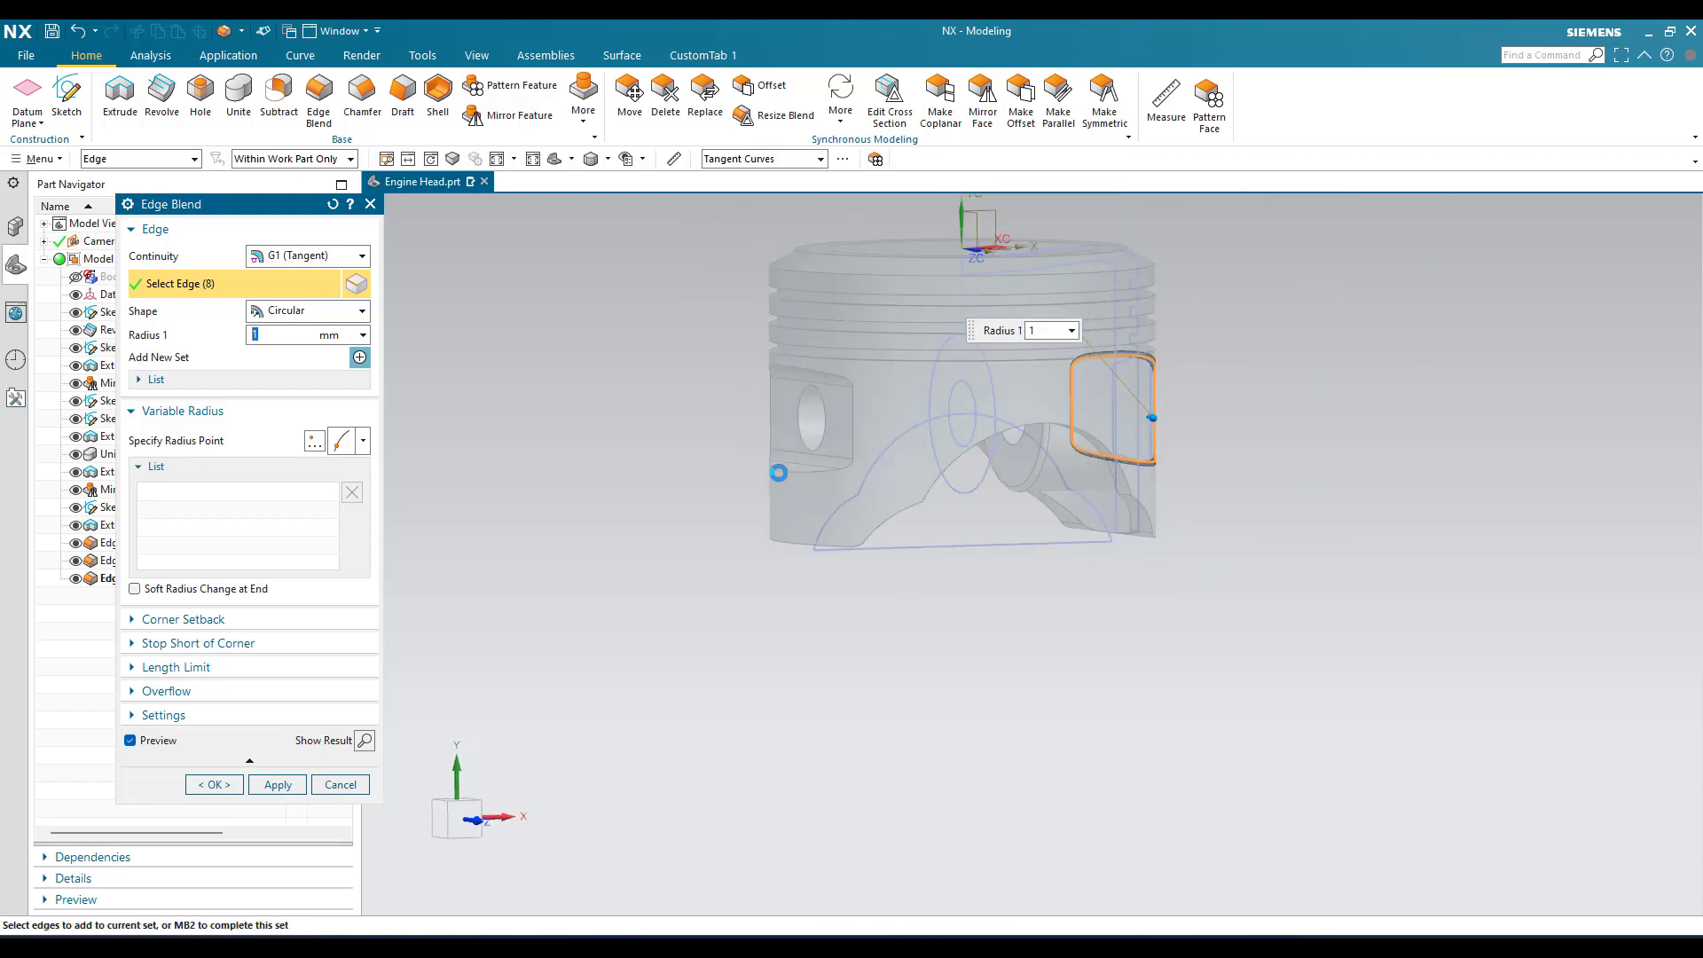
pyautogui.scroll(5, 799, 470)
pyautogui.click(799, 461)
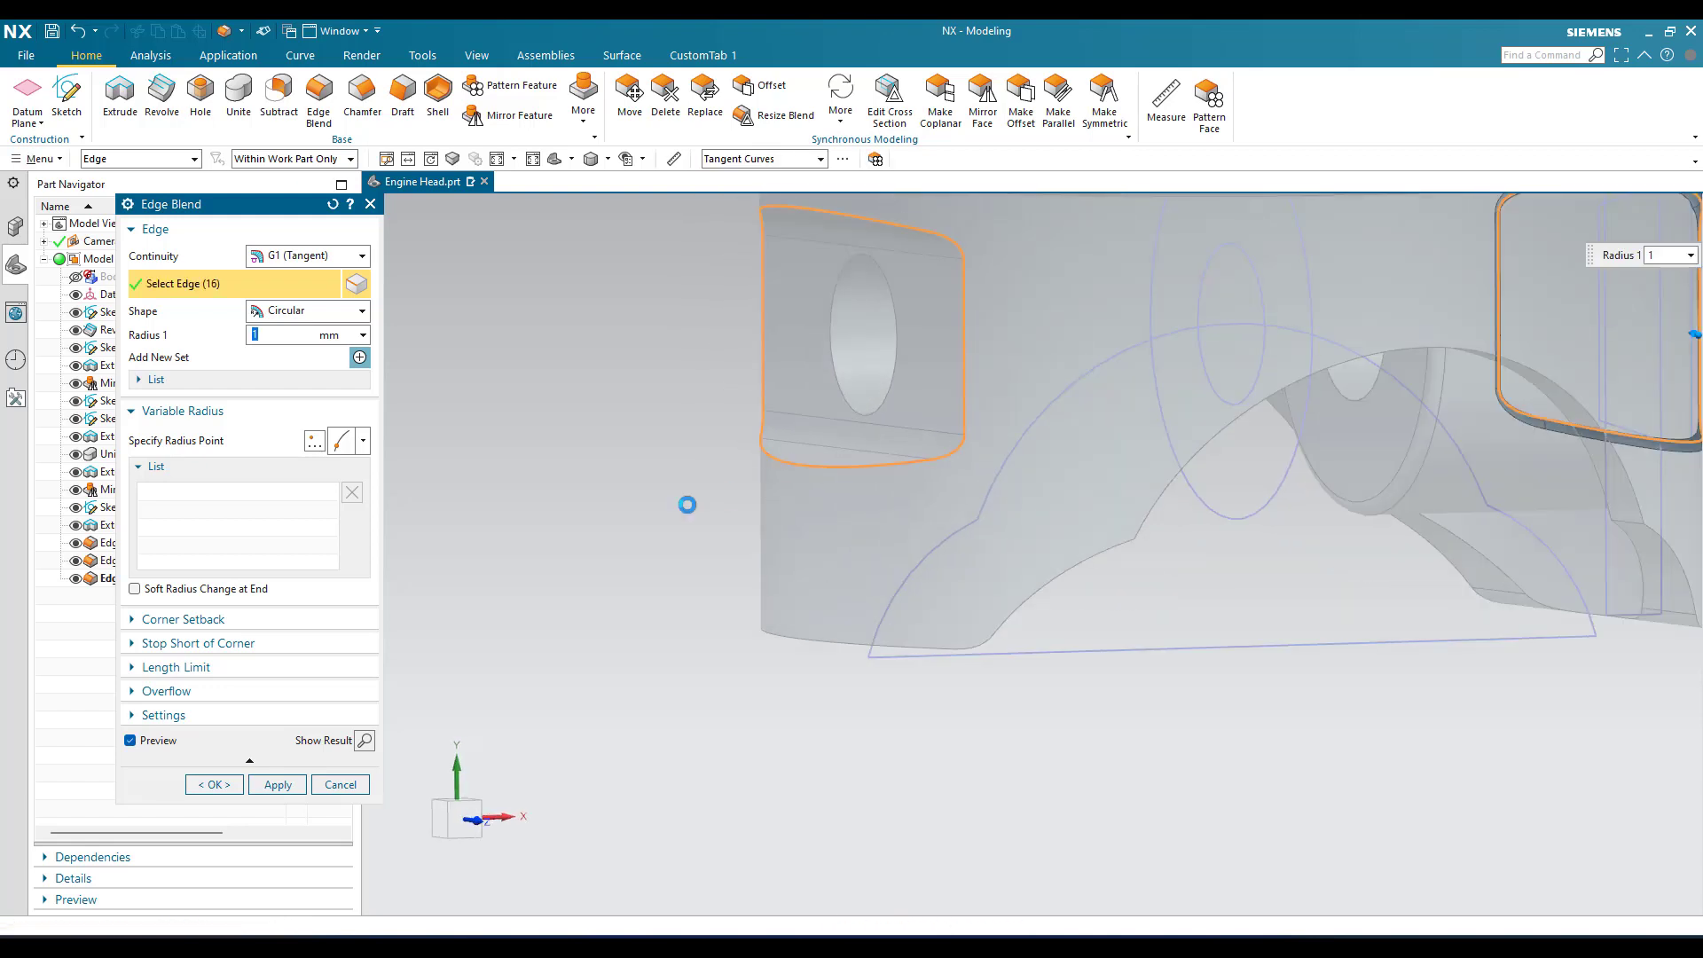
pyautogui.click(197, 785)
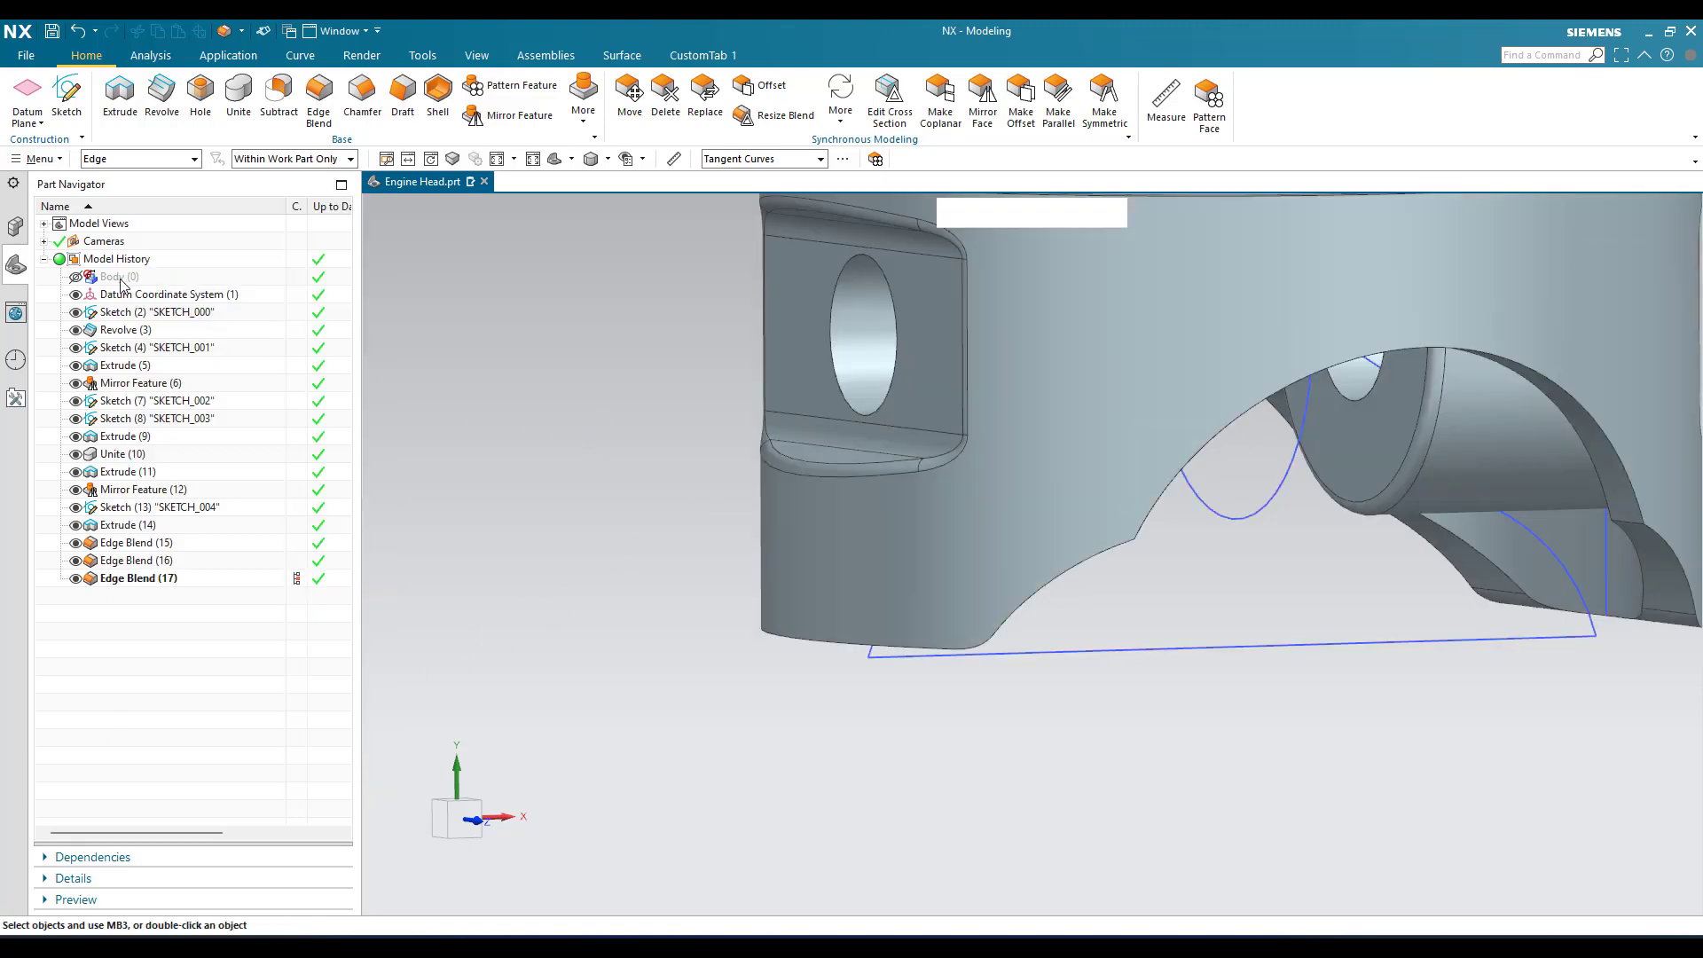
pyautogui.click(75, 277)
pyautogui.scroll(-4, 665, 449)
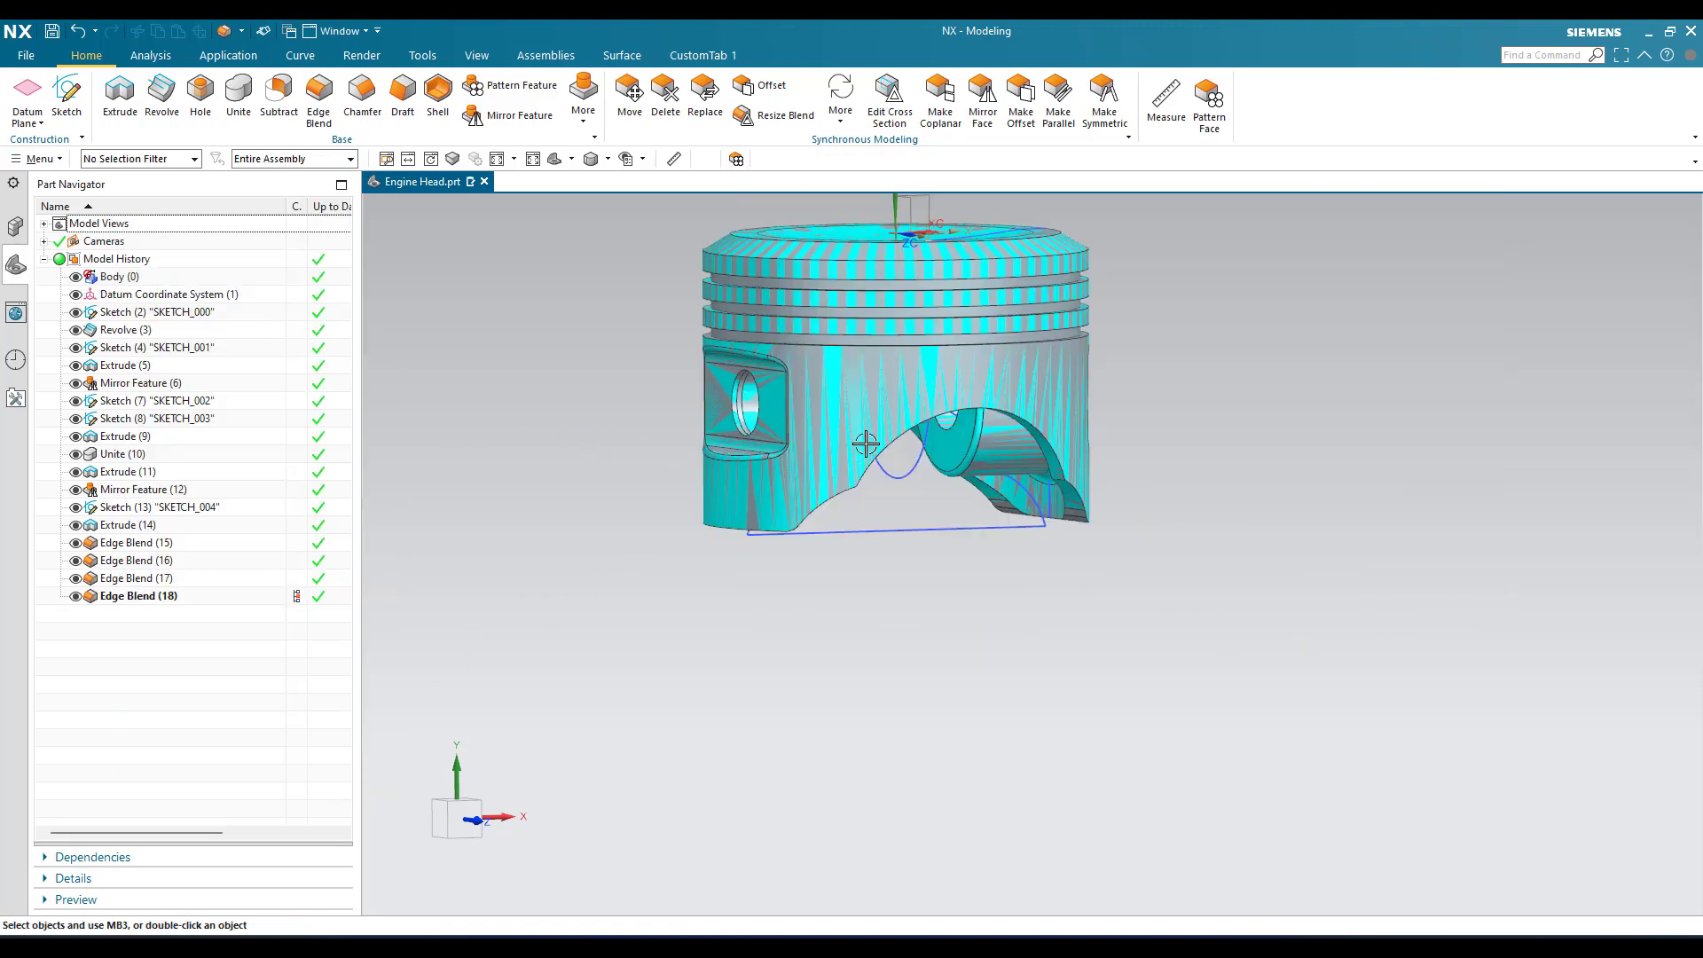
pyautogui.moveTo(827, 481); pyautogui.dragTo(908, 407, button='middle')
pyautogui.scroll(4, 1066, 472)
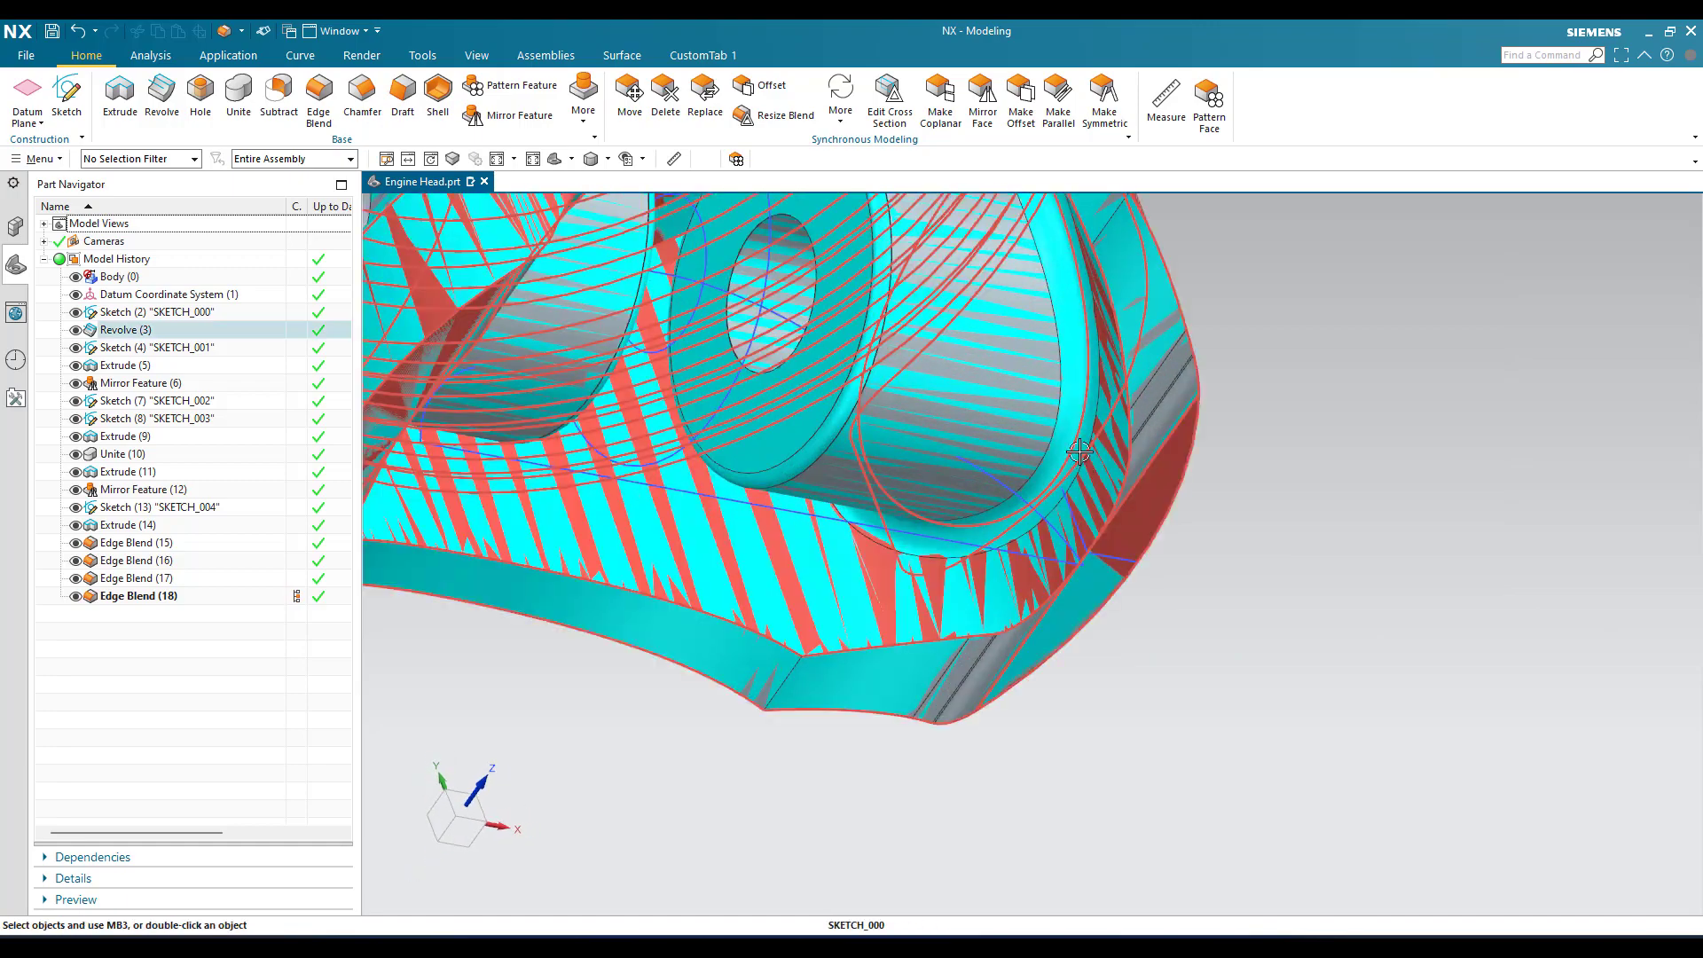
pyautogui.click(85, 280)
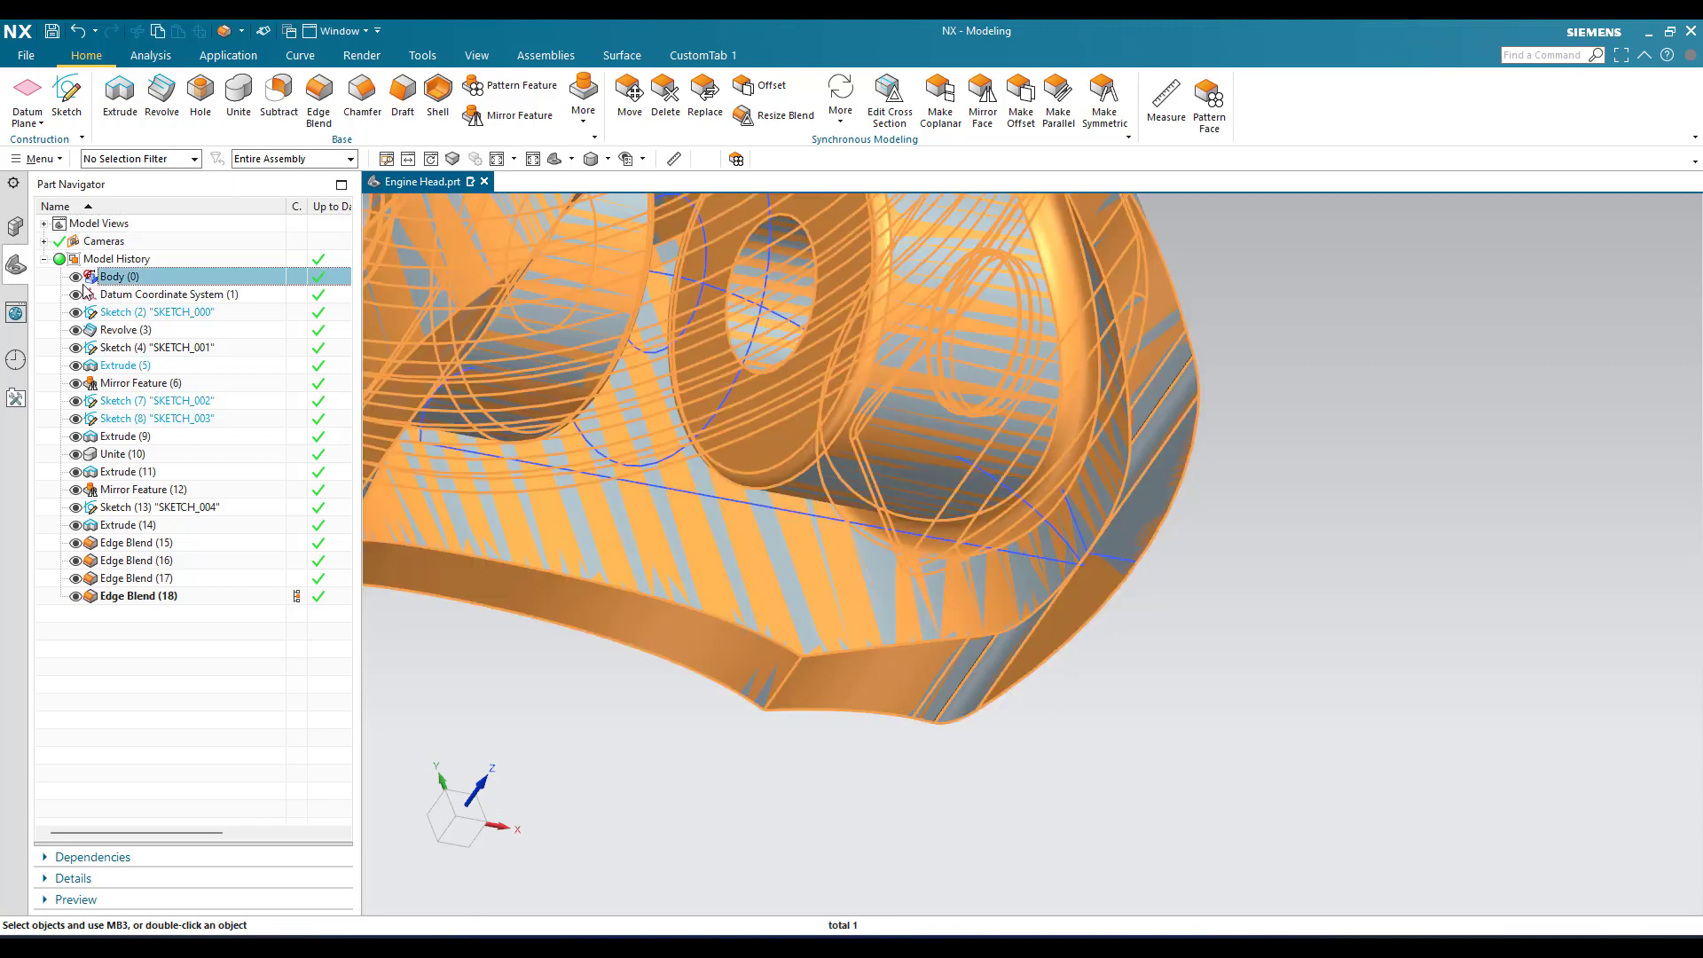
pyautogui.click(76, 276)
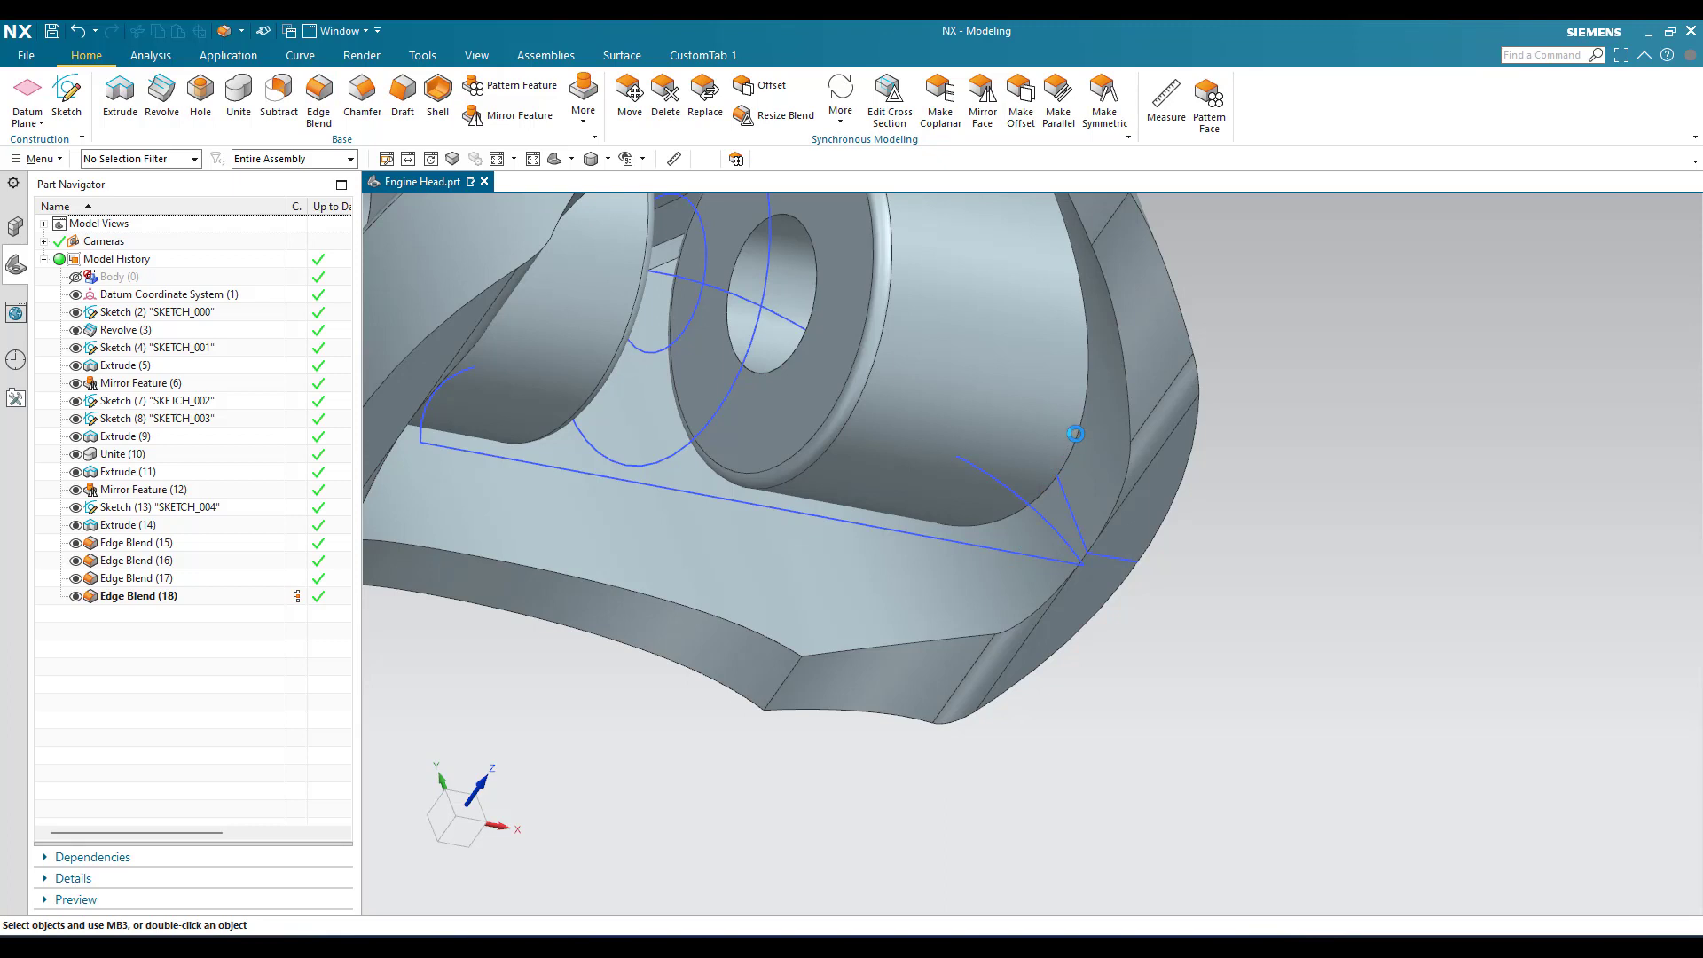
# - Give the teardrop edges on both pin bosses a 2 mm edge blend, Edge Blend (19)
pyautogui.press('b')
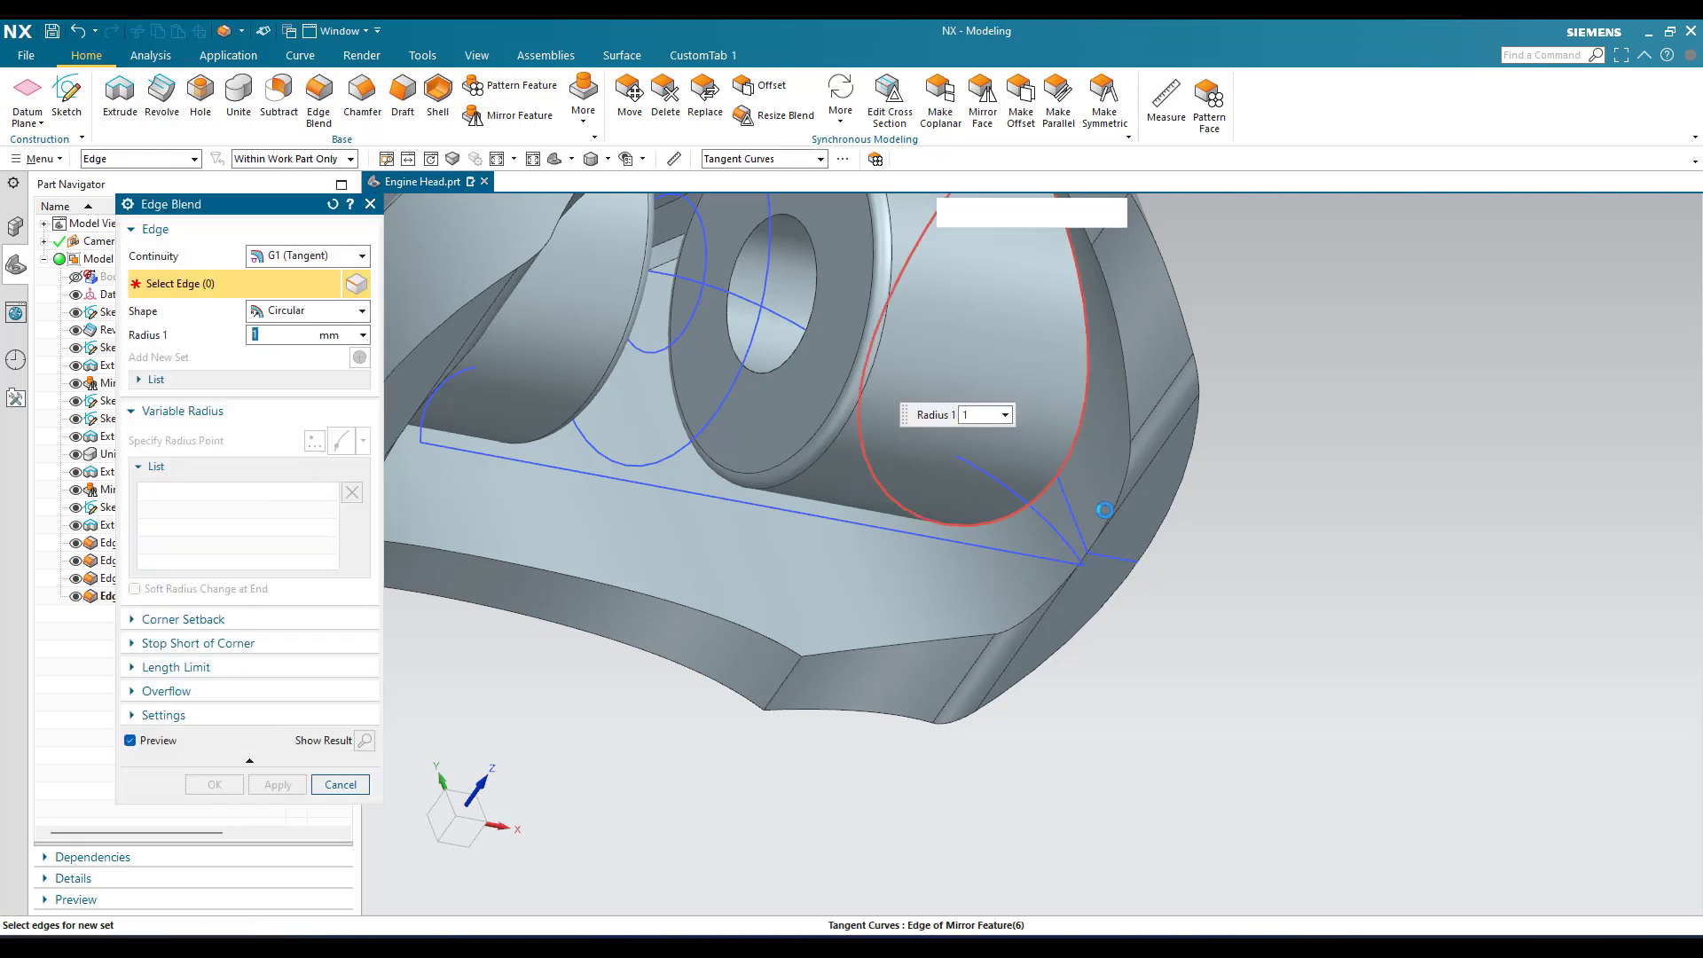
pyautogui.click(1104, 510)
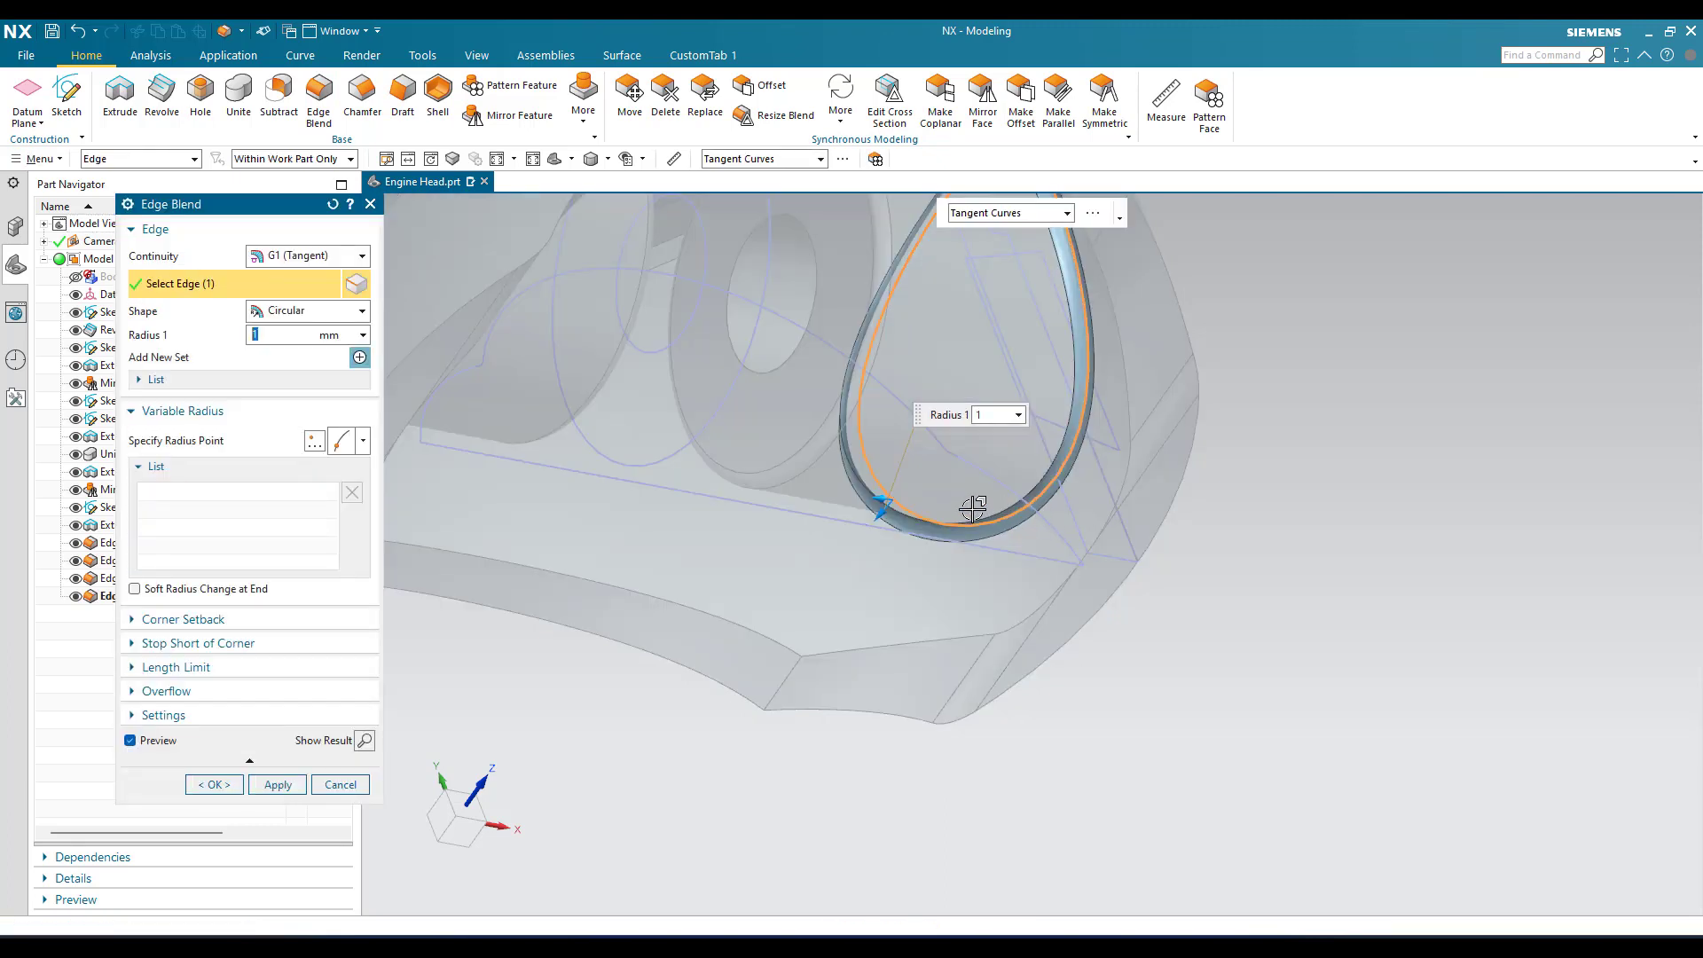
pyautogui.moveTo(974, 508); pyautogui.dragTo(887, 484, button='middle')
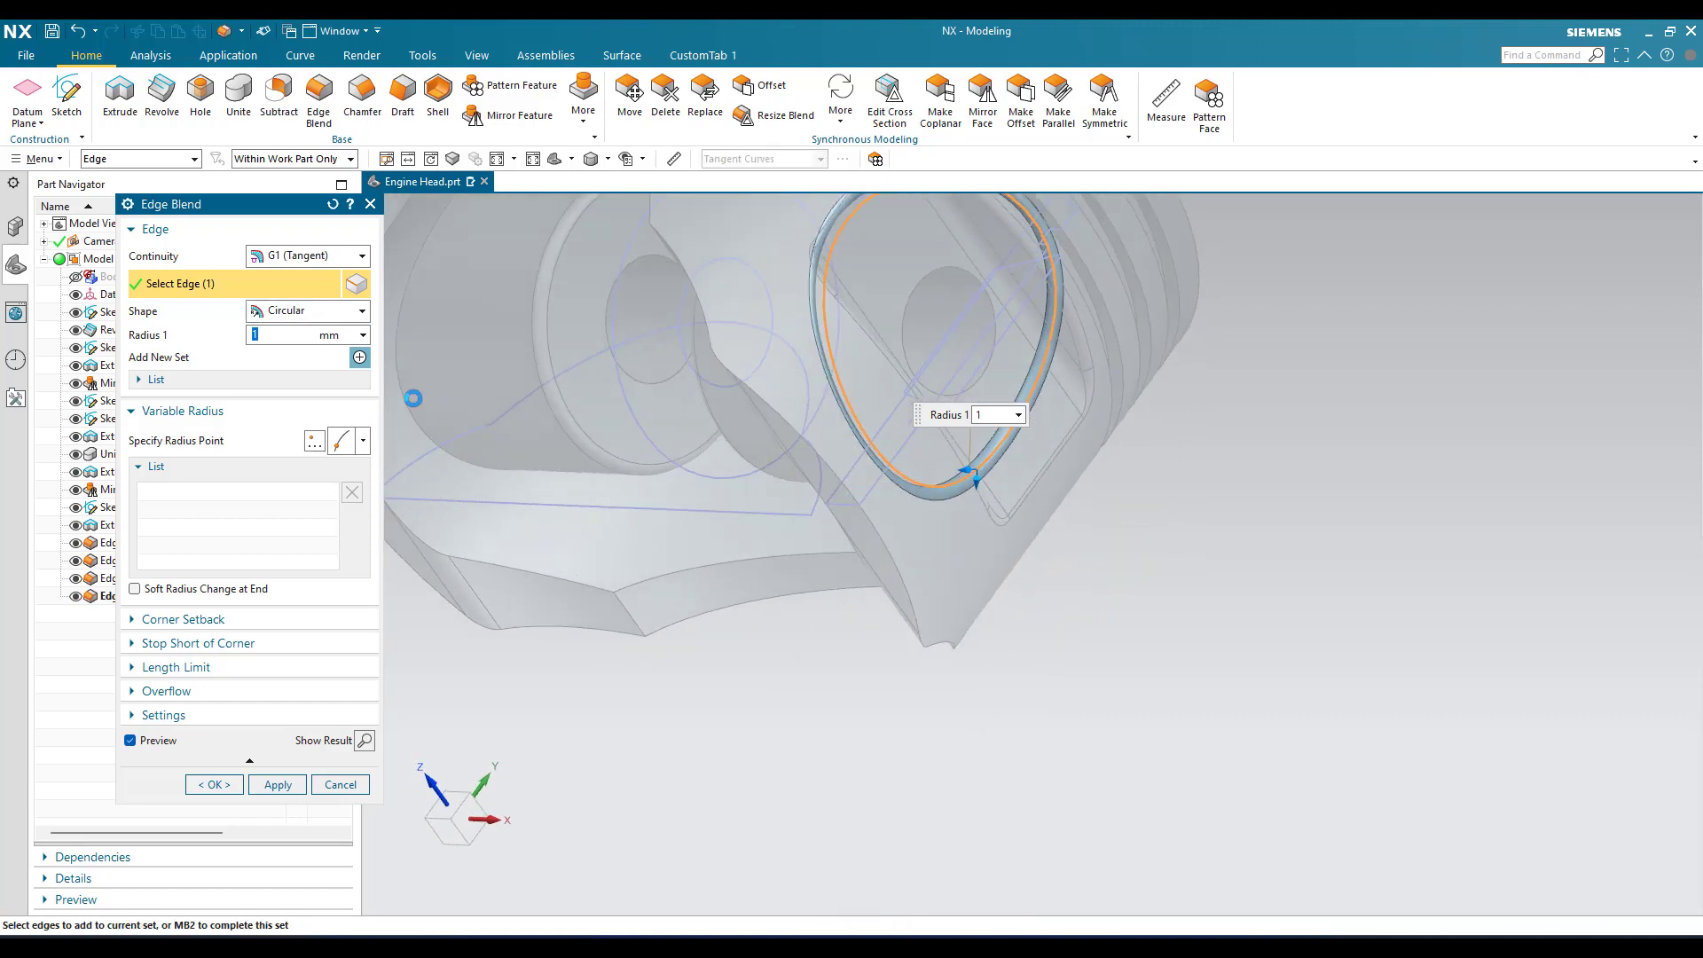
pyautogui.click(472, 414)
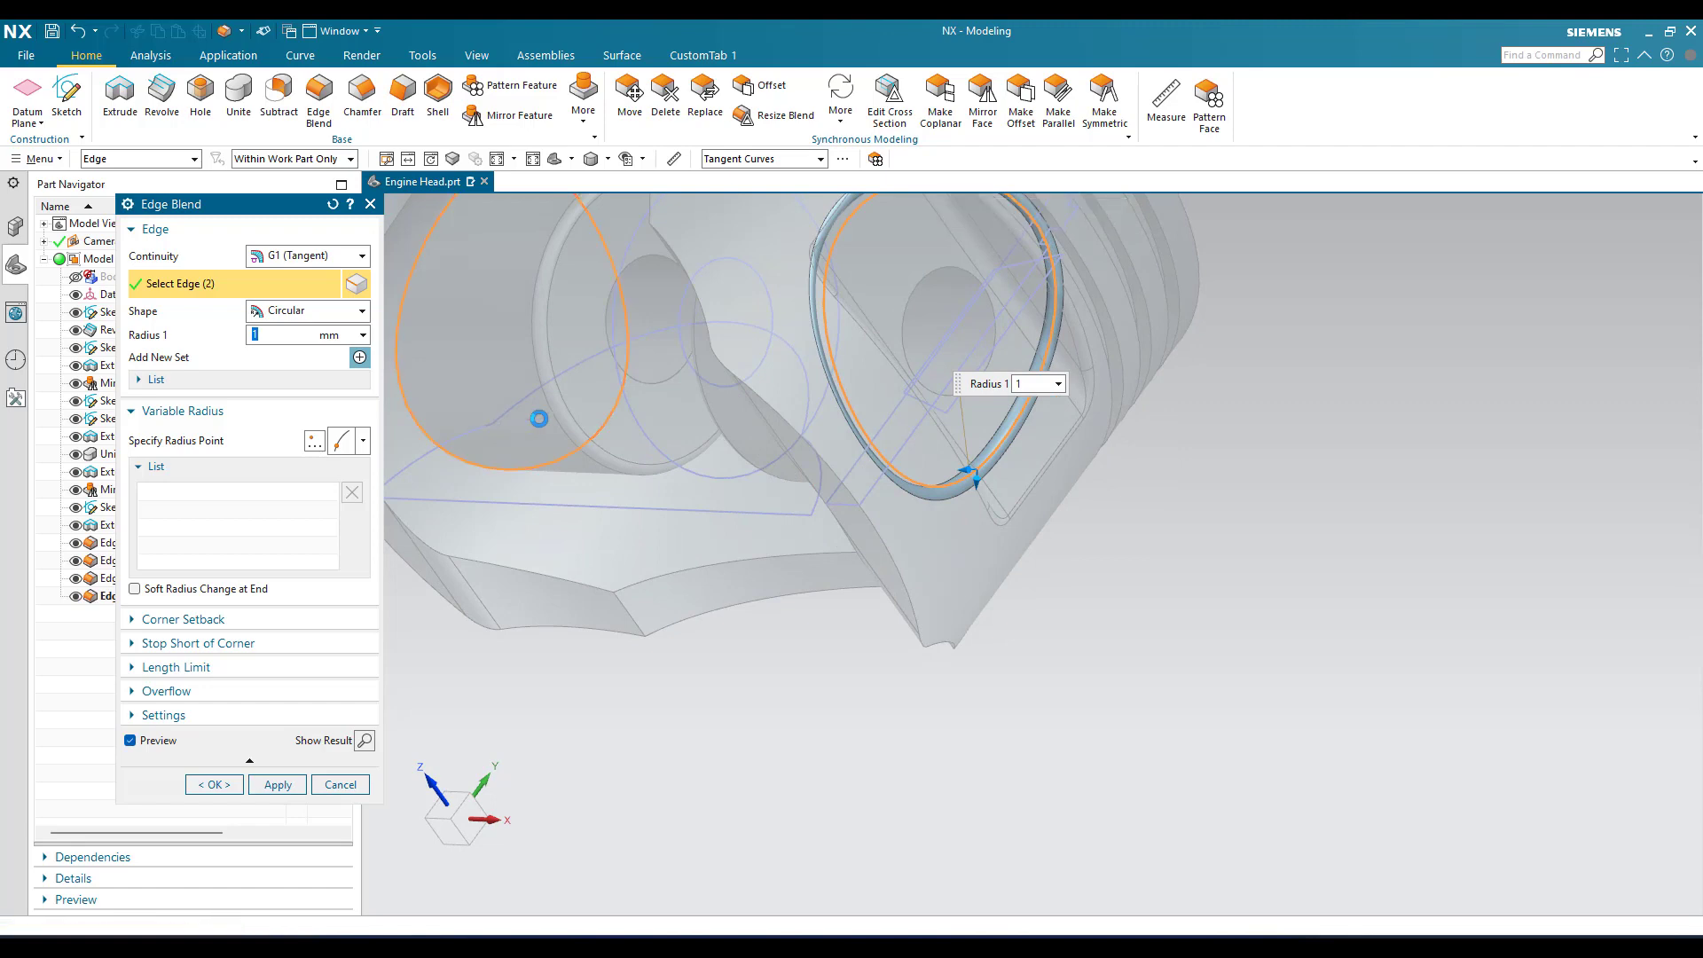
pyautogui.write('2')
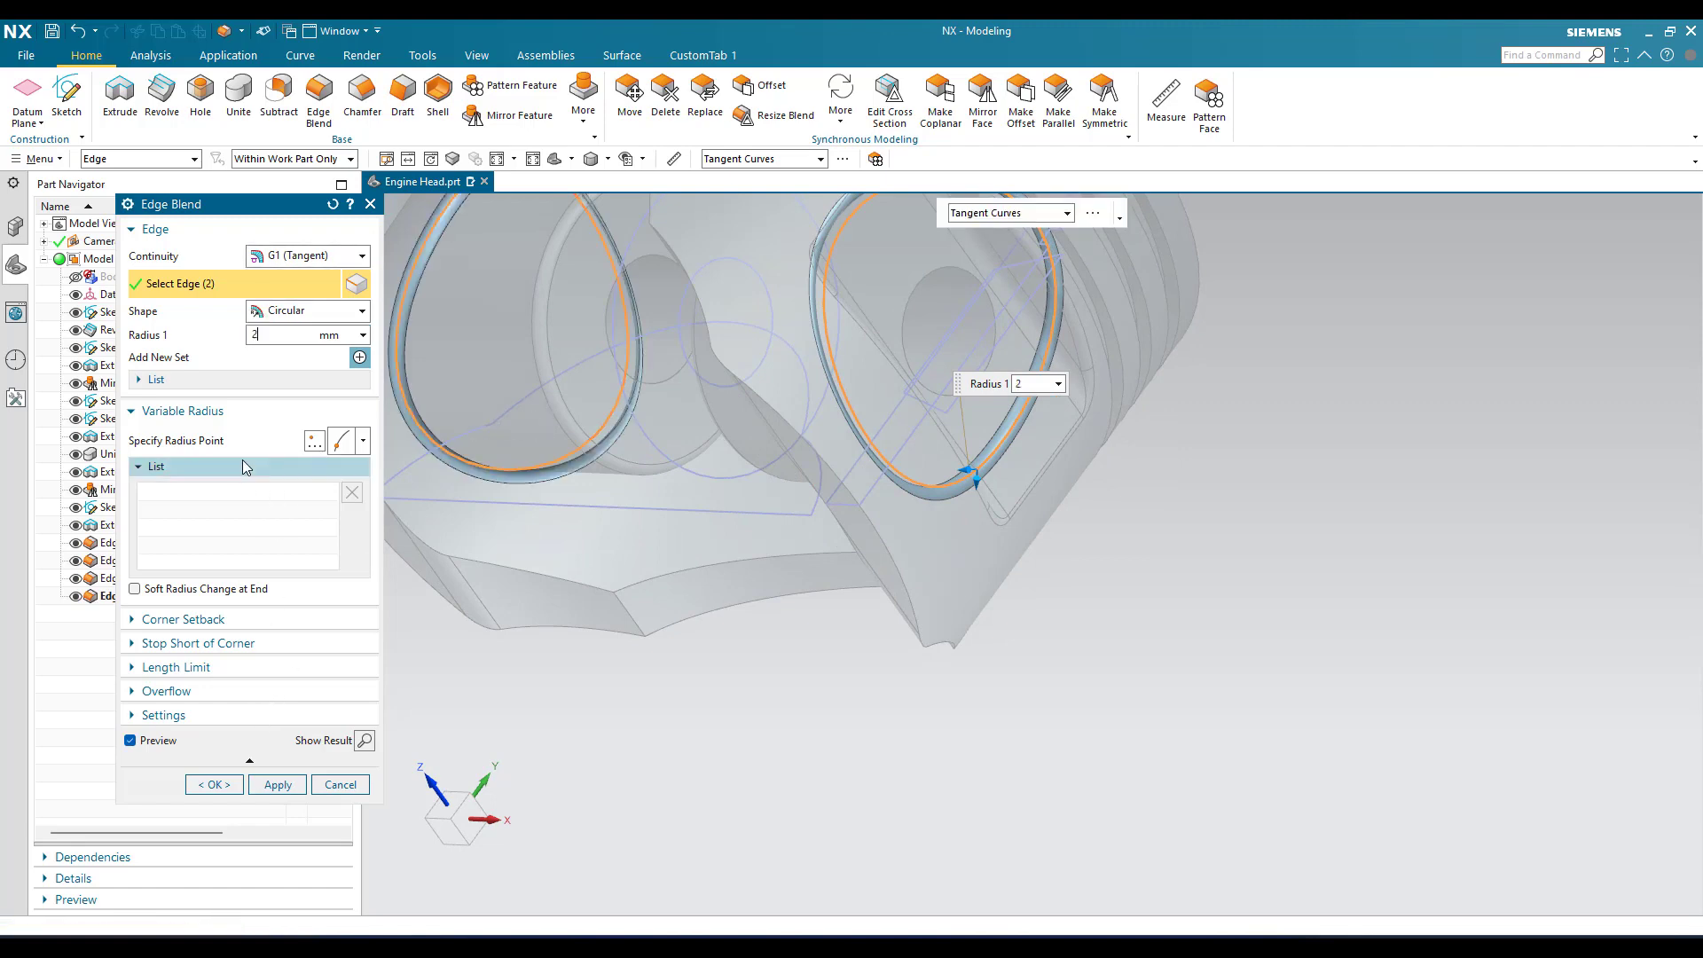
pyautogui.click(215, 786)
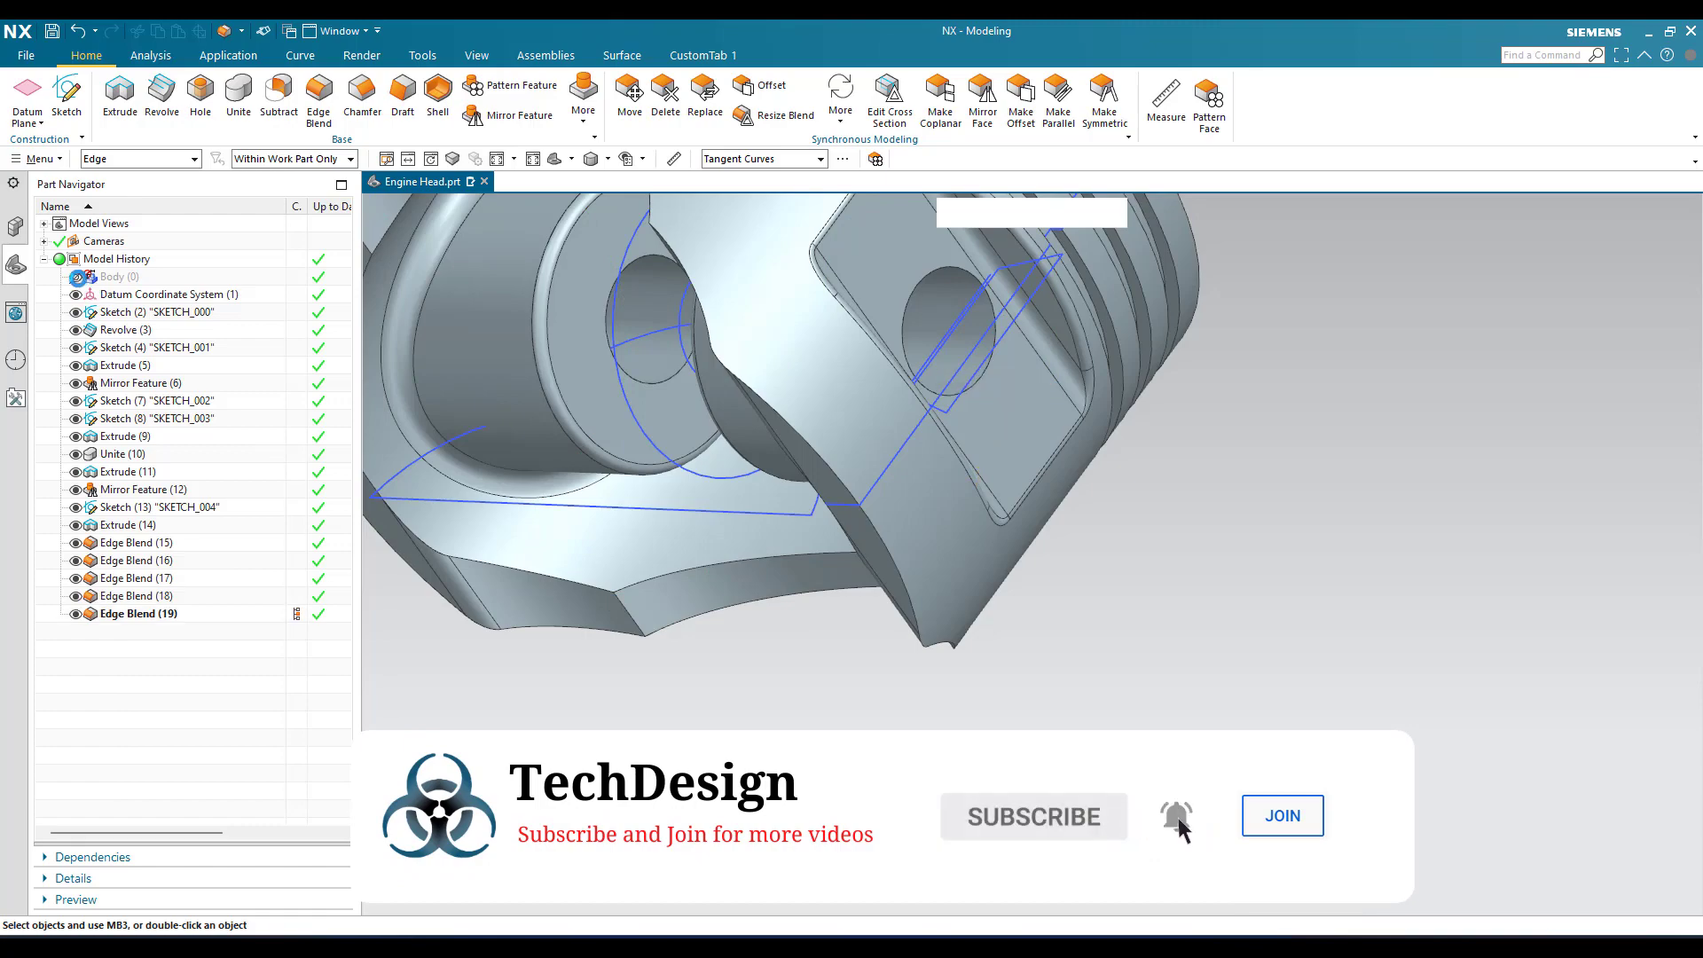
# - Make Body (0) visible again and fit the whole piston to the view
pyautogui.click(78, 277)
pyautogui.scroll(-5, 714, 536)
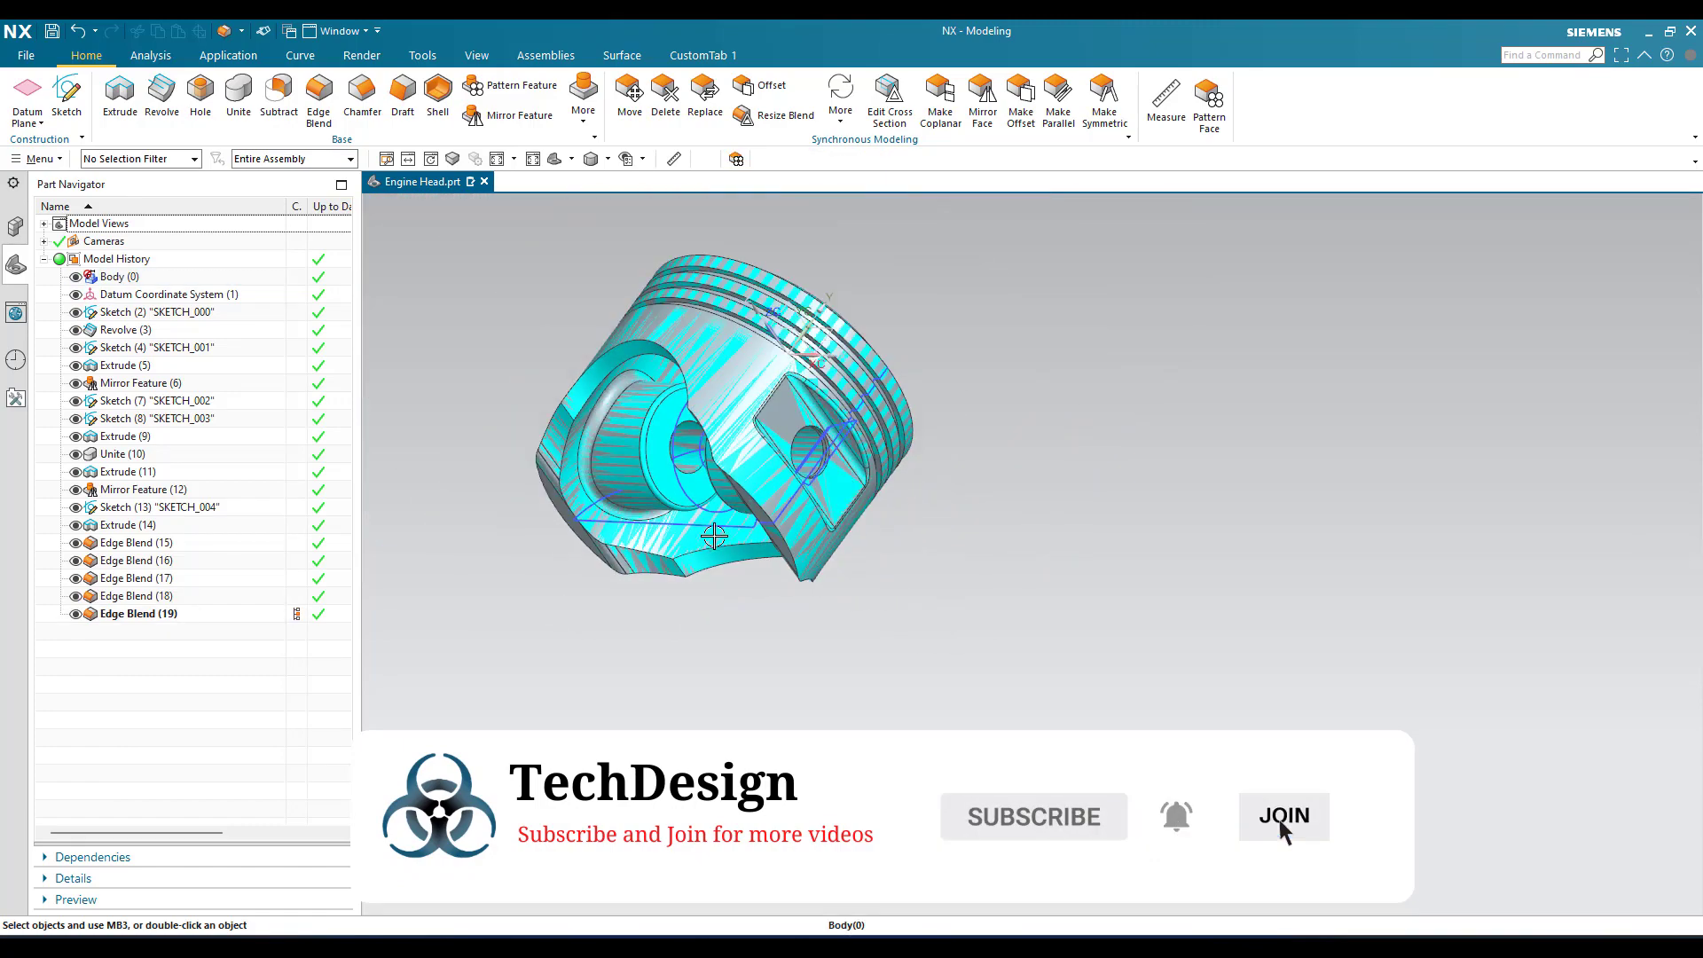
pyautogui.moveTo(715, 536); pyautogui.dragTo(780, 628, button='middle')
pyautogui.scroll(4, 825, 564)
pyautogui.scroll(-3, 880, 552)
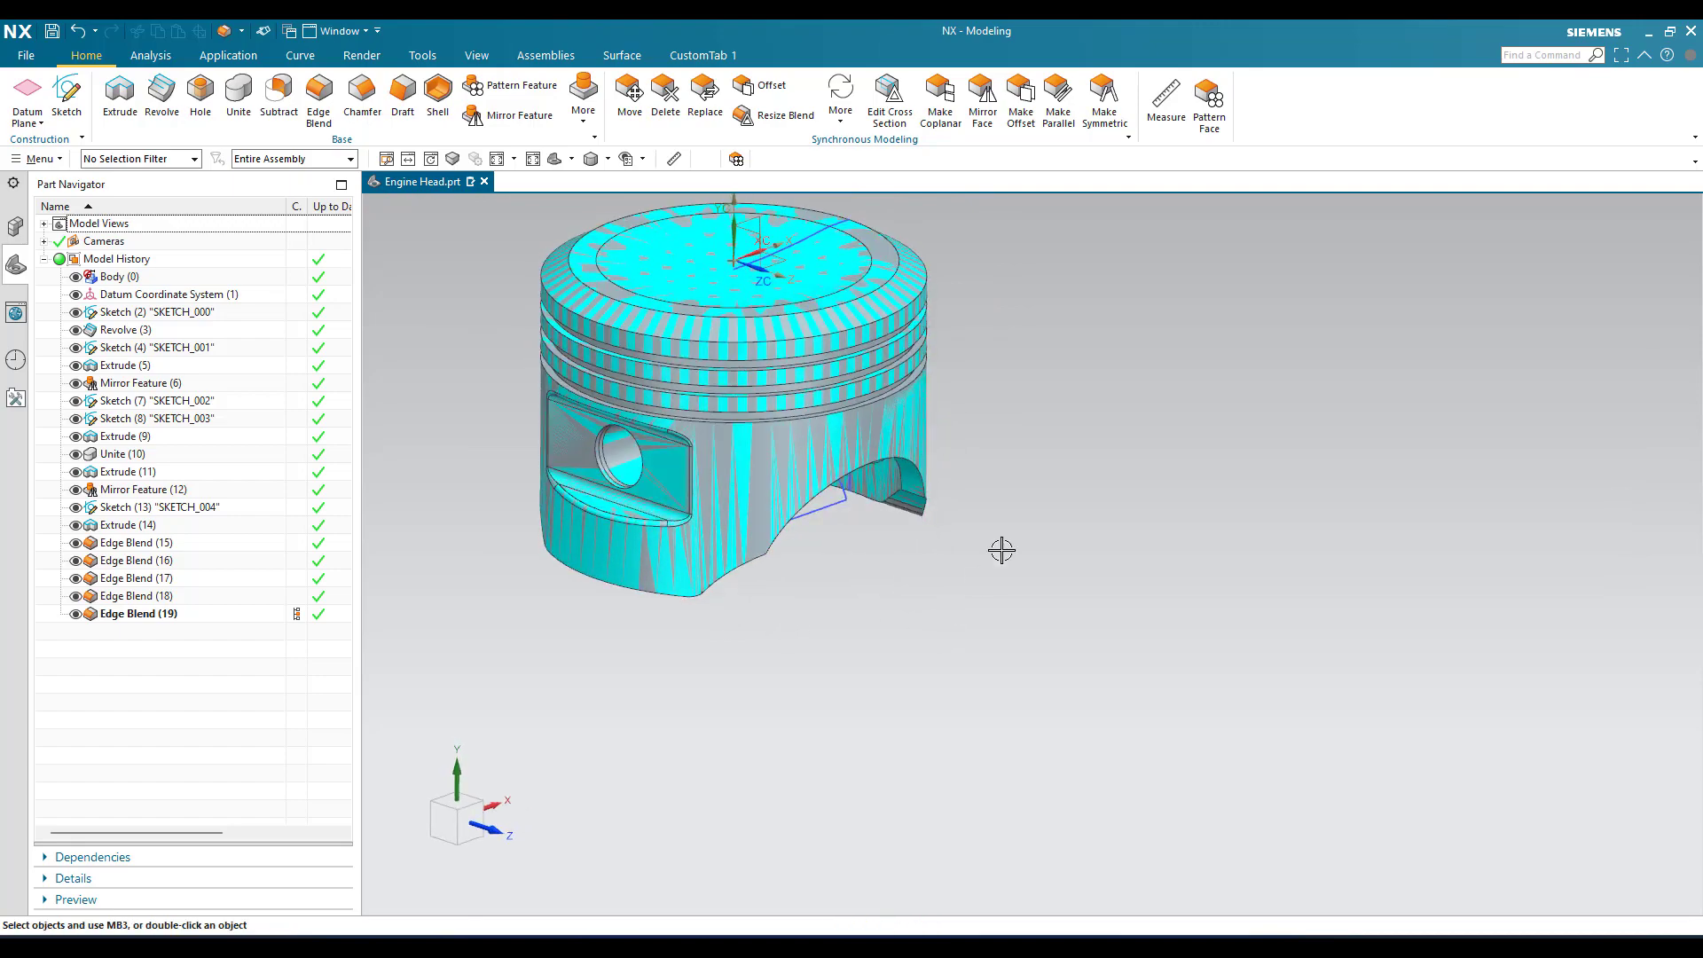
pyautogui.hotkey('ctrl', 'f')
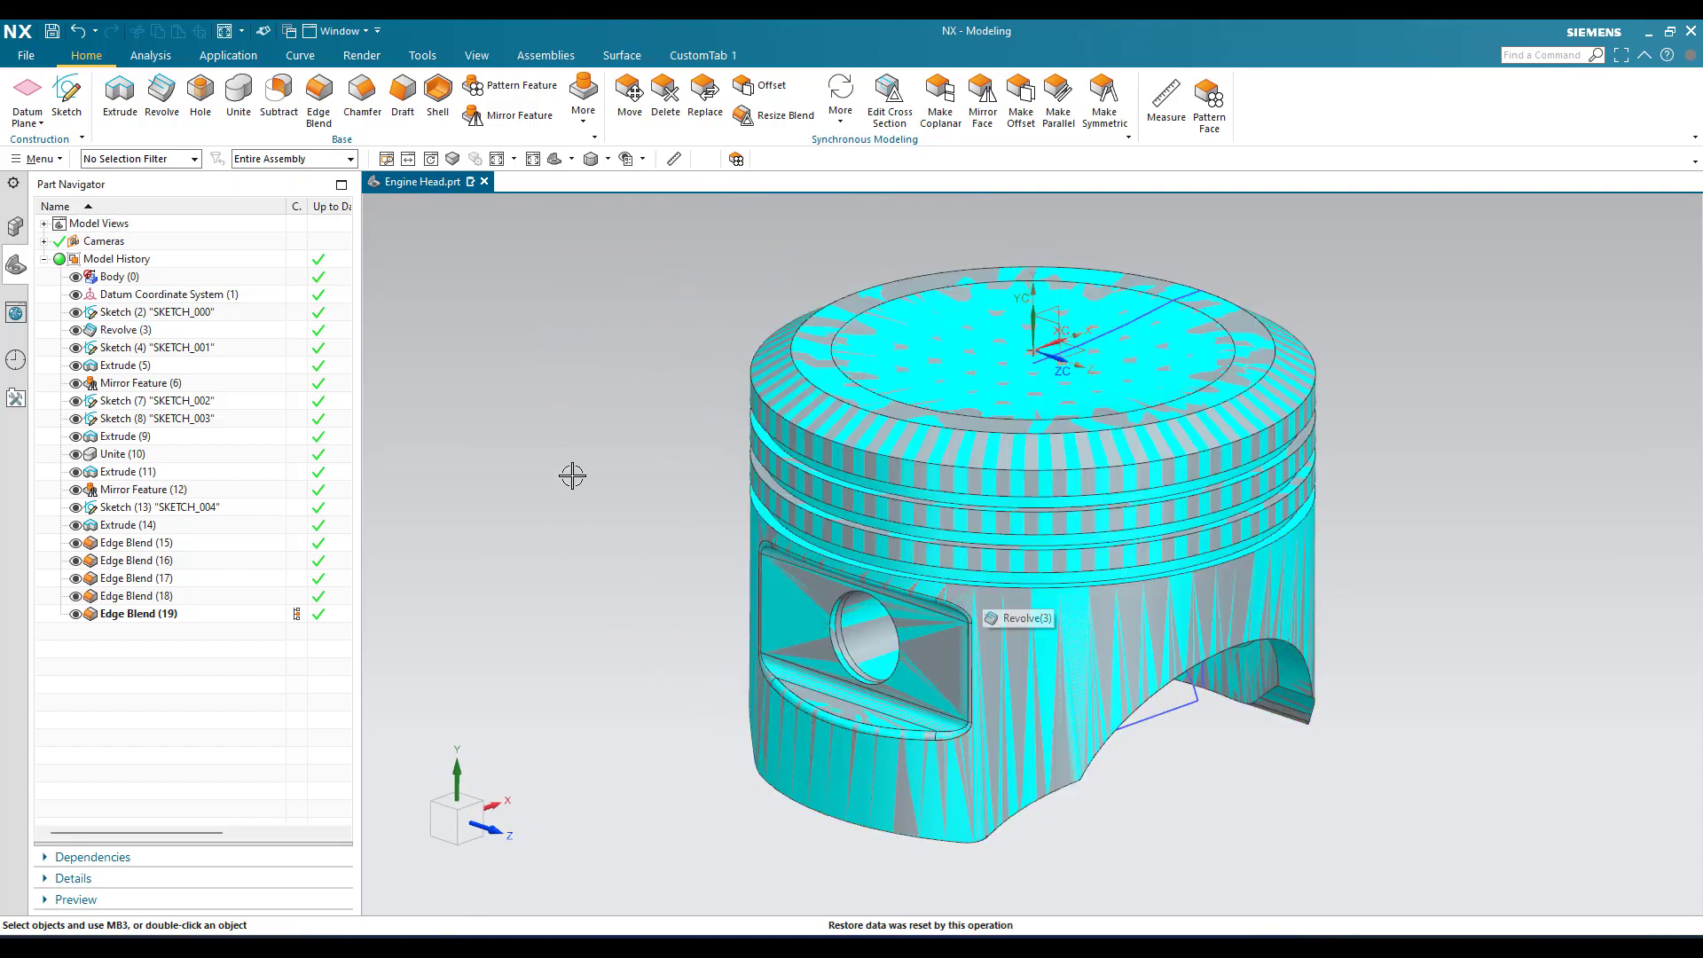